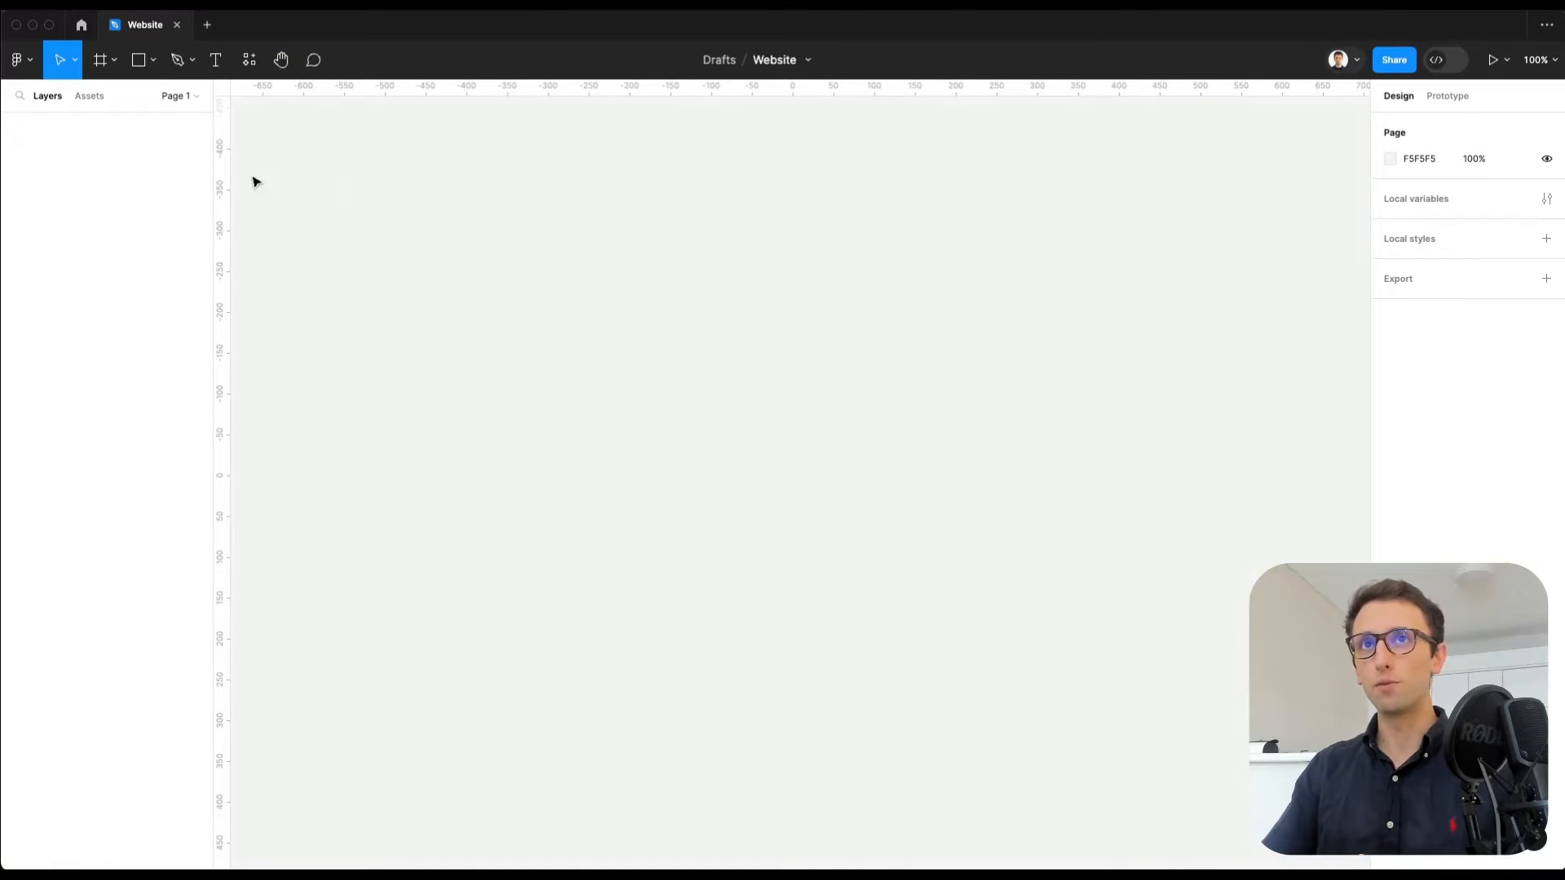
Step: Create a new frame from the Desktop preset at 1440 × 1024
left_click(103, 60)
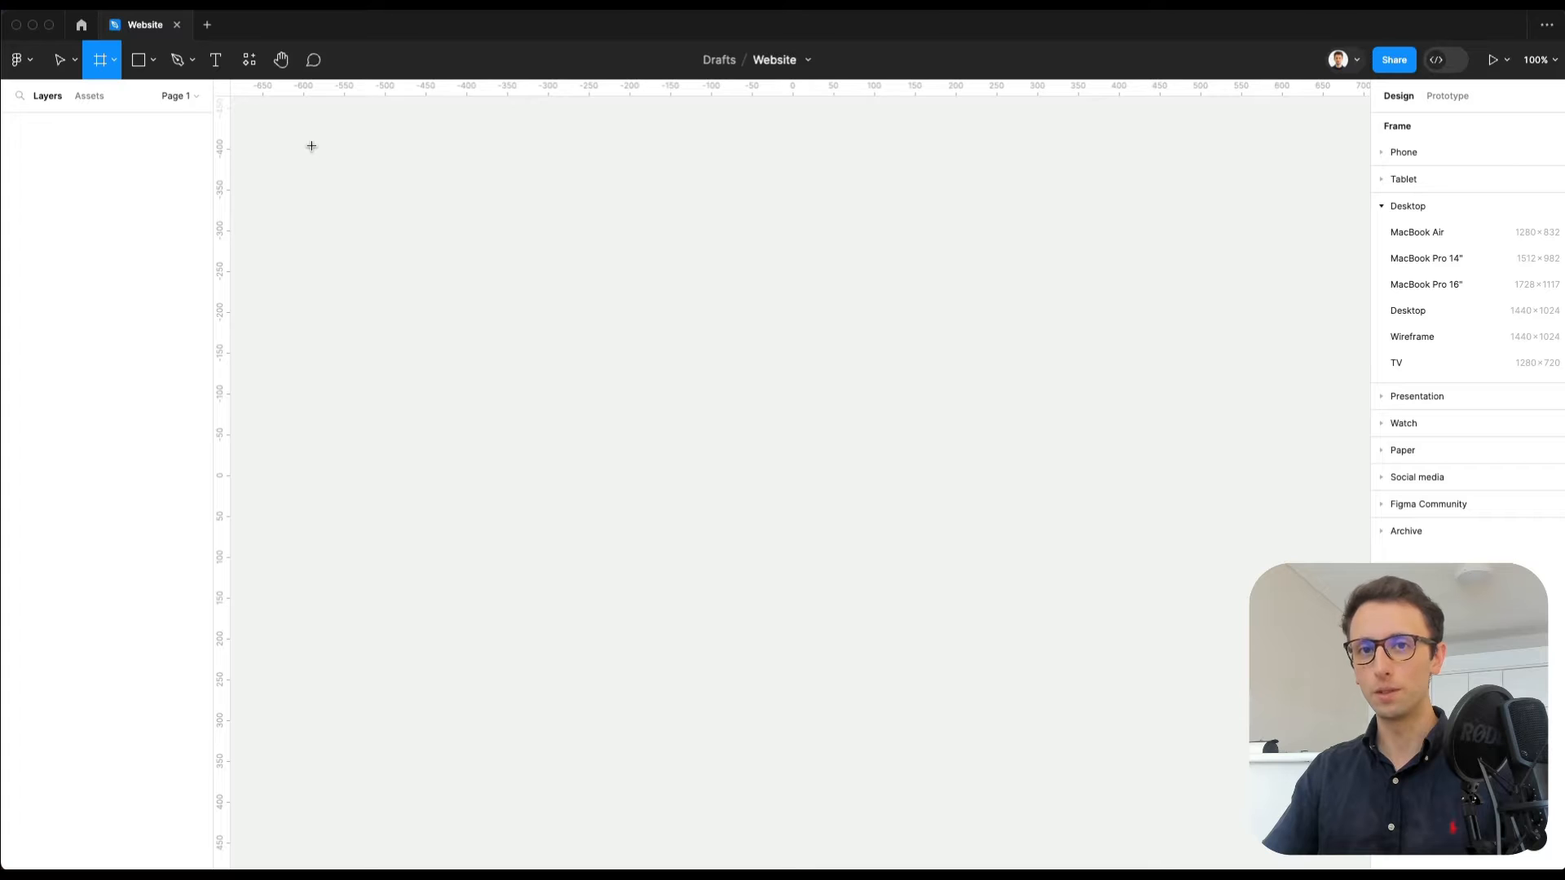
left_click(1433, 311)
scroll(774, 274, "up", 1)
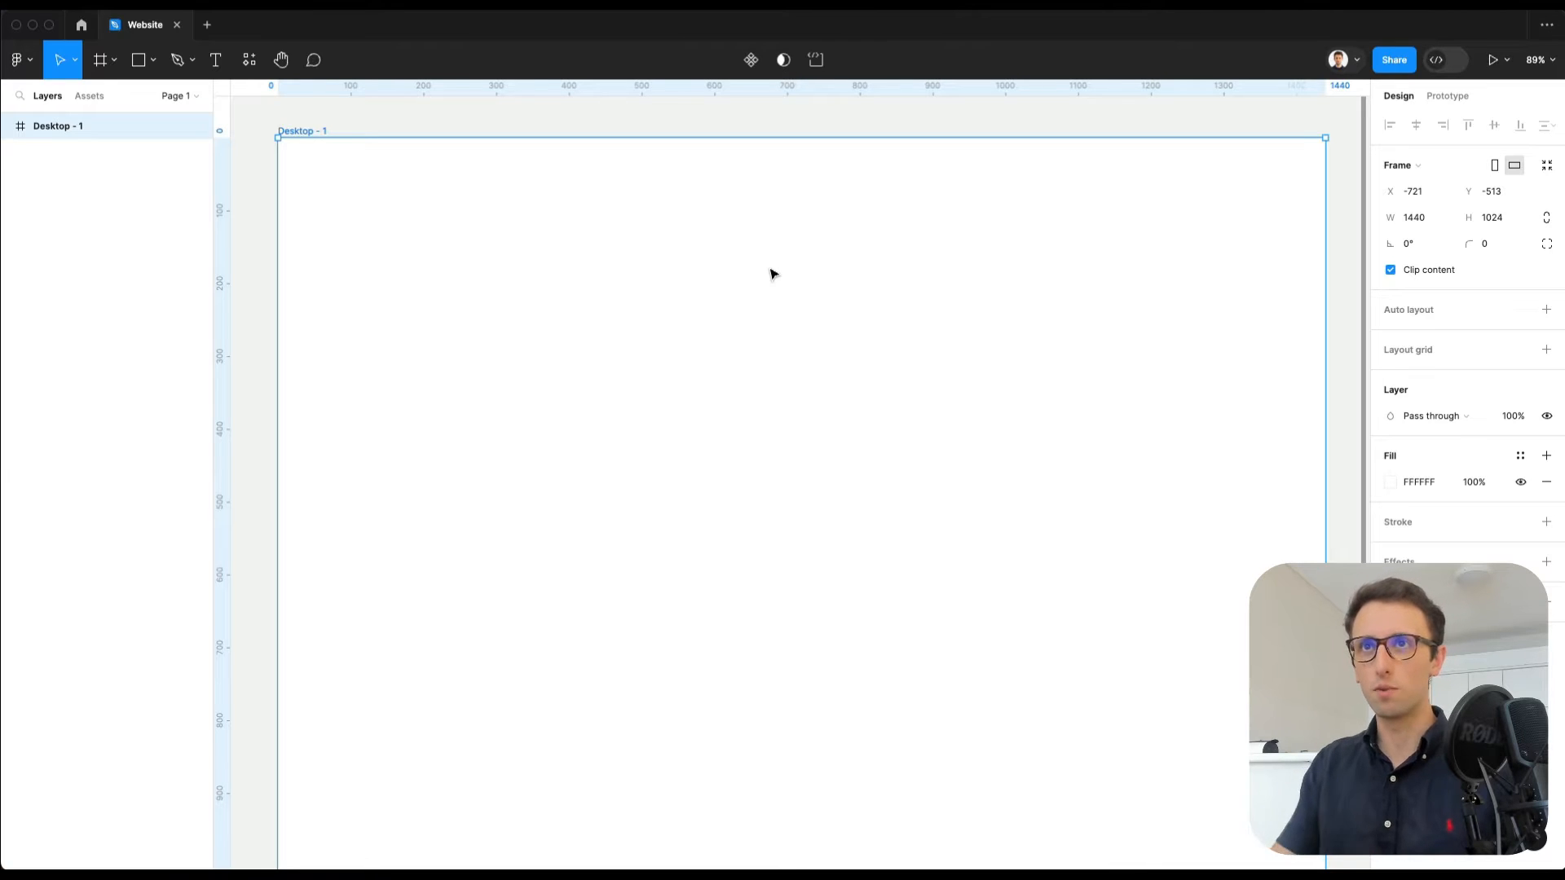
scroll(773, 274, "down", 2)
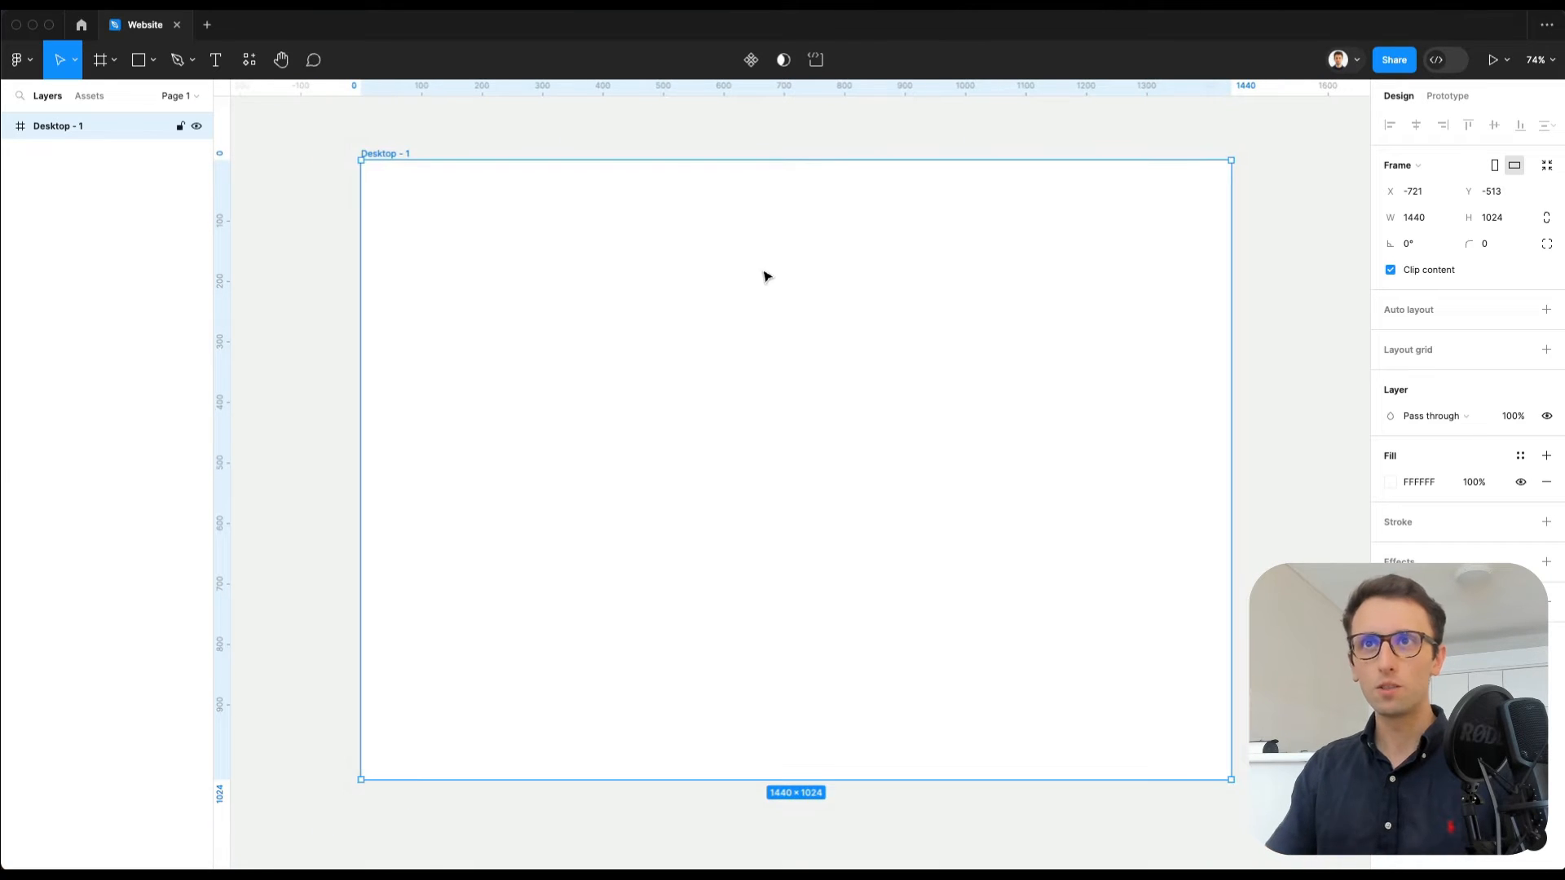
left_click(674, 139)
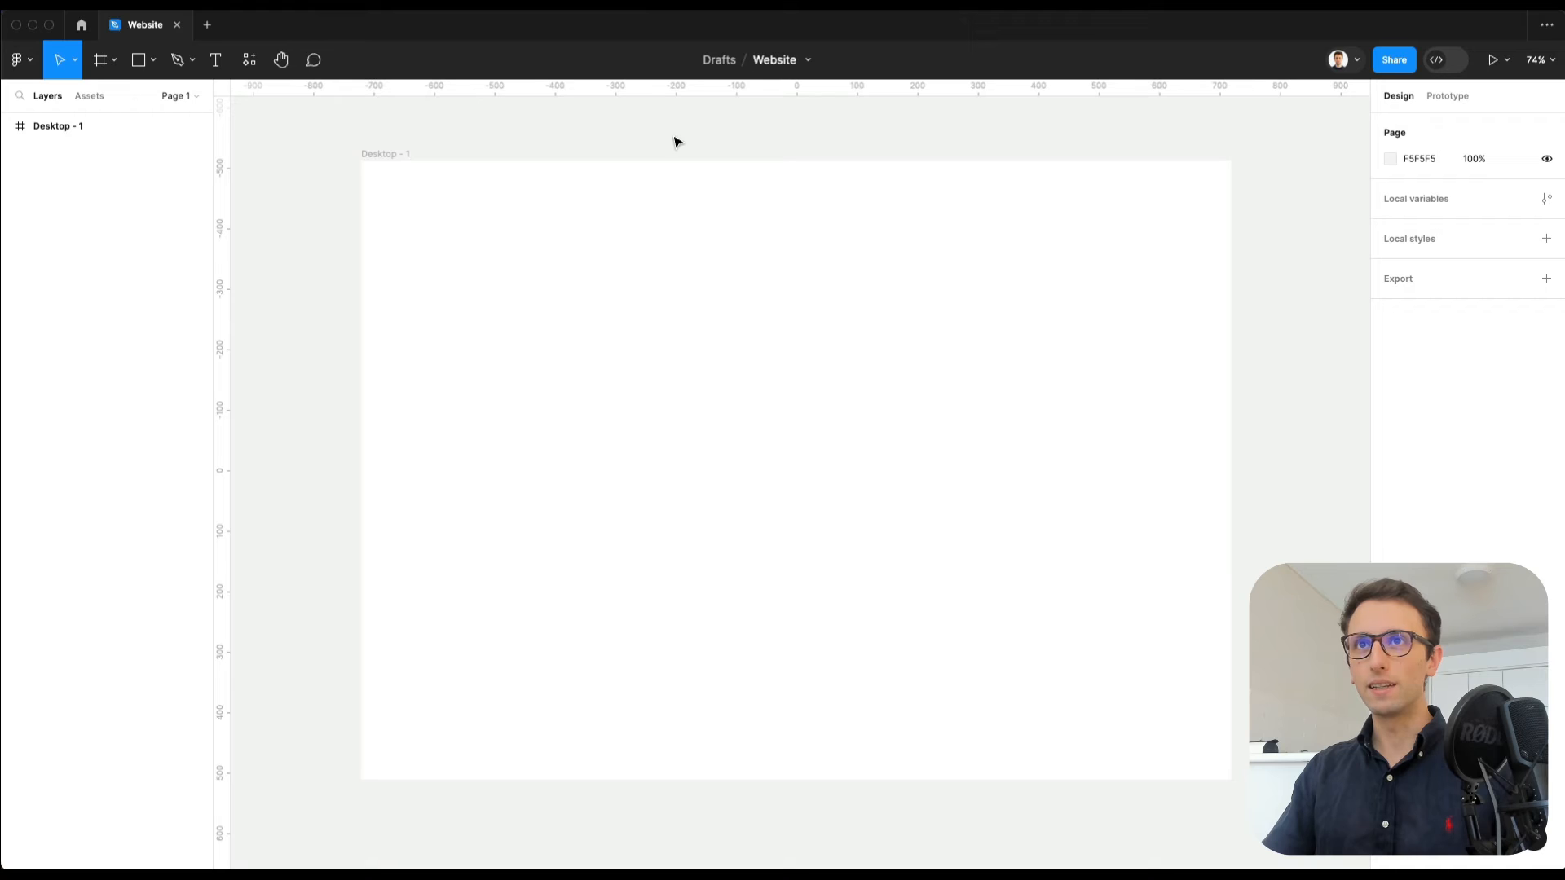
Step: Set the desktop frame's fill colour to 0E0C15
left_click(432, 166)
left_click(1391, 482)
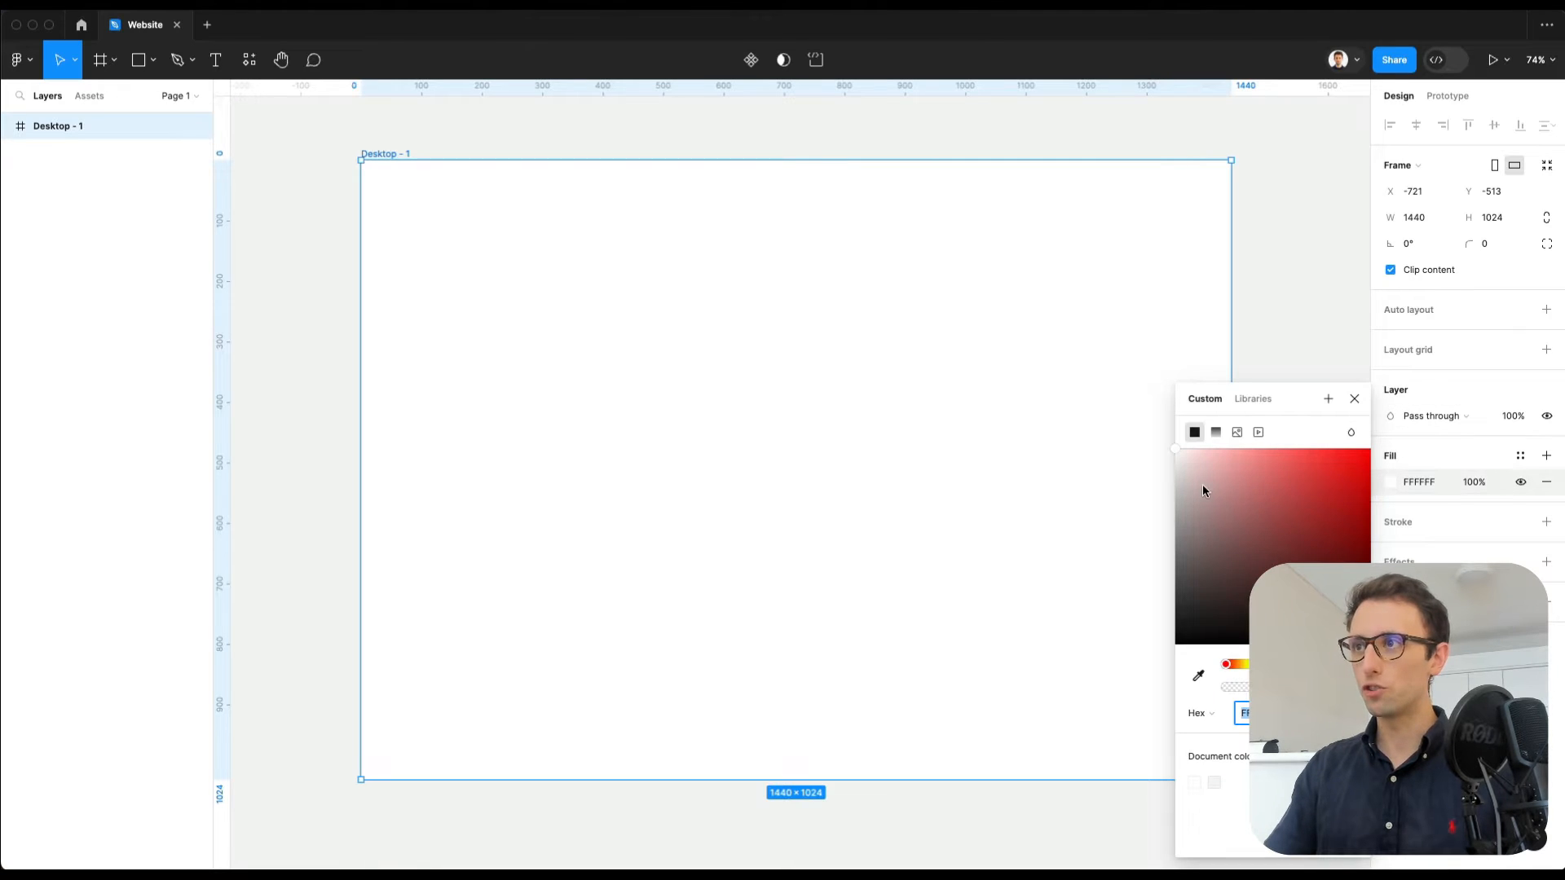
left_click_drag(1203, 490, 1121, 643)
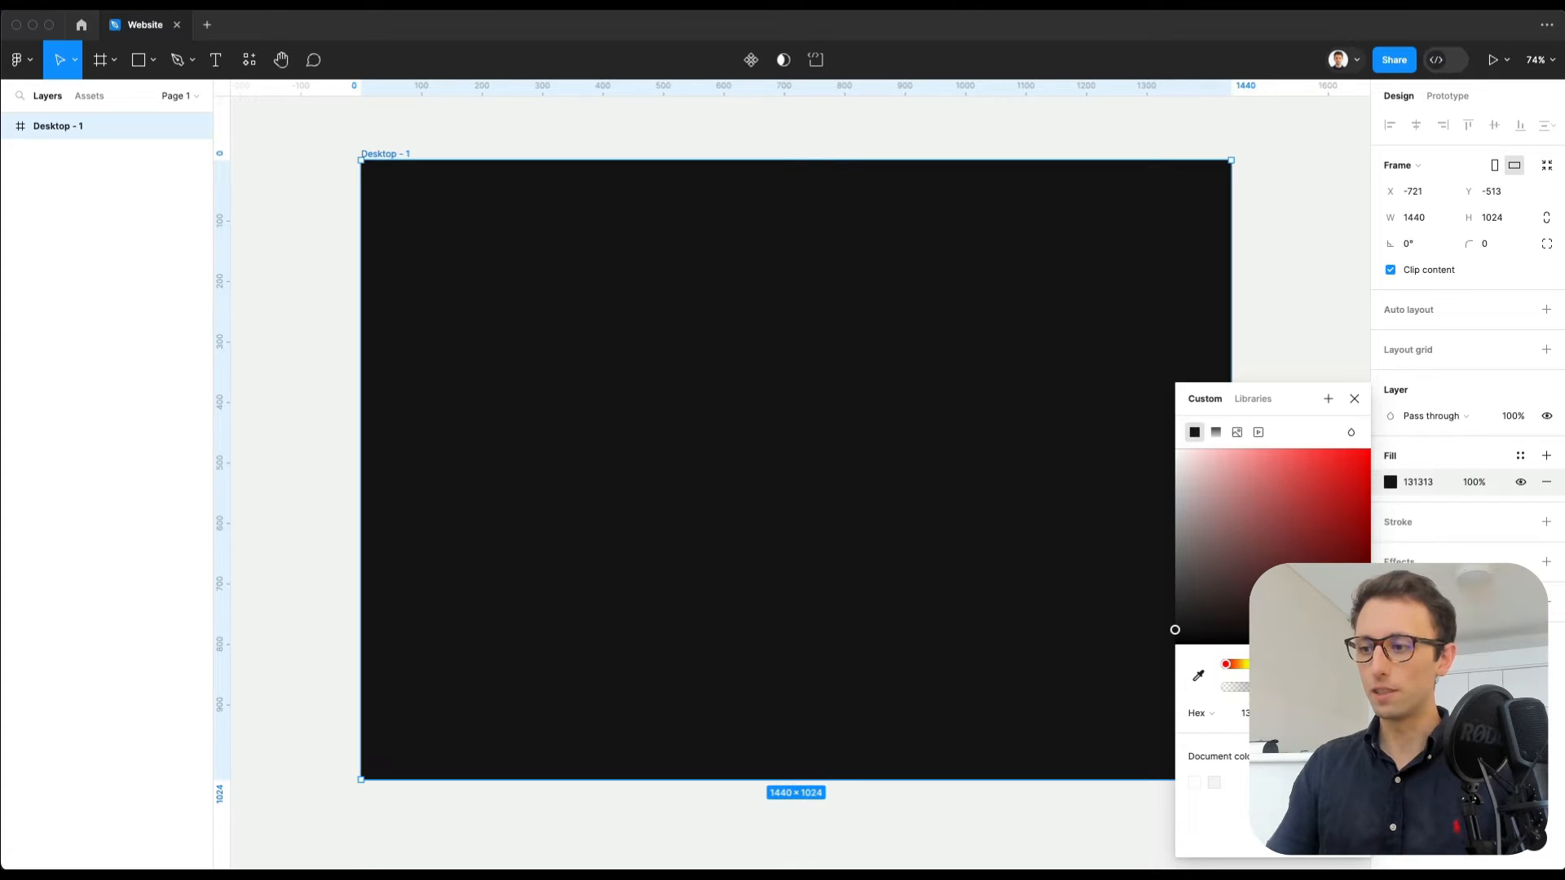
left_click(1245, 713)
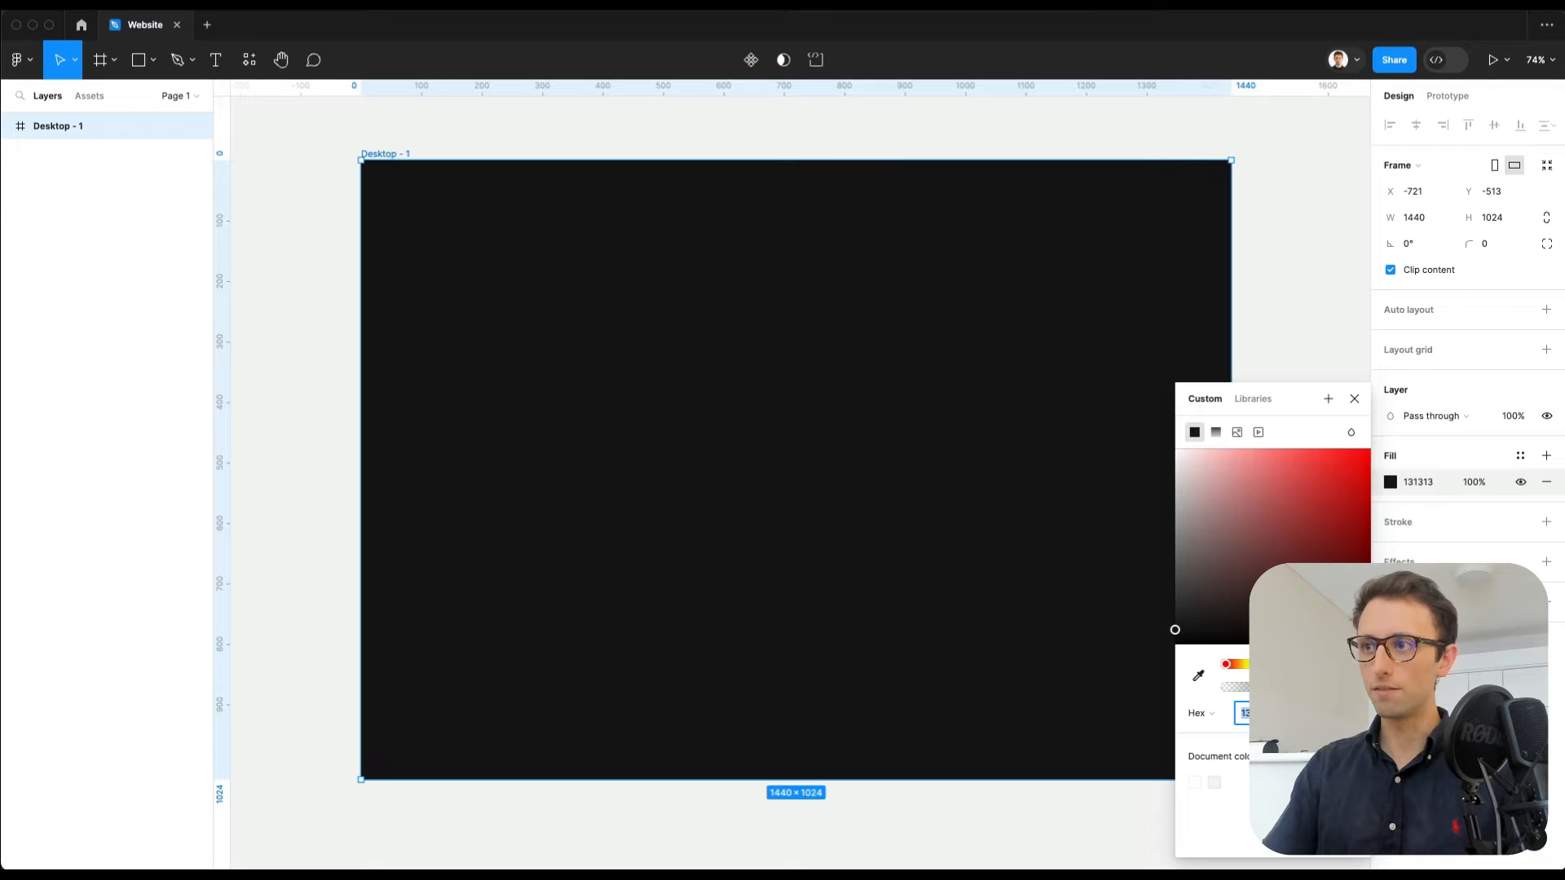
type("0E0C15")
key("Return")
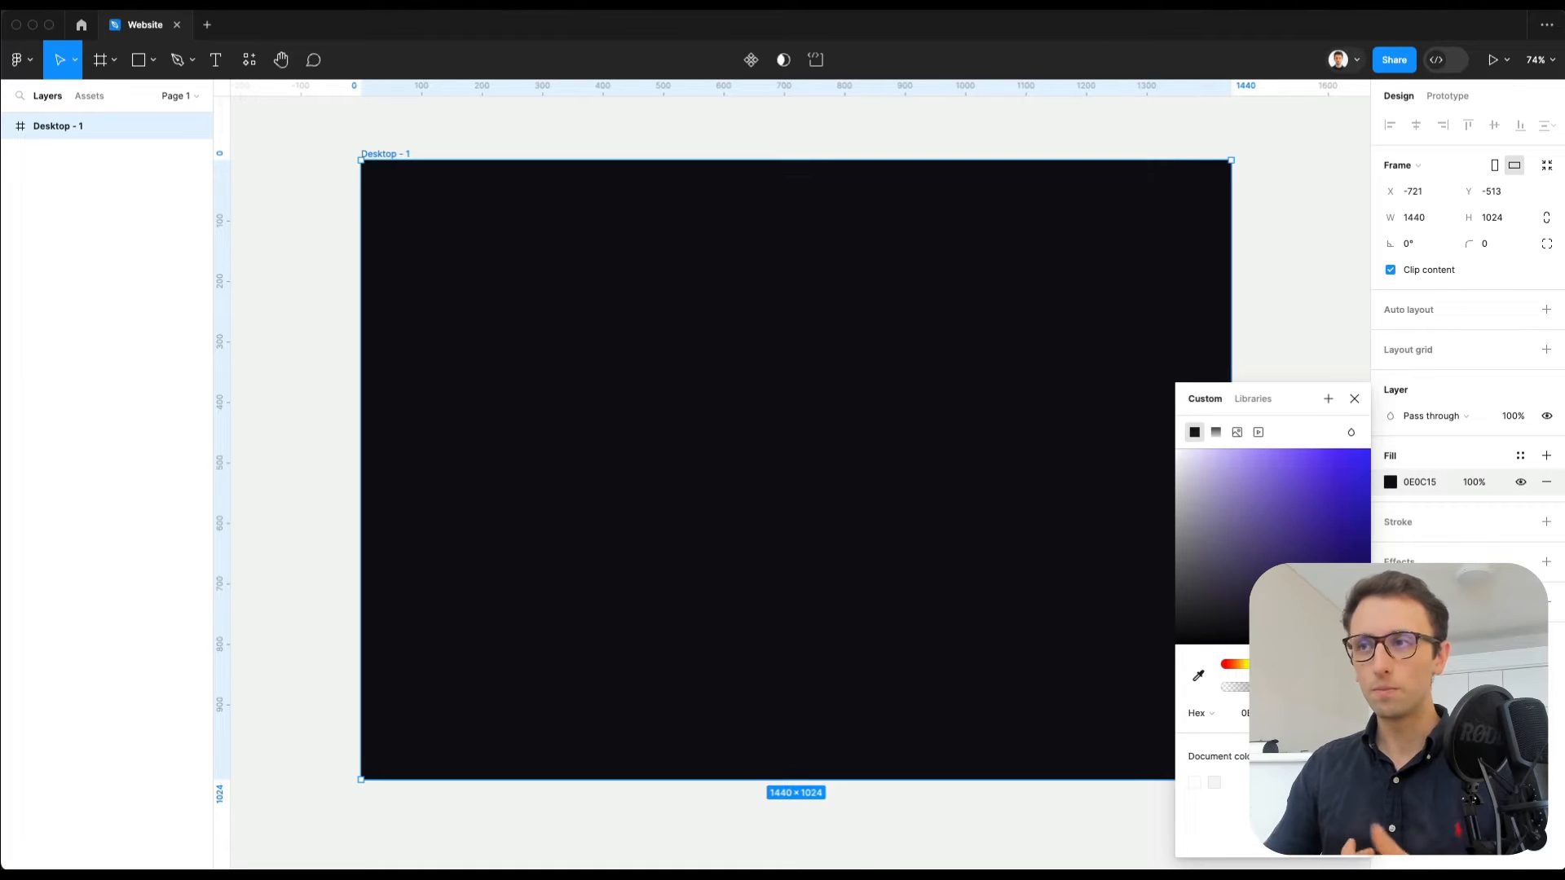
left_click(1263, 295)
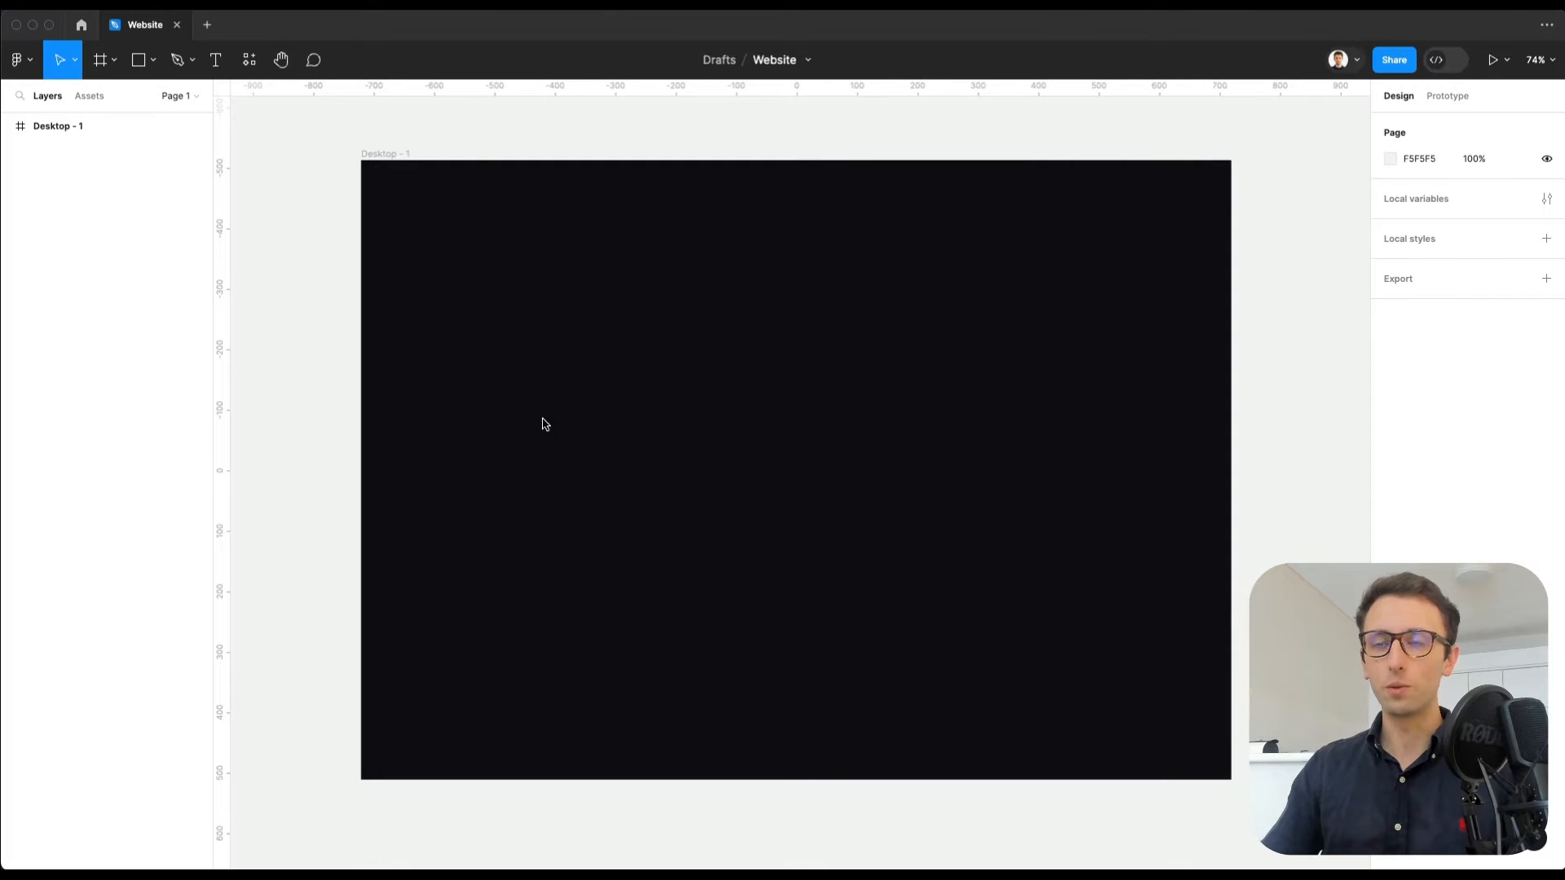
Step: Paste the copied Brainwave logo into the frame and place it about 49 px from the left edge and 34 px from the top
left_click(489, 272)
key("super+v")
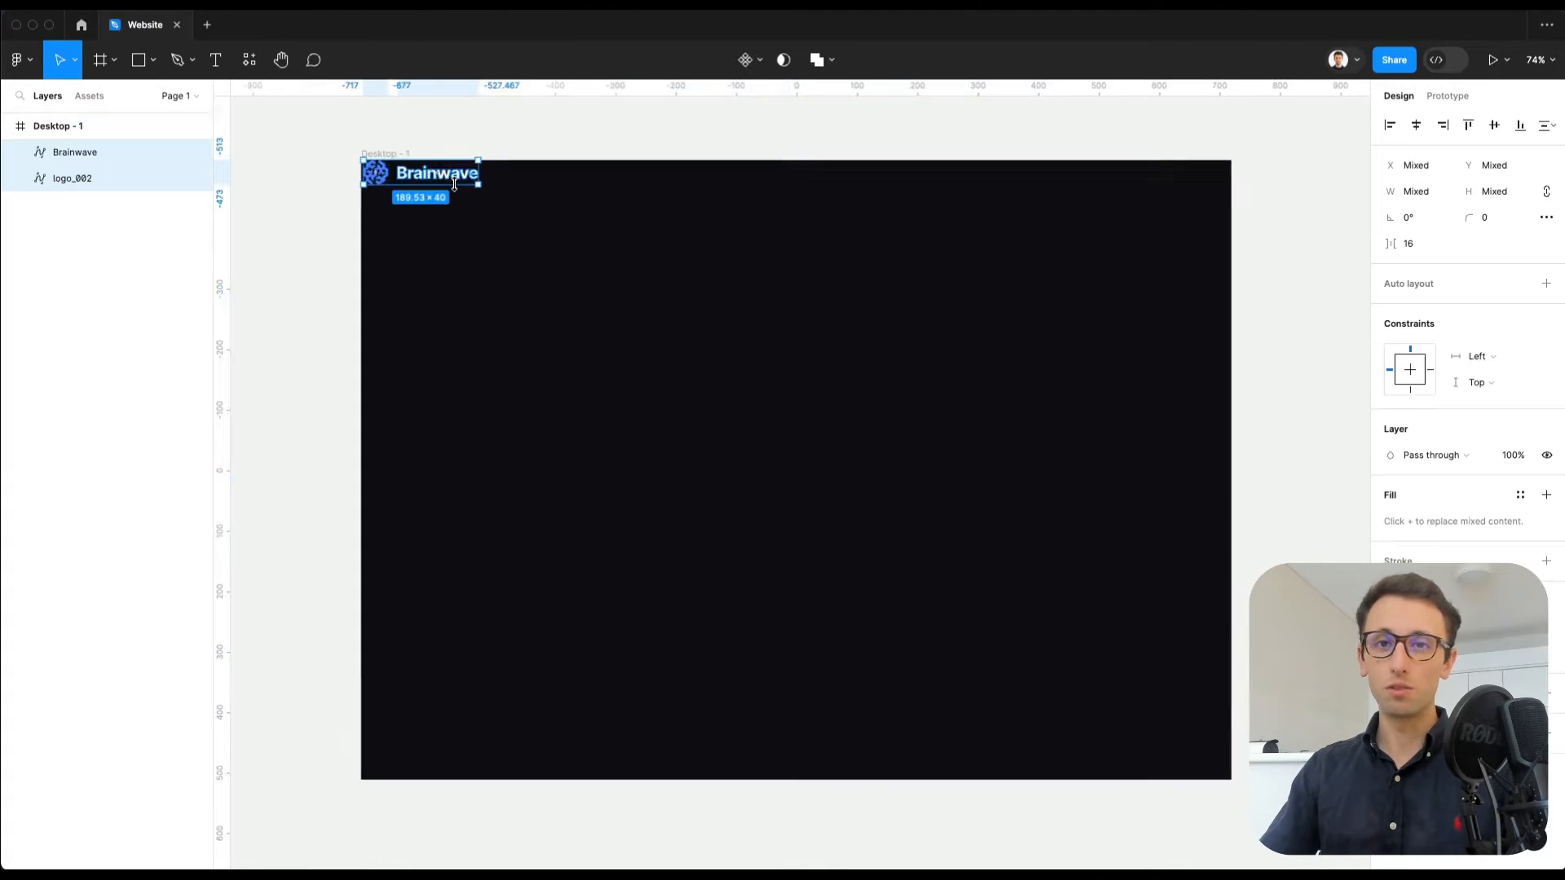
left_click_drag(434, 181, 462, 202)
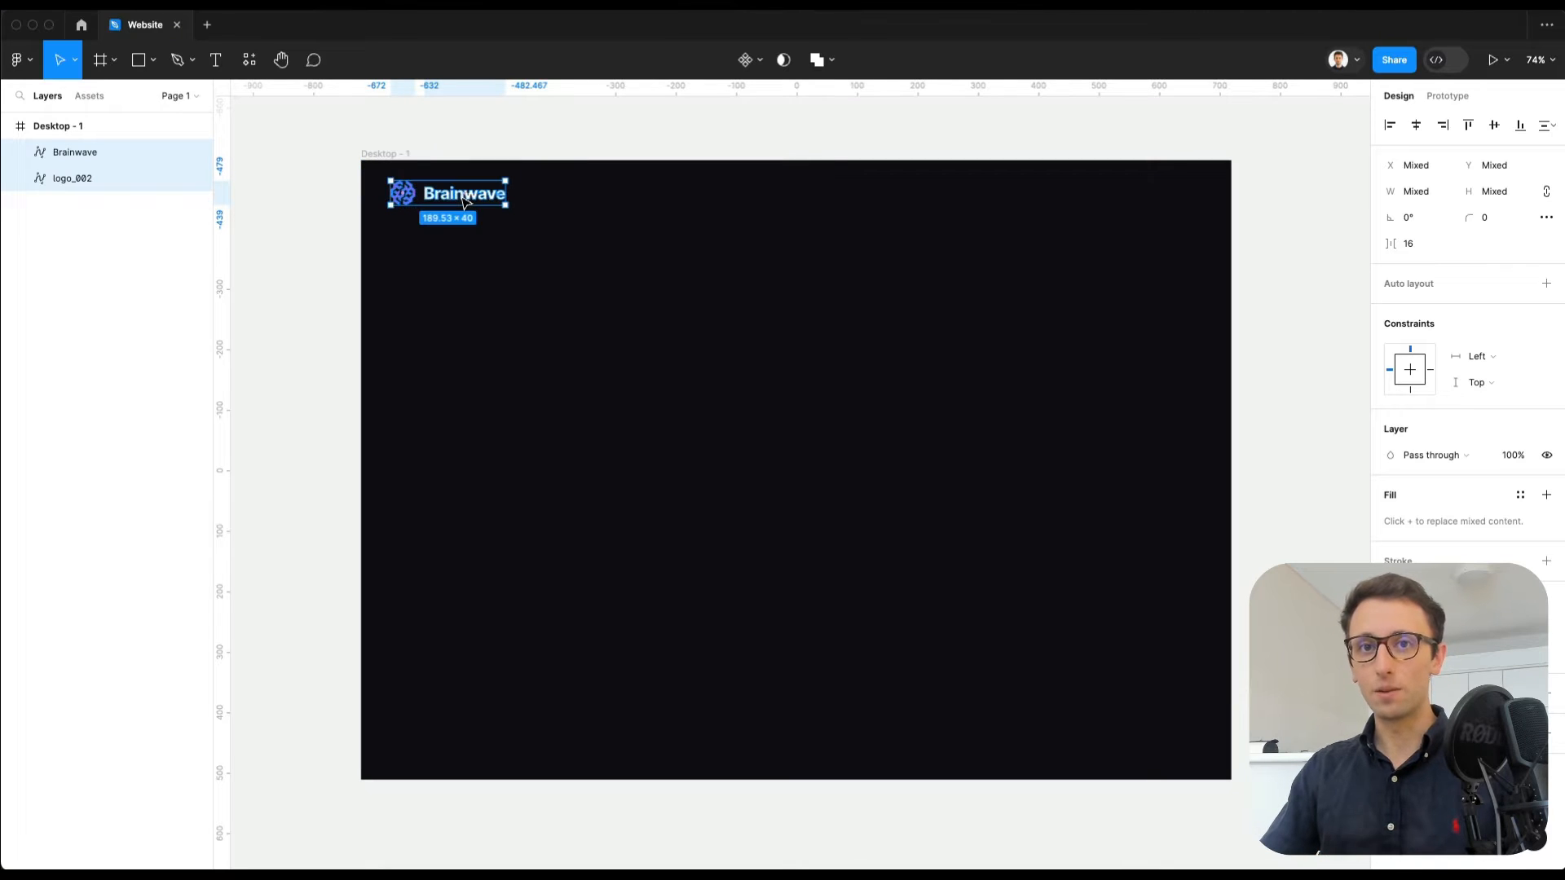
left_click(575, 139)
Step: Add a layout grid to the desktop frame and change its type to Columns
left_click(380, 155)
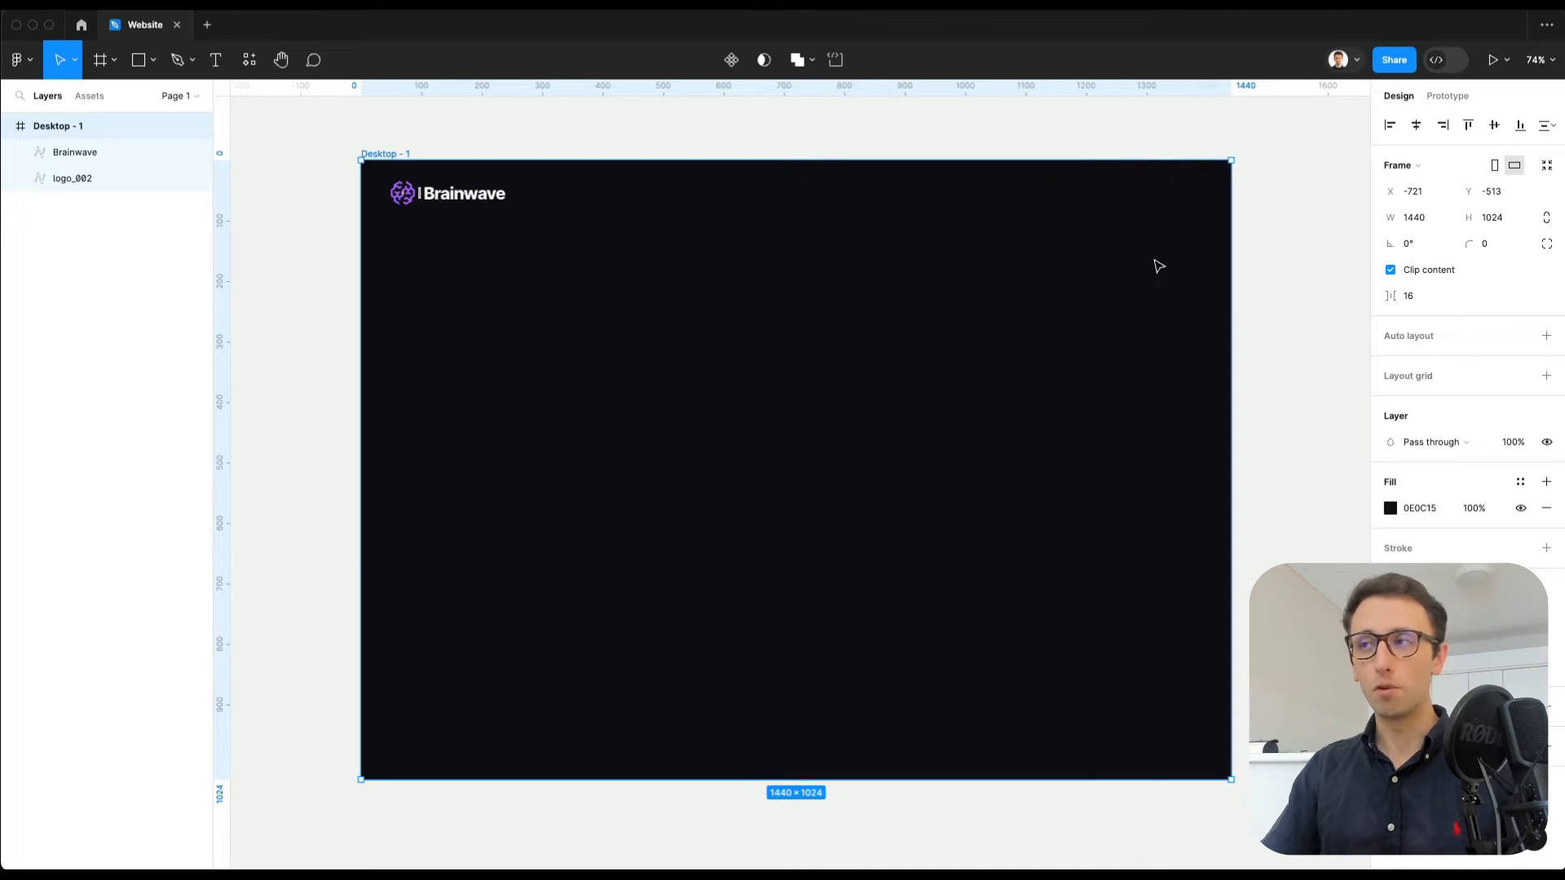
left_click(1410, 378)
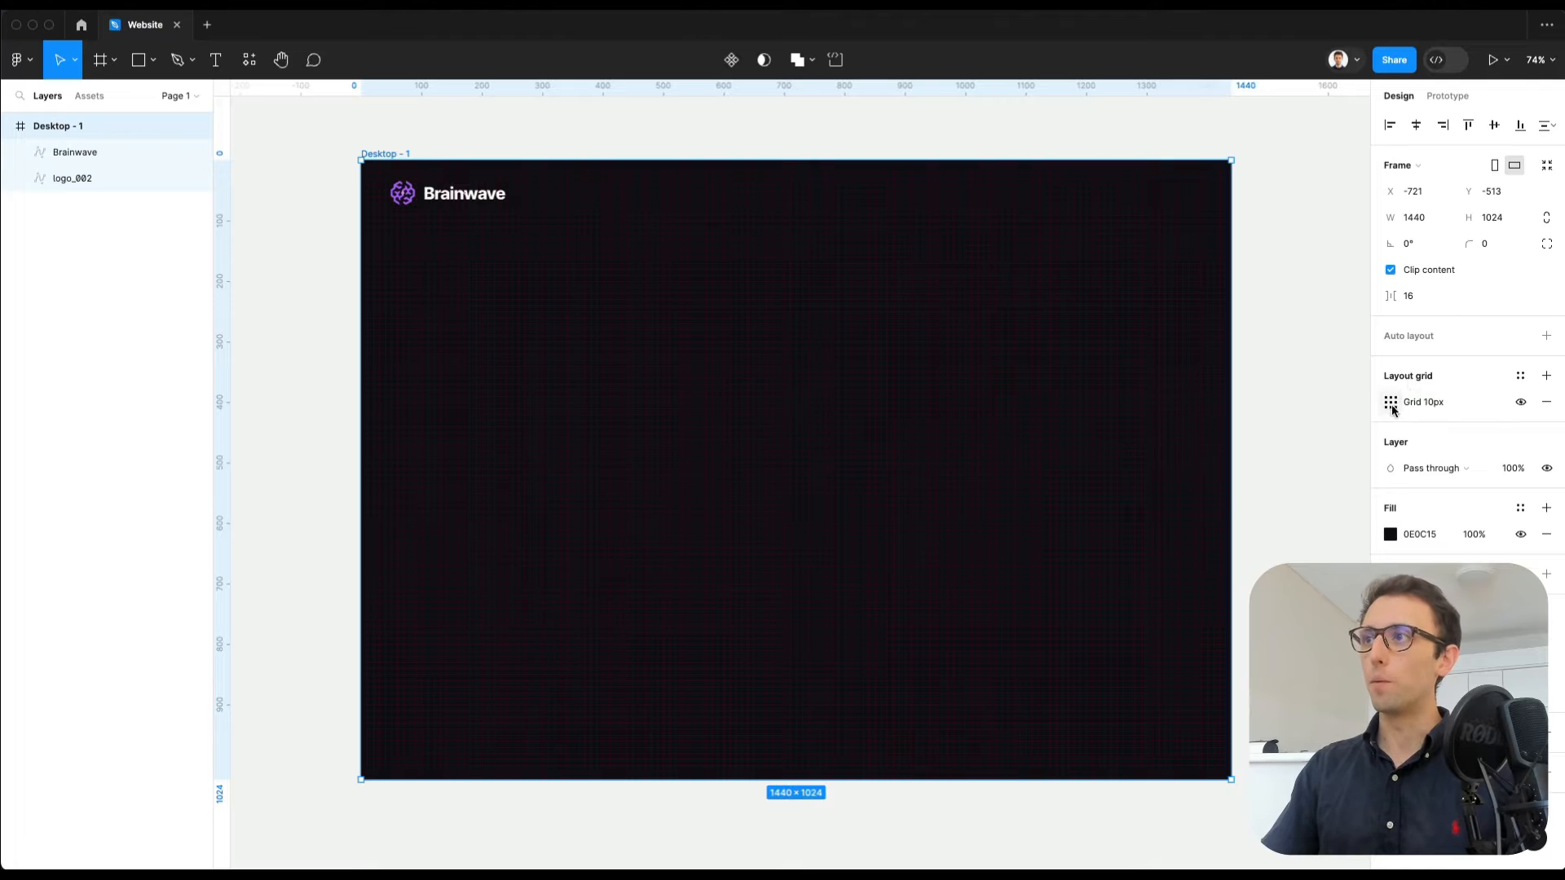
left_click(1391, 403)
left_click(1214, 406)
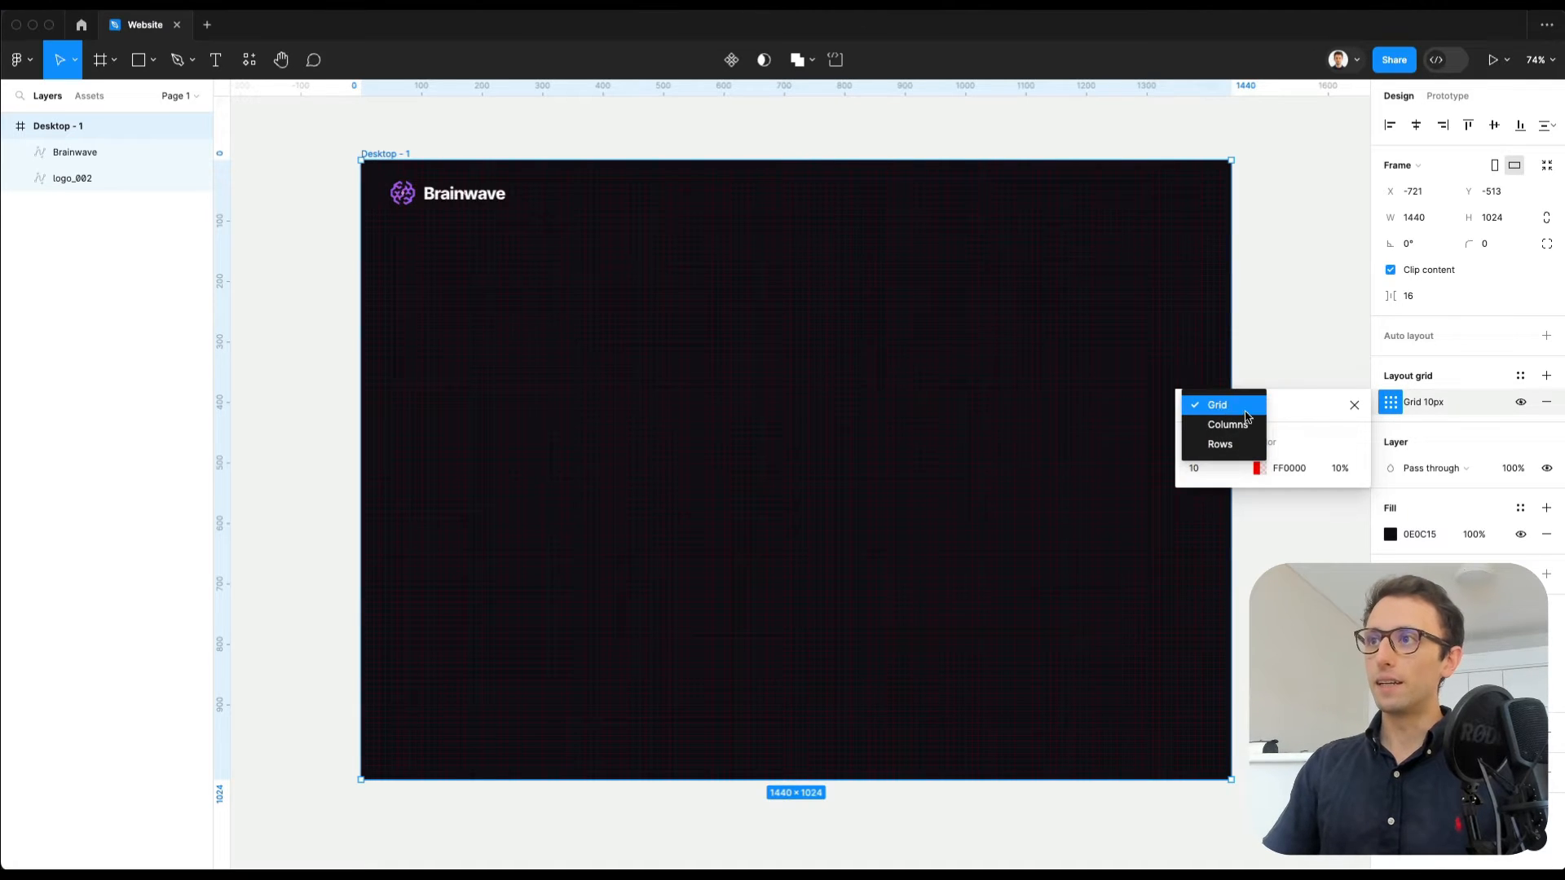
left_click(1246, 425)
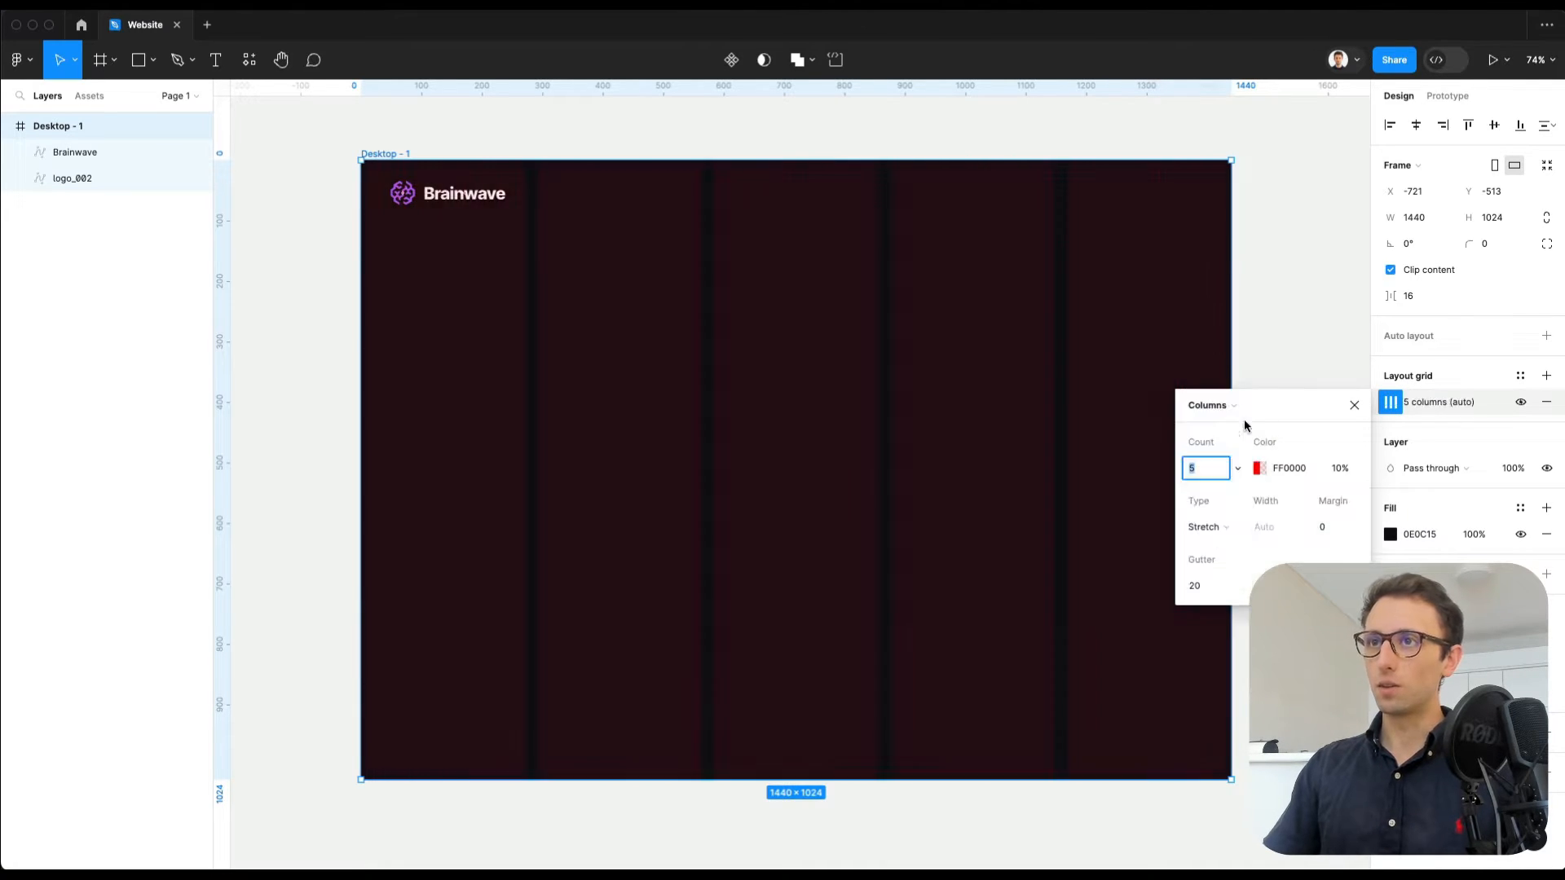
Step: Recolour the column grid to white FFFFFF at 27% opacity
left_click(1259, 467)
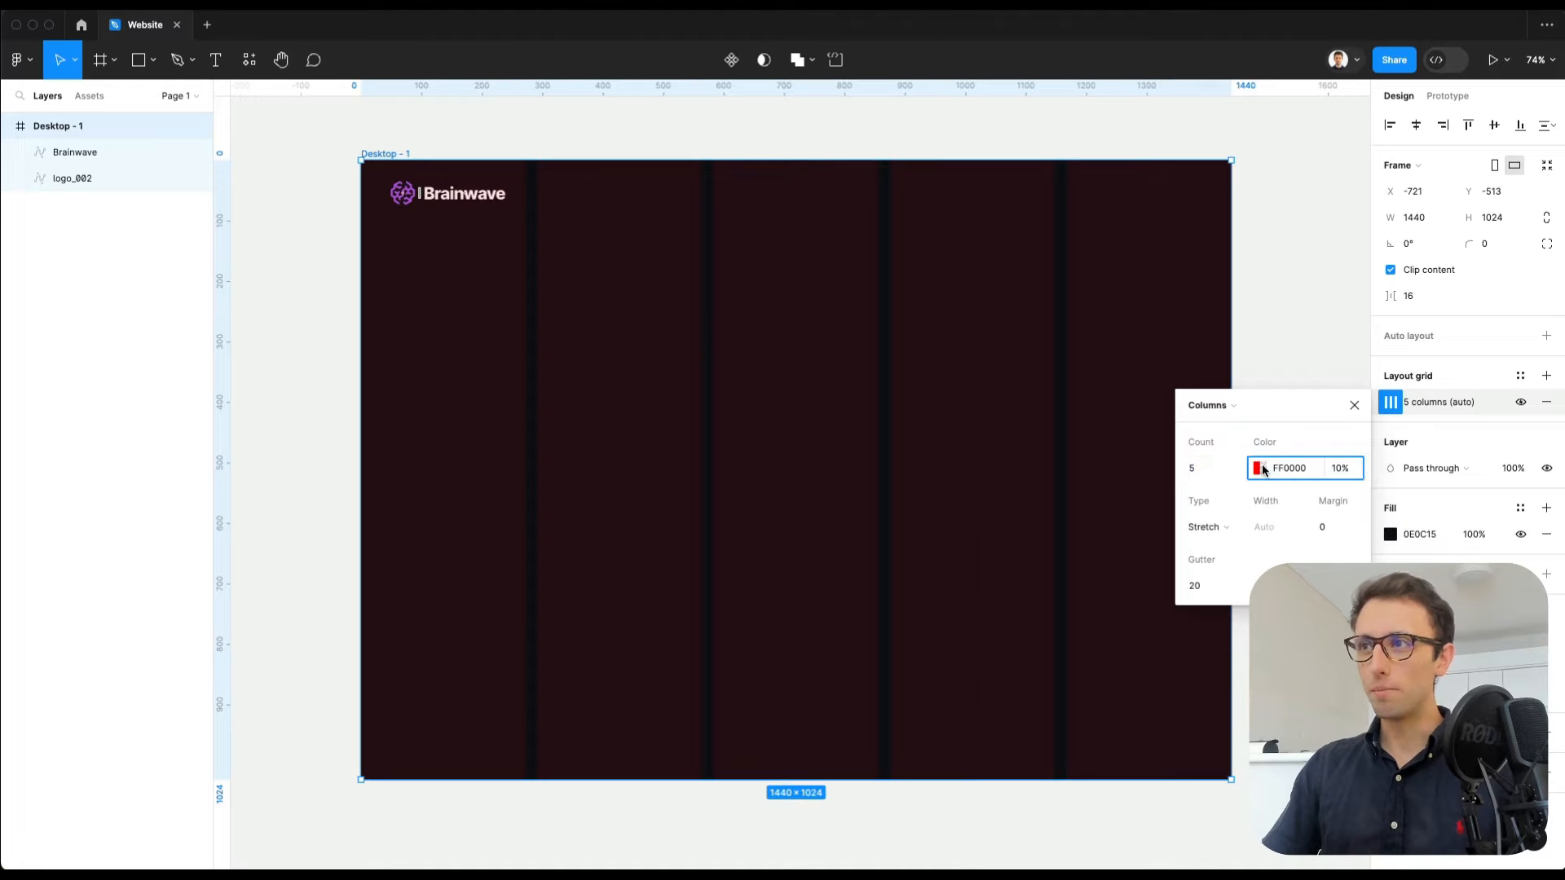
left_click_drag(1110, 477, 961, 402)
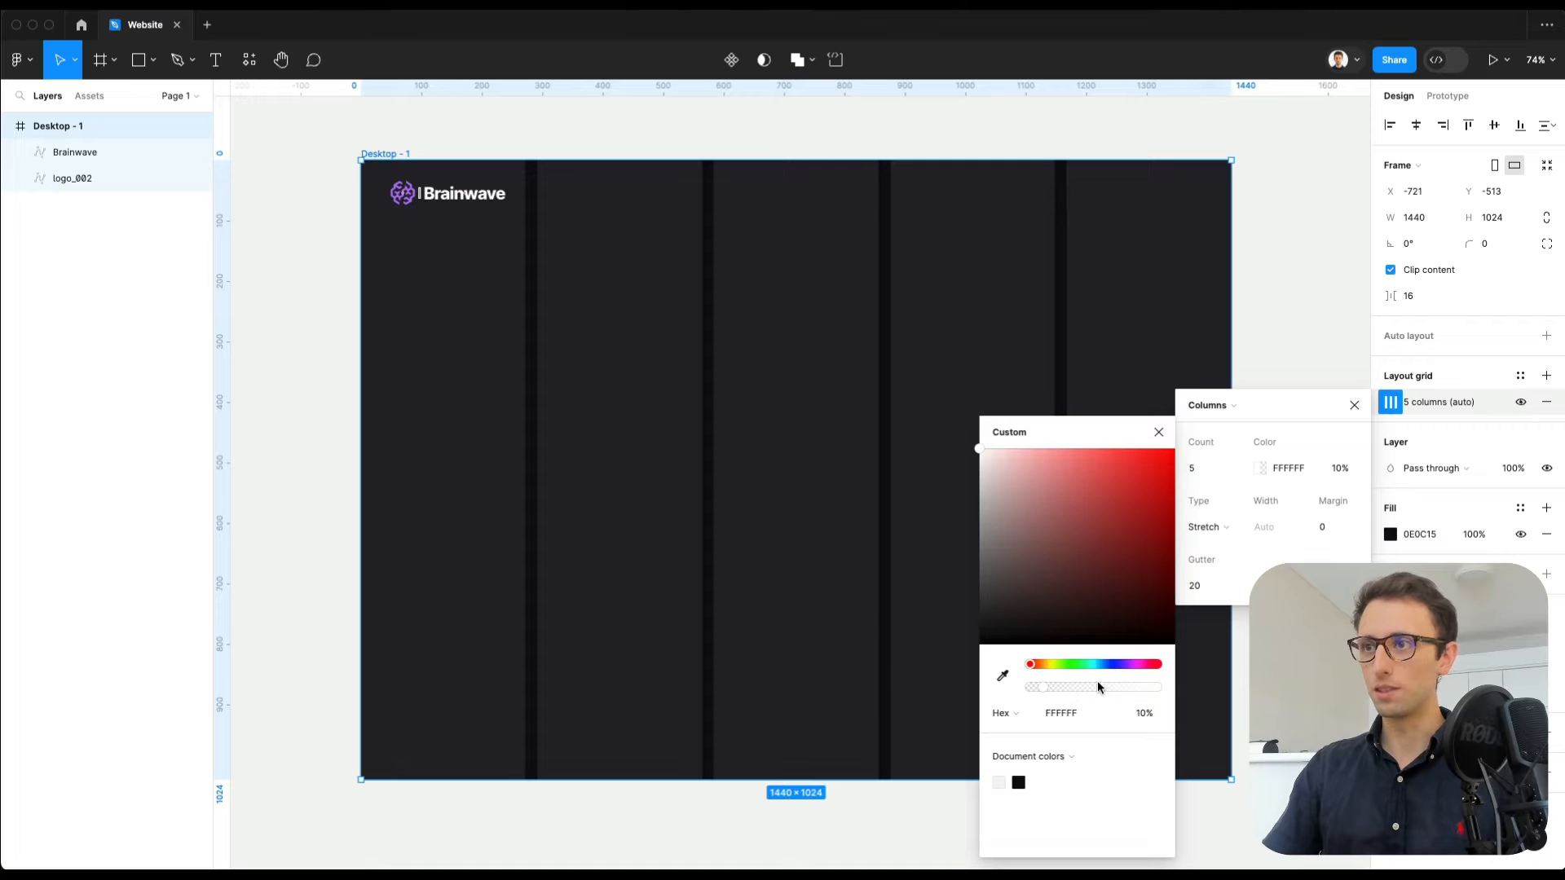
left_click_drag(1042, 687, 1061, 685)
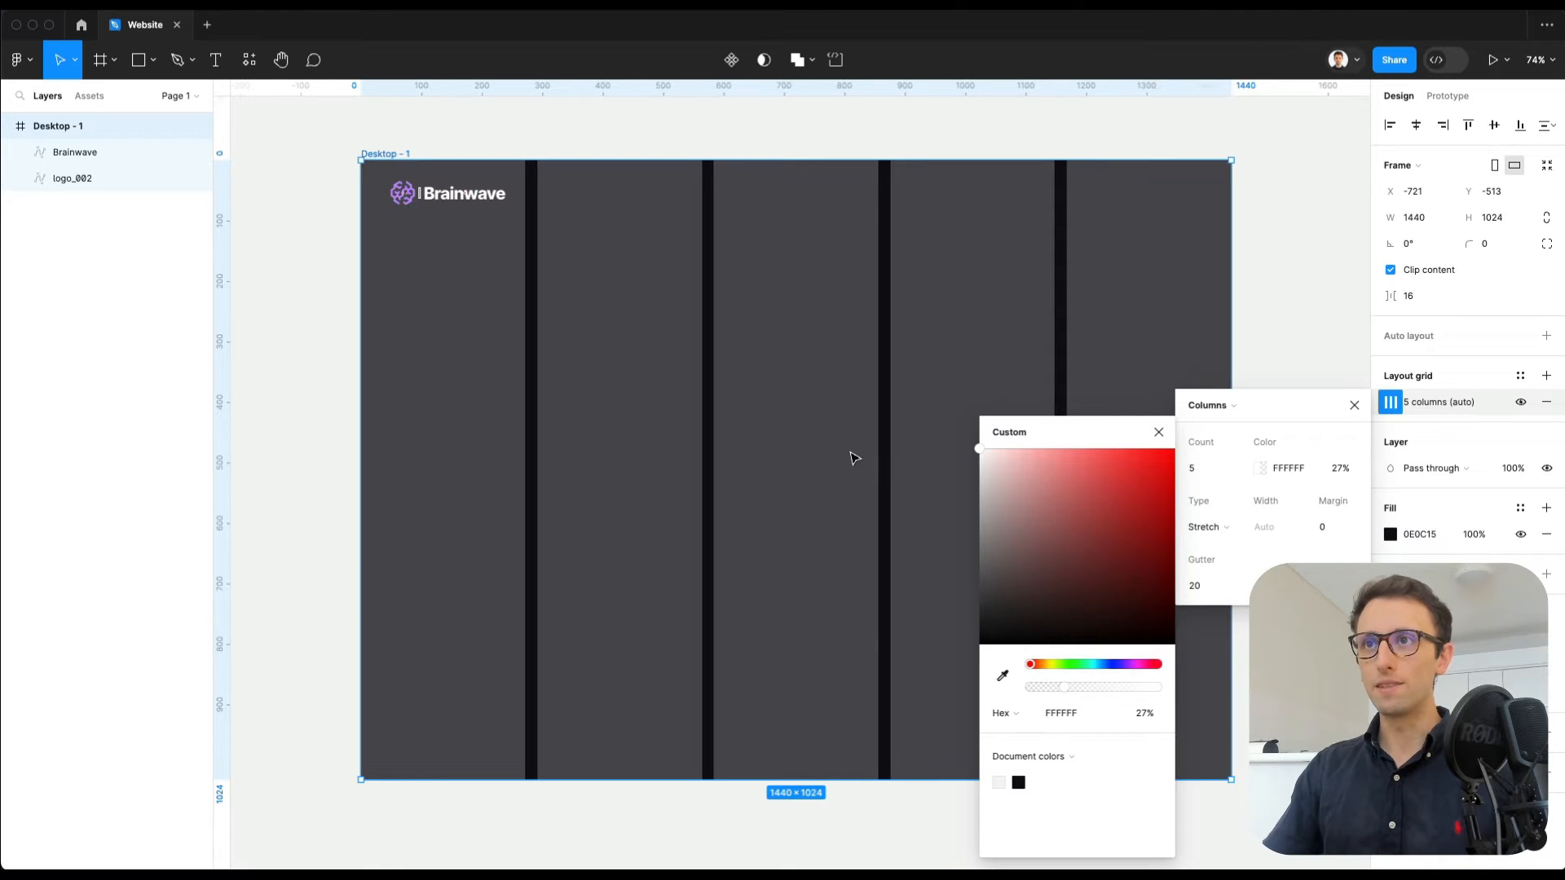
Step: Set the grid's column count to 12 and close the colour picker
left_click(1214, 471)
key("Up")
key("Up")
key("Up")
key("Up")
key("Up")
key("Up")
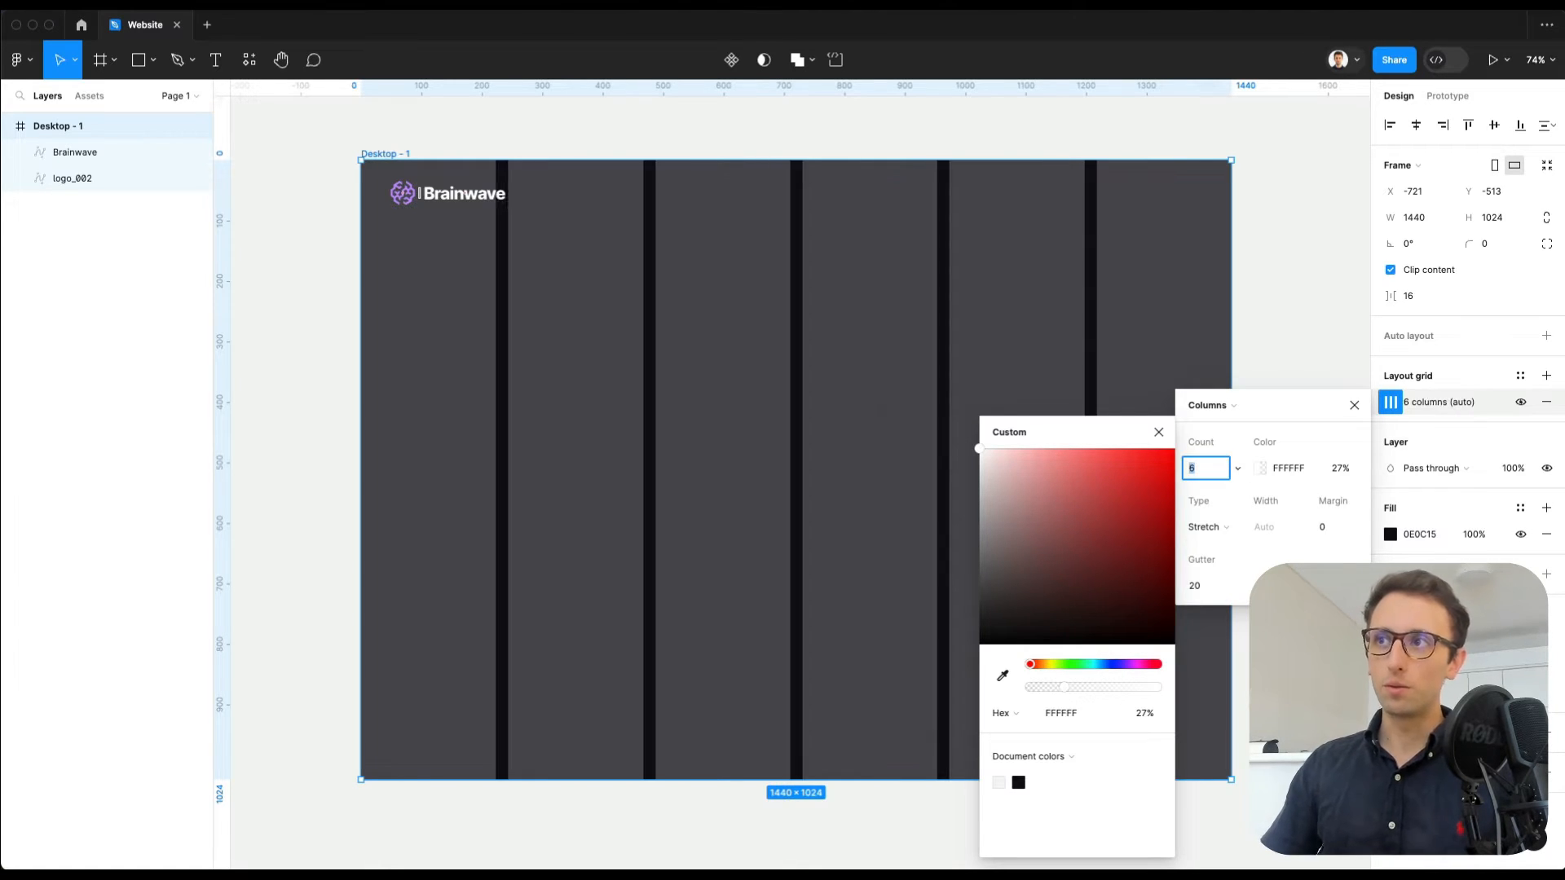
key("Up")
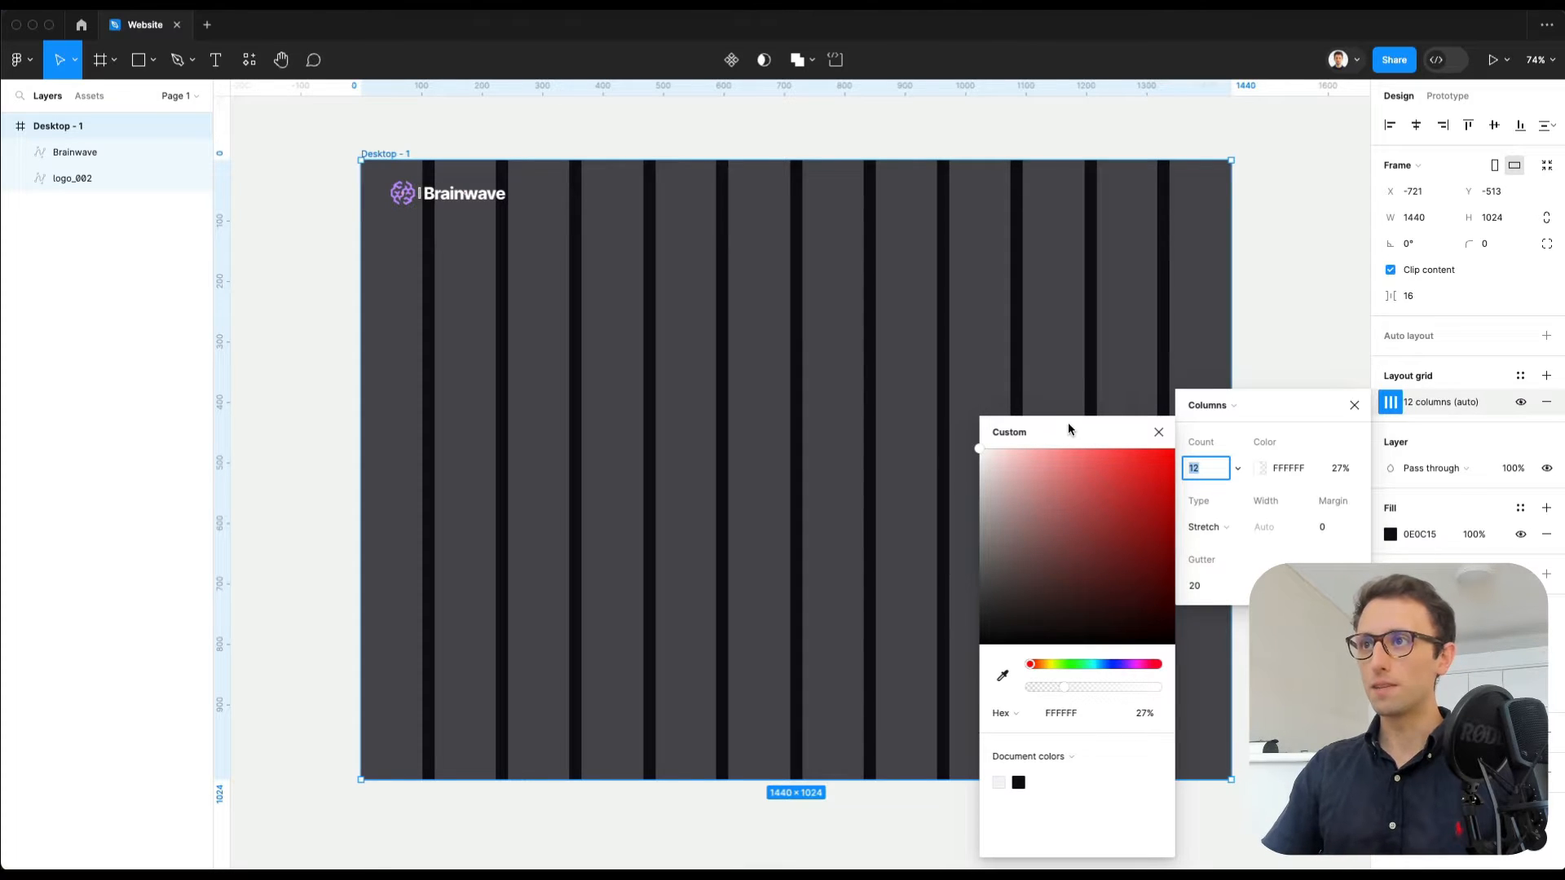
left_click_drag(1069, 424, 1067, 441)
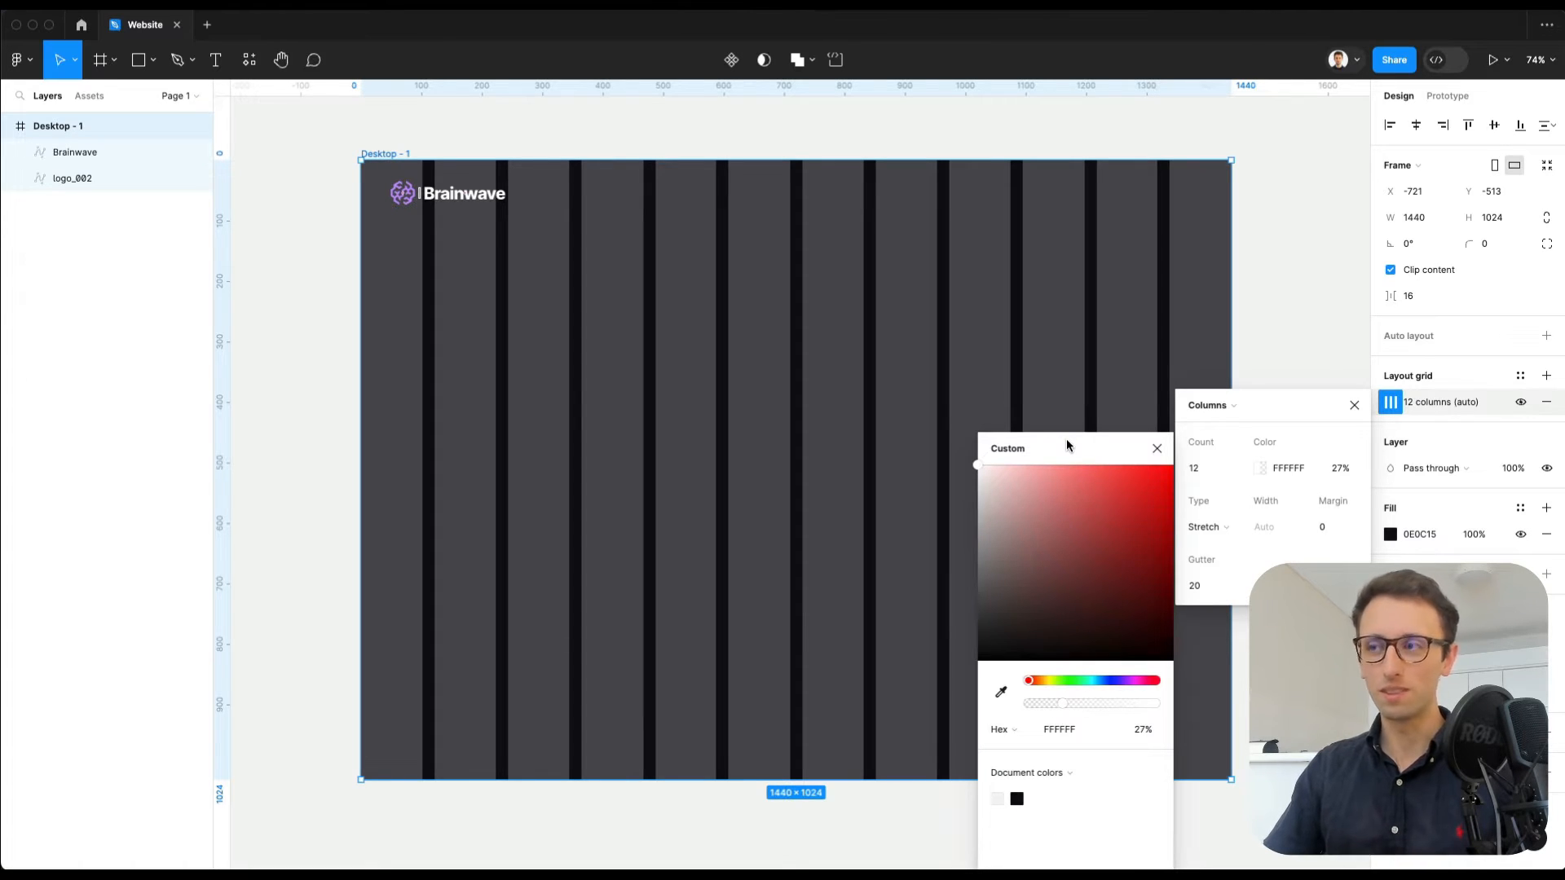
left_click(1157, 449)
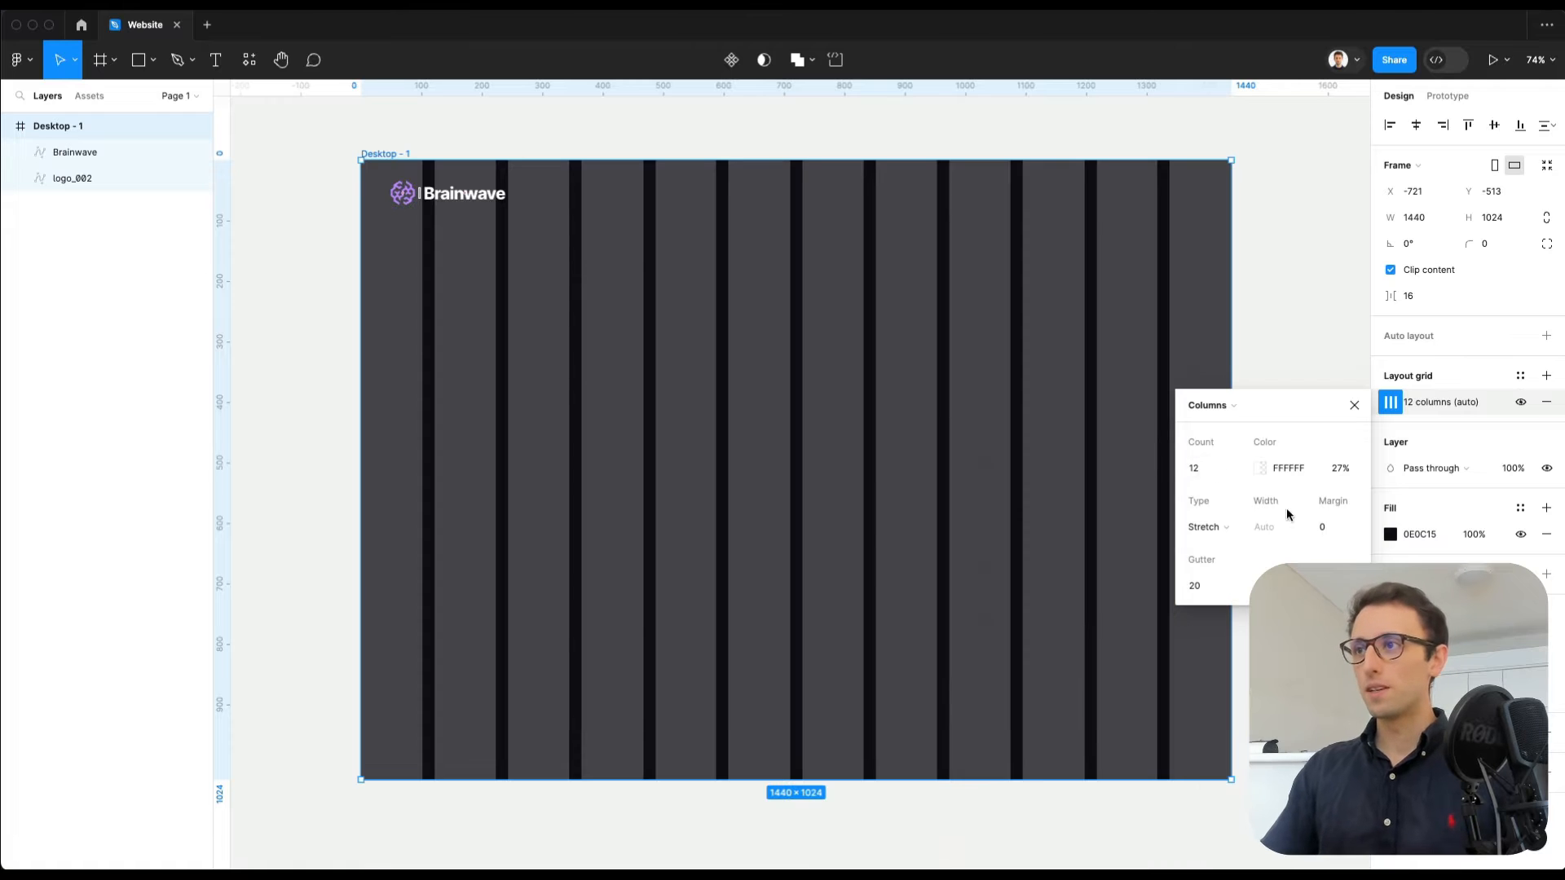
Step: Set the column grid's margin to 50
left_click(1331, 525)
type("10")
key("Return")
key("shift+Up")
key("shift+Up")
key("shift+Up")
key("shift+Up")
key("shift+Up")
key("shift+Up")
key("shift+Up")
key("shift+Up")
key("shift+Up")
key("shift+Up")
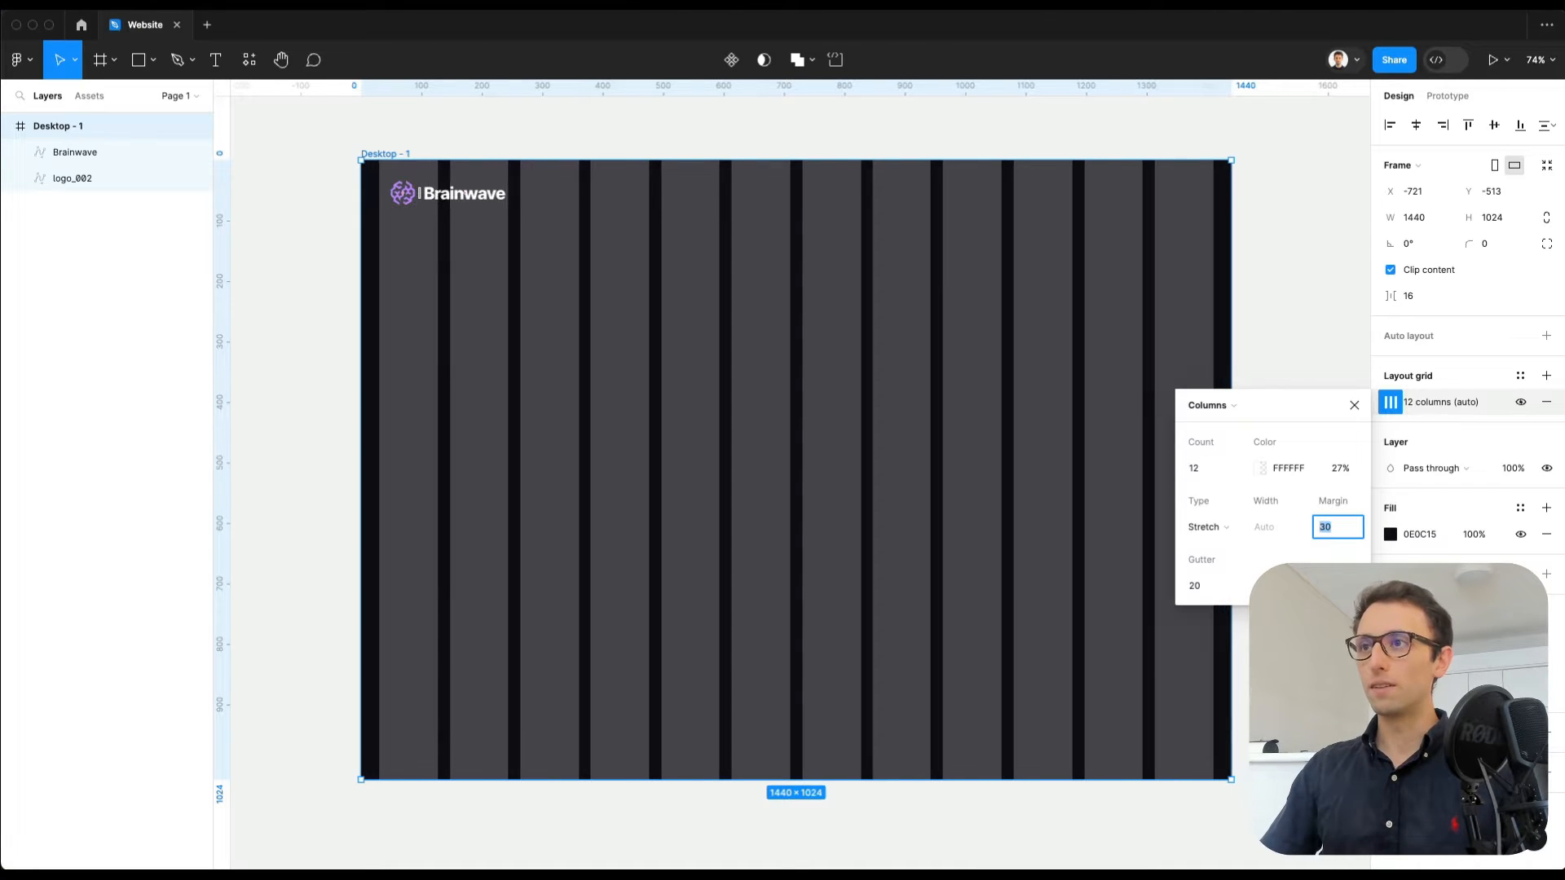
key("shift+Up")
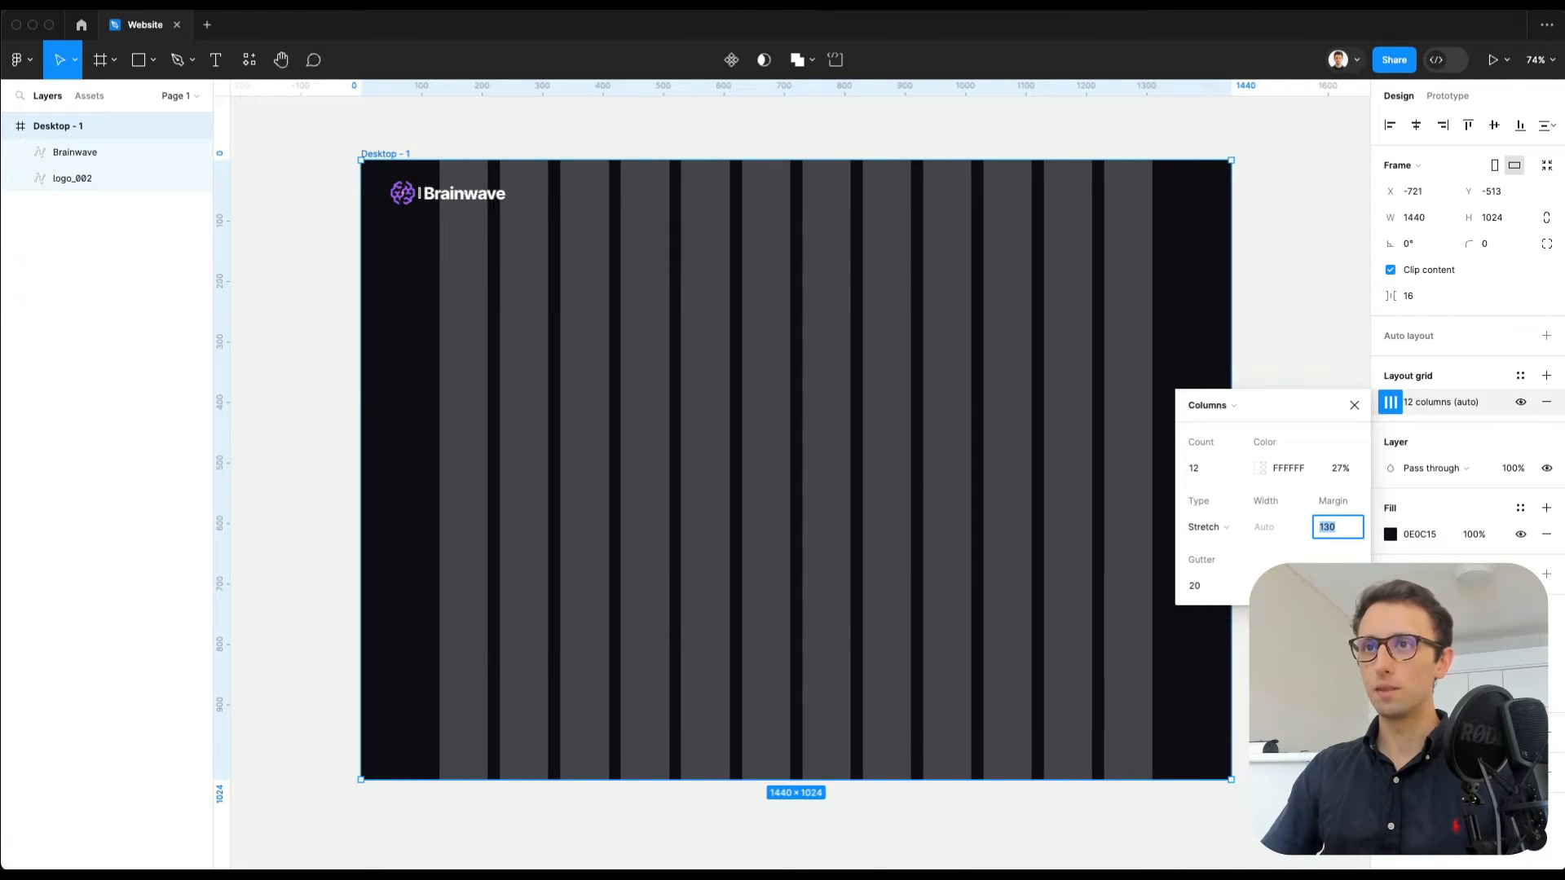
key("shift+Down")
key("shift+Down")
key("shift+Down")
key("shift+Down")
key("shift+Down")
key("shift+Down")
key("shift+Down")
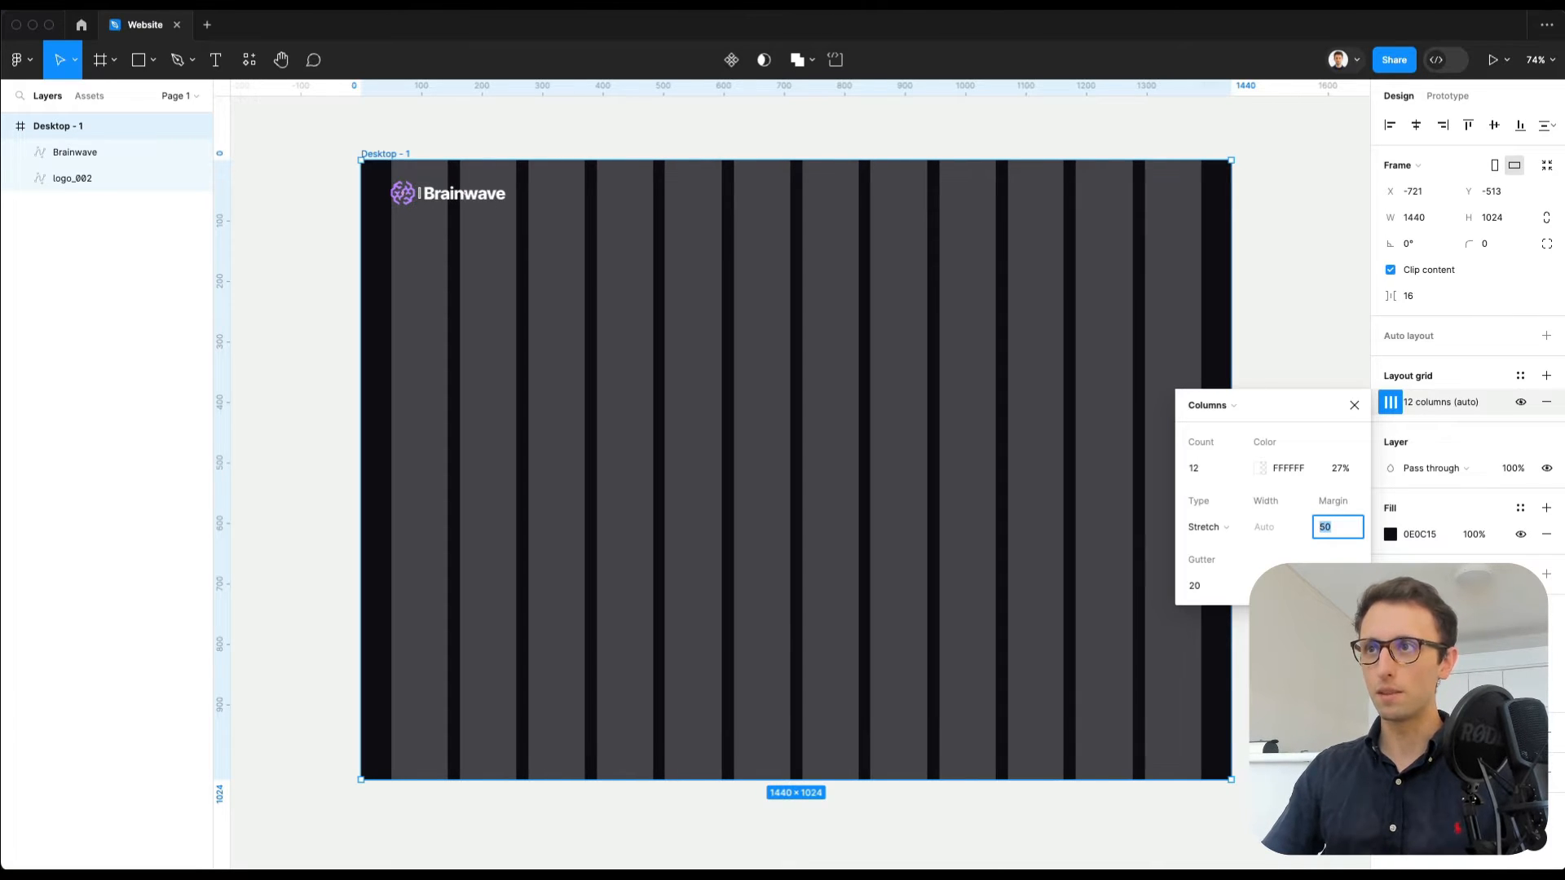
left_click(494, 229)
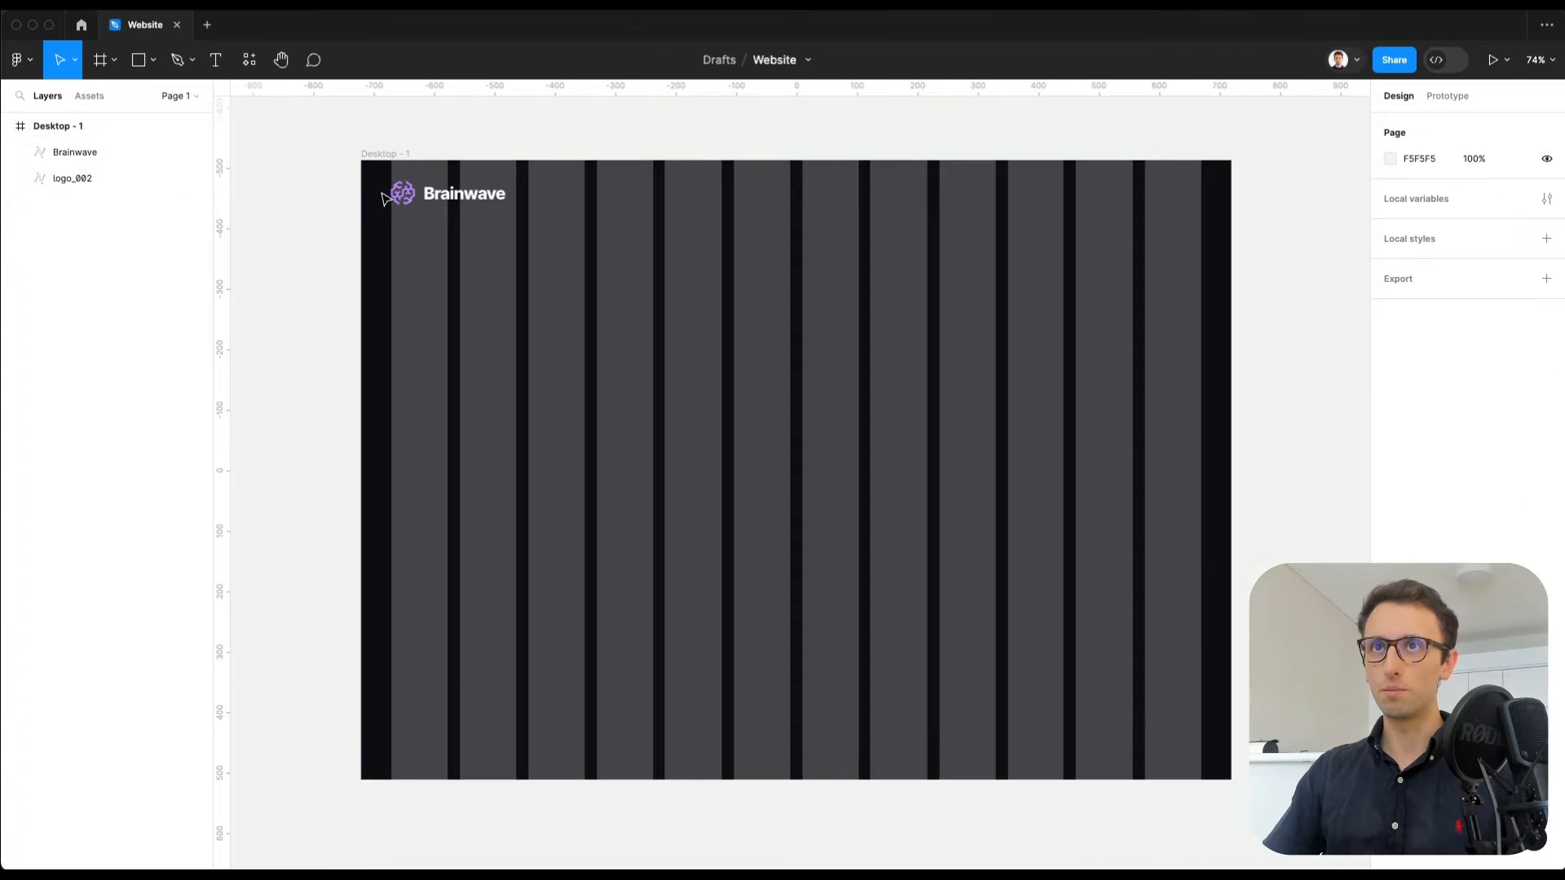
Step: Combine the logo icon and the Brainwave wordmark into one shape with a Union
left_click(402, 193)
left_click(457, 196, "shift")
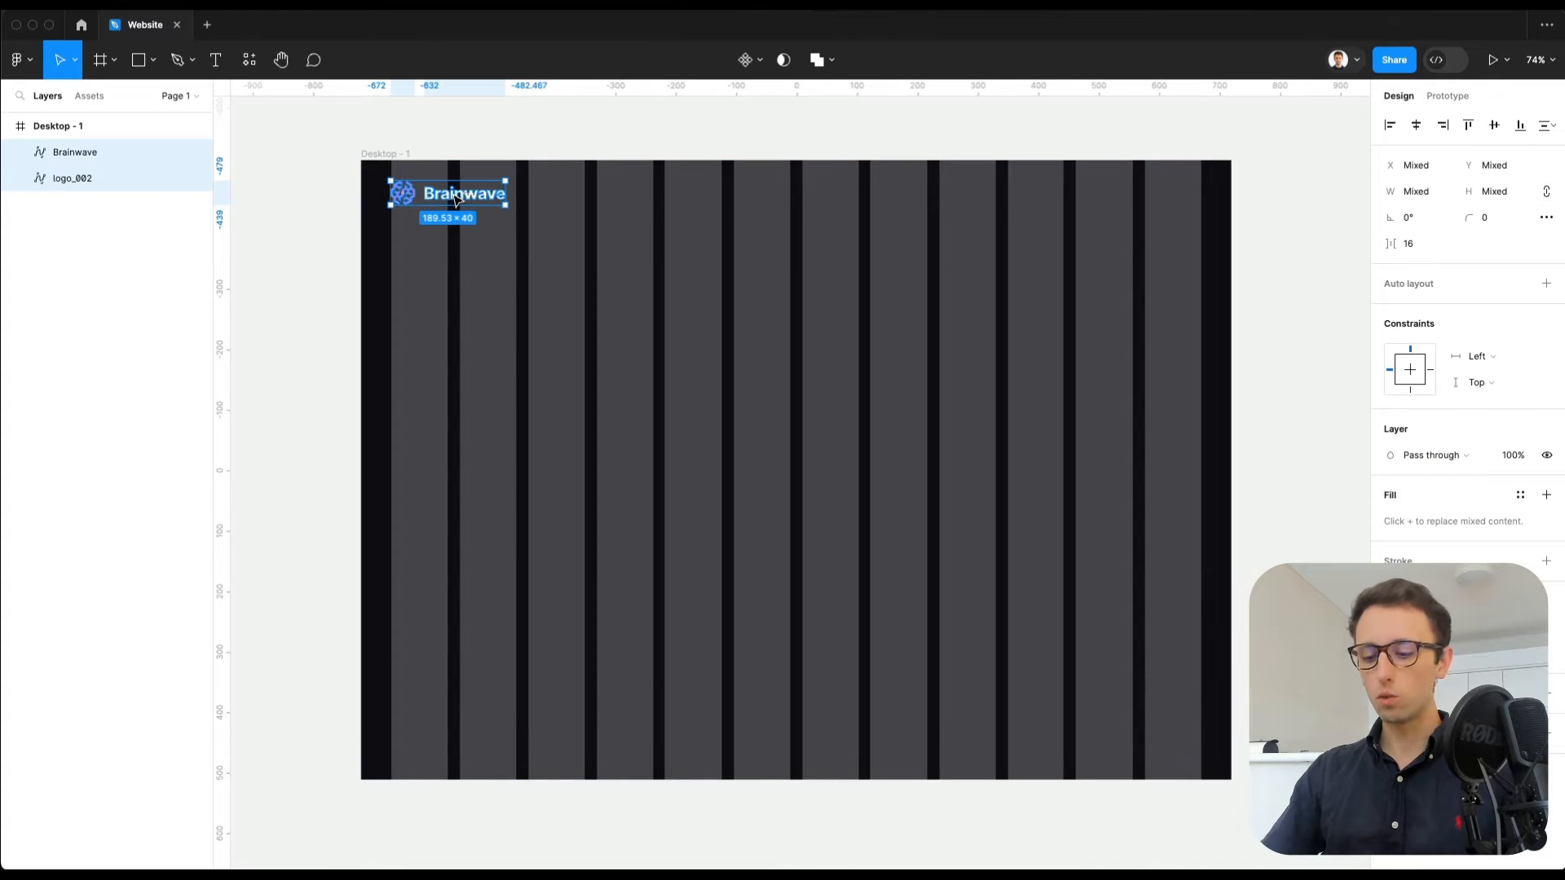
left_click(814, 62)
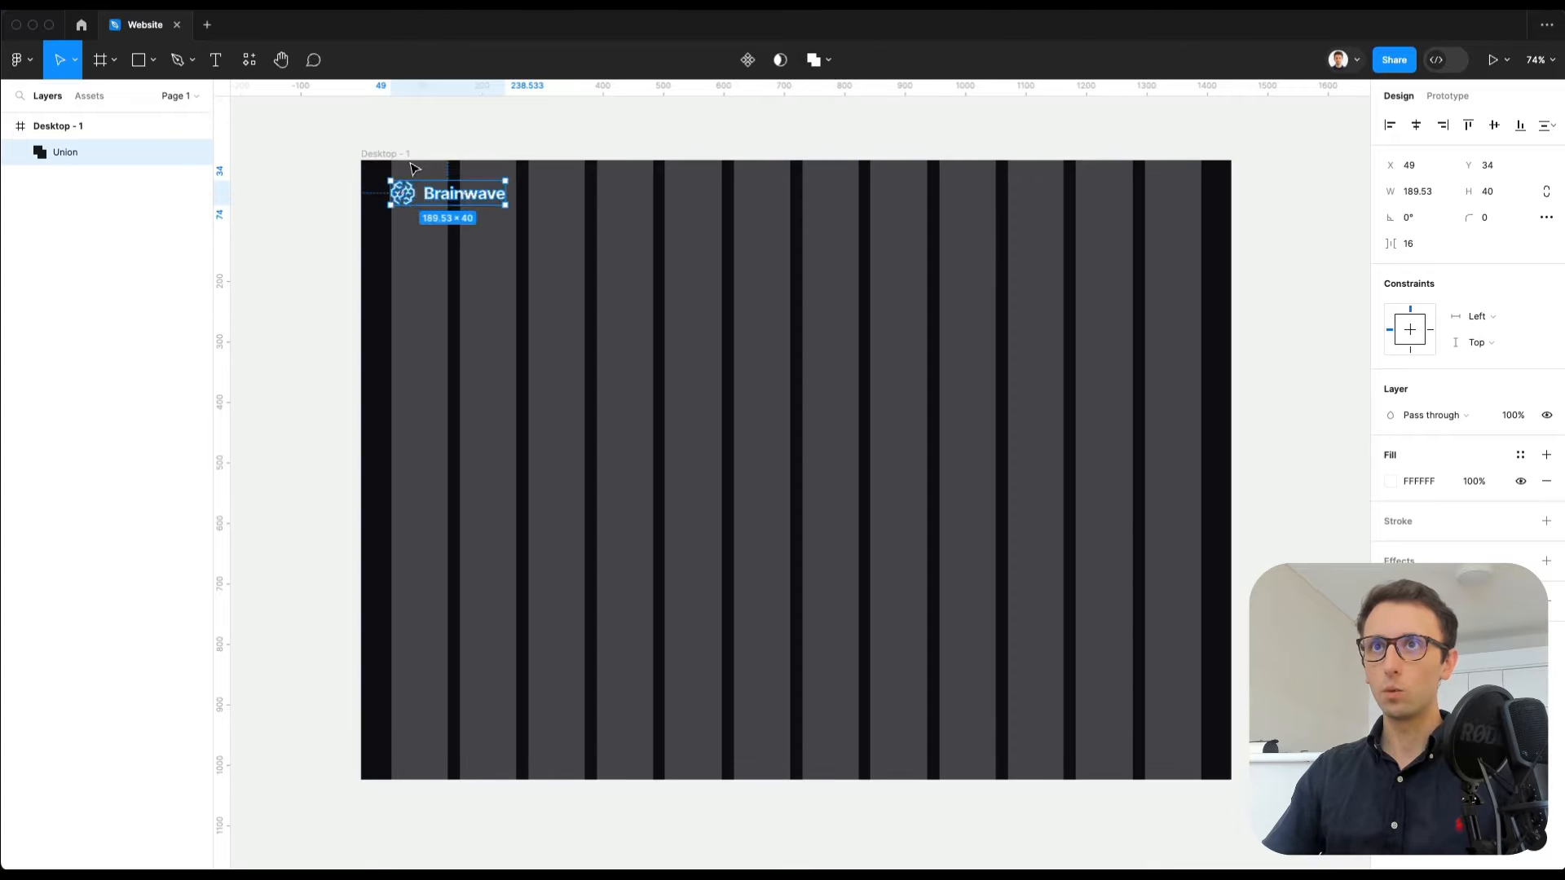
Step: Rename the united layer Logo and nudge the logo slightly down, in line with the first grid column's left edge
double_click(59, 154)
type("L")
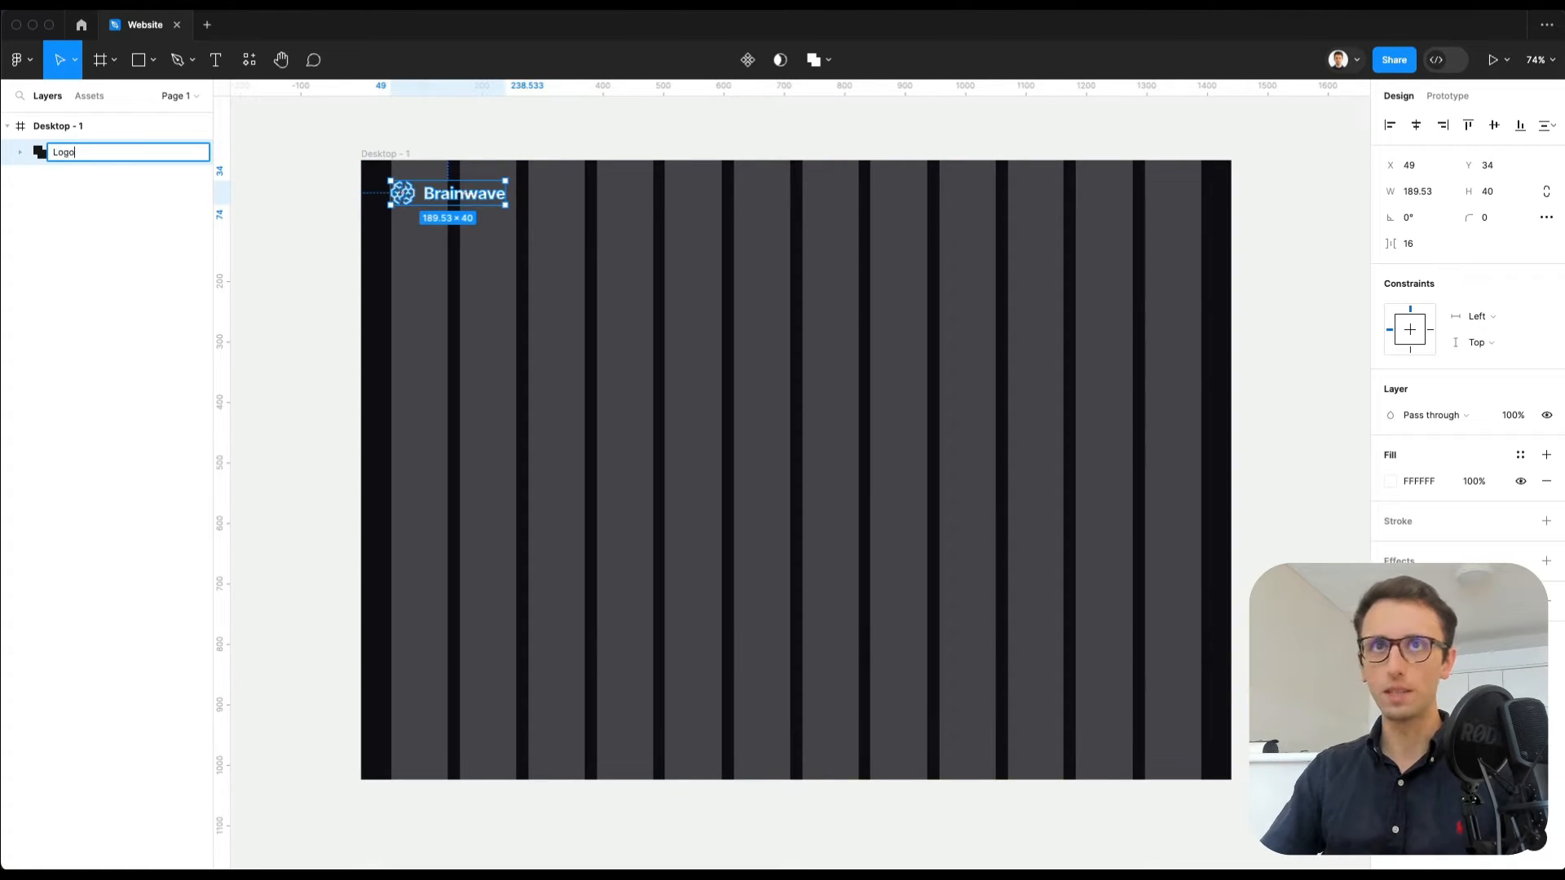
type("ogo")
key("Return")
left_click_drag(453, 196, 453, 200)
left_click(534, 128)
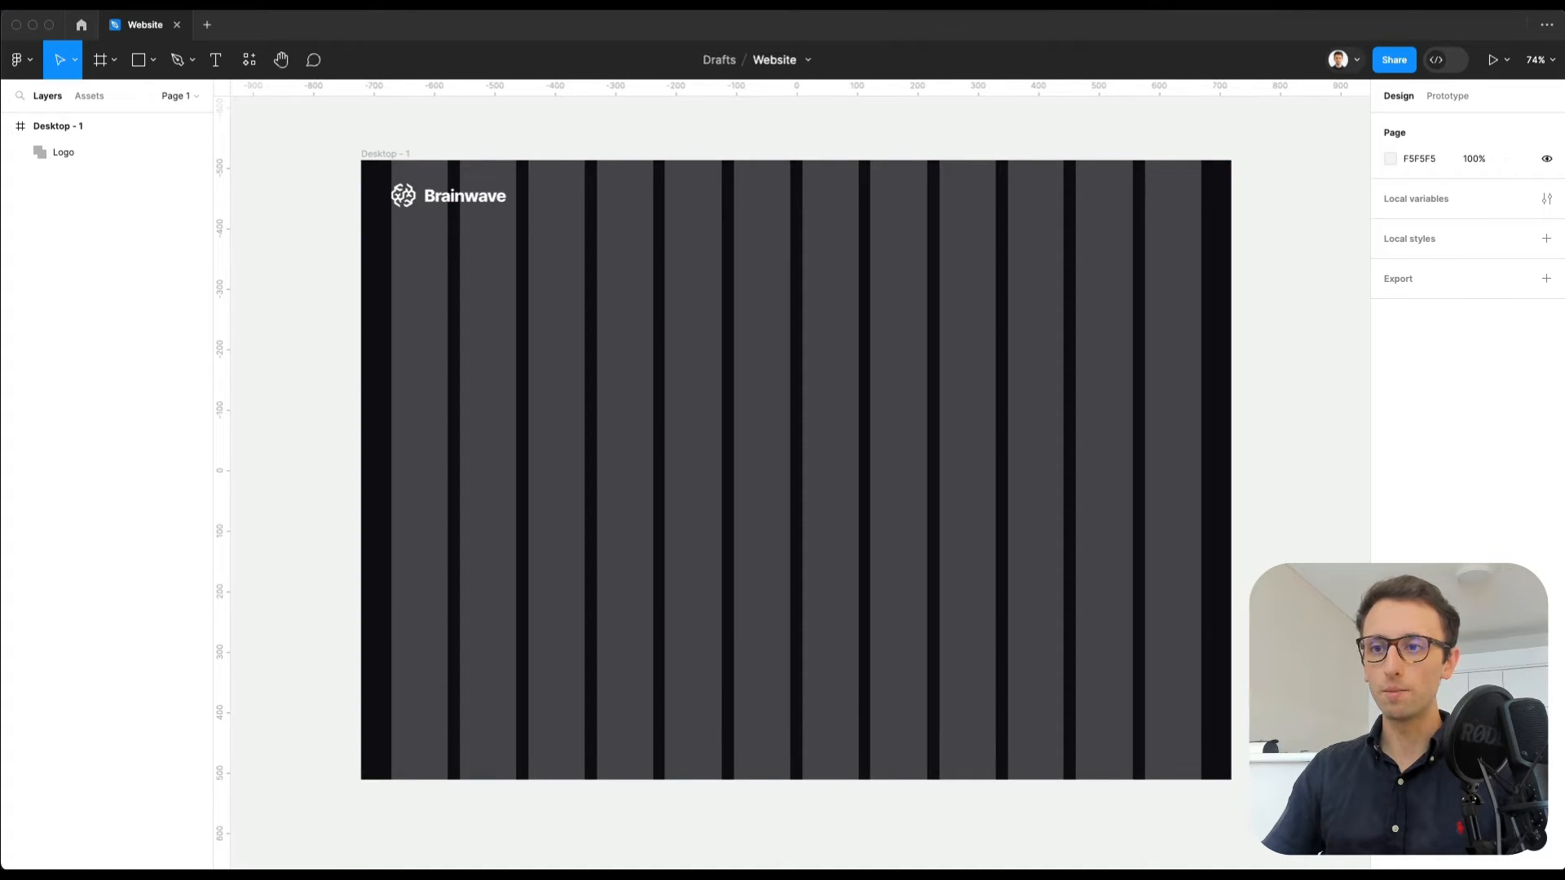
Step: Paste the copied menu item text into the frame and place it beside the logo at X 390, Y 58
left_click(732, 574)
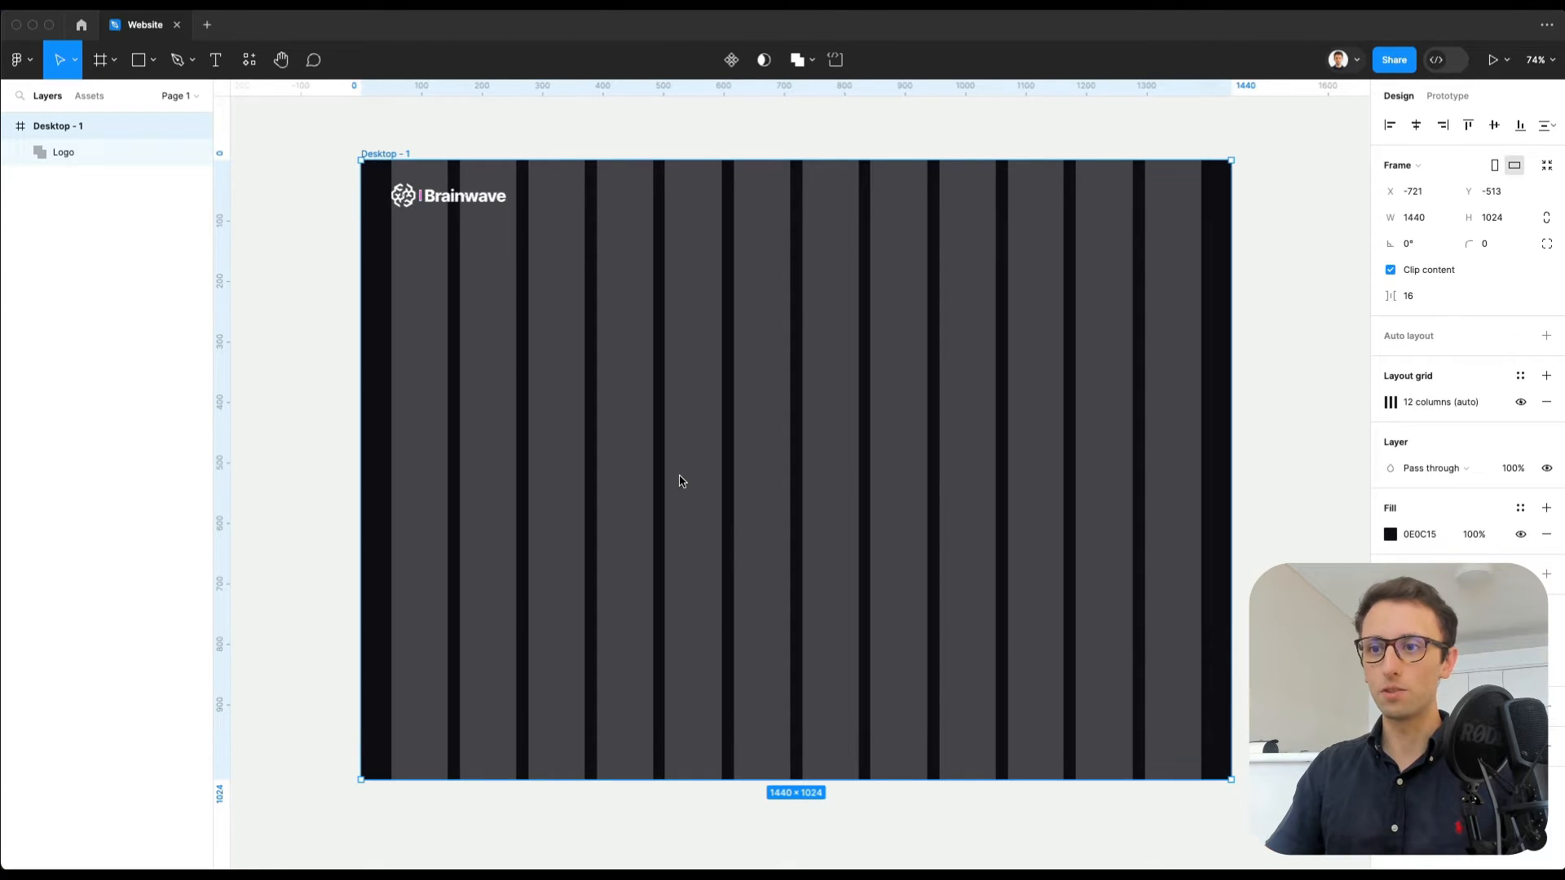
key("Escape")
key("ctrl+v")
left_click_drag(805, 484, 627, 205)
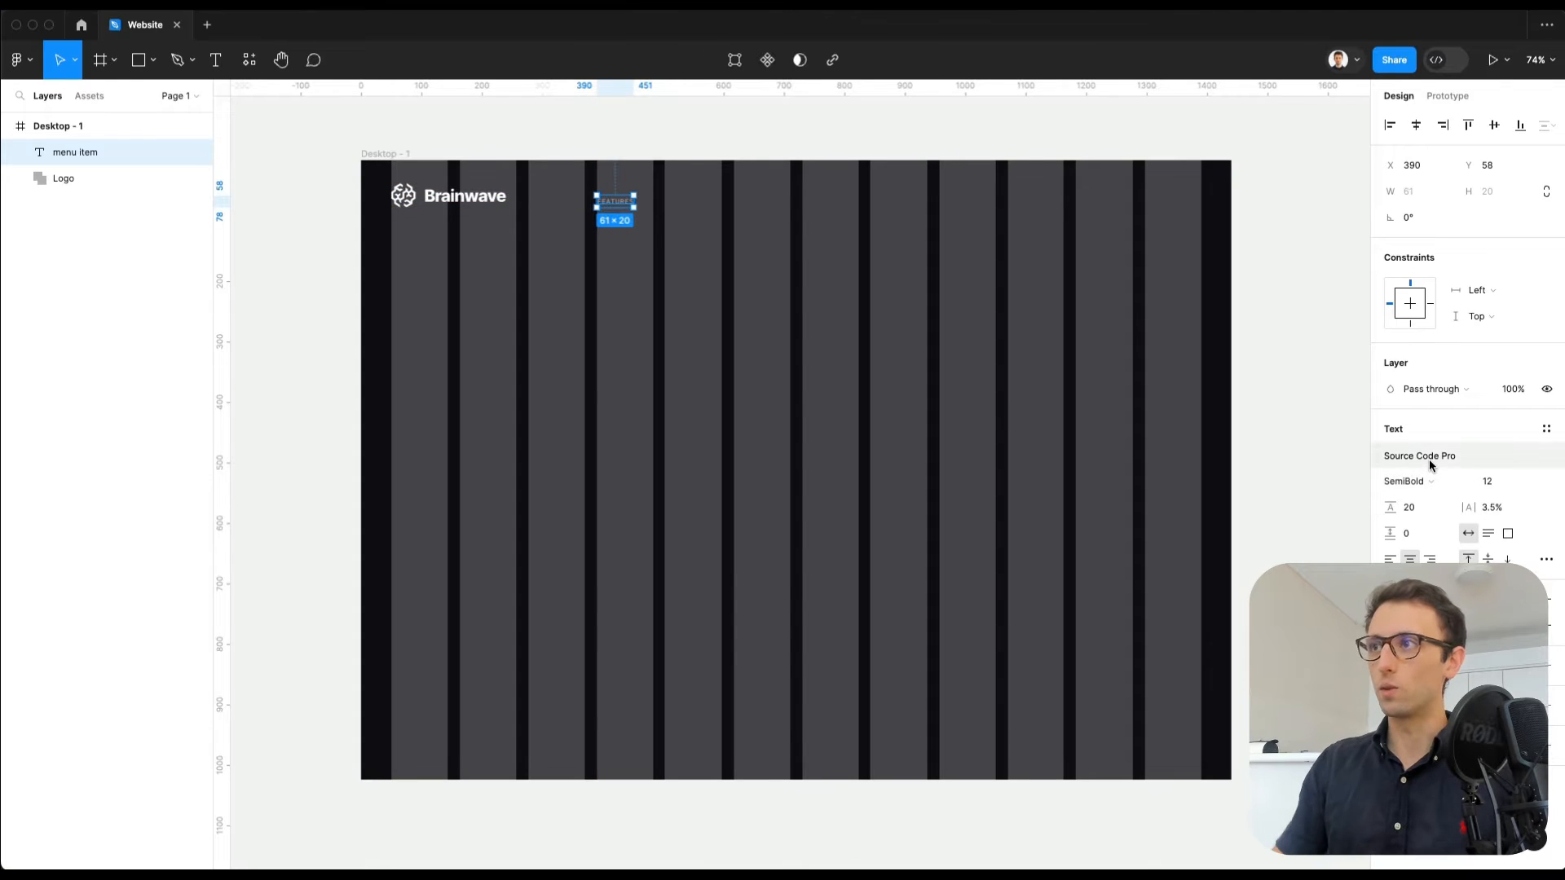
Step: Inspect the FEATURES menu item up close along with its detailed type settings
scroll(610, 186, "up", 5)
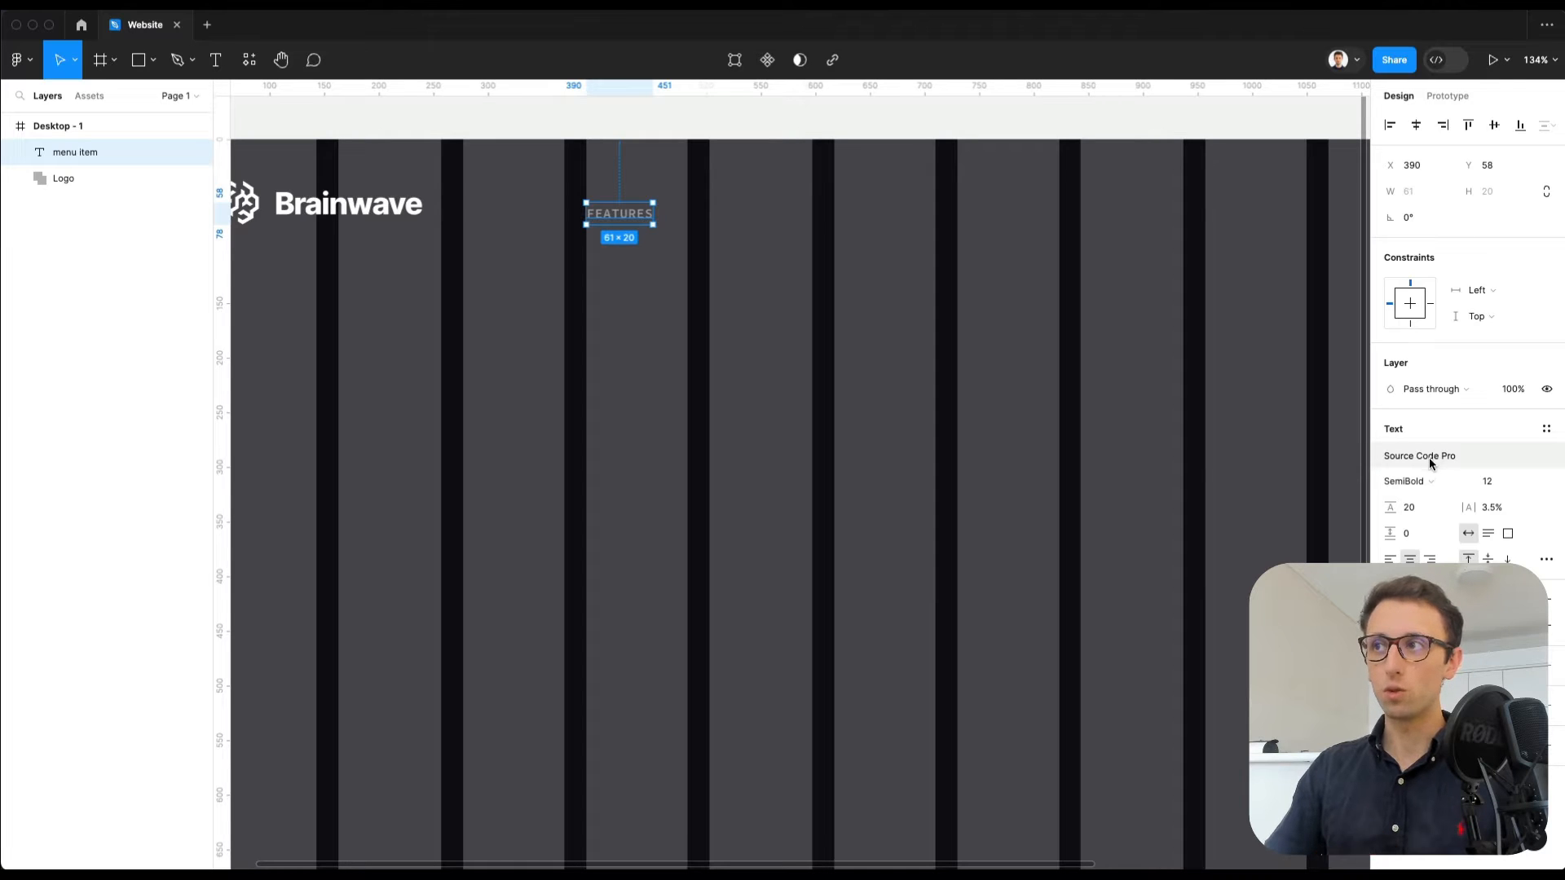
scroll(618, 194, "up", 6)
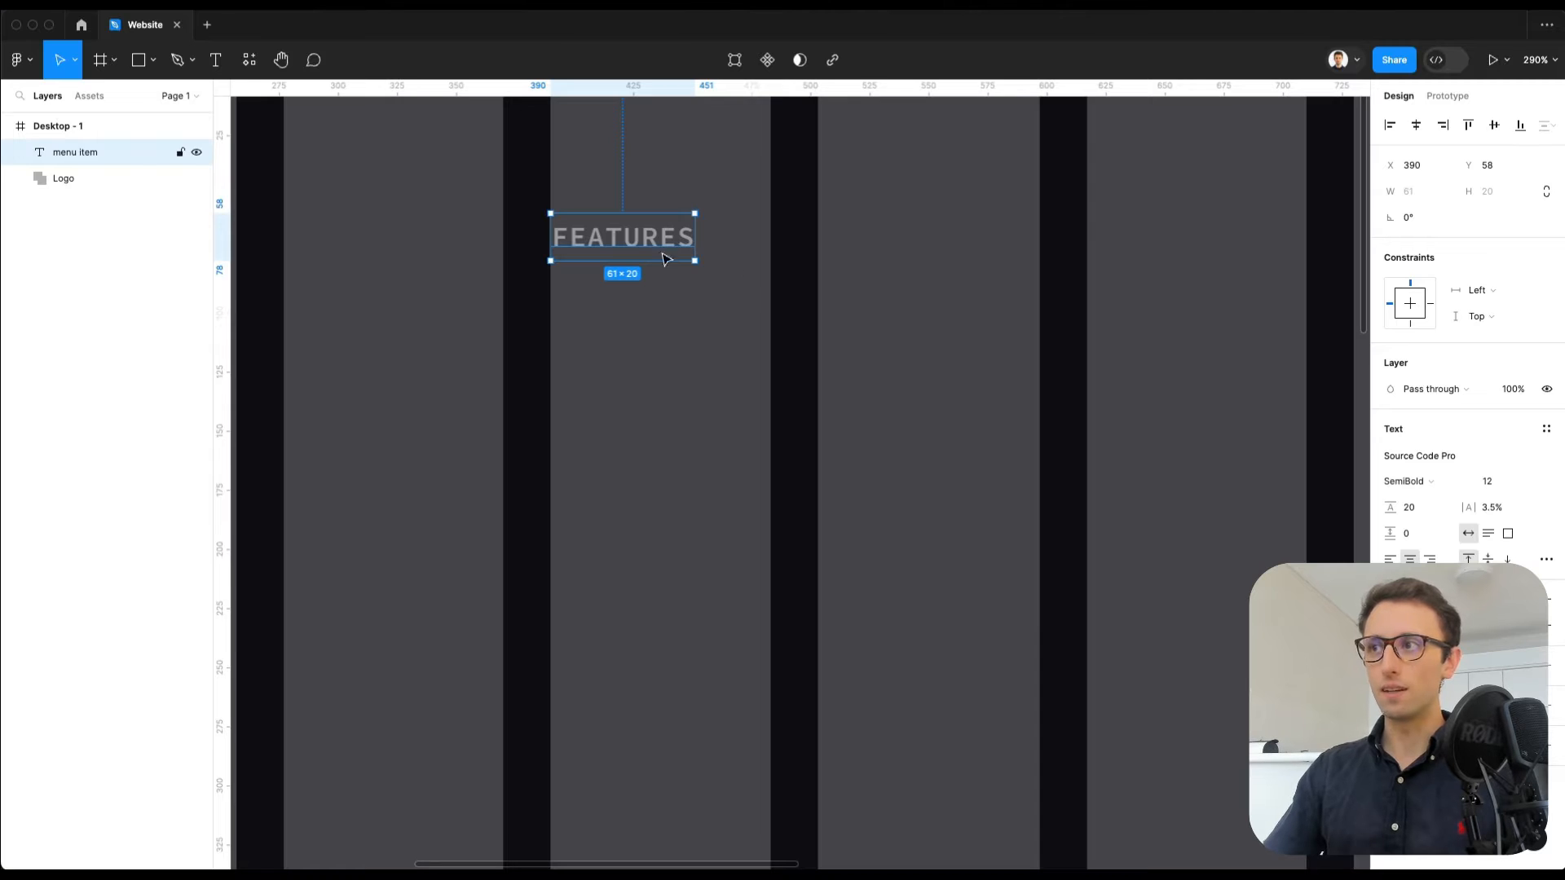
left_click(1545, 559)
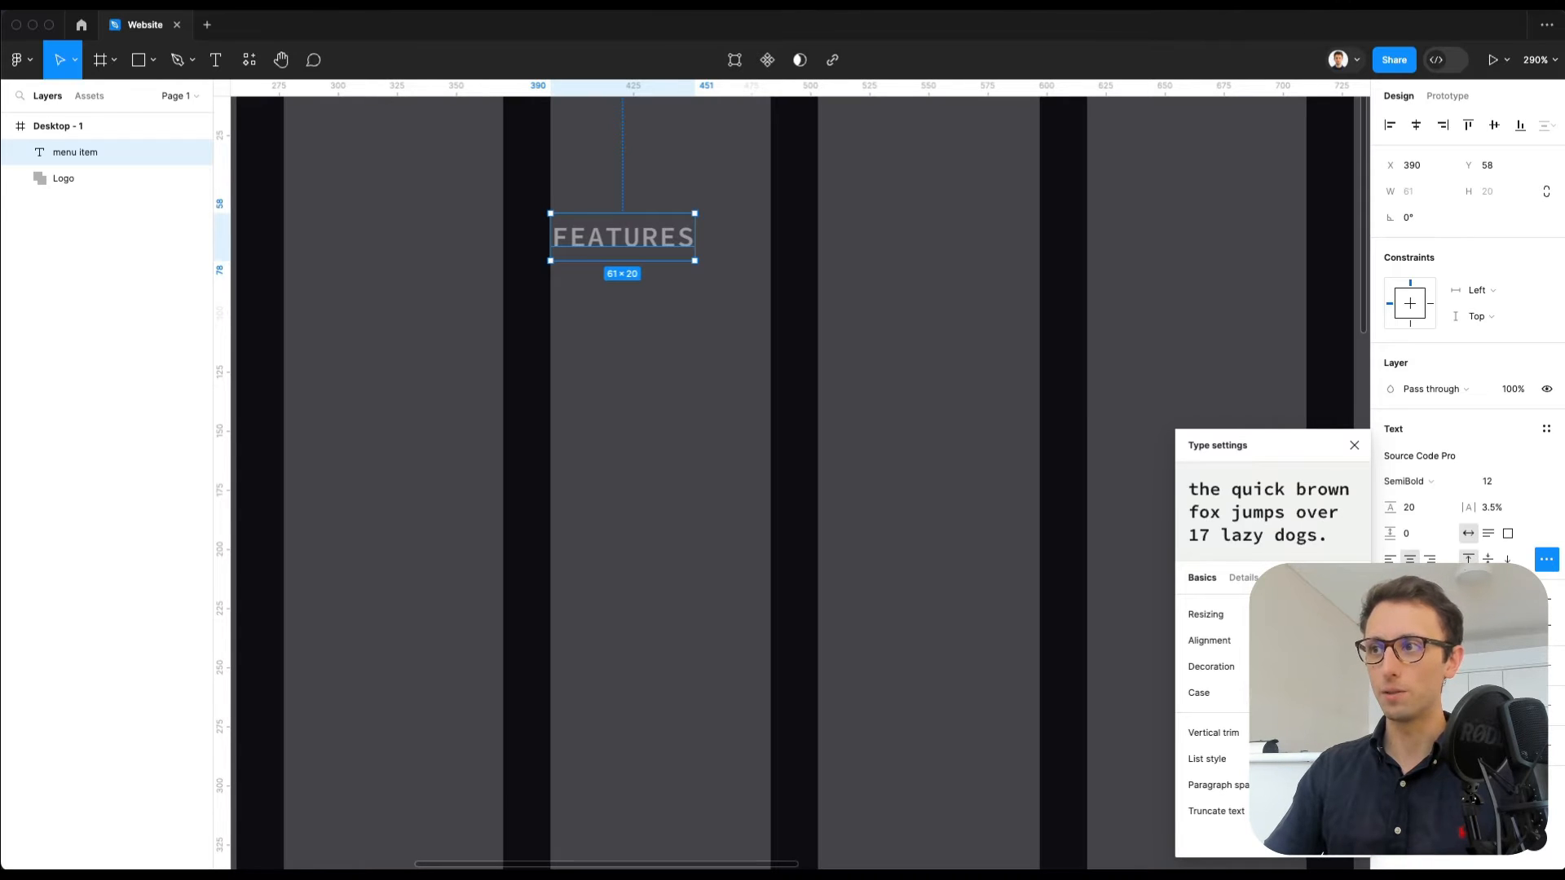
left_click(1355, 445)
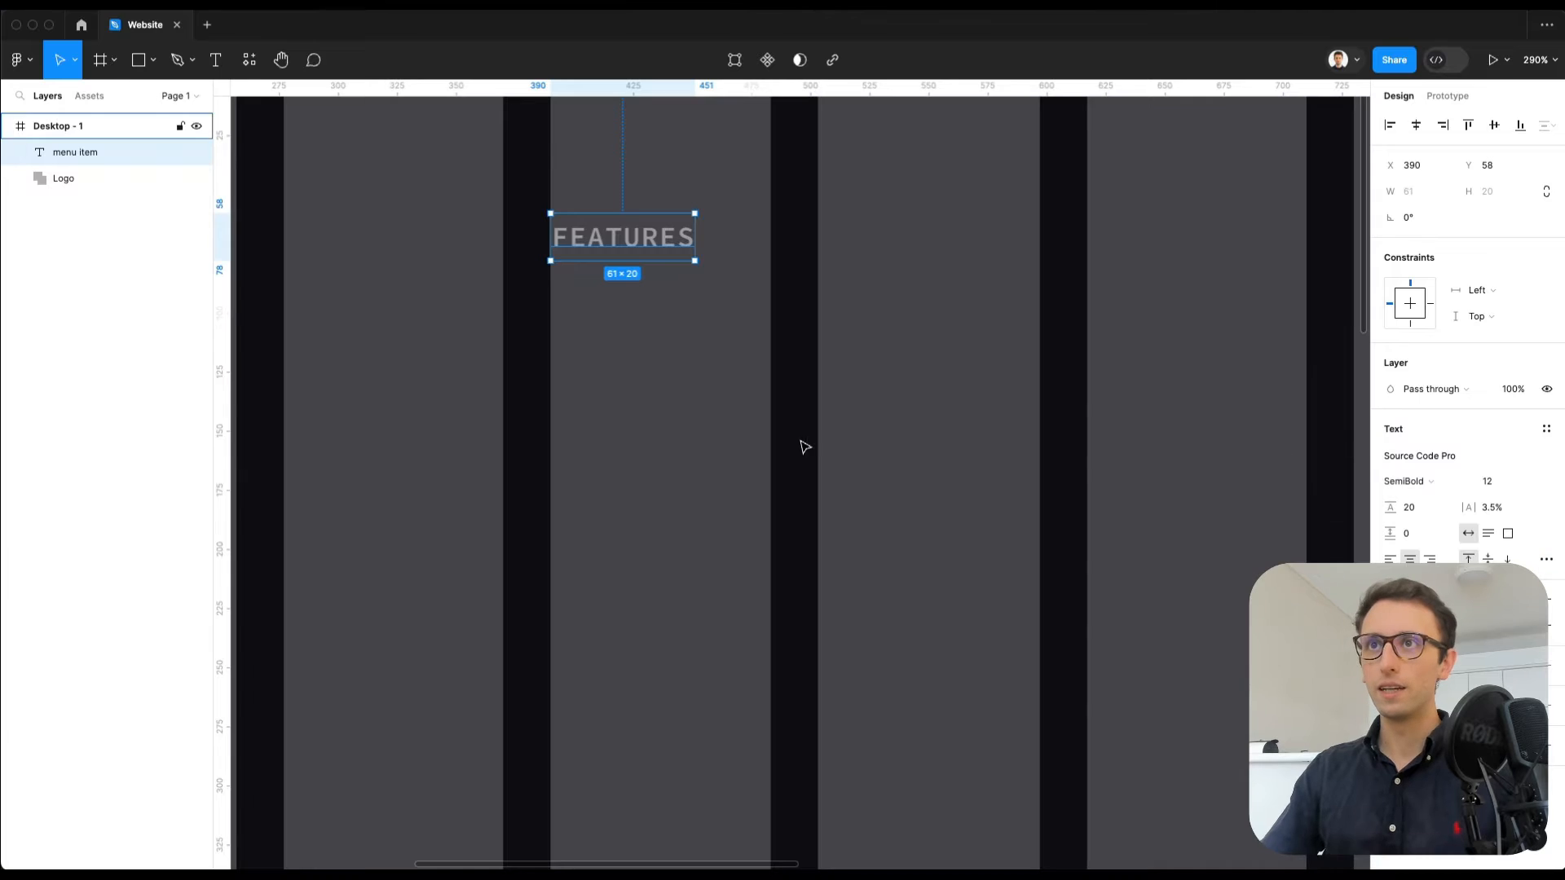
Step: Duplicate the FEATURES text into the next grid column at X 503 and combine both menu items in a horizontal auto layout
scroll(800, 444, "down", 5)
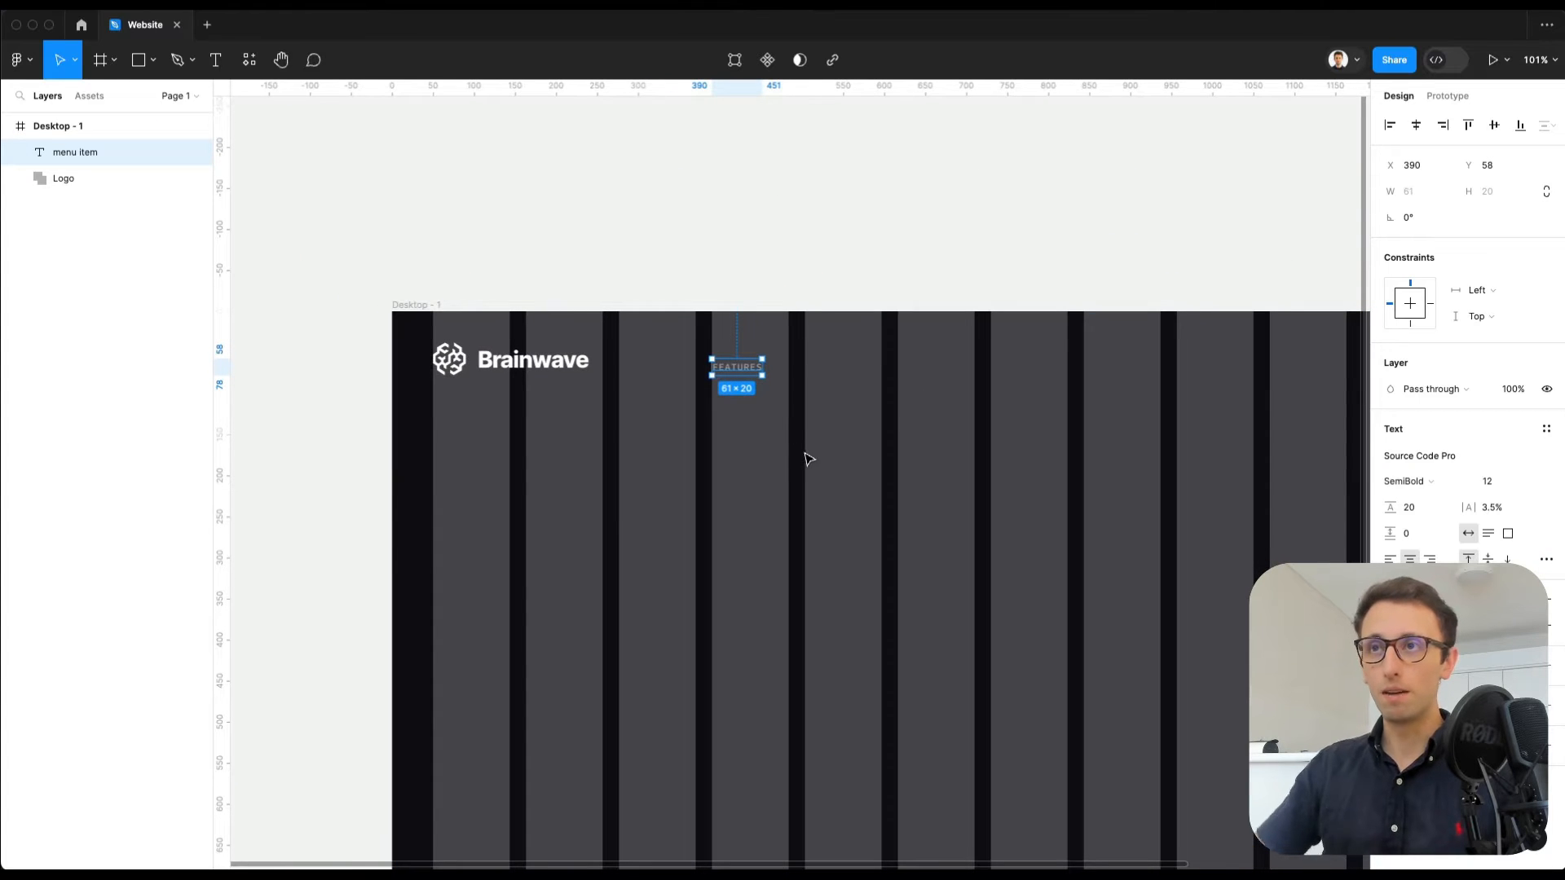
left_click_drag(743, 372, 837, 371, "alt")
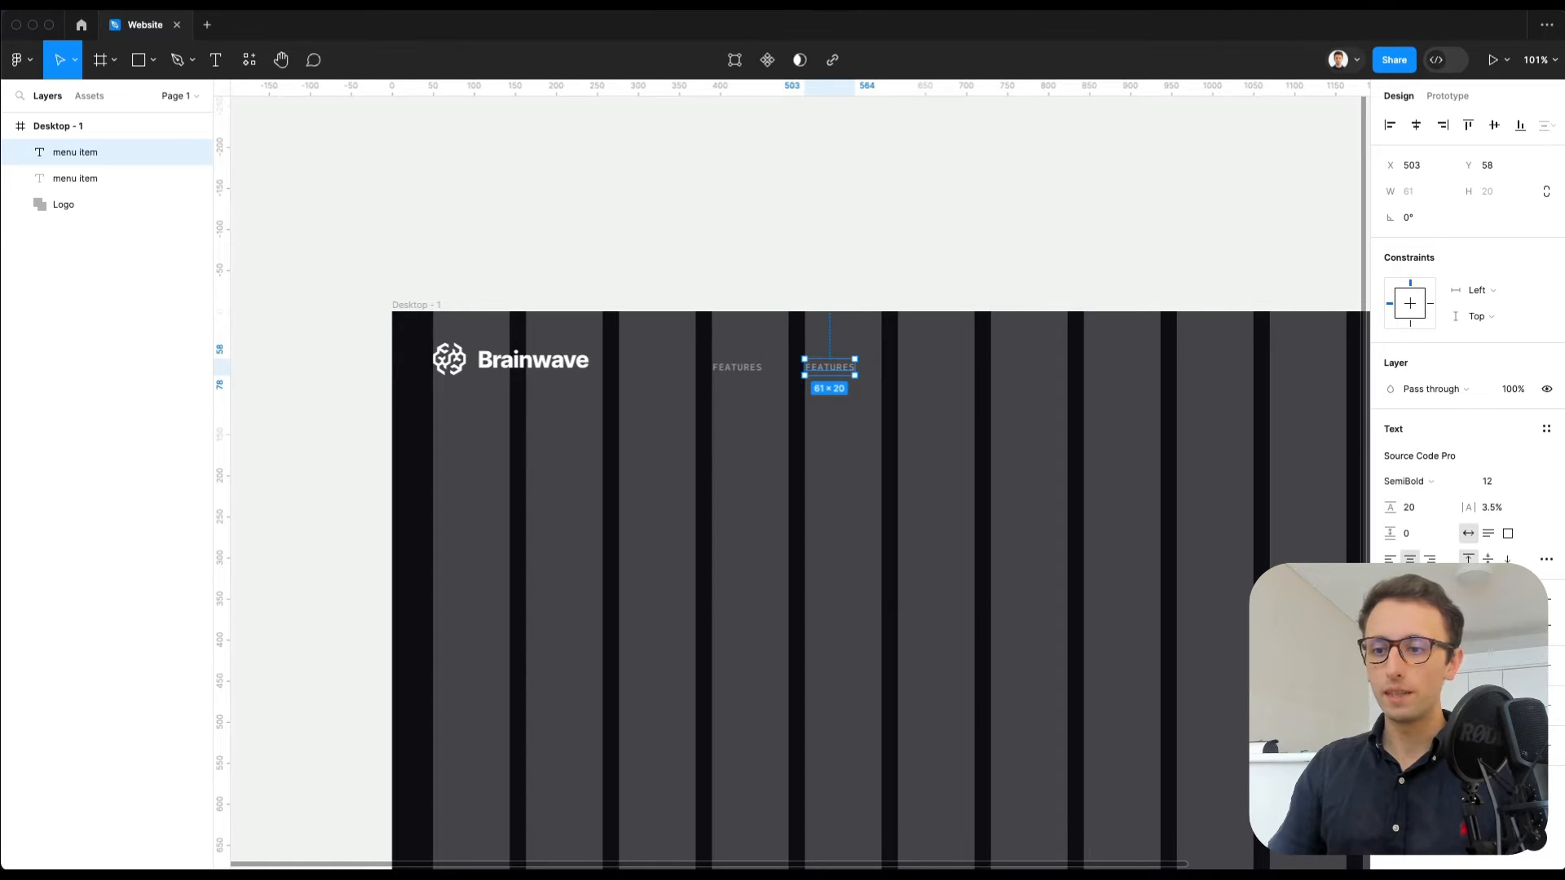
left_click_drag(876, 347, 705, 391)
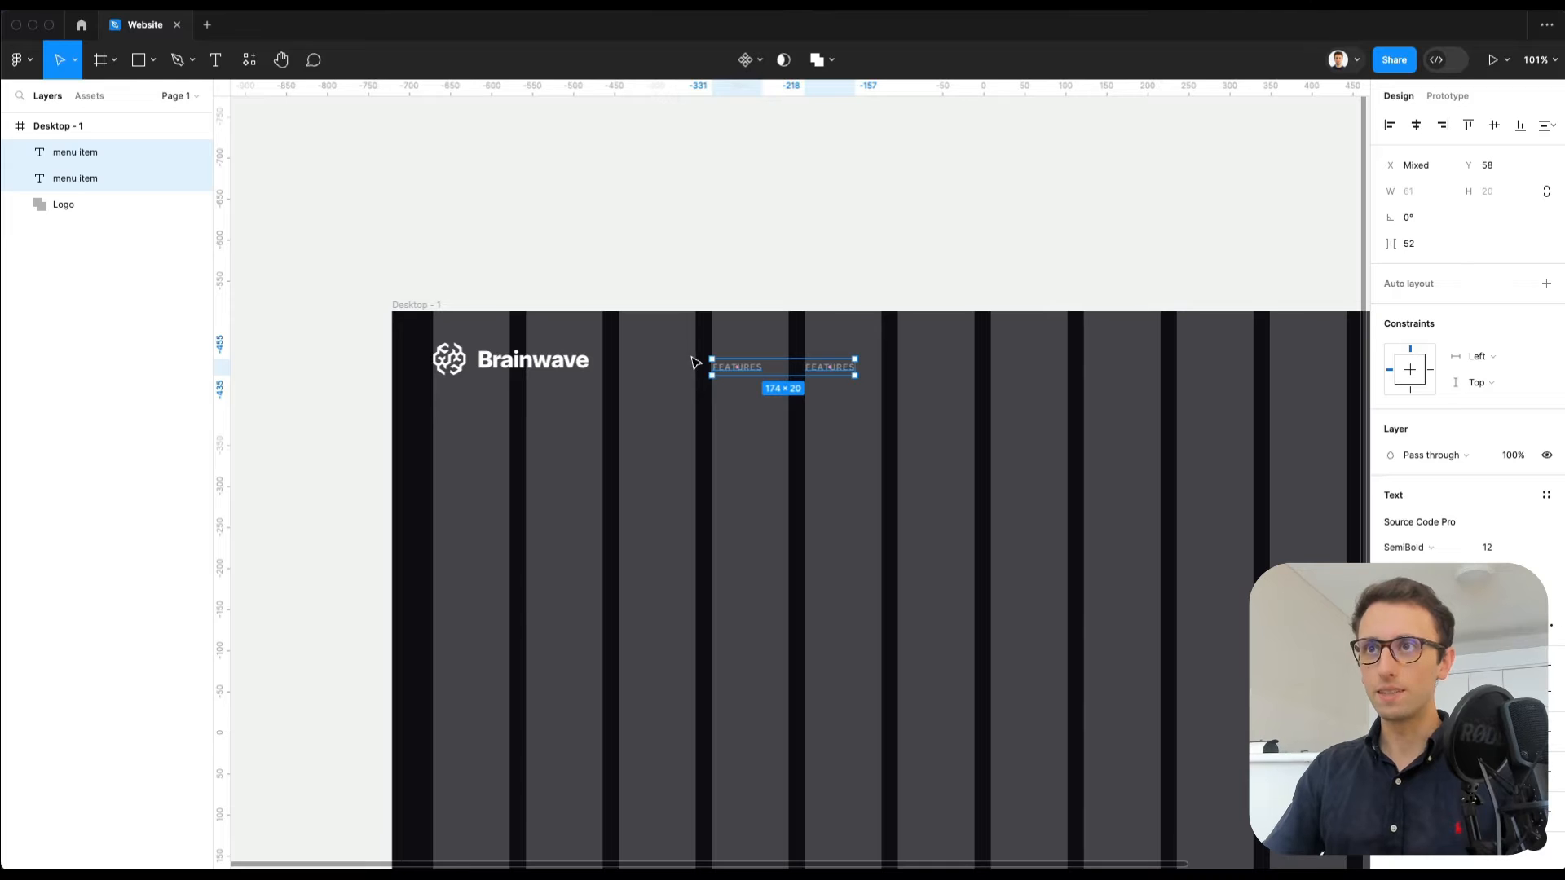
right_click(96, 171)
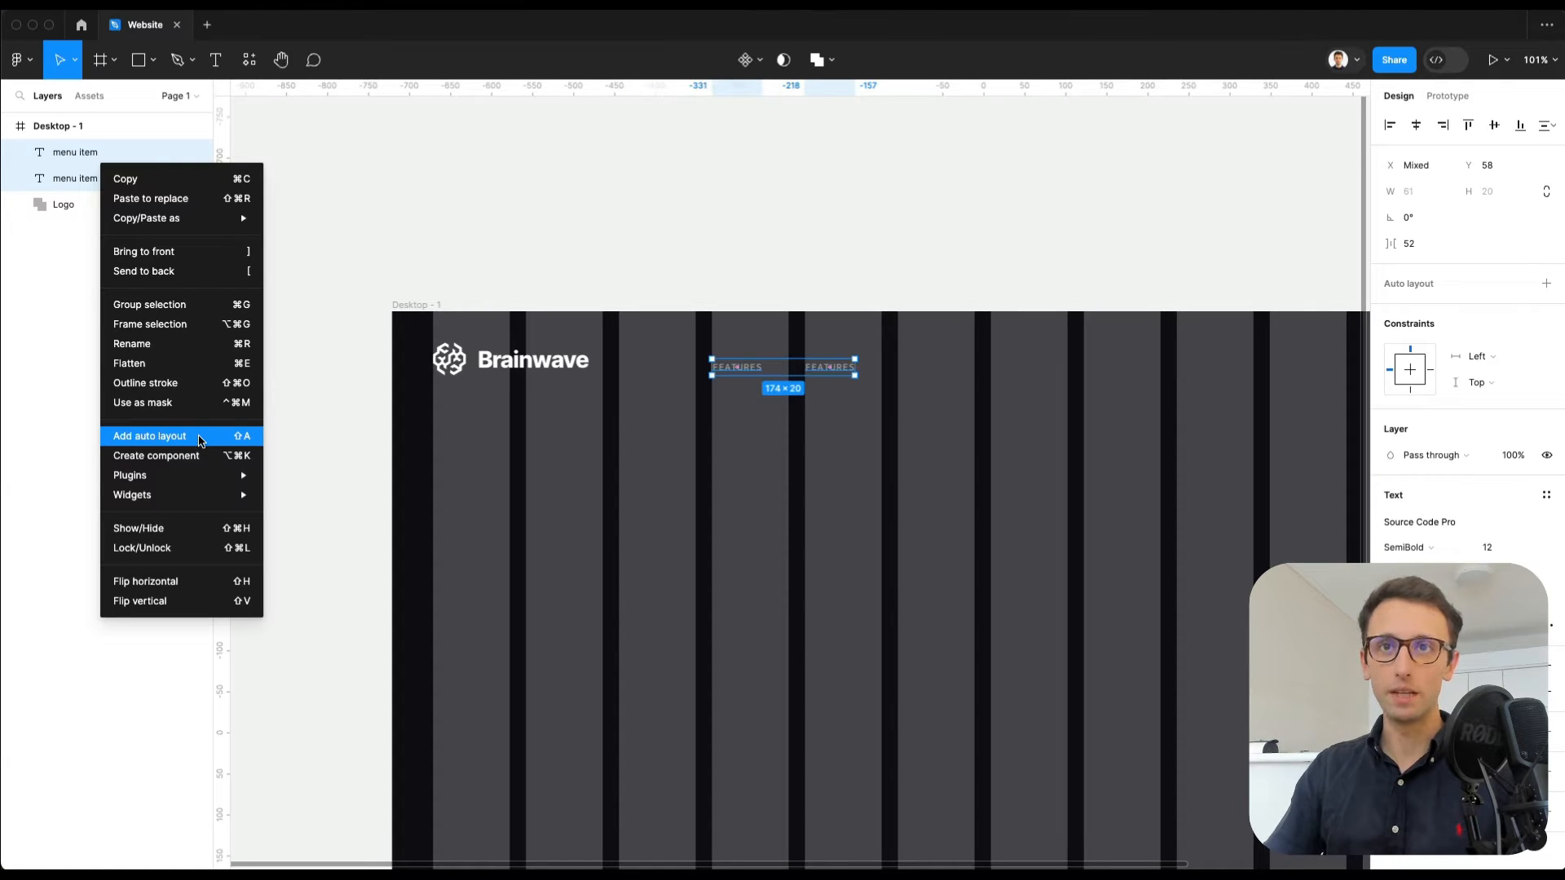
left_click(201, 440)
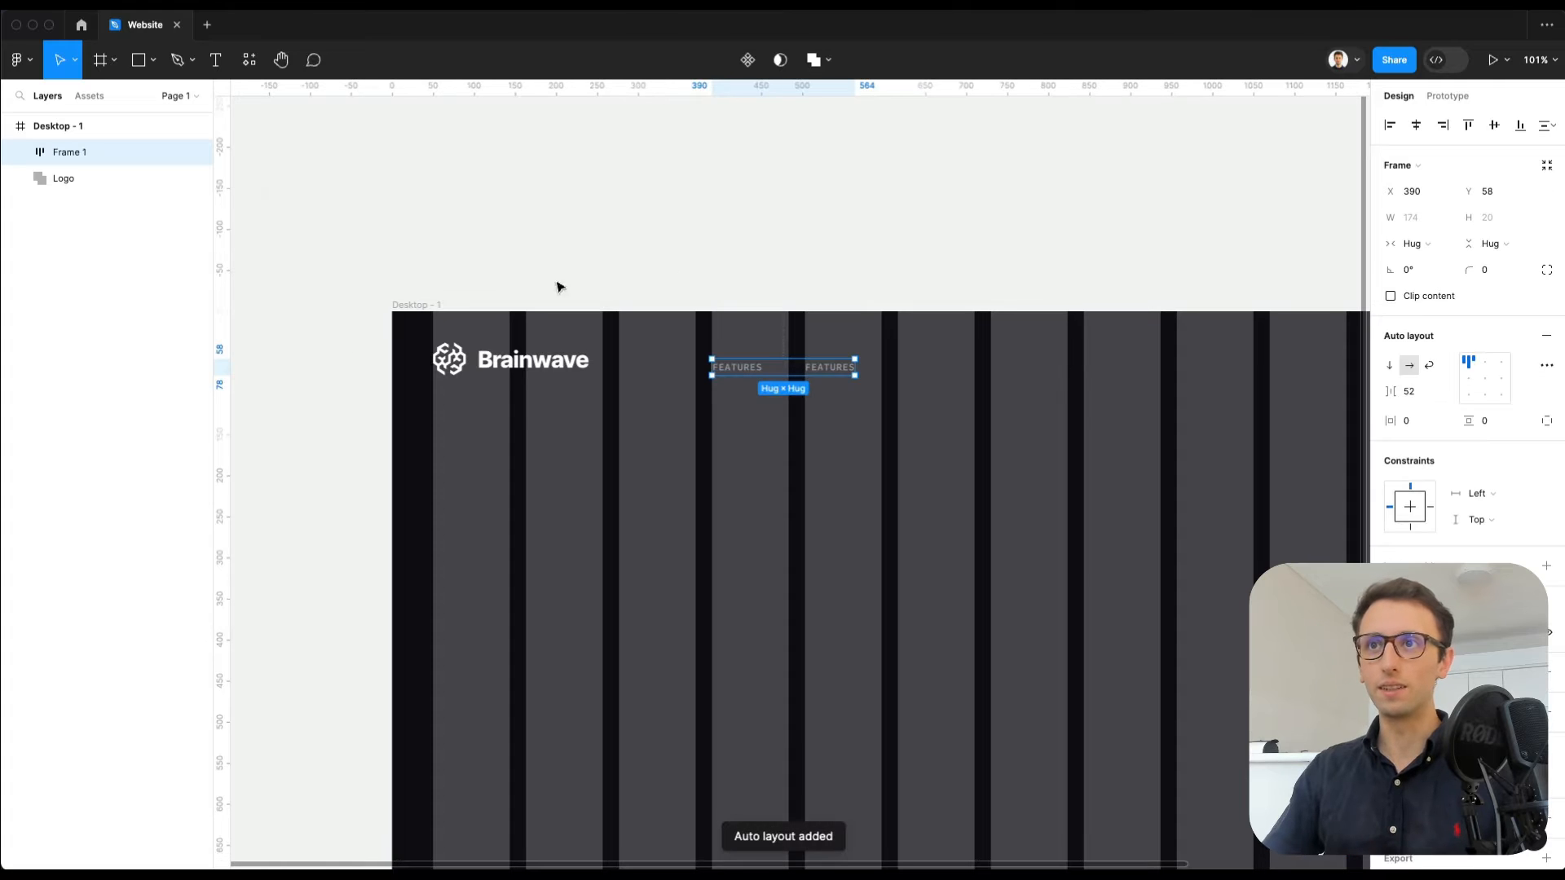
Step: Move the menu's auto layout frame up to Y 48, in line with the logo, and duplicate its second item twice
left_click_drag(763, 356, 761, 348)
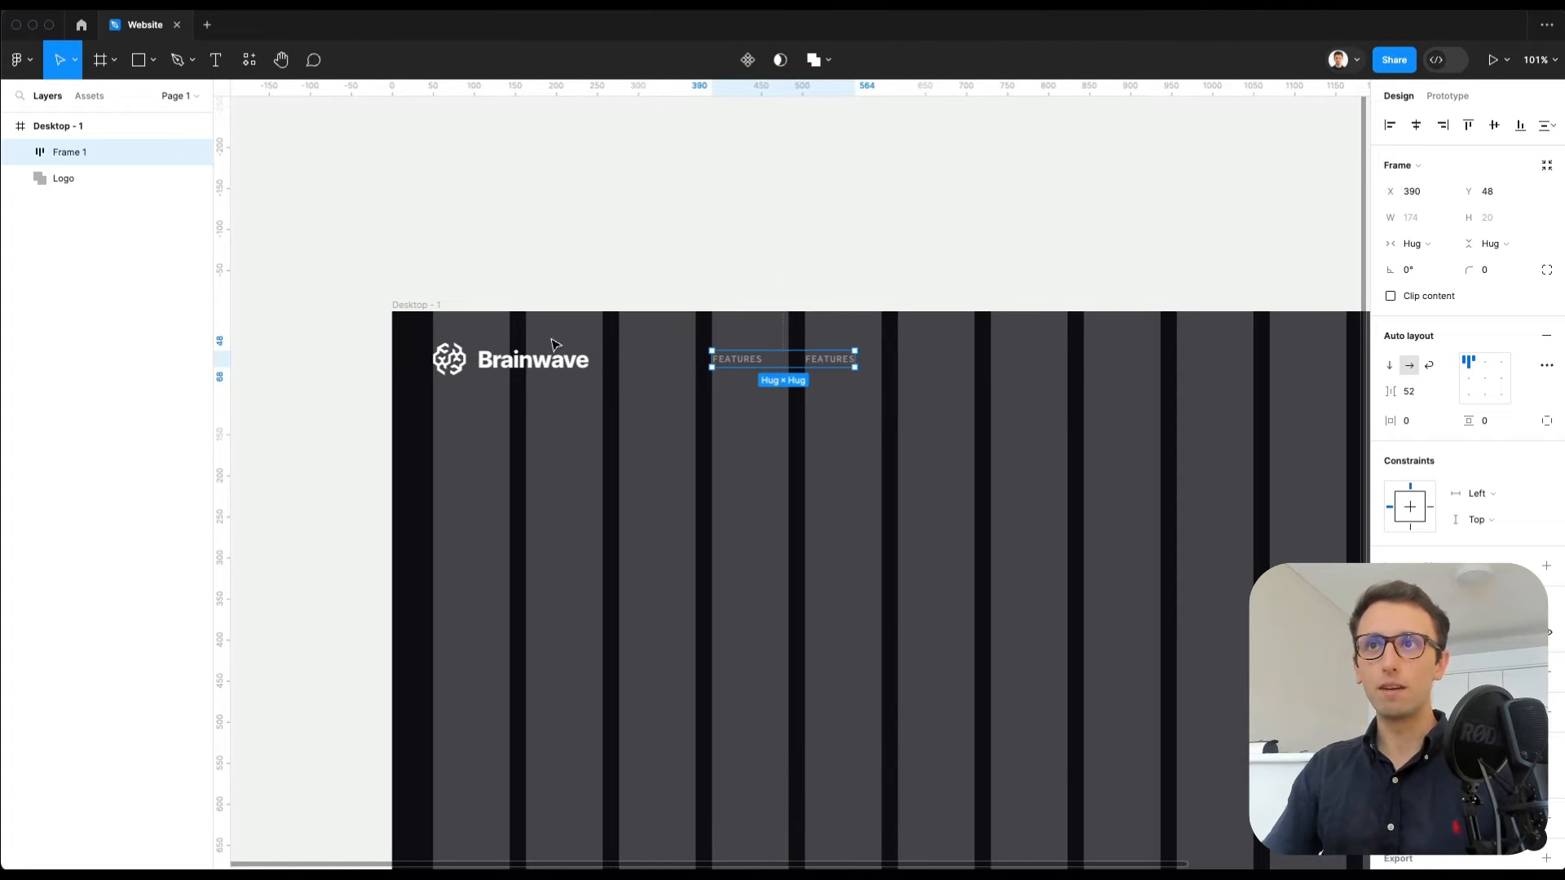
left_click(835, 368)
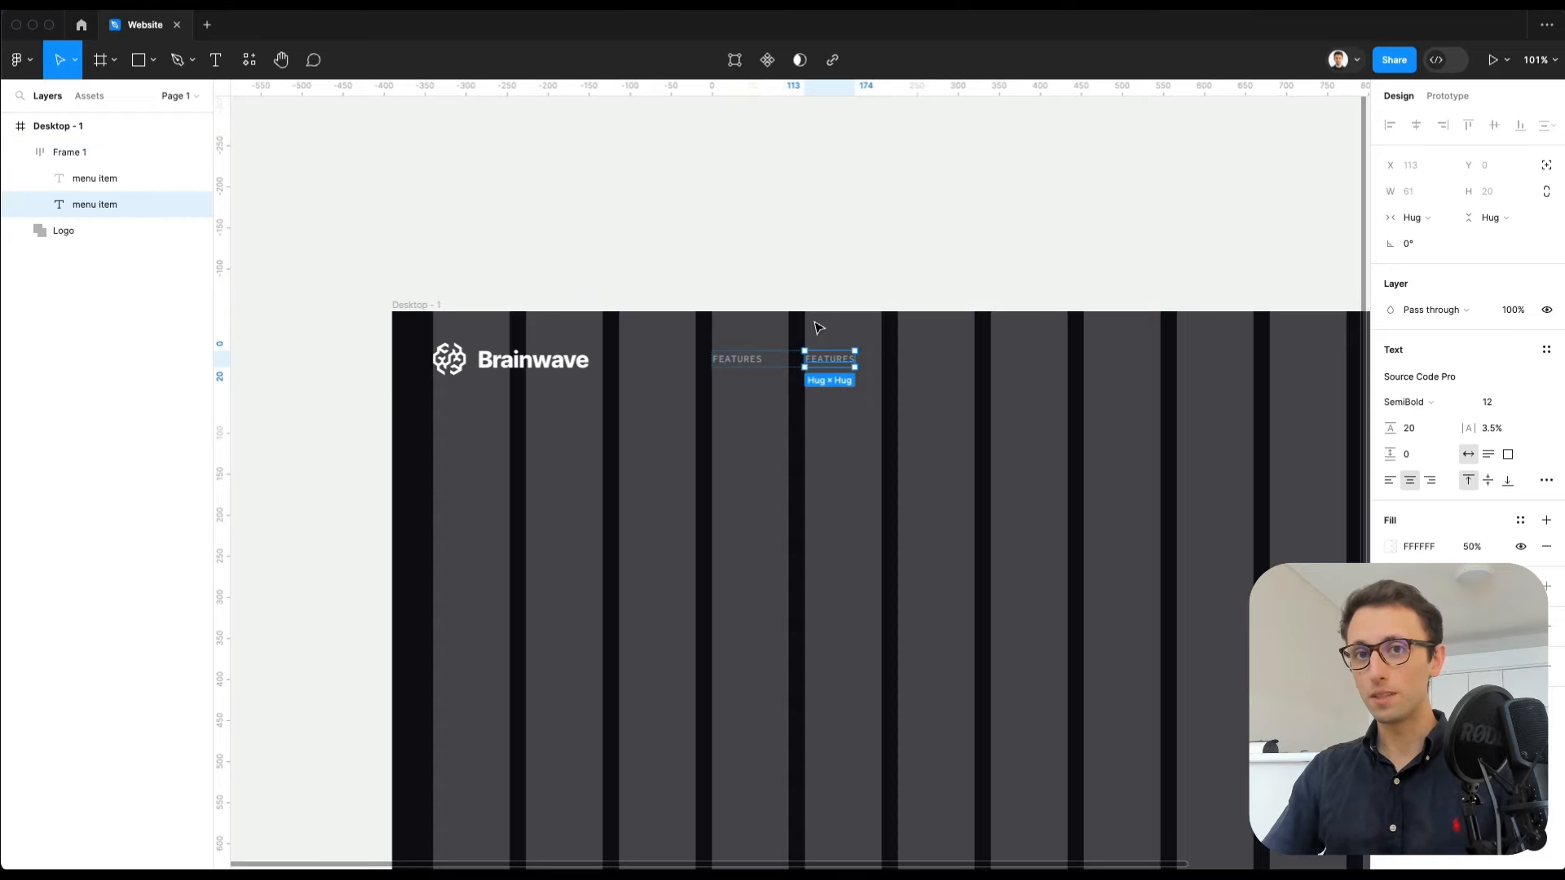
key("super+d")
key("super+d")
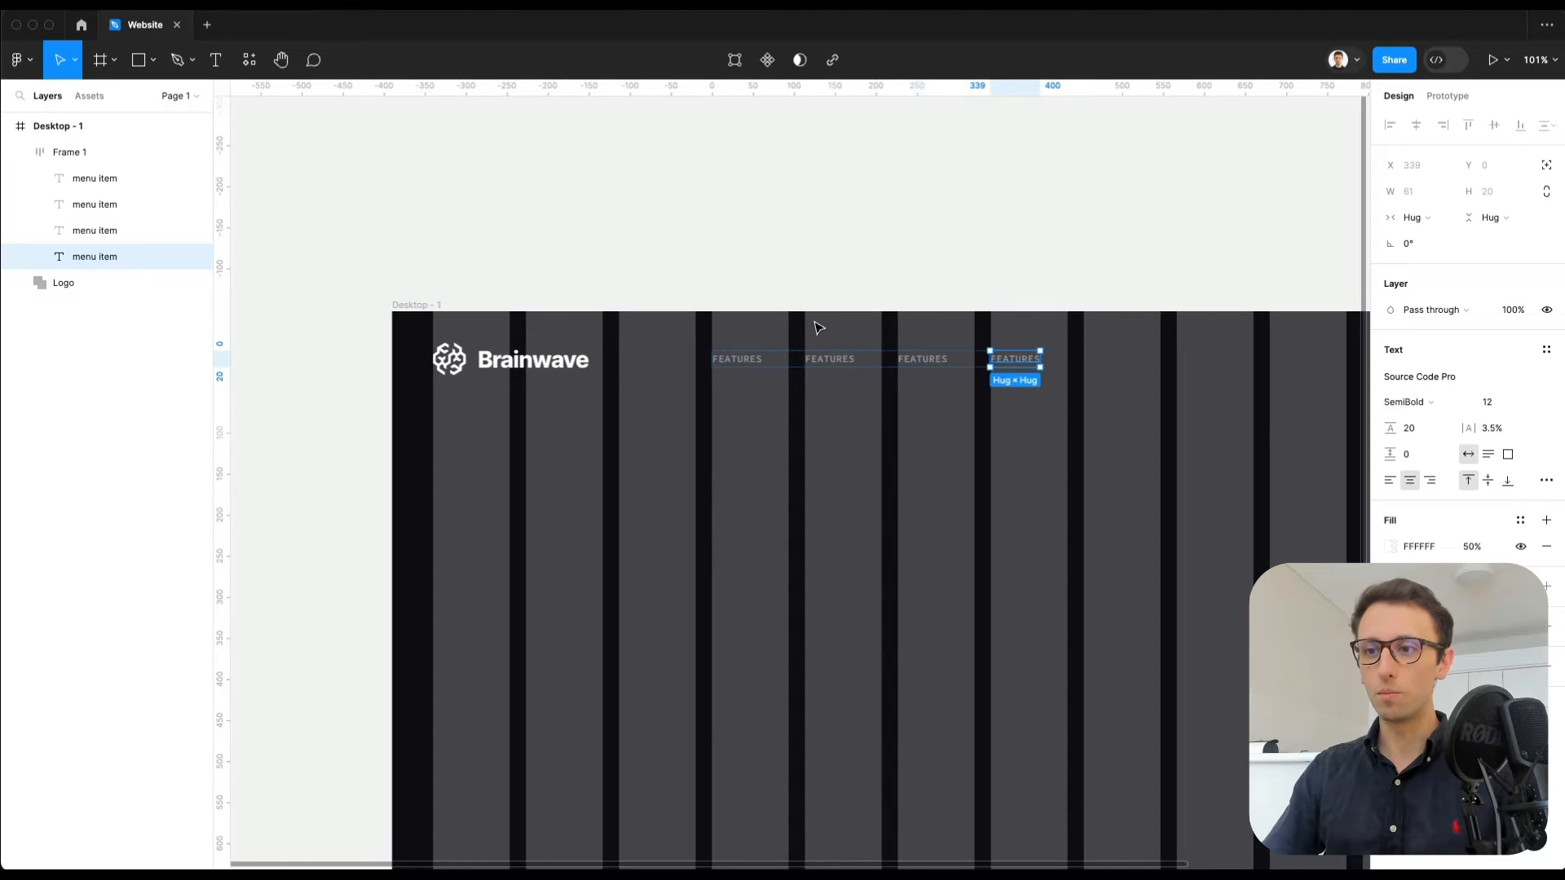
Step: Widen the menu's auto layout frame to 547 and set the gap between its items to Auto with top alignment
left_click(1133, 369)
scroll(996, 367, "right", 5)
left_click(725, 353)
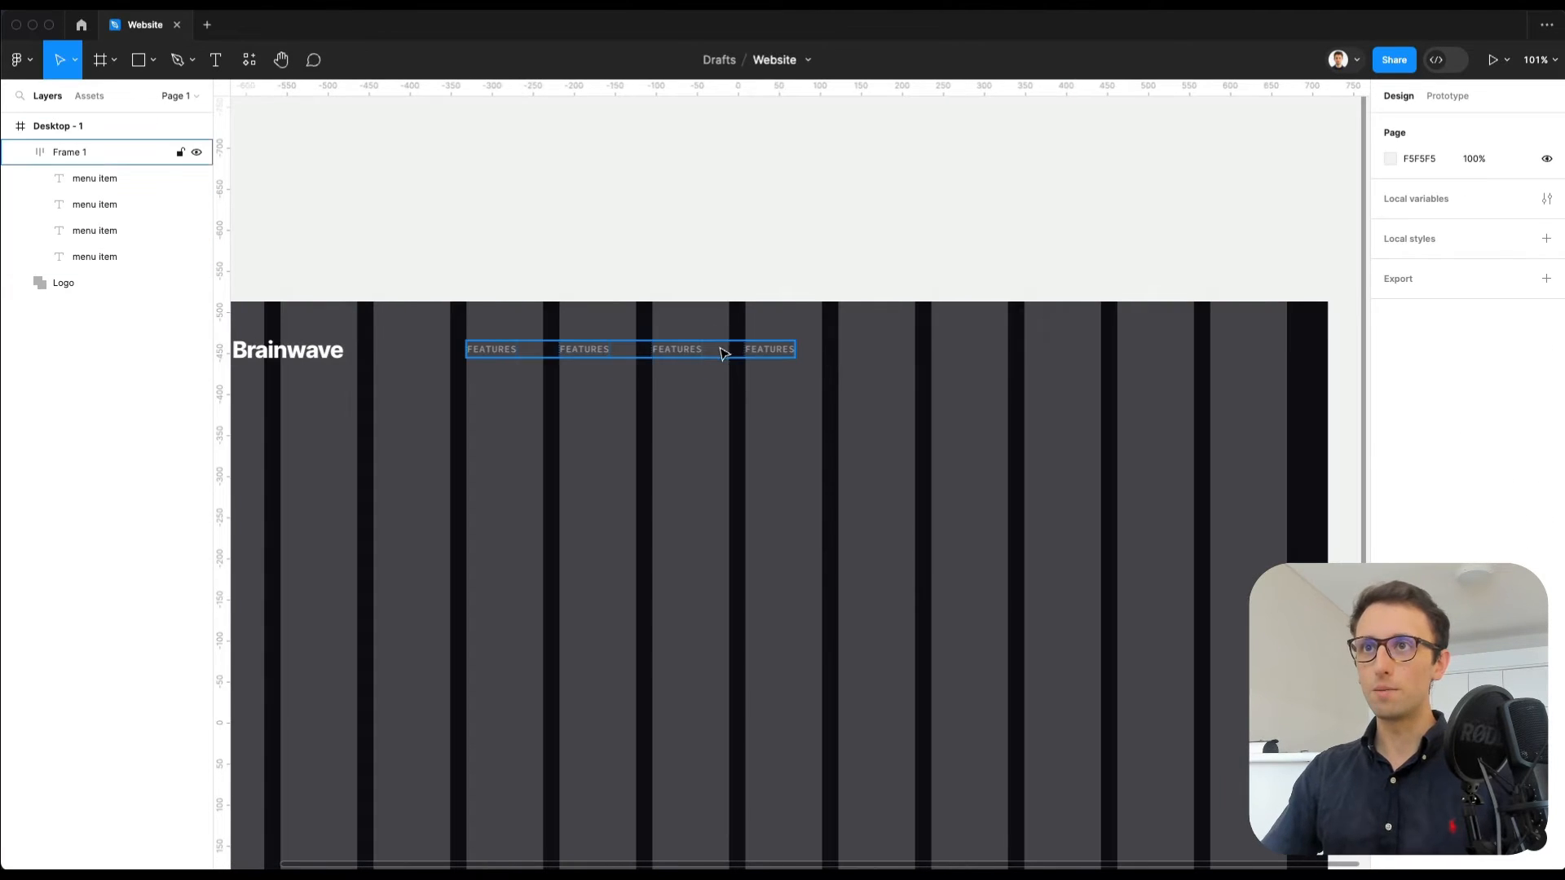
left_click_drag(722, 359, 916, 354)
scroll(917, 354, "down", 3)
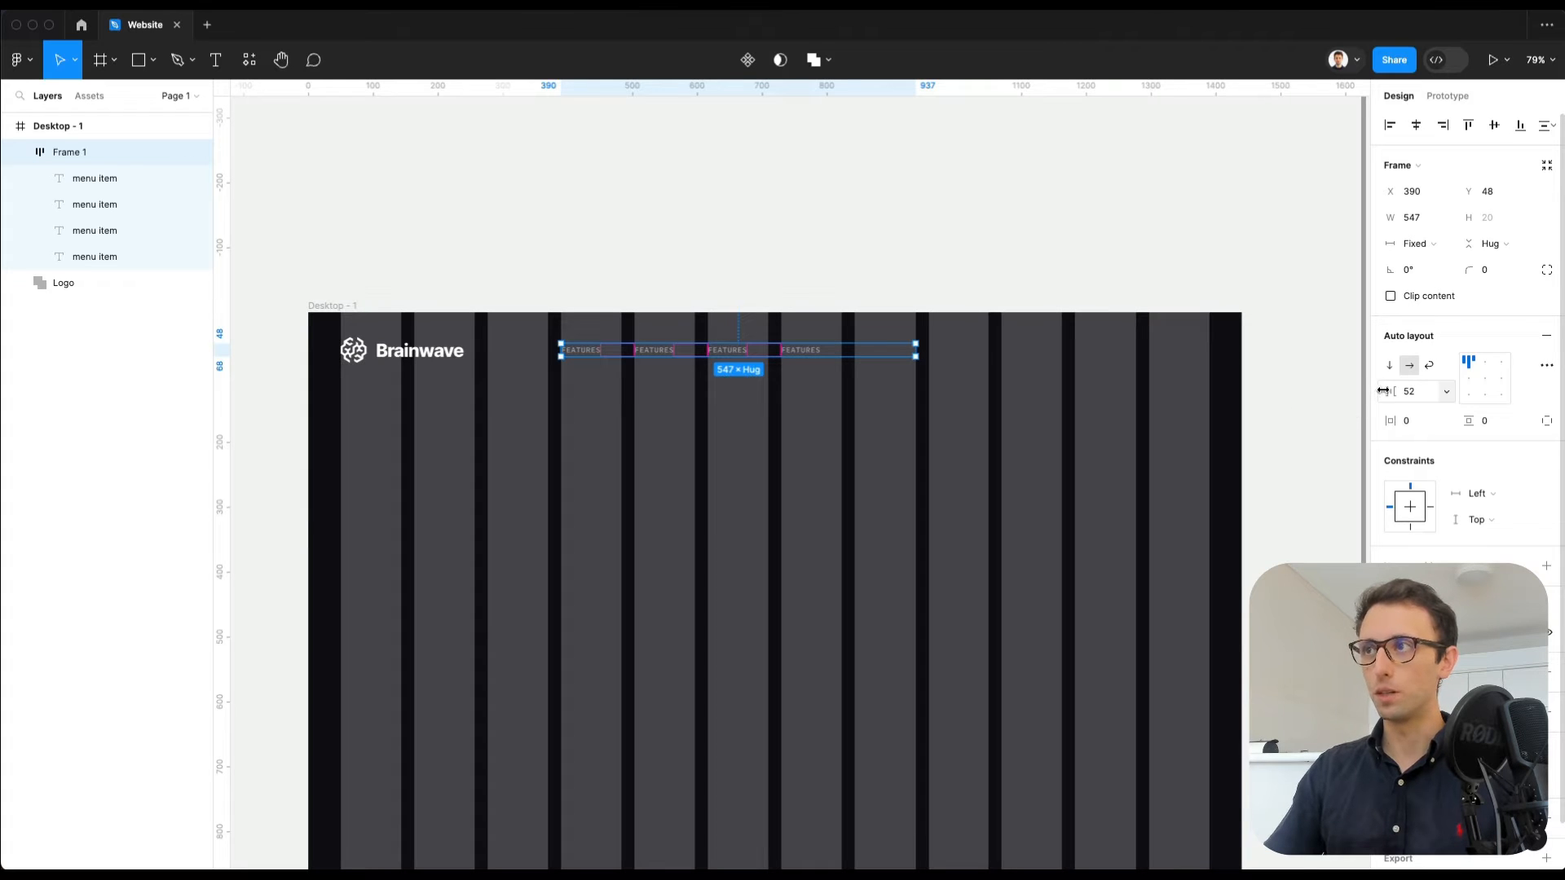
double_click(1487, 363)
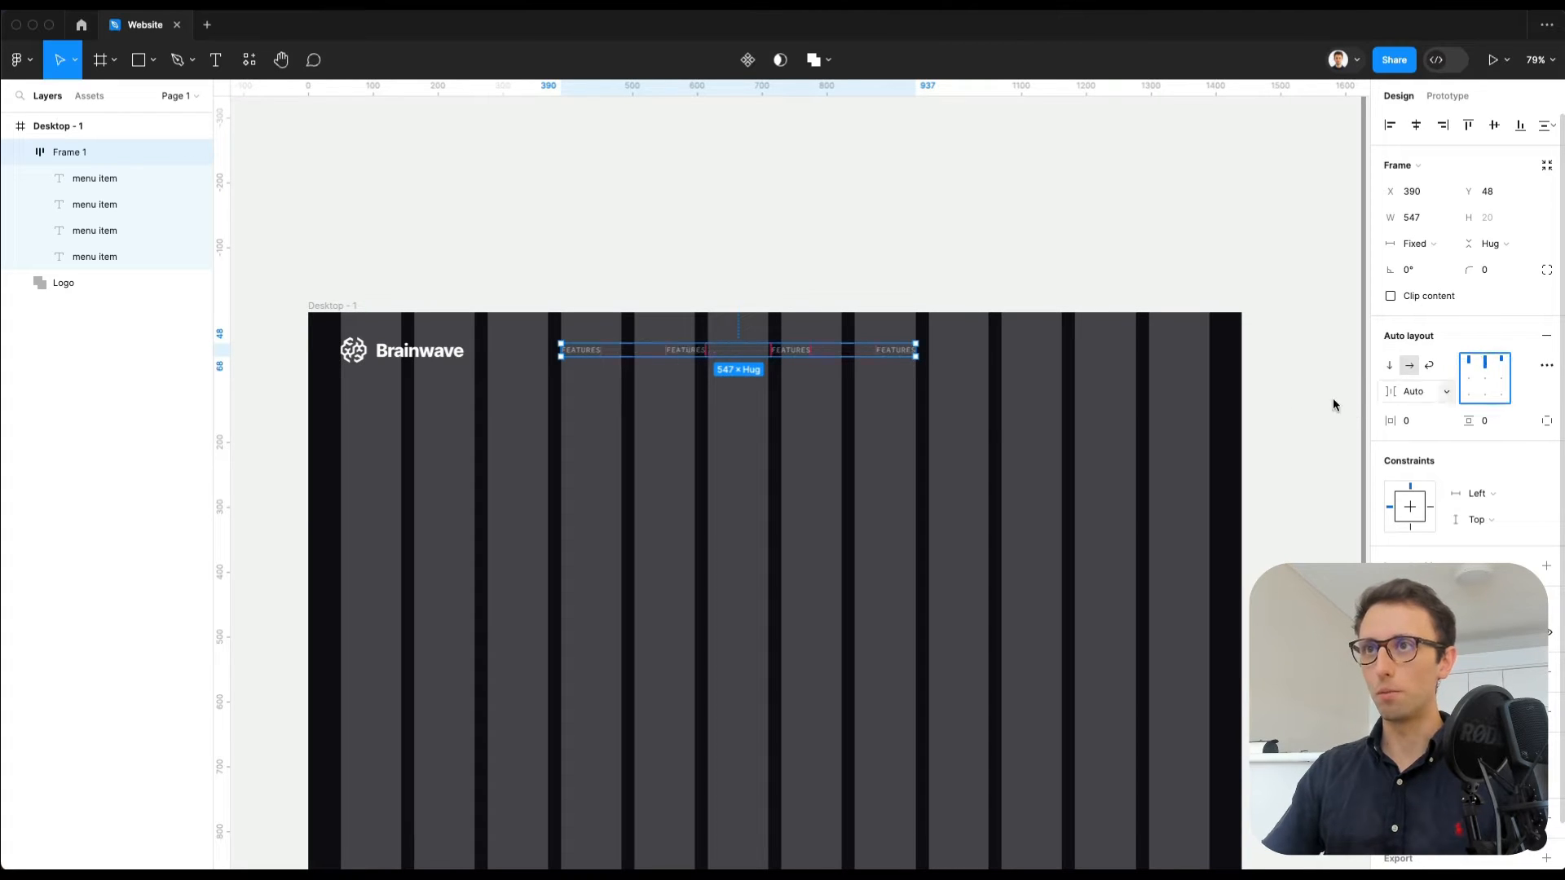
Step: Change the second menu item's text to PRICING
scroll(746, 374, "up", 3)
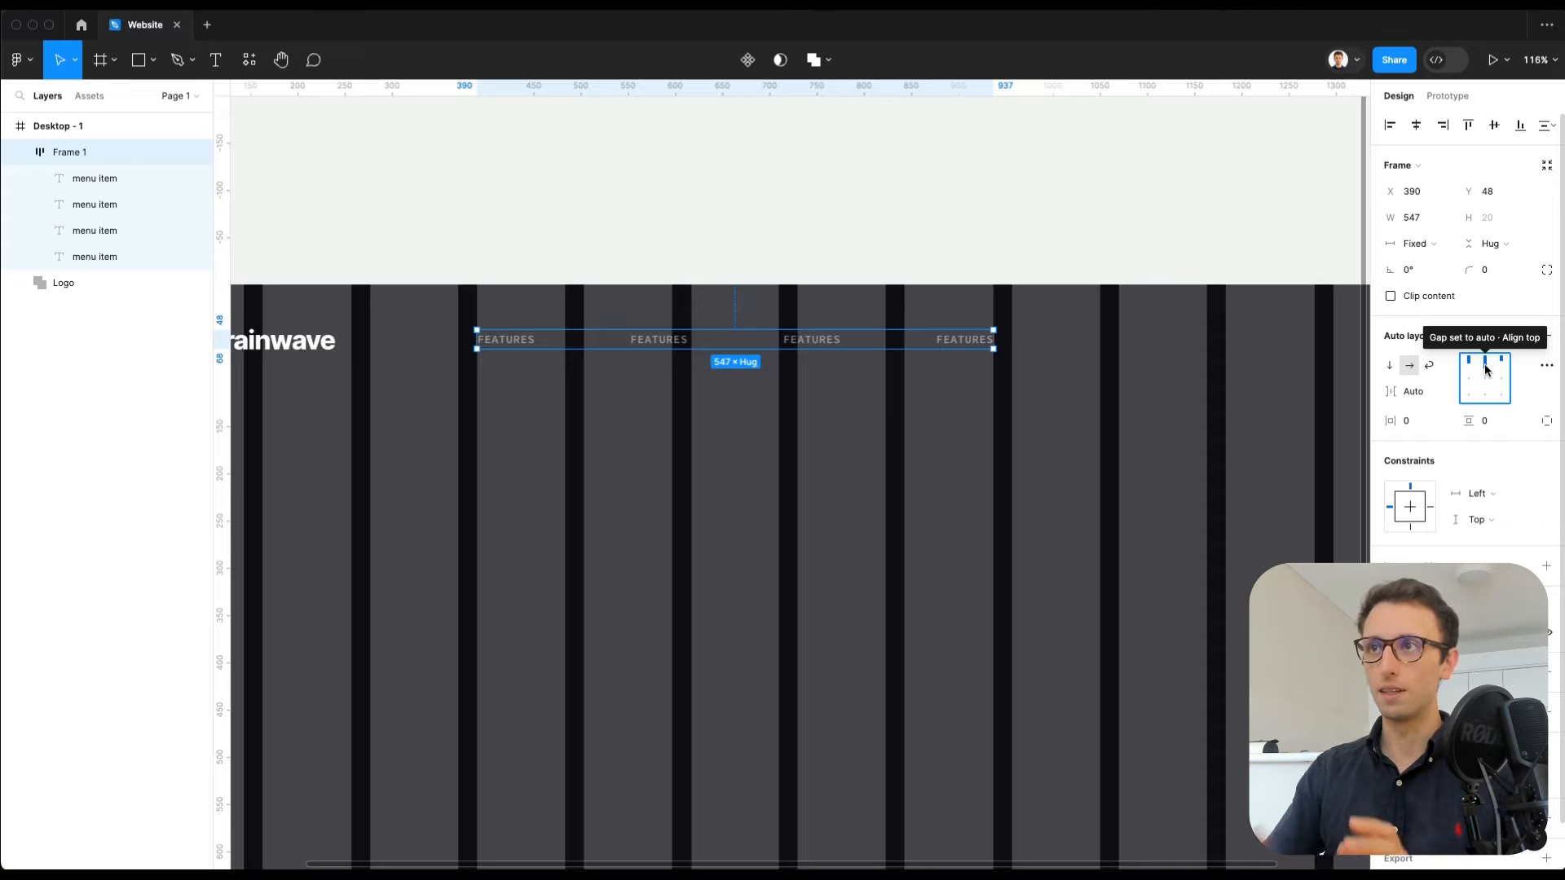
scroll(1023, 319, "down", 2)
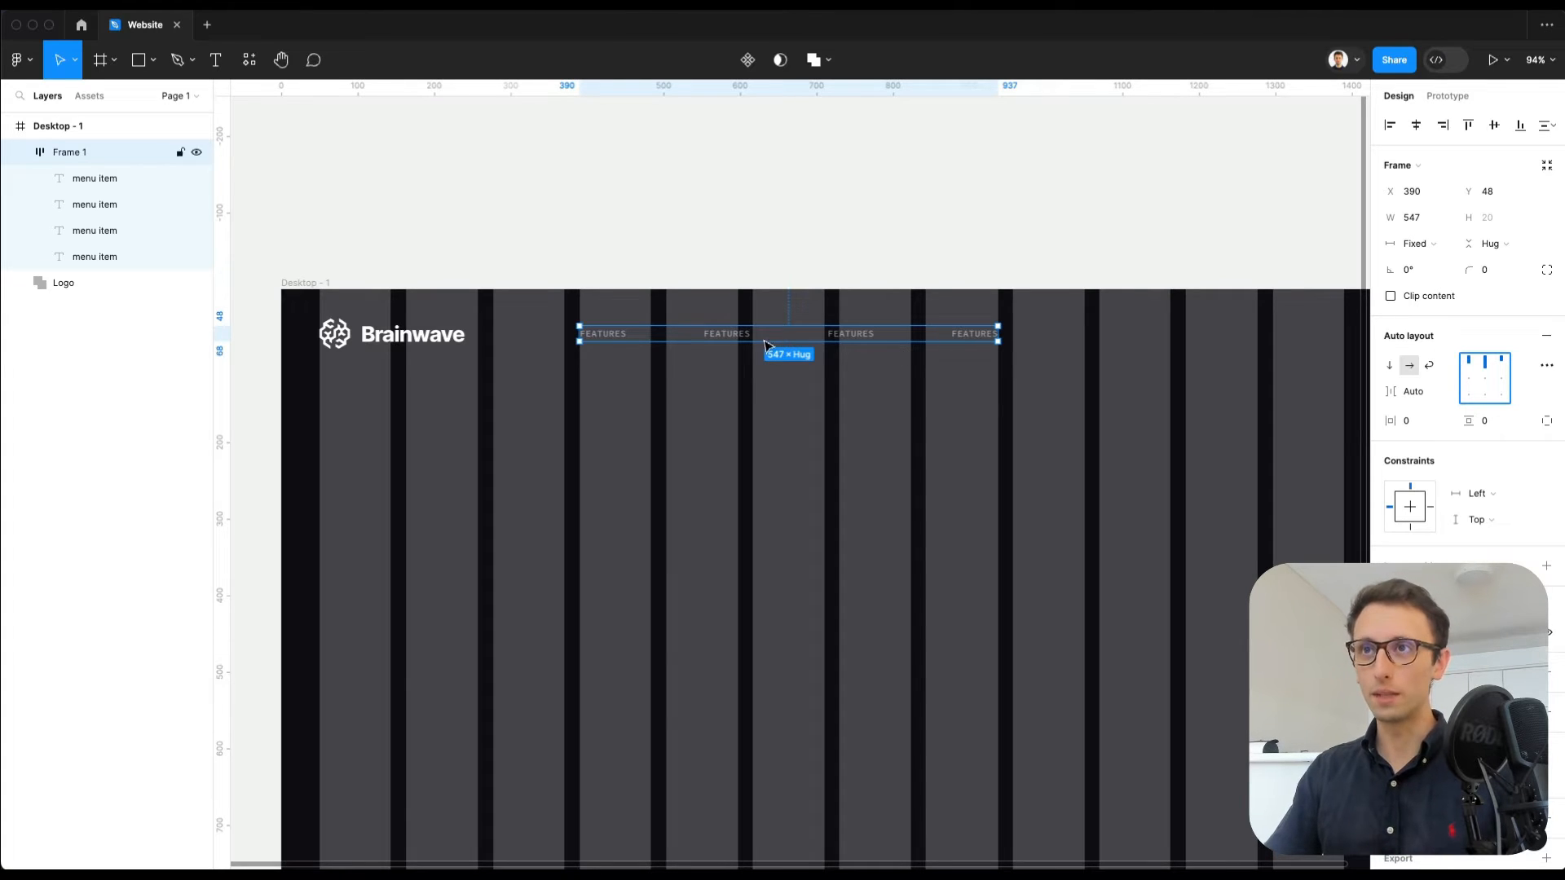
double_click(737, 337)
double_click(738, 335)
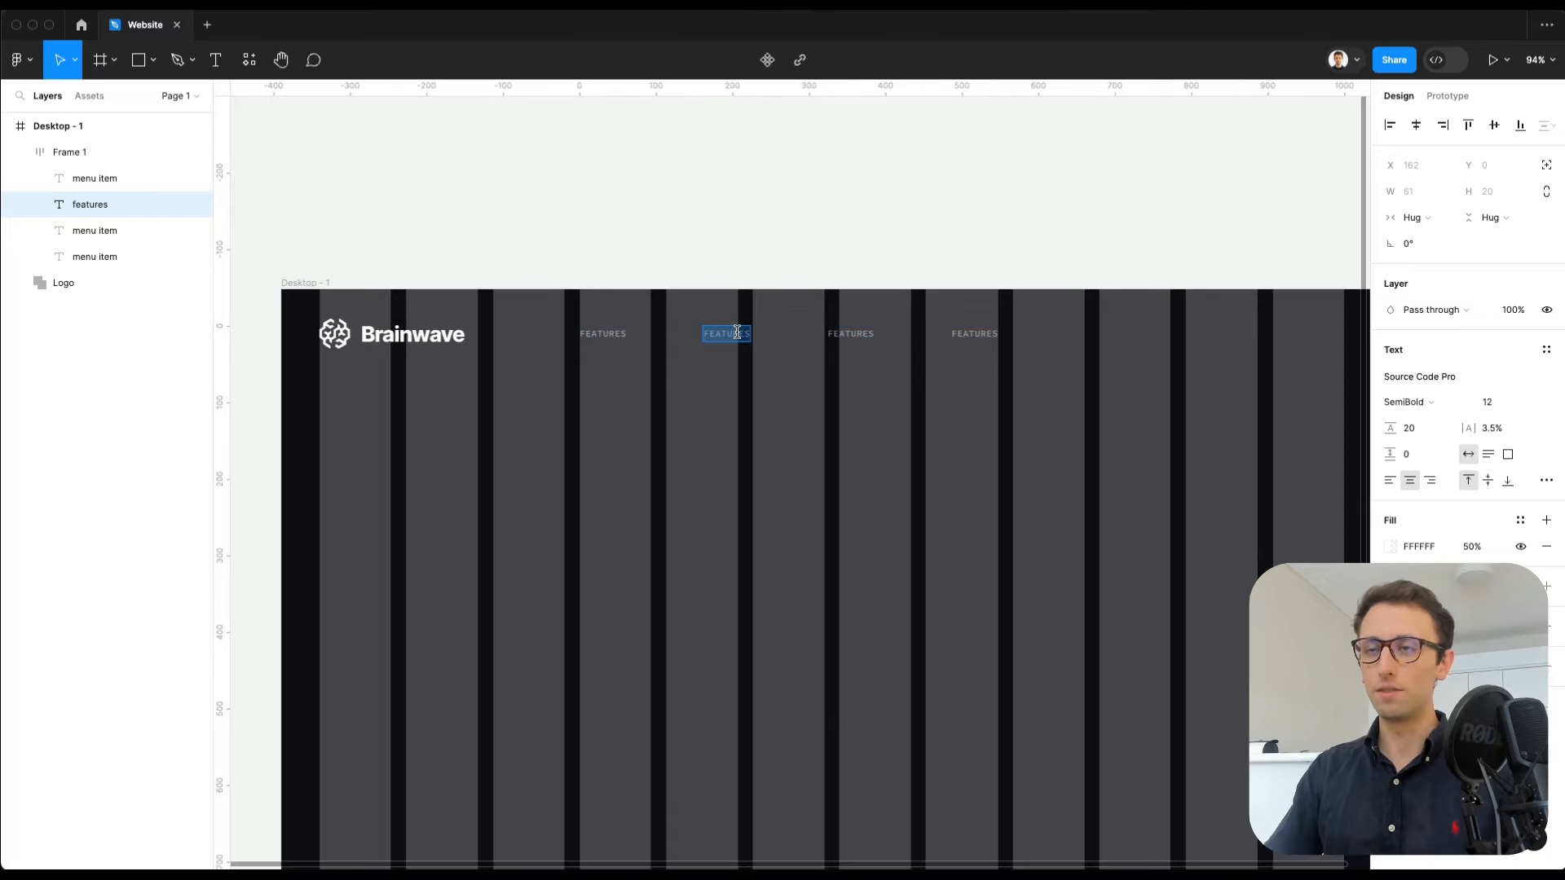
type("PRCING")
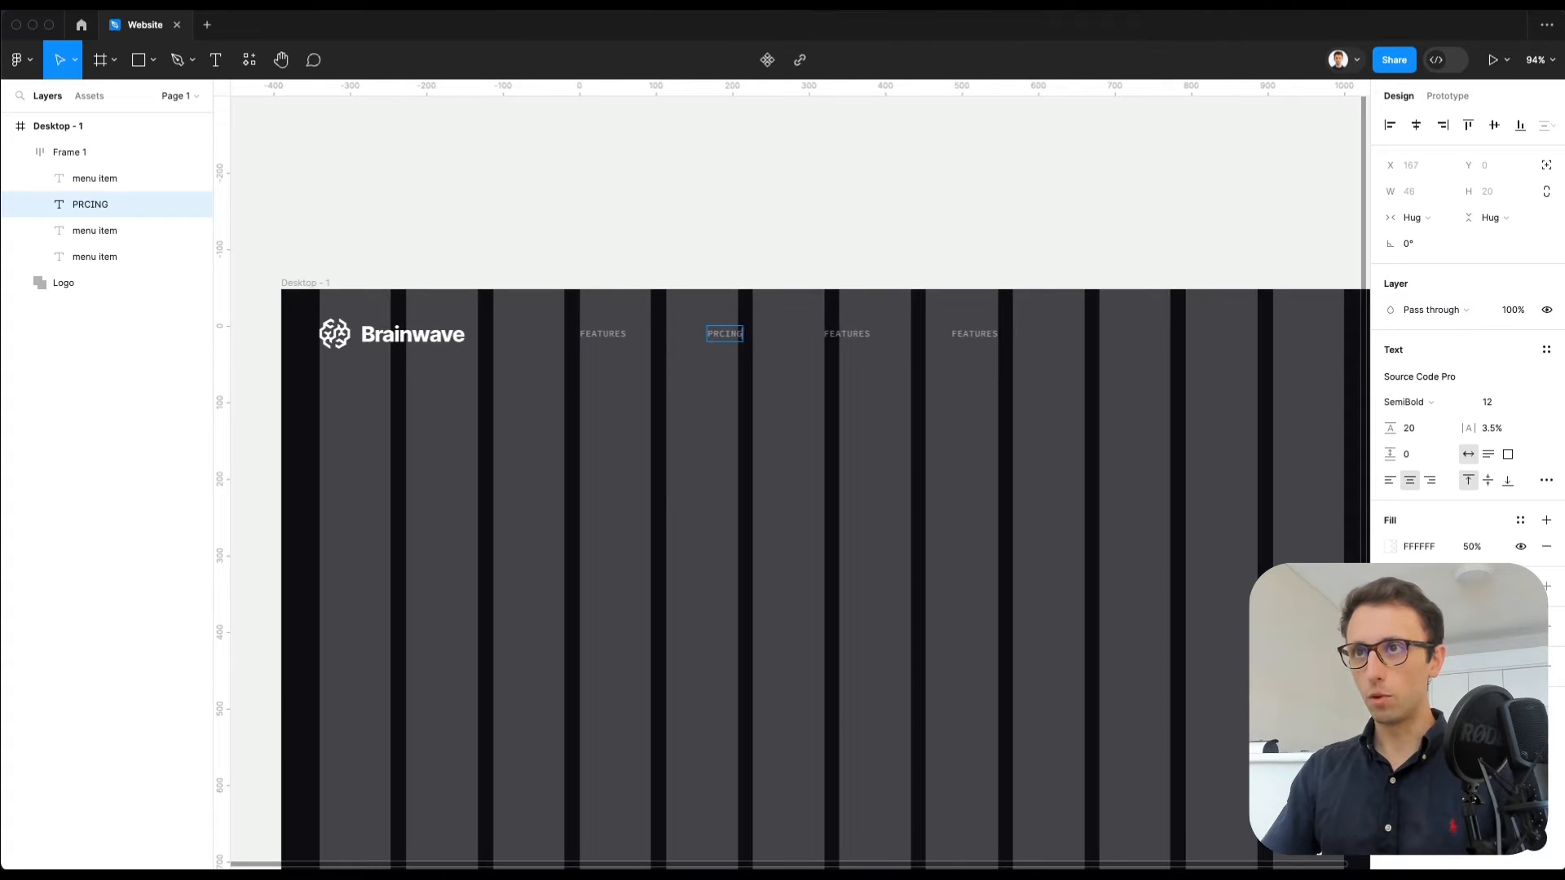
left_click(722, 330)
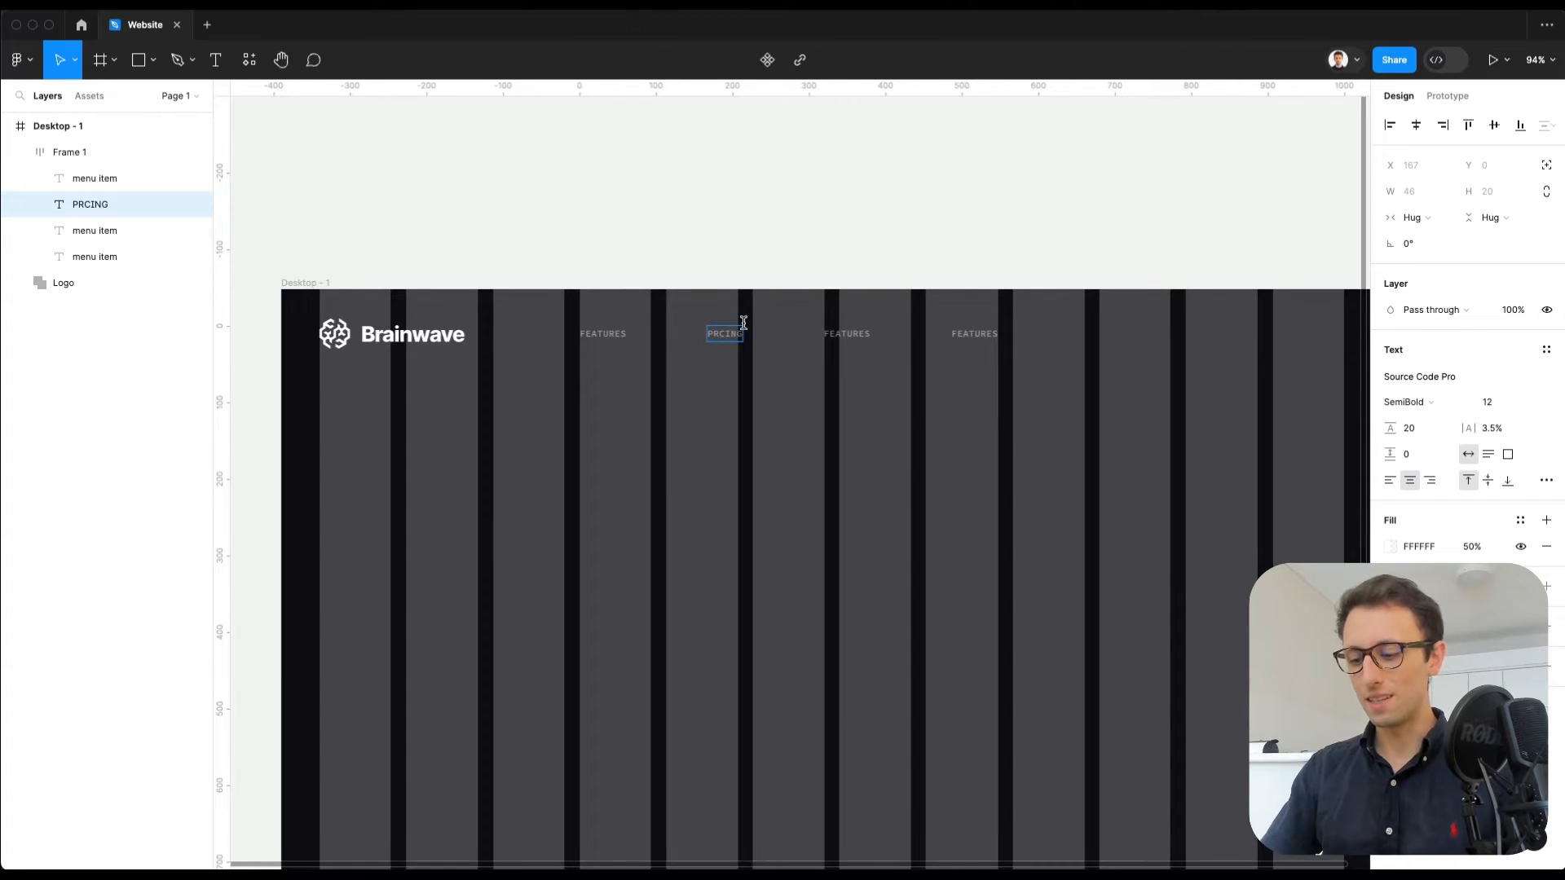
type("I")
scroll(734, 322, "up", 3)
key("Escape")
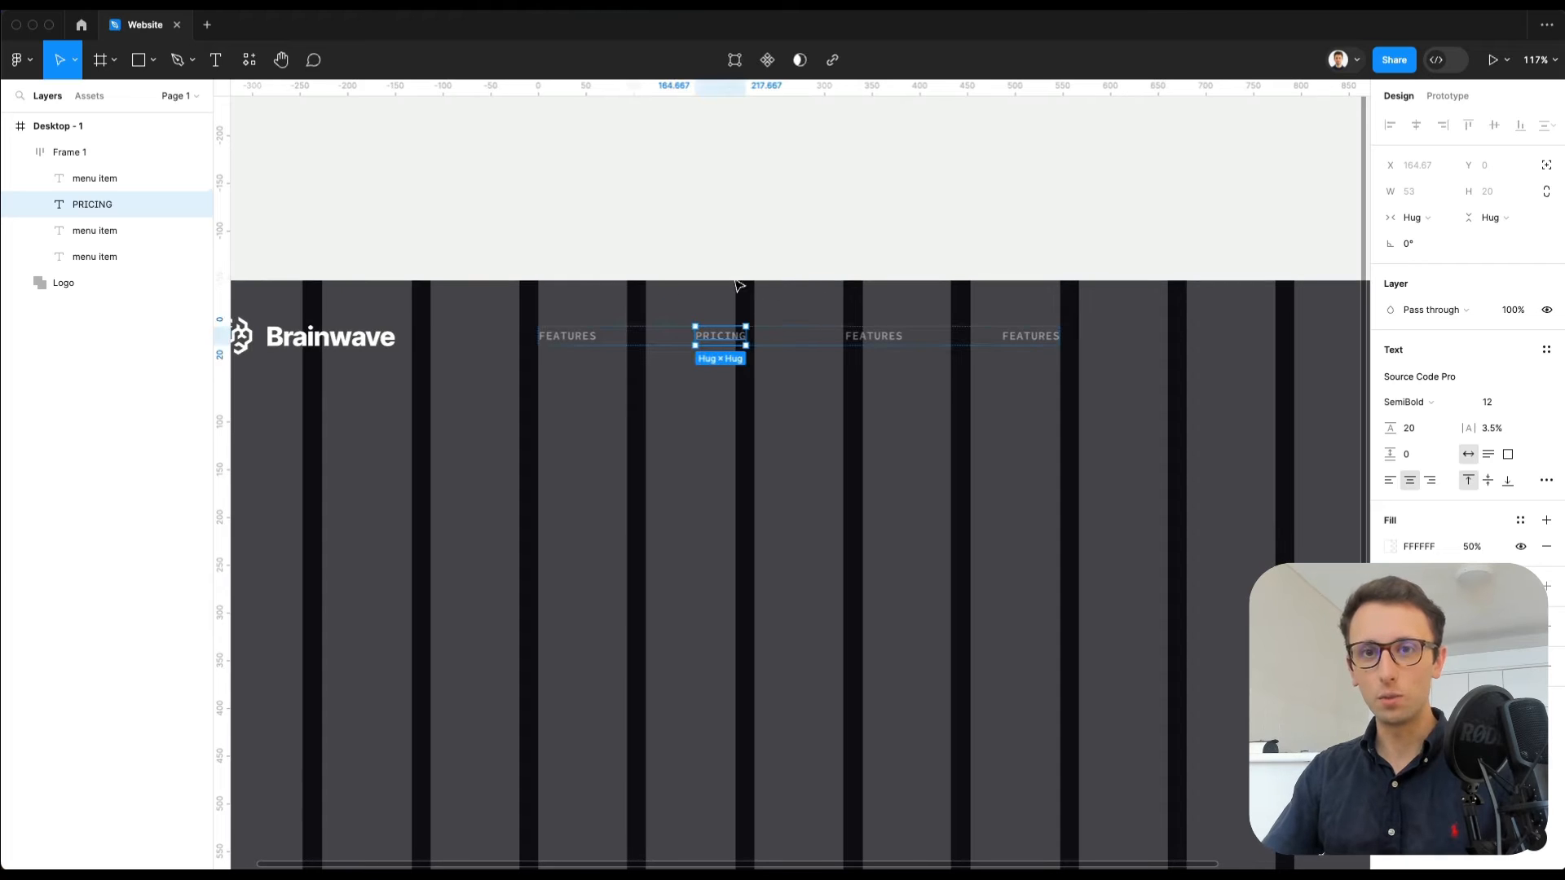
left_click(741, 388)
Step: Lower the opacity of the desktop frame's 12-column layout grid colour to 6%
scroll(737, 388, "left", 3)
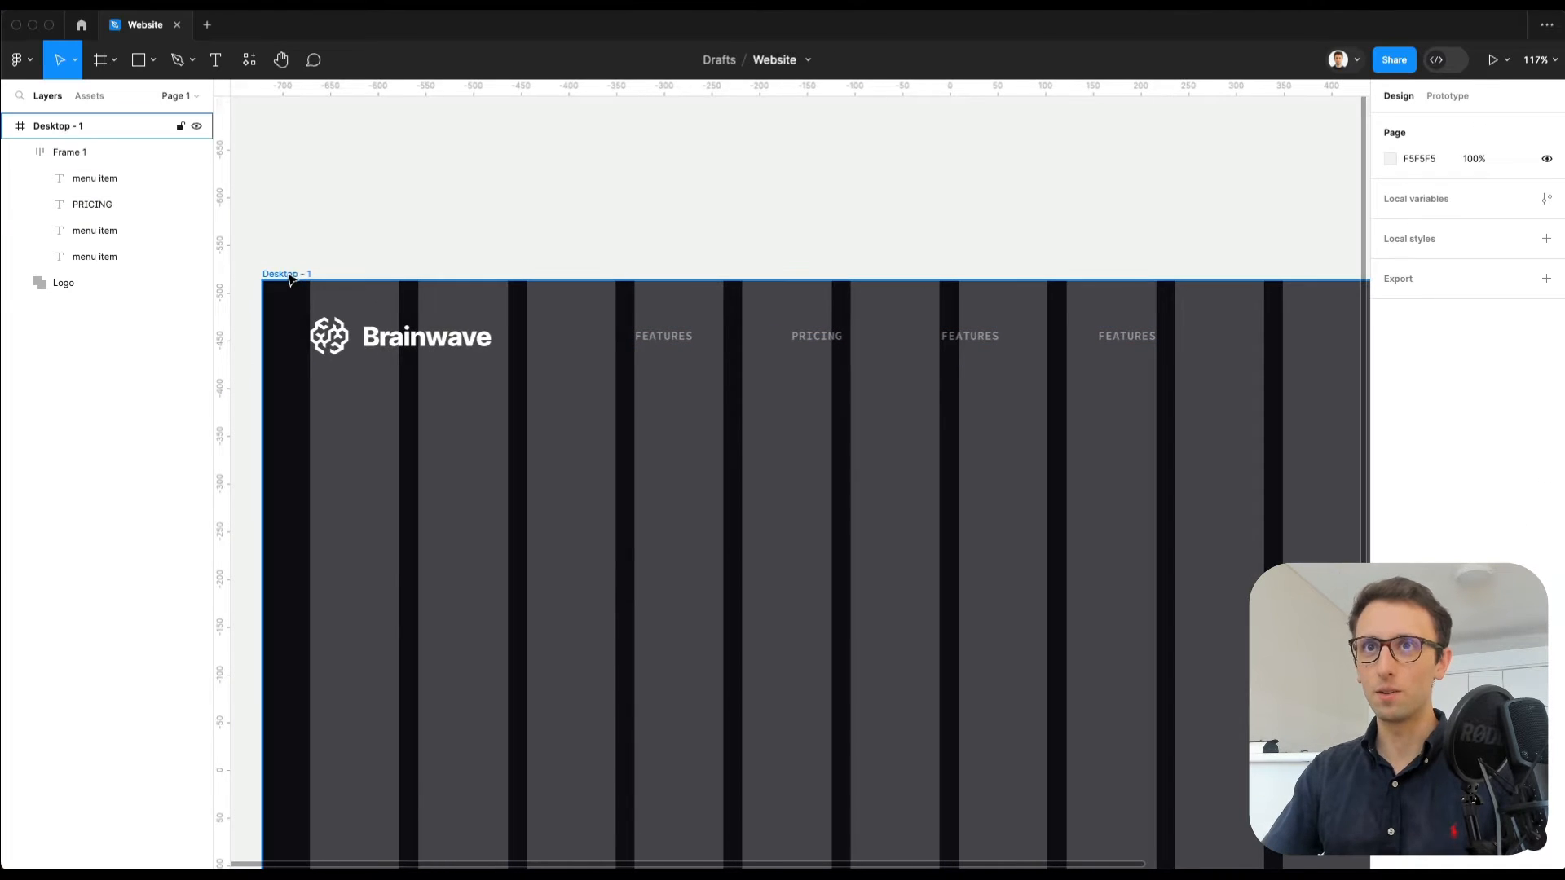
left_click(289, 274)
scroll(774, 401, "right", 1)
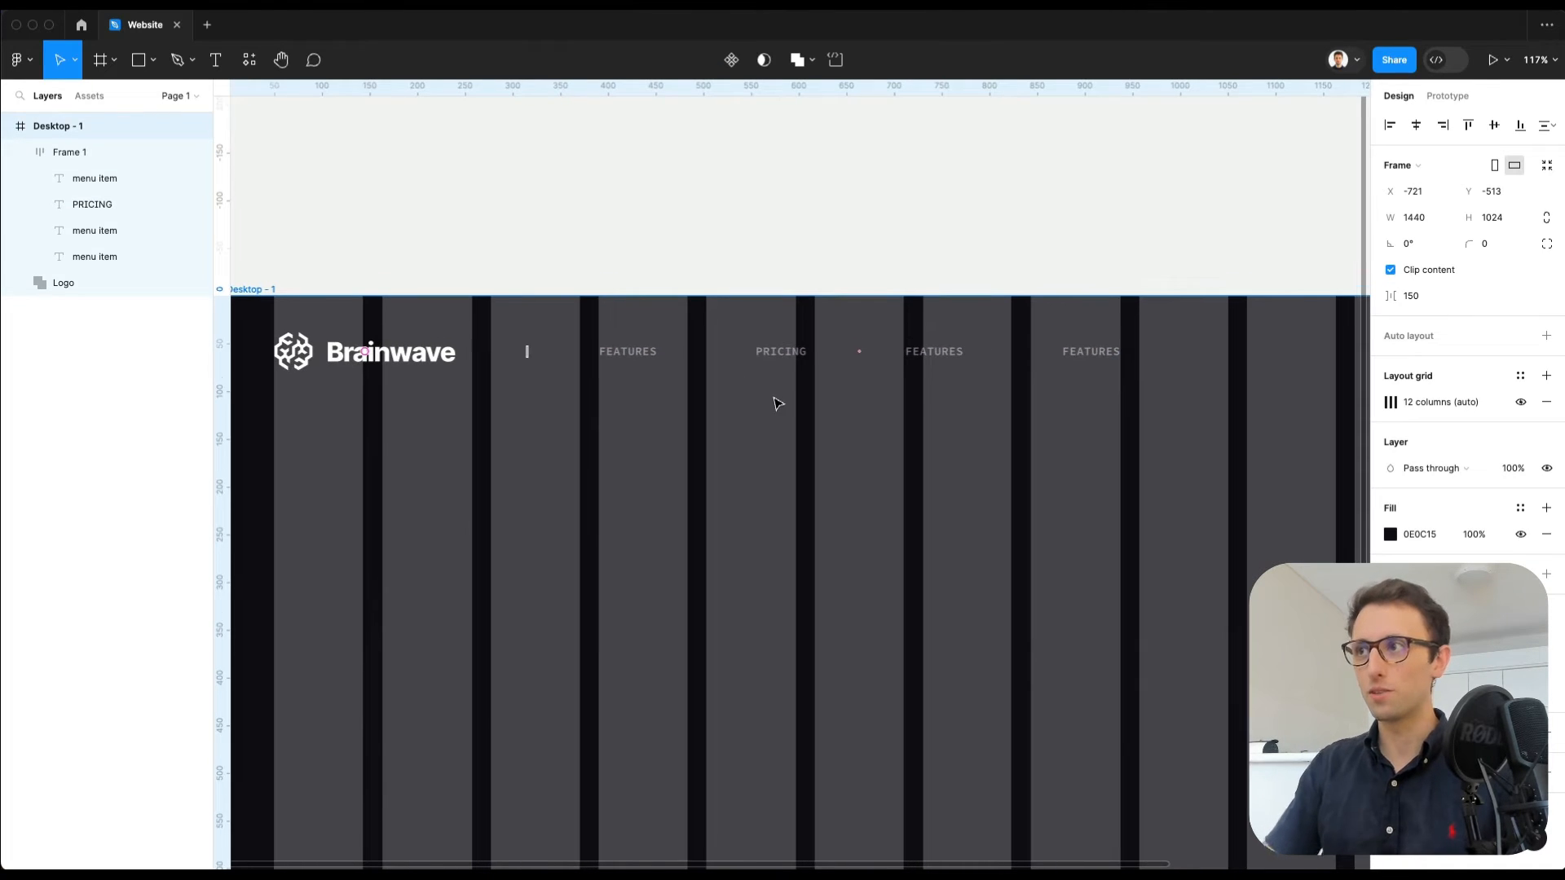
left_click(1390, 403)
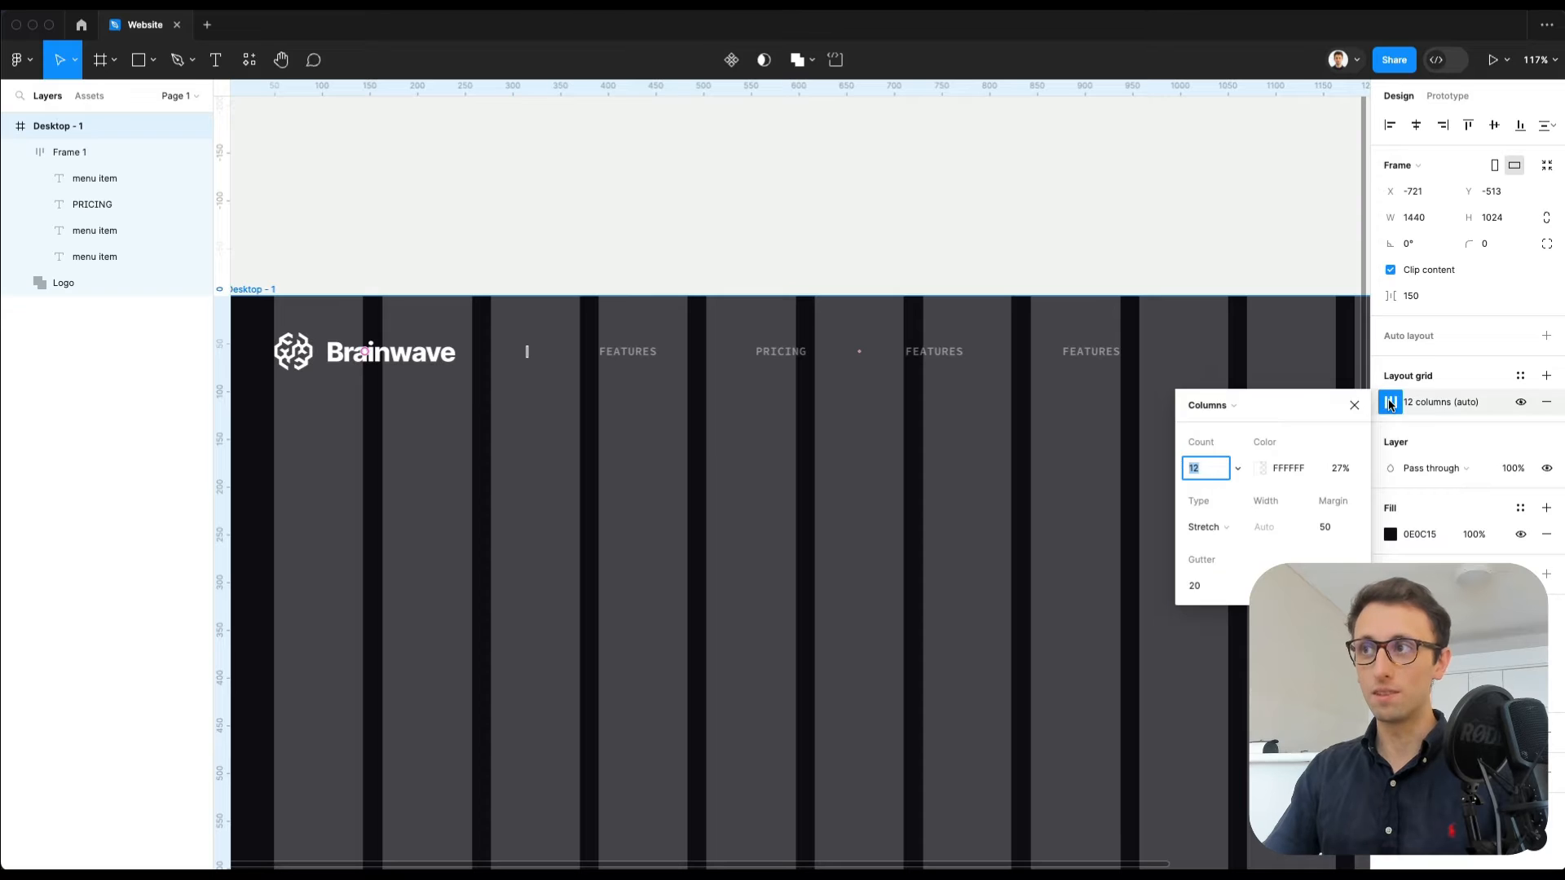
left_click(1339, 468)
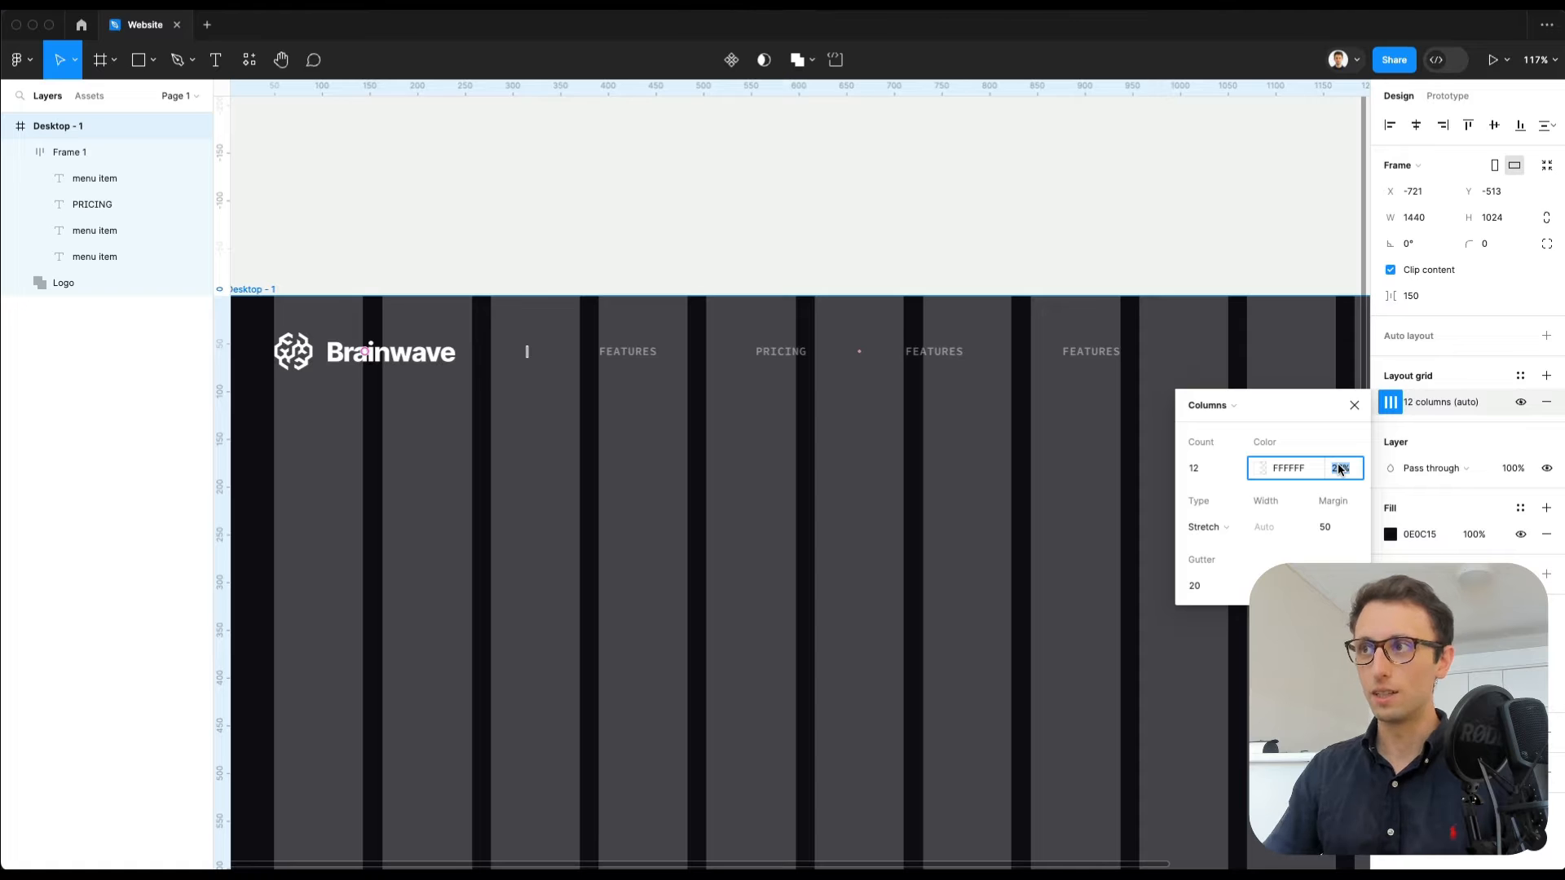
type("7")
key("Return")
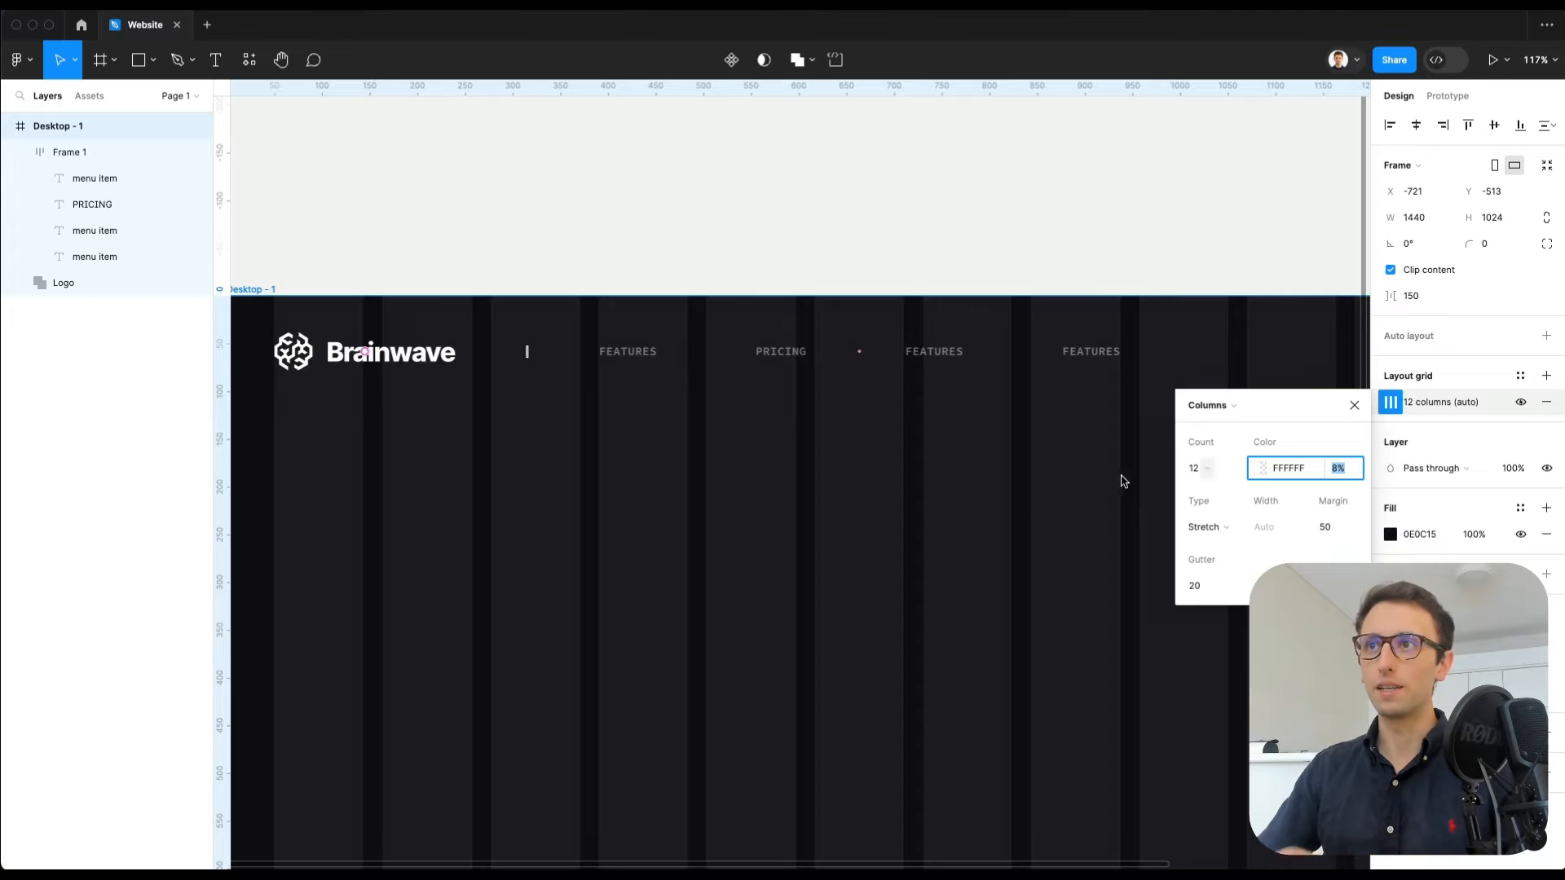
left_click(1037, 499)
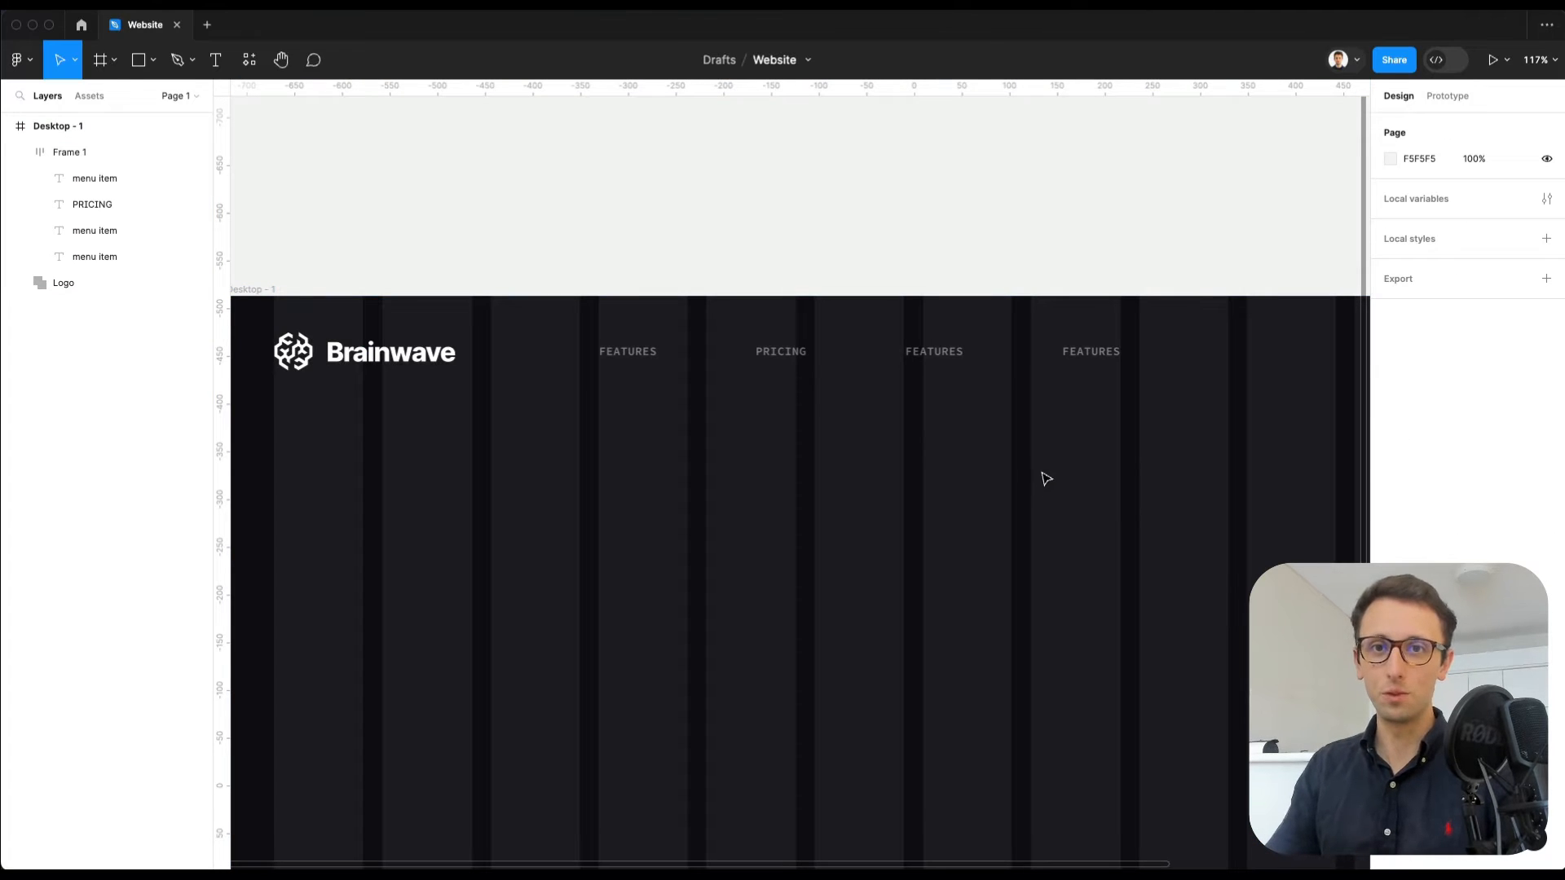
Step: Change the third menu item's text to HOW TO USE and the fourth's to ROADMAP
scroll(1036, 467, "right", 1)
double_click(914, 345)
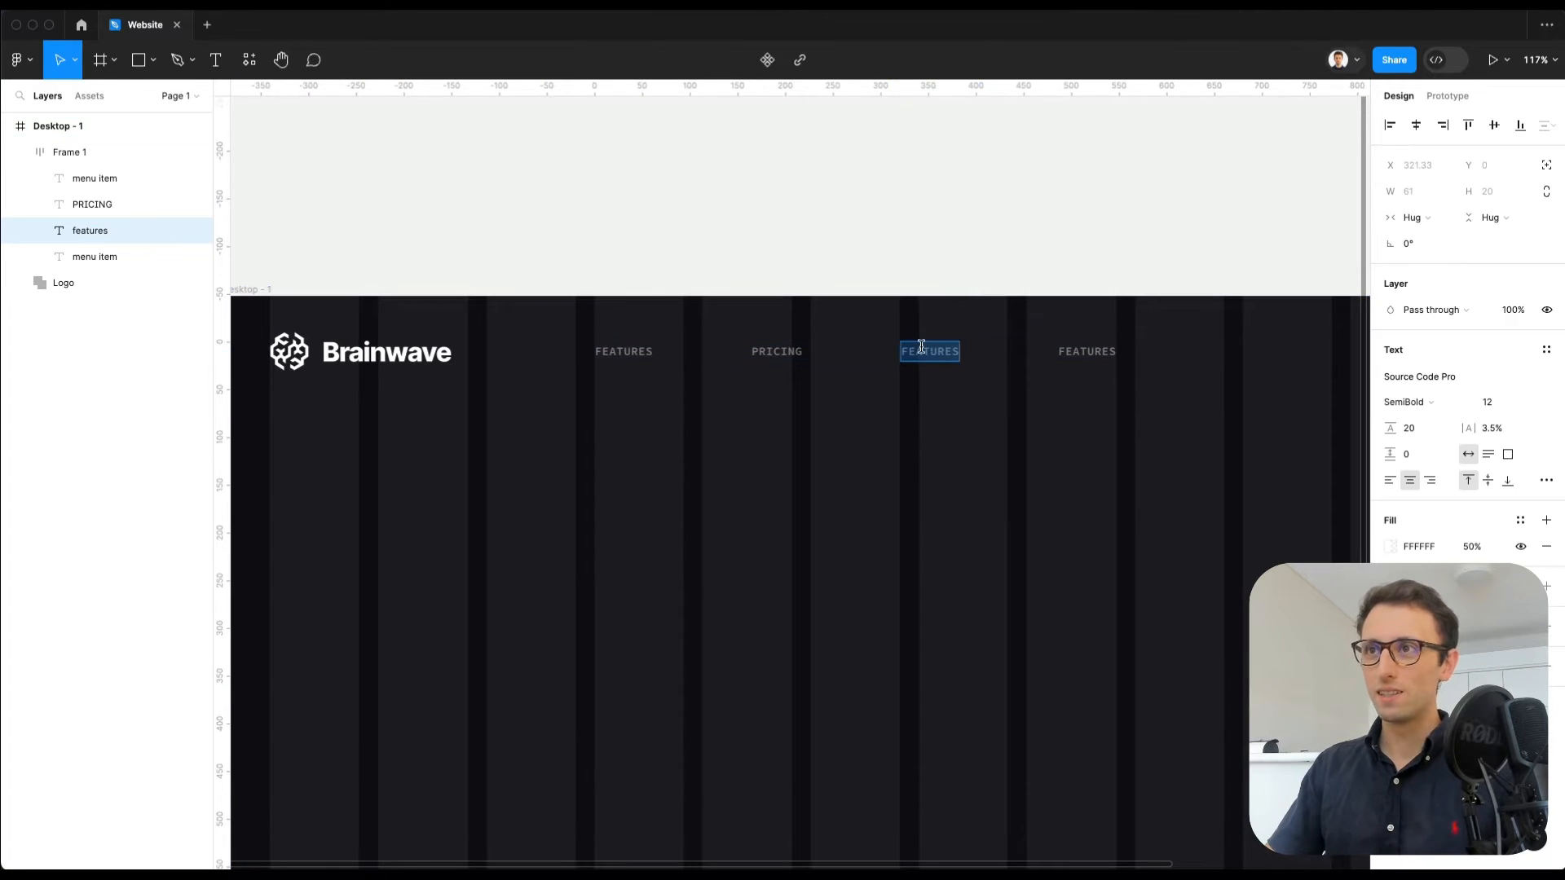
type("HOW TO USE")
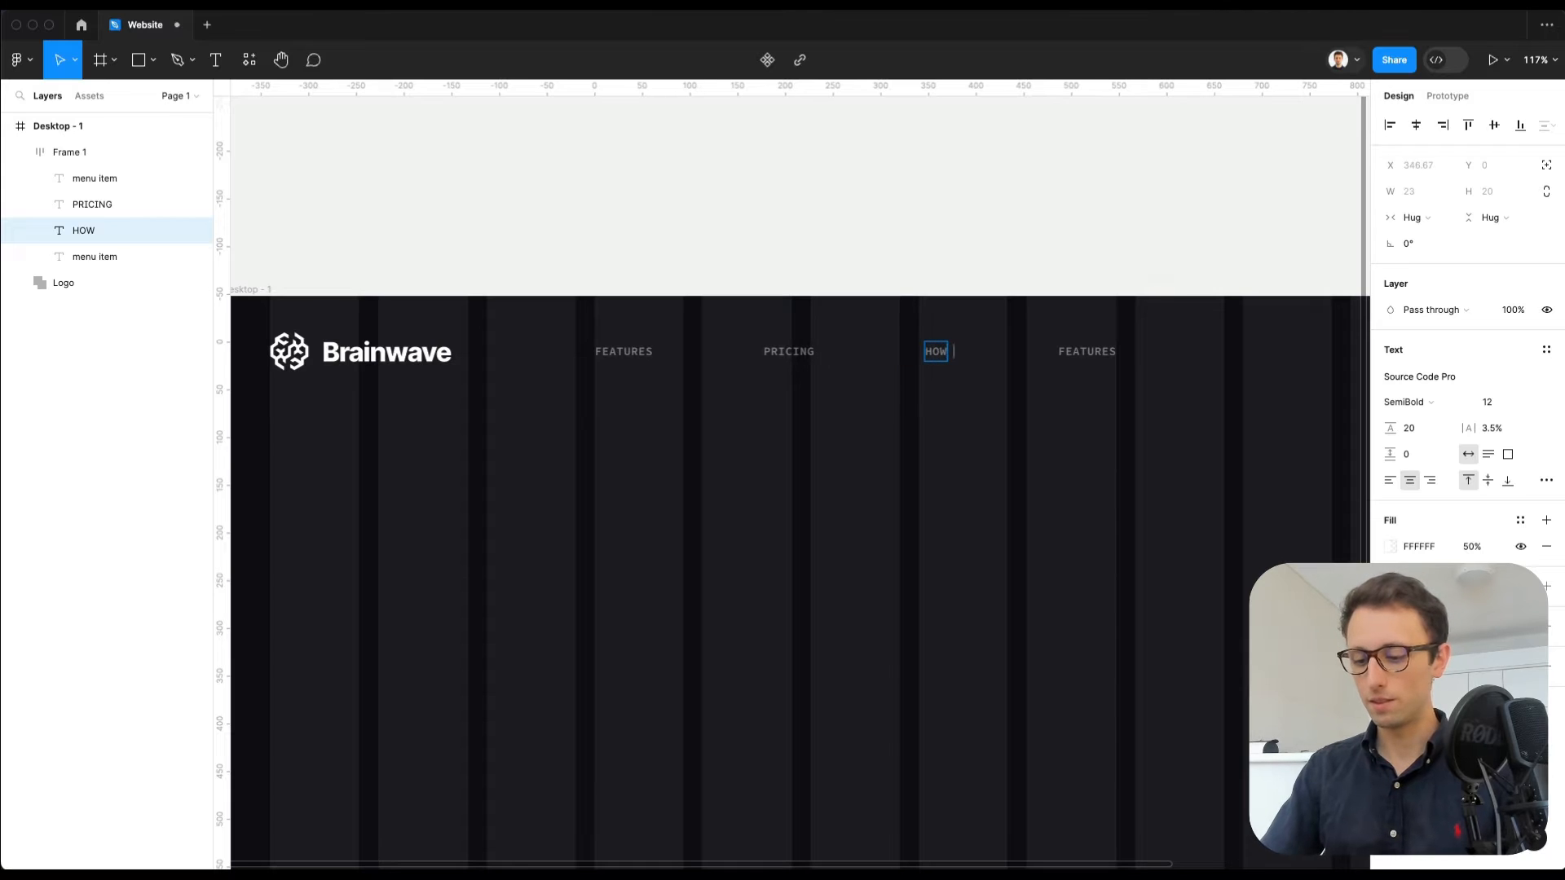
double_click(1062, 350)
type("ROADMAP")
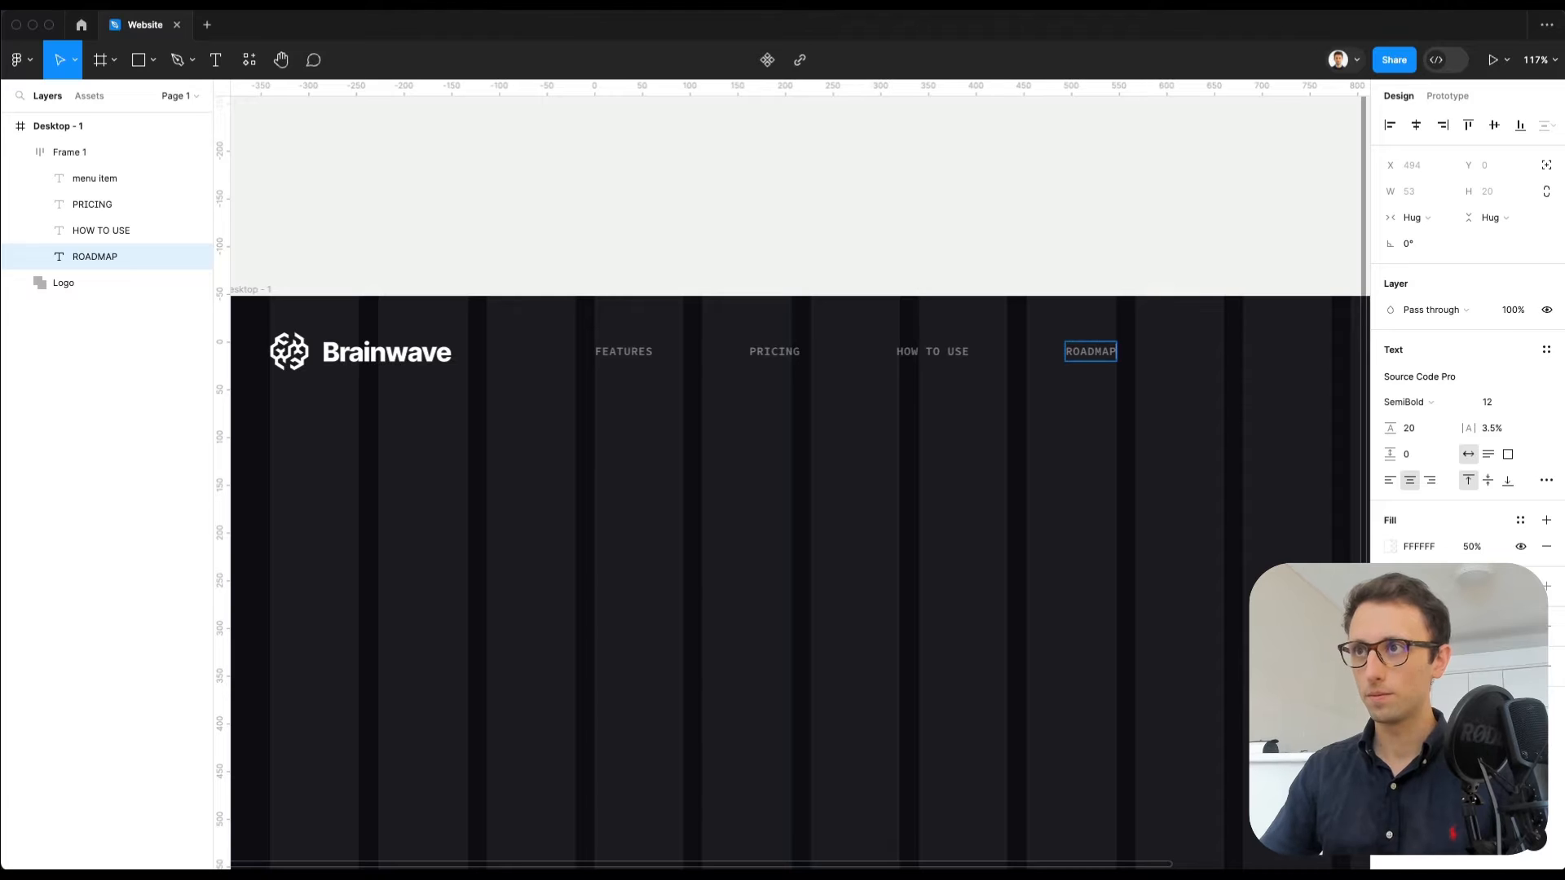
key("Escape")
left_click(947, 440)
Step: Copy the ROADMAP text into the desktop frame as a separate layer, placing it to the right of the menu at about X 1101, Y 48
scroll(947, 440, "down", 2)
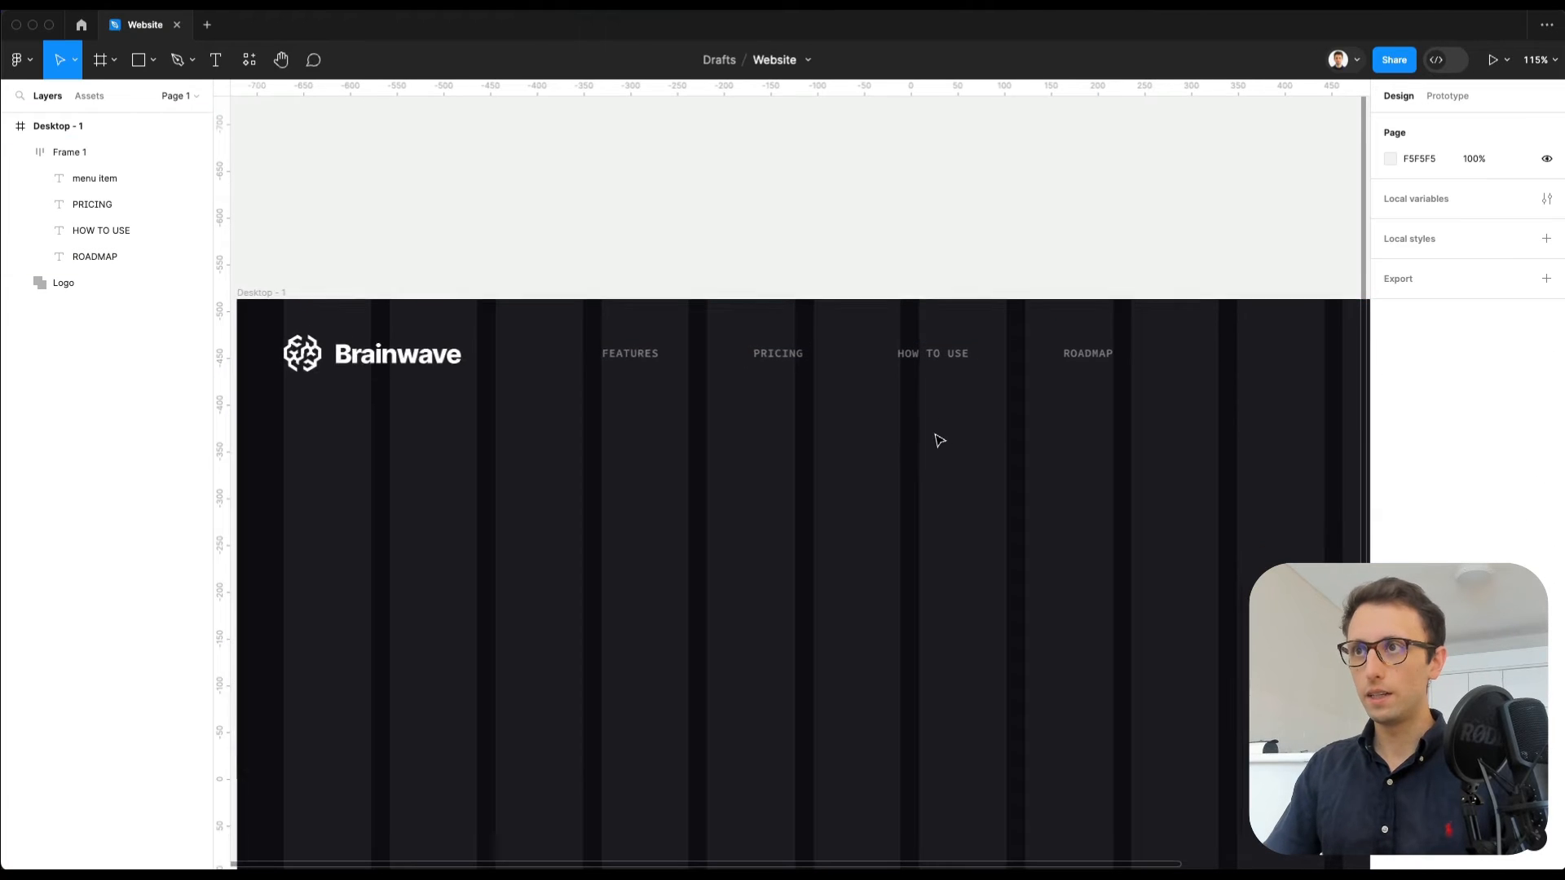
scroll(942, 440, "right", 3)
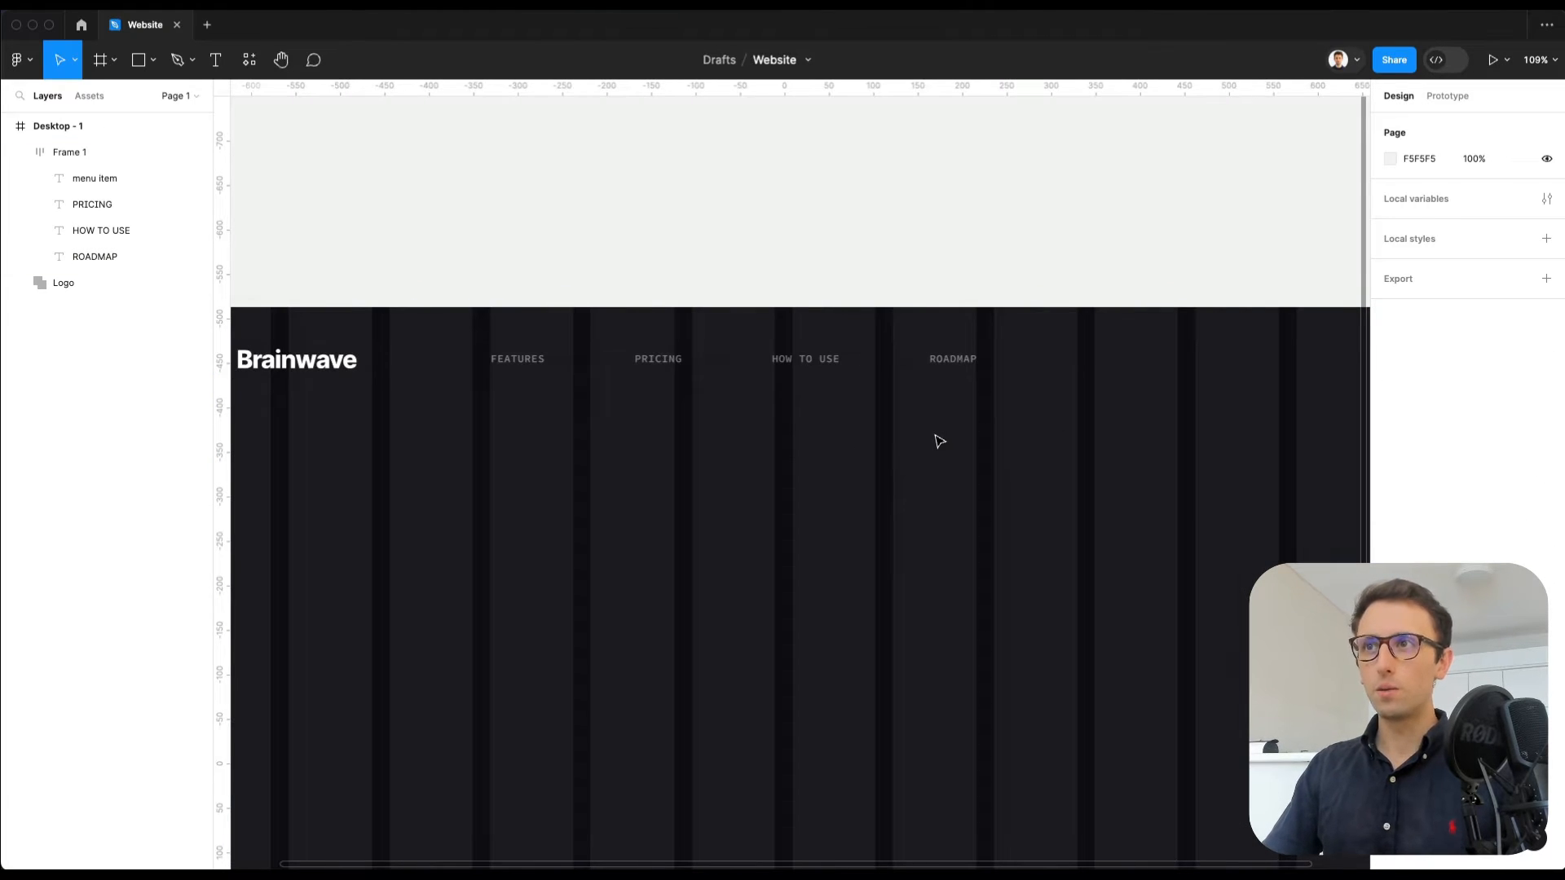
scroll(990, 491, "right", 4)
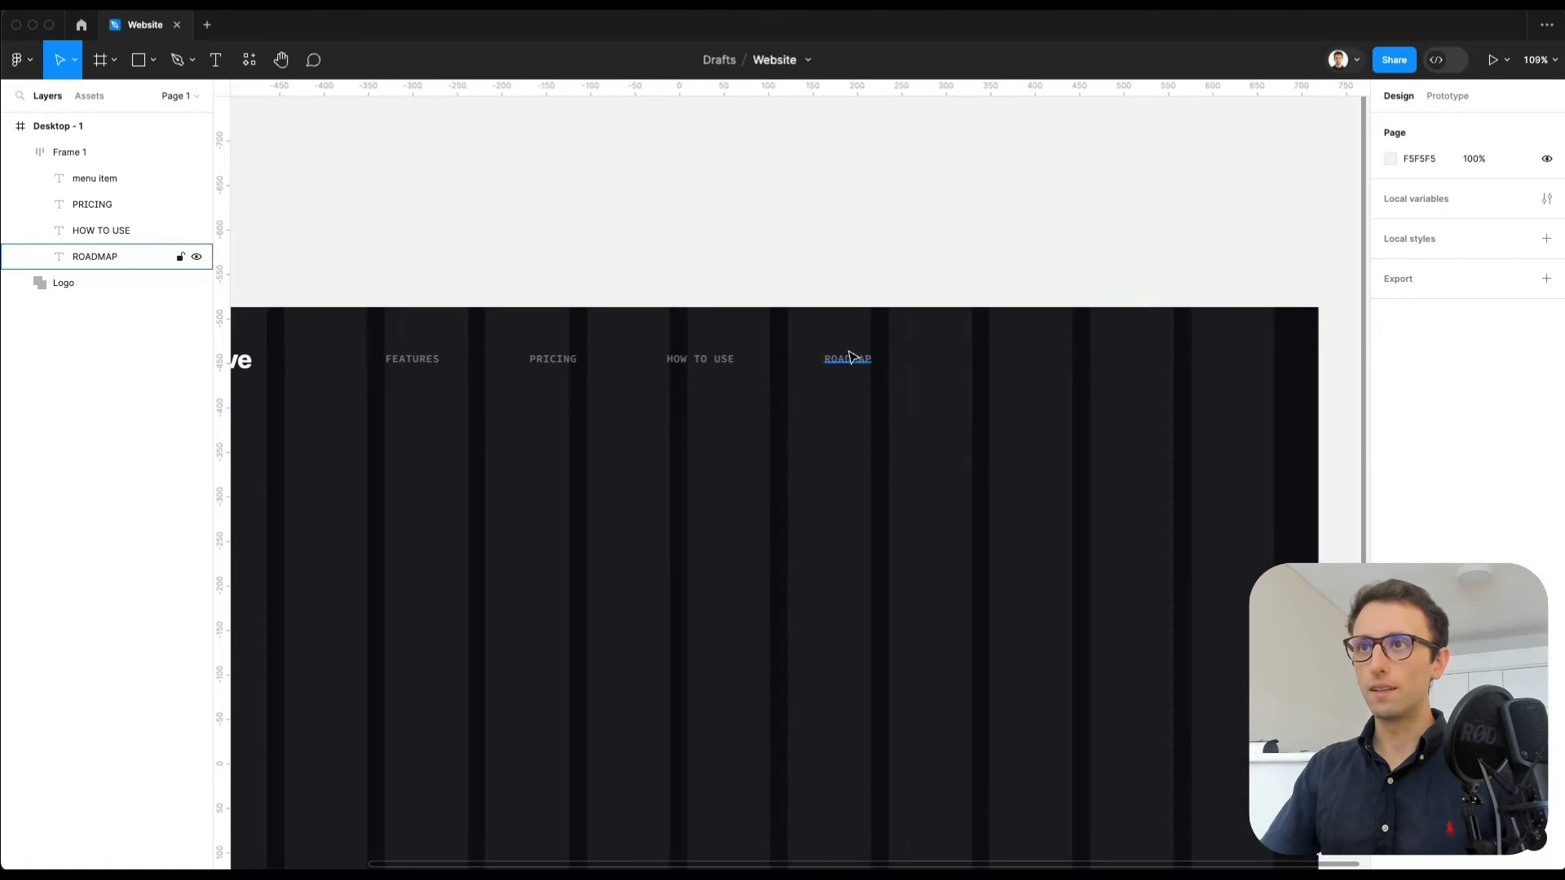
left_click(842, 356)
left_click(983, 346)
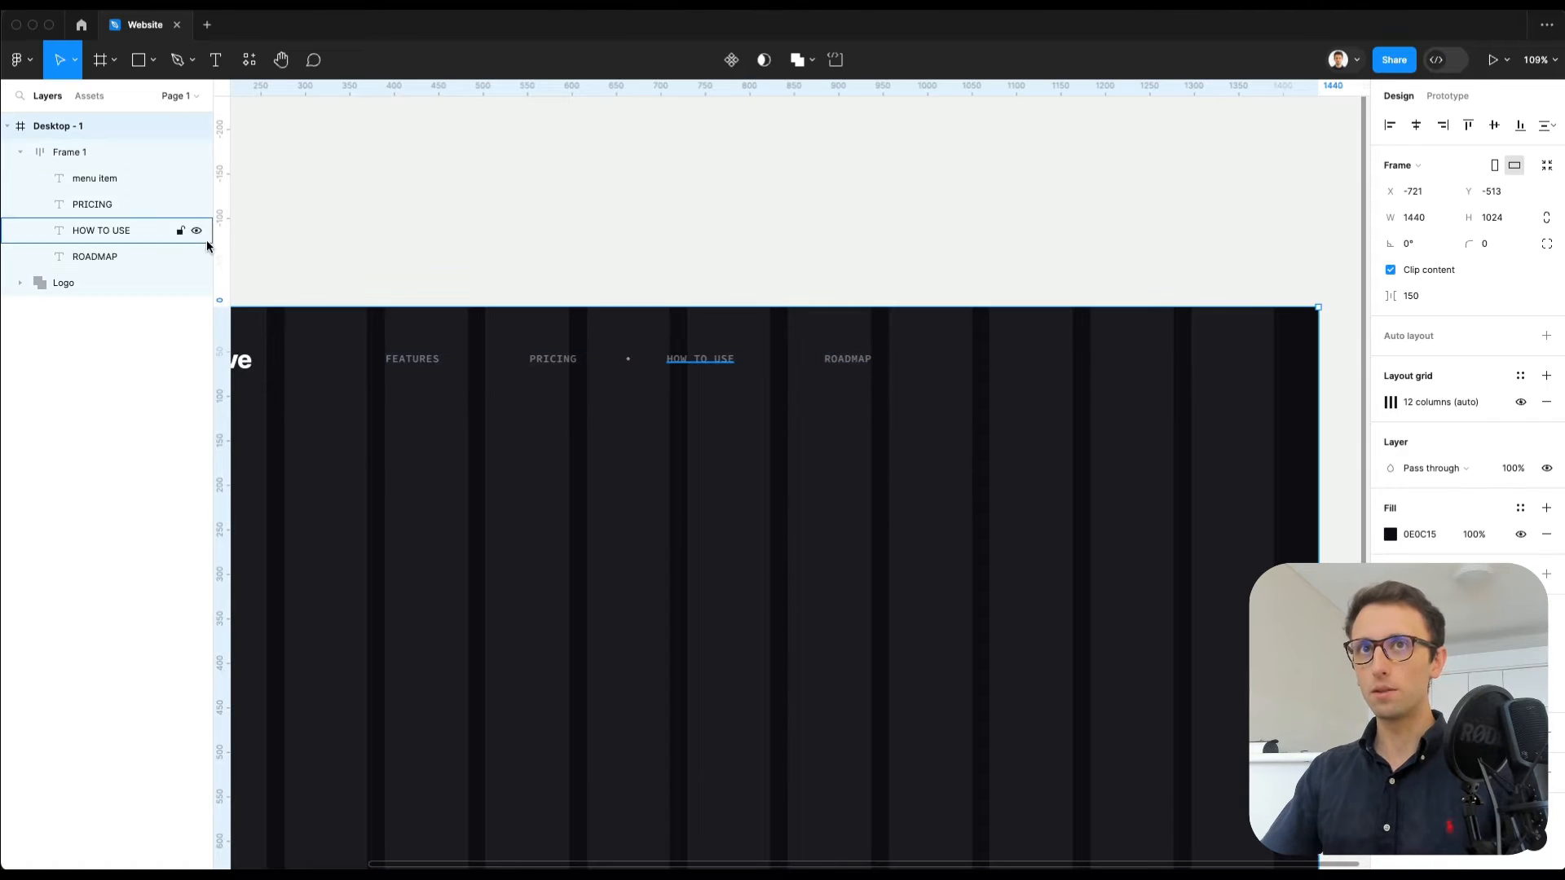
key("super+v")
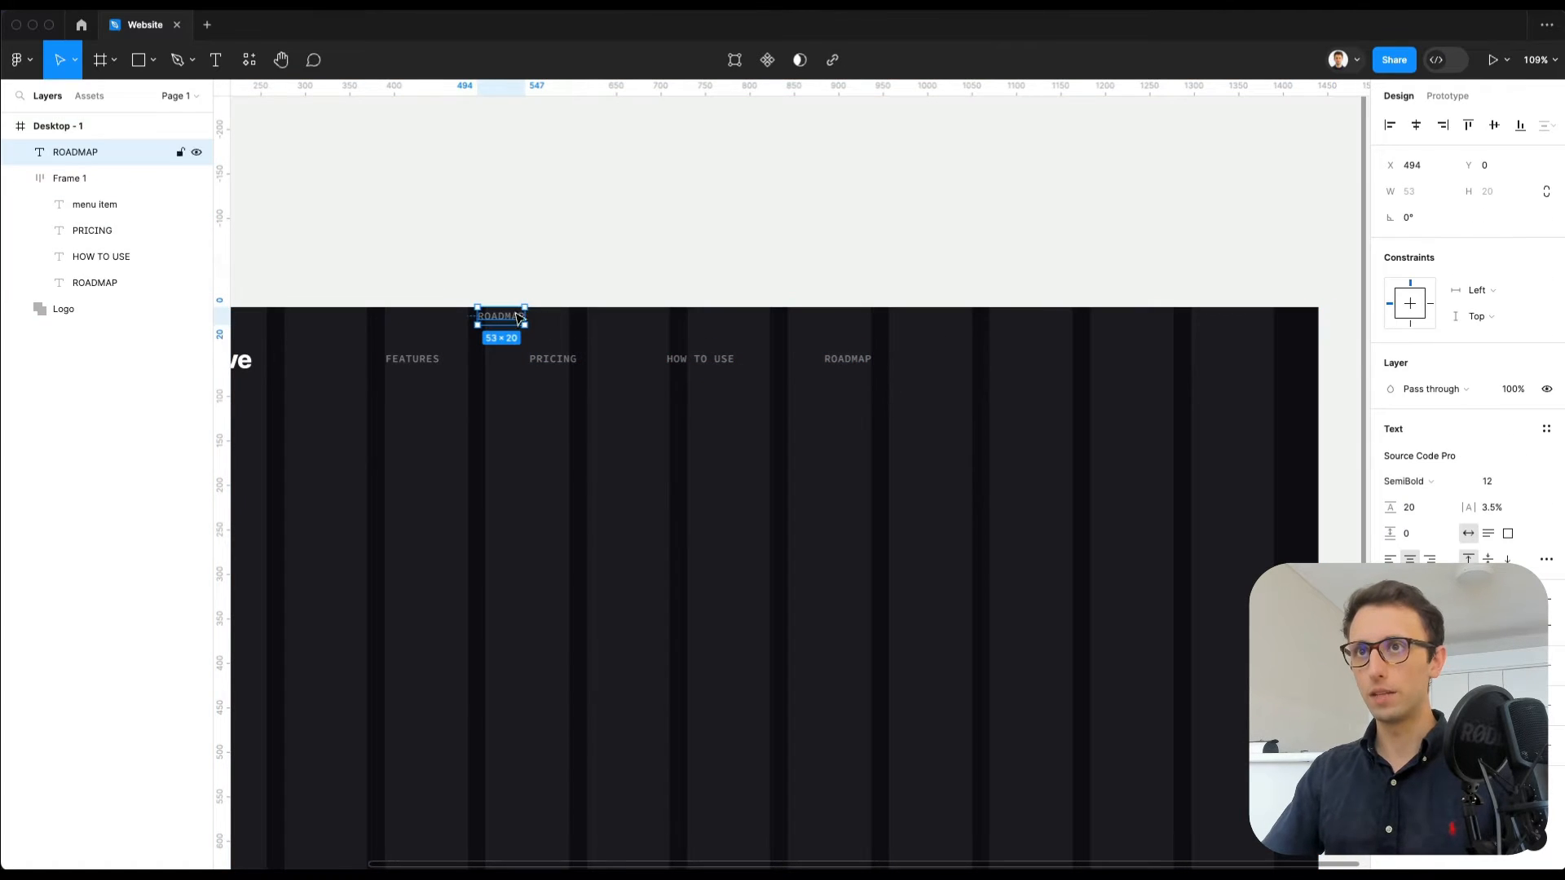
left_click_drag(507, 318, 1046, 361)
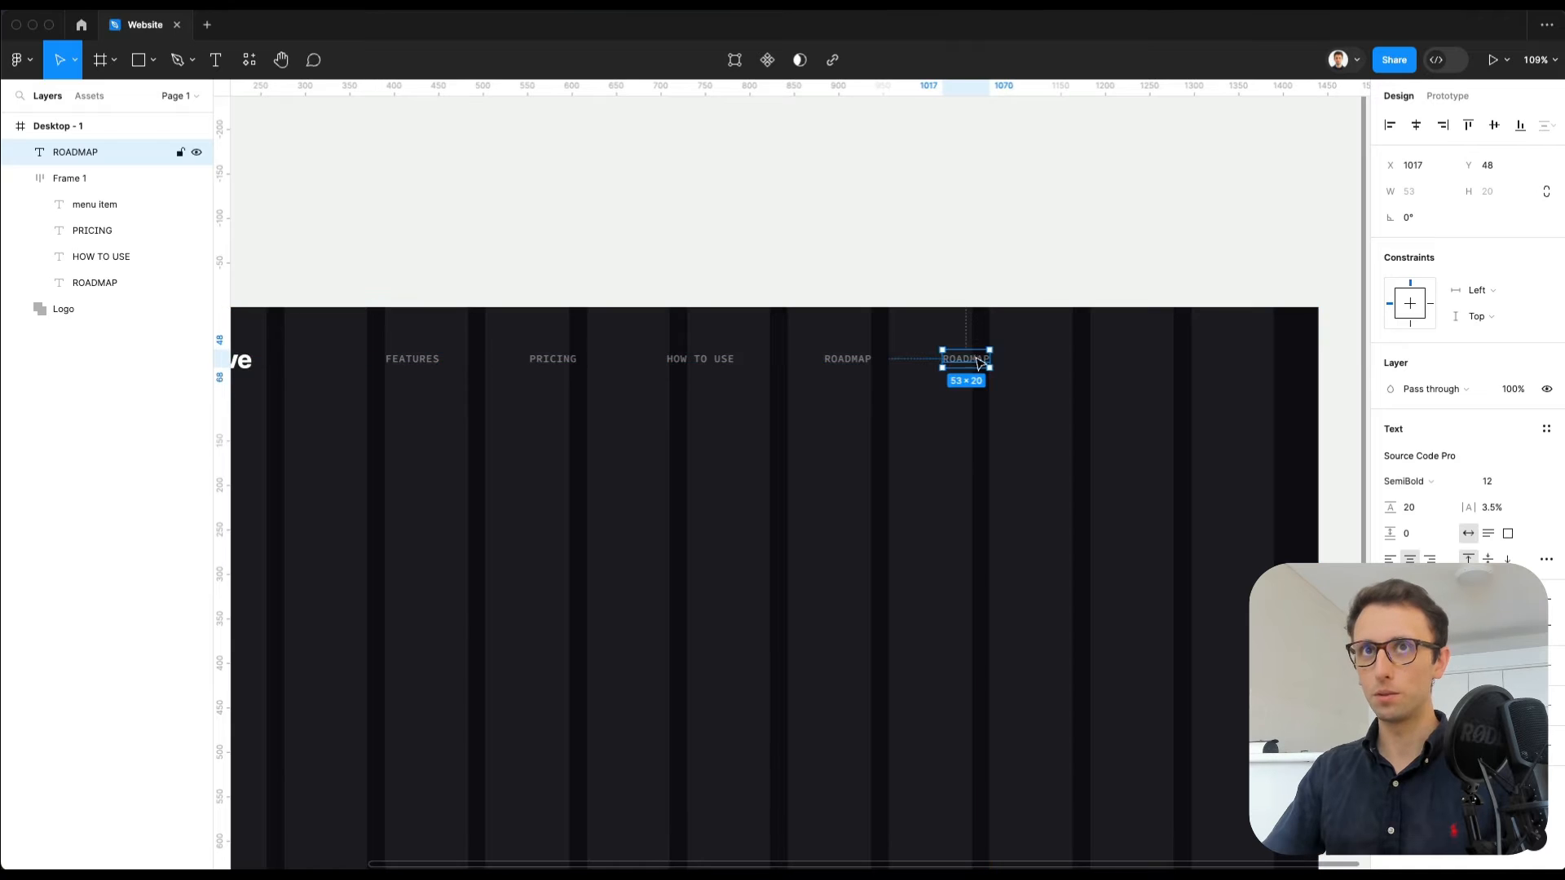
left_click(21, 178)
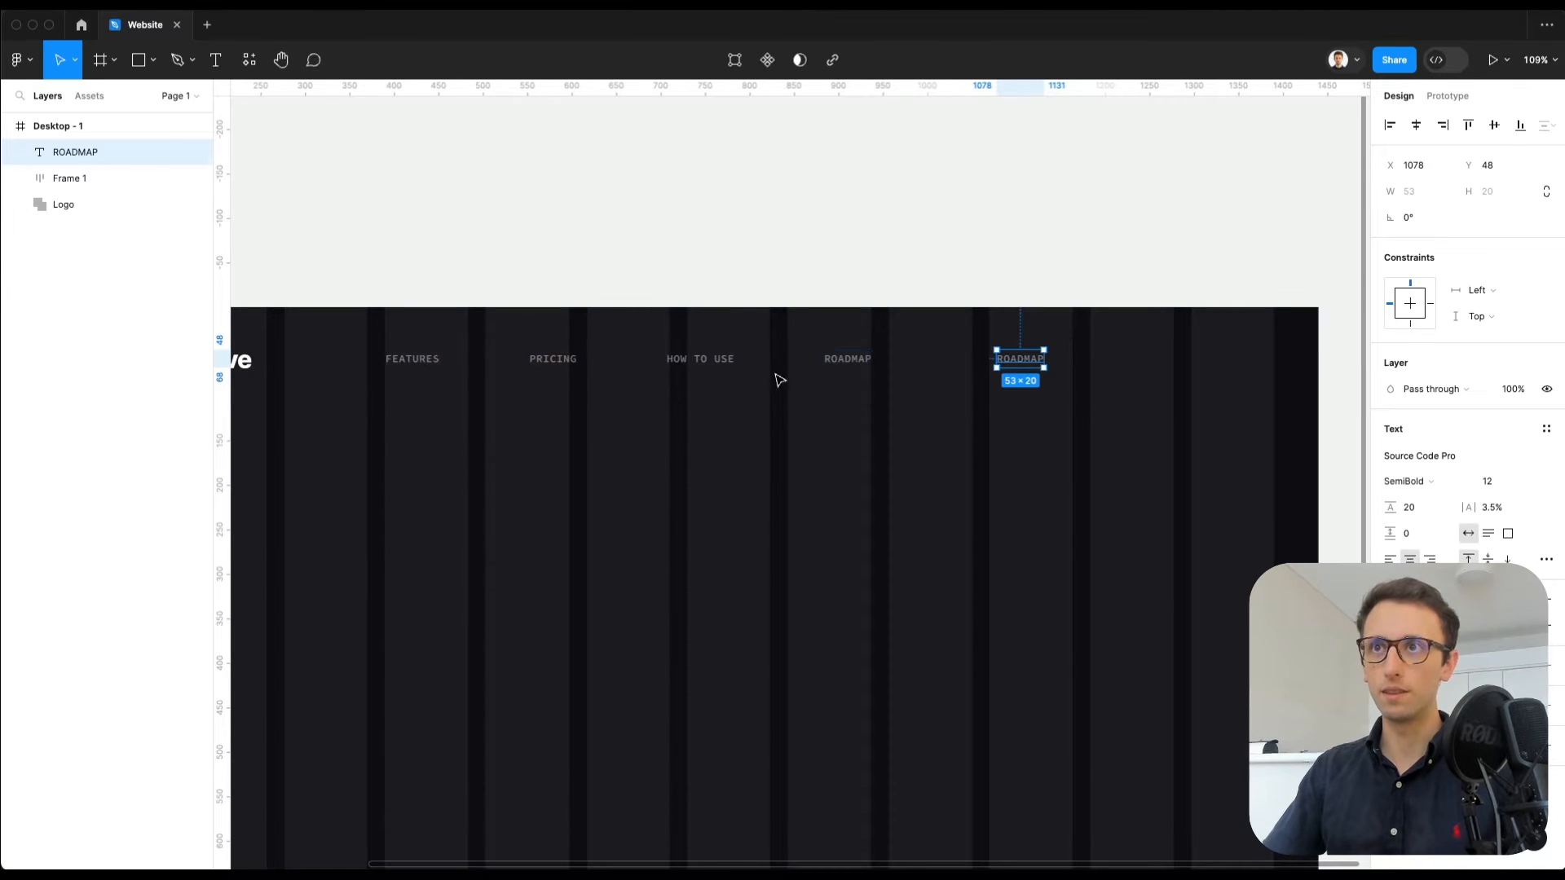
left_click_drag(1043, 363, 1062, 364)
Step: Change the copied ROADMAP text beside the menu to NEW ACCOUNT
double_click(1057, 359)
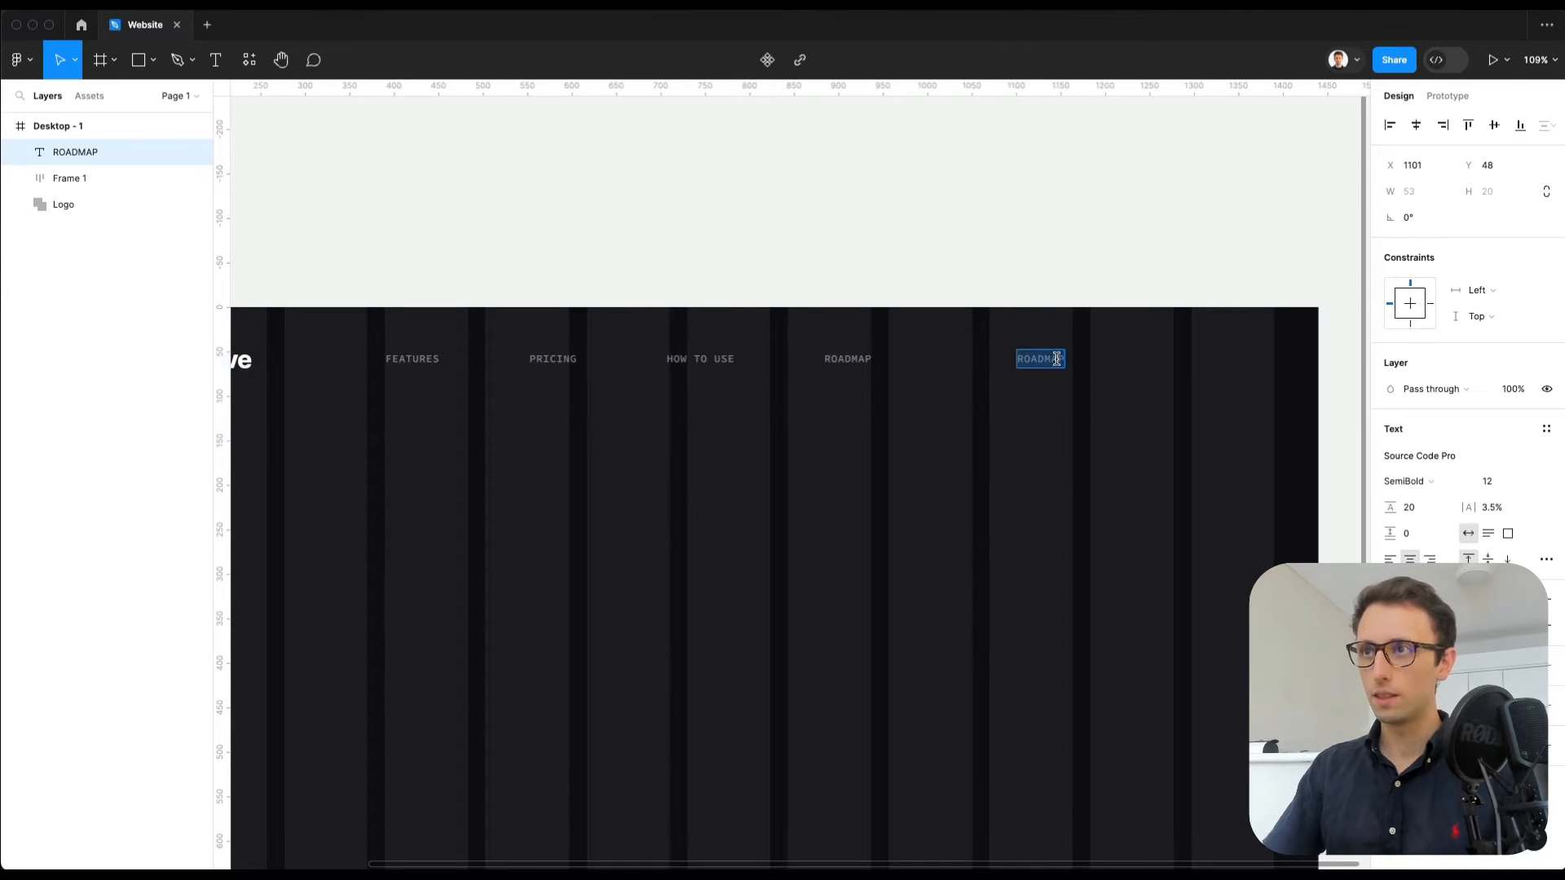
type("NEW ACCOUNT")
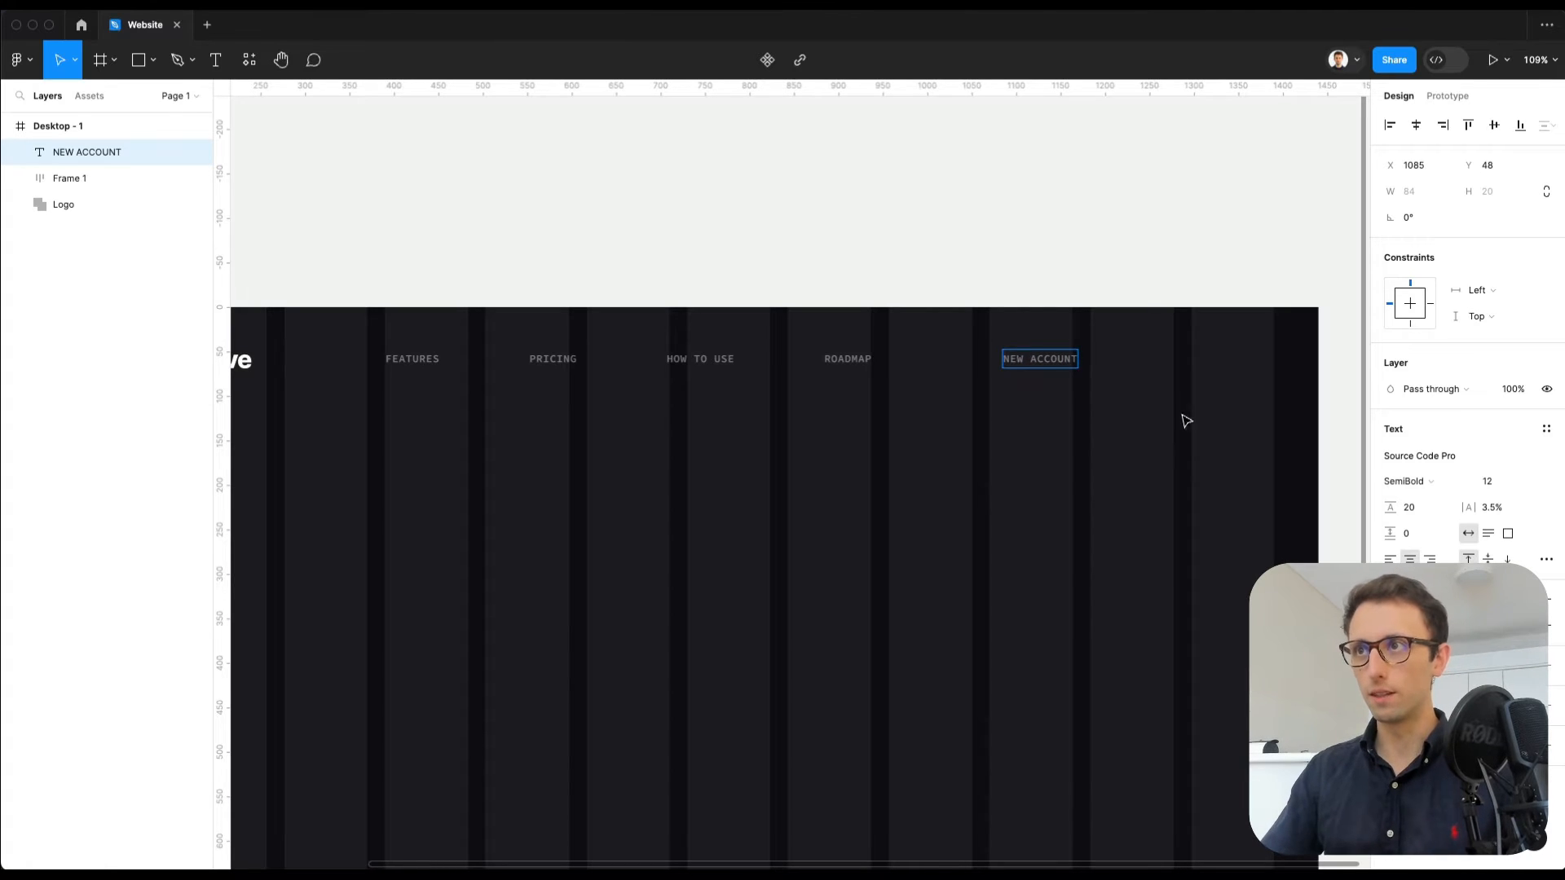
key("Escape")
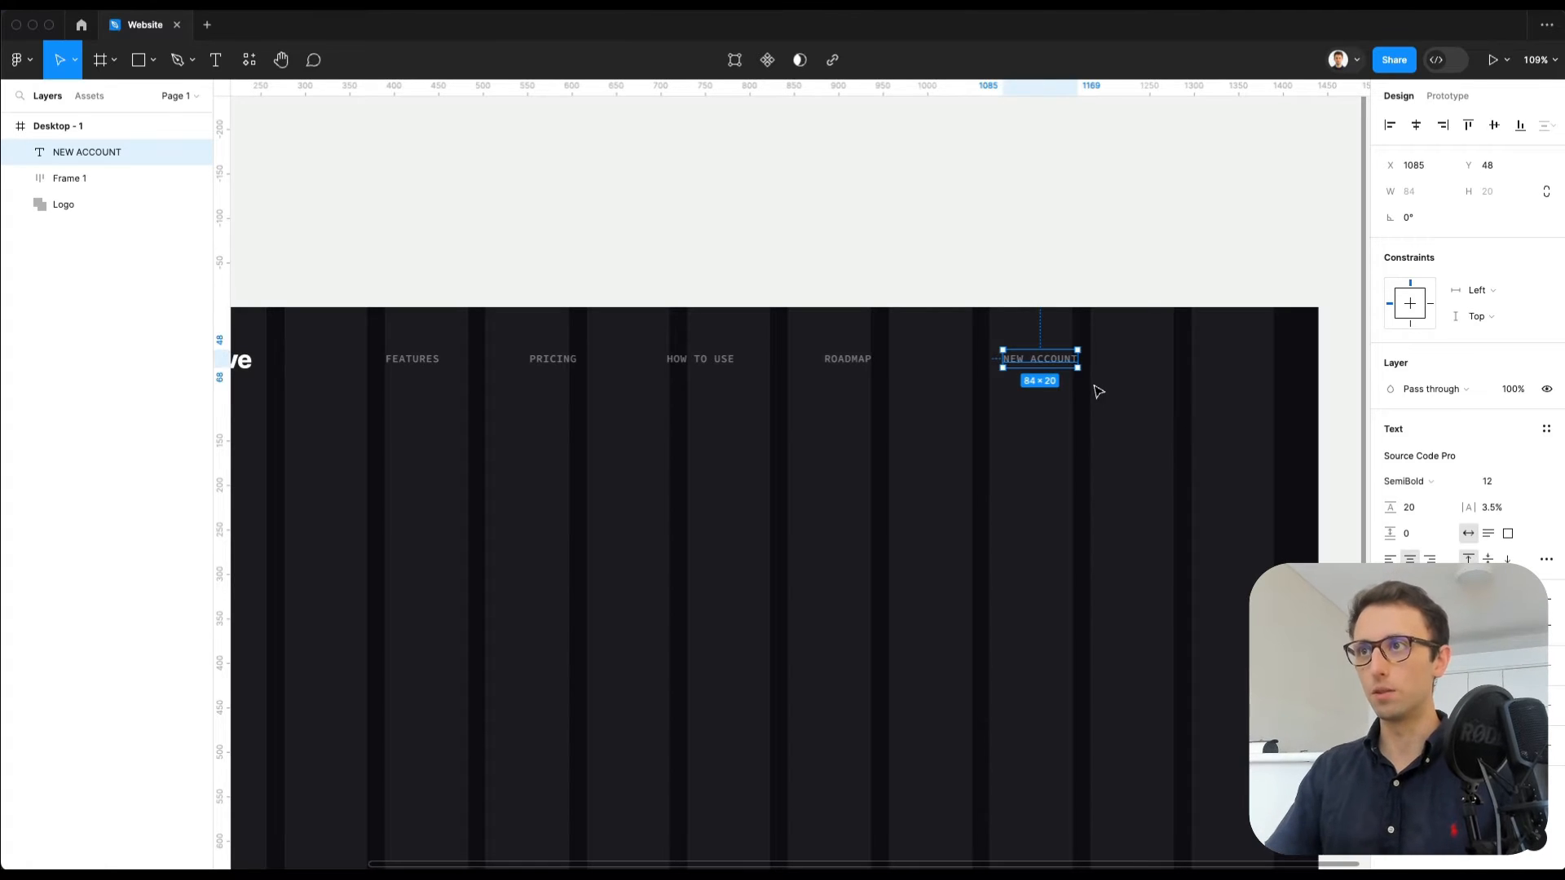
Step: Paste the gradient-outlined SIGN IN button group below the header's NEW ACCOUNT text and delete the group's own NEW ACCOUNT label
scroll(1093, 389, "up", 5)
left_click(983, 359)
scroll(983, 360, "up", 1)
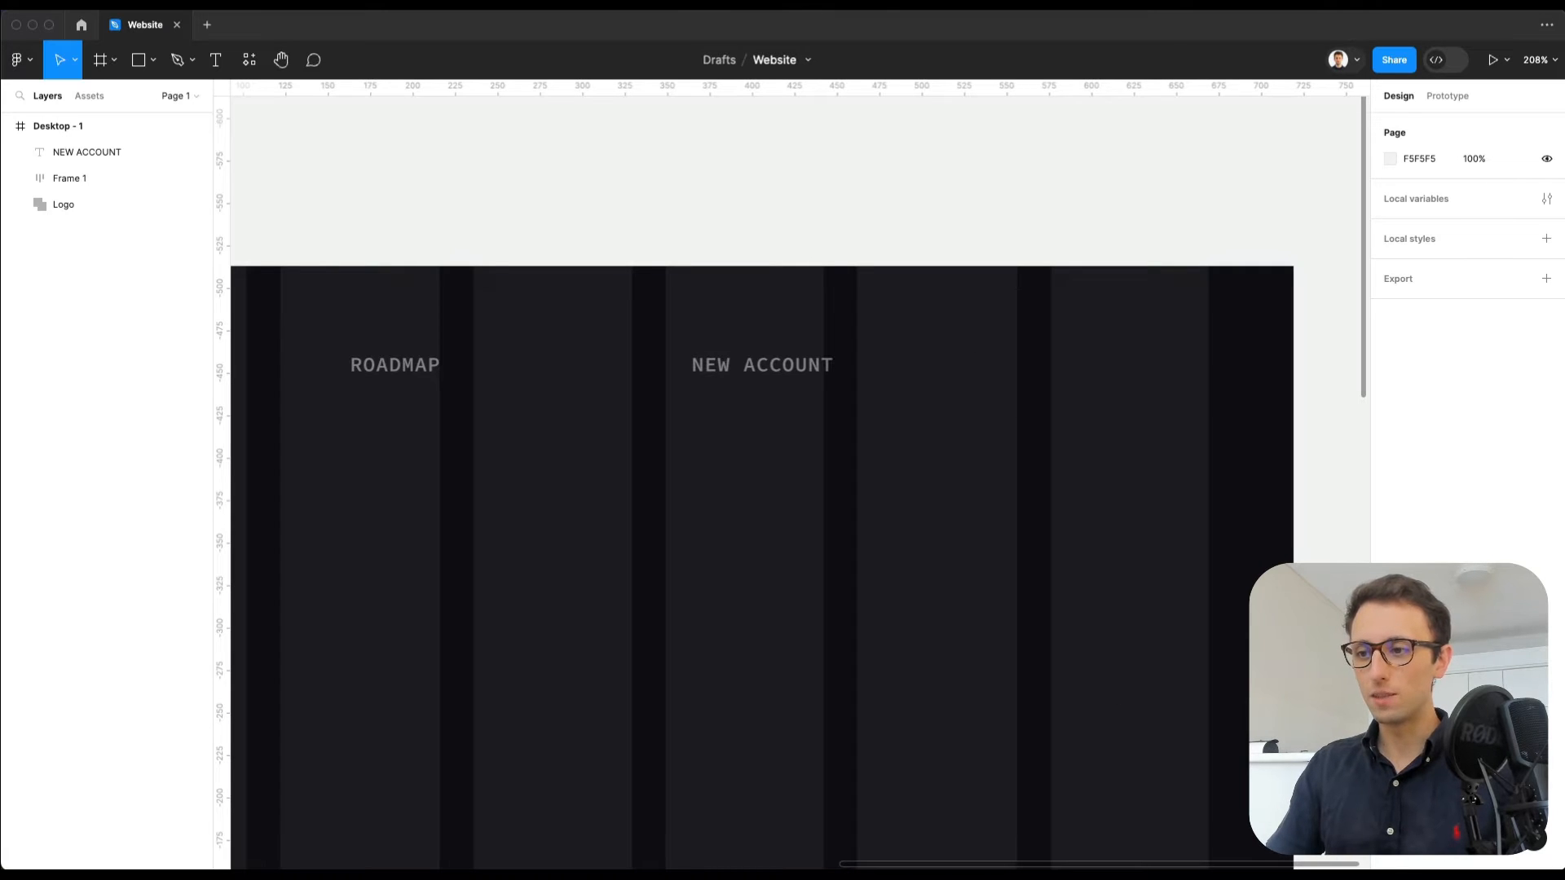
left_click(991, 637)
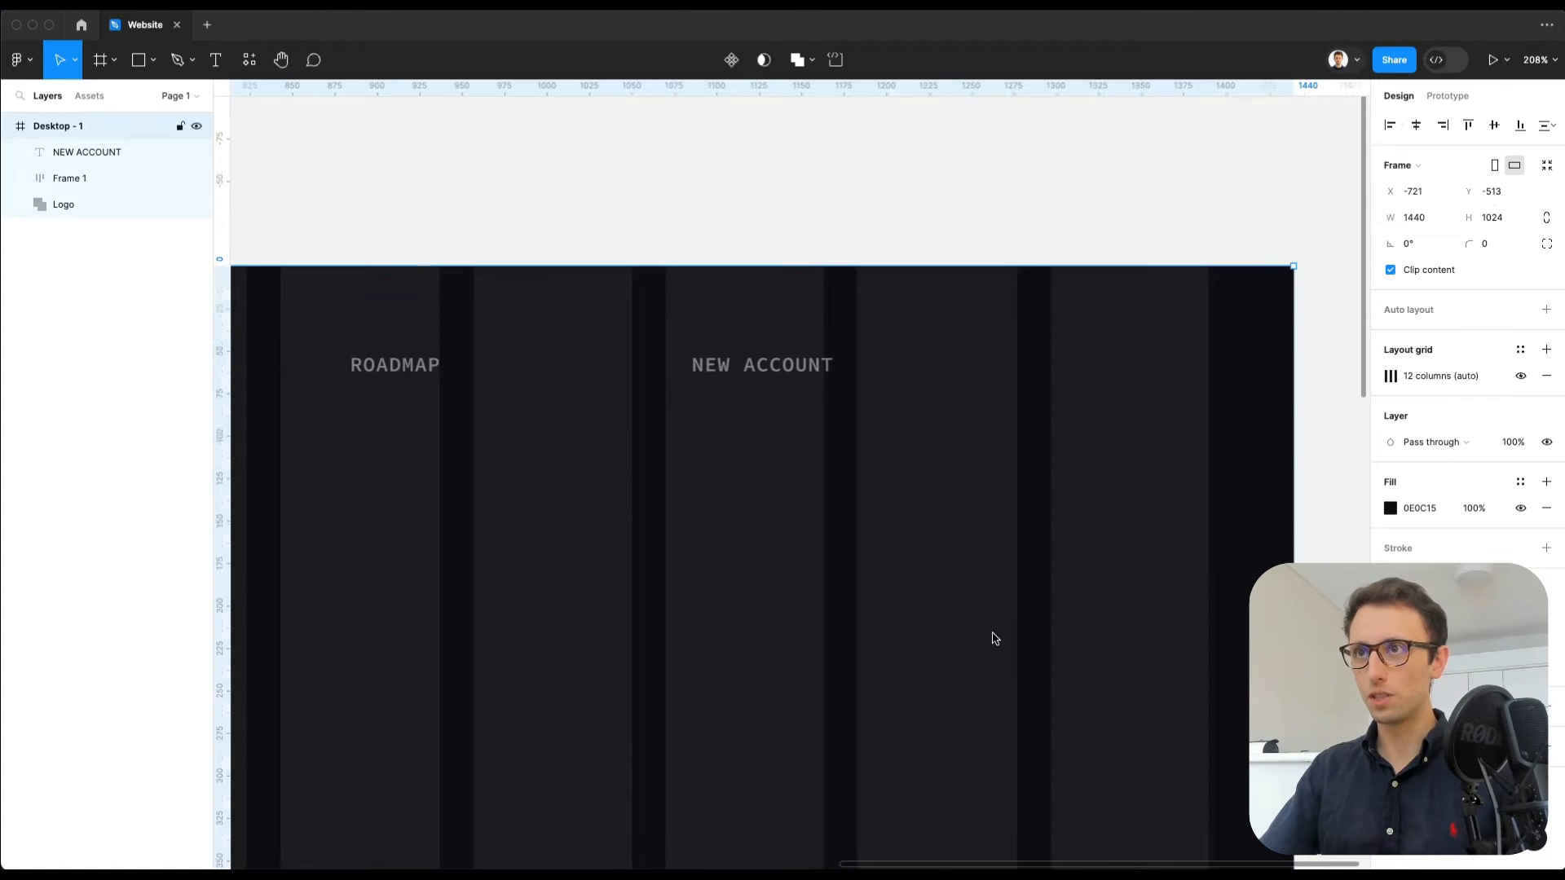
key("Escape")
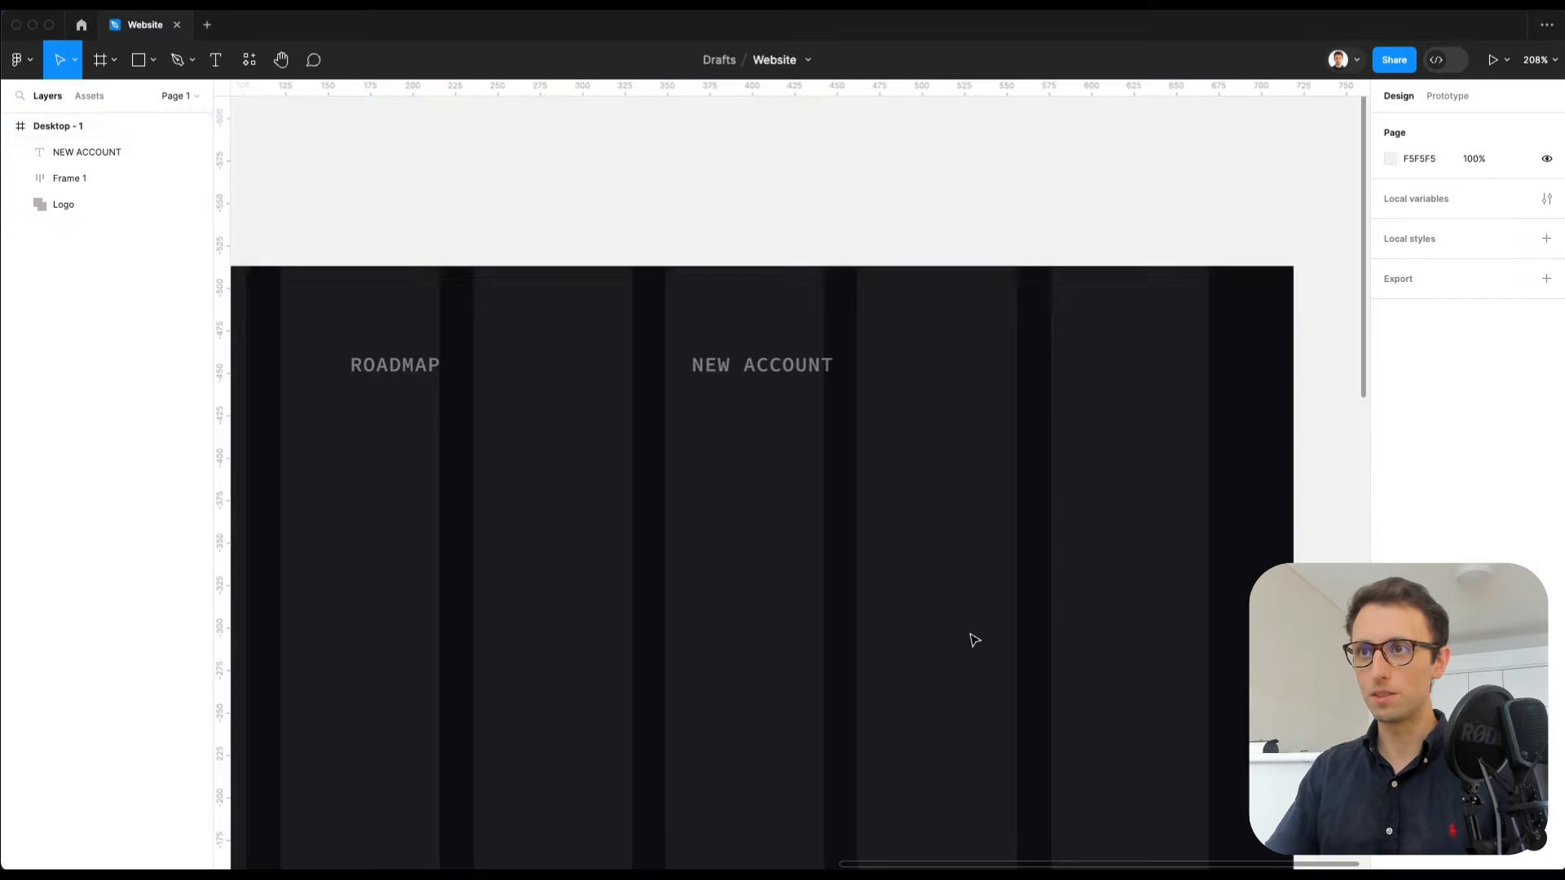
key("super+v")
left_click_drag(872, 486, 962, 538)
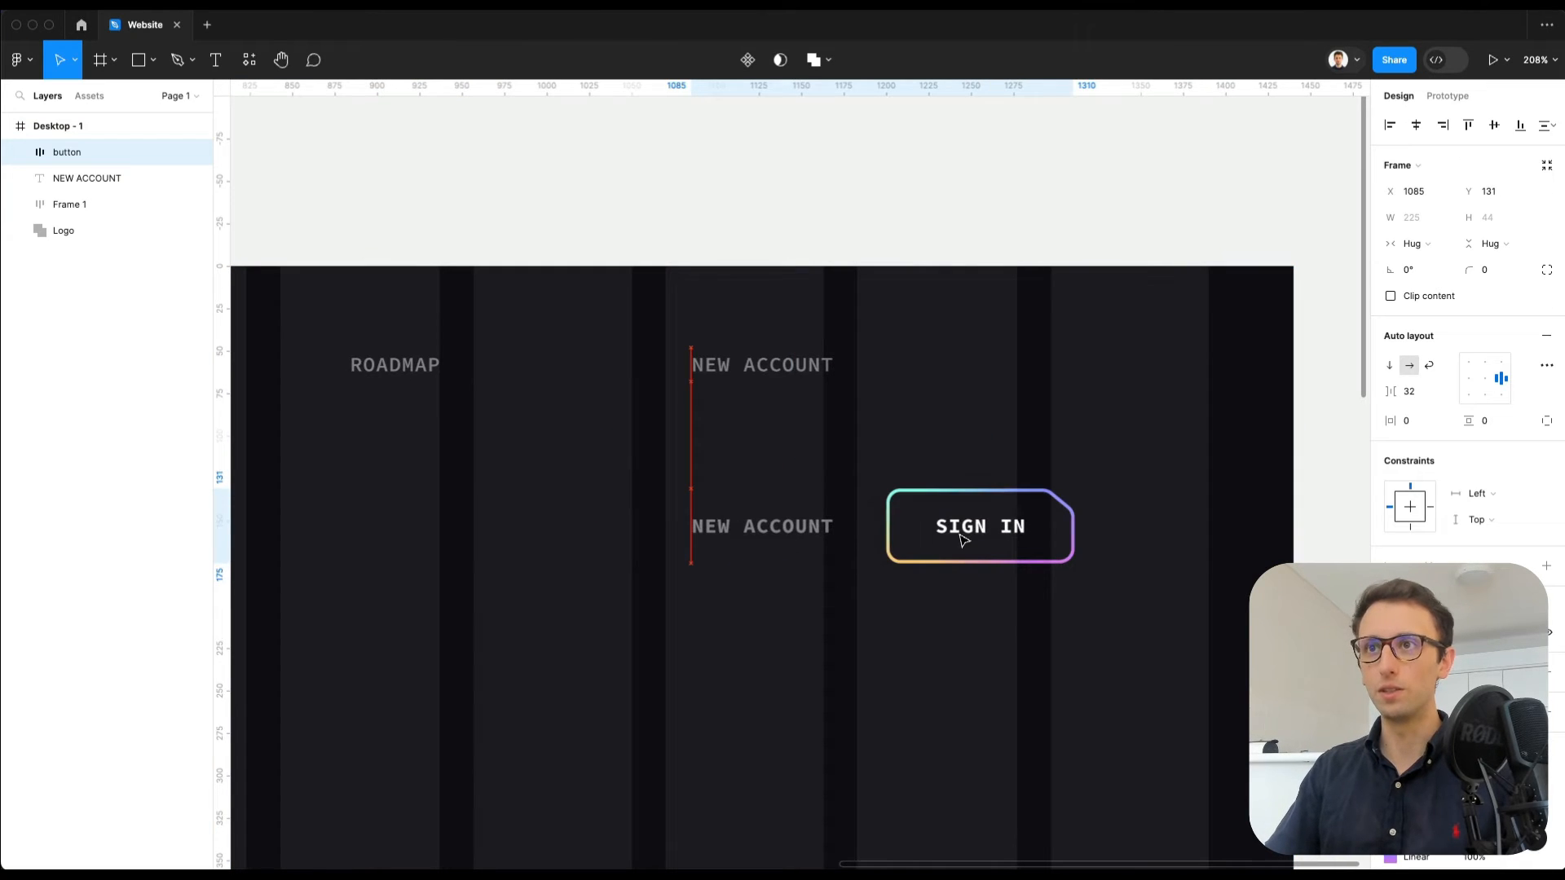
double_click(795, 530)
key("Delete")
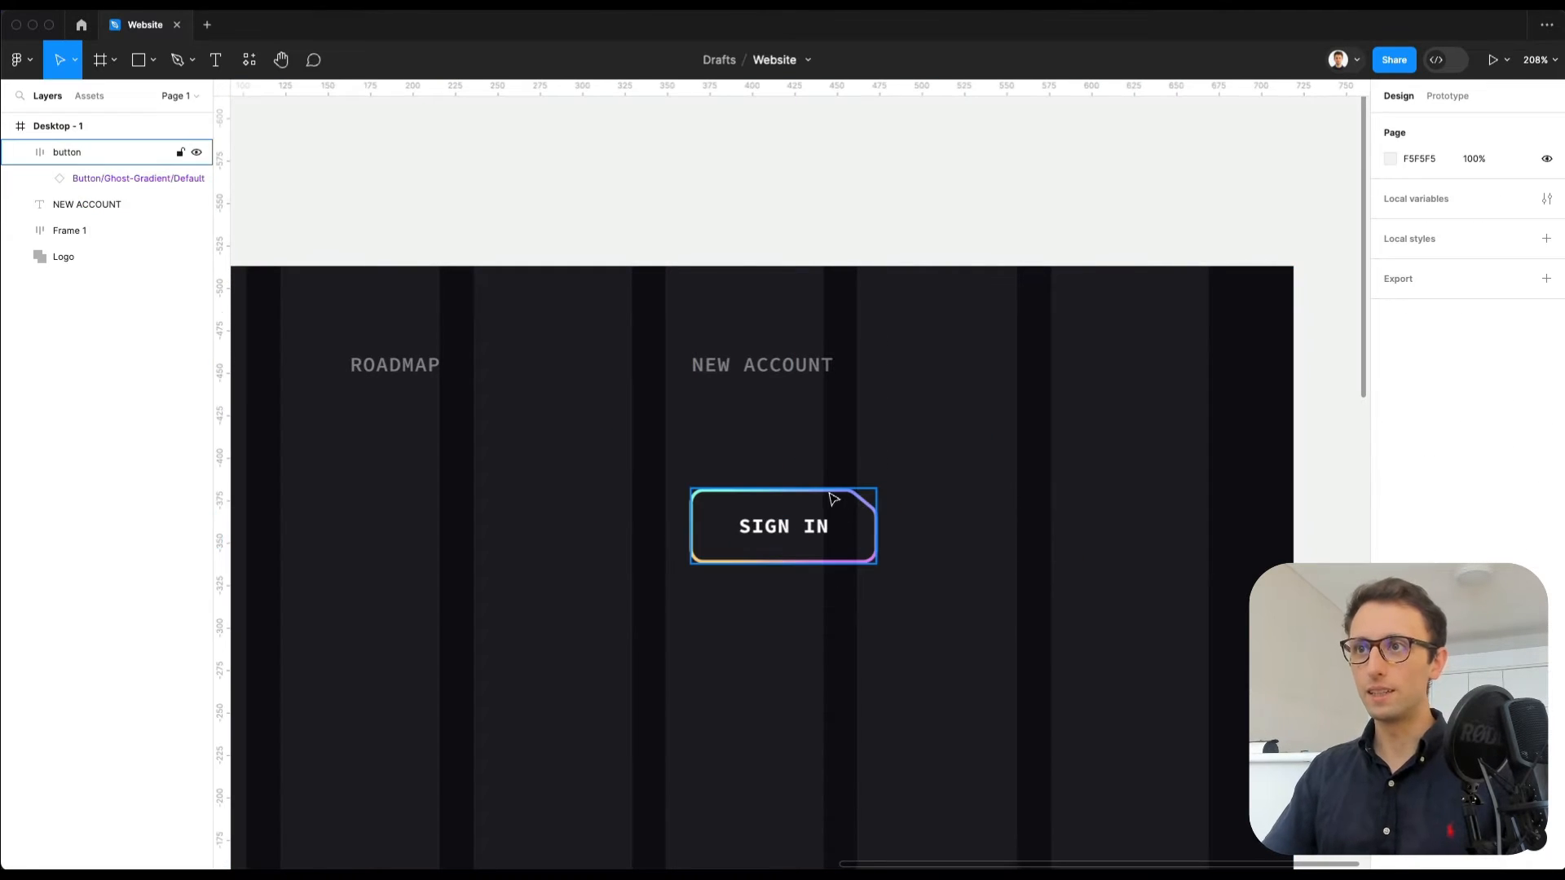
Step: Move the SIGN IN button to about X 1138, Y 99, below and to the right of the NEW ACCOUNT text
left_click(866, 516)
left_click_drag(866, 516, 956, 458)
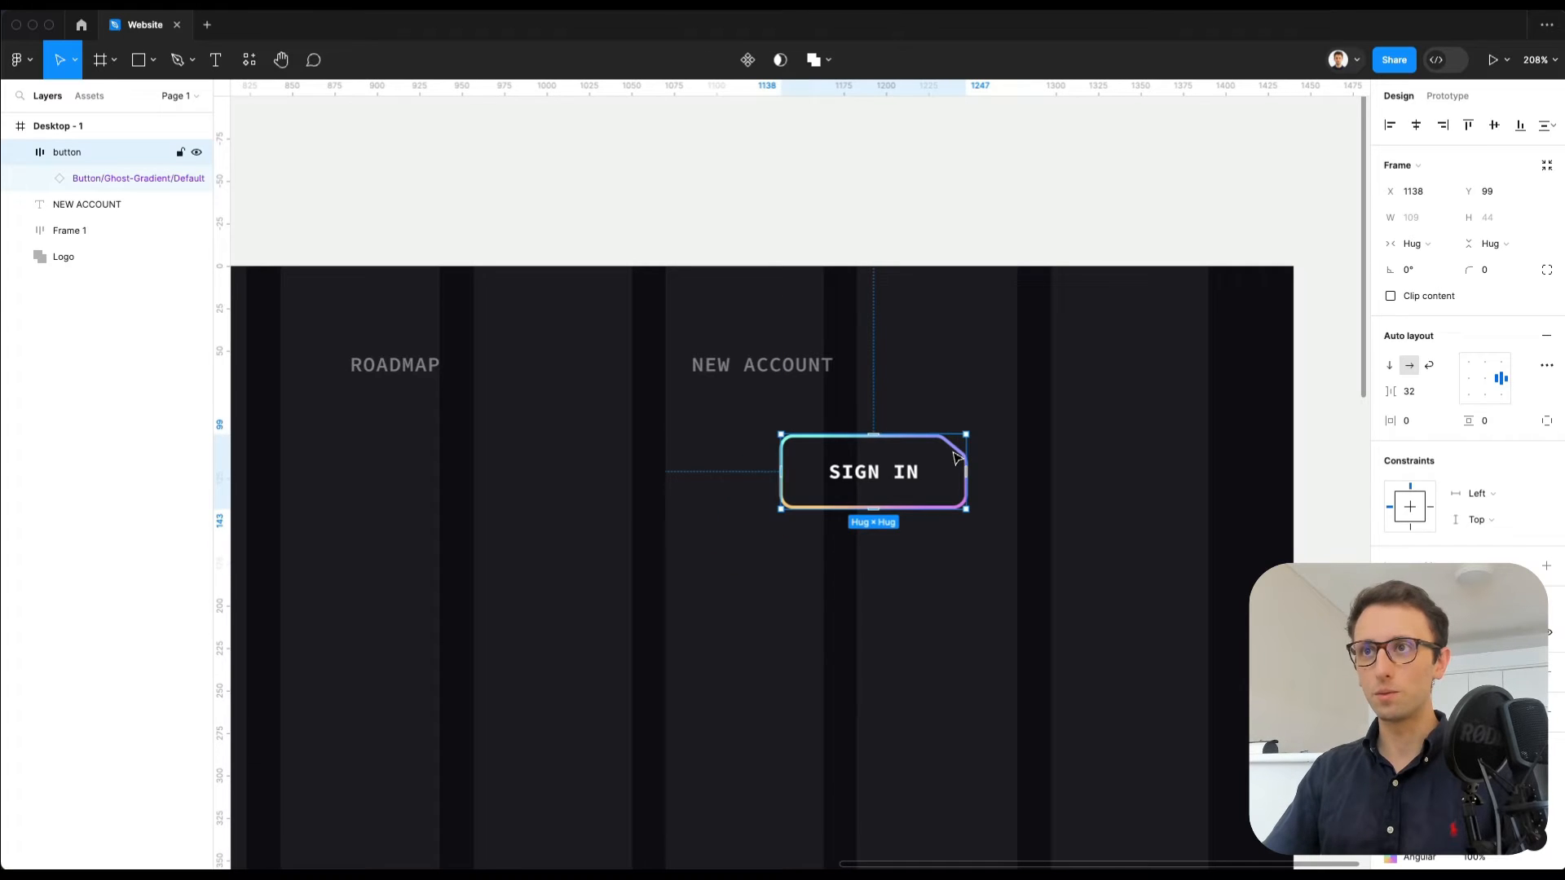
left_click(1082, 407)
Step: Draw a rectangle about 116 × 42 to the right of the NEW ACCOUNT text and set its corner radius to 10
scroll(1049, 422, "up", 3)
scroll(1050, 423, "up", 1)
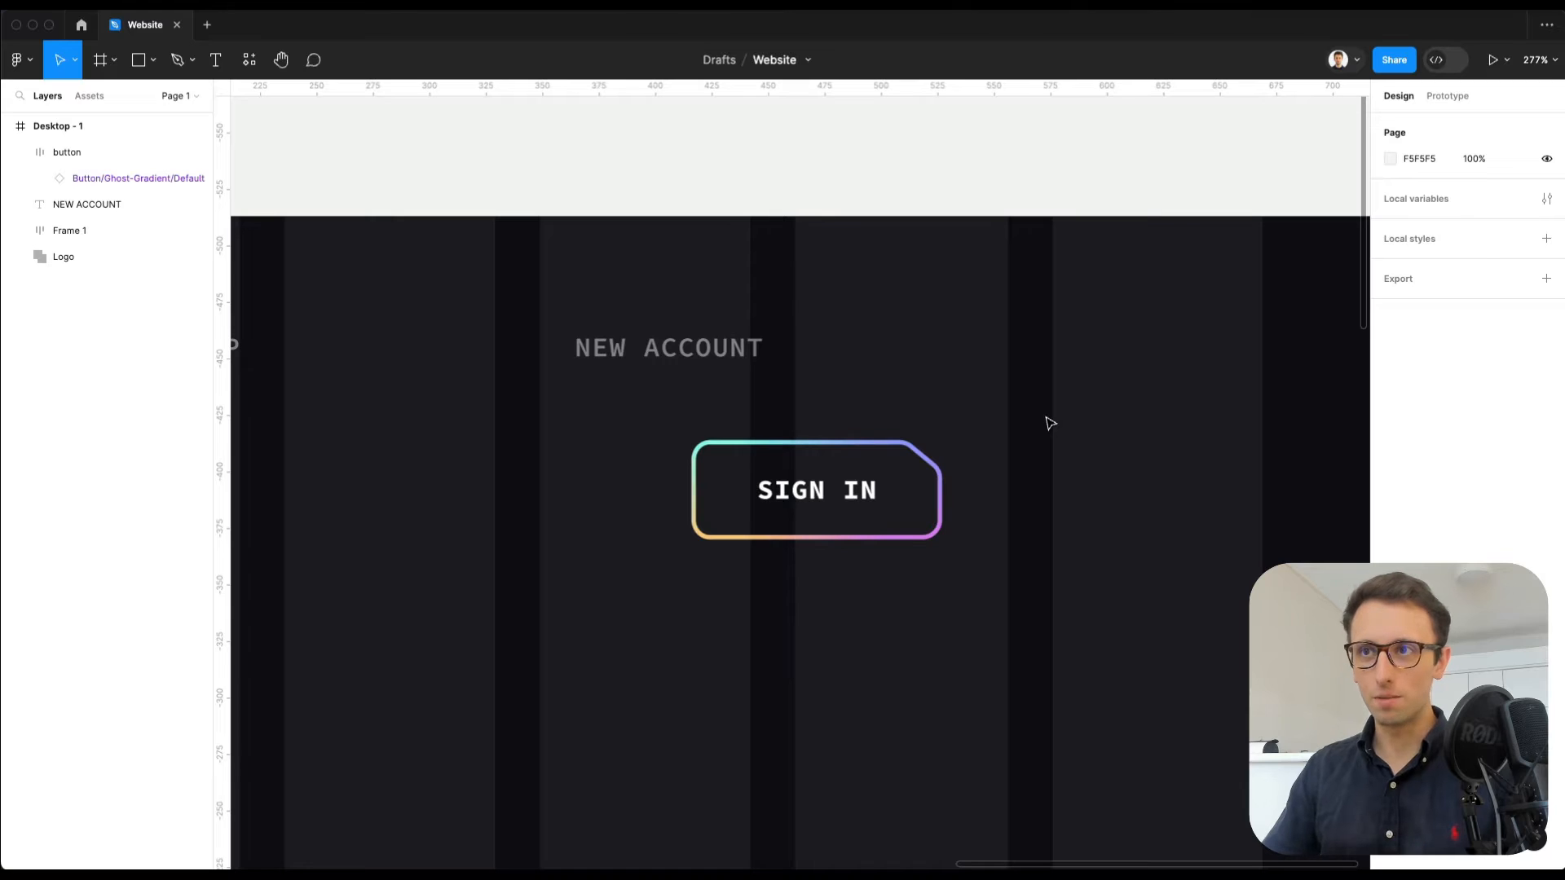
scroll(1023, 419, "up", 1)
key("r")
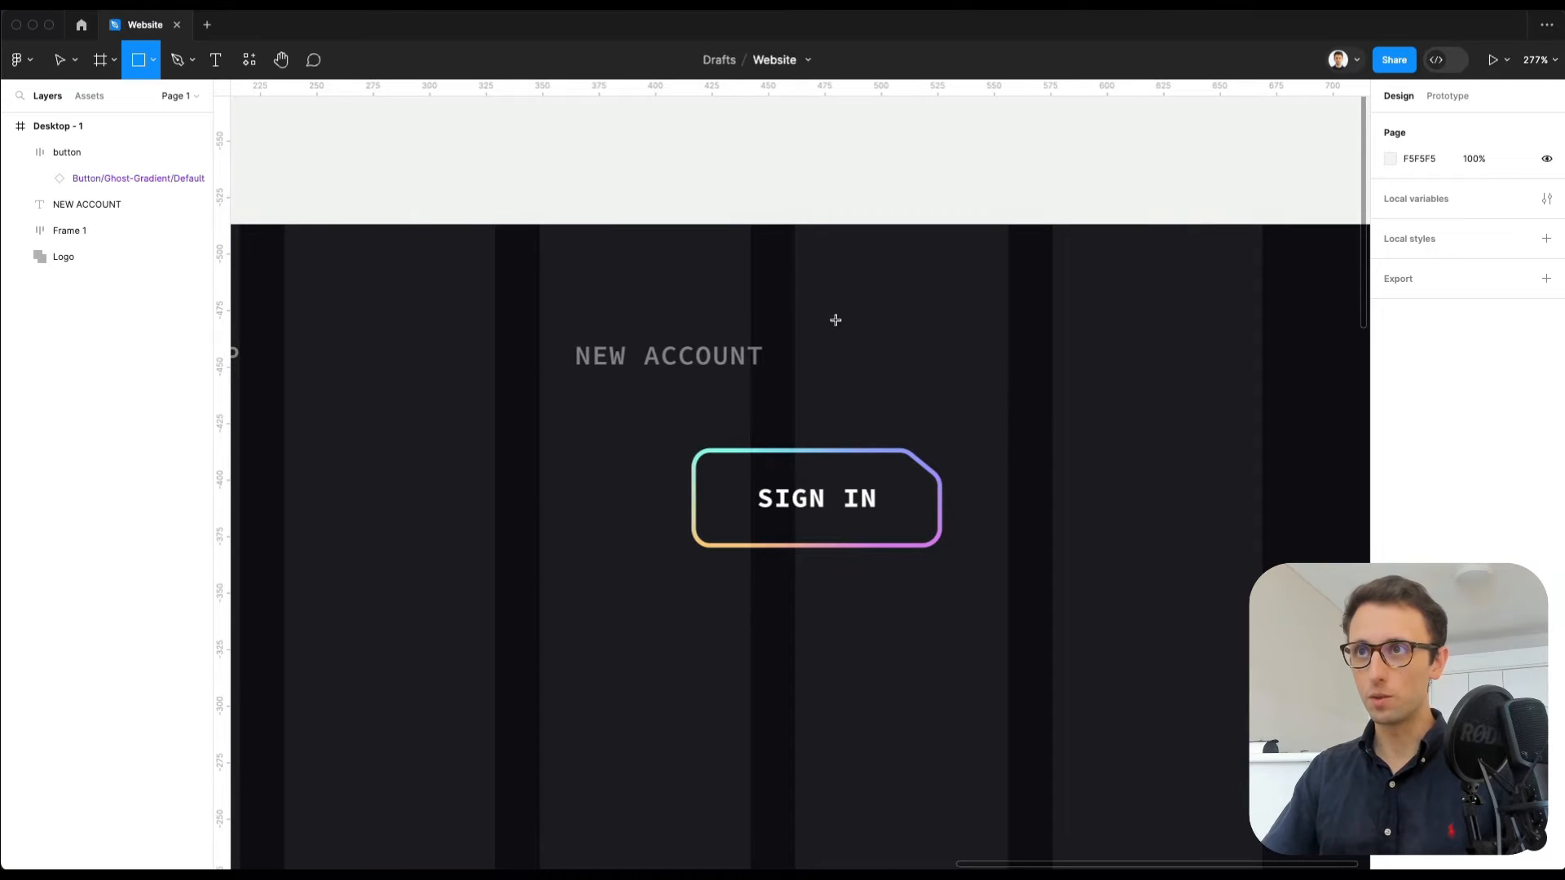
left_click_drag(836, 310, 1099, 406)
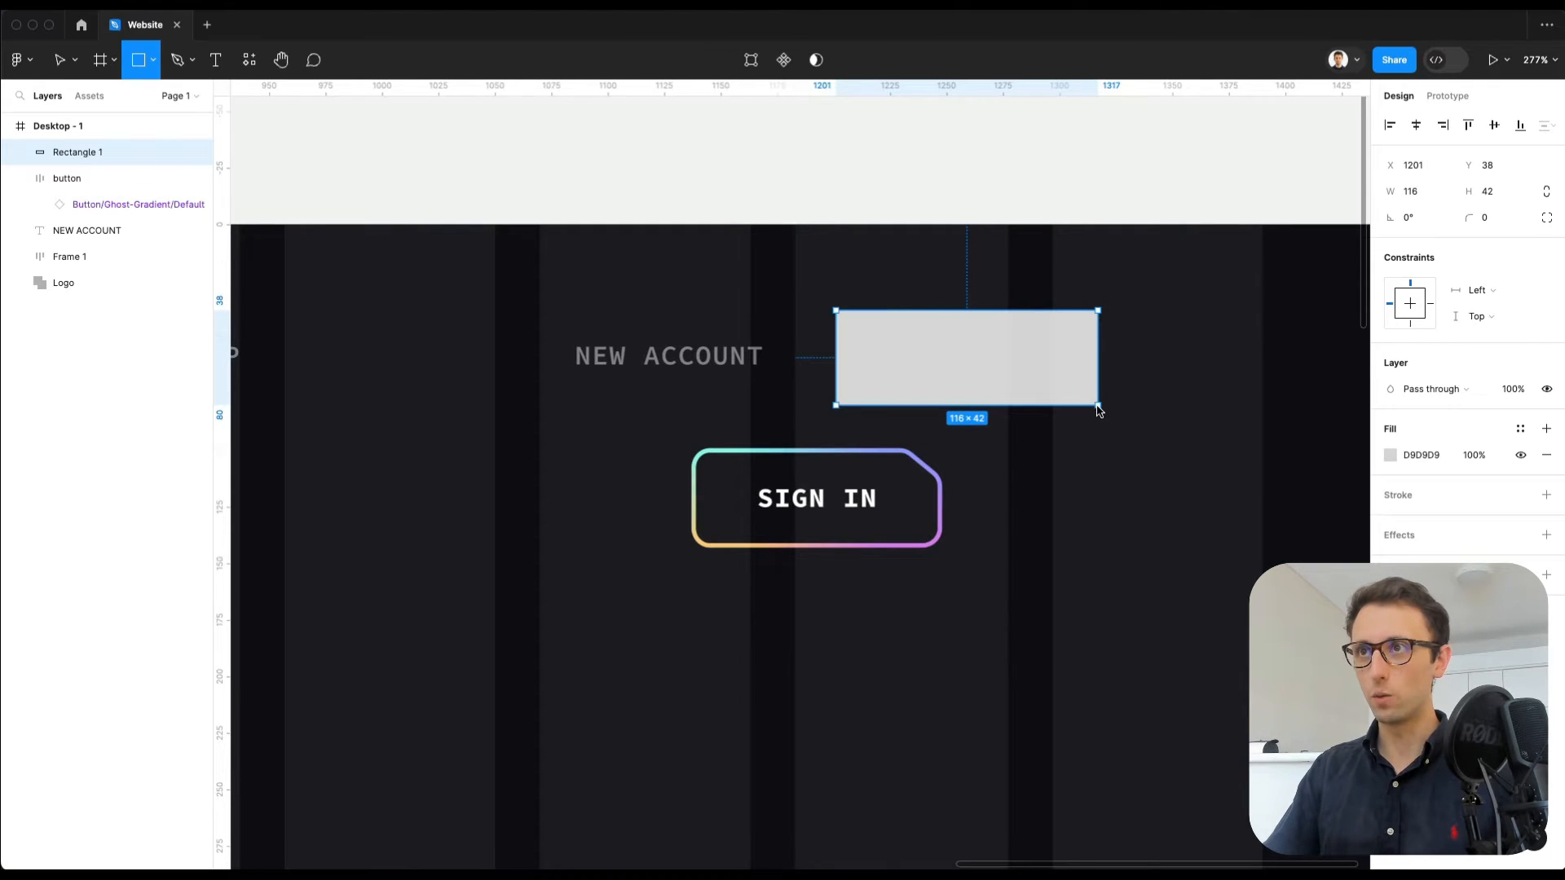
left_click(1477, 219)
type("10")
key("Return")
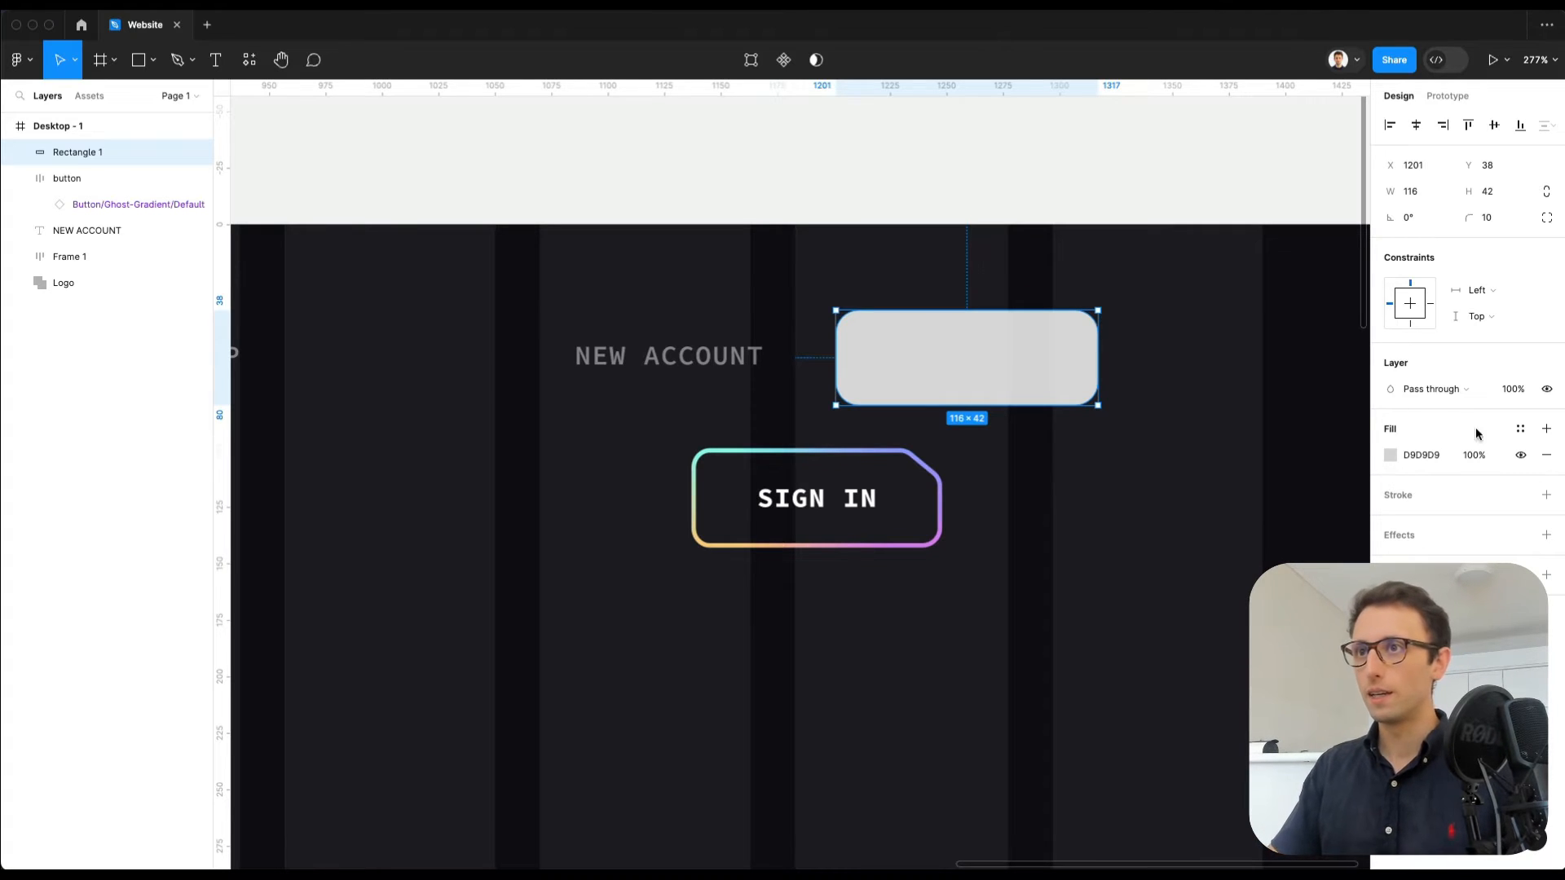
Step: Remove the rectangle's fill and give it a white FFFFFF inside stroke with a weight of 3
left_click(1392, 456)
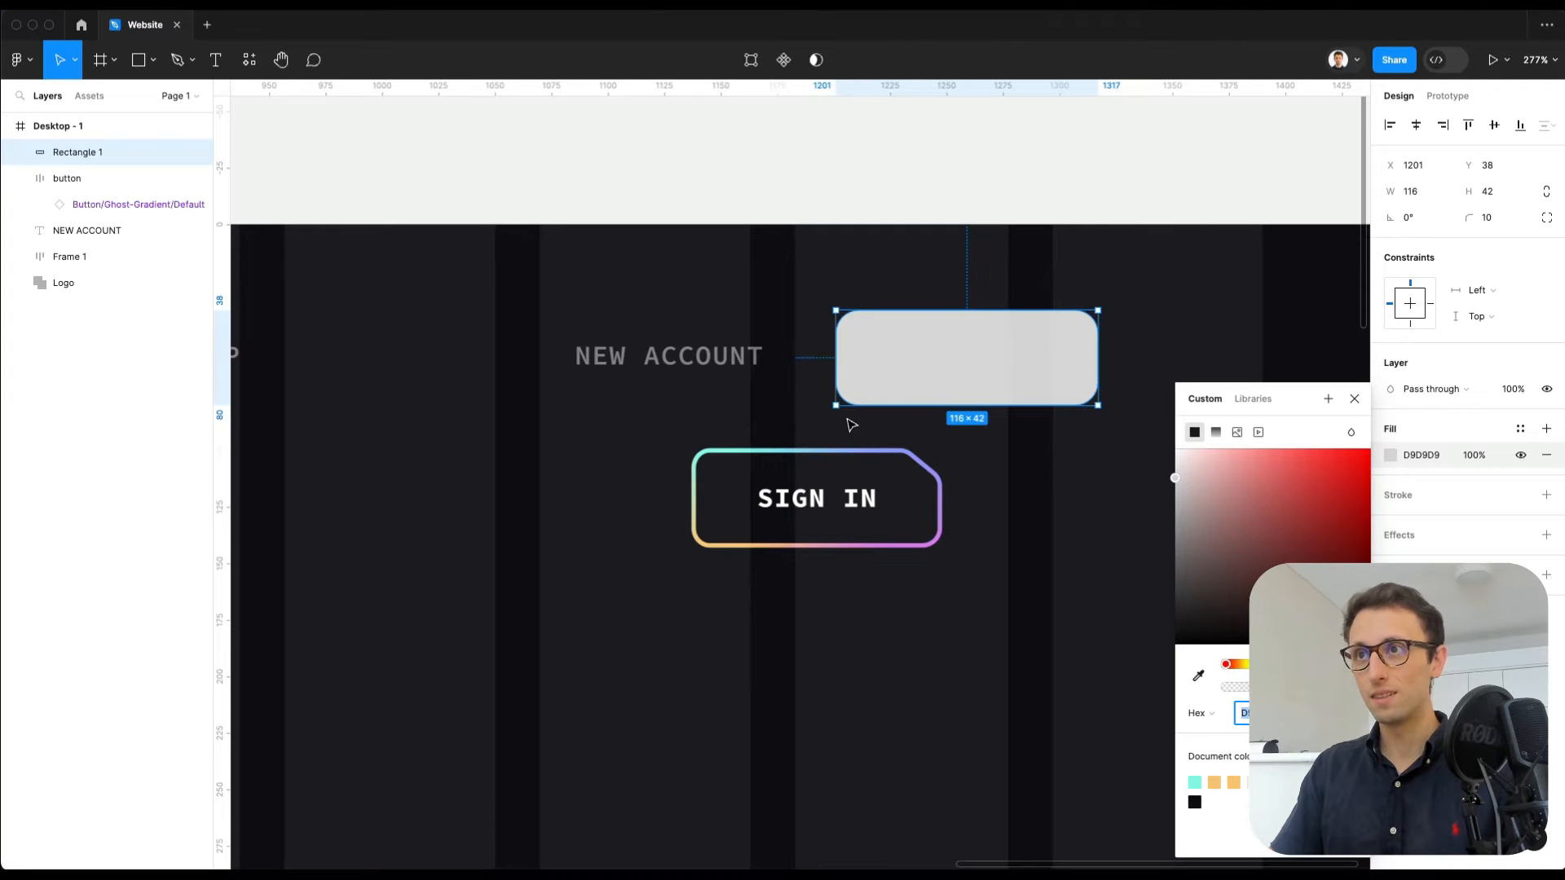
left_click(1546, 455)
left_click(1416, 468)
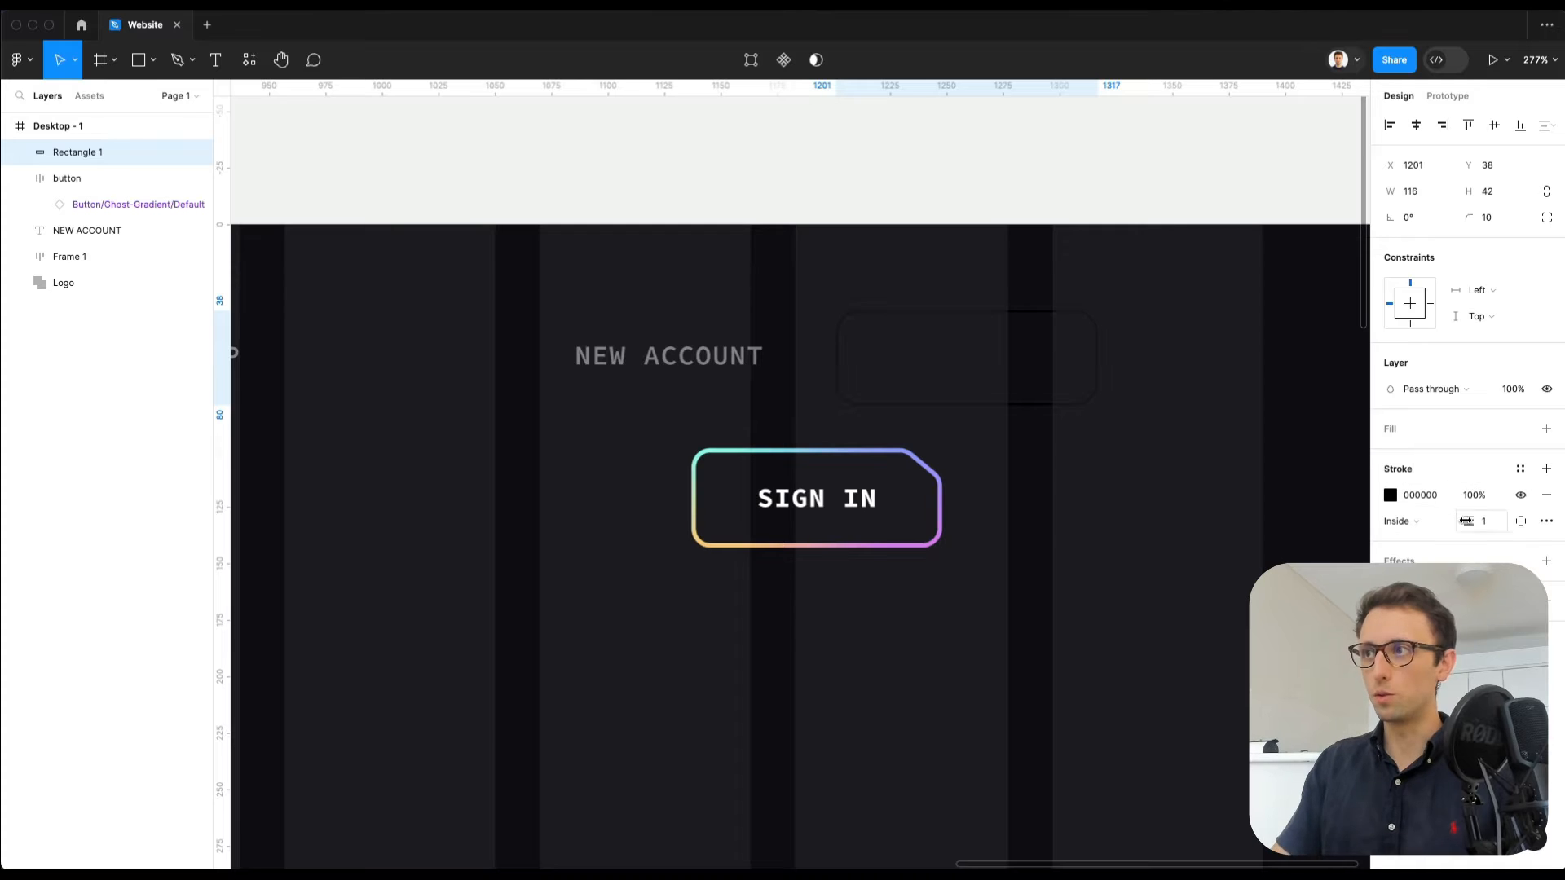
left_click(1487, 523)
type("5")
key("Return")
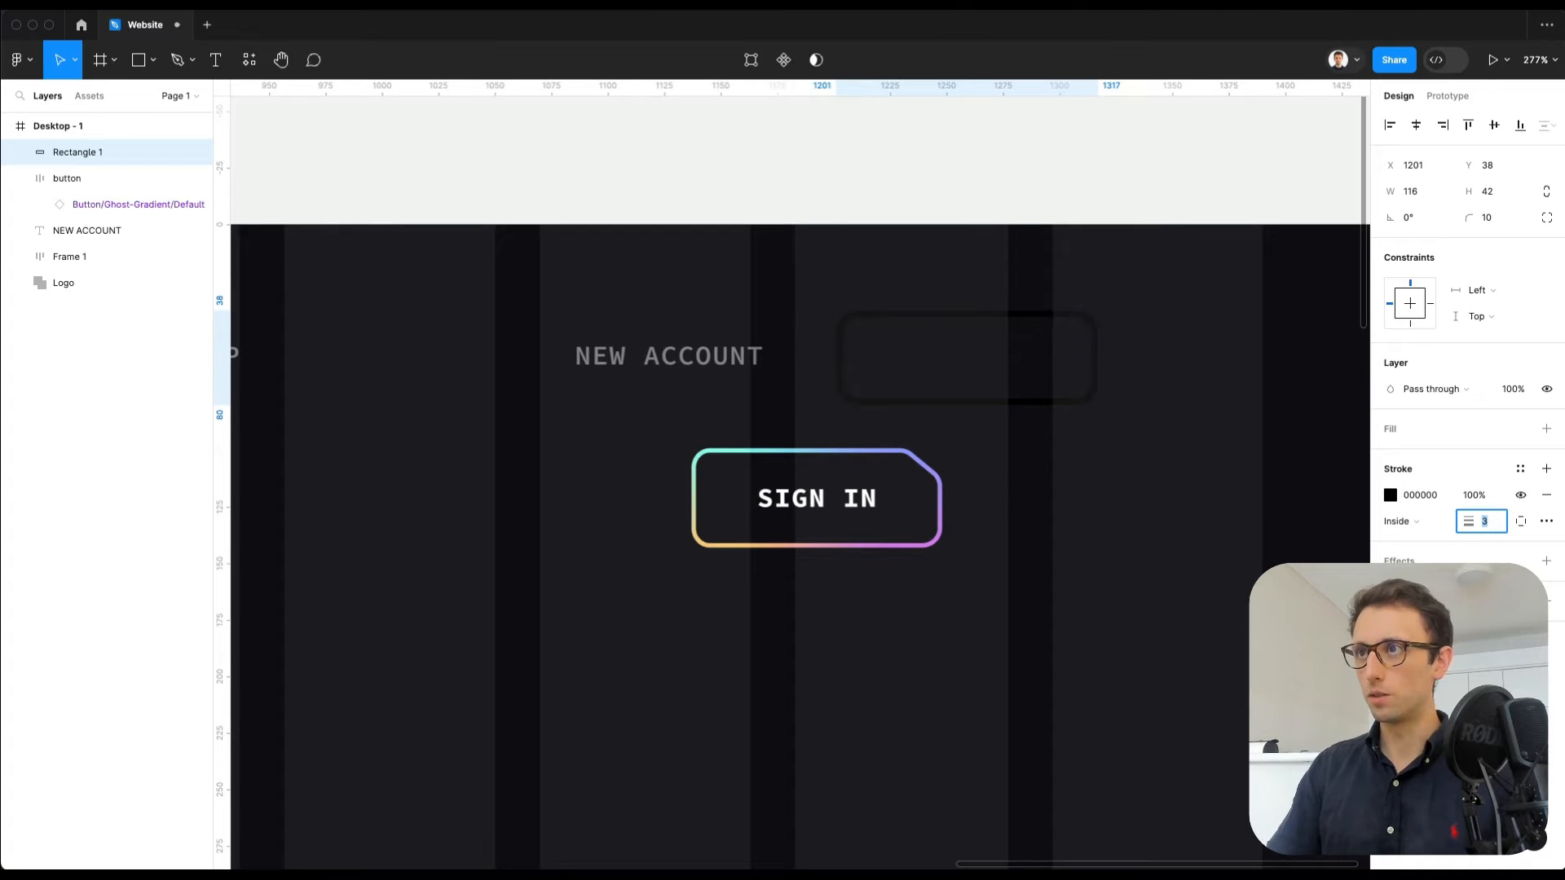
left_click(1391, 495)
left_click_drag(1268, 497, 994, 354)
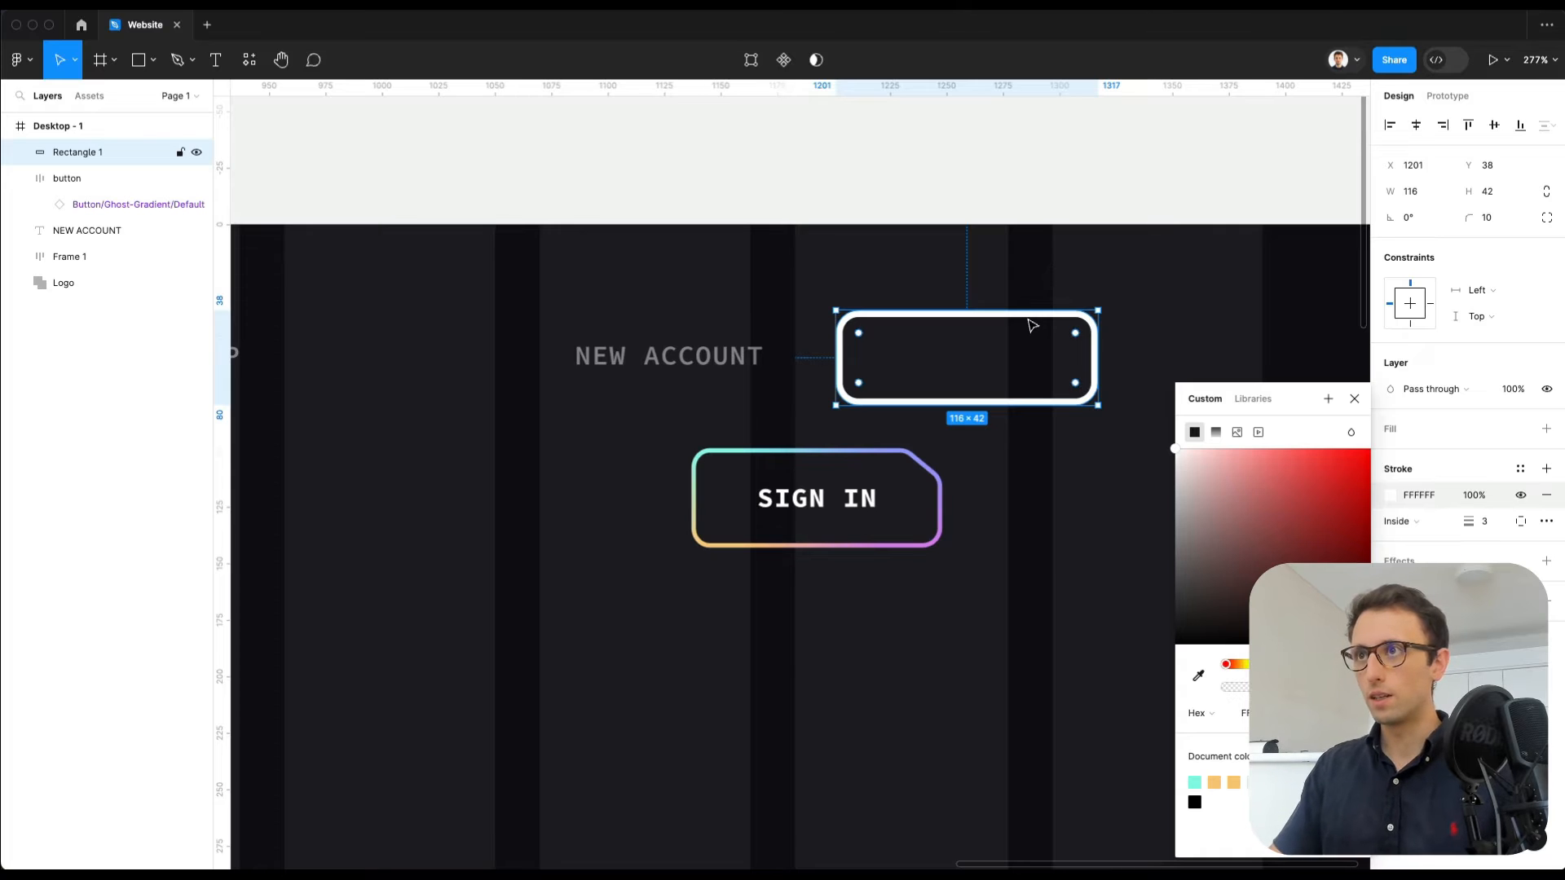
Step: Edit the rectangle's vector points, adding one on the upper edge at X 1287.5 and one on the right edge at Y 59
double_click(1031, 326)
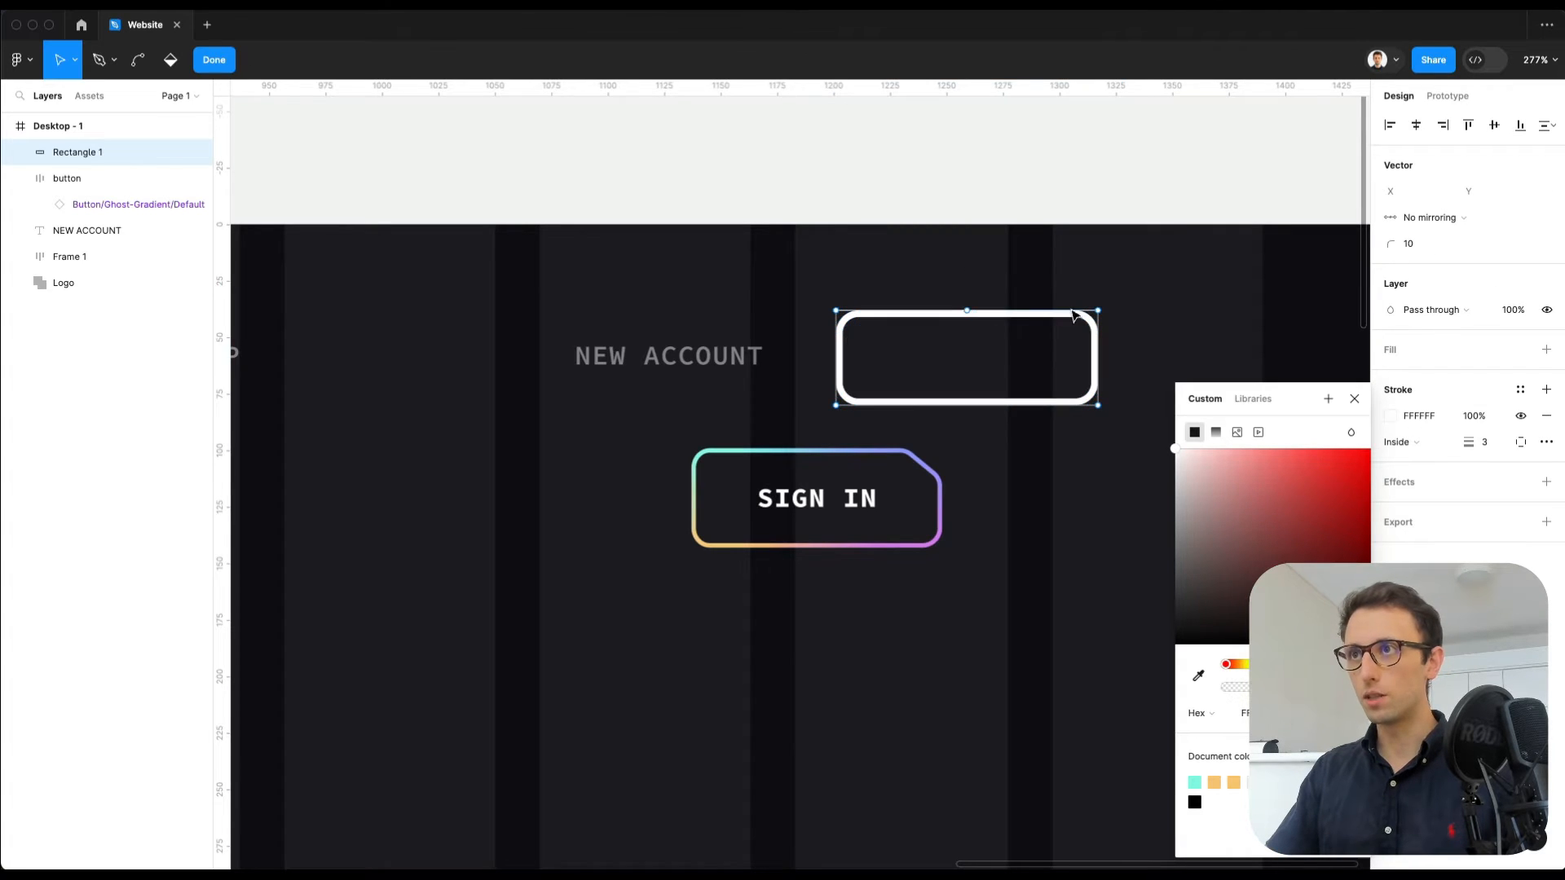
scroll(1037, 321, "up", 3)
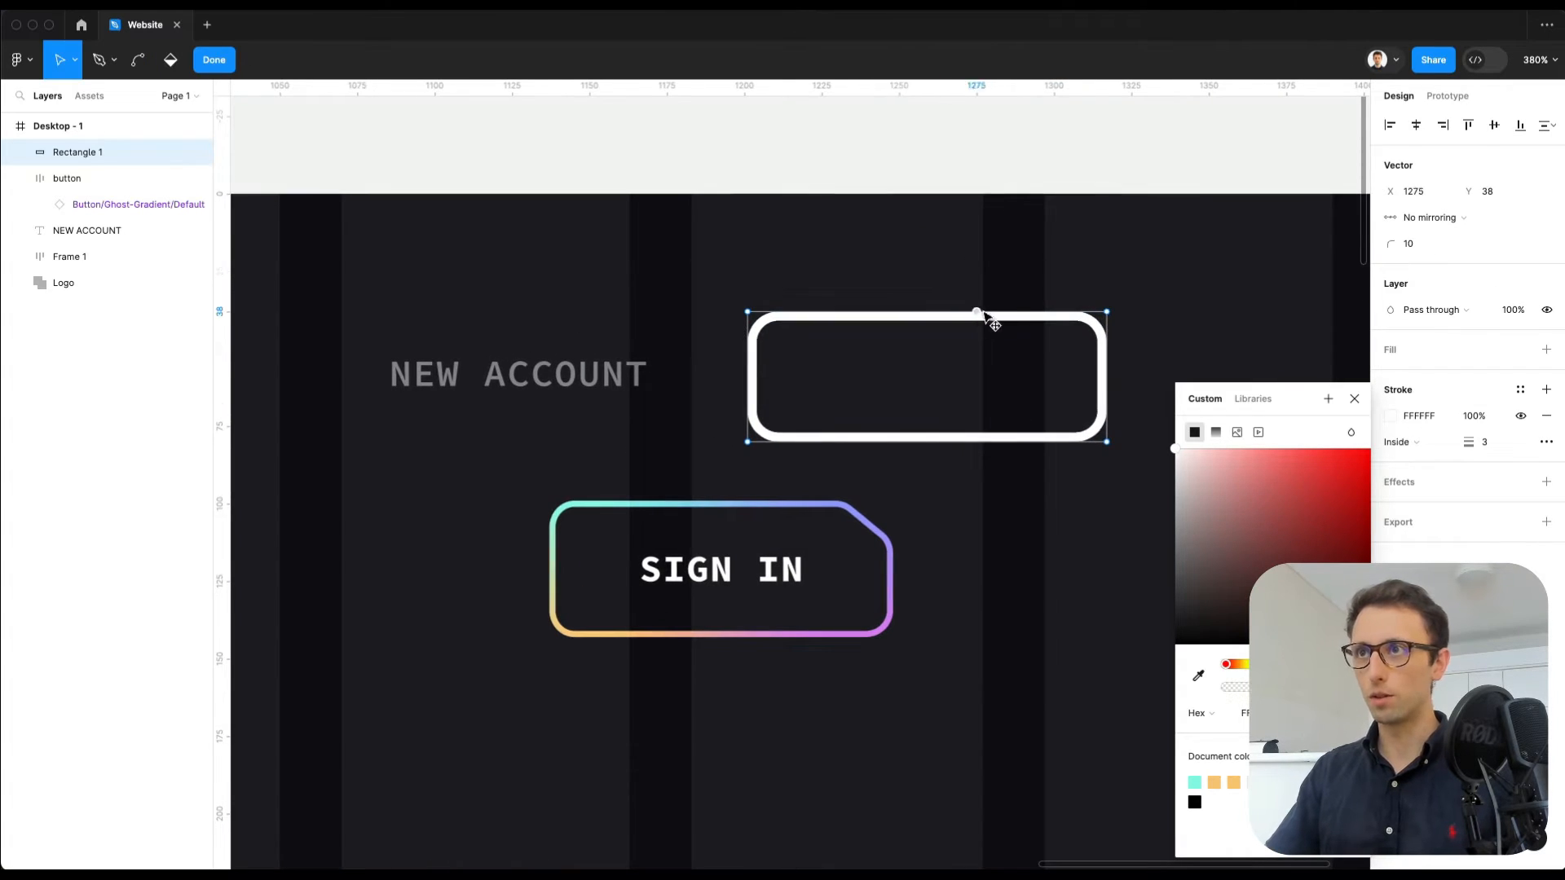
left_click(1014, 312)
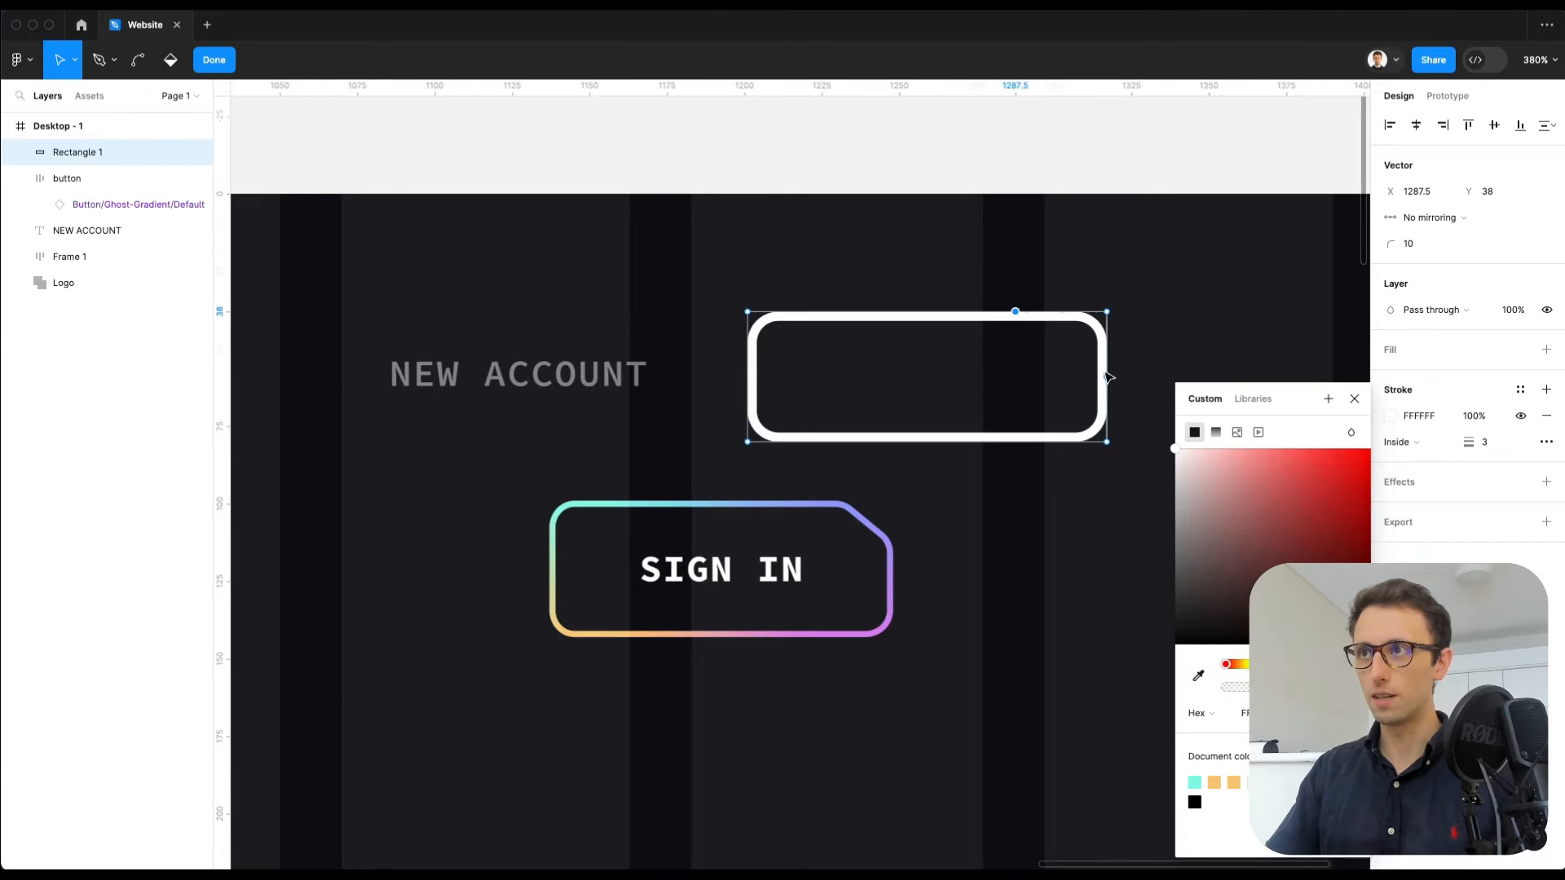
left_click(1106, 378)
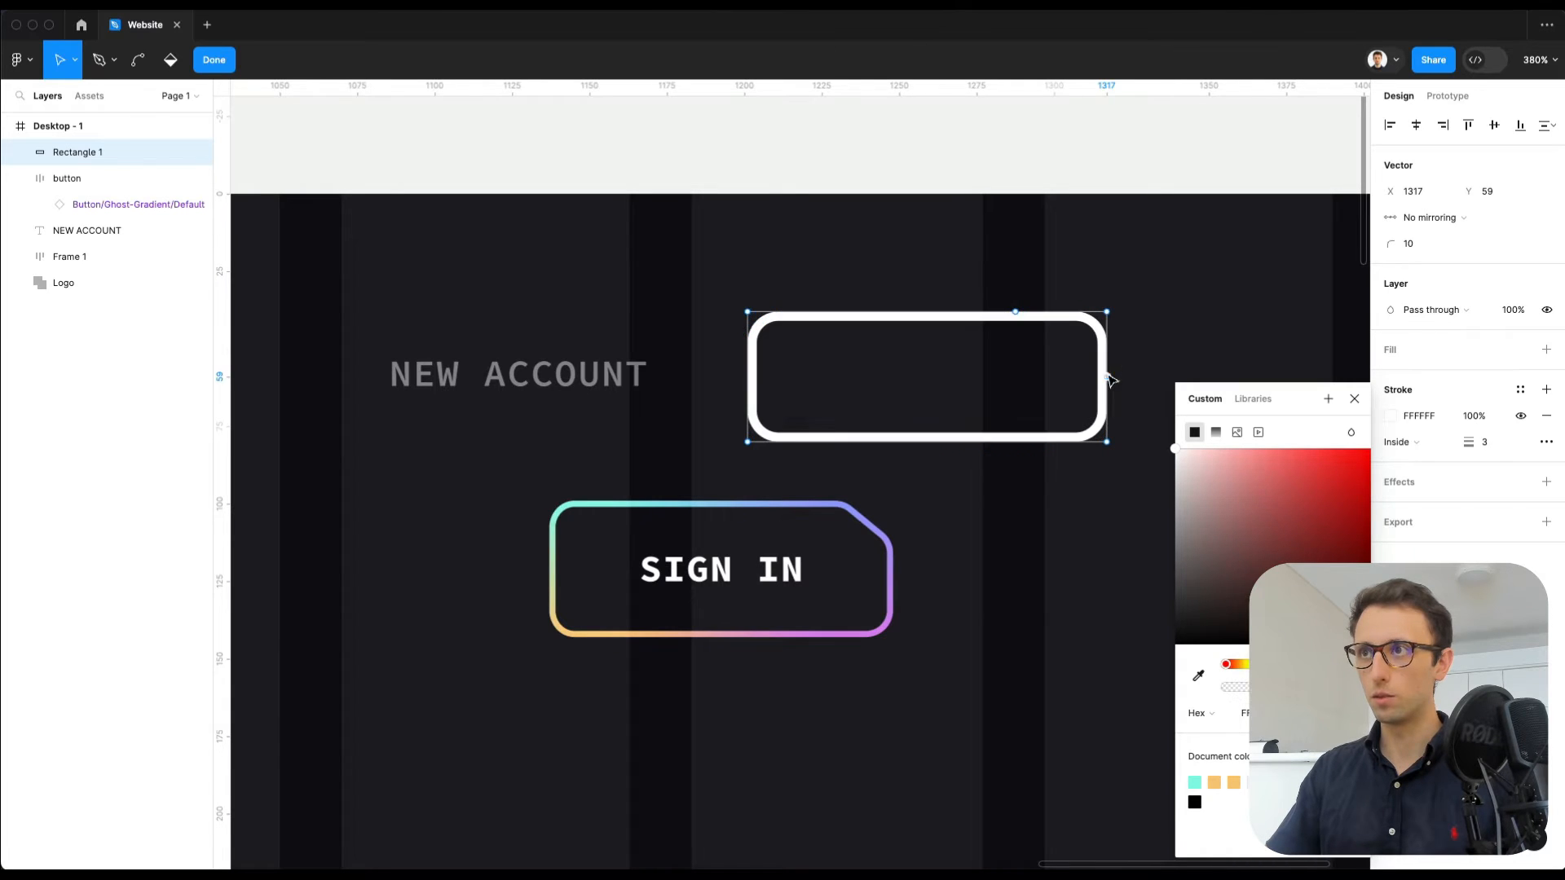
Step: Try a corner radius of 109 on the rectangle's upper-right corner point, and undo it
left_click(1107, 312)
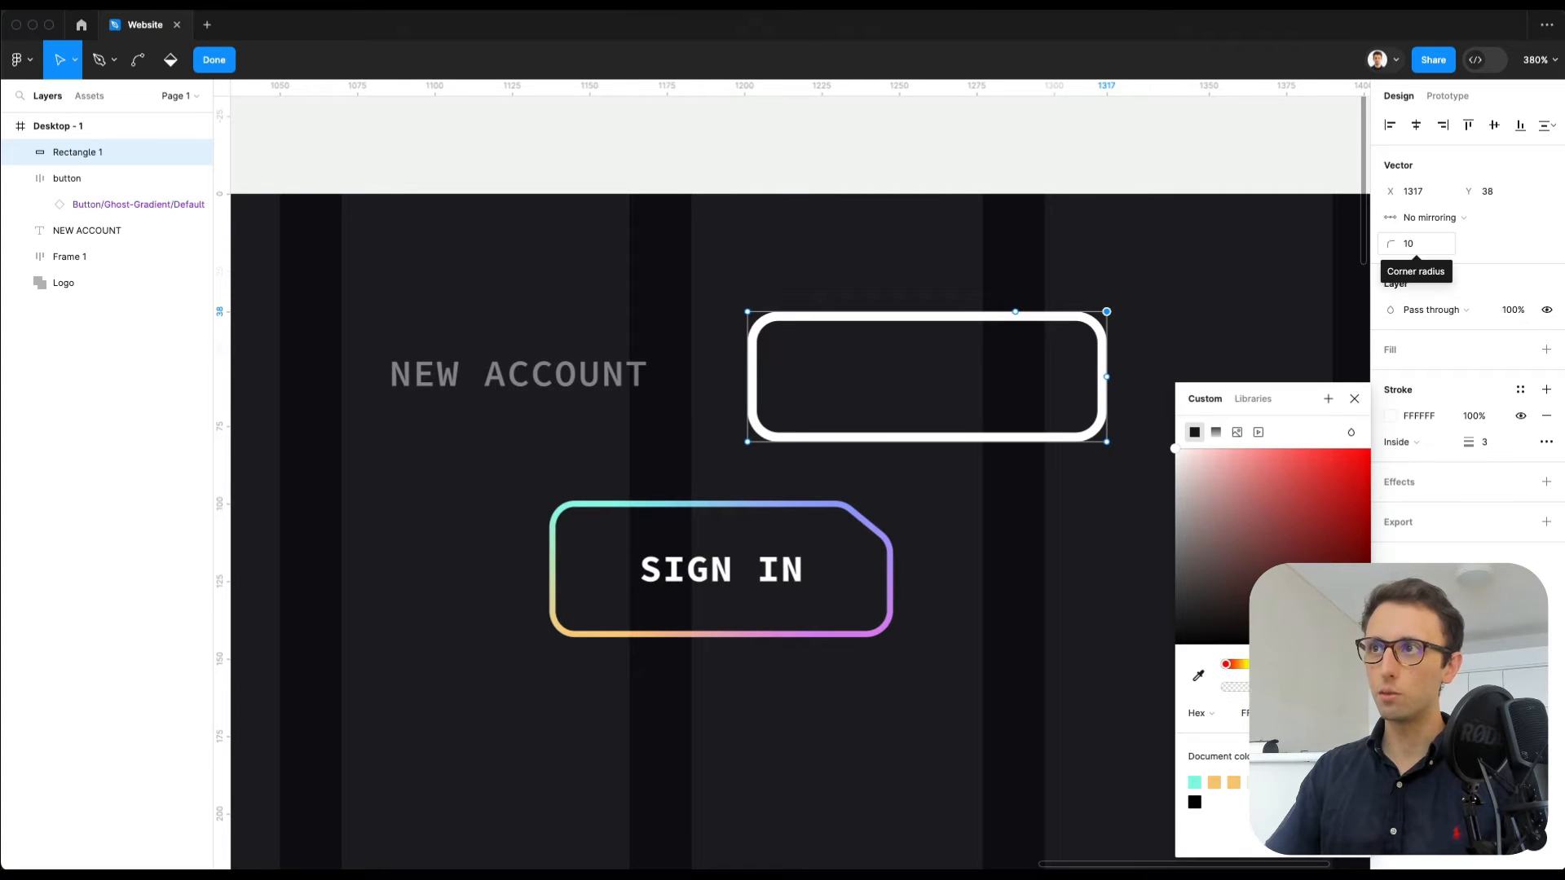
left_click(1419, 244)
type("109")
key("Return")
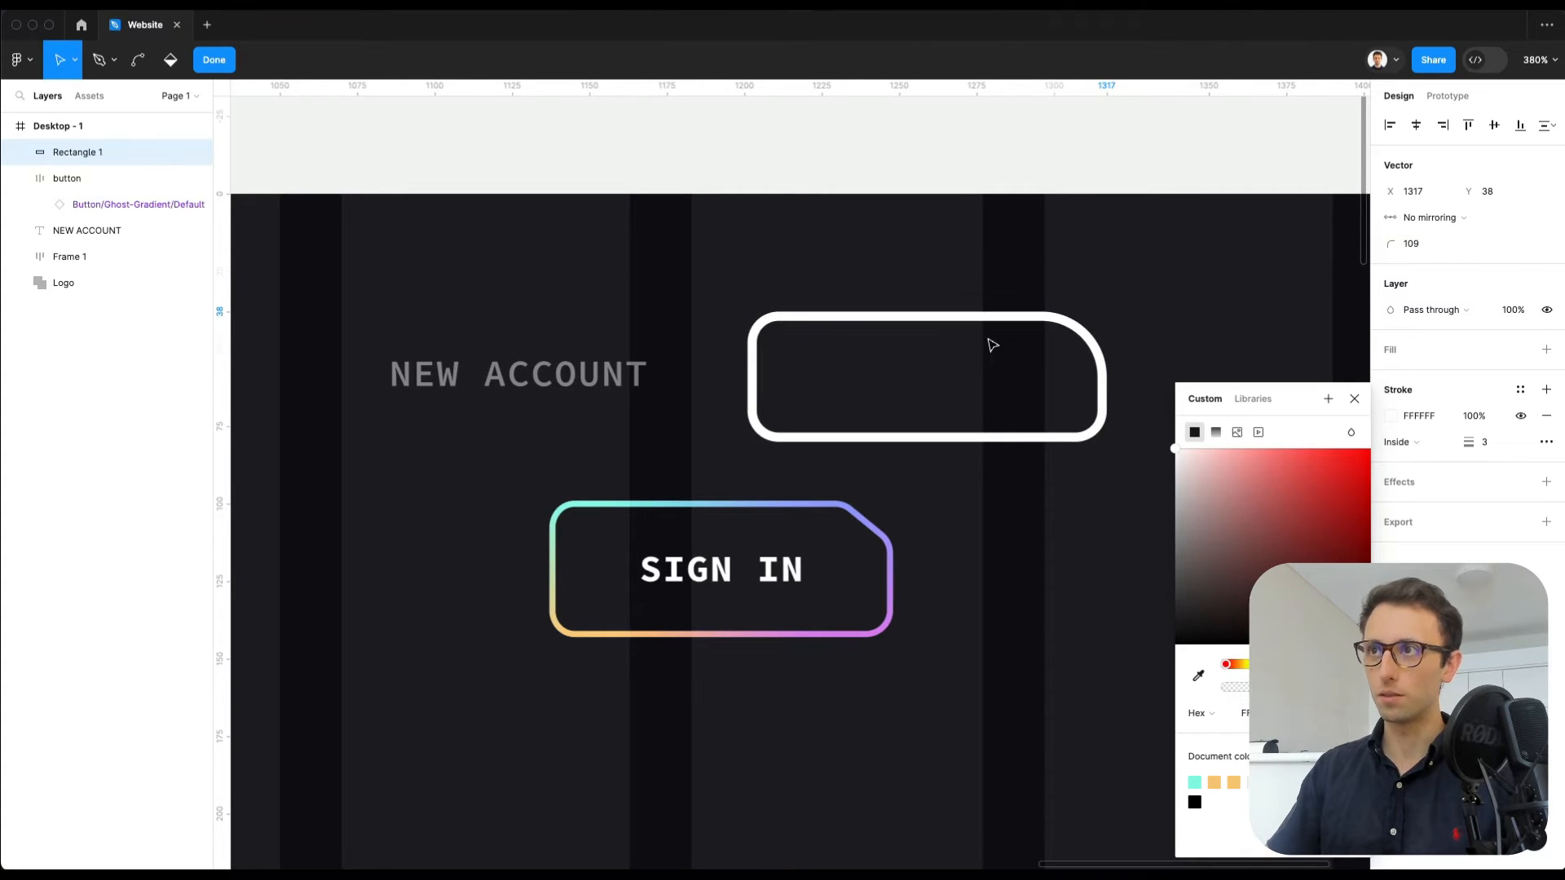
key("super+z")
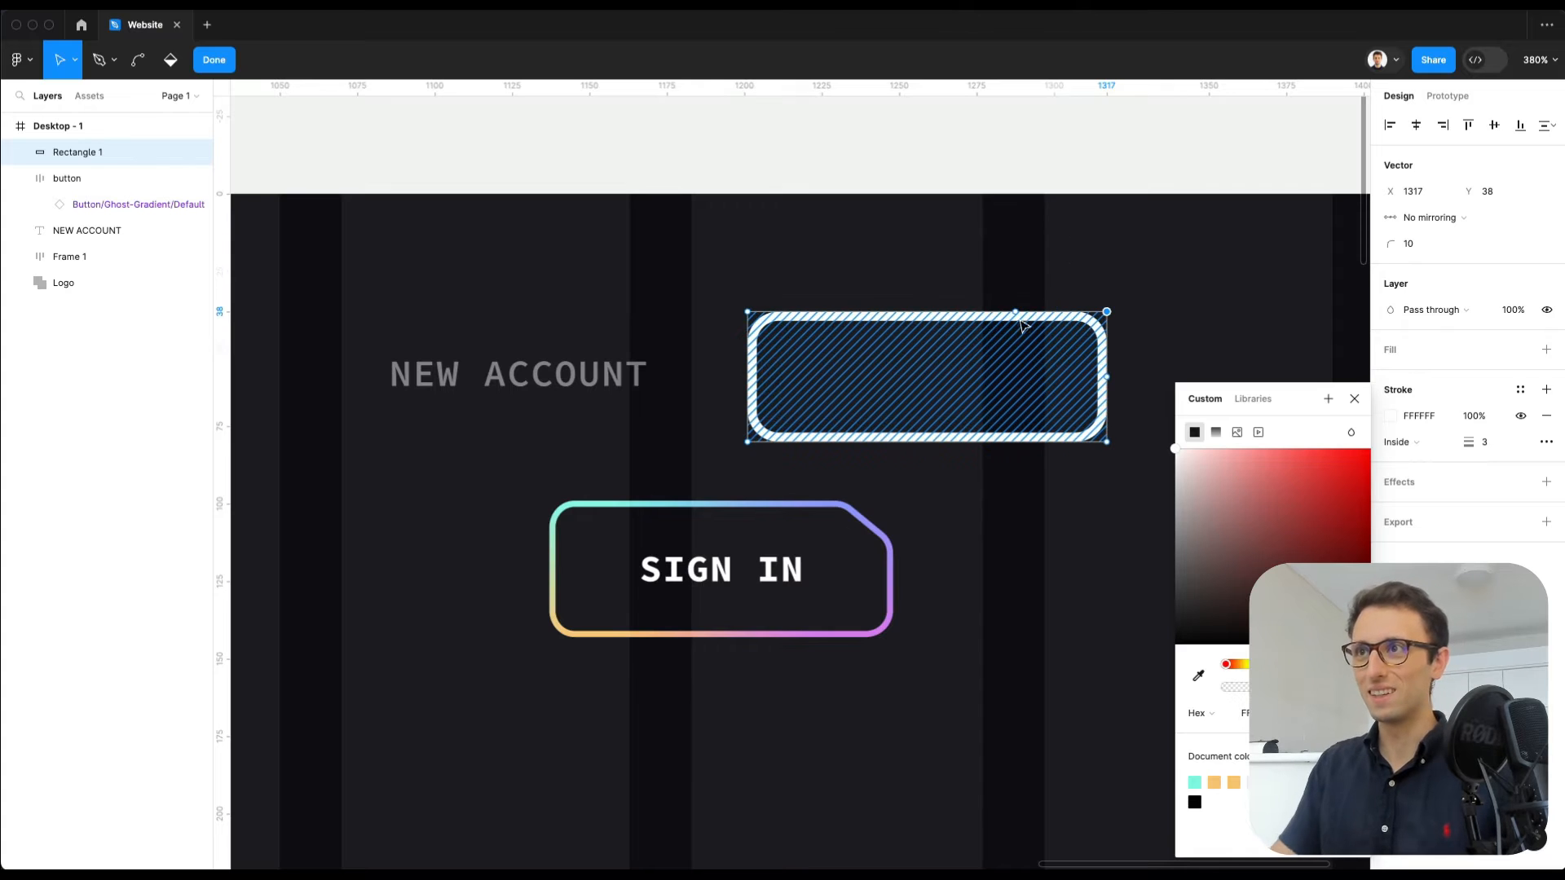
Step: Try moving the rectangle's upper-right corner point inward to X 1303.5, Y 49.5, and undo the move
left_click(1016, 312)
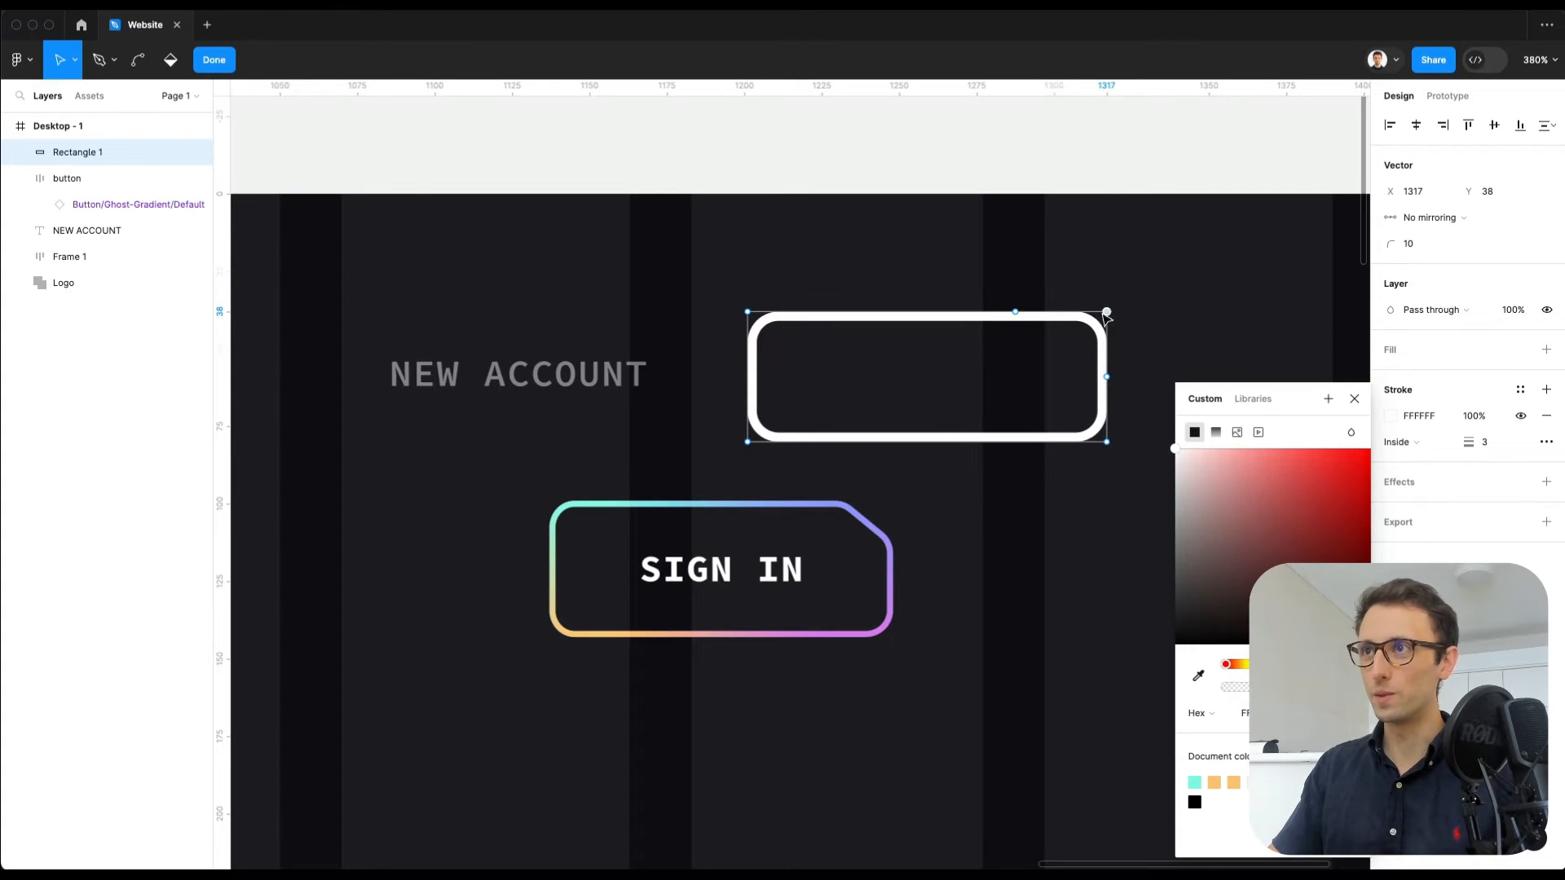
left_click_drag(1107, 313, 1066, 346)
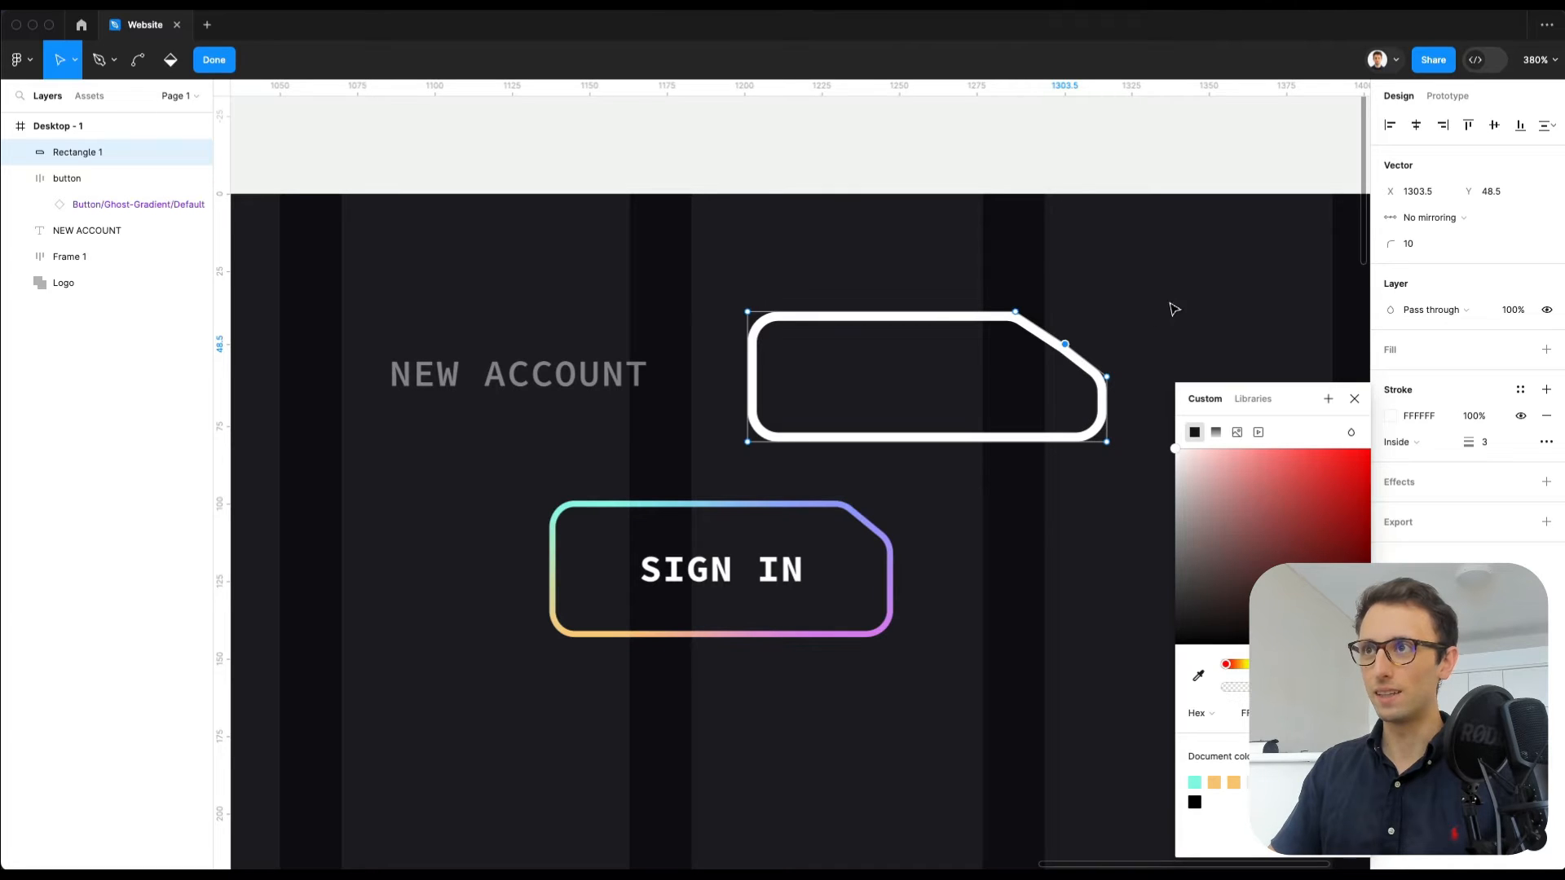
key("Down")
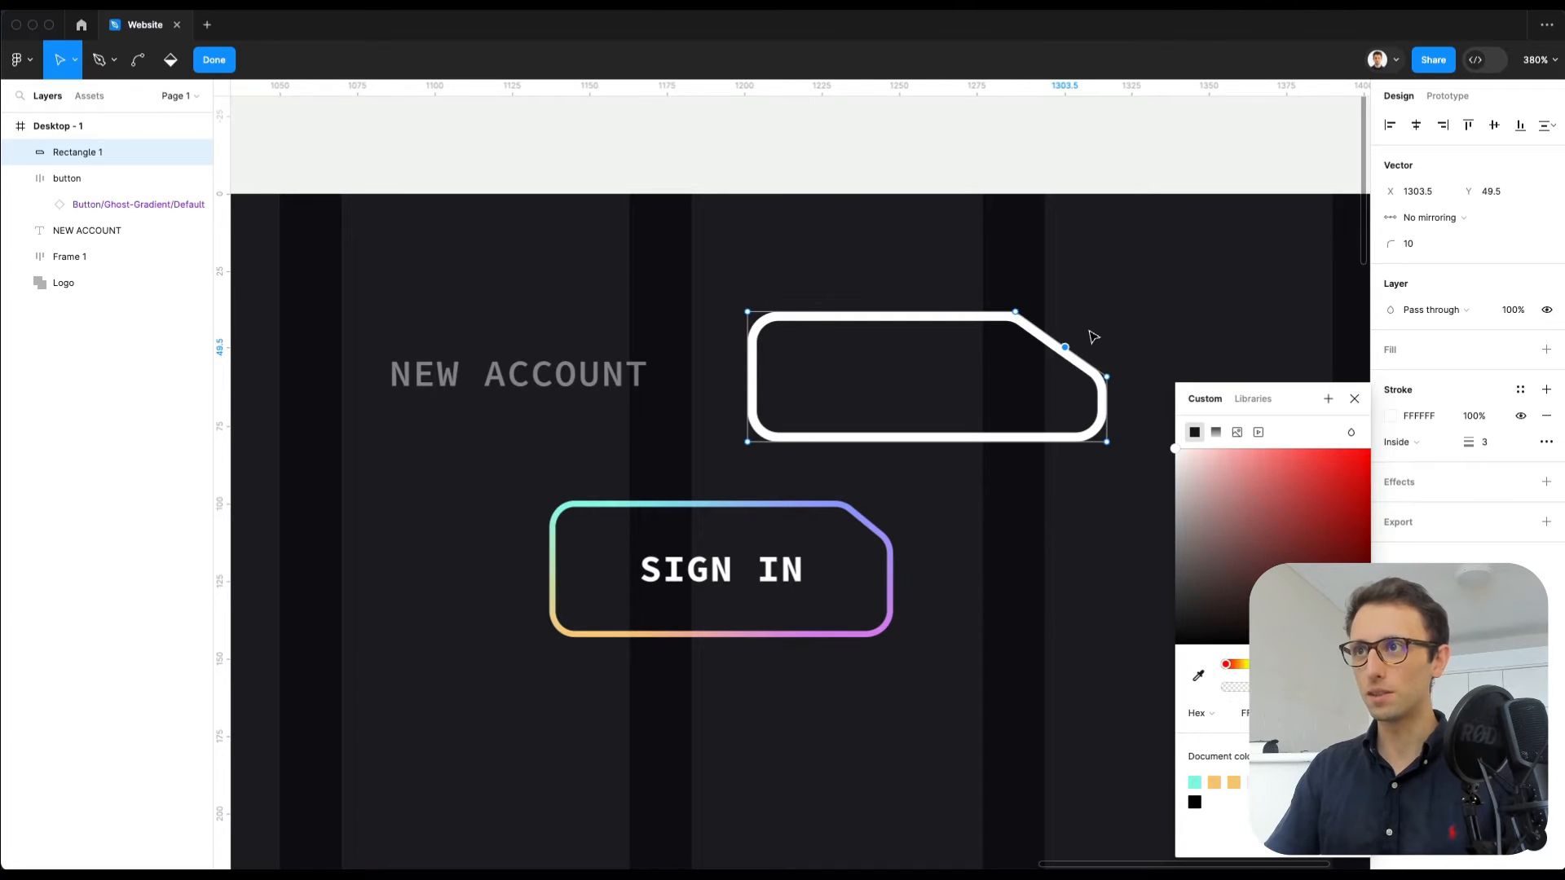
left_click(1419, 218)
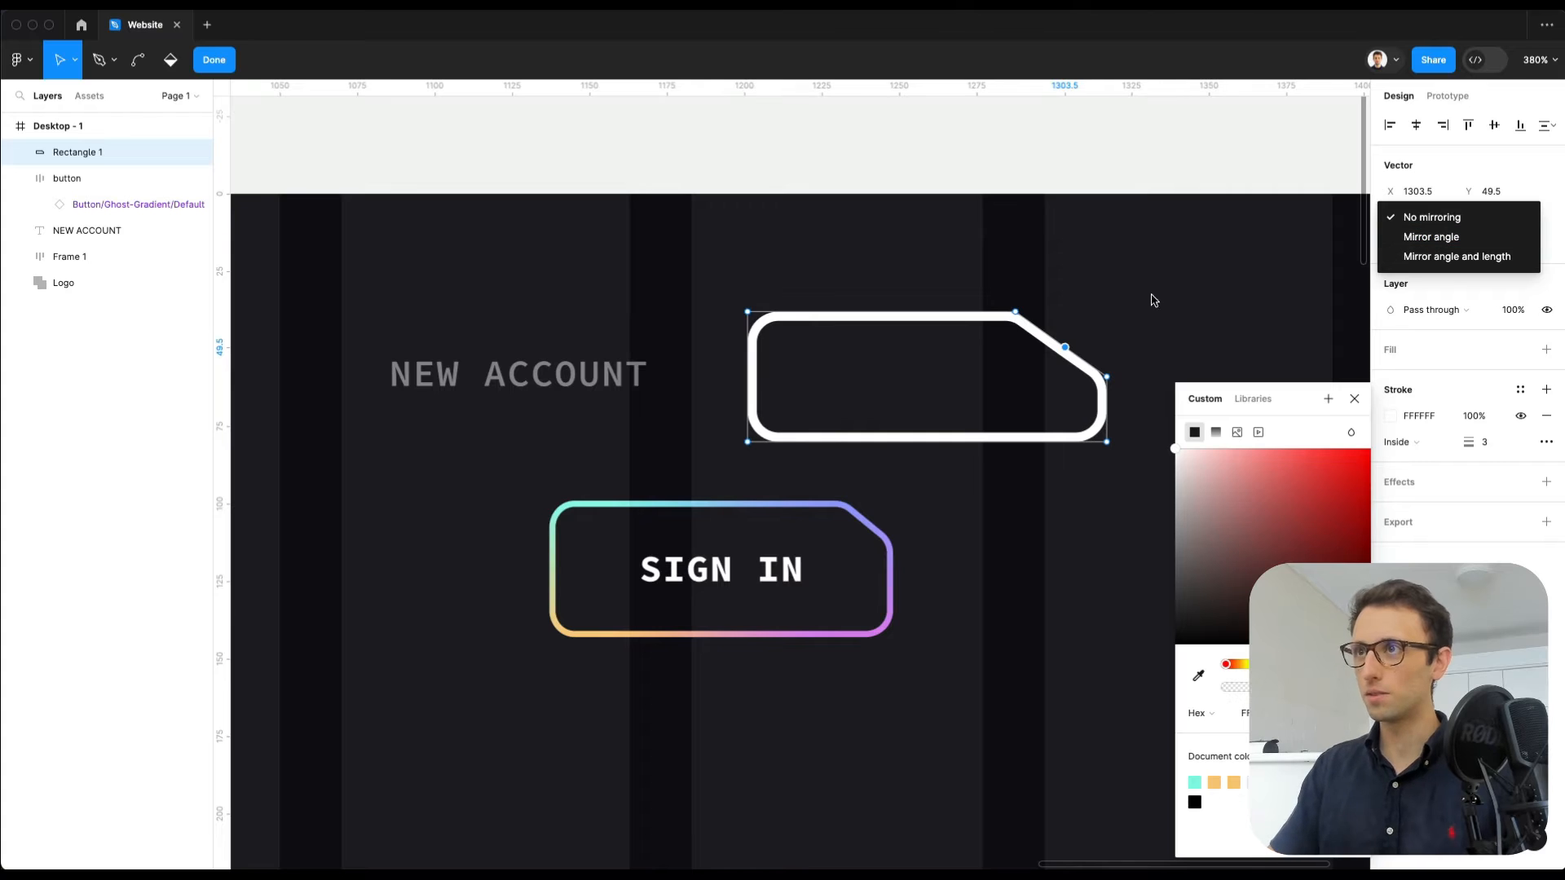
key("super+z")
key("super+z")
key("super+z")
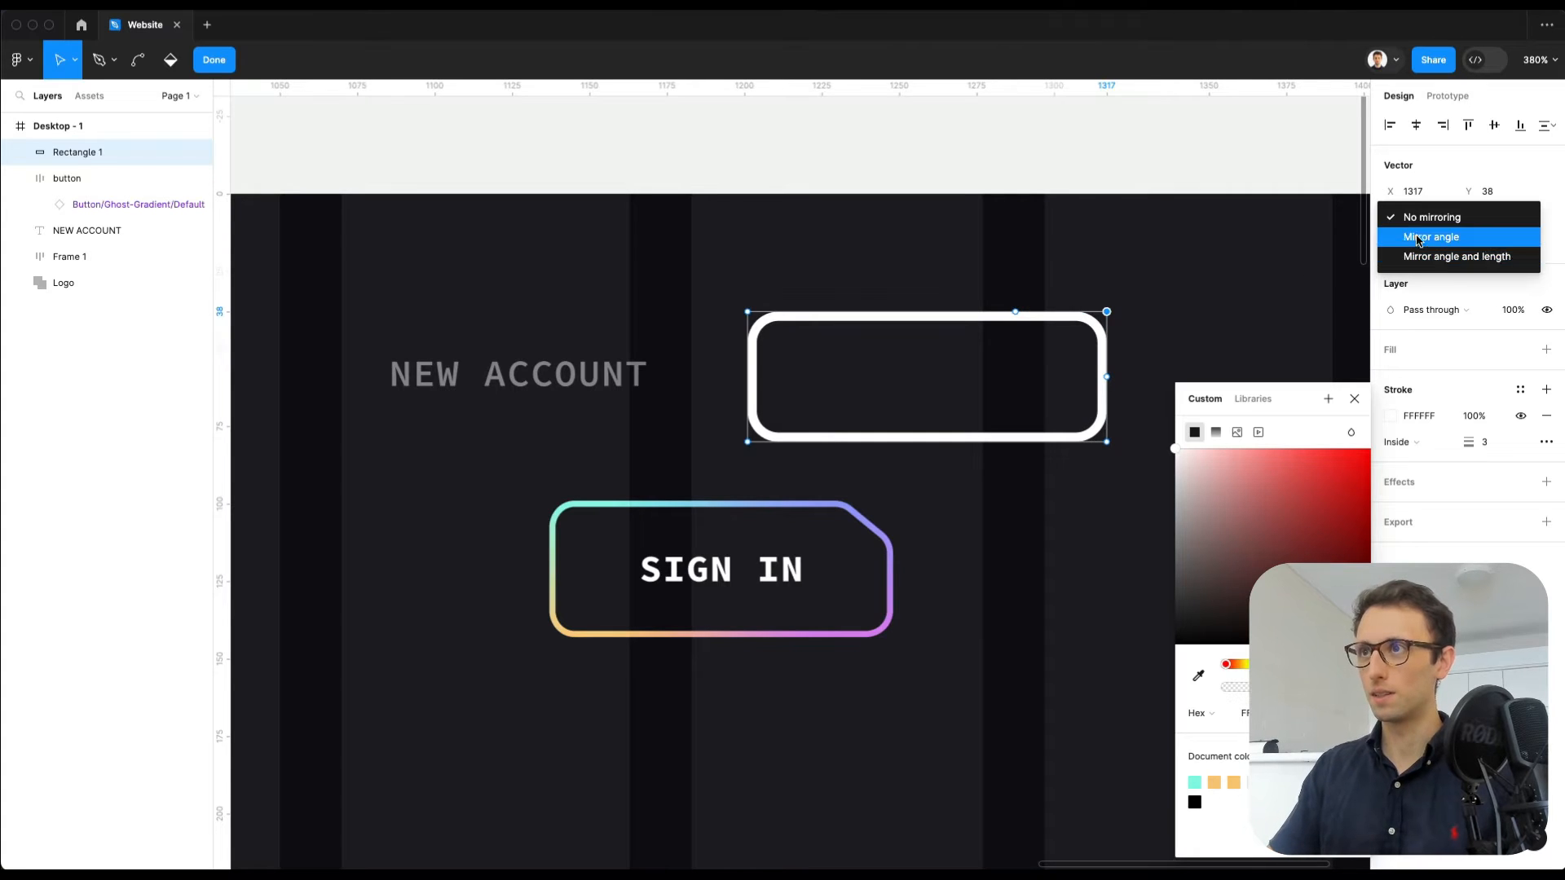
left_click(1417, 236)
key("super+z")
key("super+z")
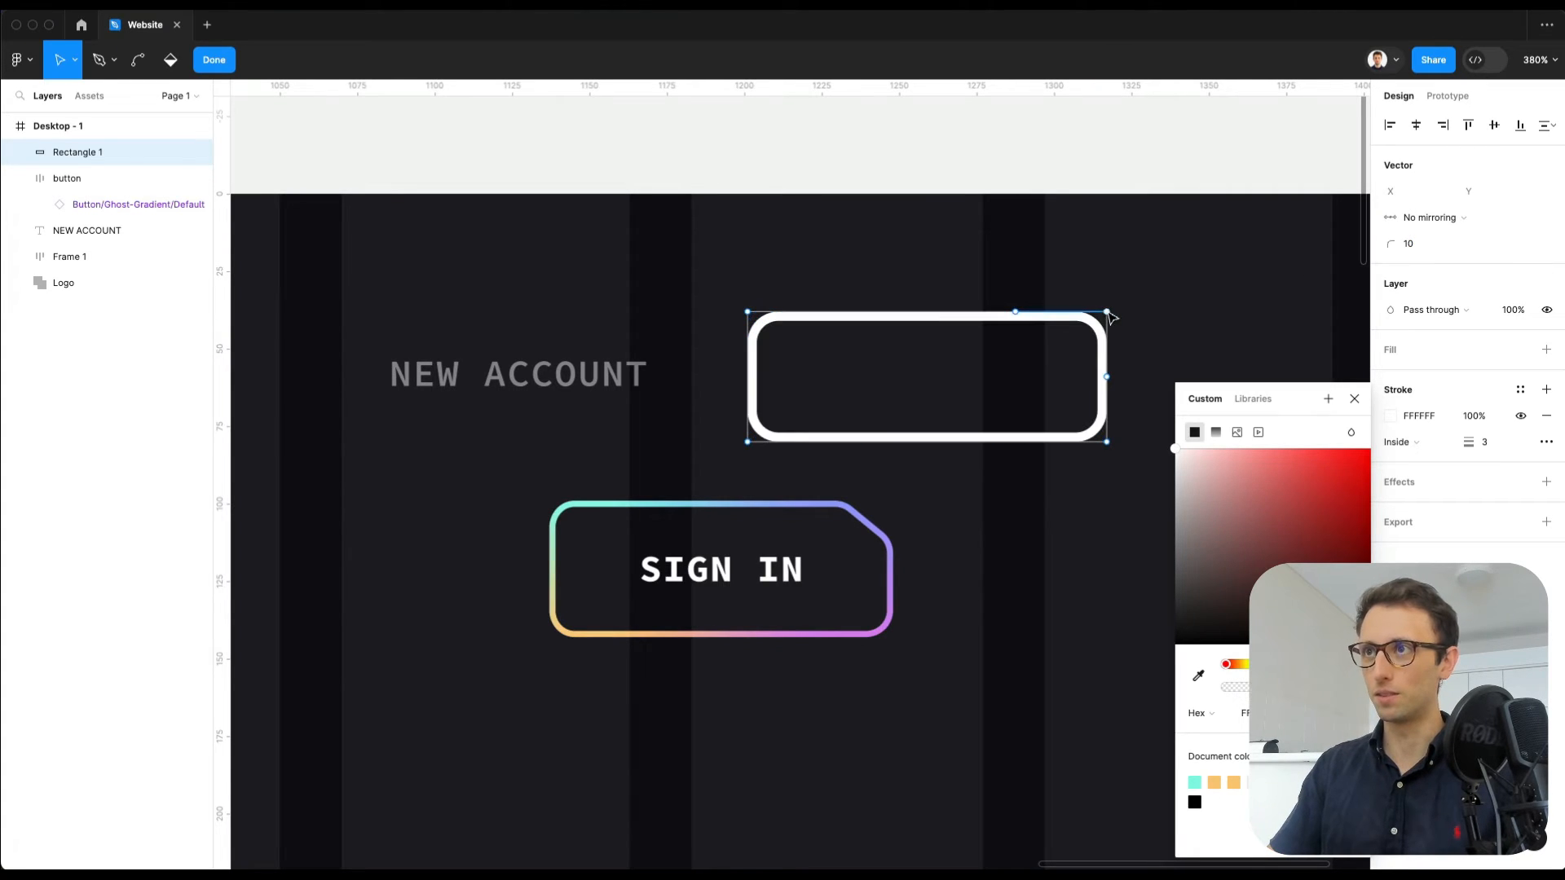
Step: Cut the rectangle's upper-right corner by merging the corner point into the upper-edge point, and shift that point to X 1291.5
left_click_drag(1107, 312, 1015, 313)
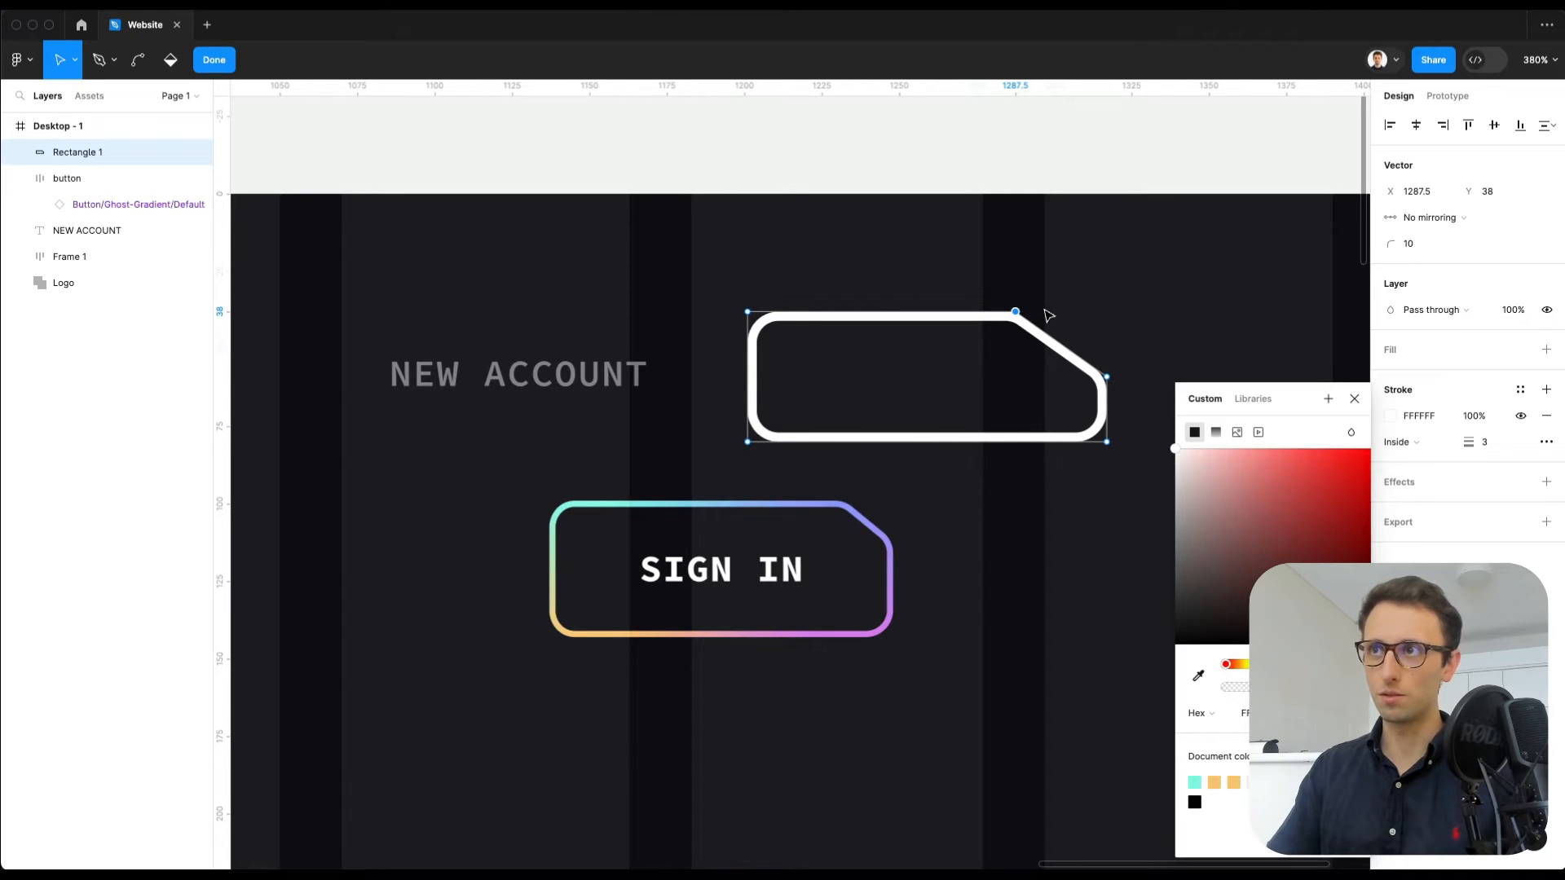
left_click(1107, 374)
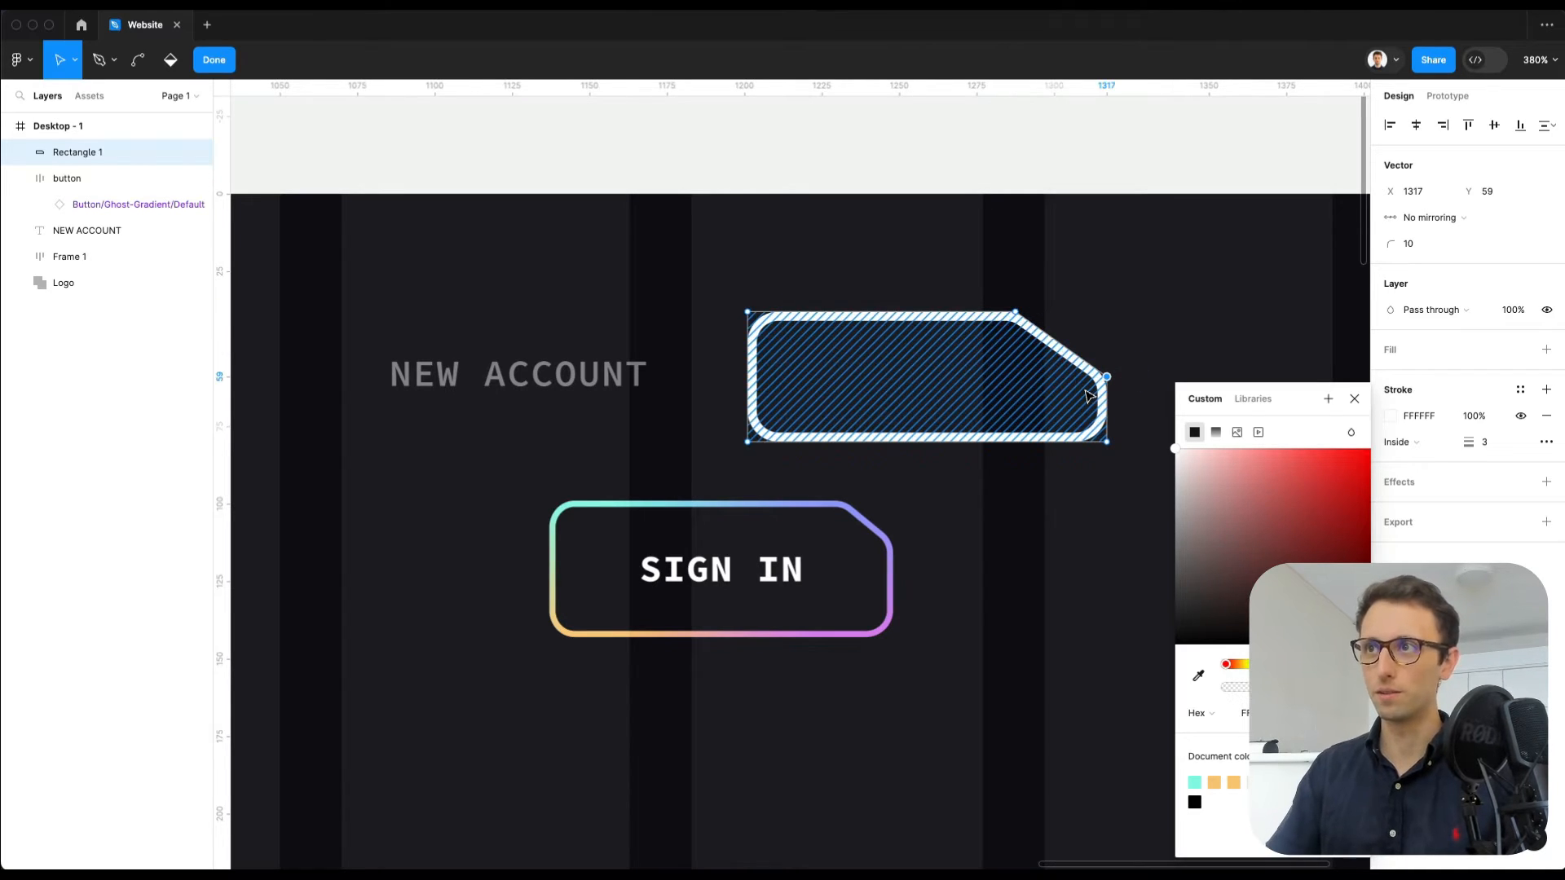
left_click_drag(953, 248, 1078, 347)
key("Right")
key("Right")
key("Right")
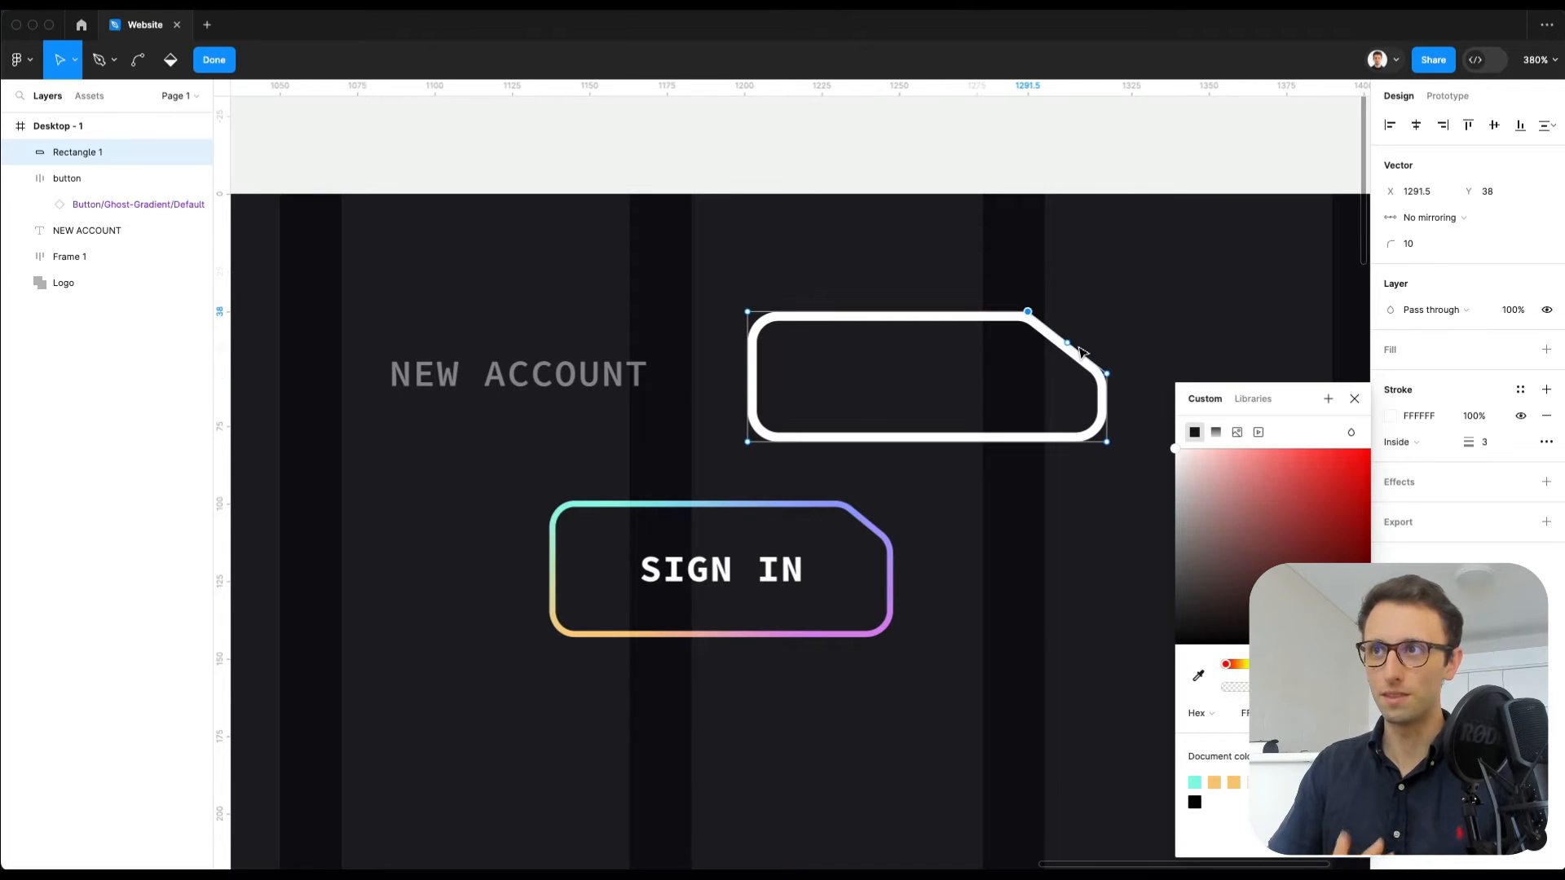
Step: Make the corner cut smaller by raising the right-edge point and moving the upper-edge point to X 1300.5, and leave vector editing
left_click(1107, 373)
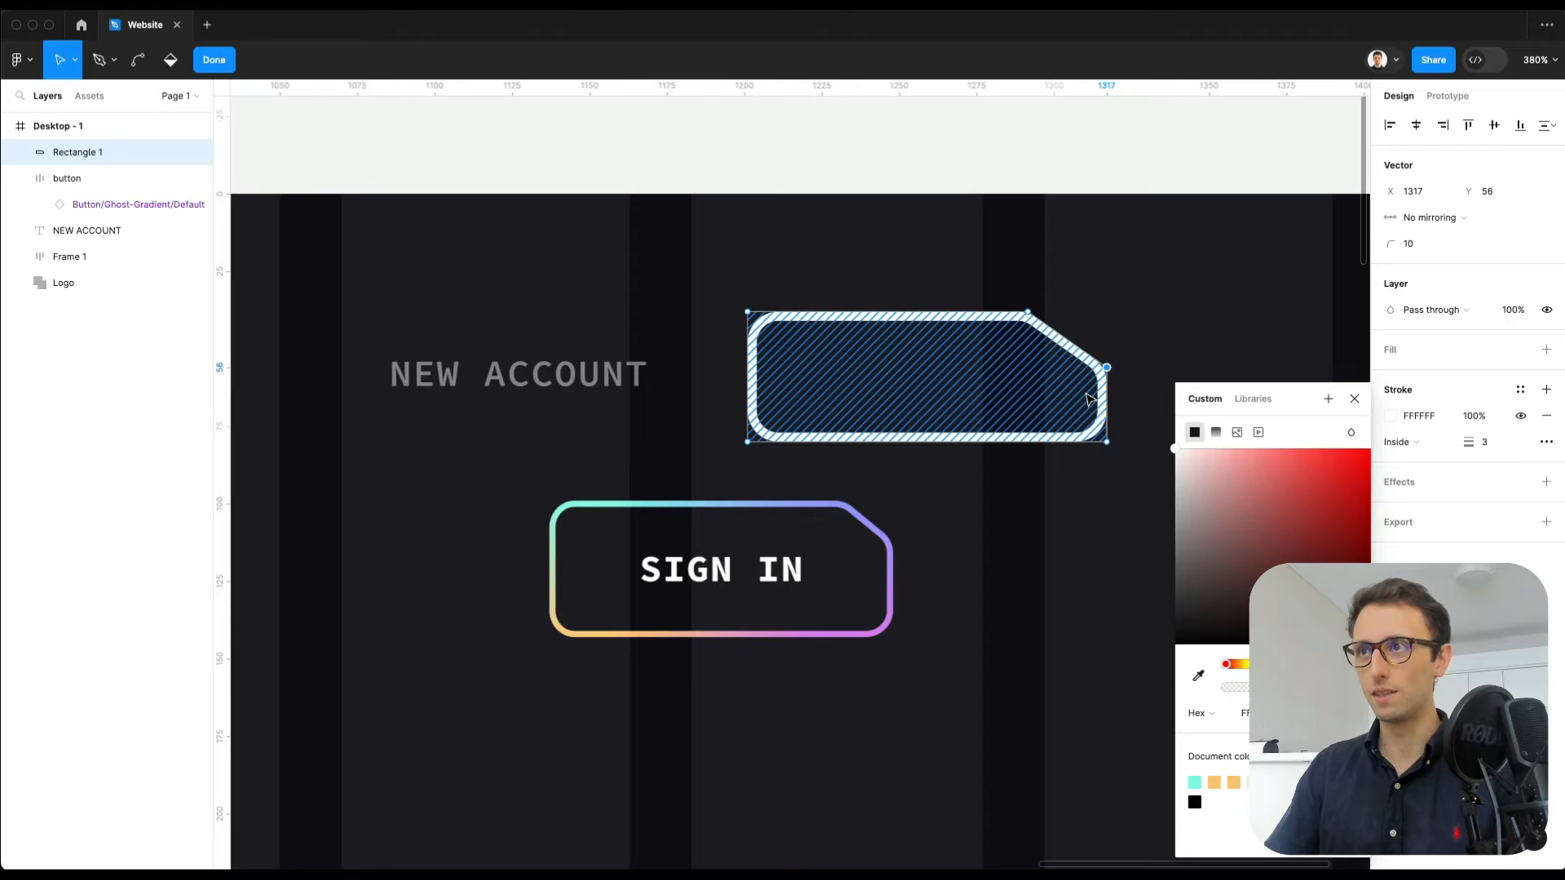
left_click_drag(995, 294, 1054, 334)
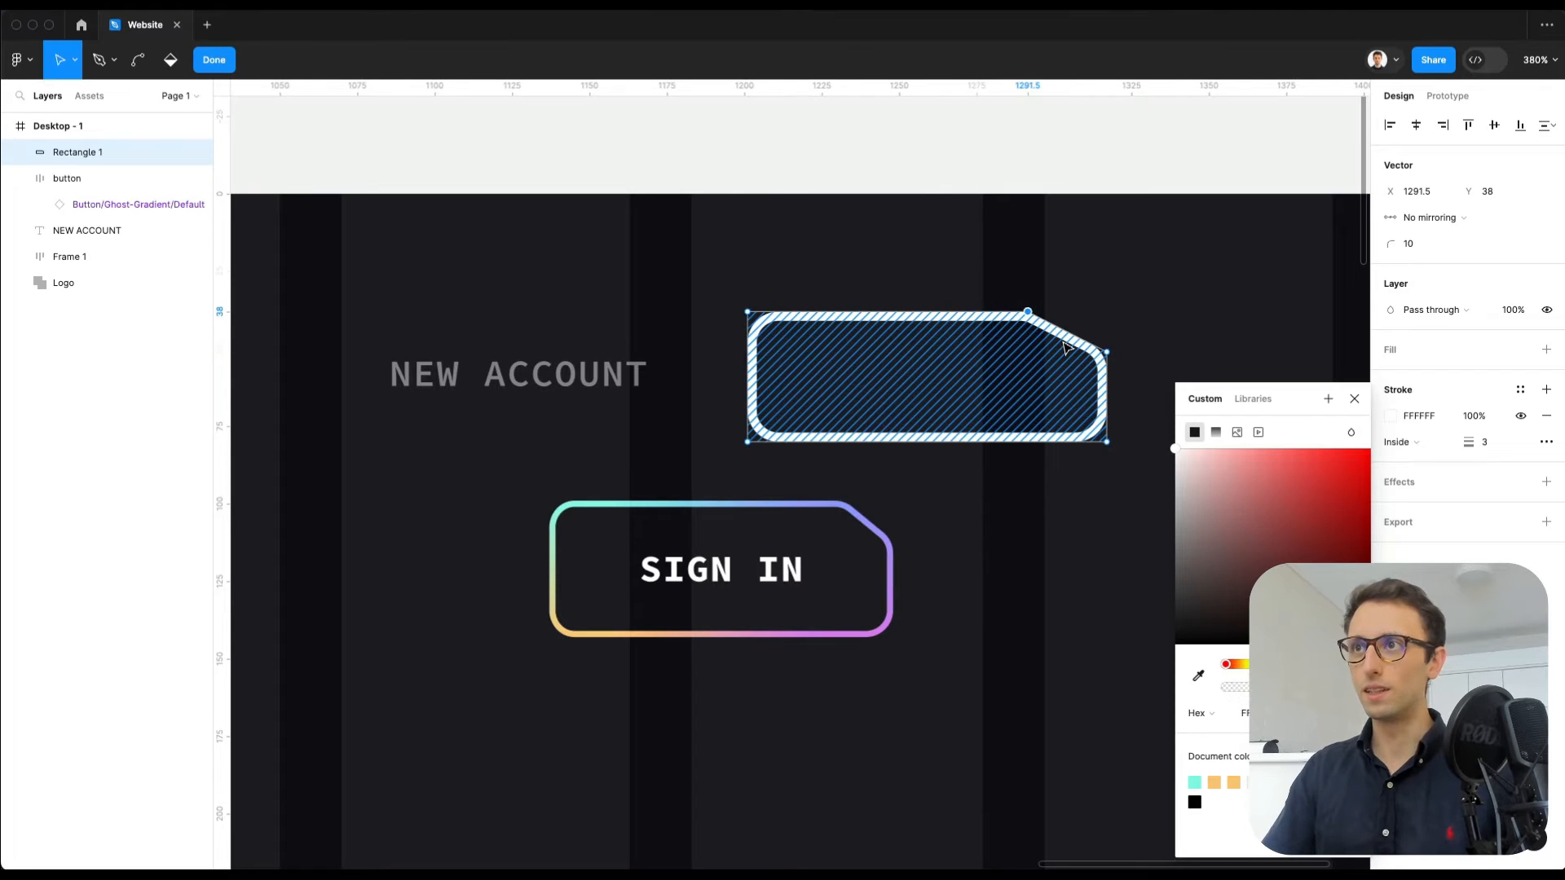
key("Right")
key("Right")
key("Right")
key("Right")
key("Right")
key("Right")
key("Right")
key("Right")
key("Right")
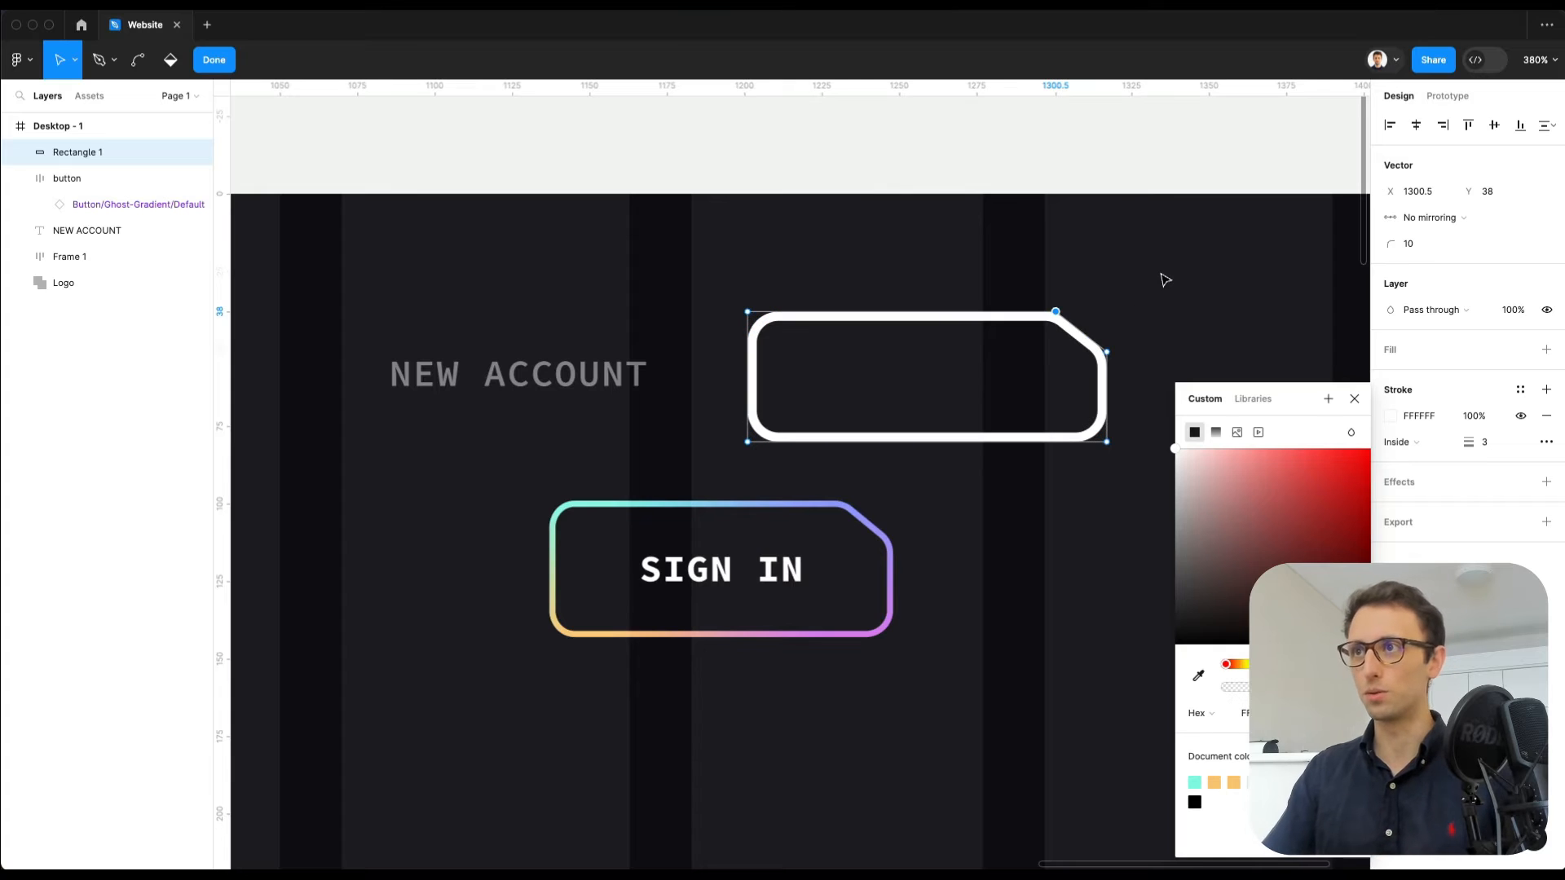
key("Escape")
left_click(1158, 280)
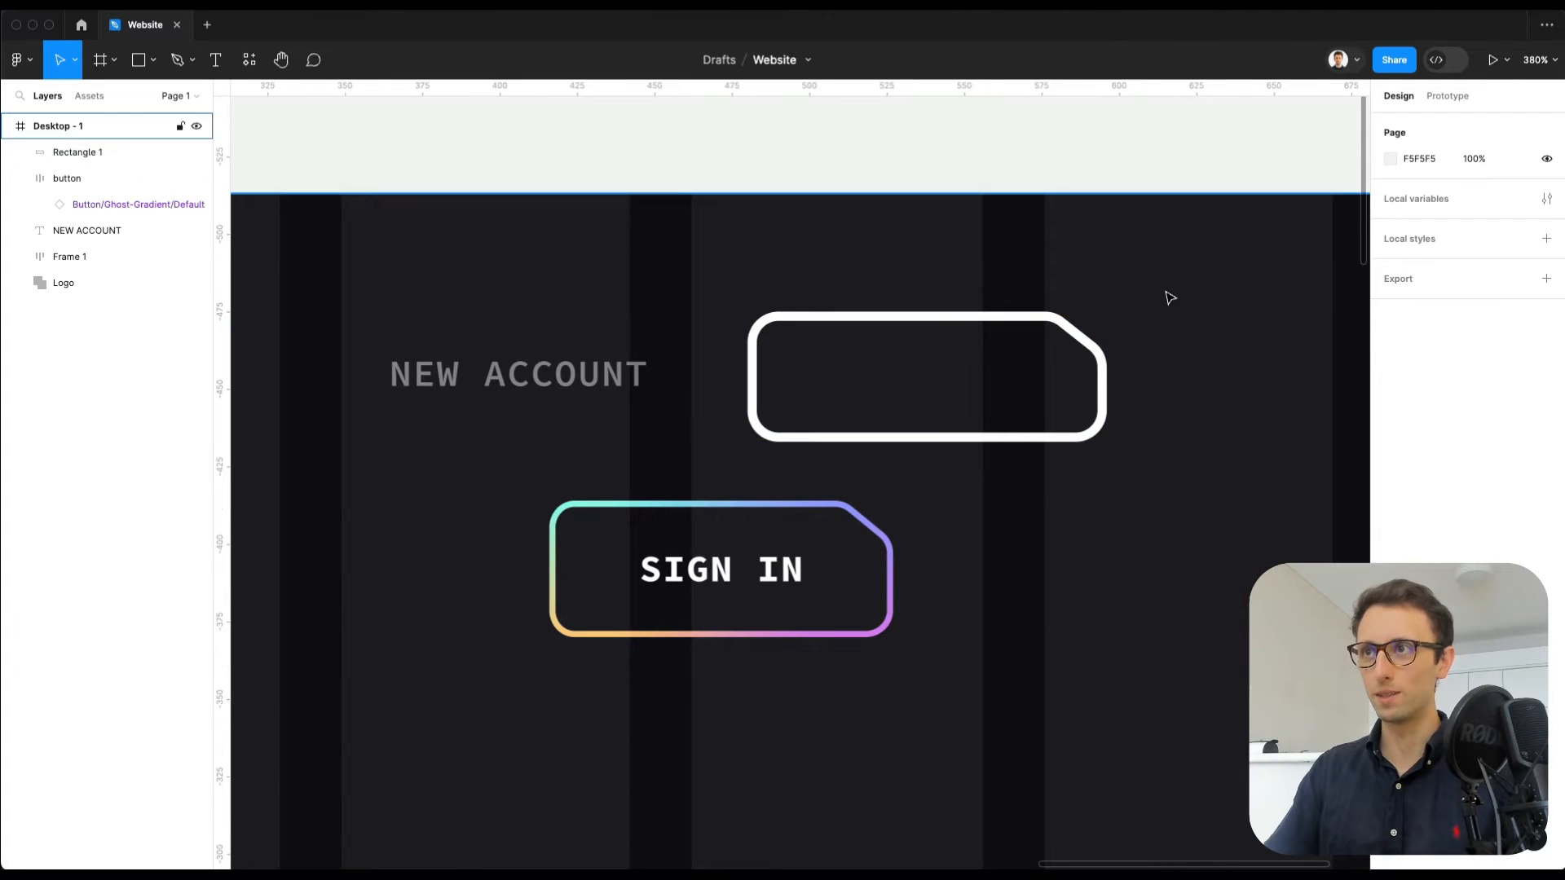
Step: Set the cut-corner outline's stroke weight to 2 and move the SIGN IN reference button lower, to about Y 170
scroll(1166, 294, "down", 2)
left_click(979, 319)
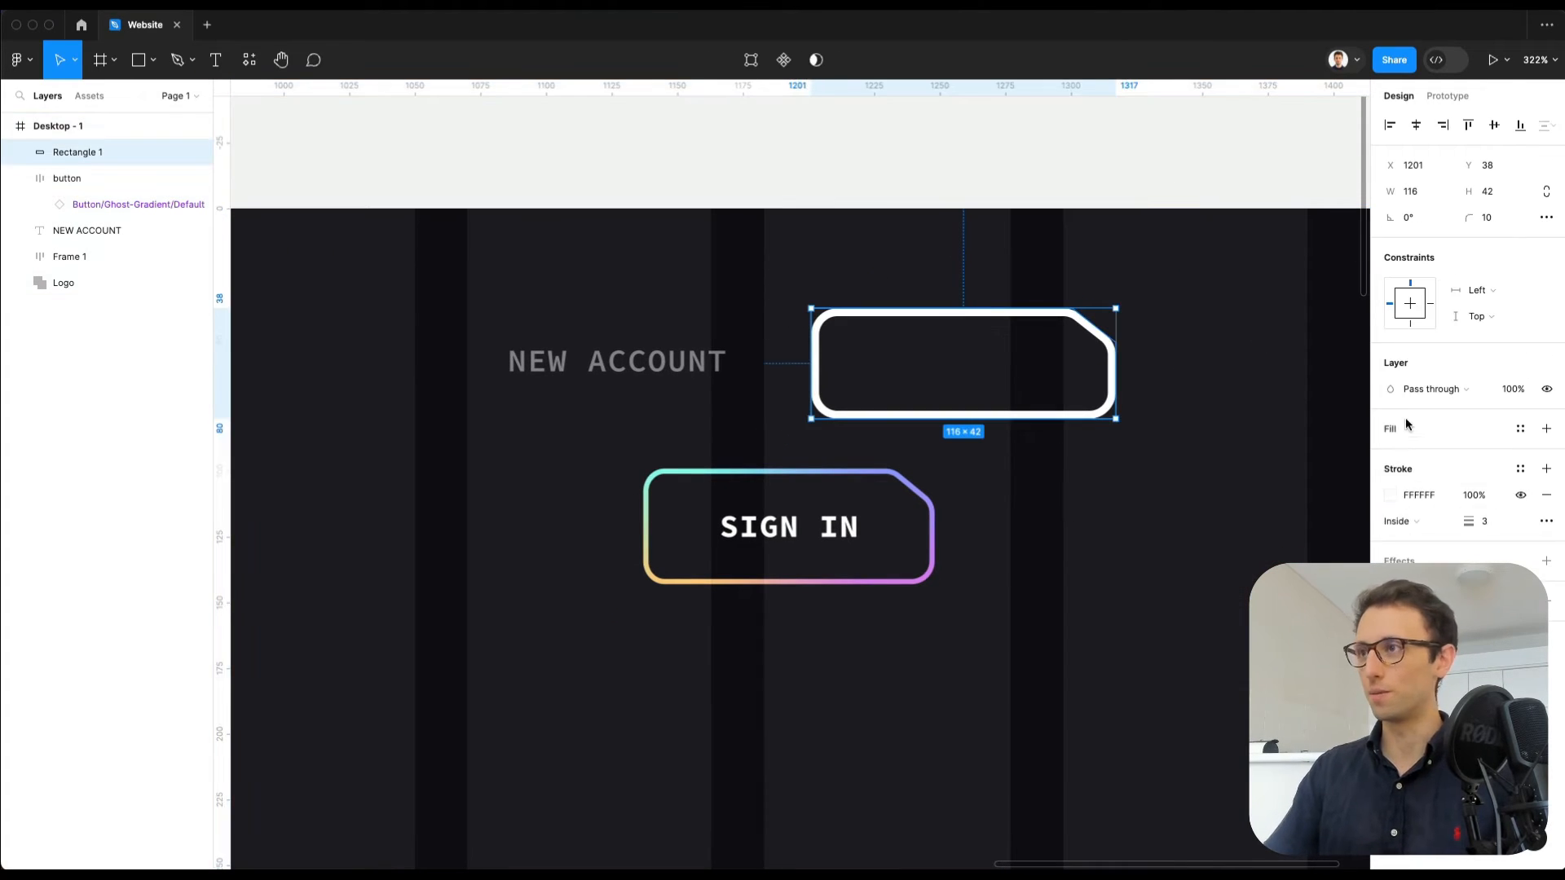
left_click(1487, 516)
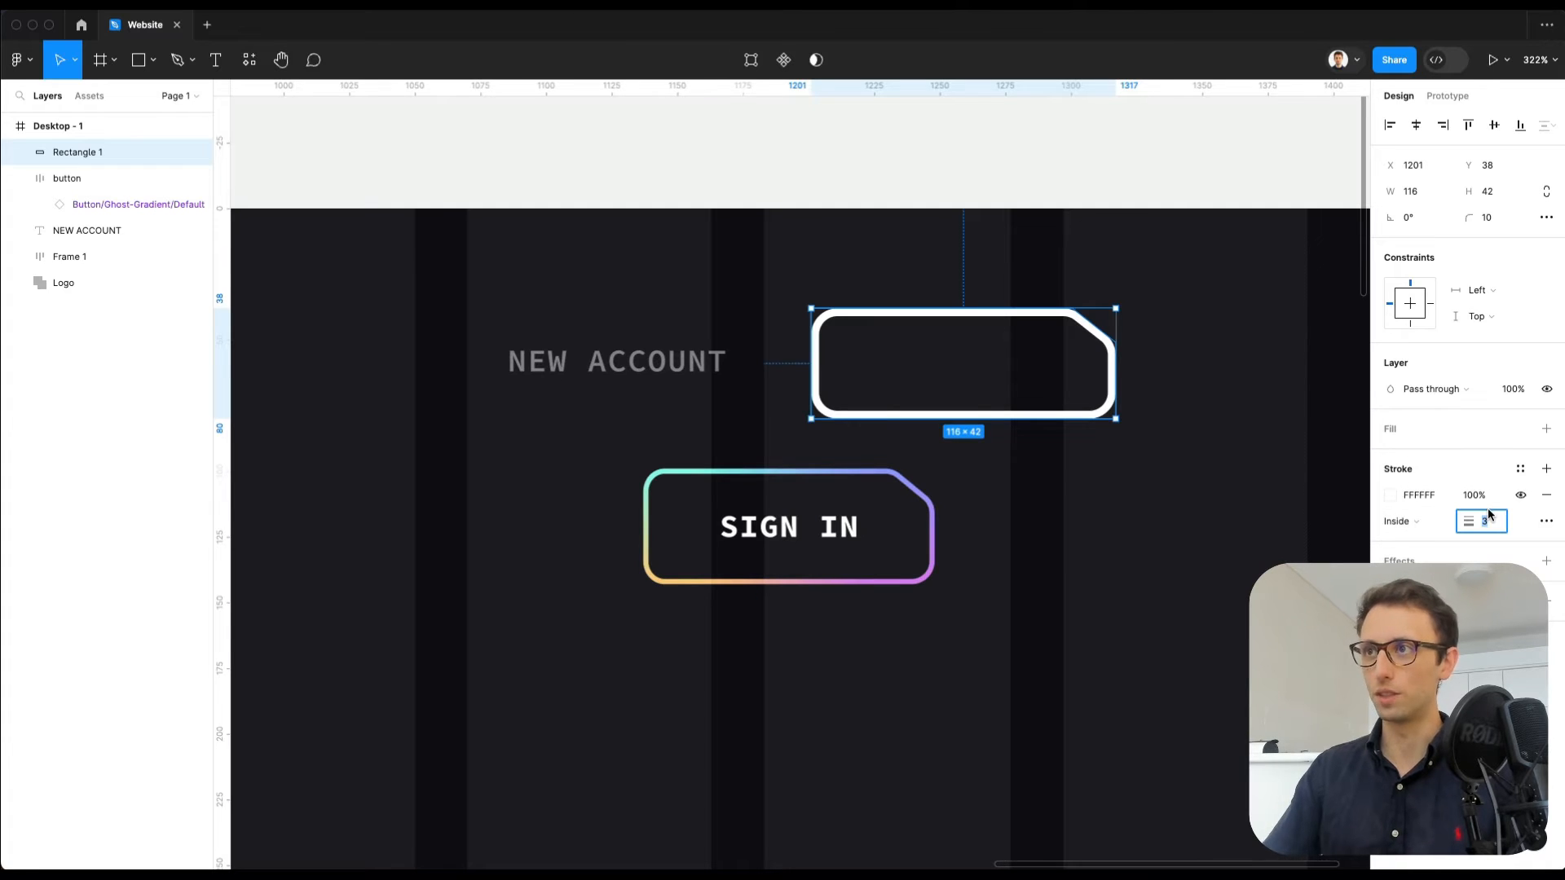
key("Down")
left_click(1337, 497)
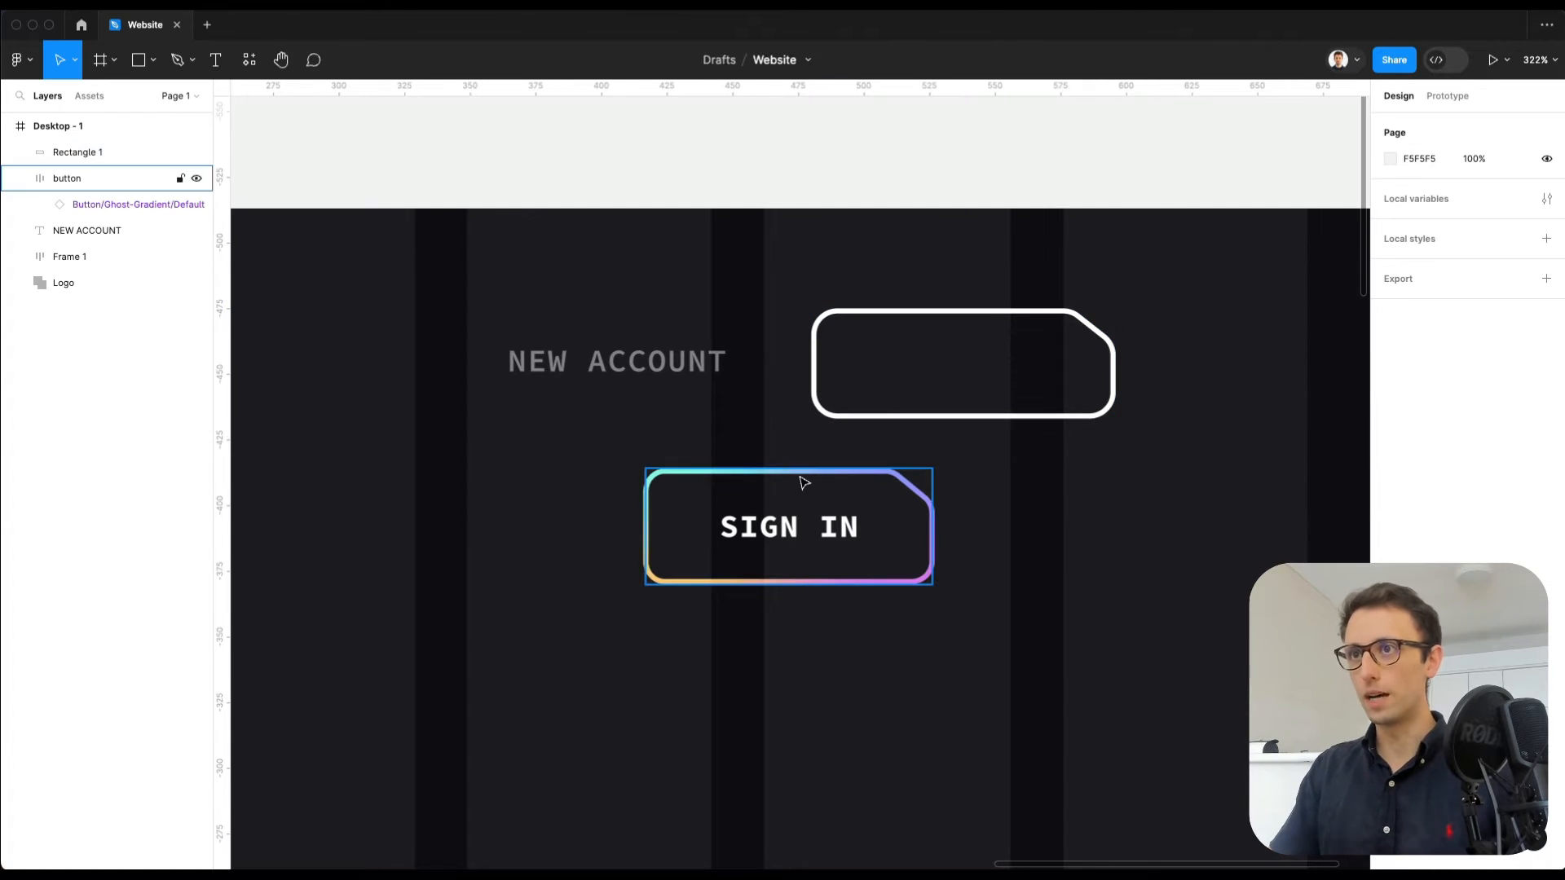
left_click_drag(802, 483, 791, 670)
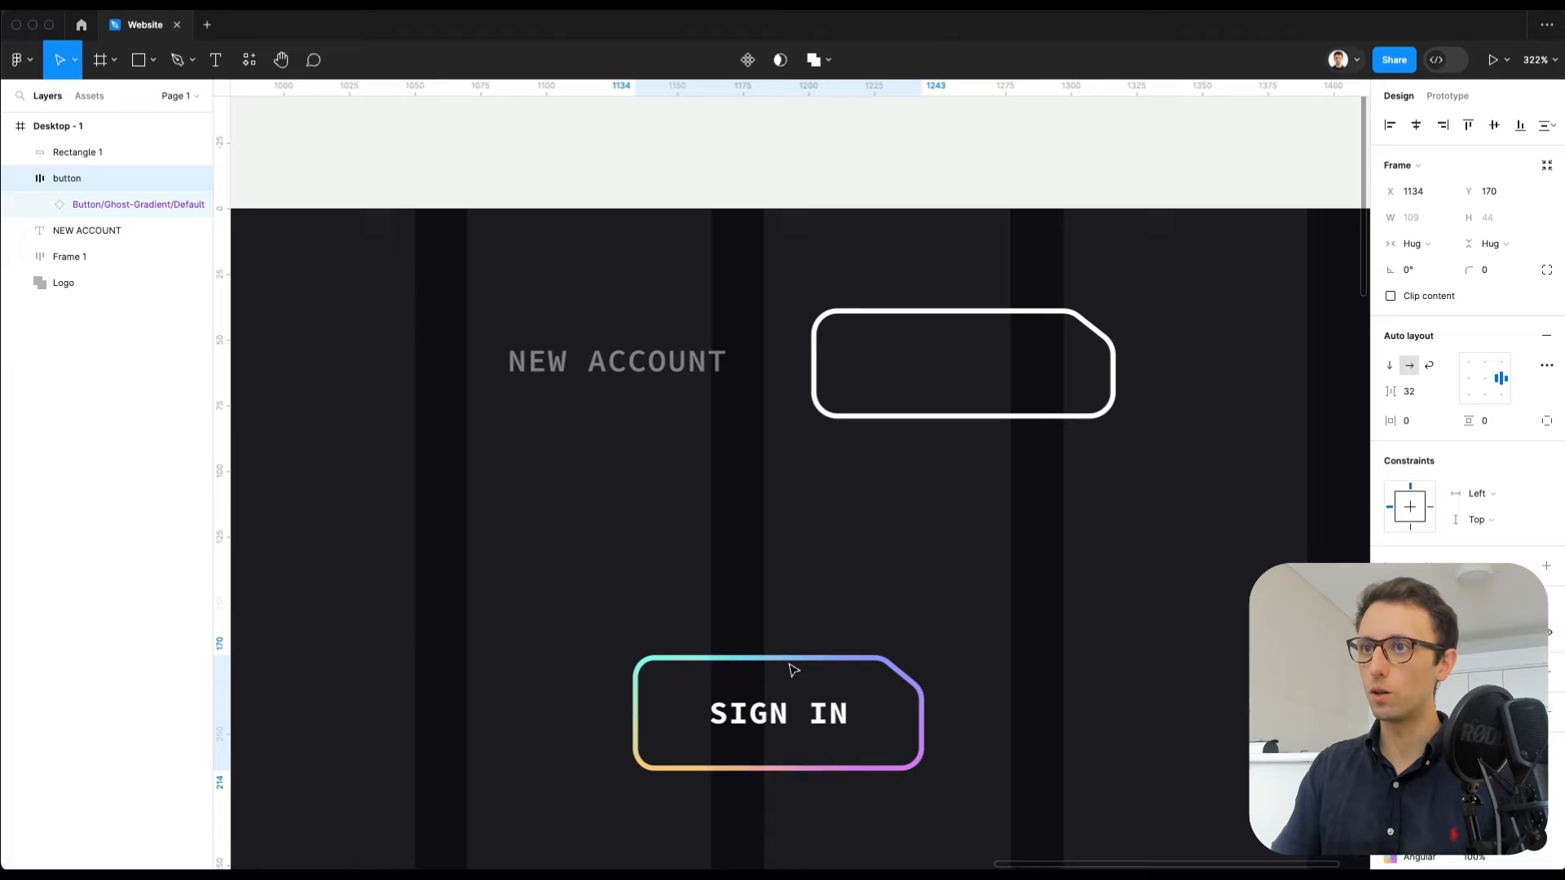
Step: Change the outline's stroke to a linear gradient from its upper-left to its lower-right corner and make the end stop fully opaque
left_click(1004, 413)
left_click(1391, 495)
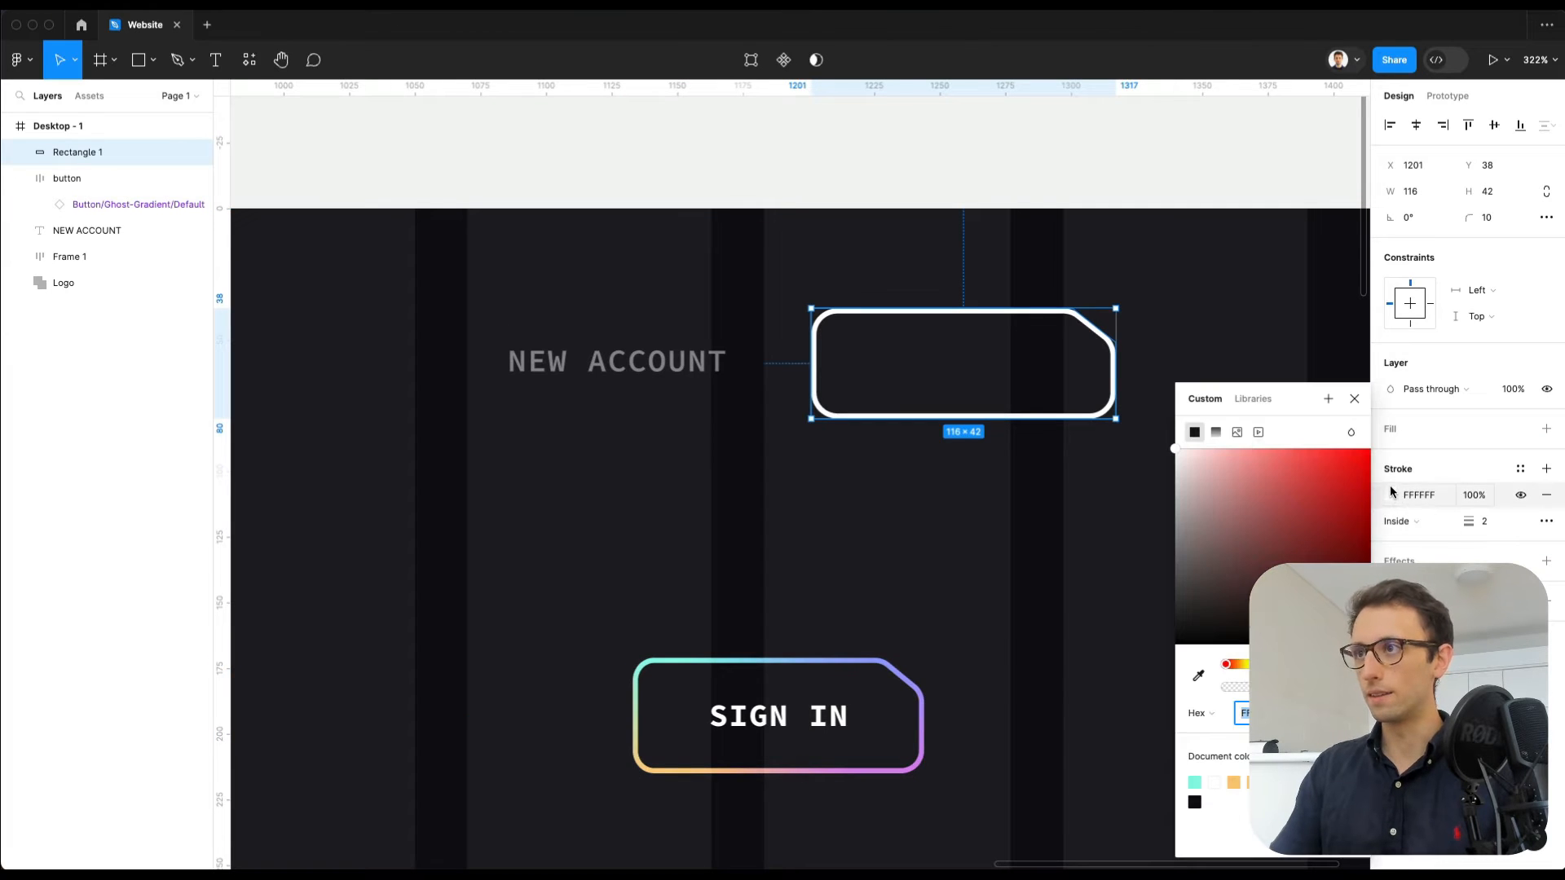
left_click(1217, 433)
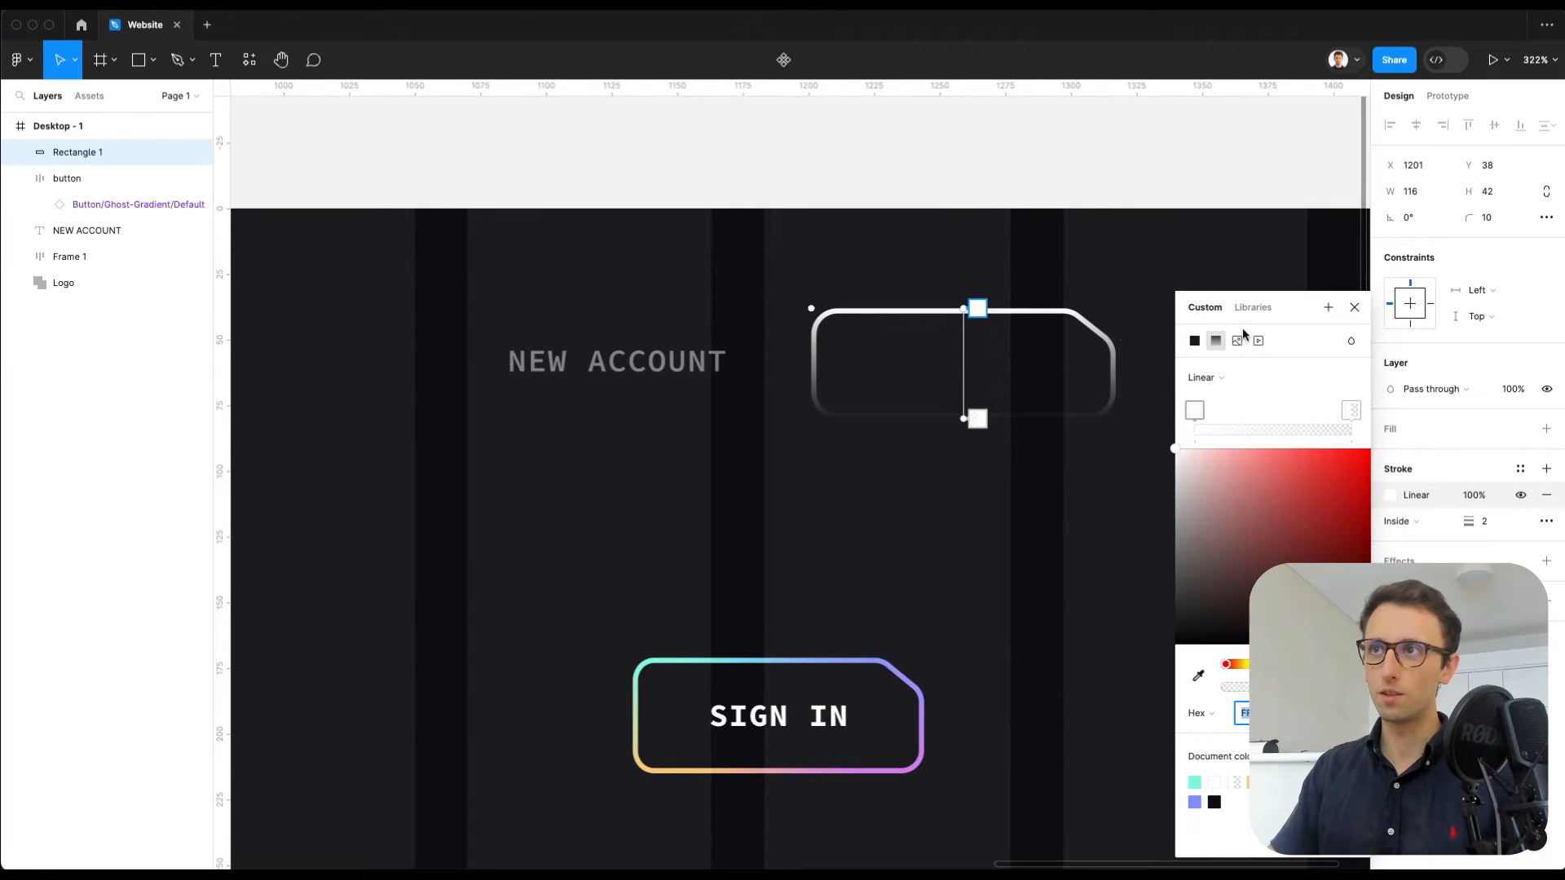
left_click_drag(978, 309, 822, 304)
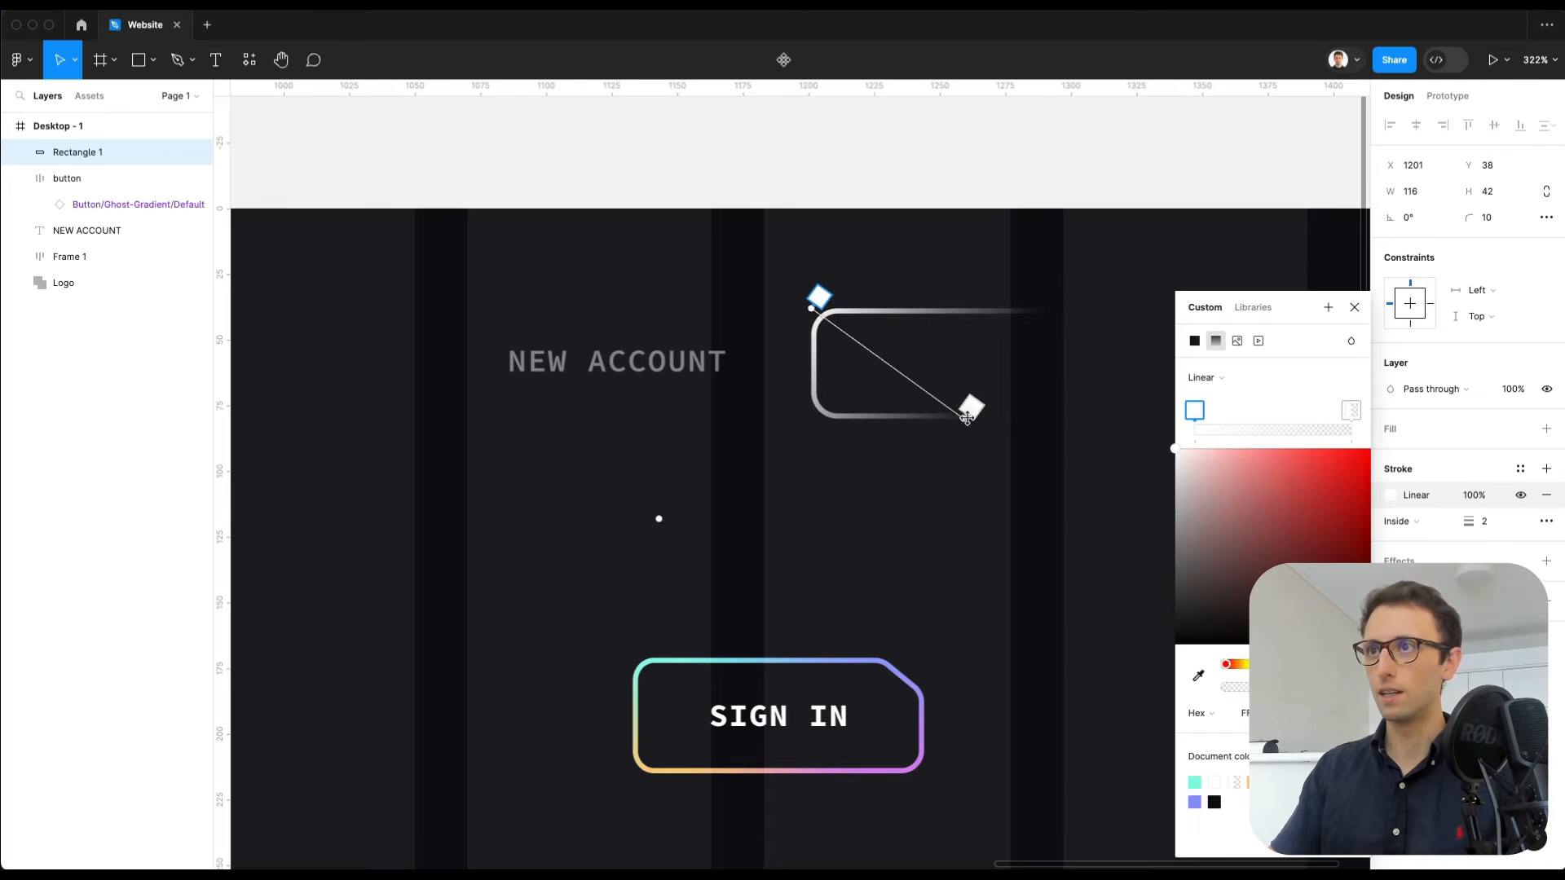
mouse_move(967, 418)
left_mouse_down()
mouse_move(1164, 387)
mouse_move(1126, 403)
left_mouse_up()
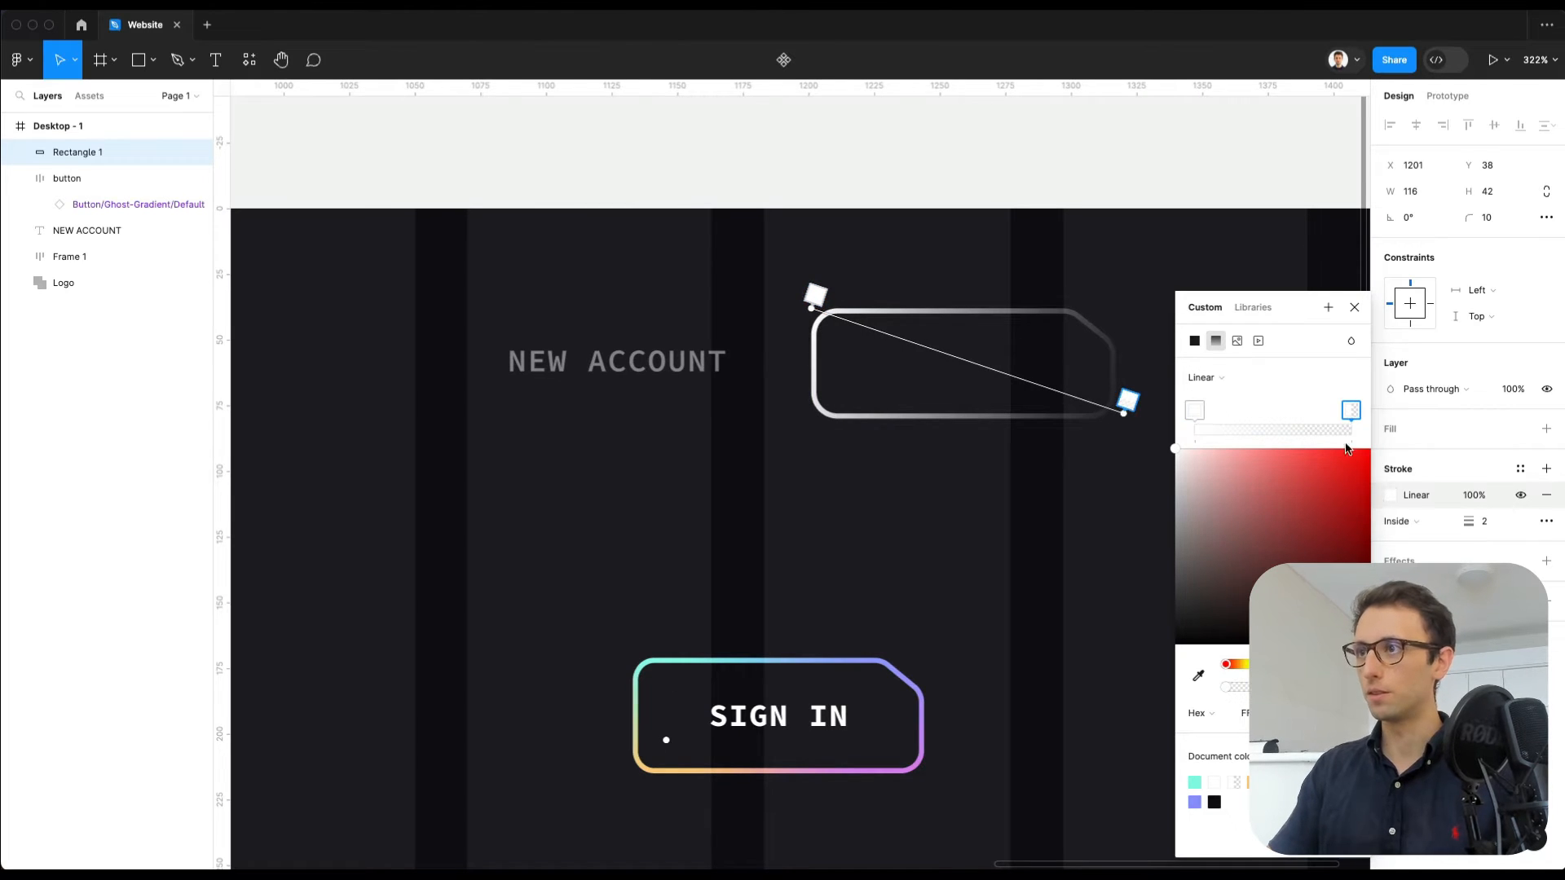
mouse_move(1231, 687)
left_mouse_down()
mouse_move(1349, 687)
mouse_move(1195, 677)
mouse_move(1355, 687)
left_mouse_up()
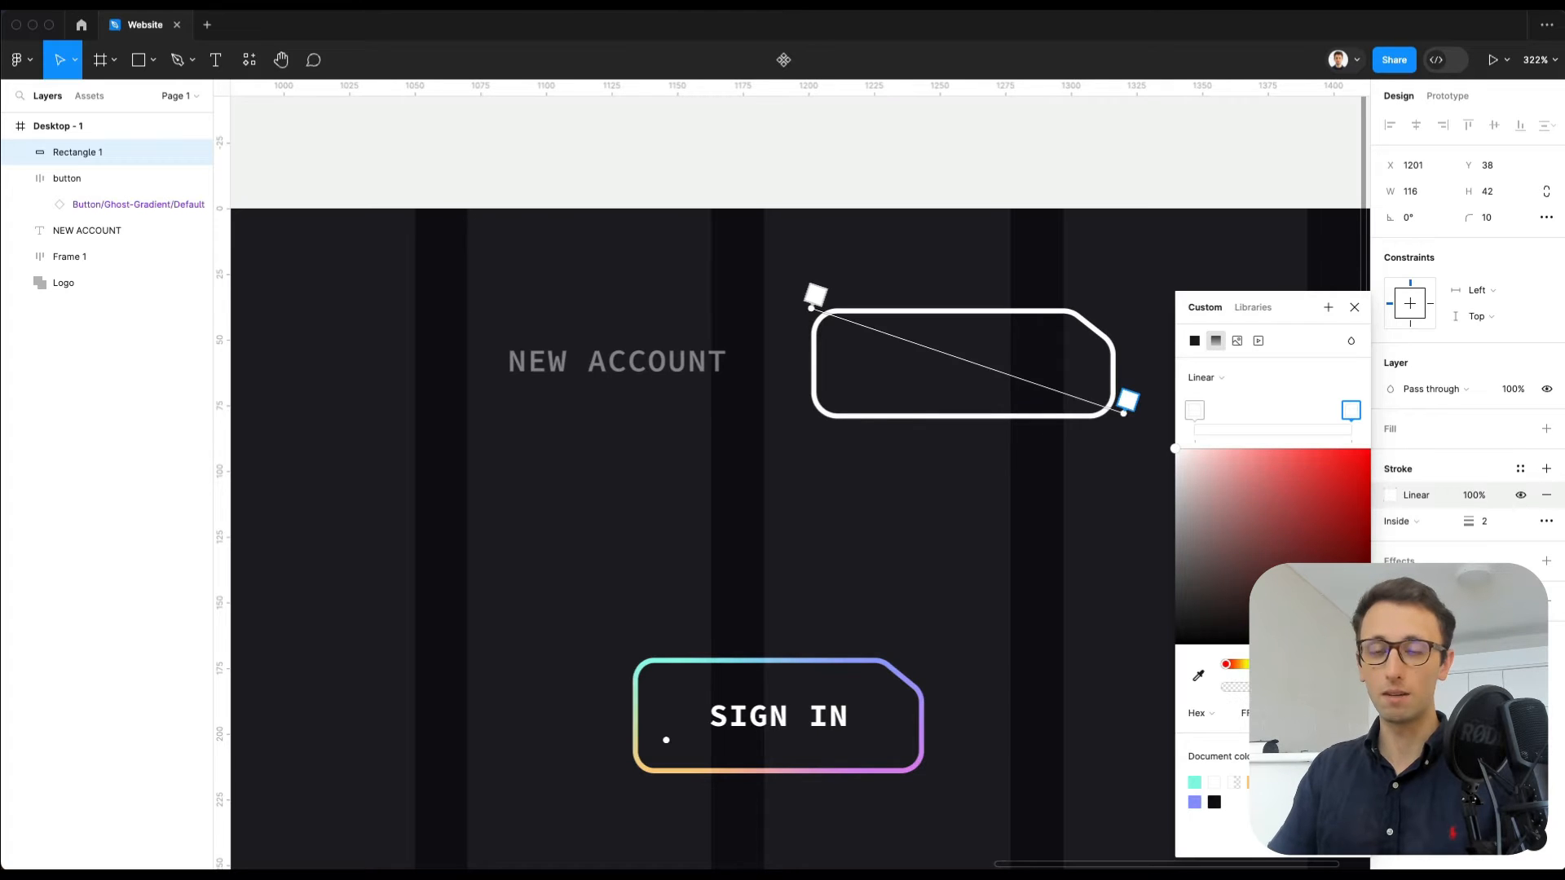
Step: Sample the SIGN IN border's purple for the gradient's end stop, and add an intermediate stop sampled from the border's blue
left_click(1199, 674)
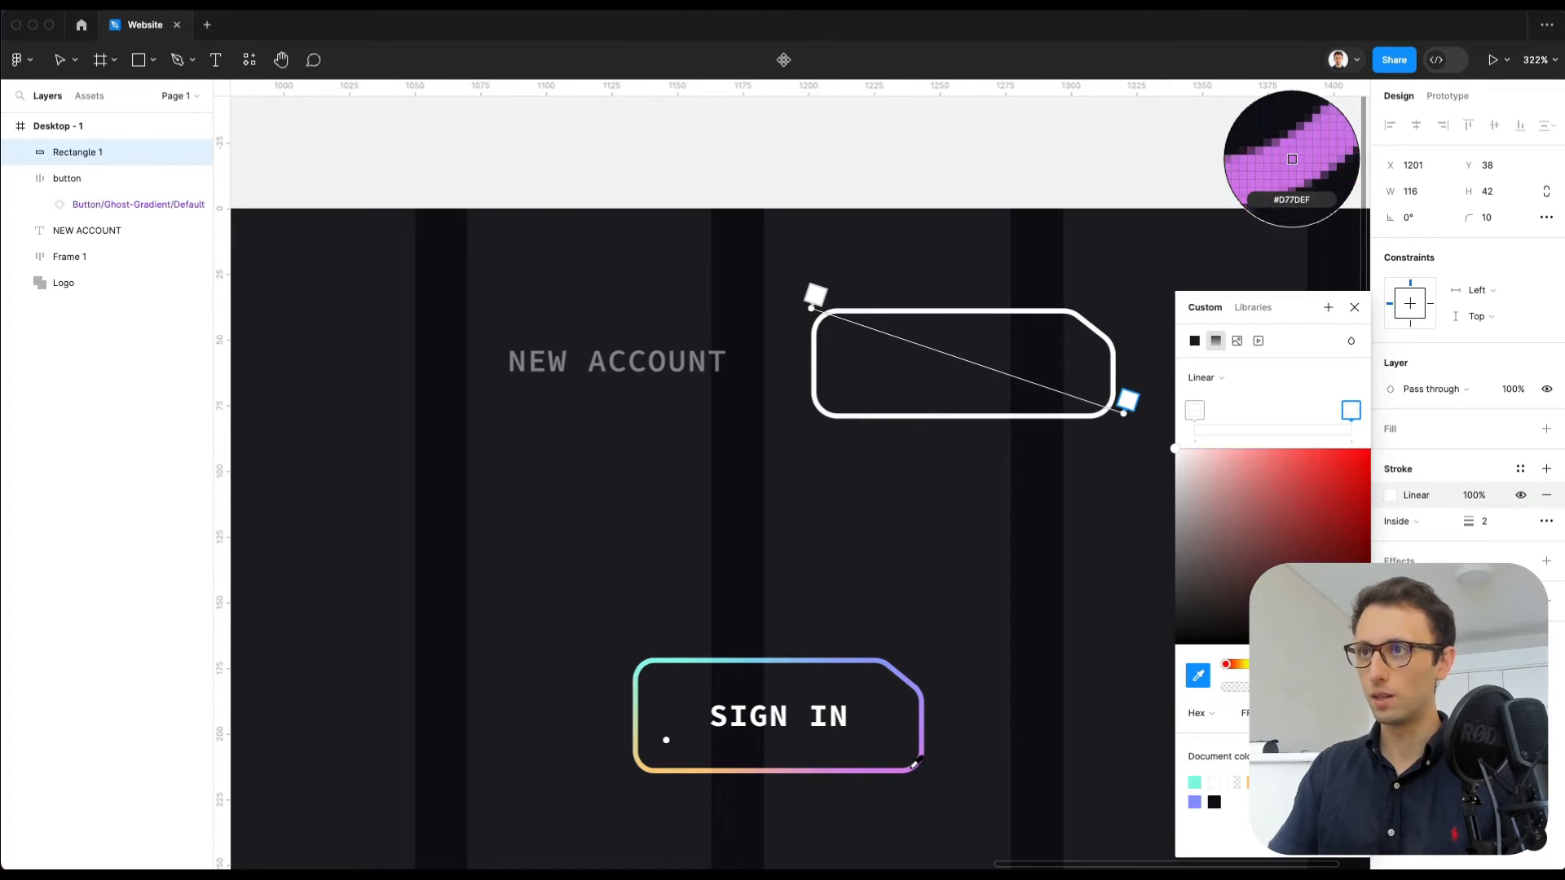
left_click(1292, 158)
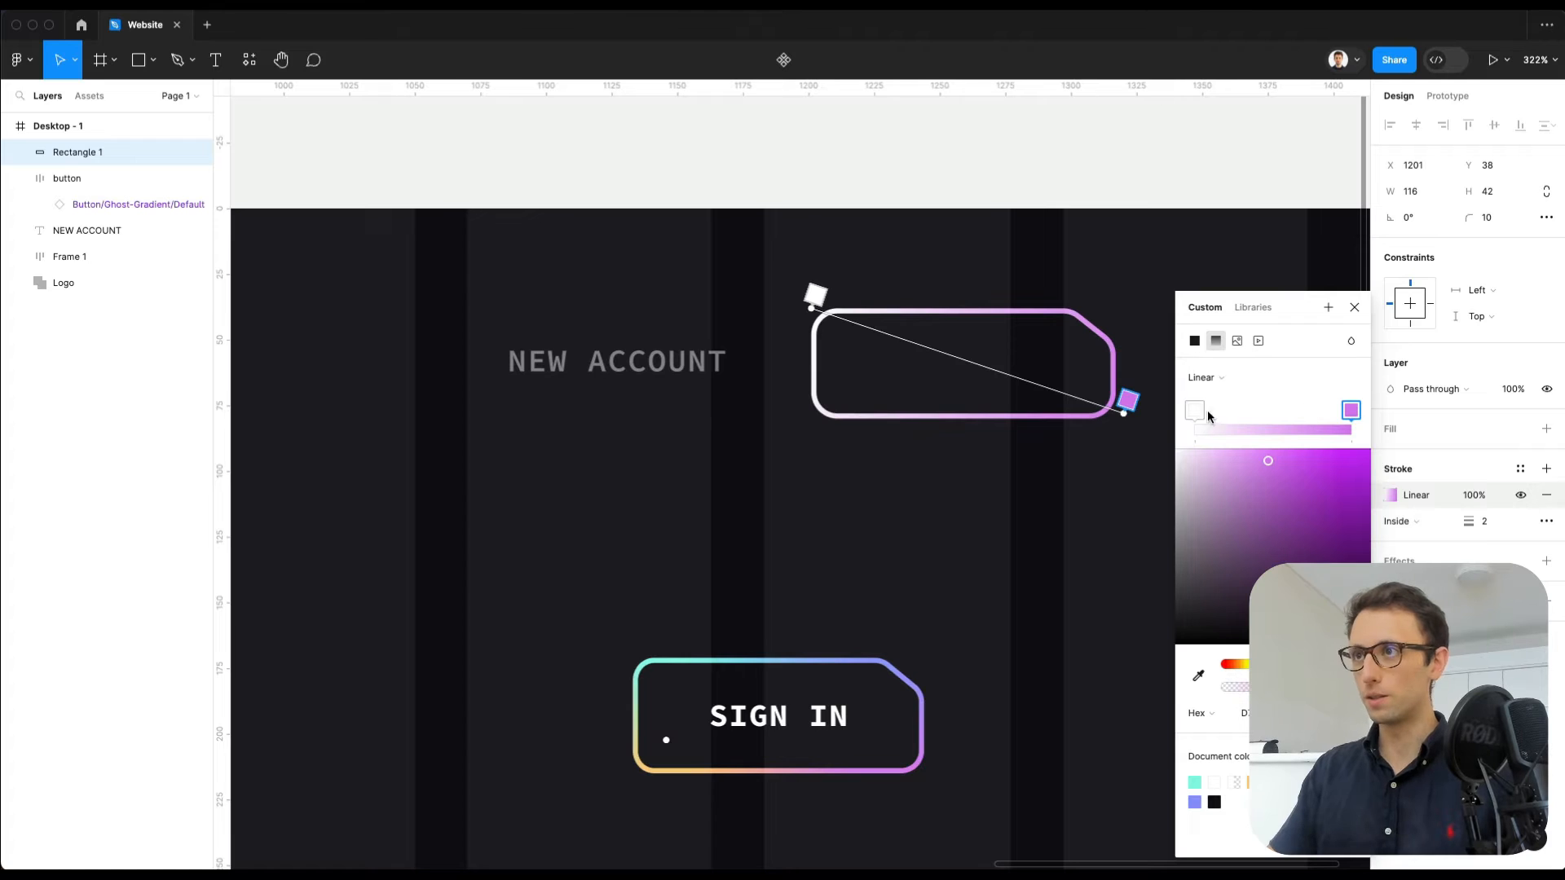
left_click(1301, 414)
key("i")
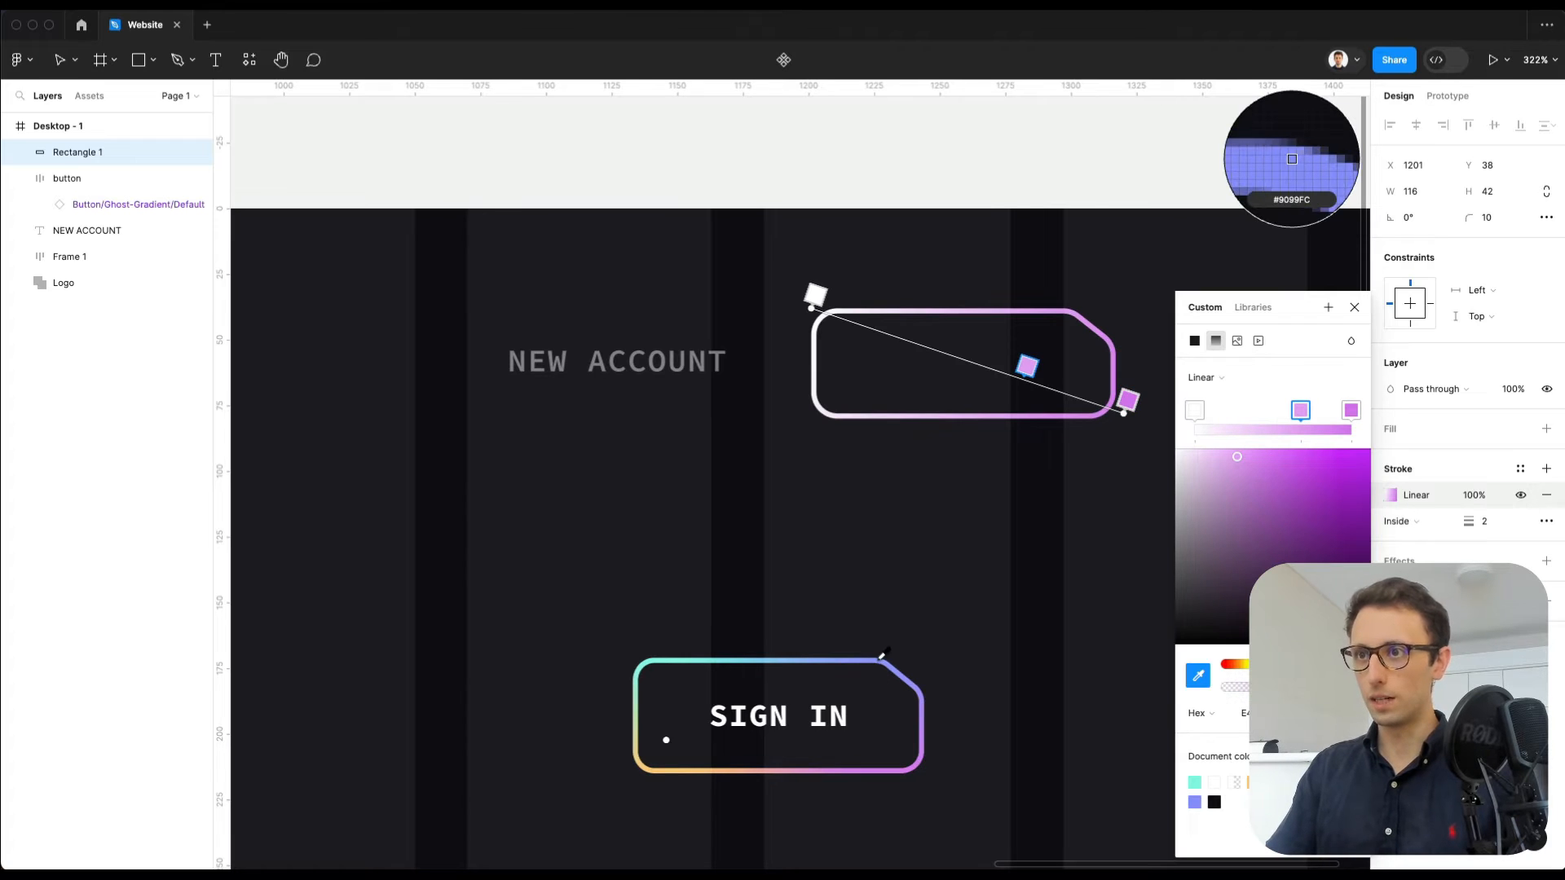
left_click(854, 654)
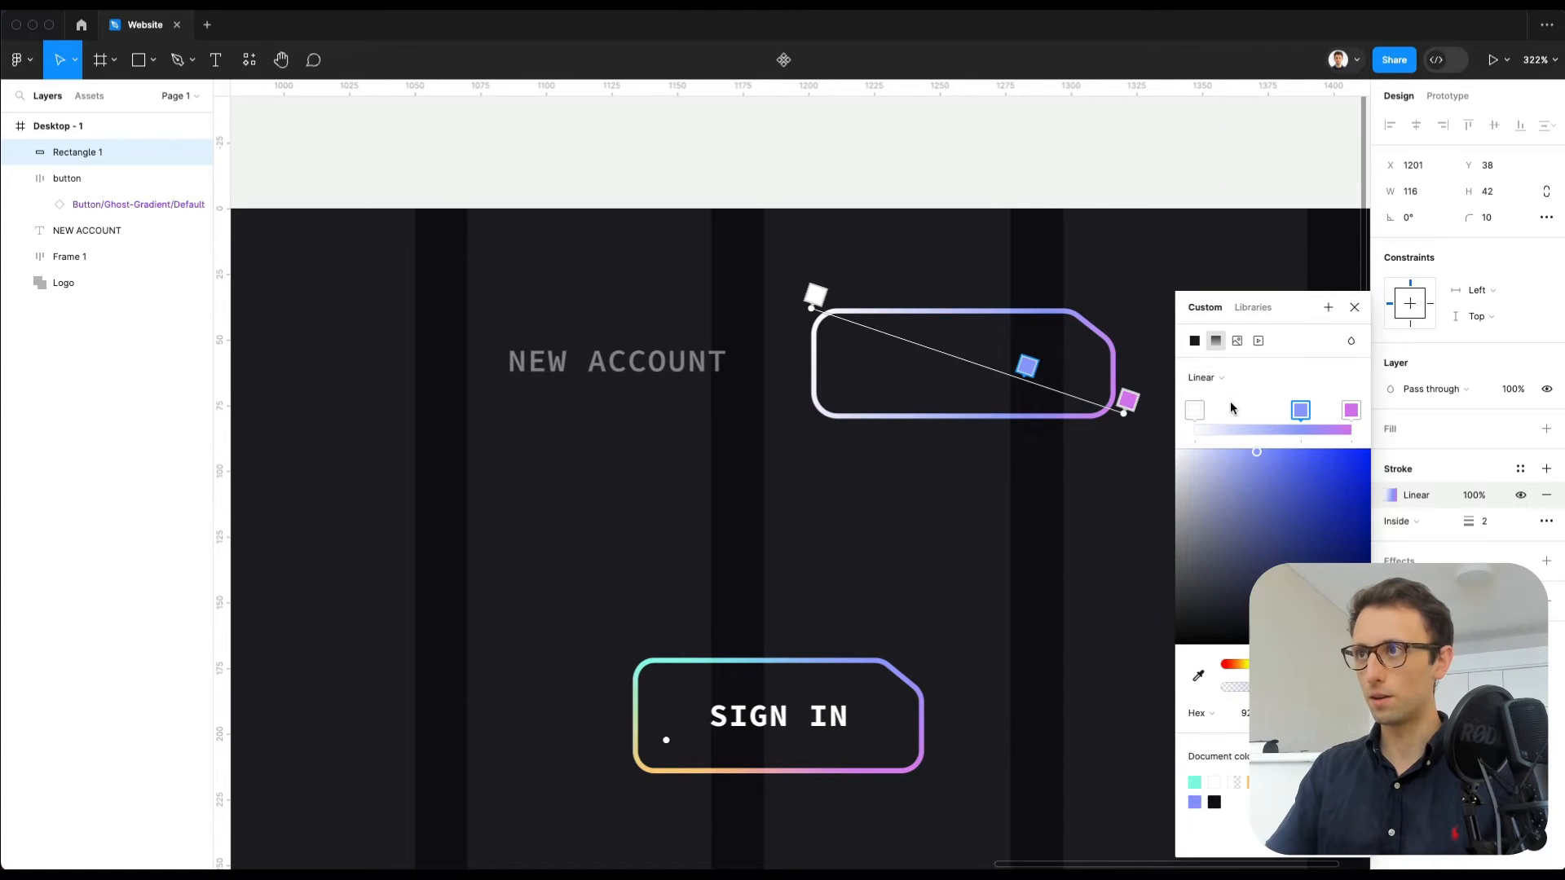
Step: Sample the SIGN IN border's teal for the gradient's start stop and shift the blue stop towards the middle of the gradient
left_click(1194, 411)
key("i")
left_click(645, 670)
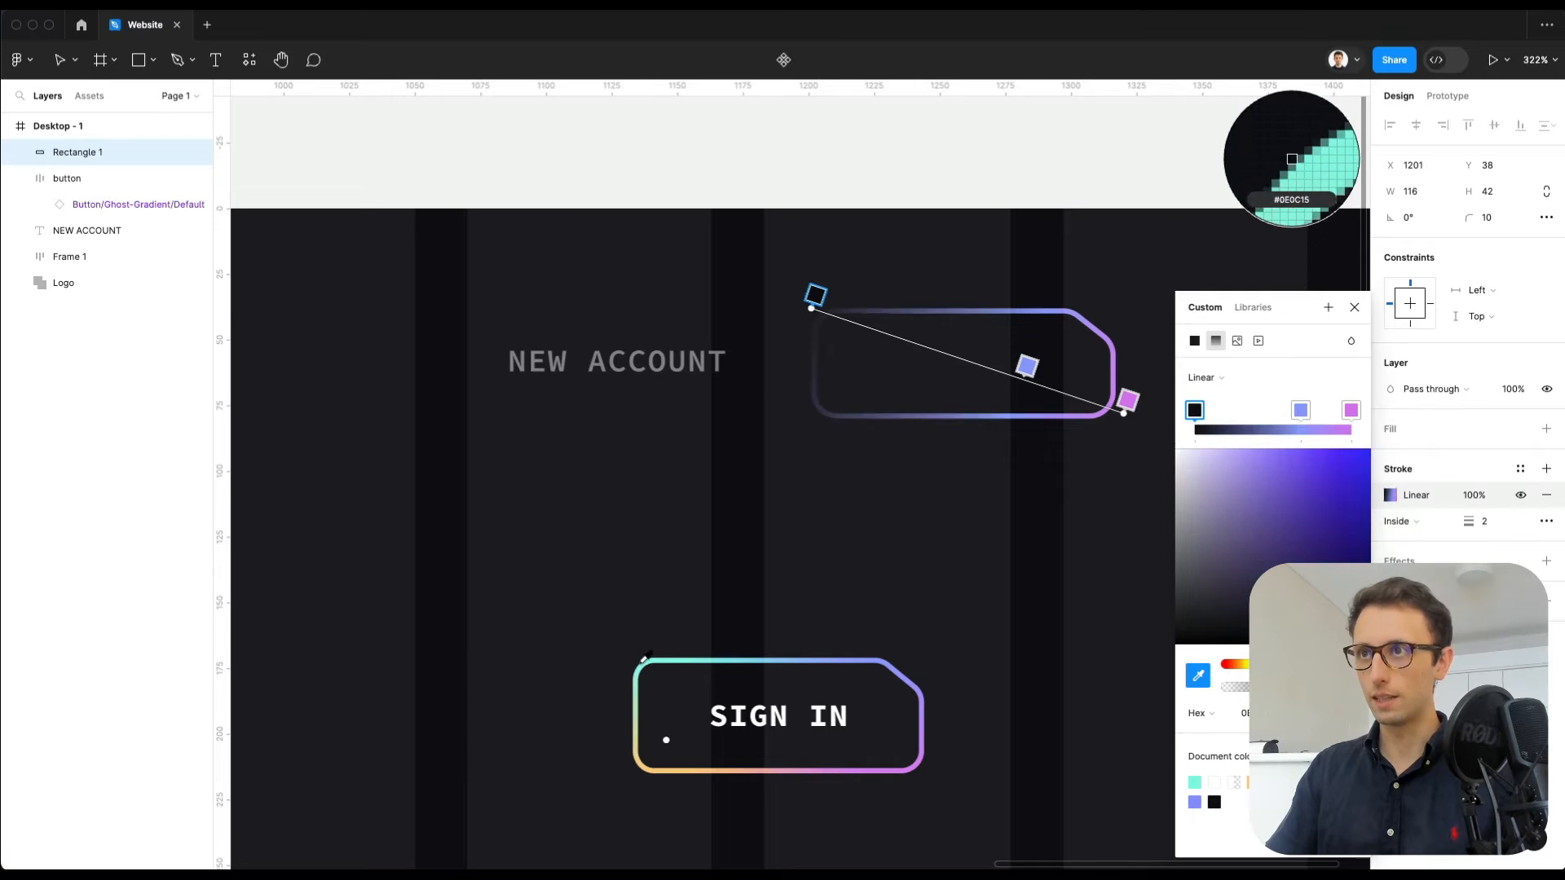
key("i")
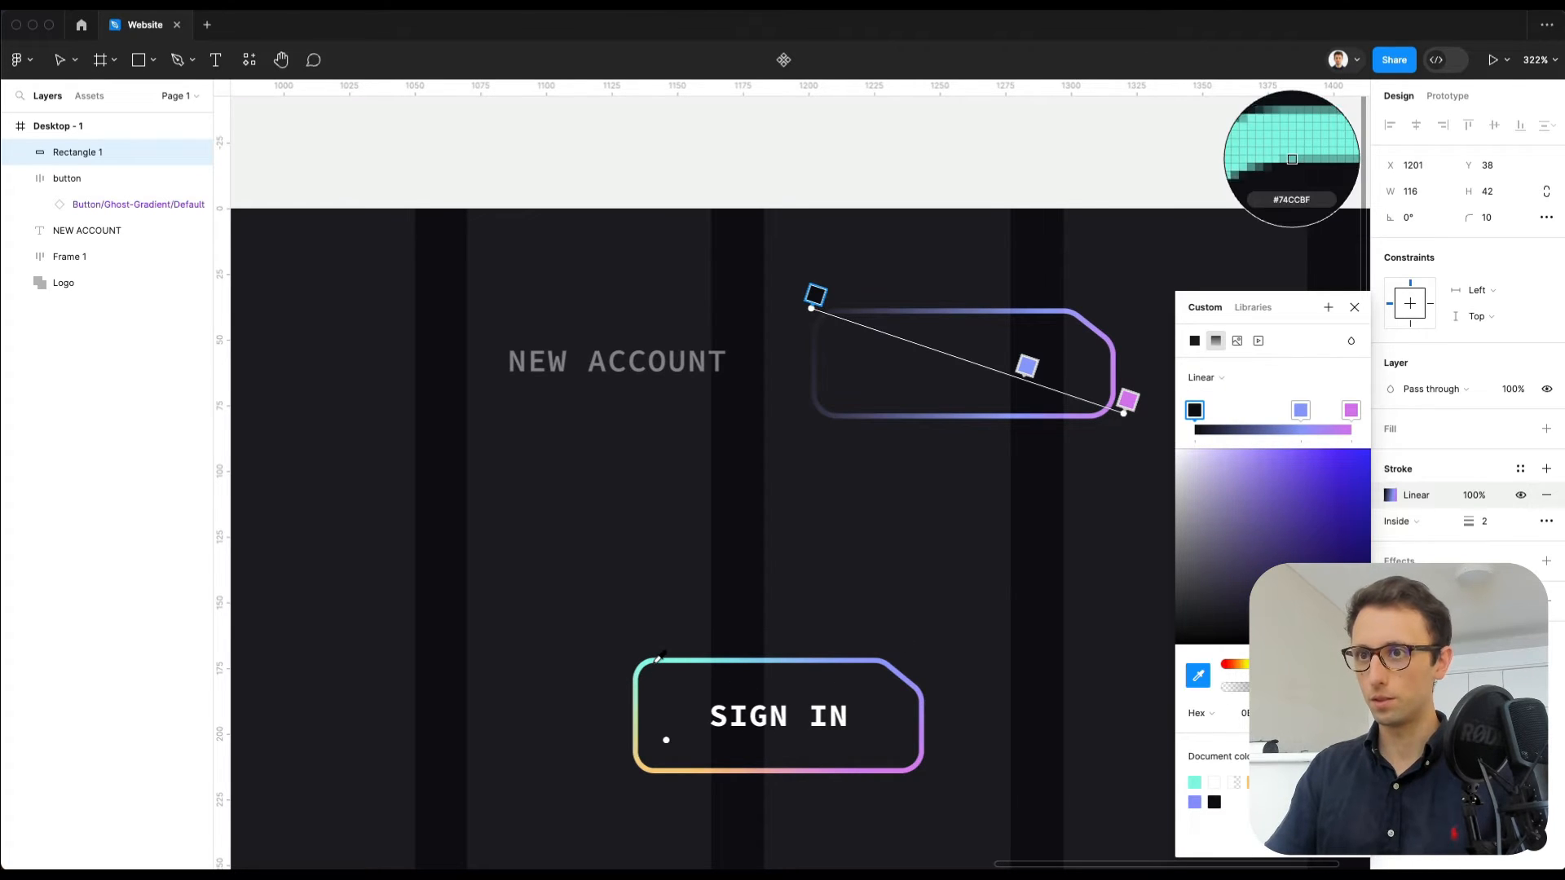
left_click(654, 658)
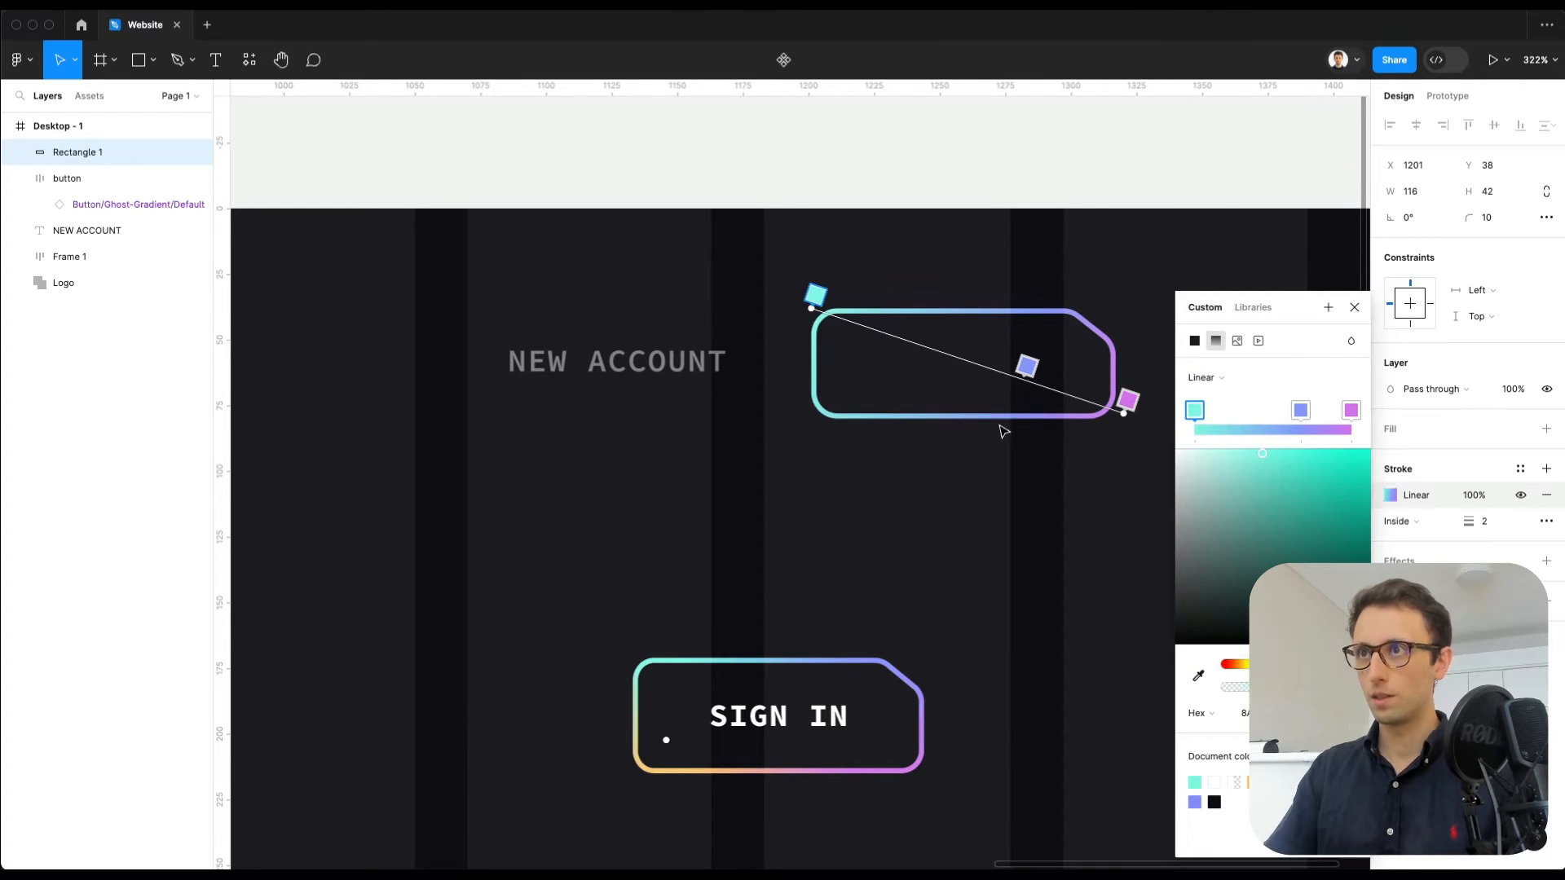
left_click_drag(1027, 366, 979, 351)
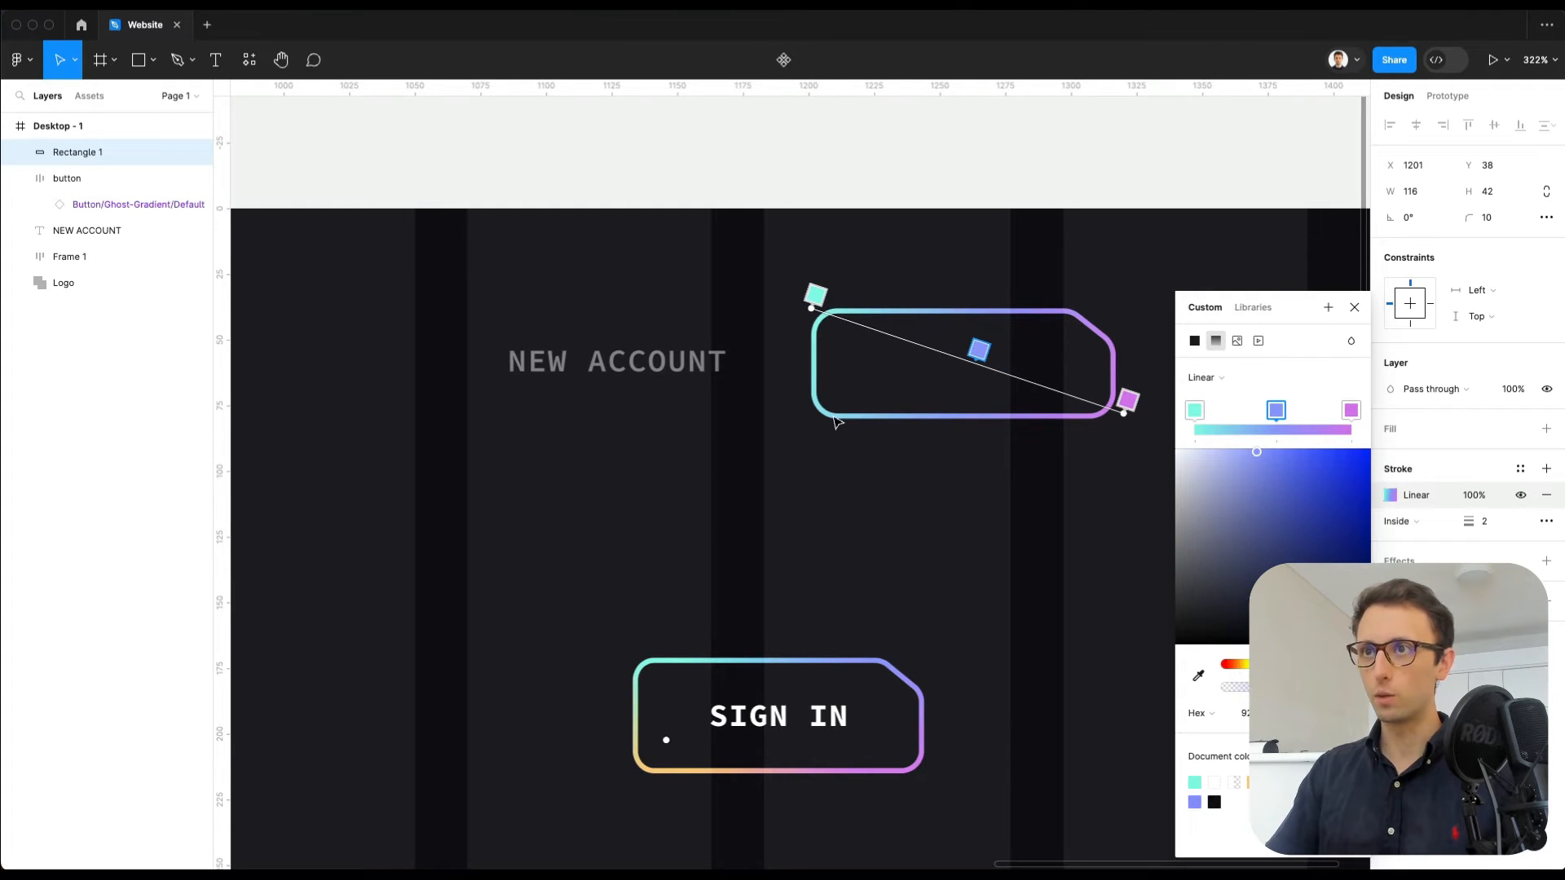
key("Escape")
key("Escape")
left_click(901, 434)
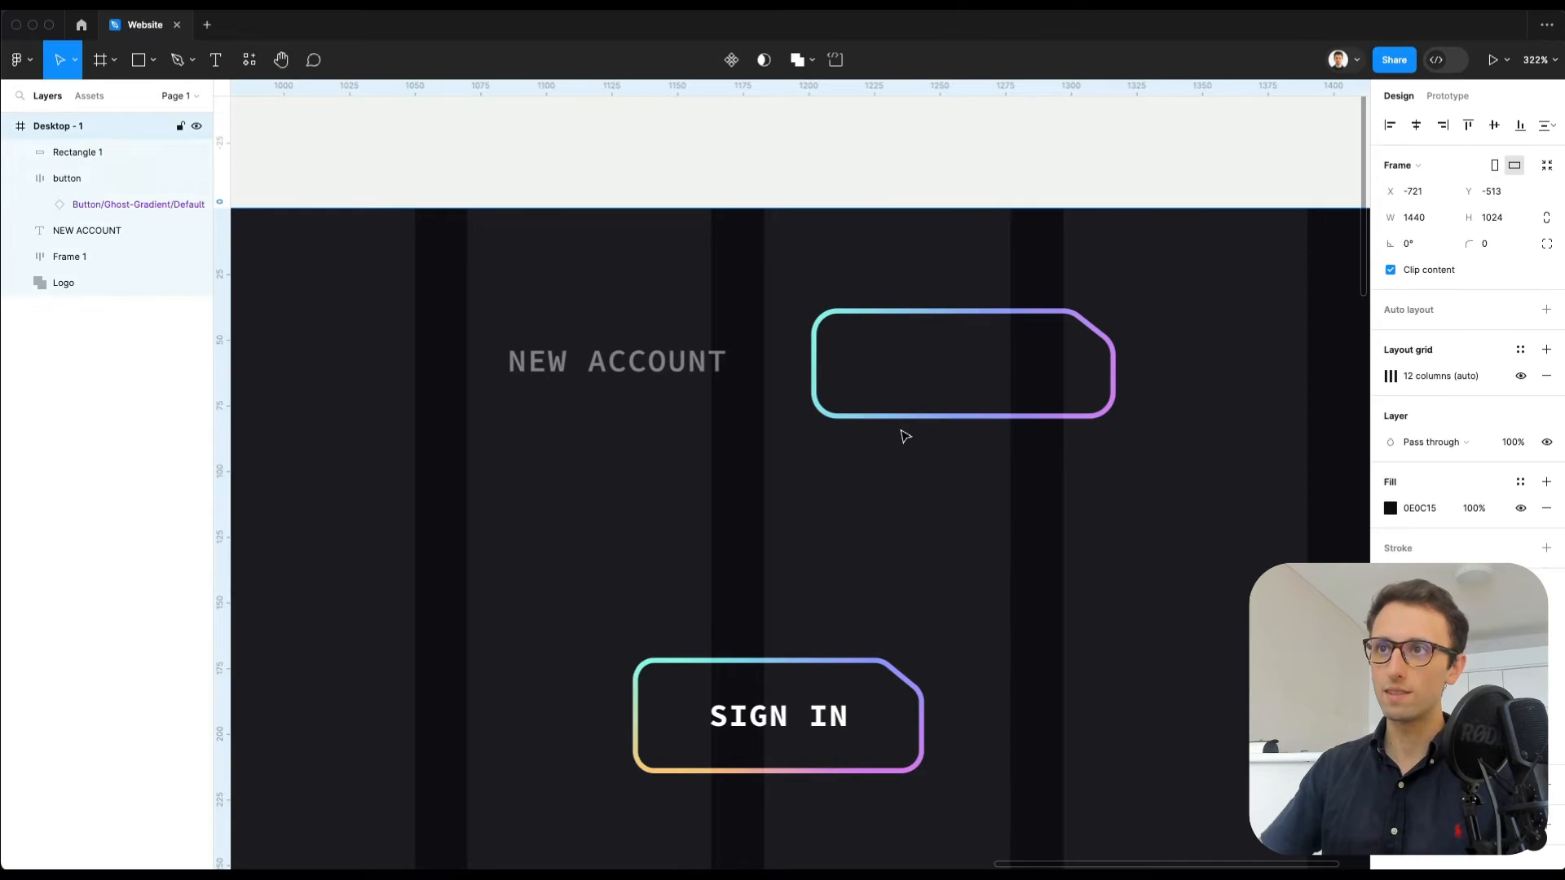
Step: Duplicate the gradient outline directly below the original, at X 1201, Y 93
left_click(900, 415)
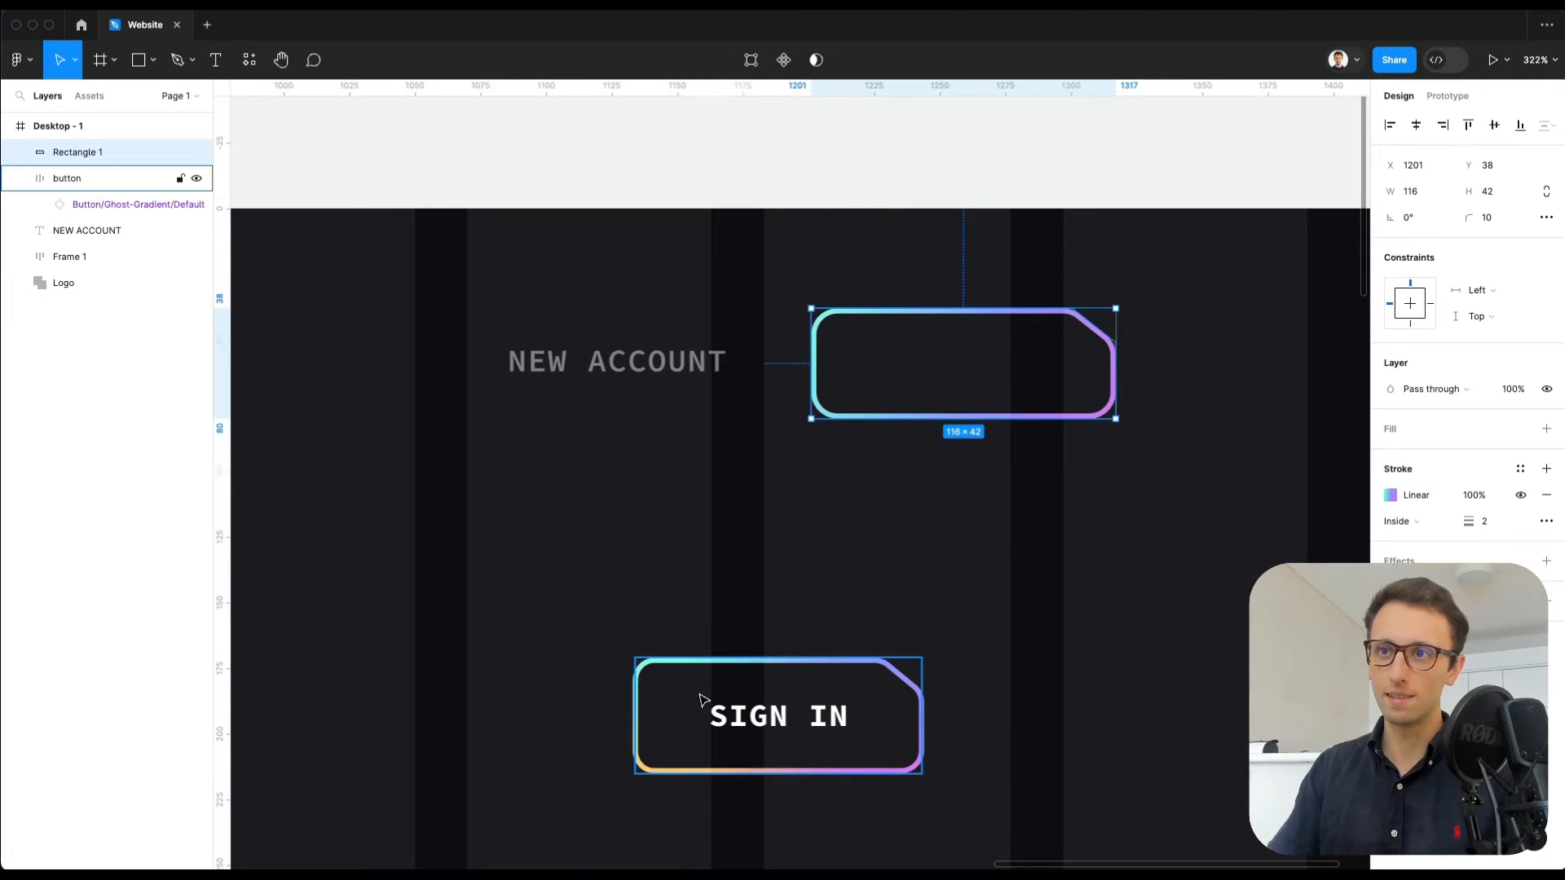
scroll(913, 519, "down", 2)
left_click(923, 515)
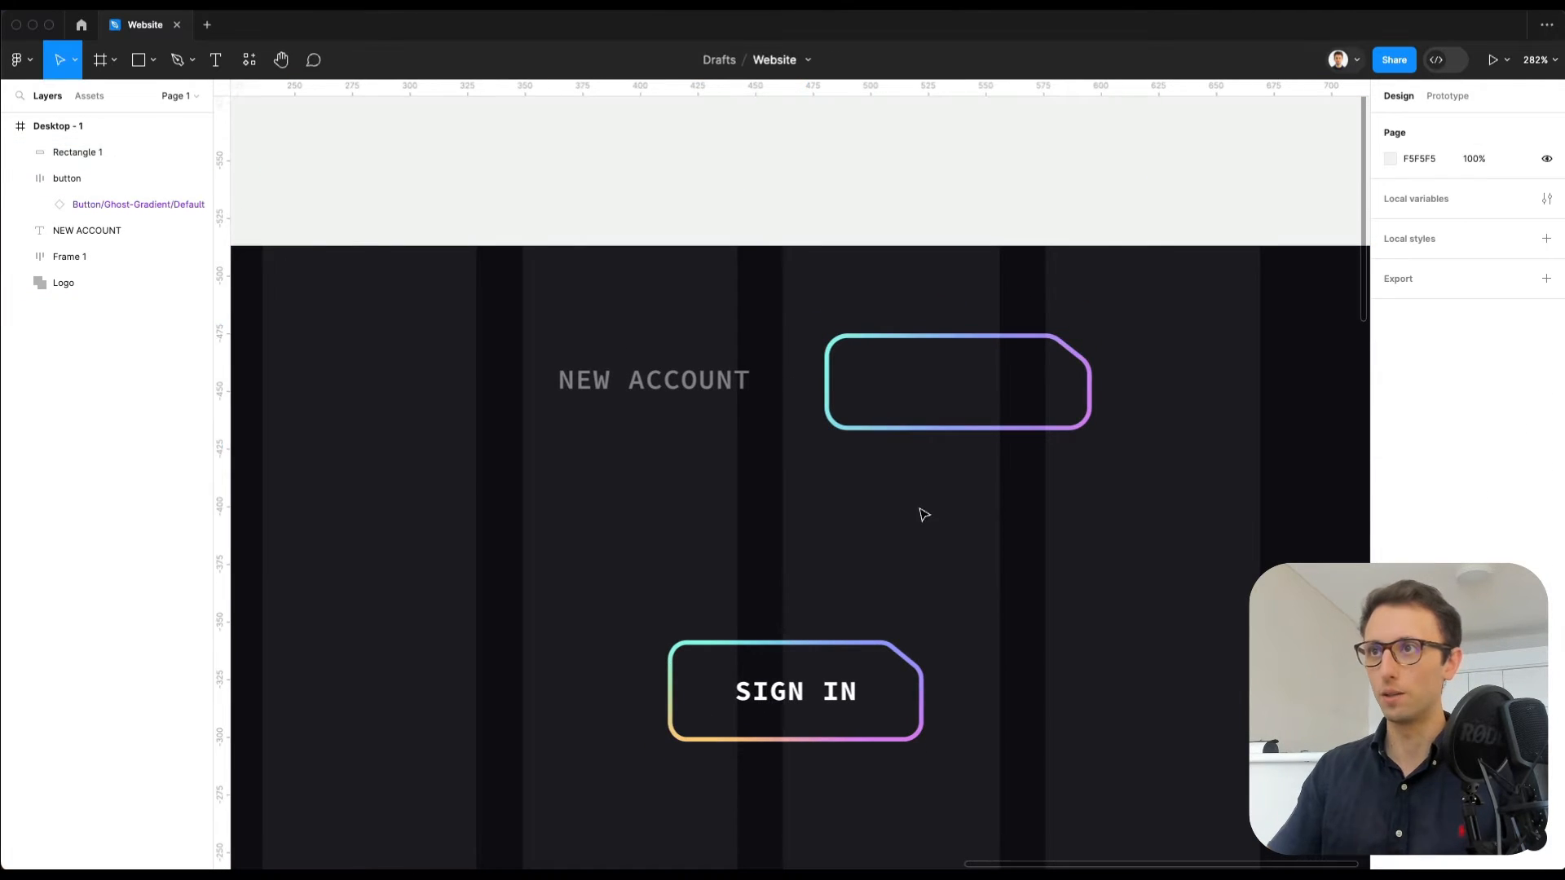
left_click(919, 429)
left_click_drag(919, 429, 921, 562)
scroll(911, 581, "down", 1)
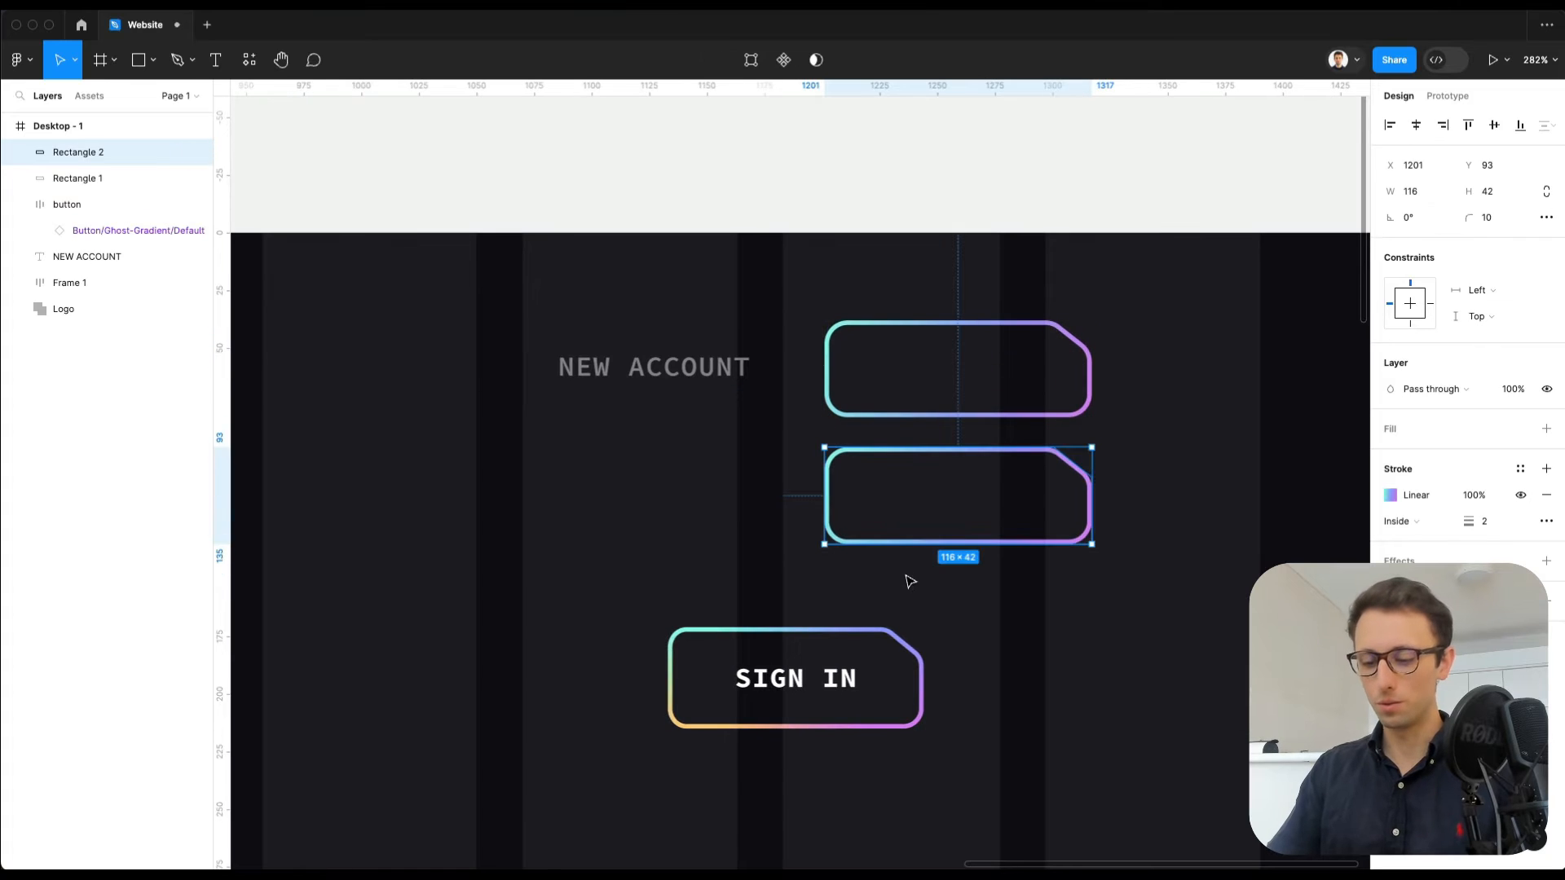
Step: Draw a circle about 58 × 58 between the duplicated outline and the SIGN IN reference button
key("o")
left_click_drag(882, 500, 748, 634)
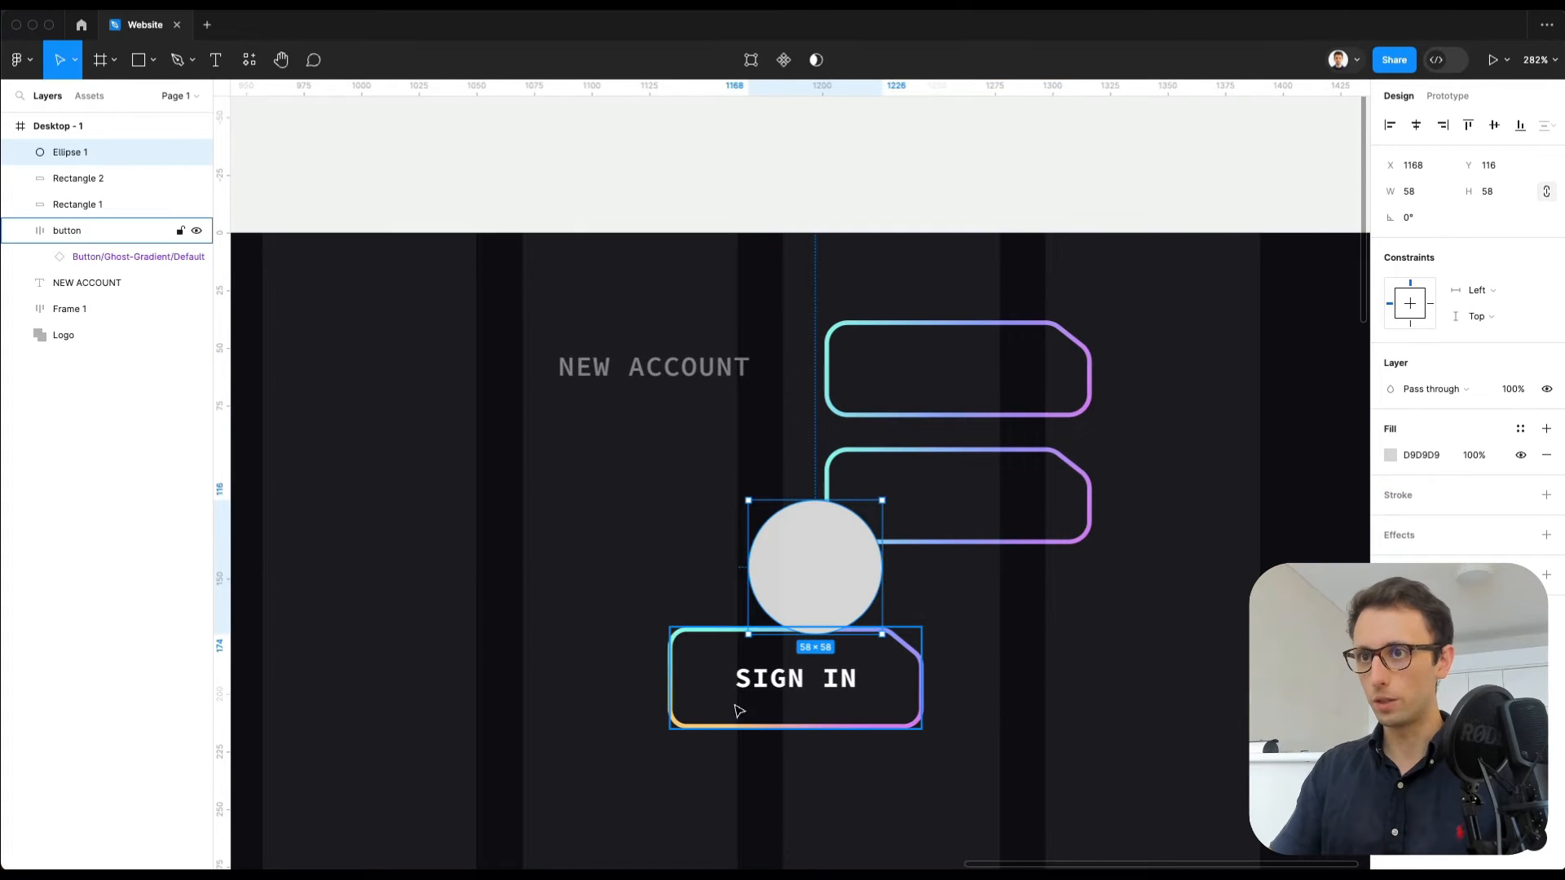
Step: Fill the circle with the yellow sampled from the SIGN IN border and turn the fill into a radial gradient
key("i")
left_click(1292, 157)
scroll(811, 552, "up", 5)
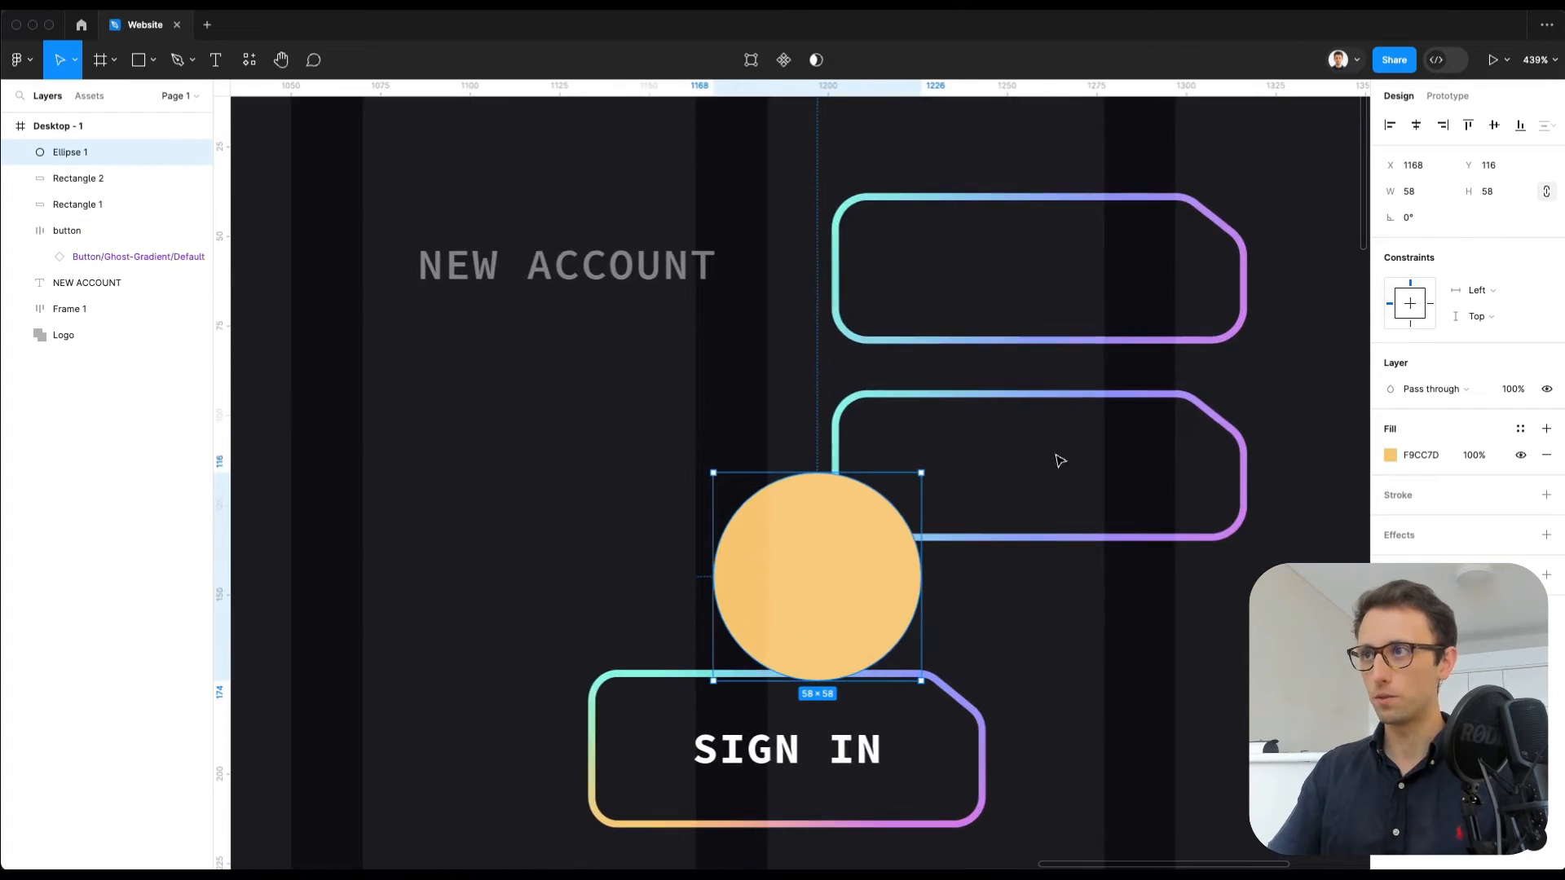
left_click(1391, 455)
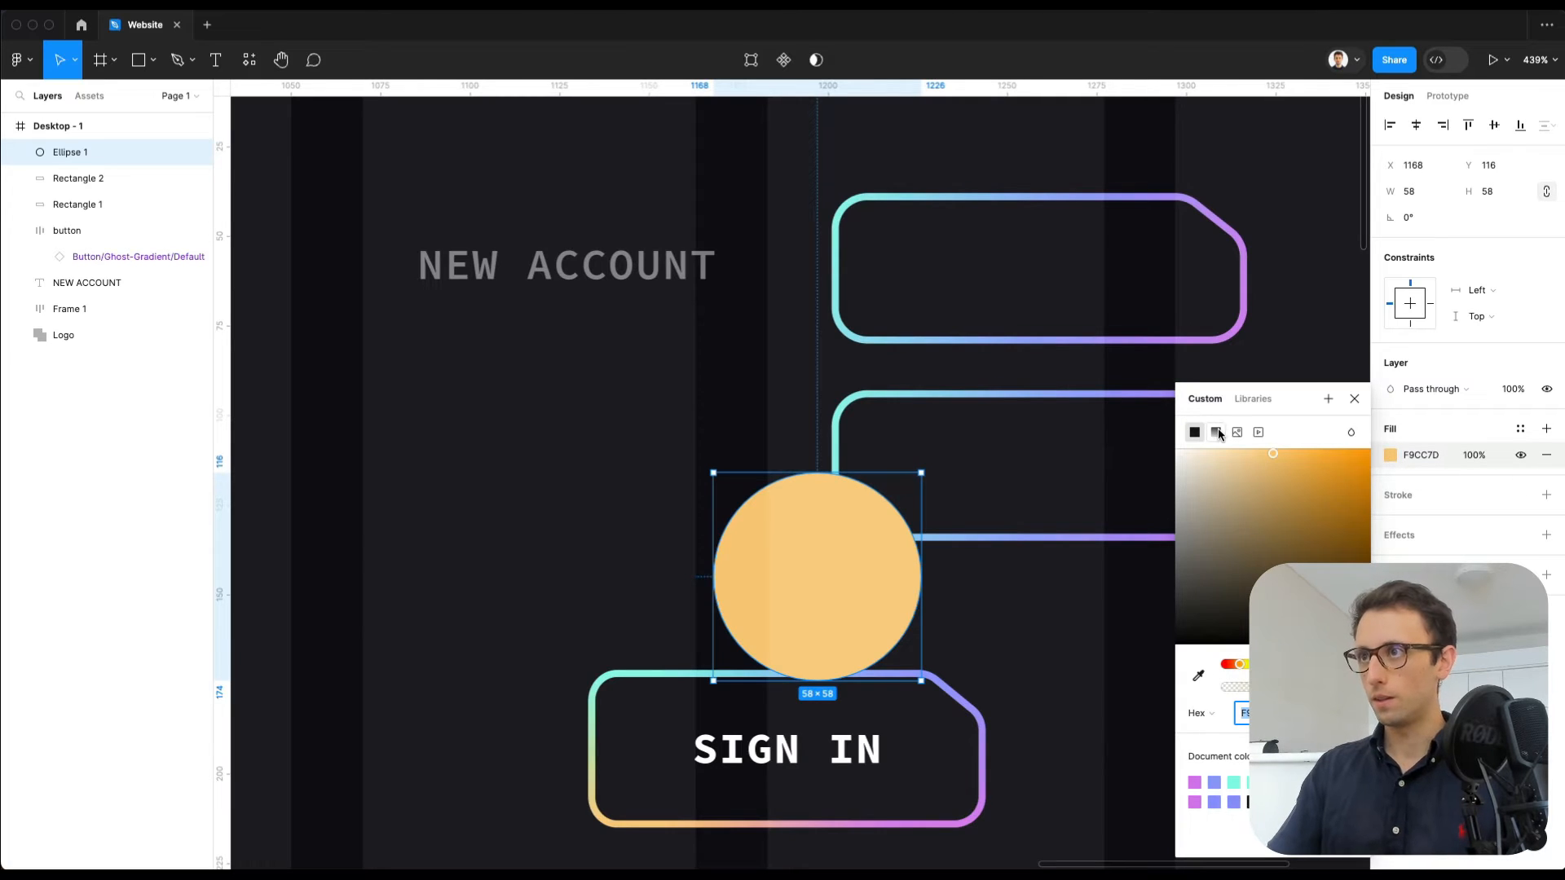
left_click(1217, 433)
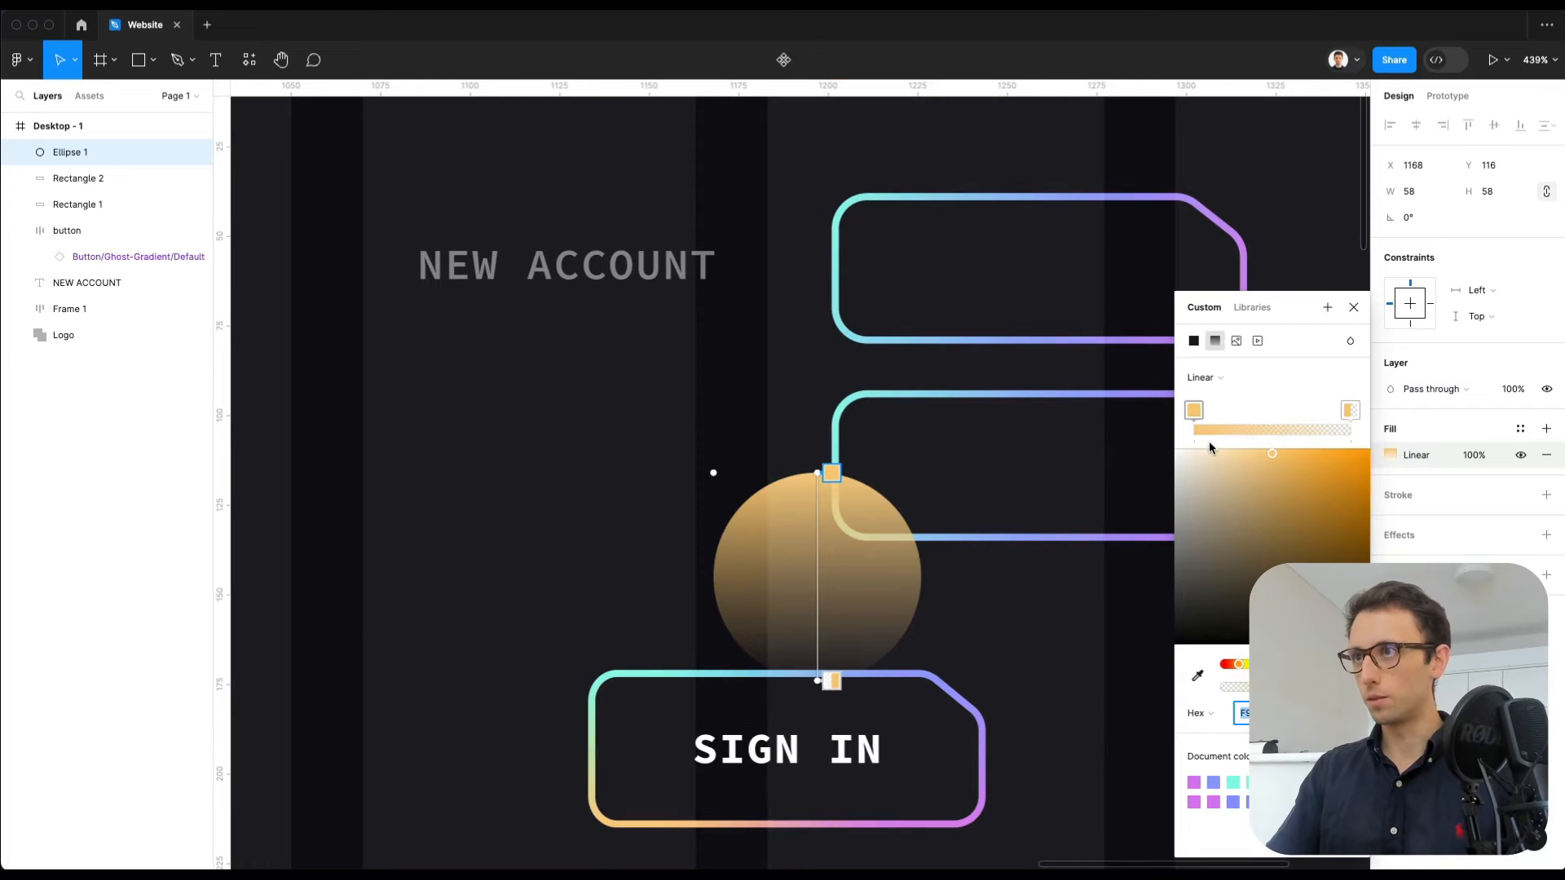
left_click(1207, 379)
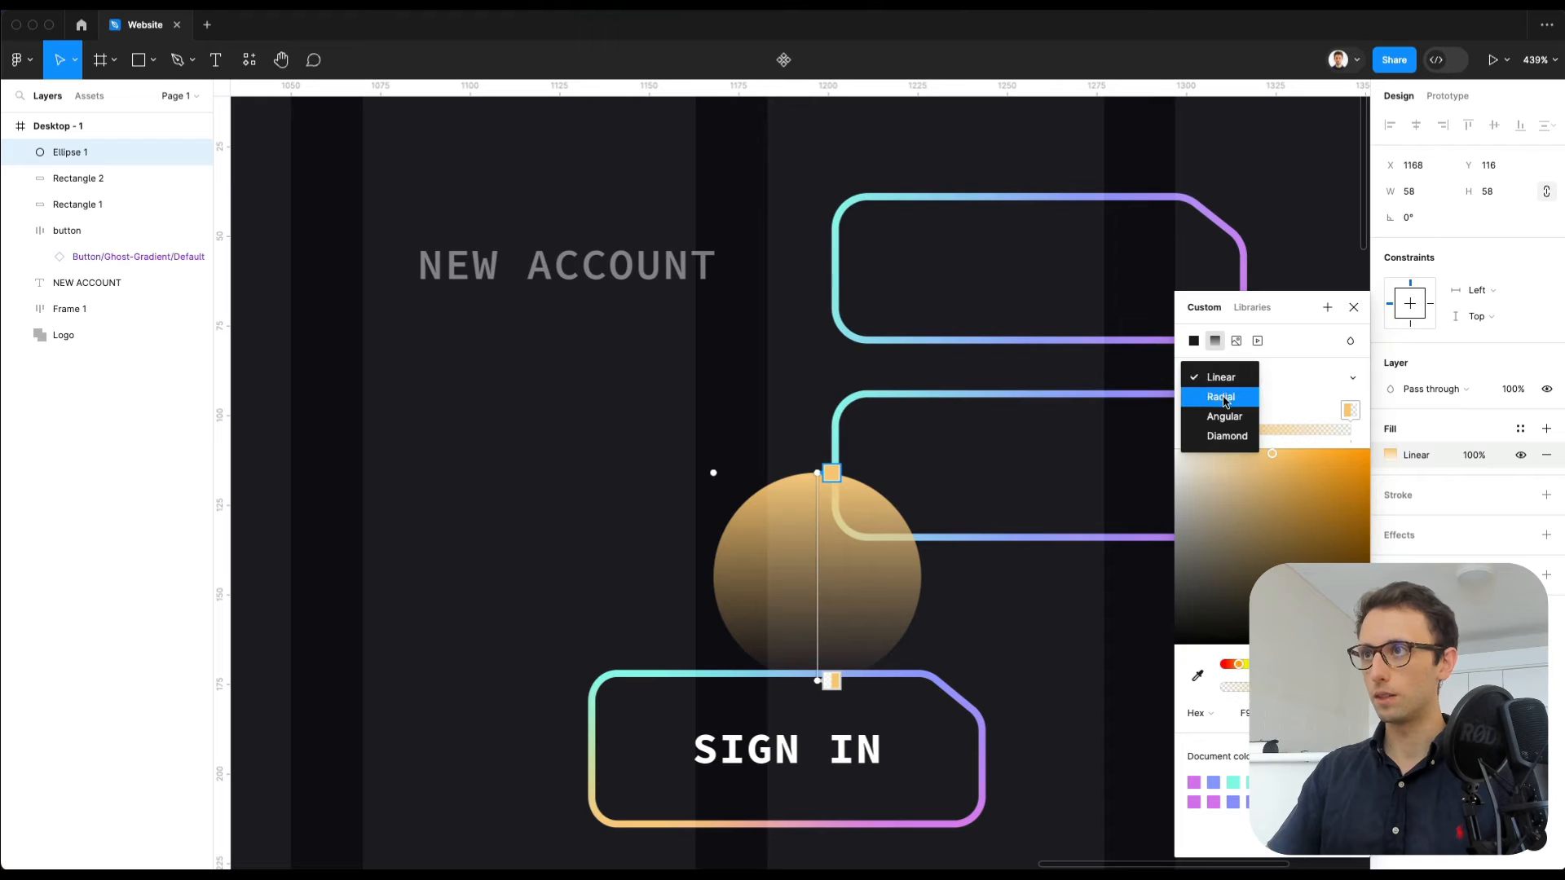
left_click(1221, 397)
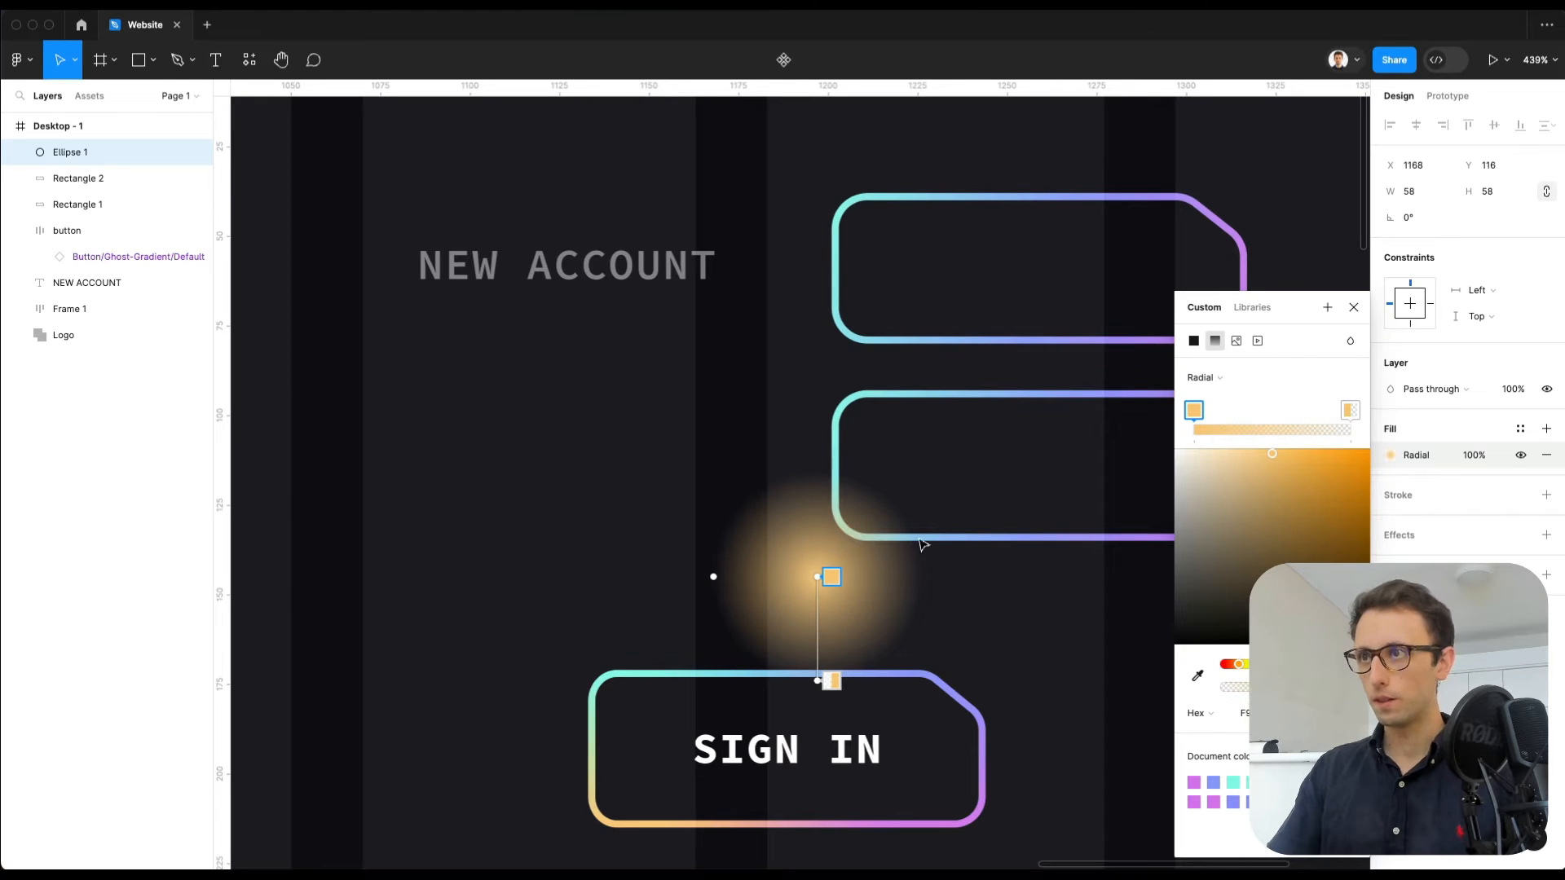
Step: Set the radial gradient's outer stop to fully transparent and make its centre stop a brighter, more saturated yellow-orange
left_click(1351, 410)
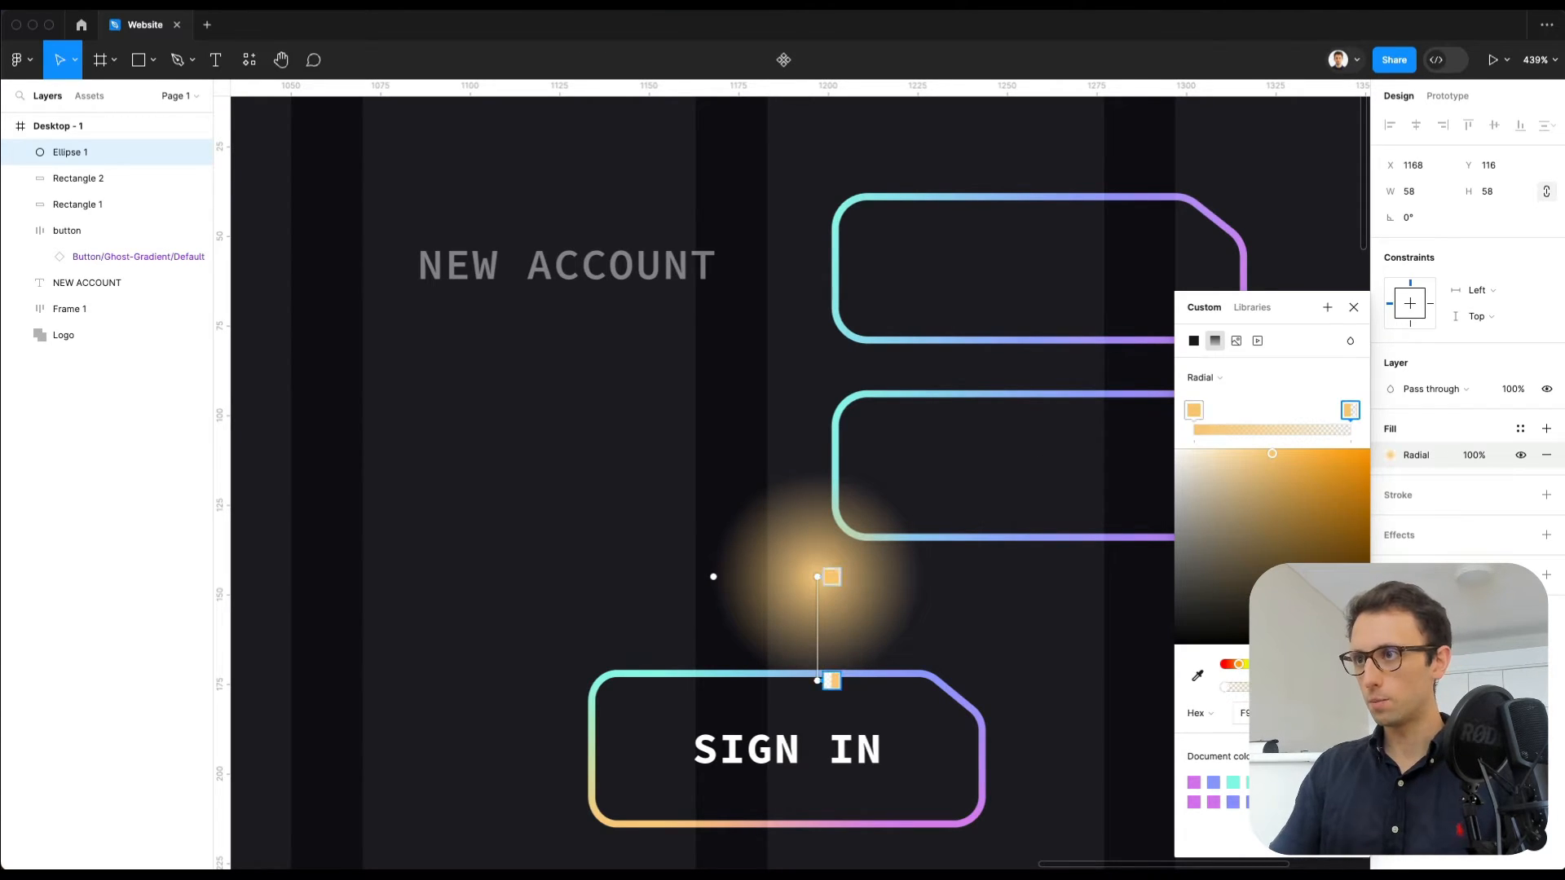
mouse_move(1227, 687)
left_mouse_down()
mouse_move(1304, 687)
mouse_move(1221, 687)
left_mouse_up()
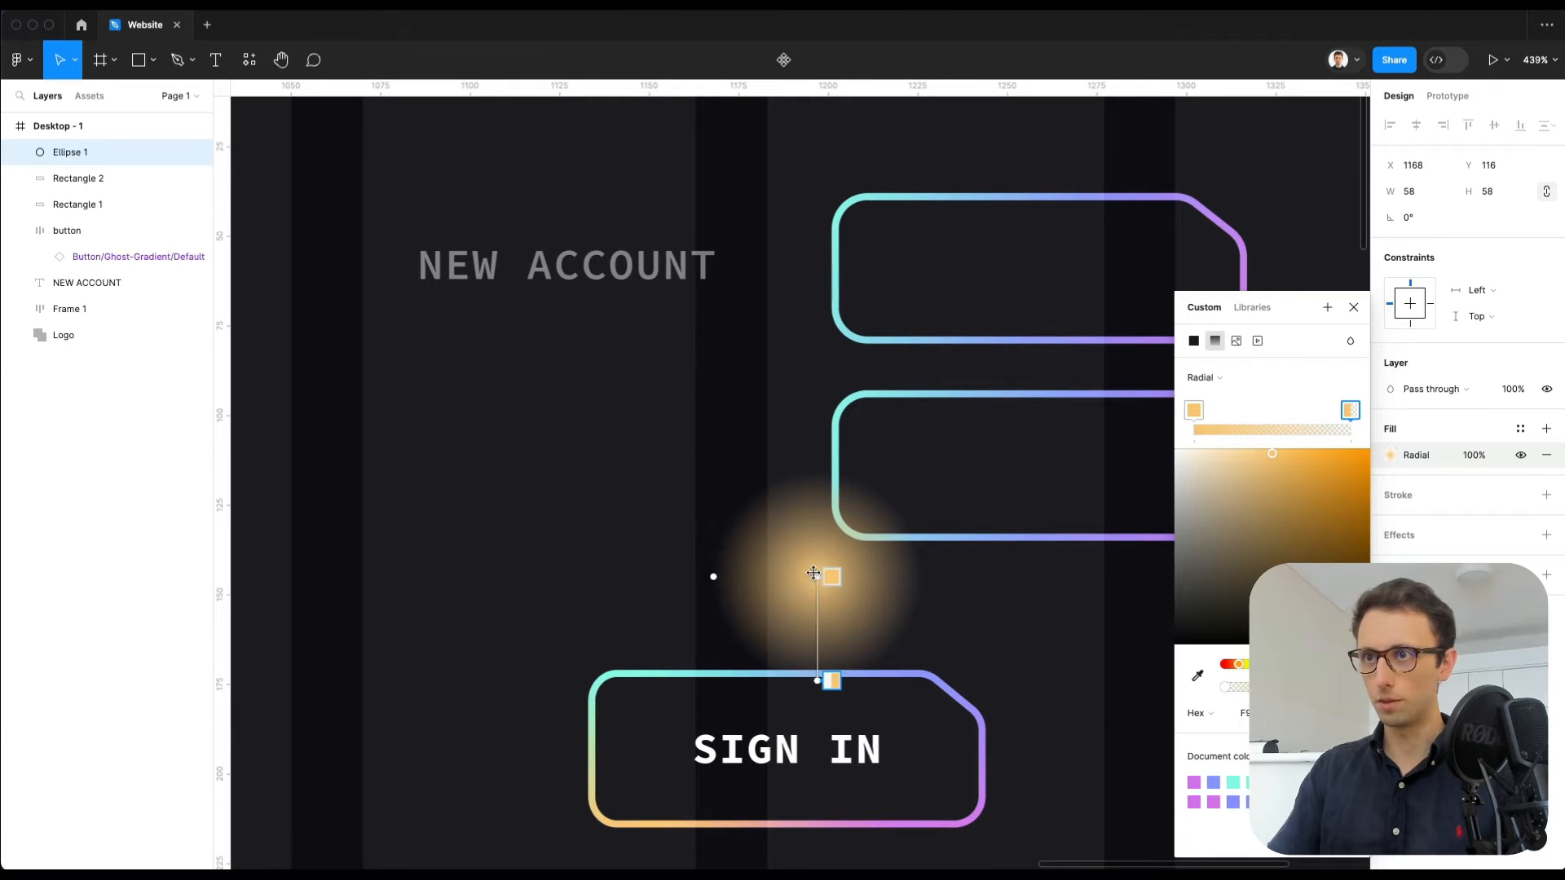
left_click(1194, 410)
left_click_drag(1338, 481, 1290, 423)
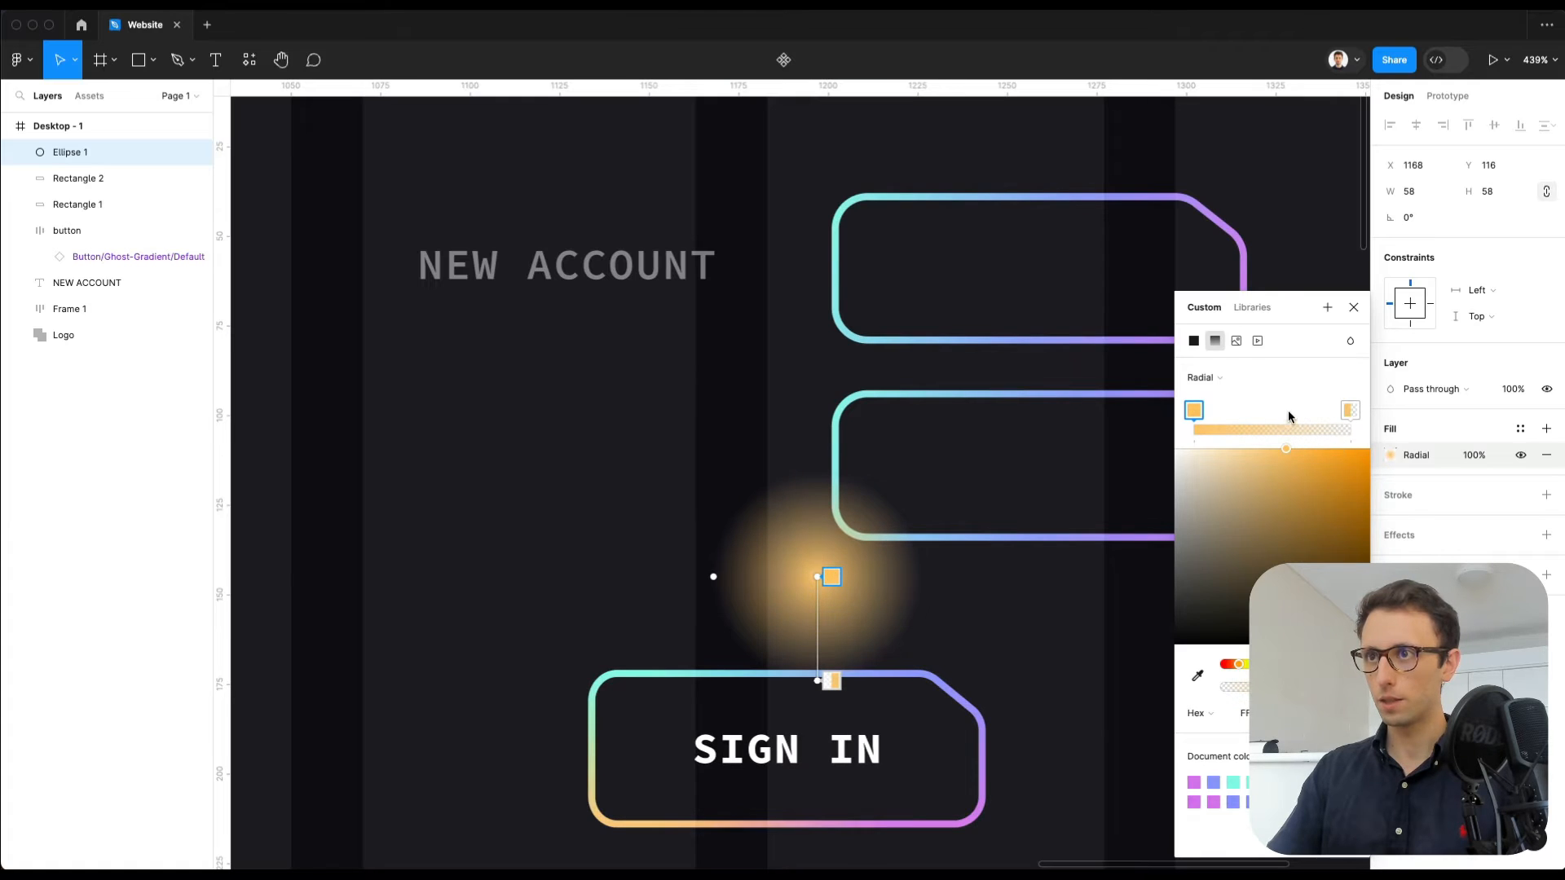
key("Escape")
Step: Move the glow circle over the lower-left corner of the second outline and mask it with a duplicate of that outline
left_click_drag(845, 568, 887, 543)
scroll(888, 543, "down", 3)
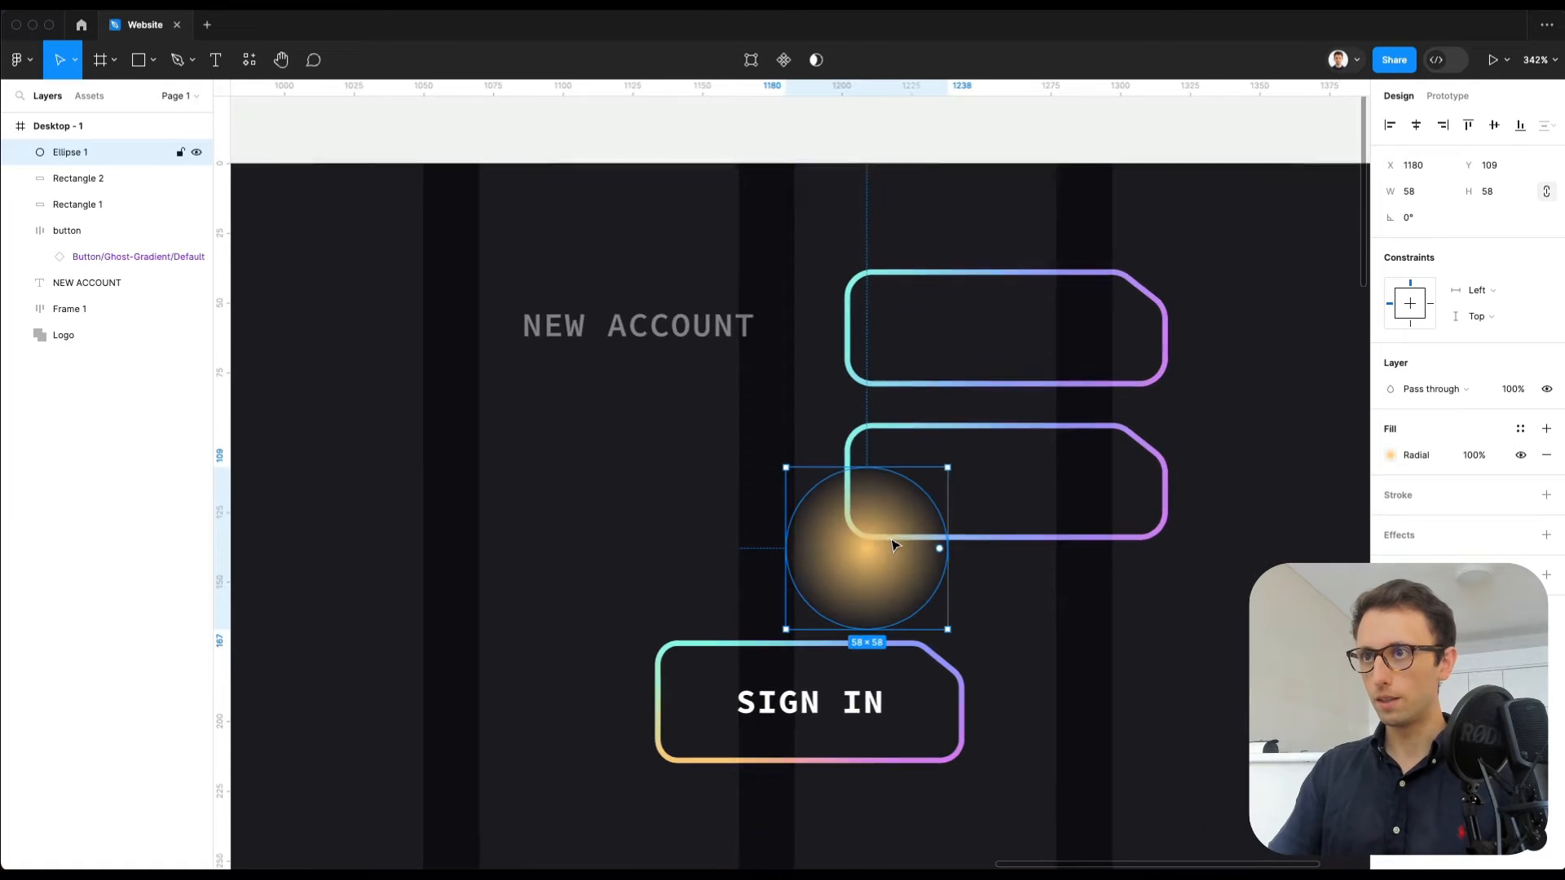
left_click(1031, 536)
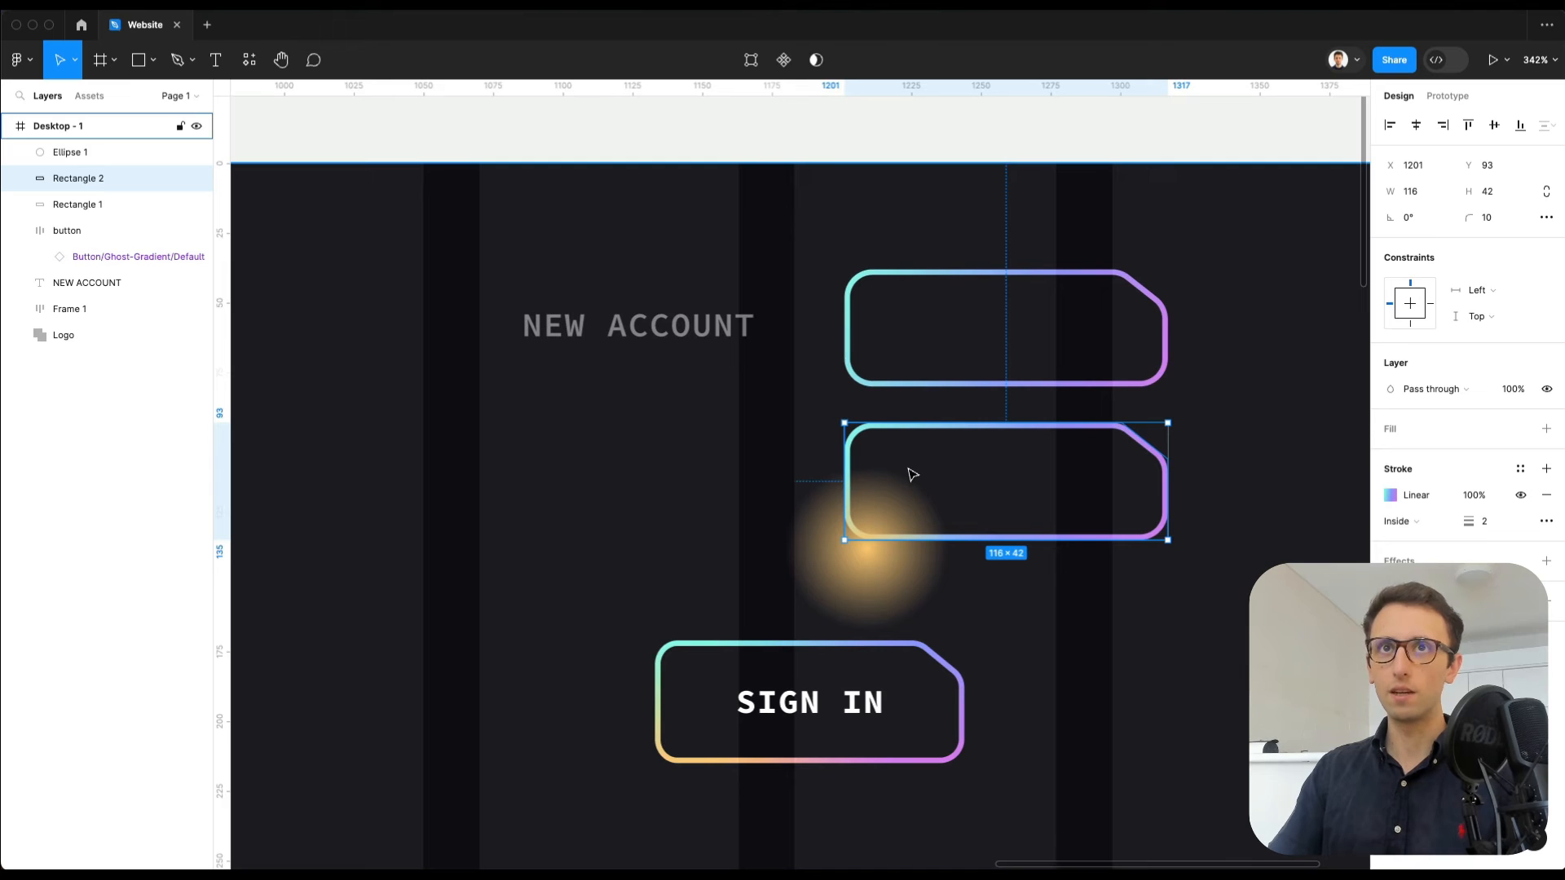
key("super+d")
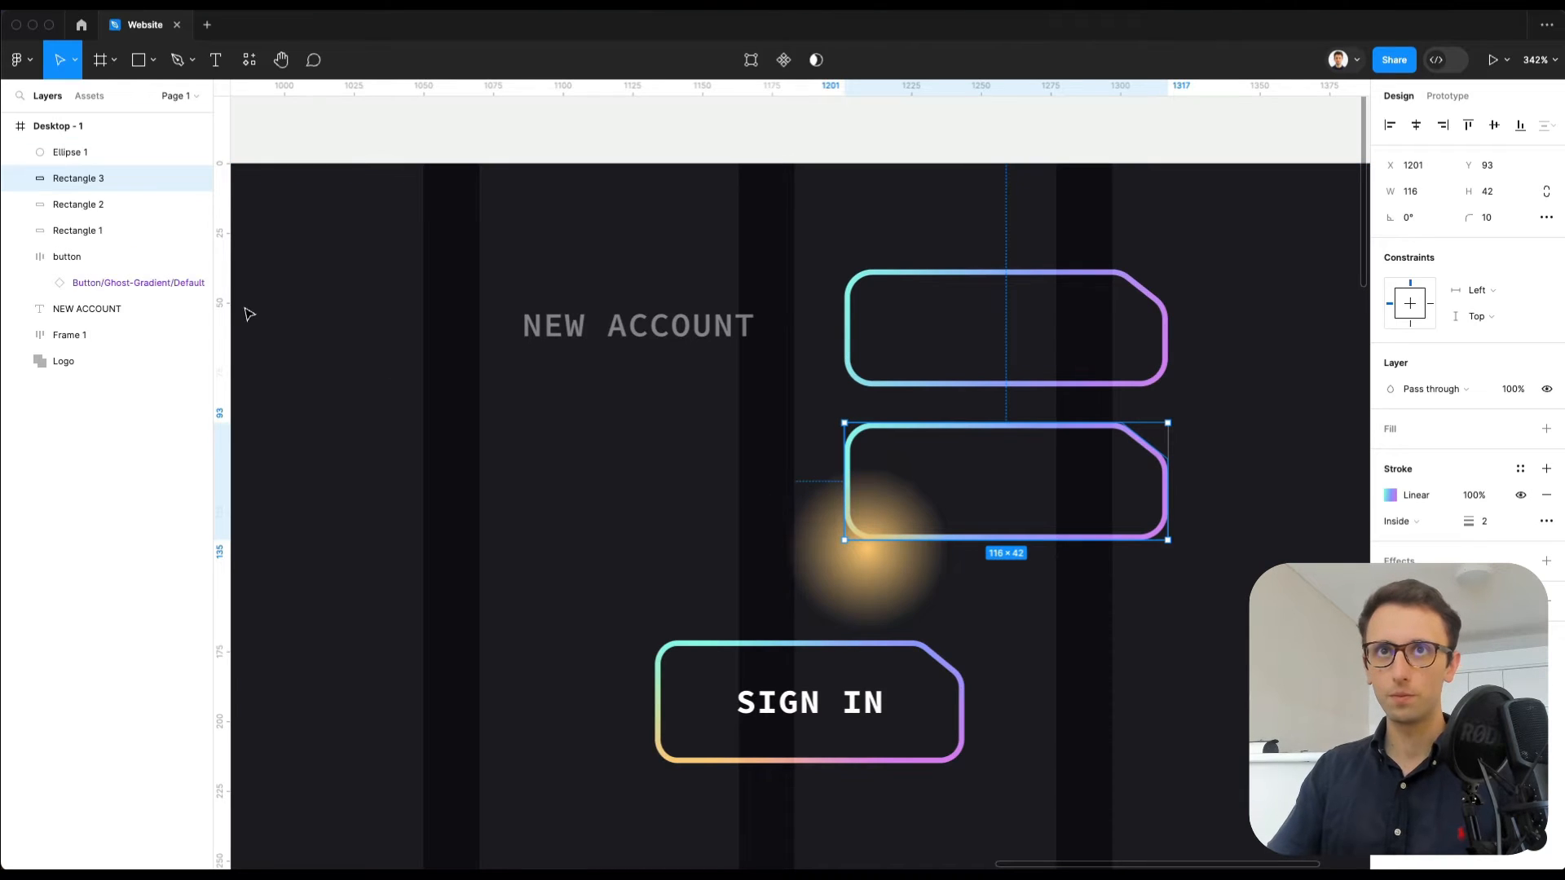
left_click(70, 152, "shift")
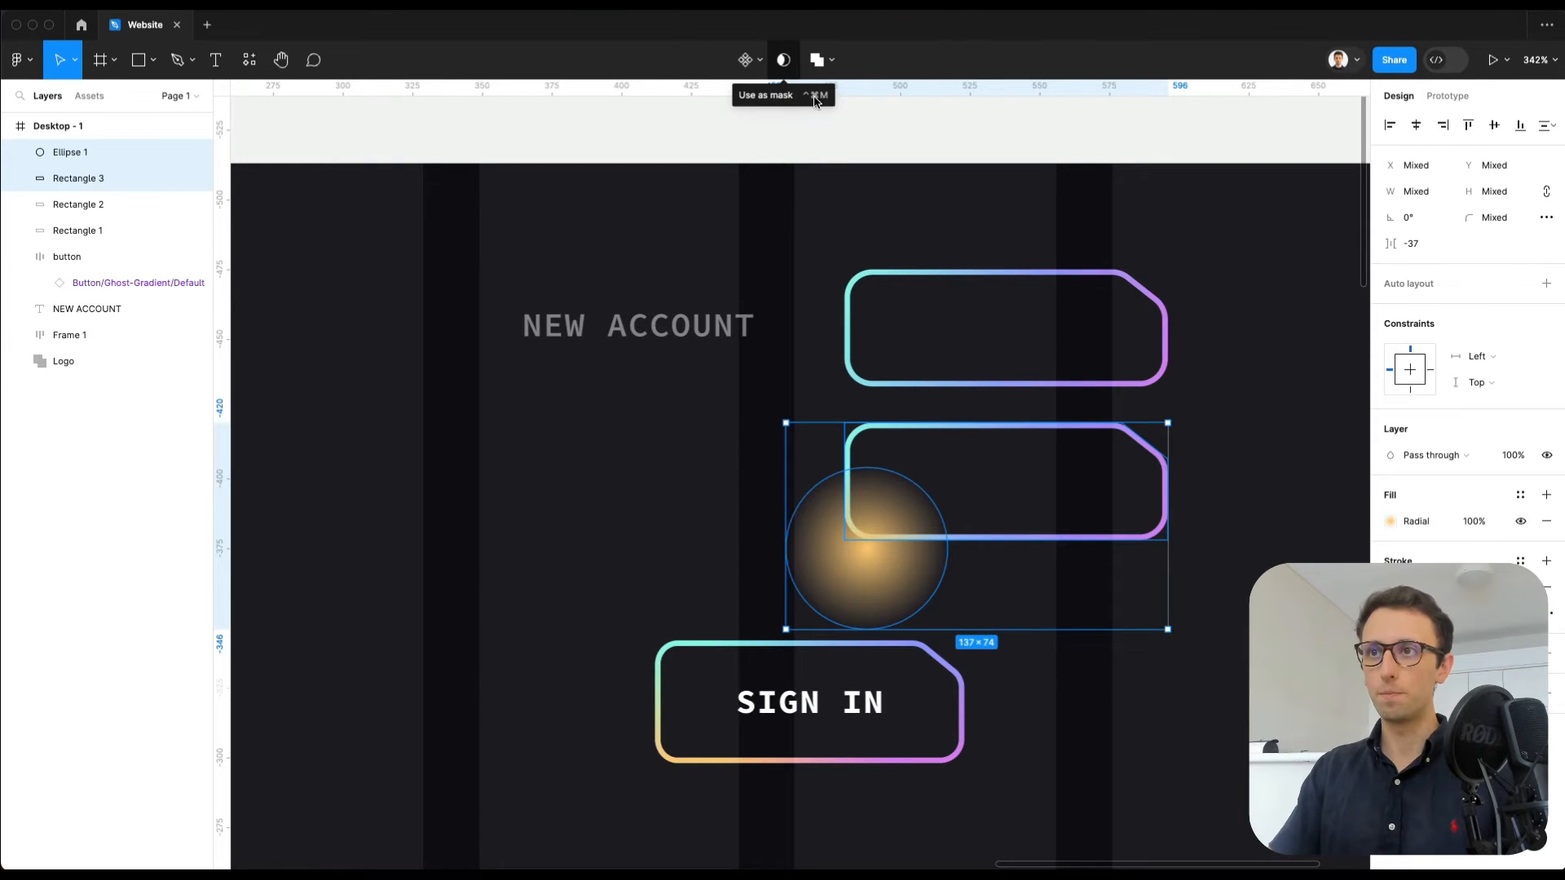
left_click(780, 65)
Step: Enlarge the masked glow circle to about 85 × 85 and position it at about X 1169, Y 90
double_click(852, 526)
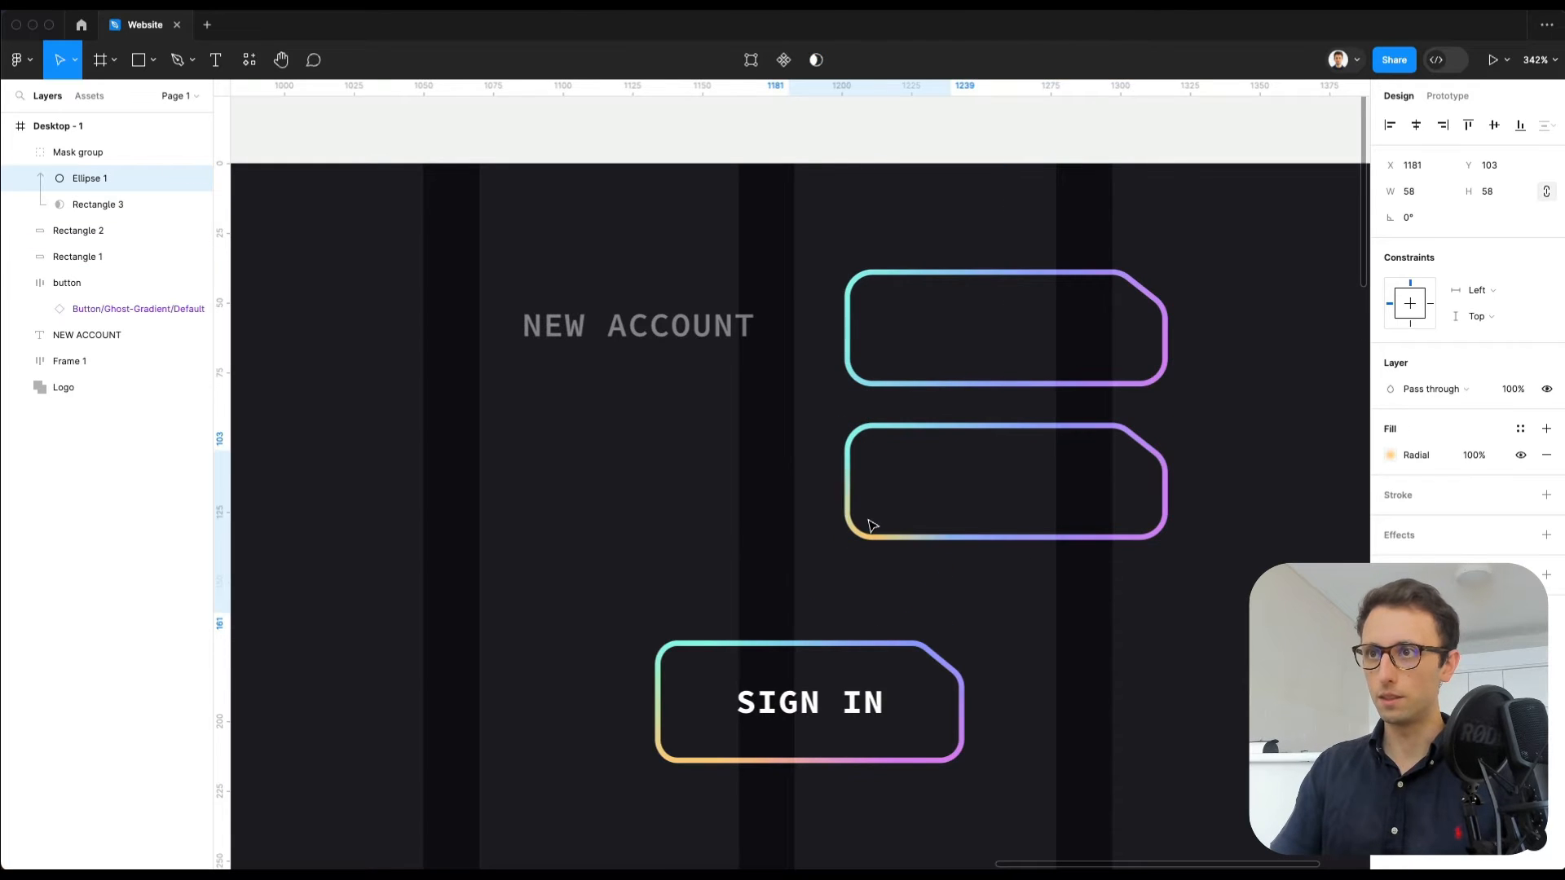
left_click_drag(948, 607, 993, 652)
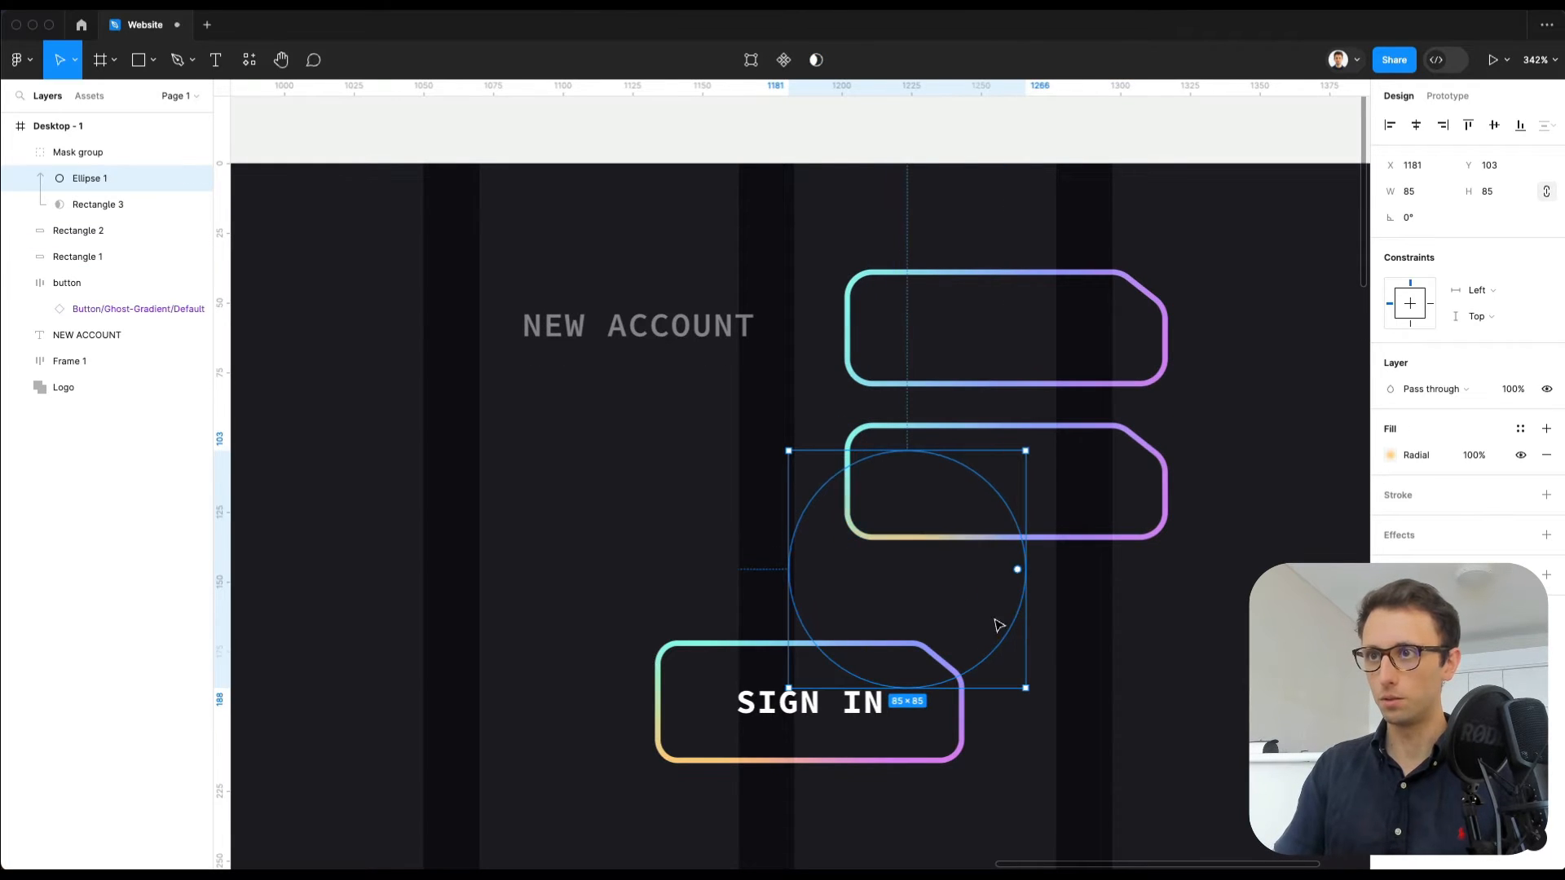
scroll(887, 538, "down", 3)
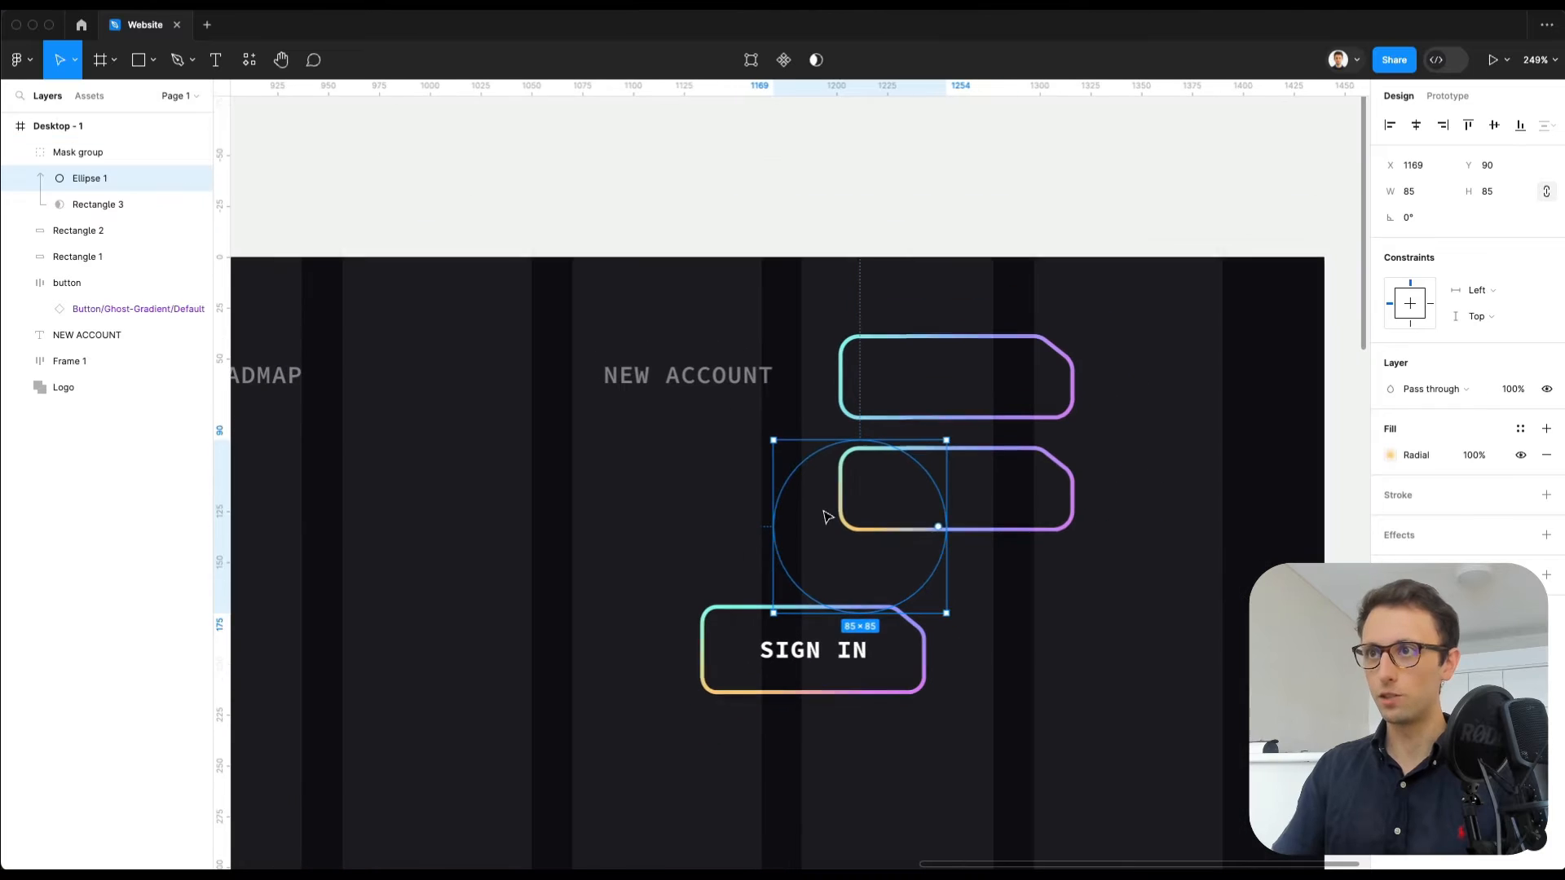
left_click(1184, 443)
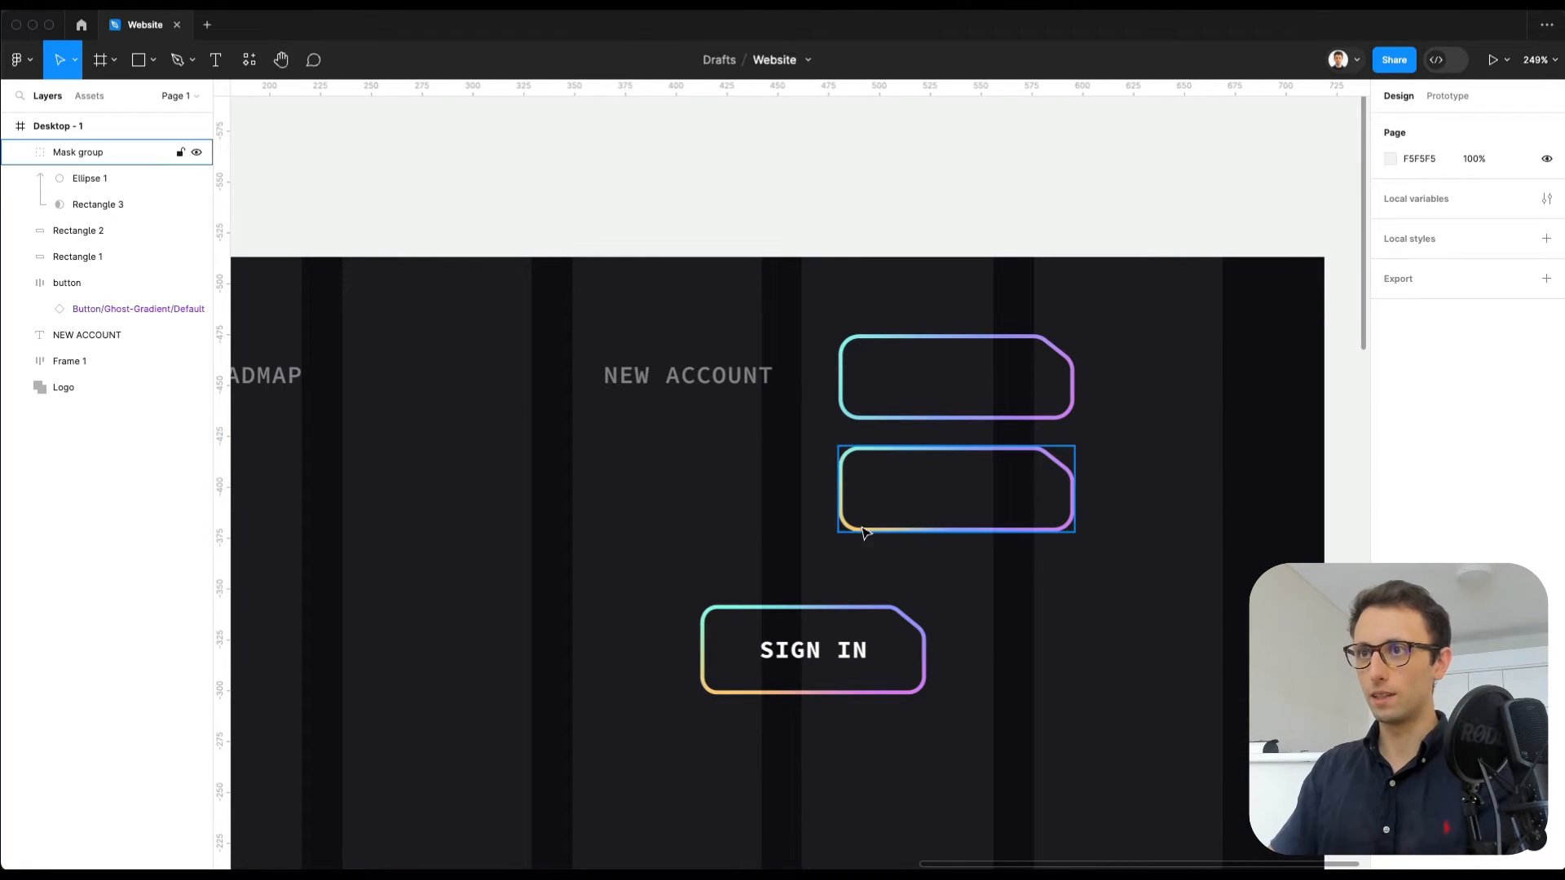
Step: Delete the original upper outline, and group the remaining outline with its masked glow as "Button"
left_click(936, 411)
key("Delete")
left_click_drag(837, 408, 1119, 561)
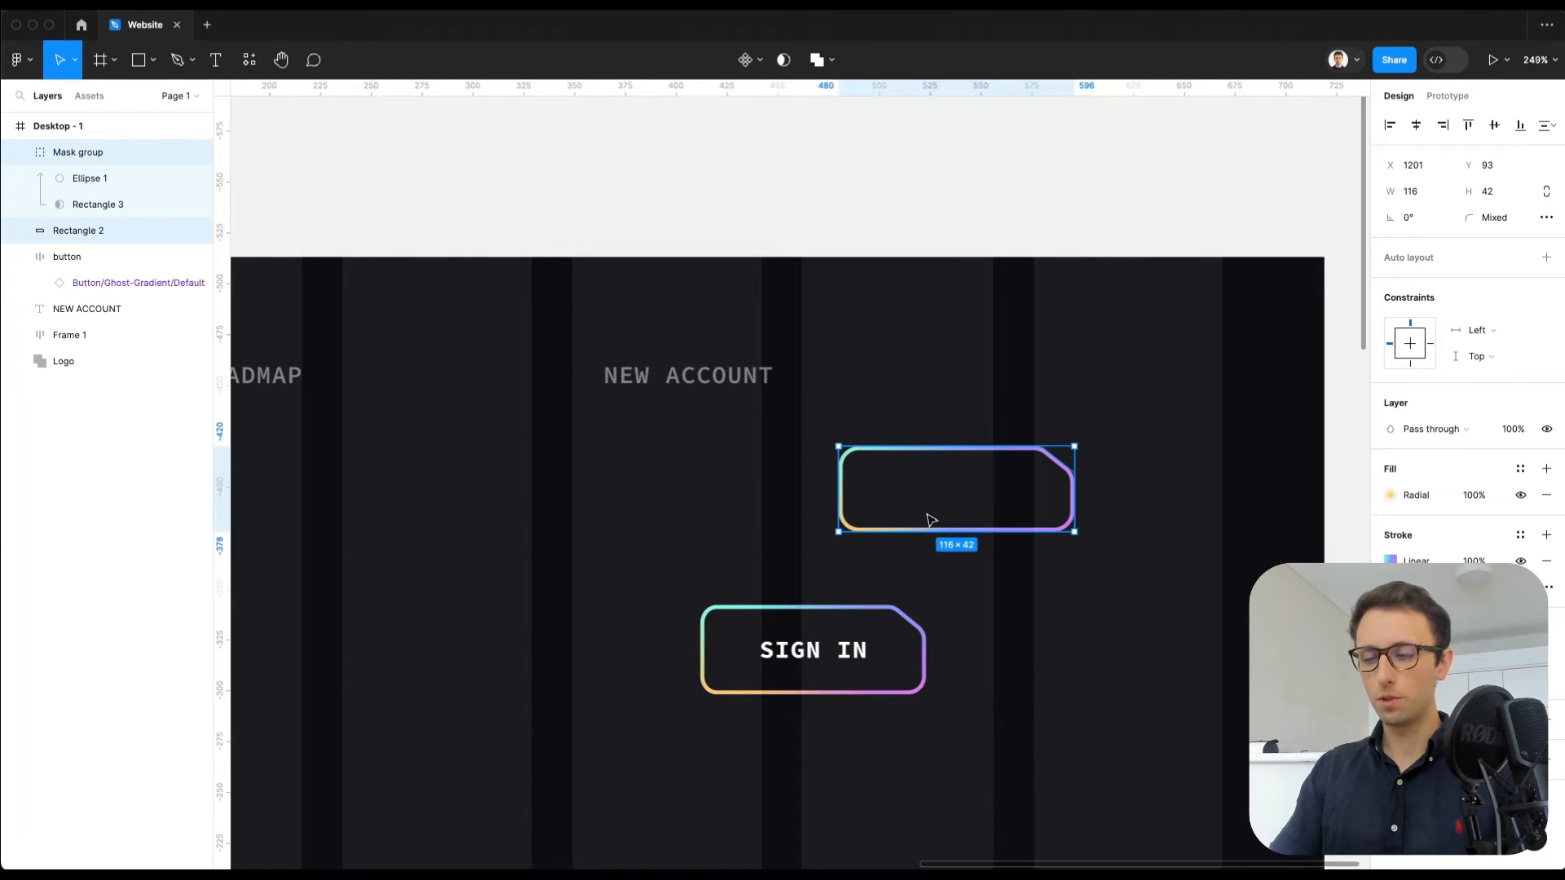
key("super+g")
key("super+r")
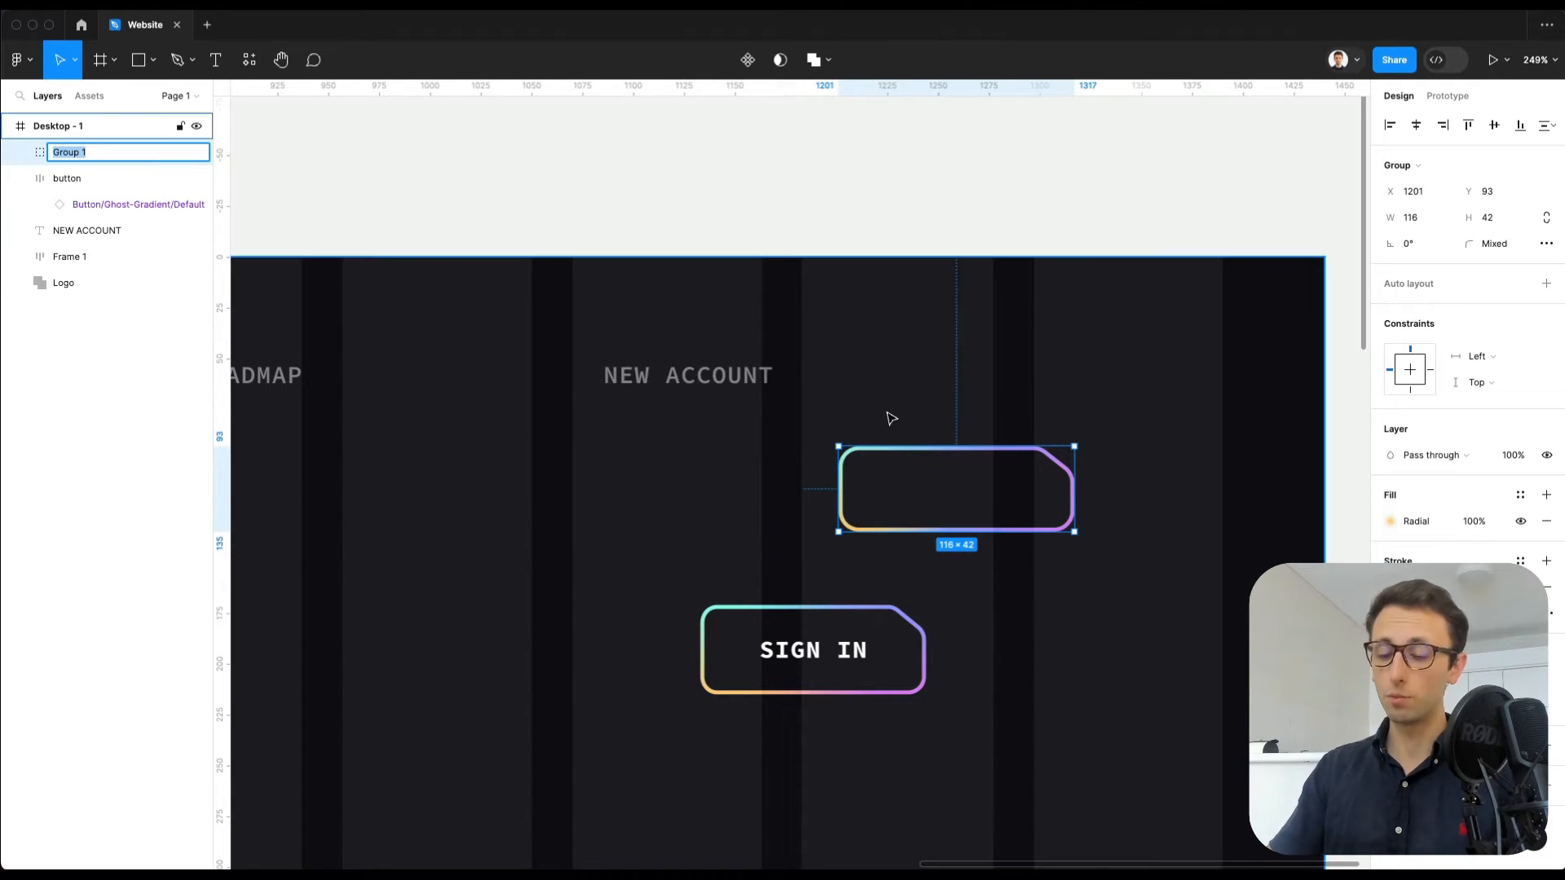
type("Button")
key("Return")
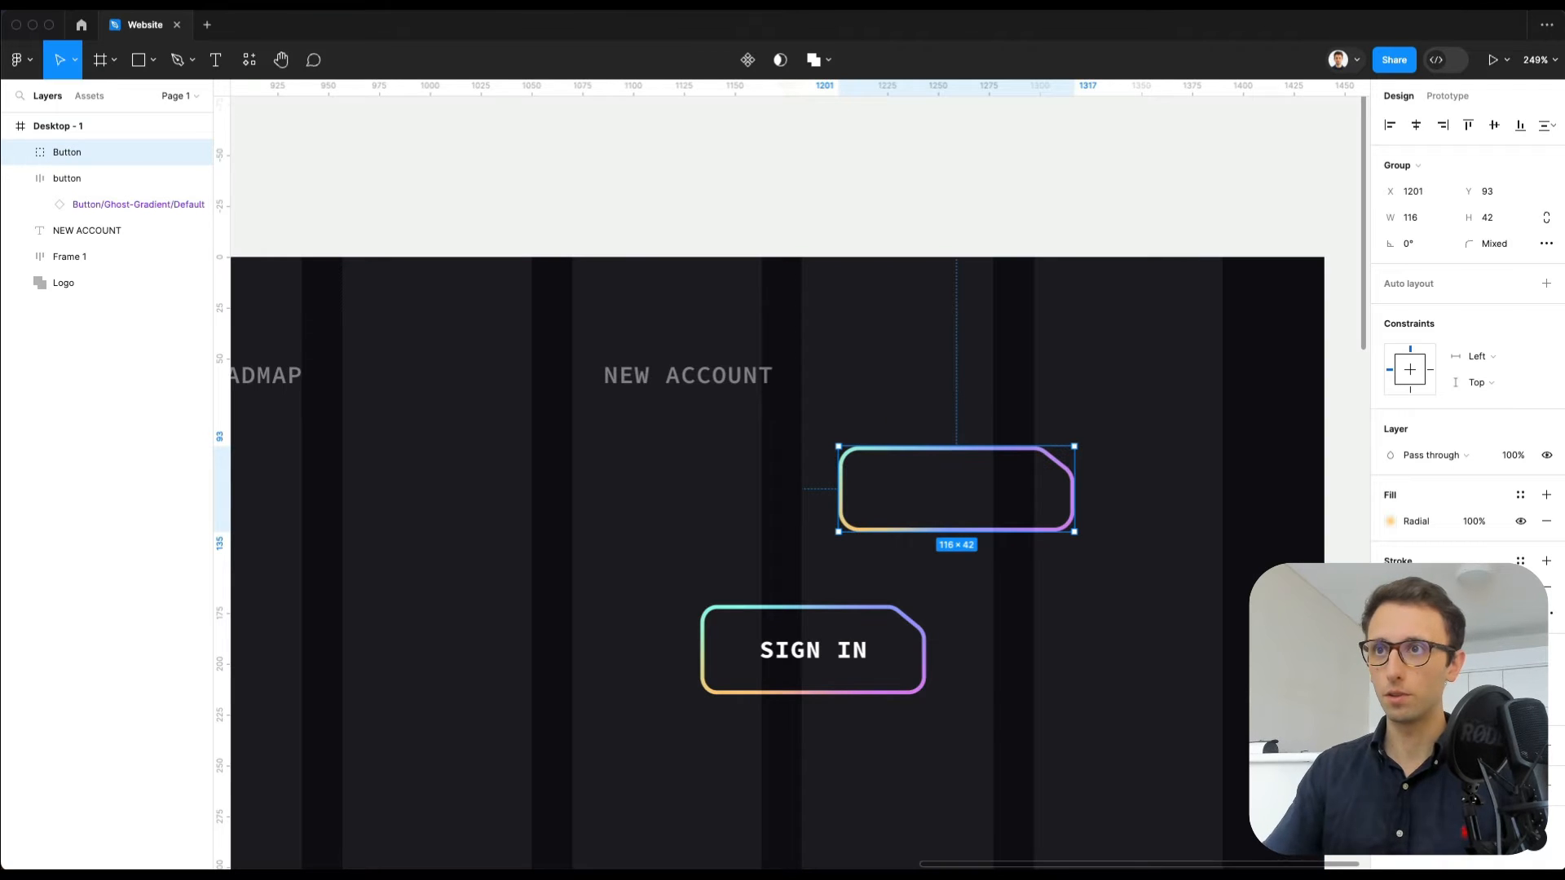
Step: Move the Button group up to Y 37 and place a copy of the reference button's SIGN IN text at its centre
left_click_drag(925, 471, 926, 384)
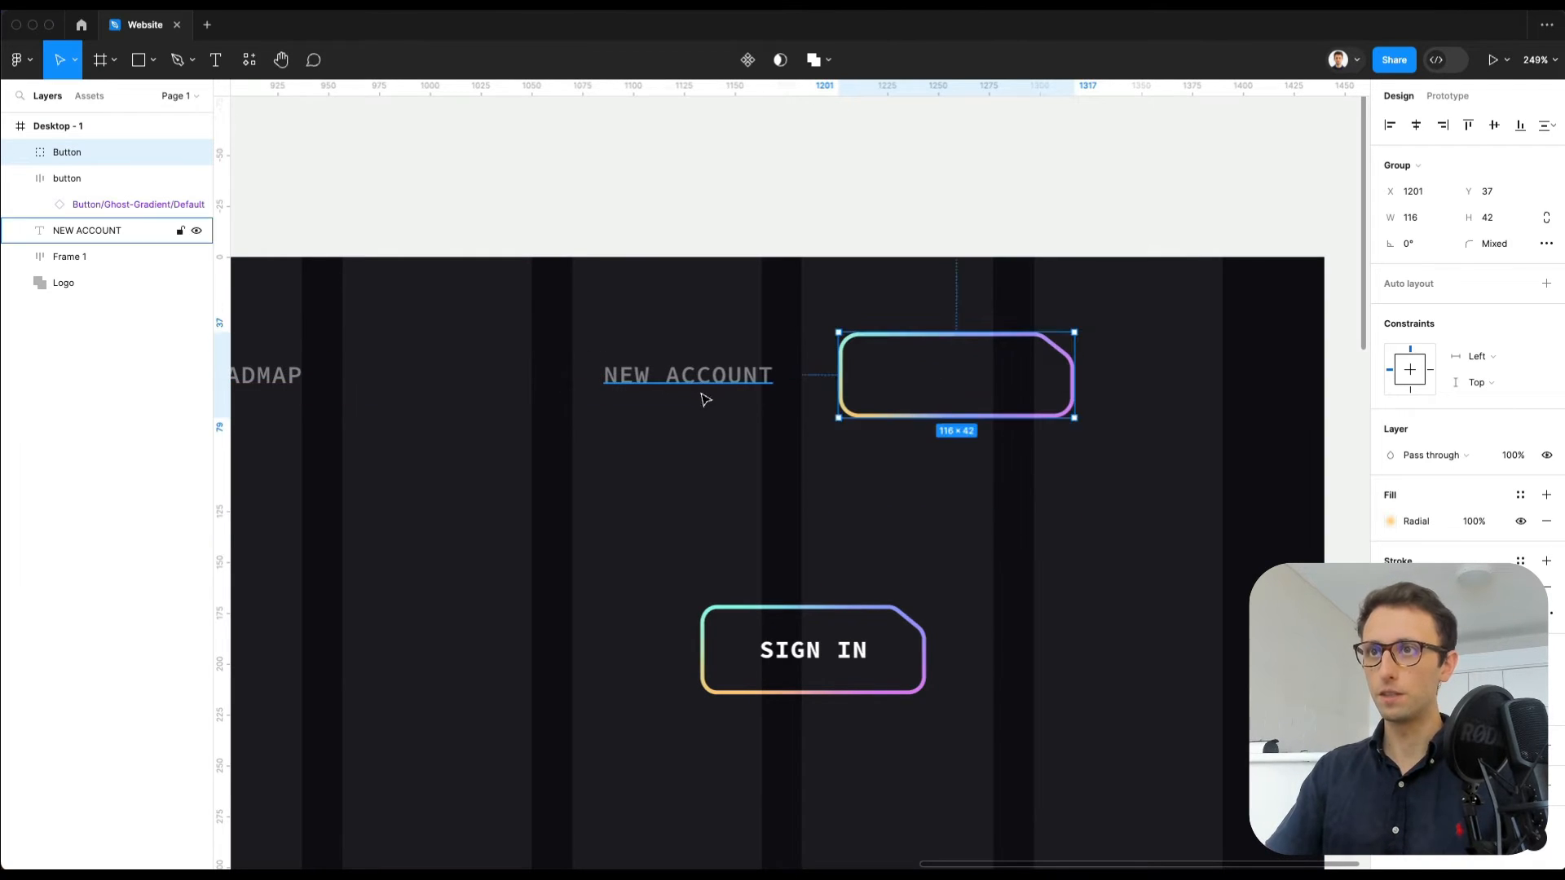
left_click(697, 389)
left_click(806, 660, "super")
key("ctrl+c")
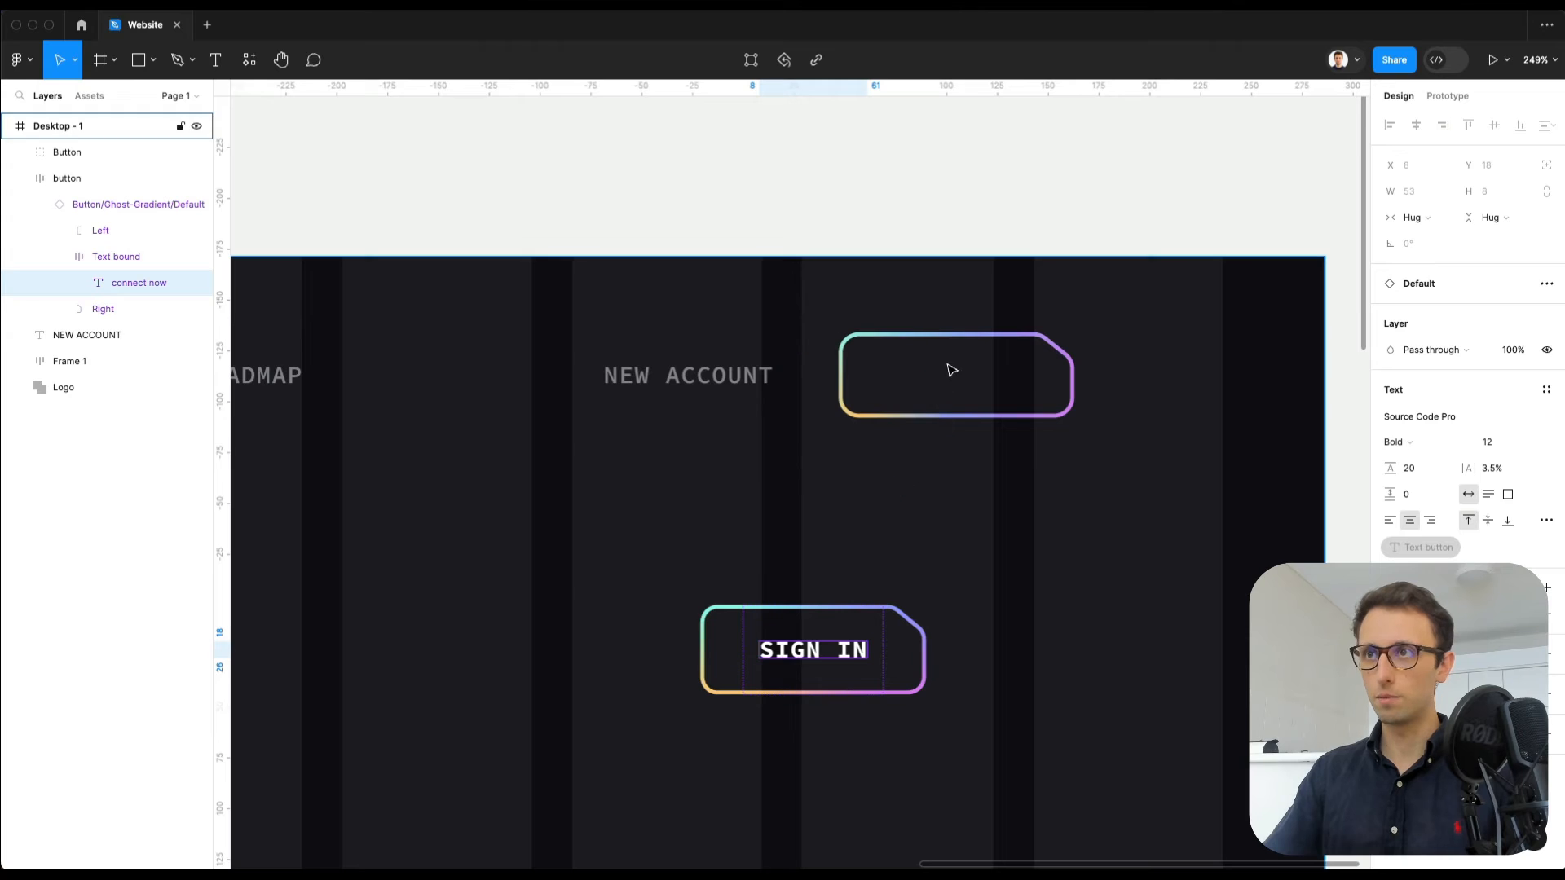
left_click(962, 342)
key("ctrl+v")
left_click_drag(919, 382, 966, 381)
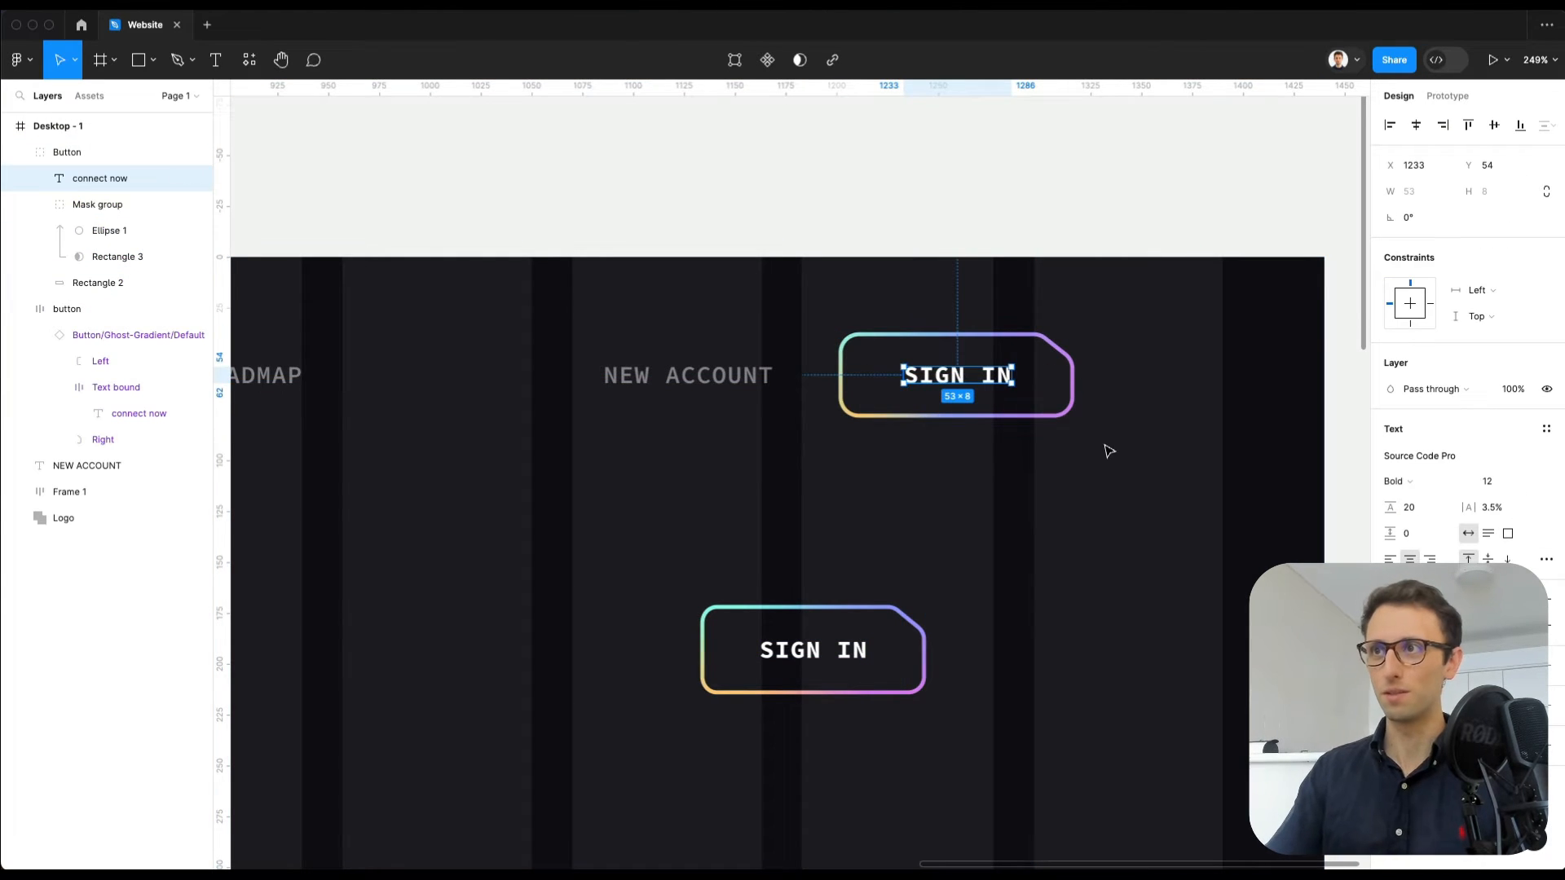
Step: Move NEW ACCOUNT and the new SIGN IN button together to the right so the button ends at the last grid column's edge
scroll(1103, 448, "down", 5)
left_click_drag(1151, 375, 810, 451)
left_click_drag(1027, 420, 1122, 424)
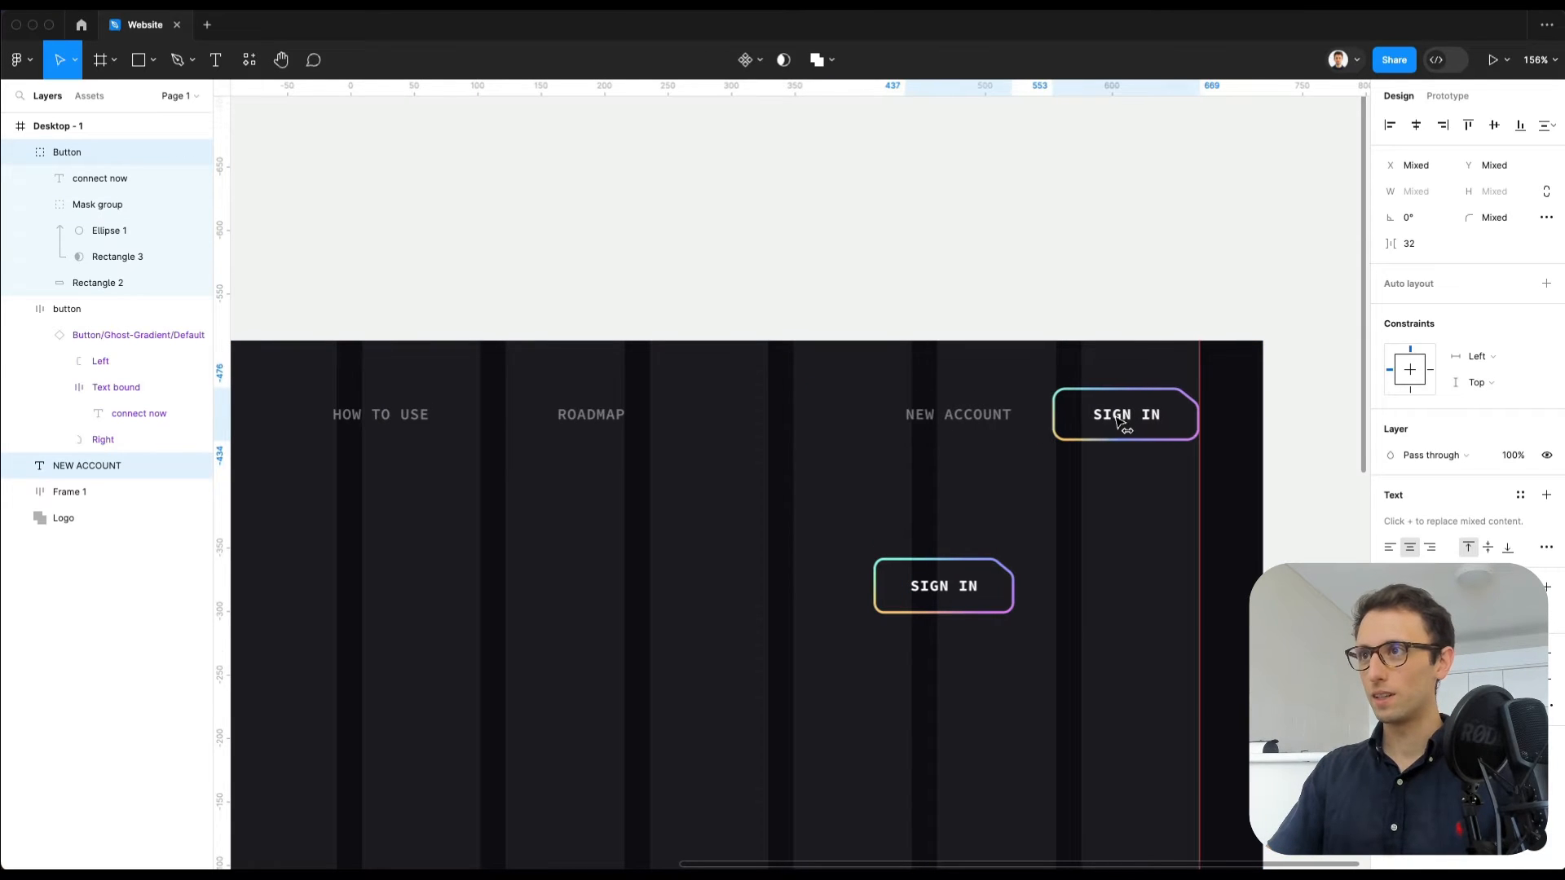
Step: Delete the old SIGN IN reference button below the header
left_click_drag(1059, 559, 838, 649)
key("Delete")
scroll(799, 573, "down", 6)
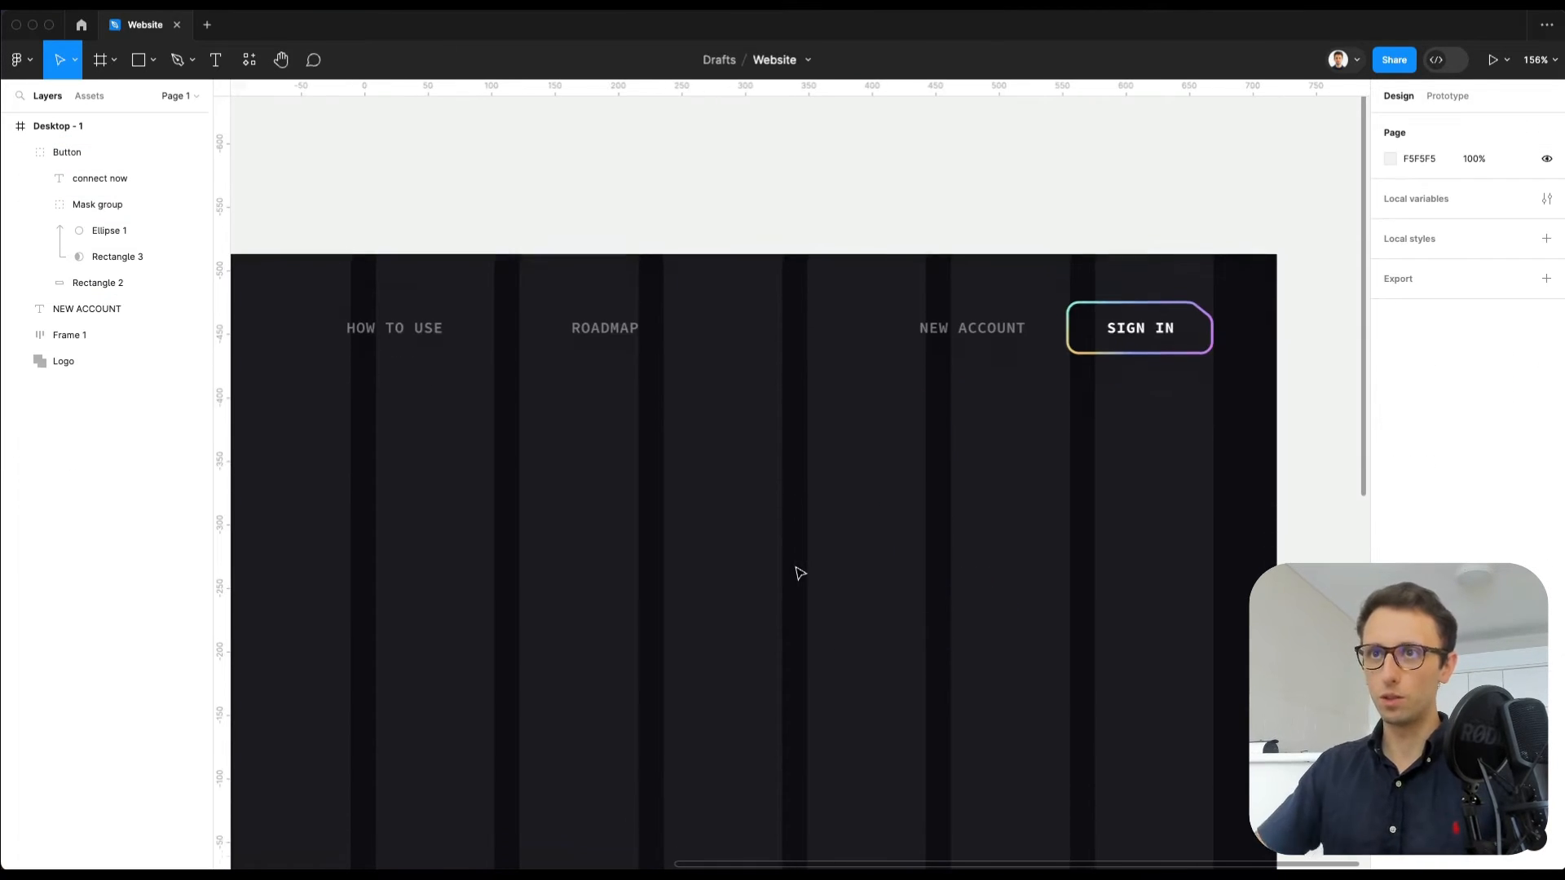
scroll(802, 575, "down", 1)
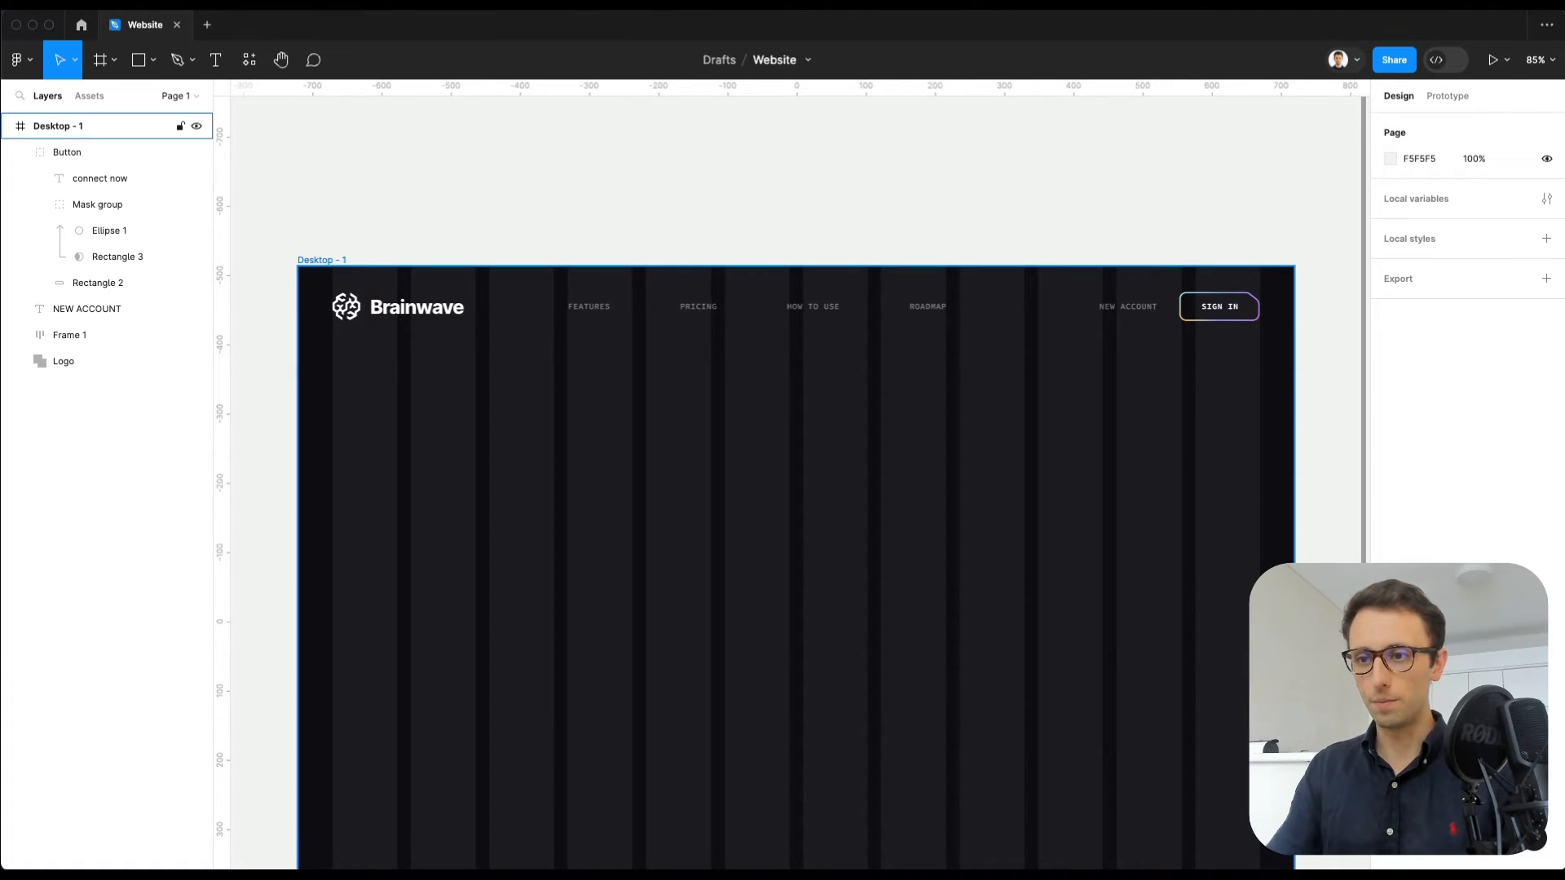
left_click(815, 681)
key("super+v")
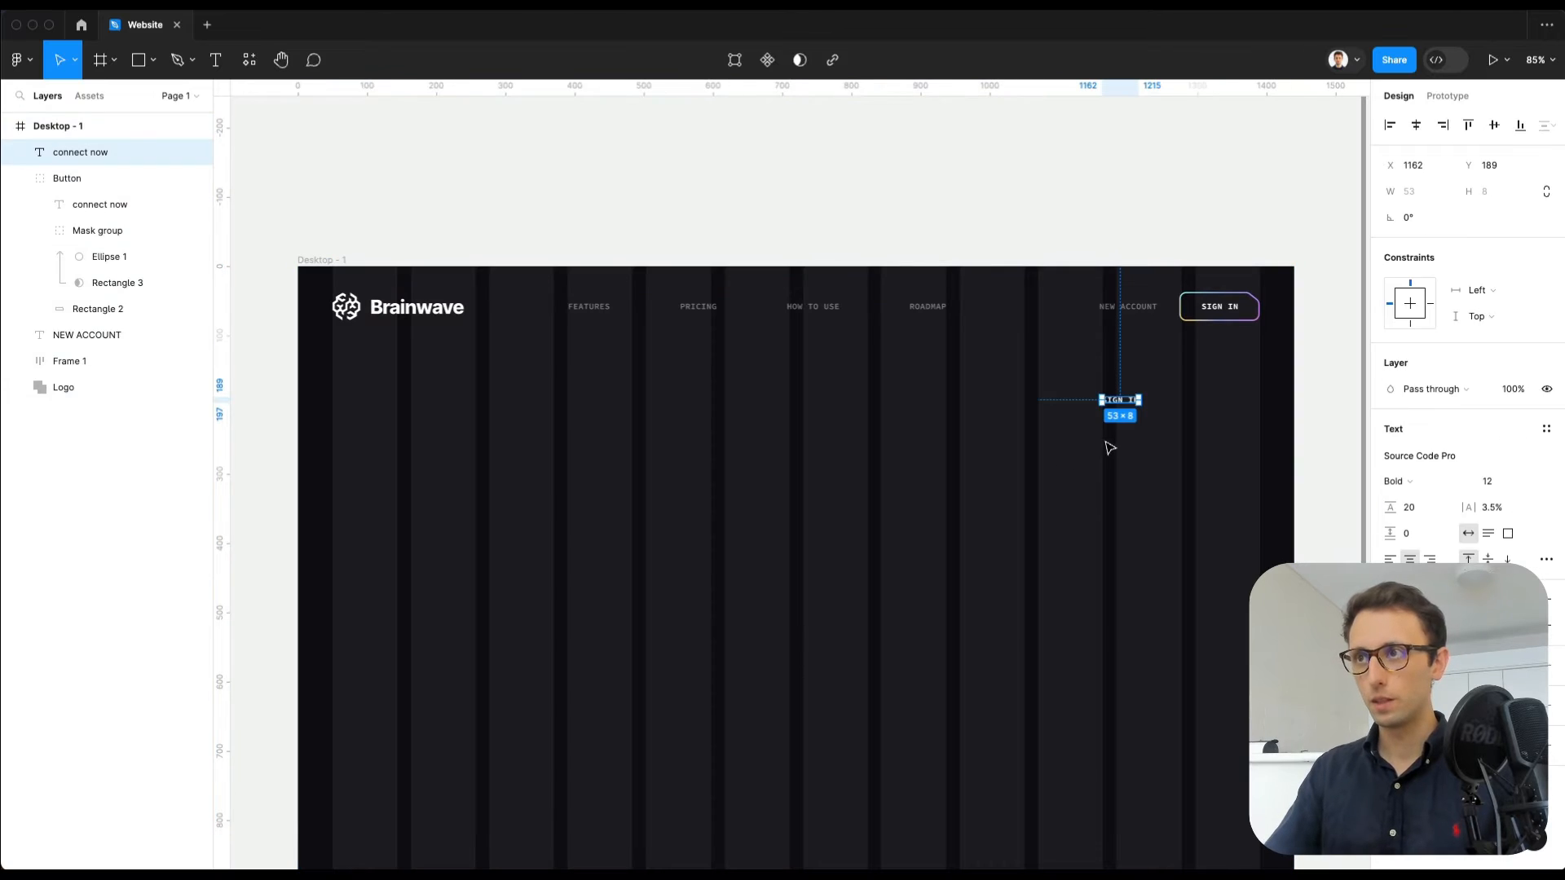
key("Delete")
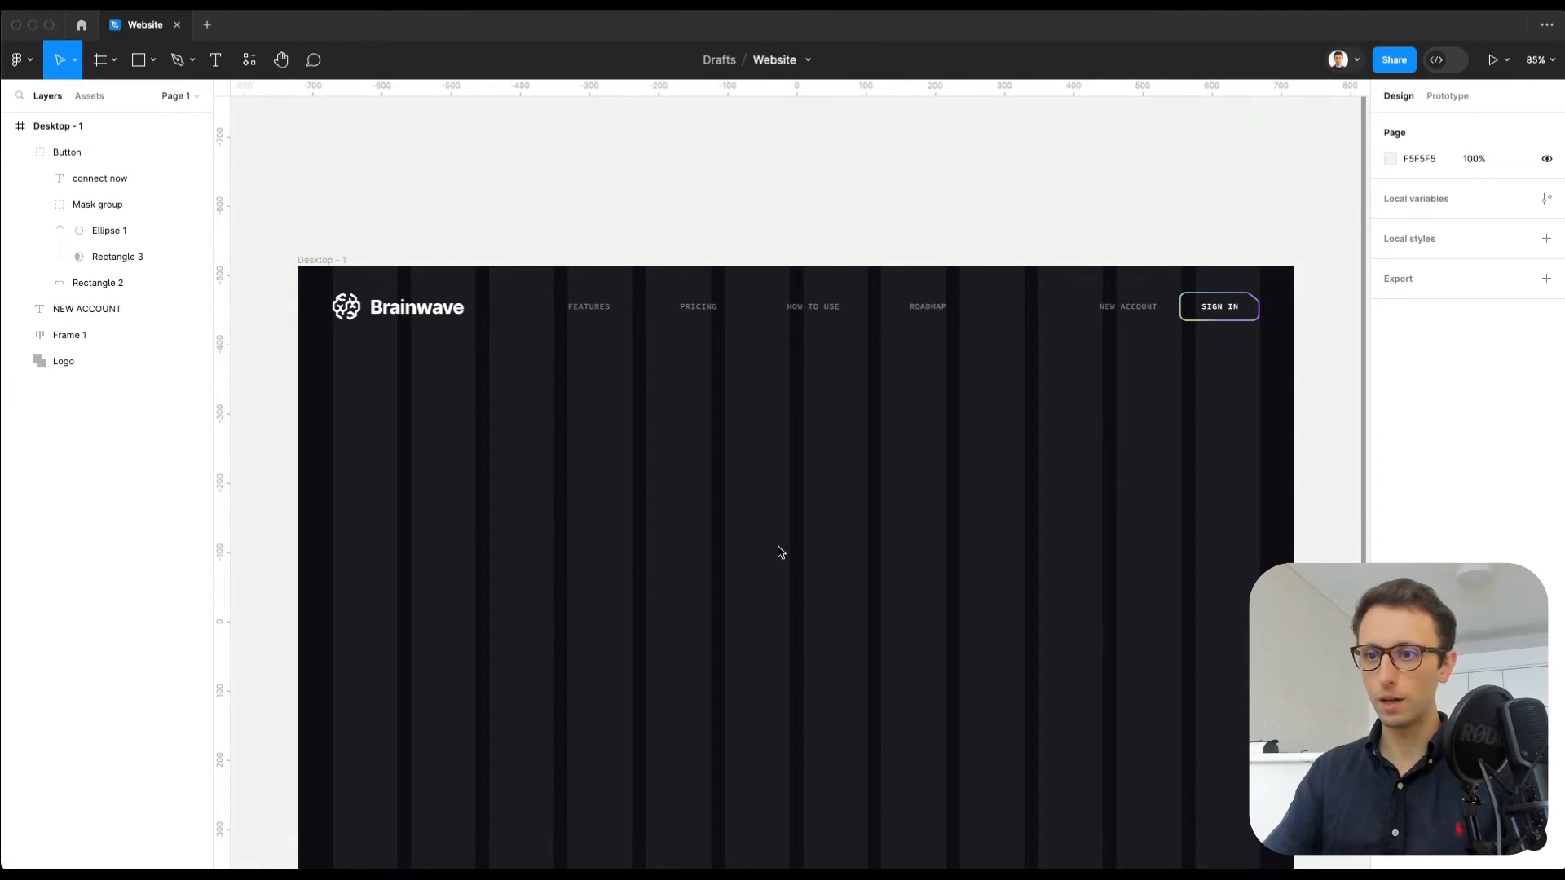
Step: Paste the heading "Explore the Possibilities of AI Chatting with Brainwave" into the desktop frame below the header at Y 235, centred horizontally
left_click(313, 261)
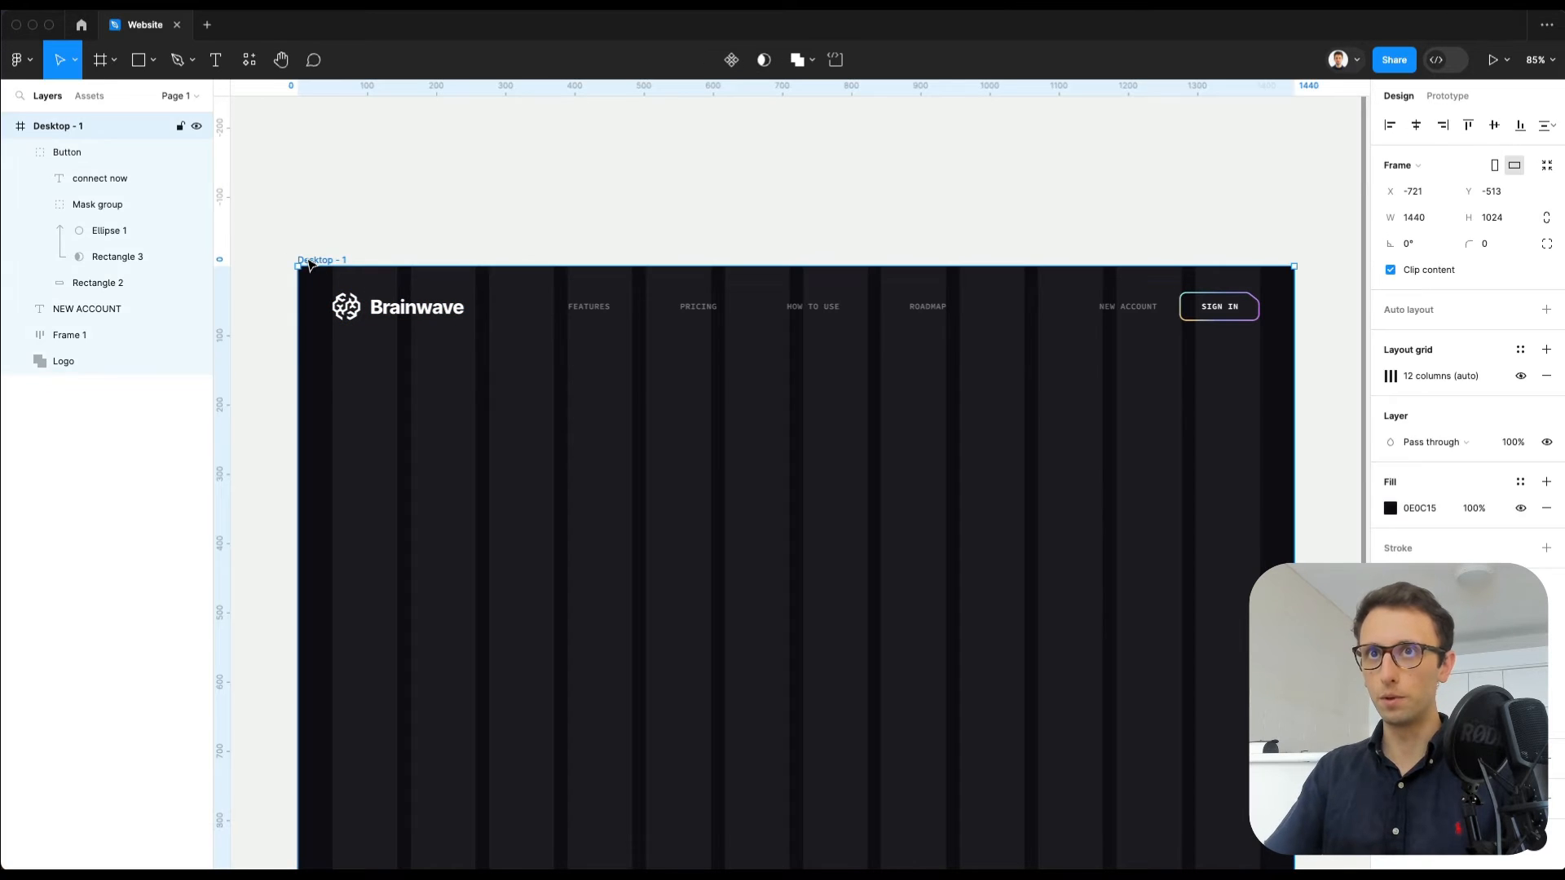
key("super+v")
left_click_drag(741, 367, 879, 530)
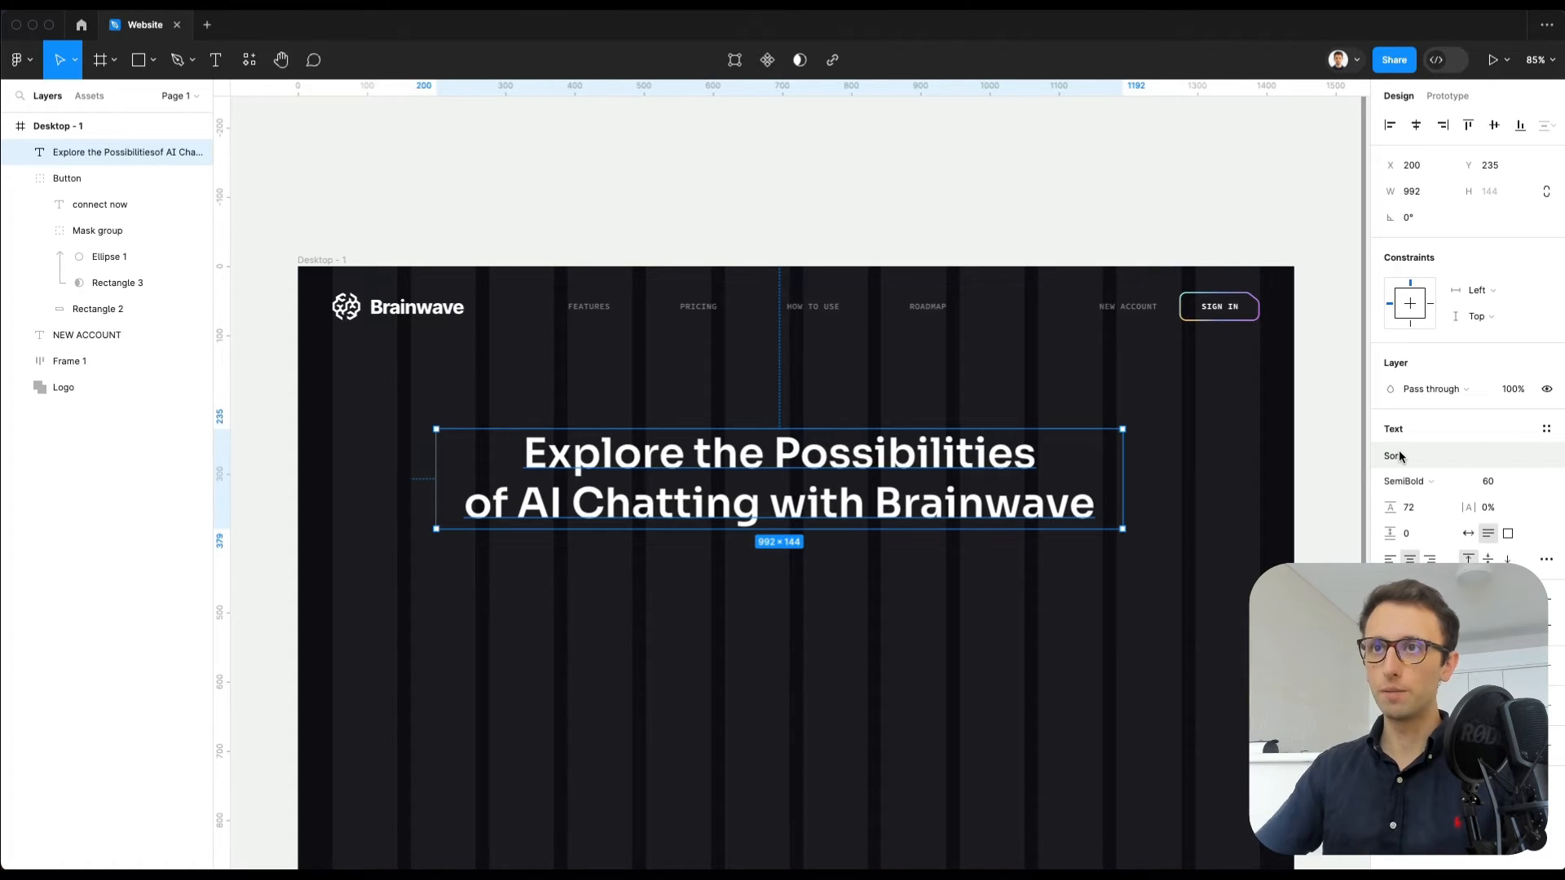
scroll(1089, 497, "down", 5)
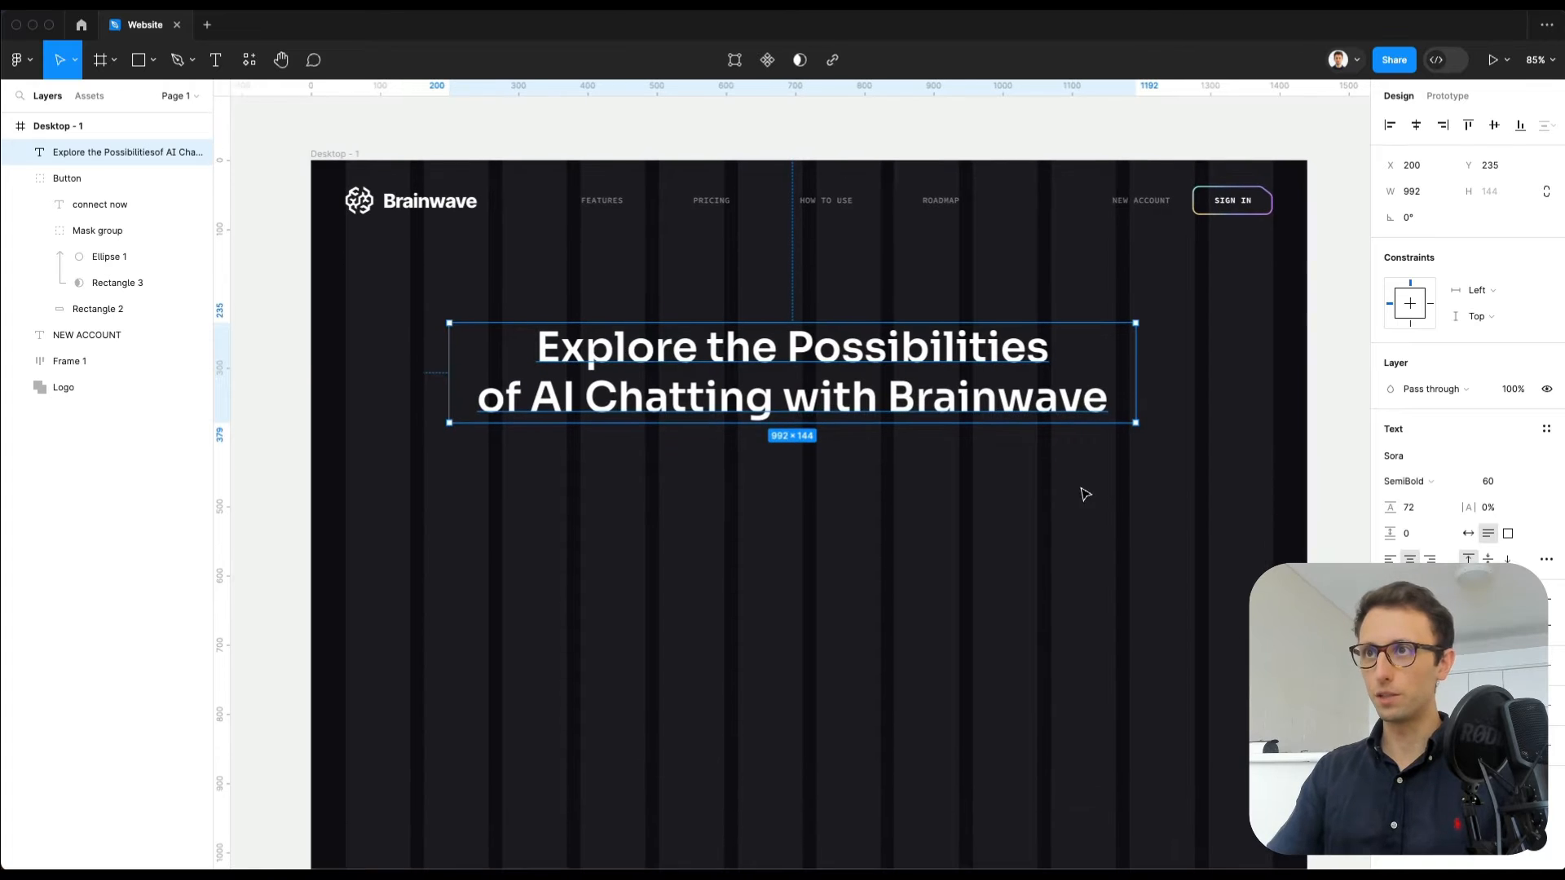
left_click(1415, 125)
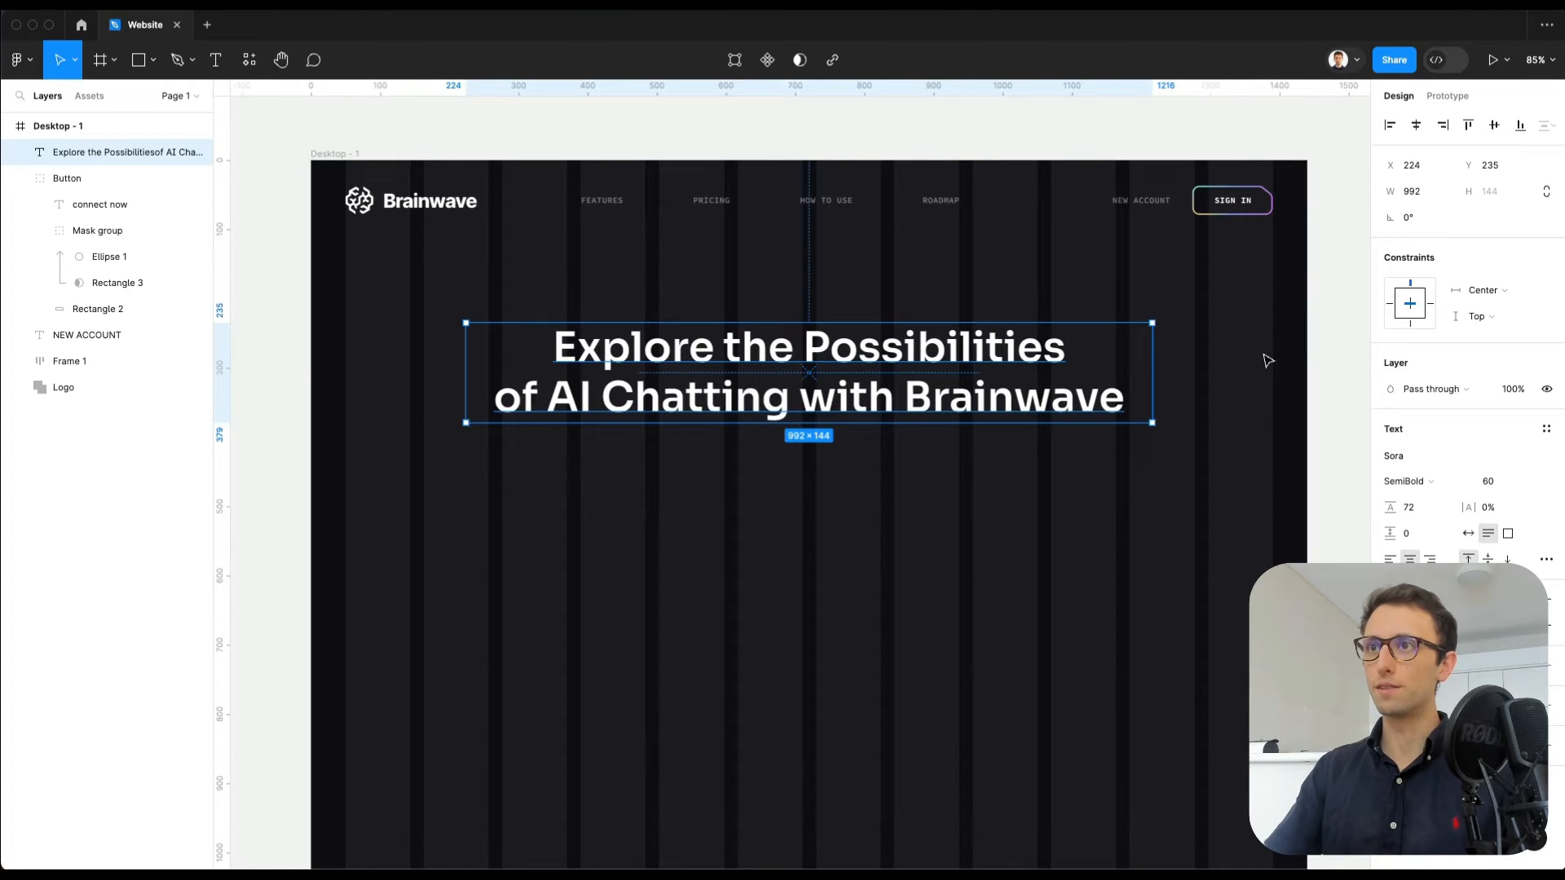
left_click(820, 482)
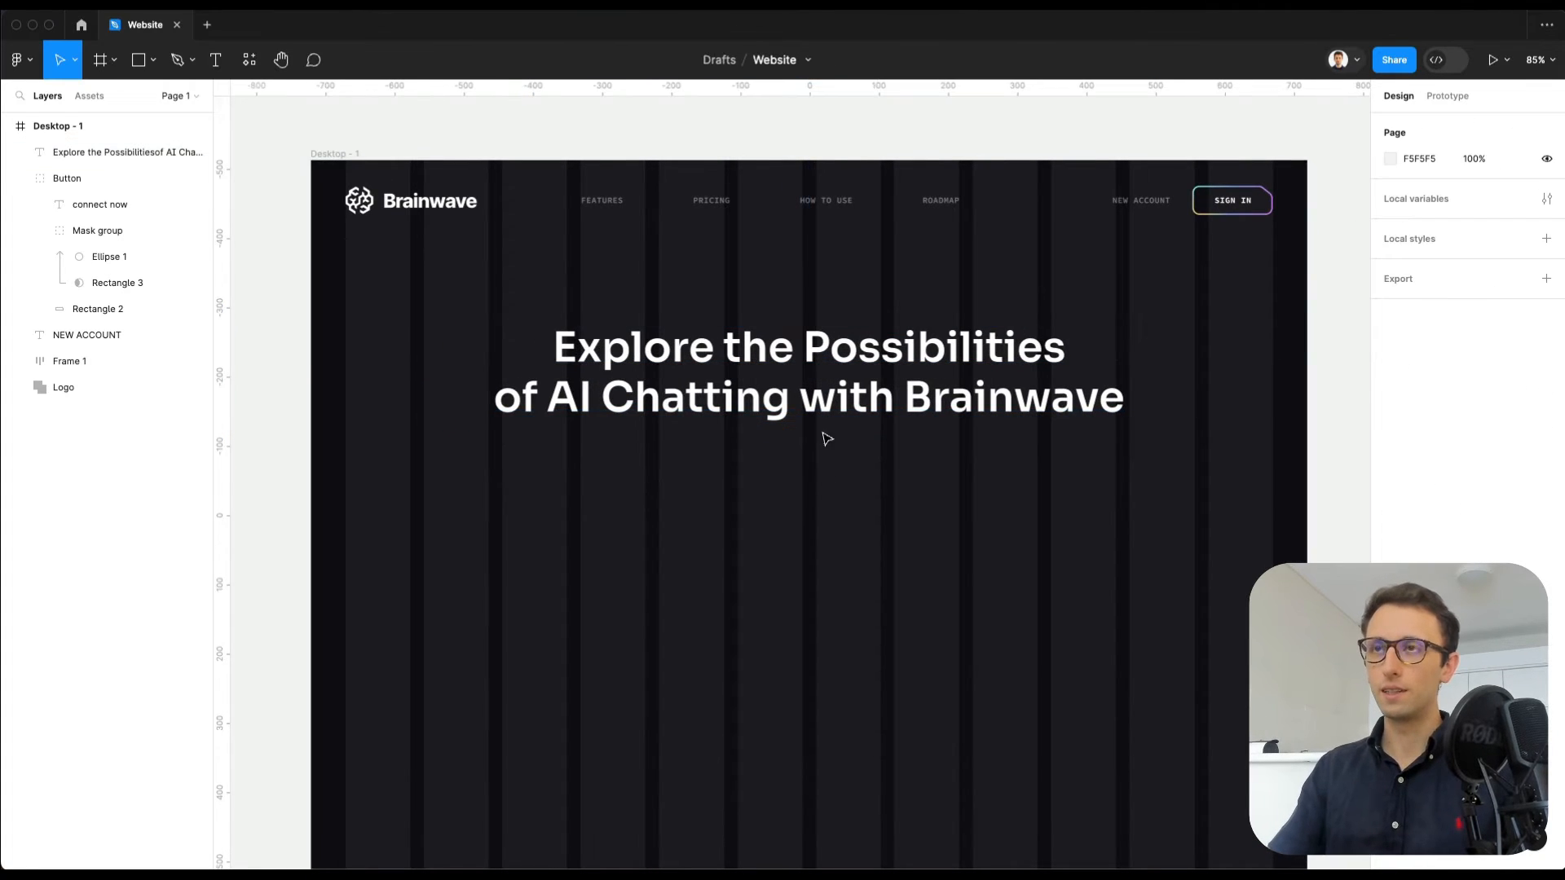
left_click(815, 204)
left_click(809, 371)
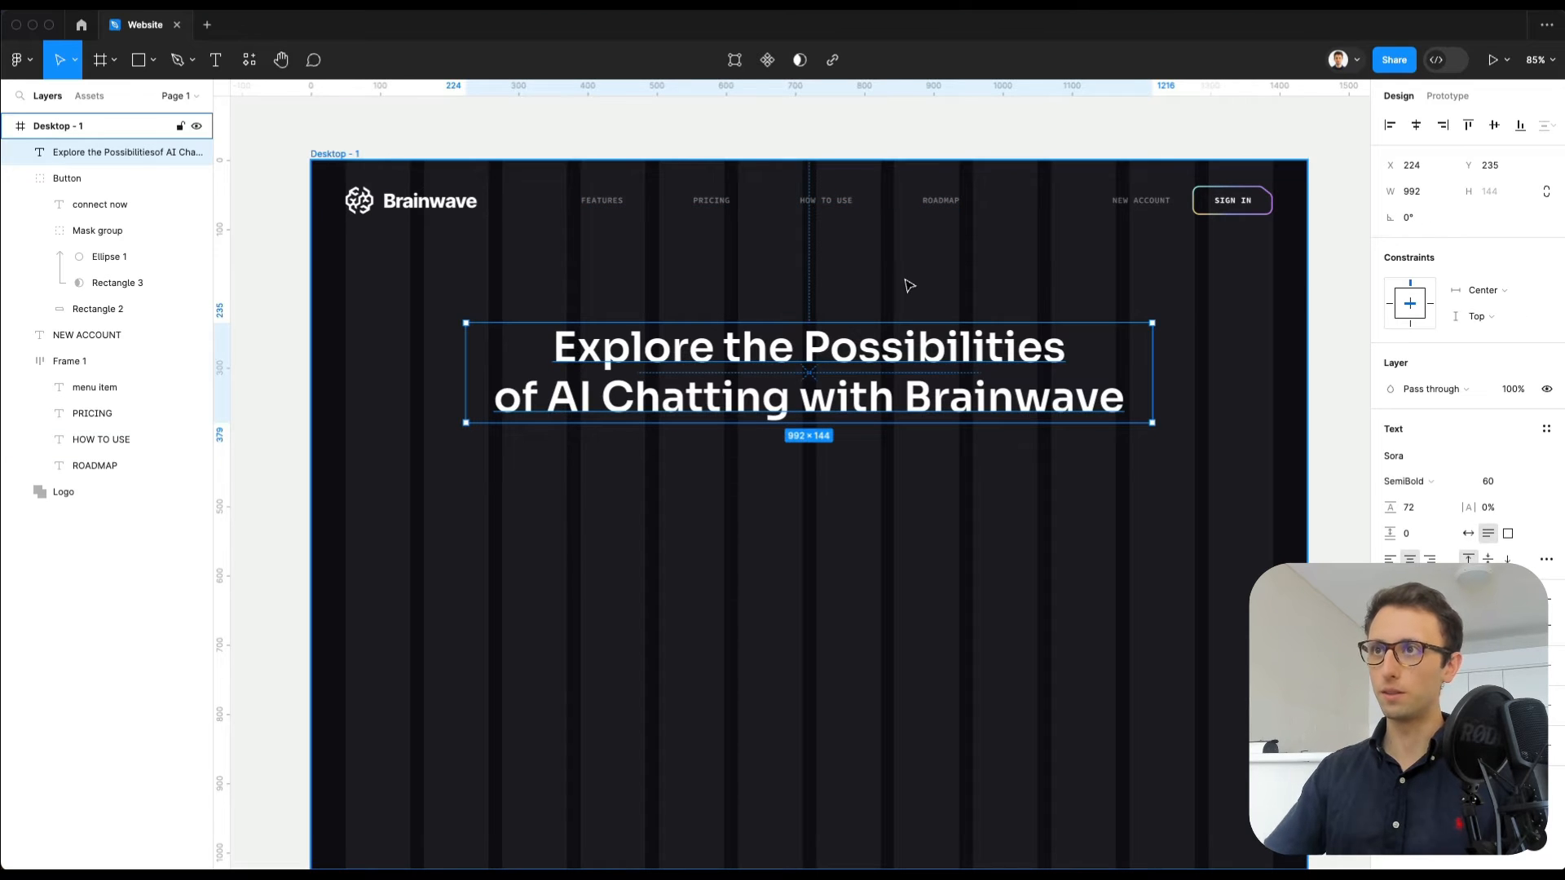
key("Escape")
scroll(910, 284, "up", 3)
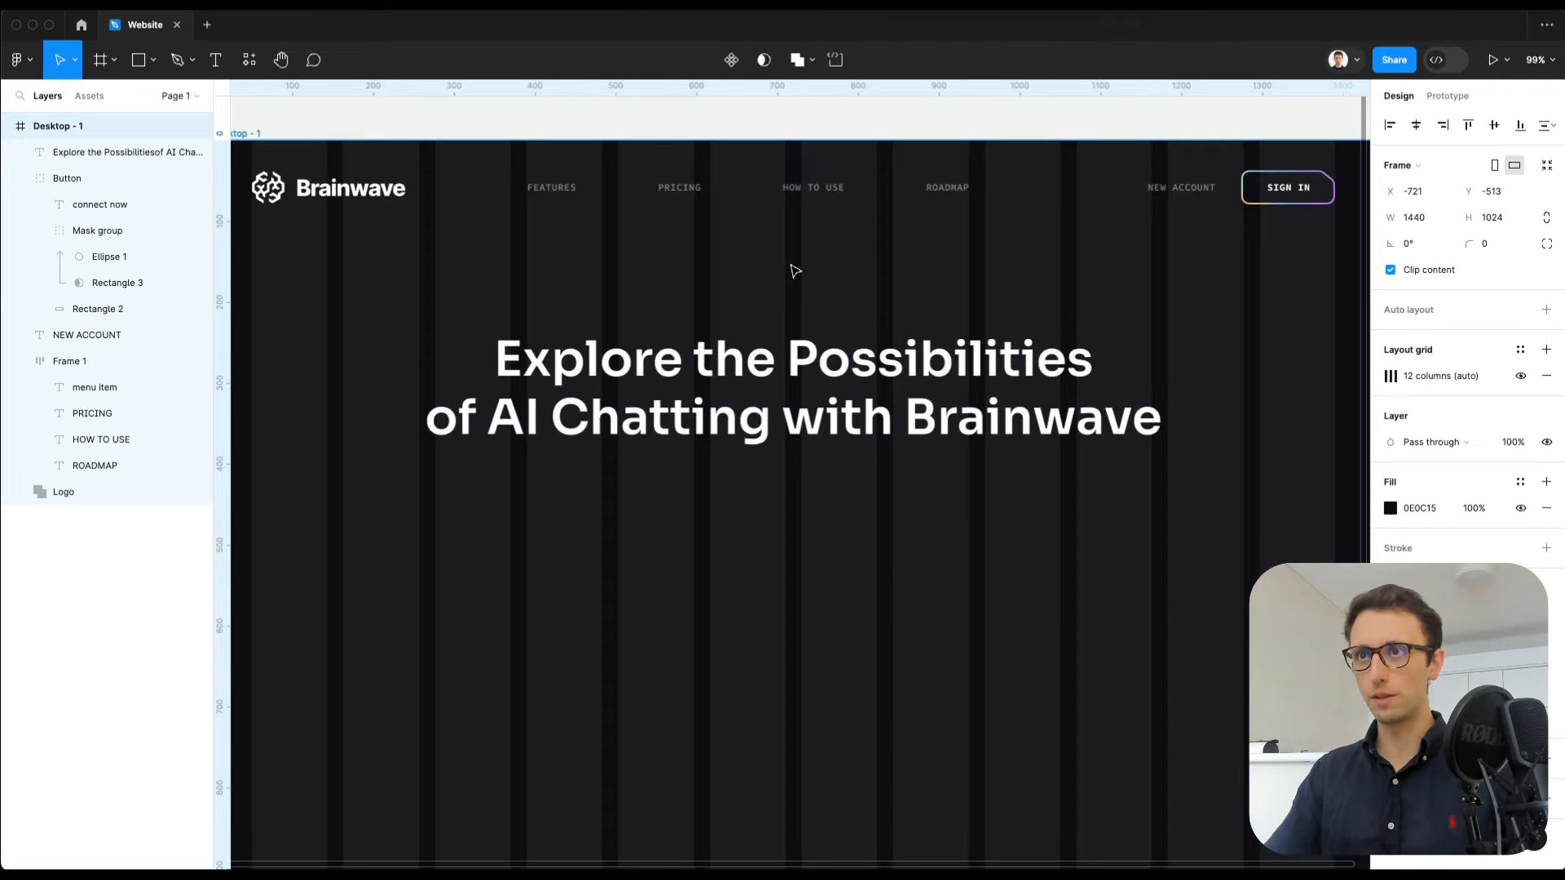
left_click(833, 698)
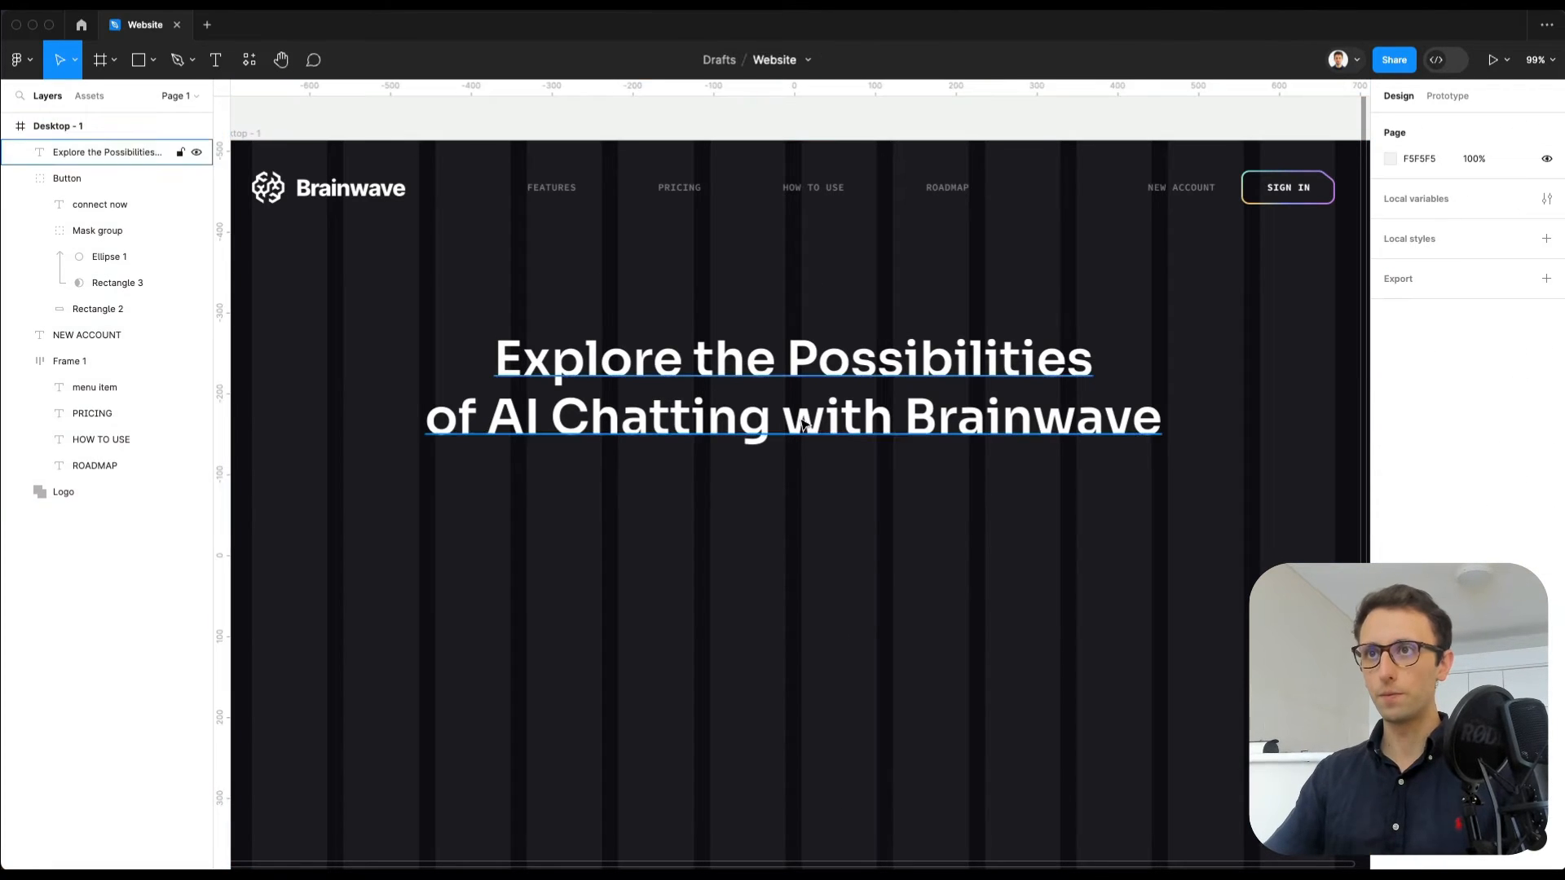
Step: Duplicate the two-line hero heading directly beneath the original at X 224, Y 390
left_click(795, 391)
left_click_drag(795, 391, 824, 515, "alt")
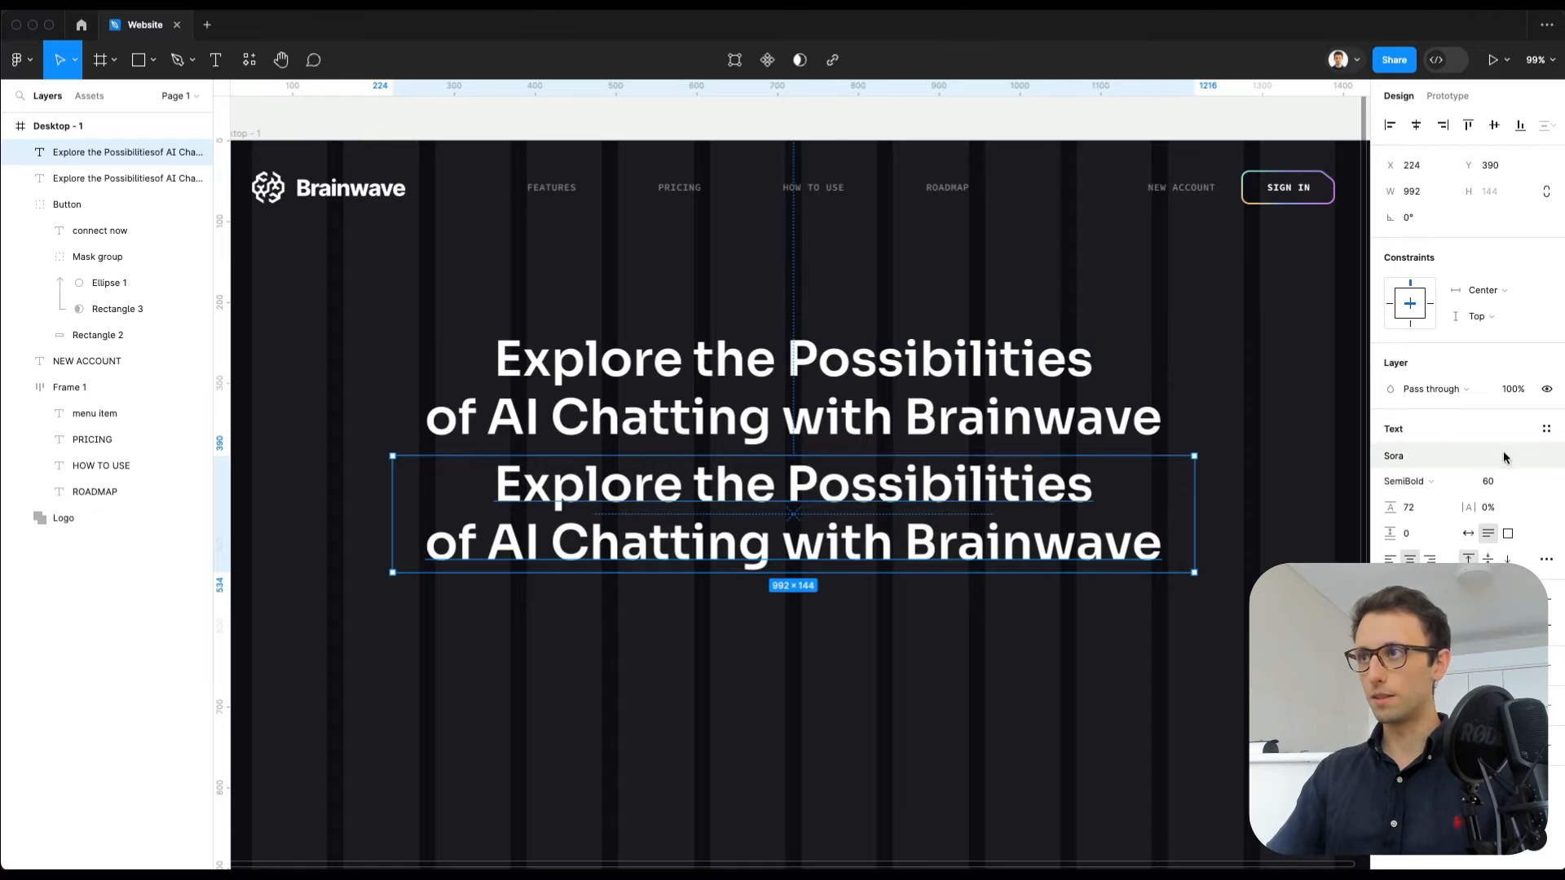
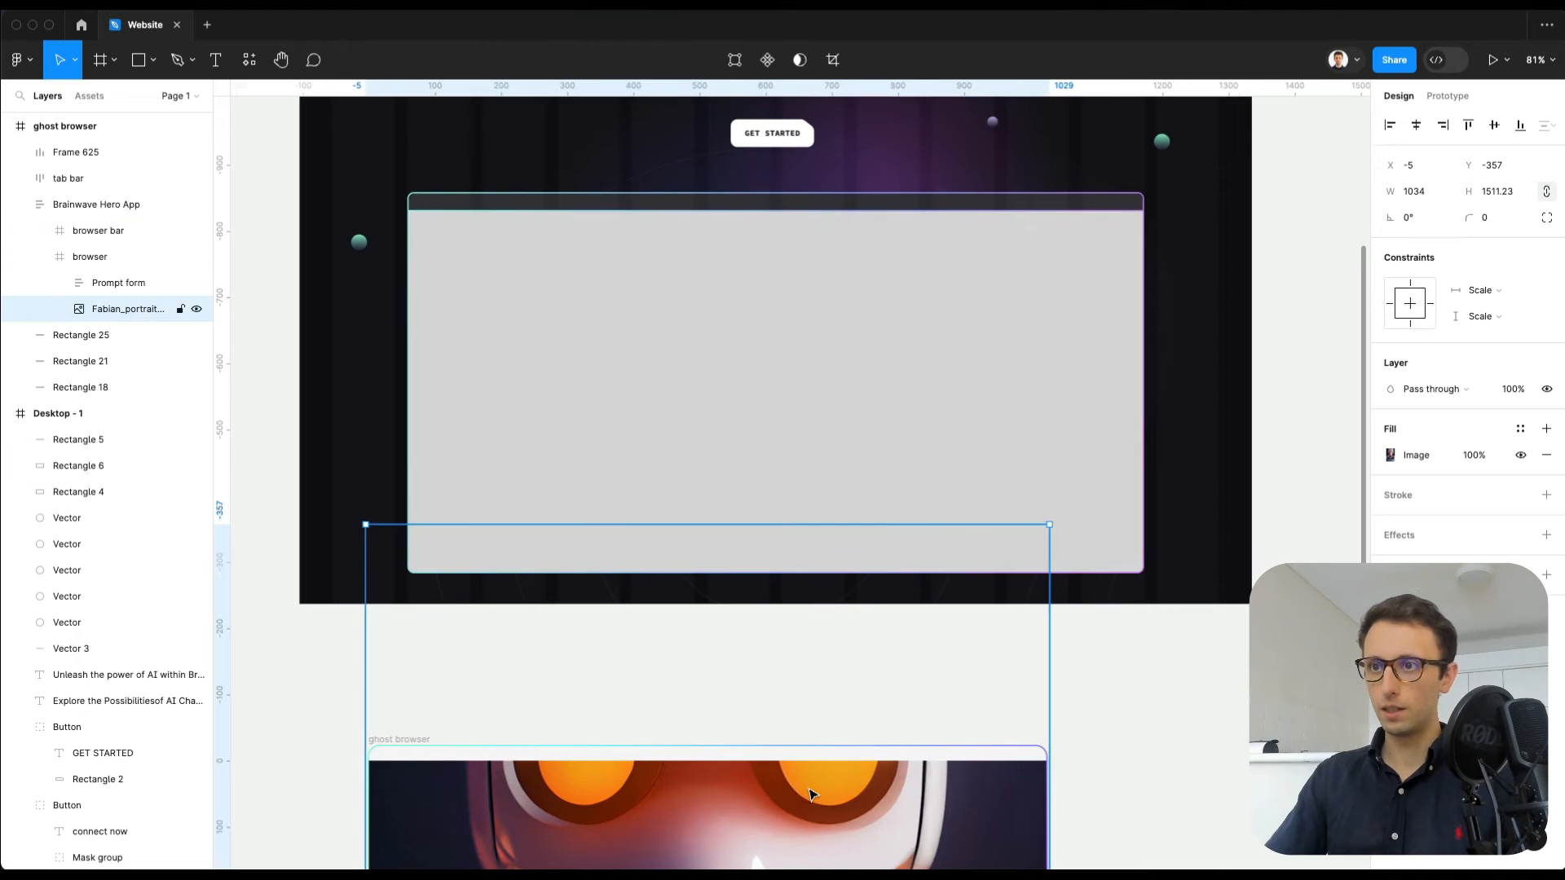
Step: Paste the ghost browser's robot portrait fill onto the large grey rectangle in the desktop frame
scroll(819, 788, "down", 5)
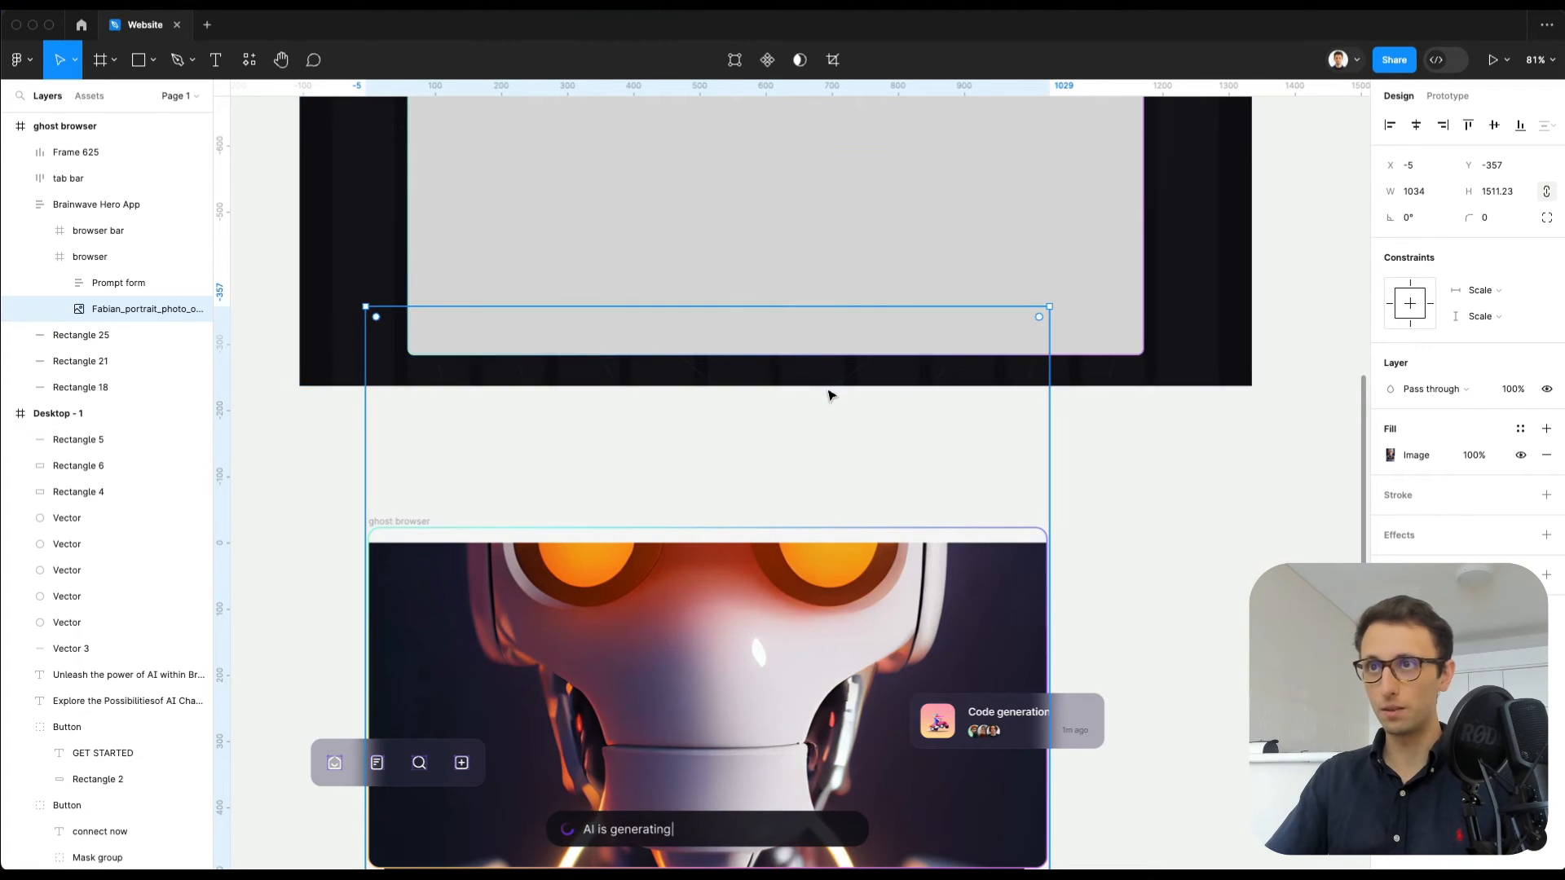
scroll(828, 395, "up", 5)
left_click(799, 320)
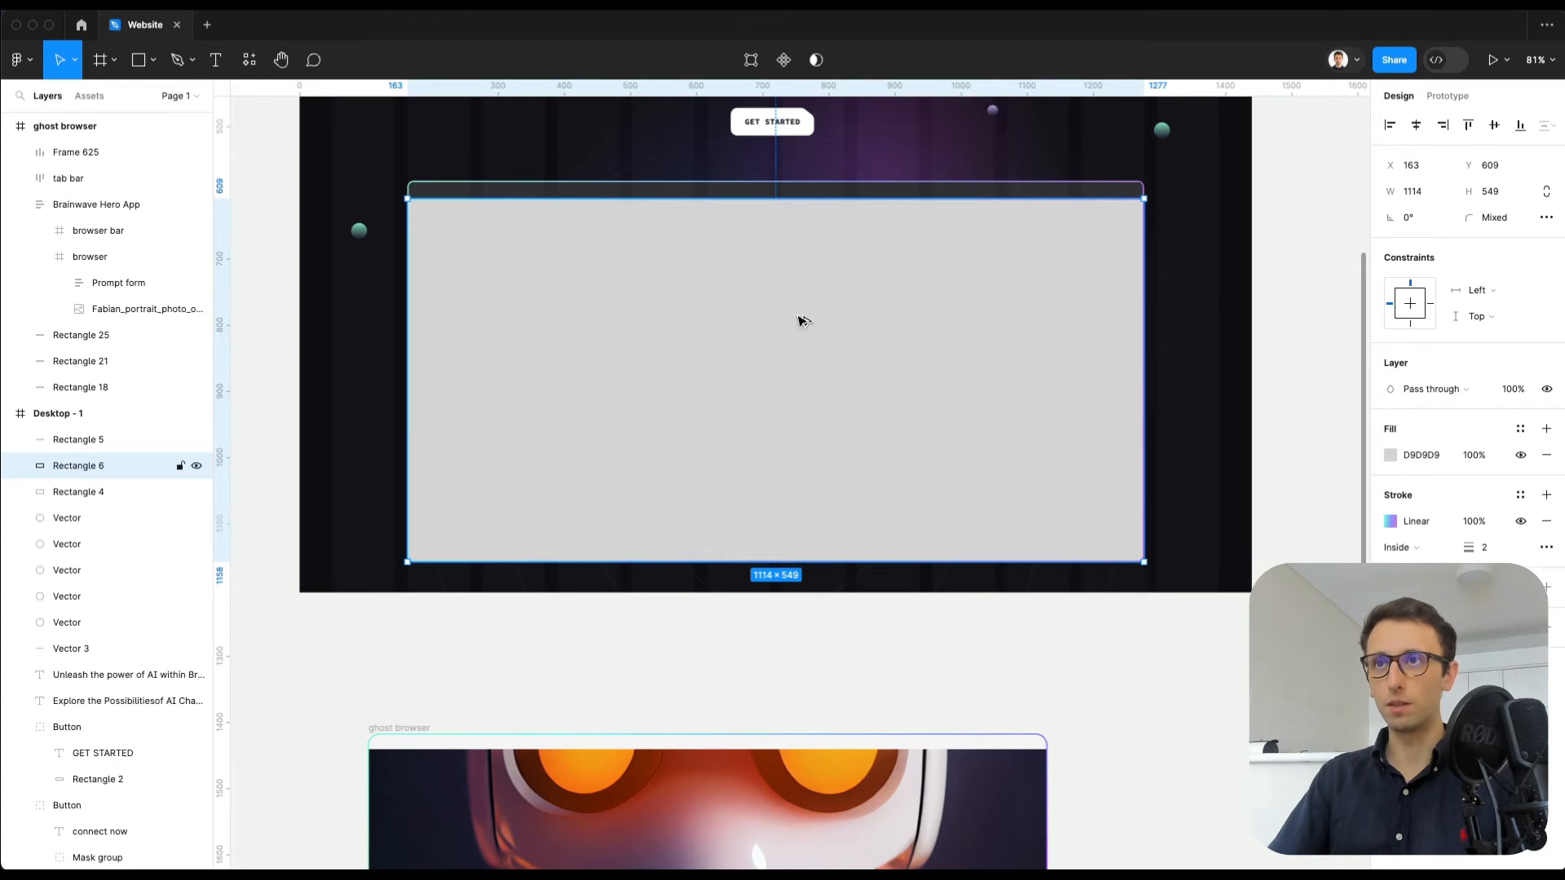
key("super+v")
scroll(830, 302, "up", 3)
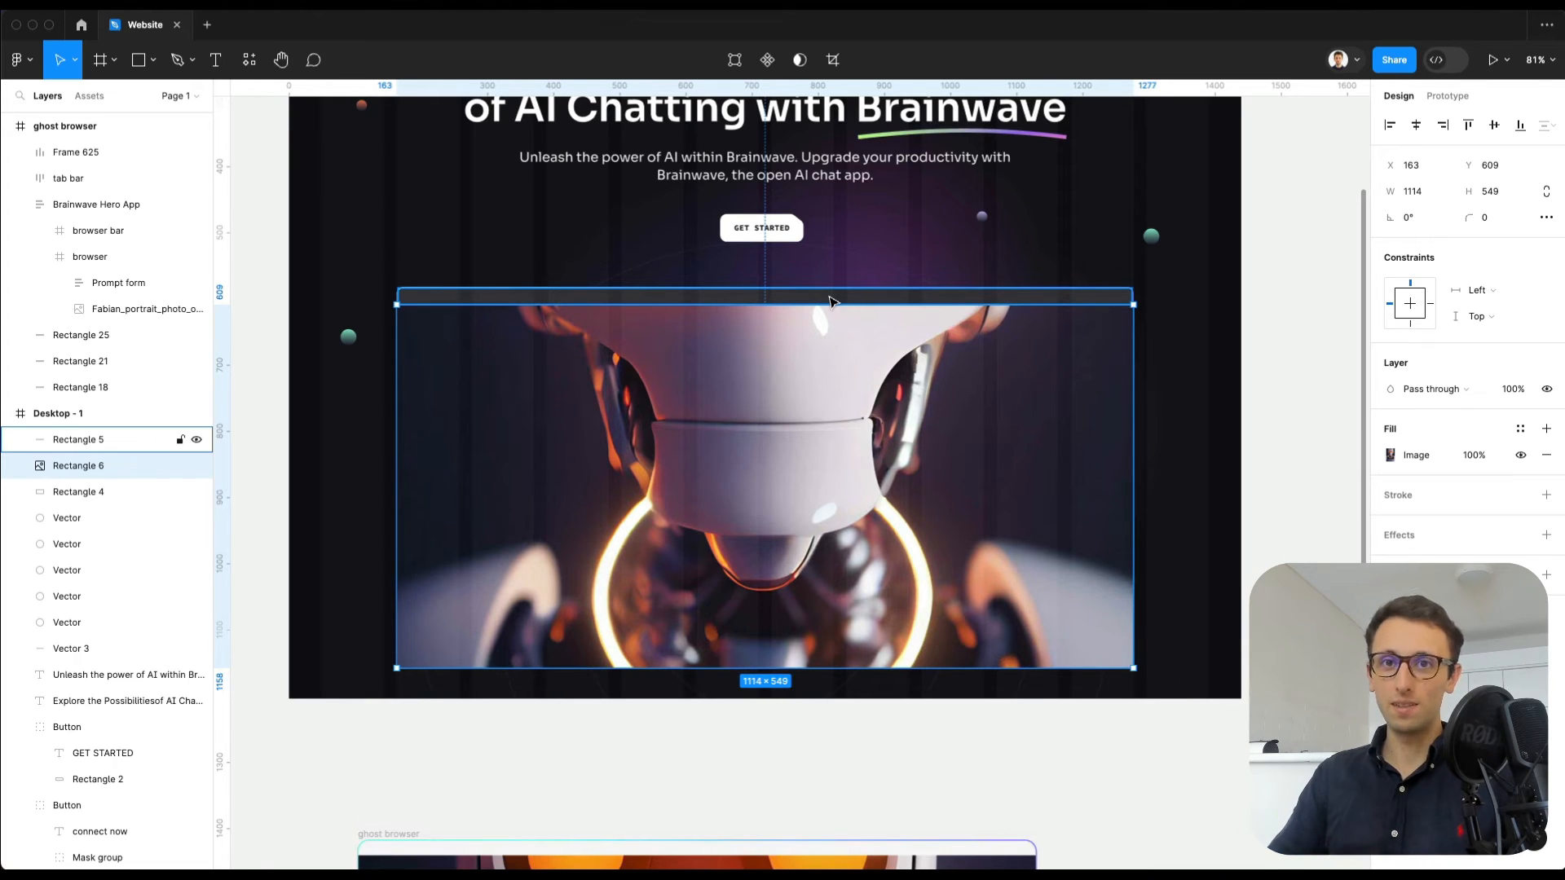
Step: Set the robot image fill to Crop and shift the picture down until the orange eyes sit at the rectangle's upper edge
double_click(837, 388)
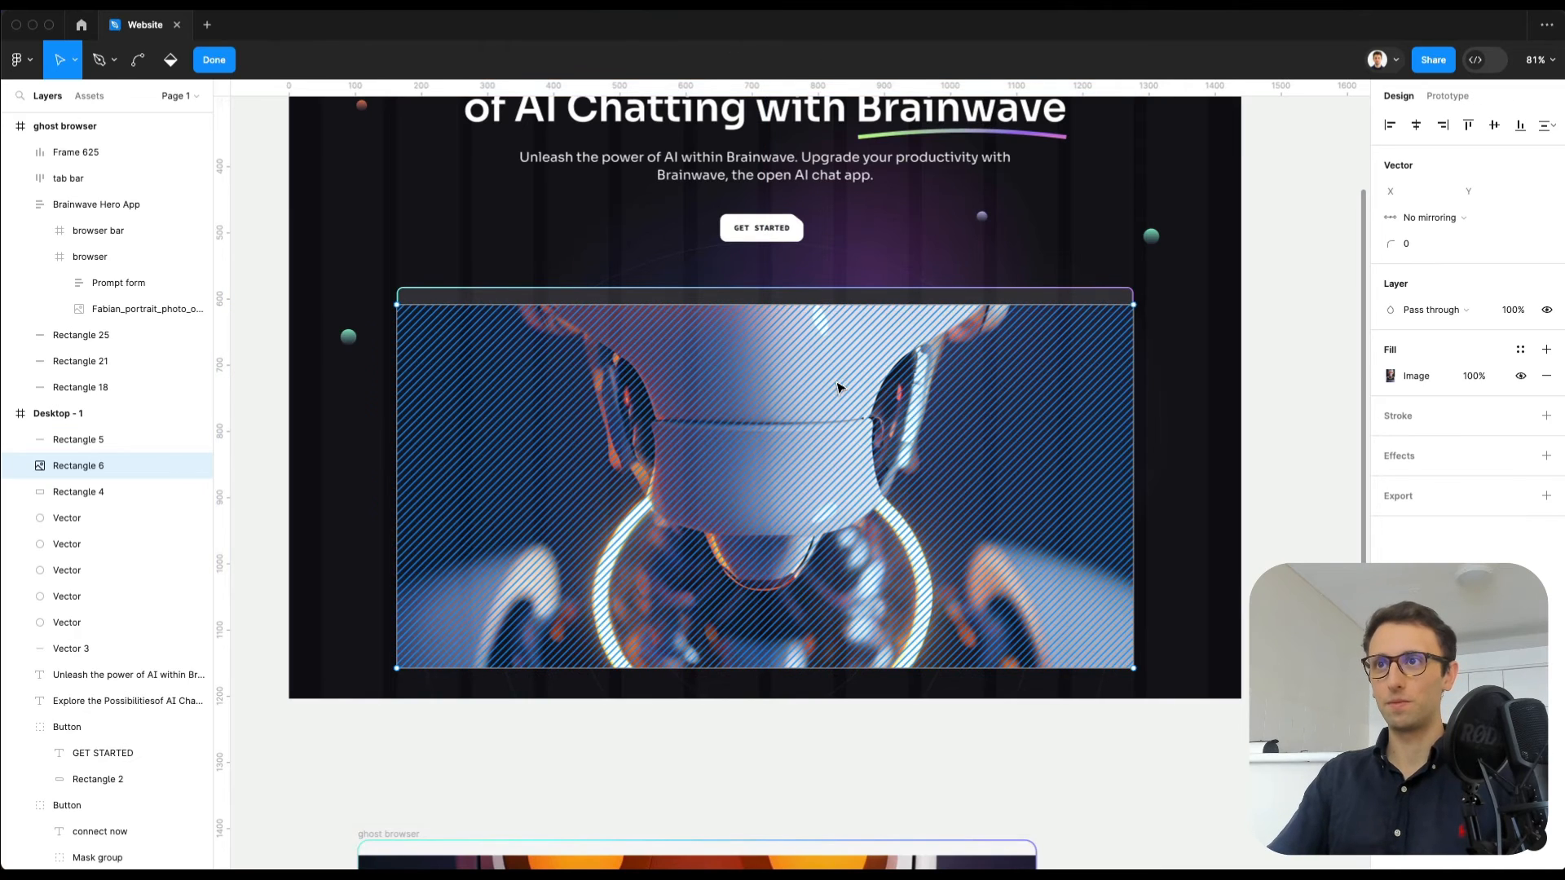
key("Escape")
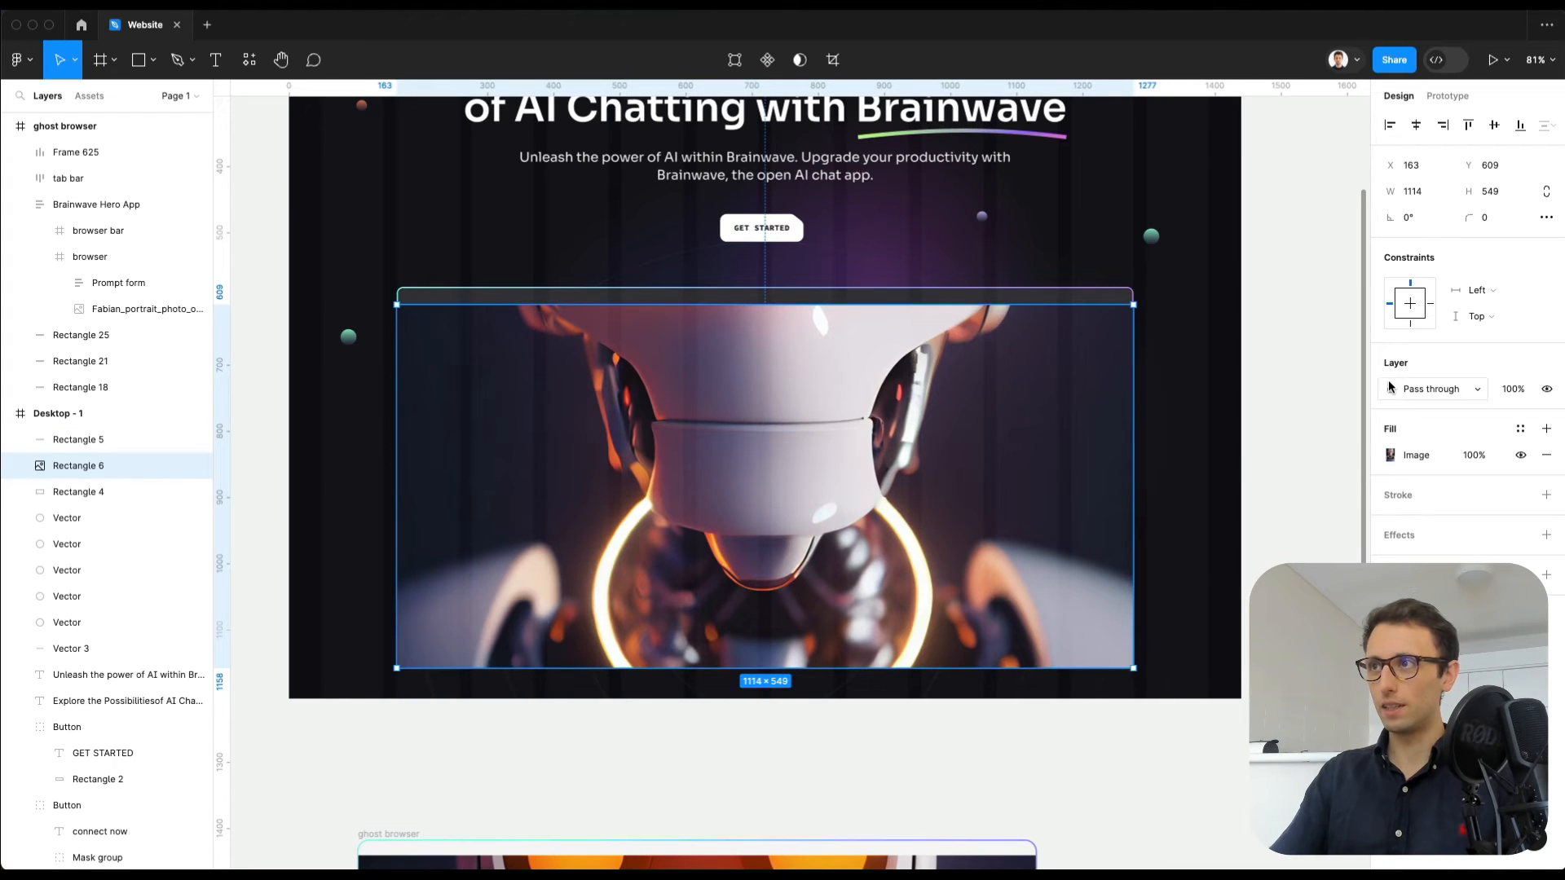
left_click(1390, 455)
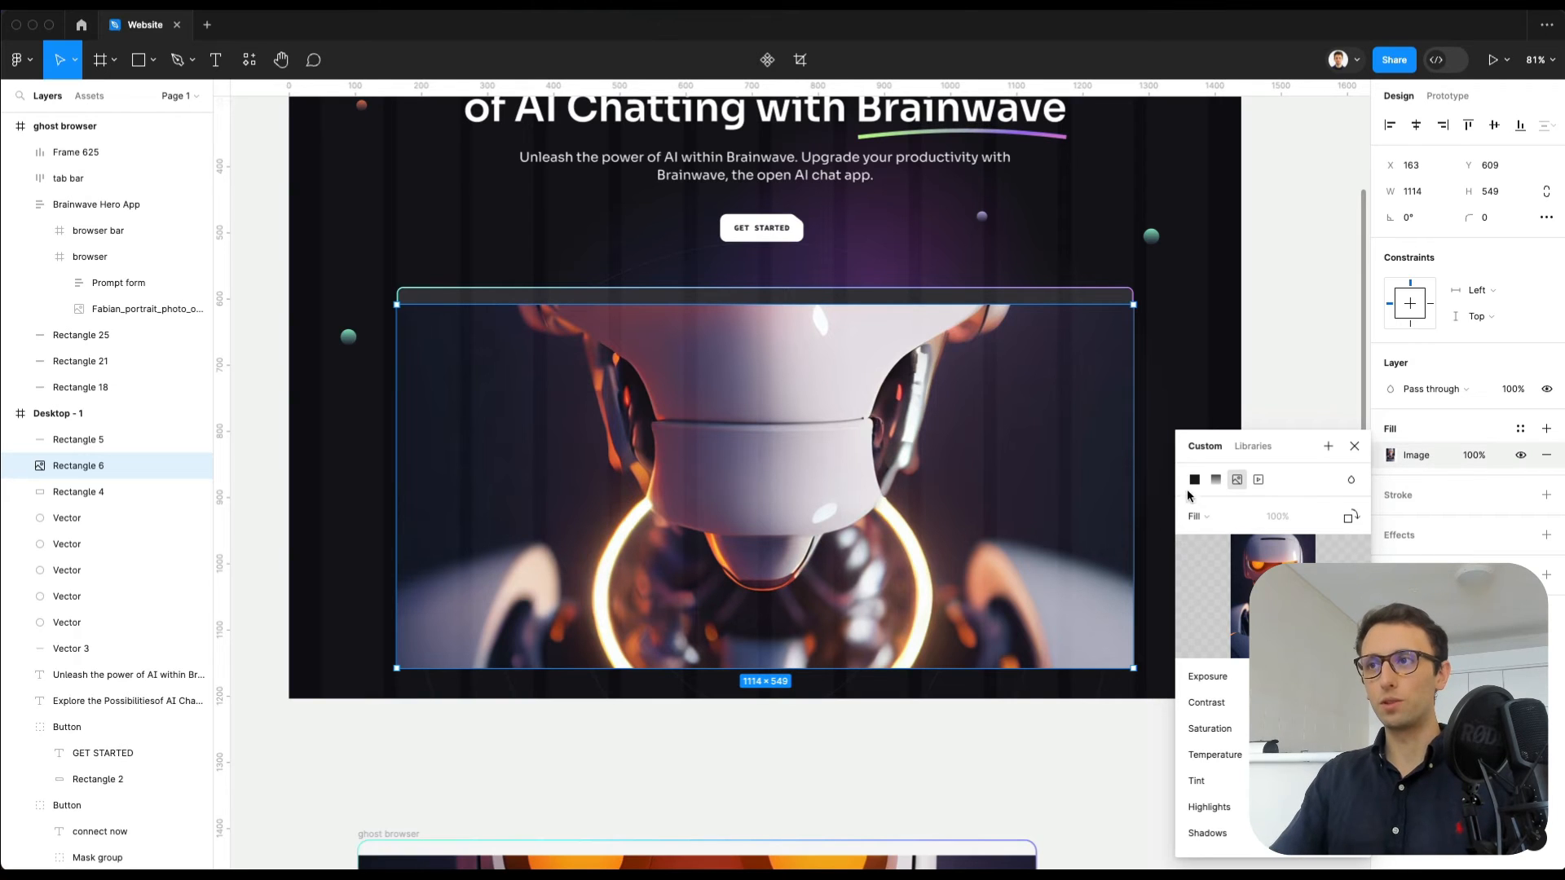
left_click(1193, 516)
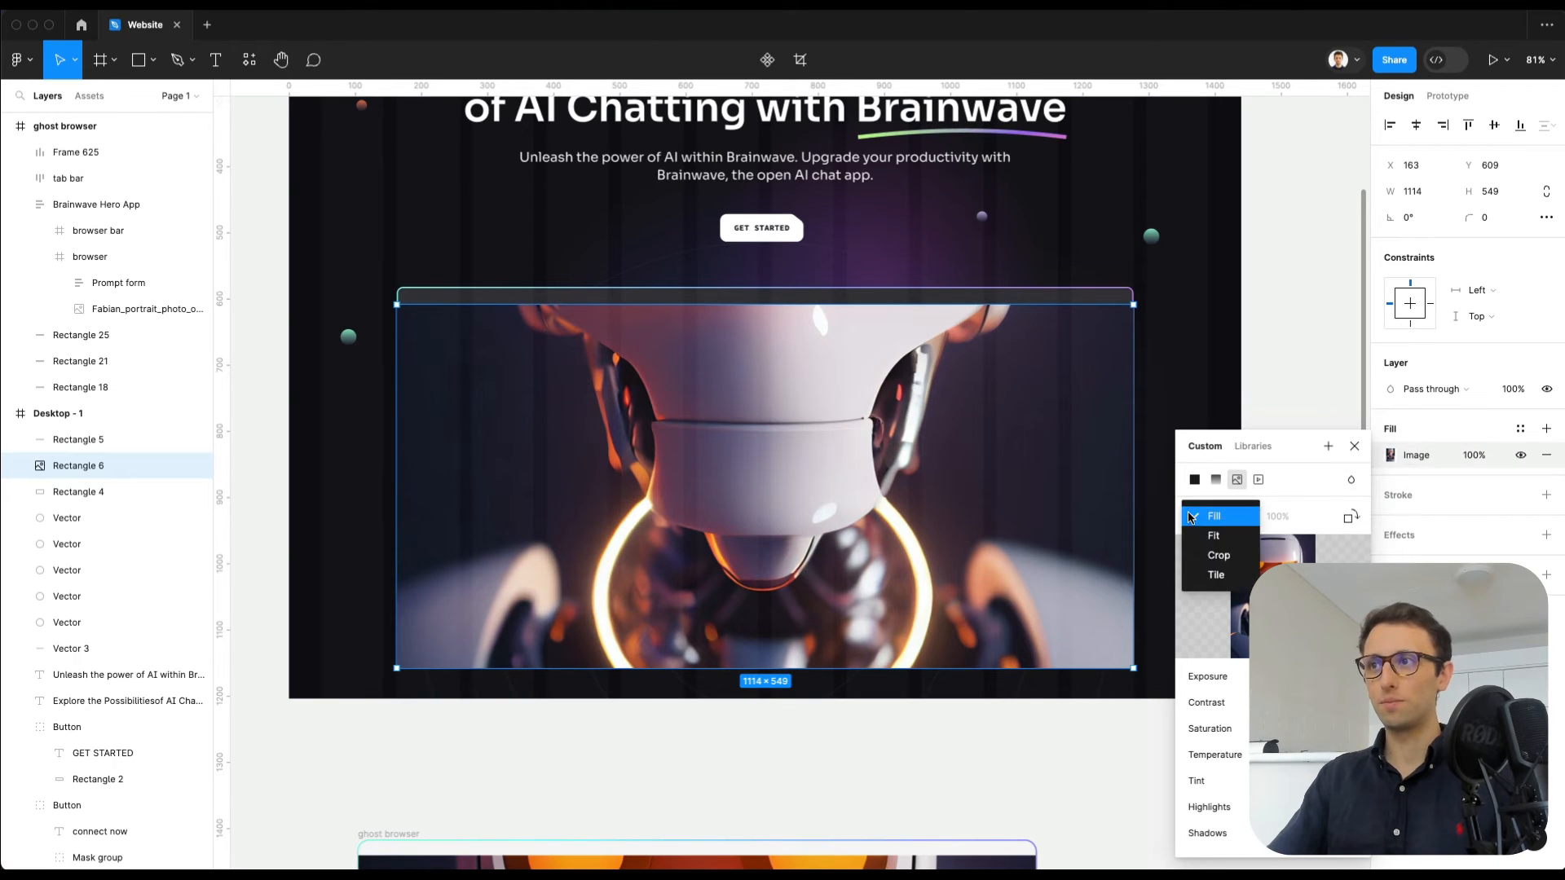
left_click(1219, 555)
scroll(912, 405, "down", 3)
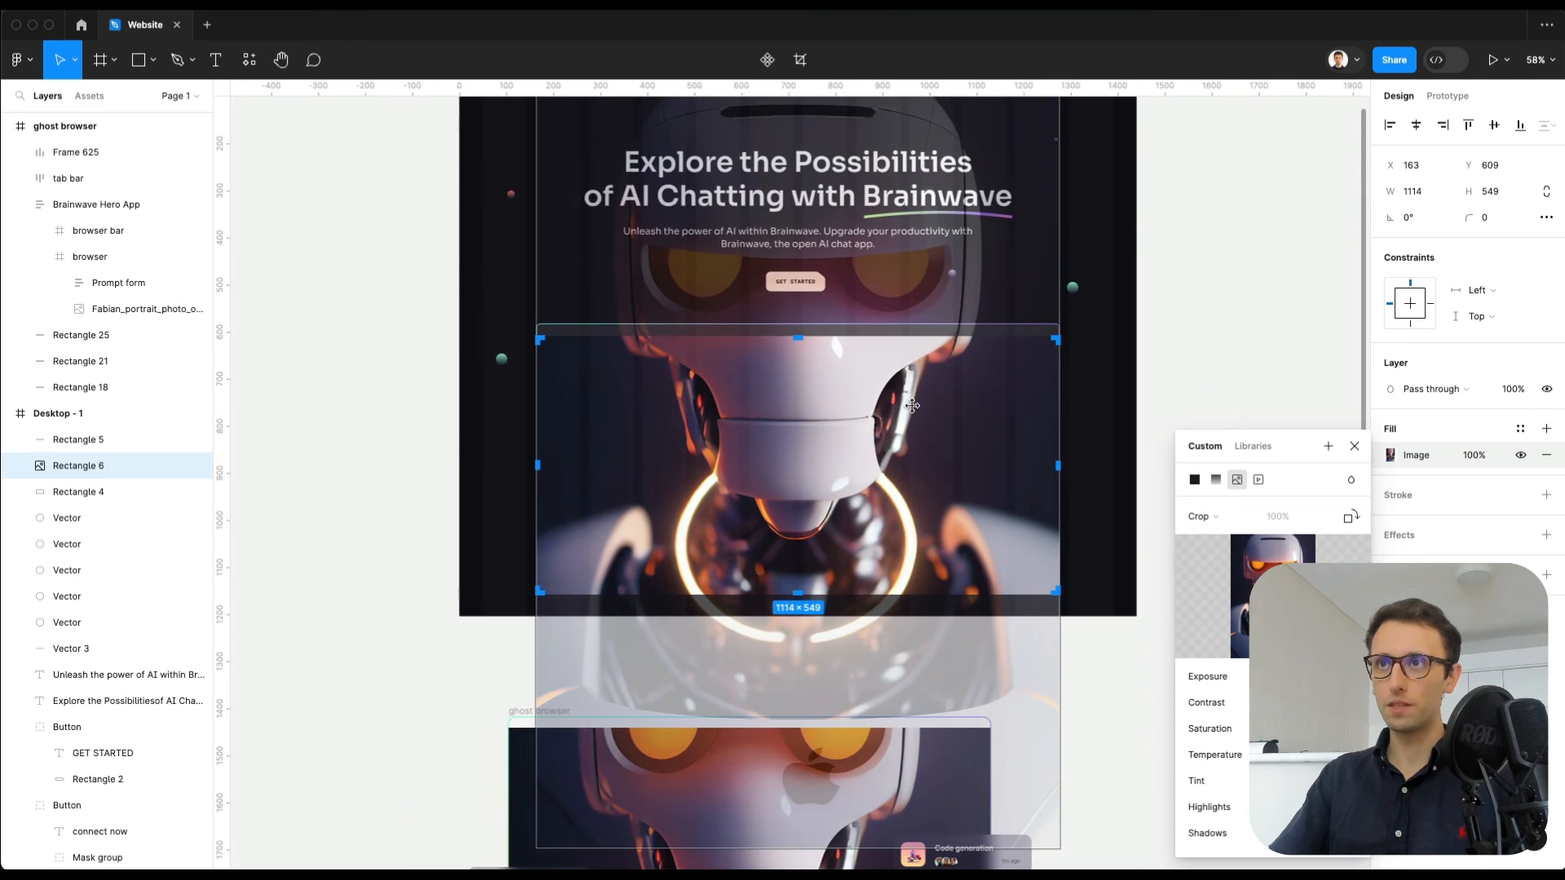
scroll(912, 405, "up", 1)
scroll(912, 406, "right", 1)
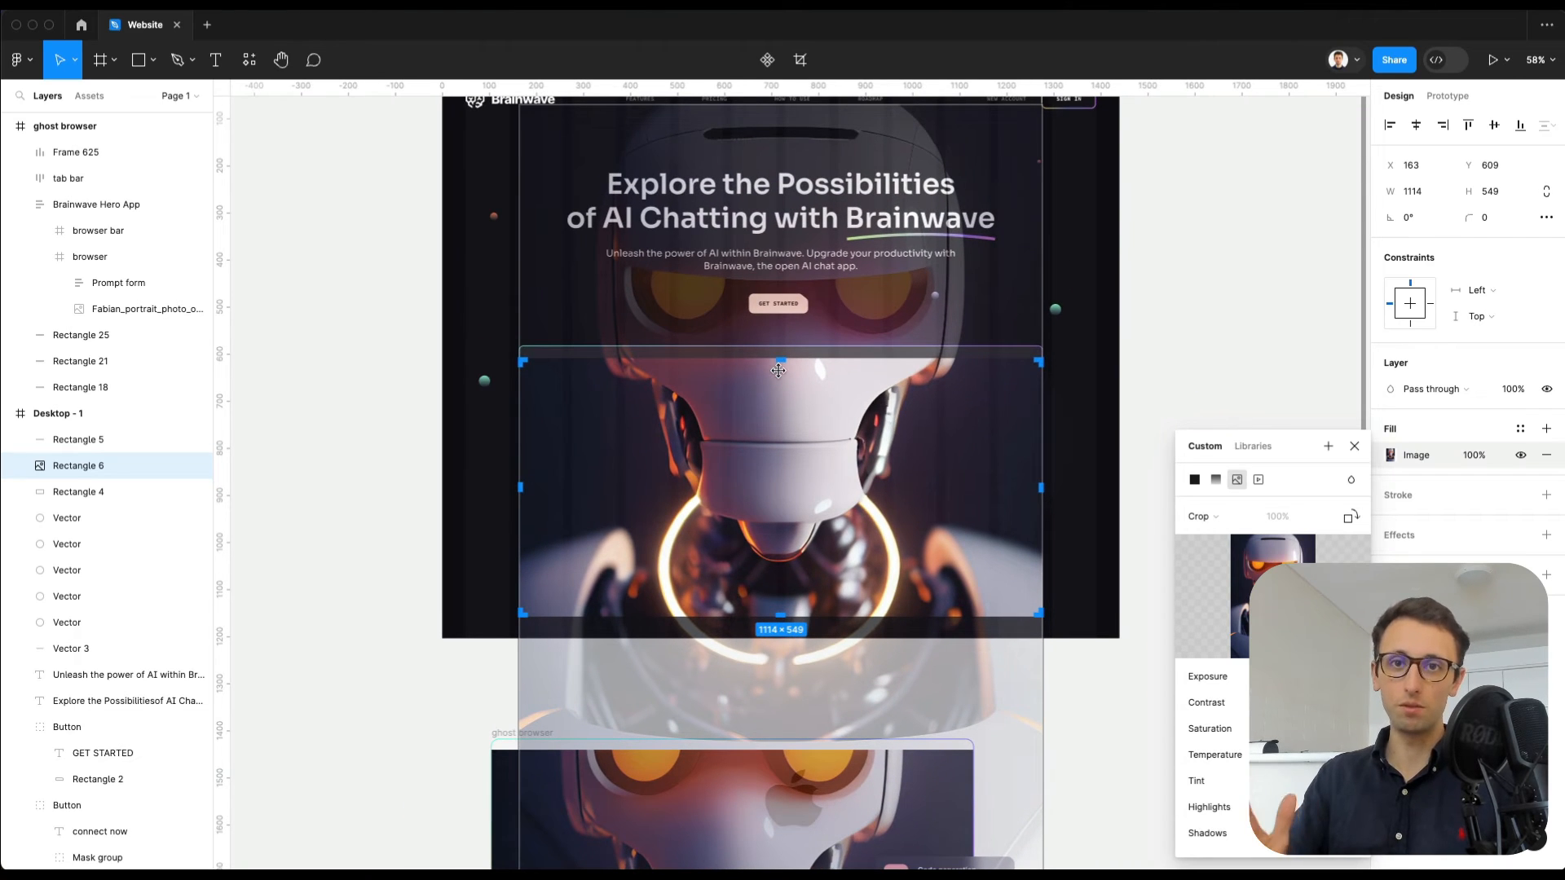
scroll(779, 371, "down", 2)
left_click_drag(795, 329, 795, 400)
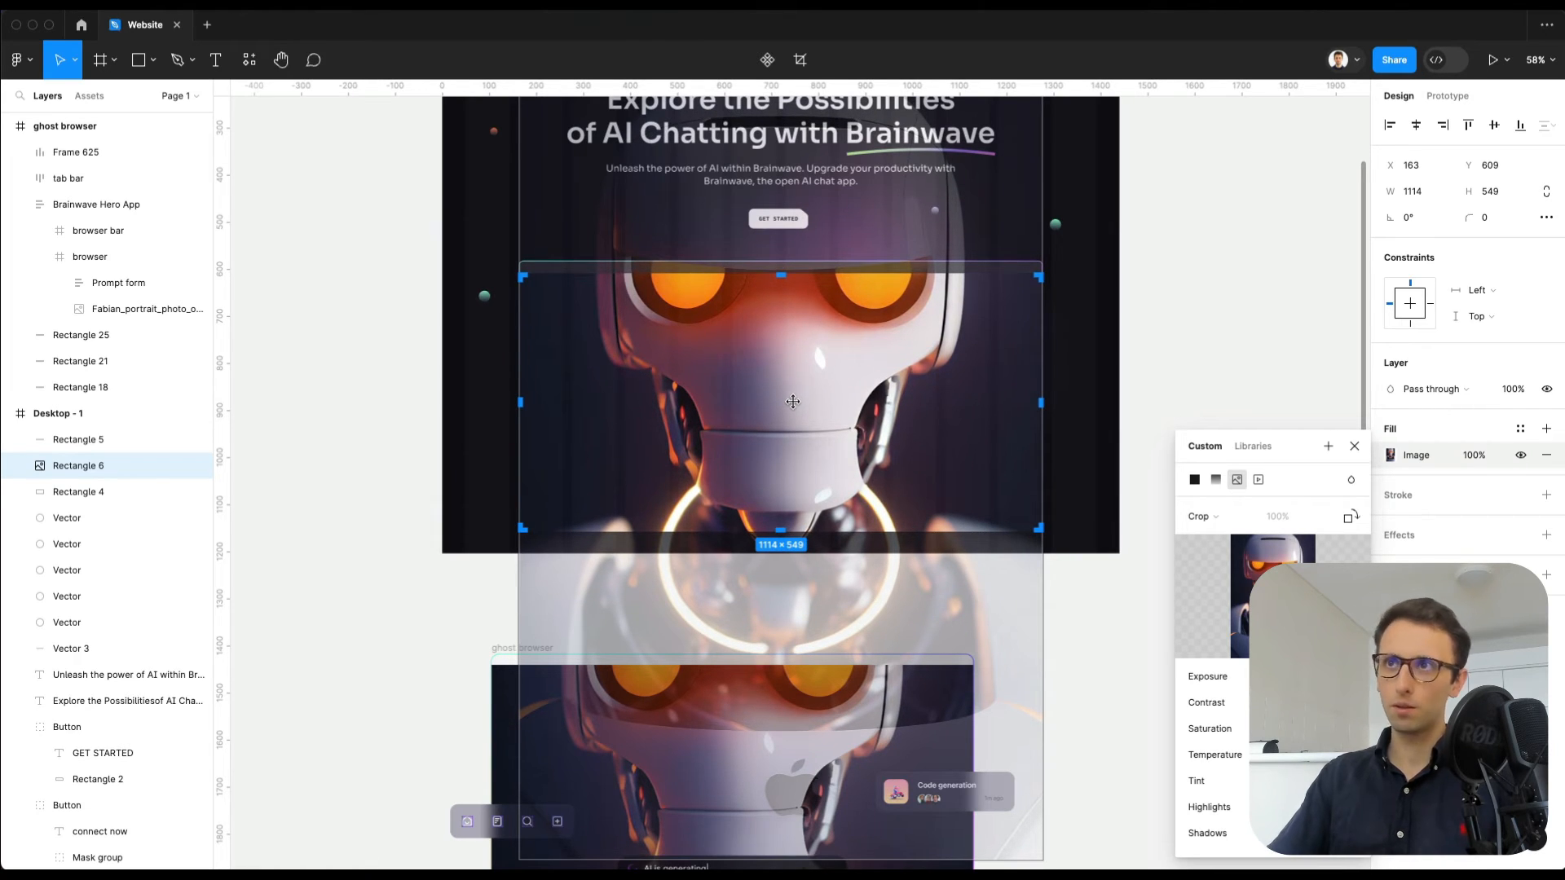
key("Escape")
left_click(1174, 332)
scroll(1135, 361, "up", 2)
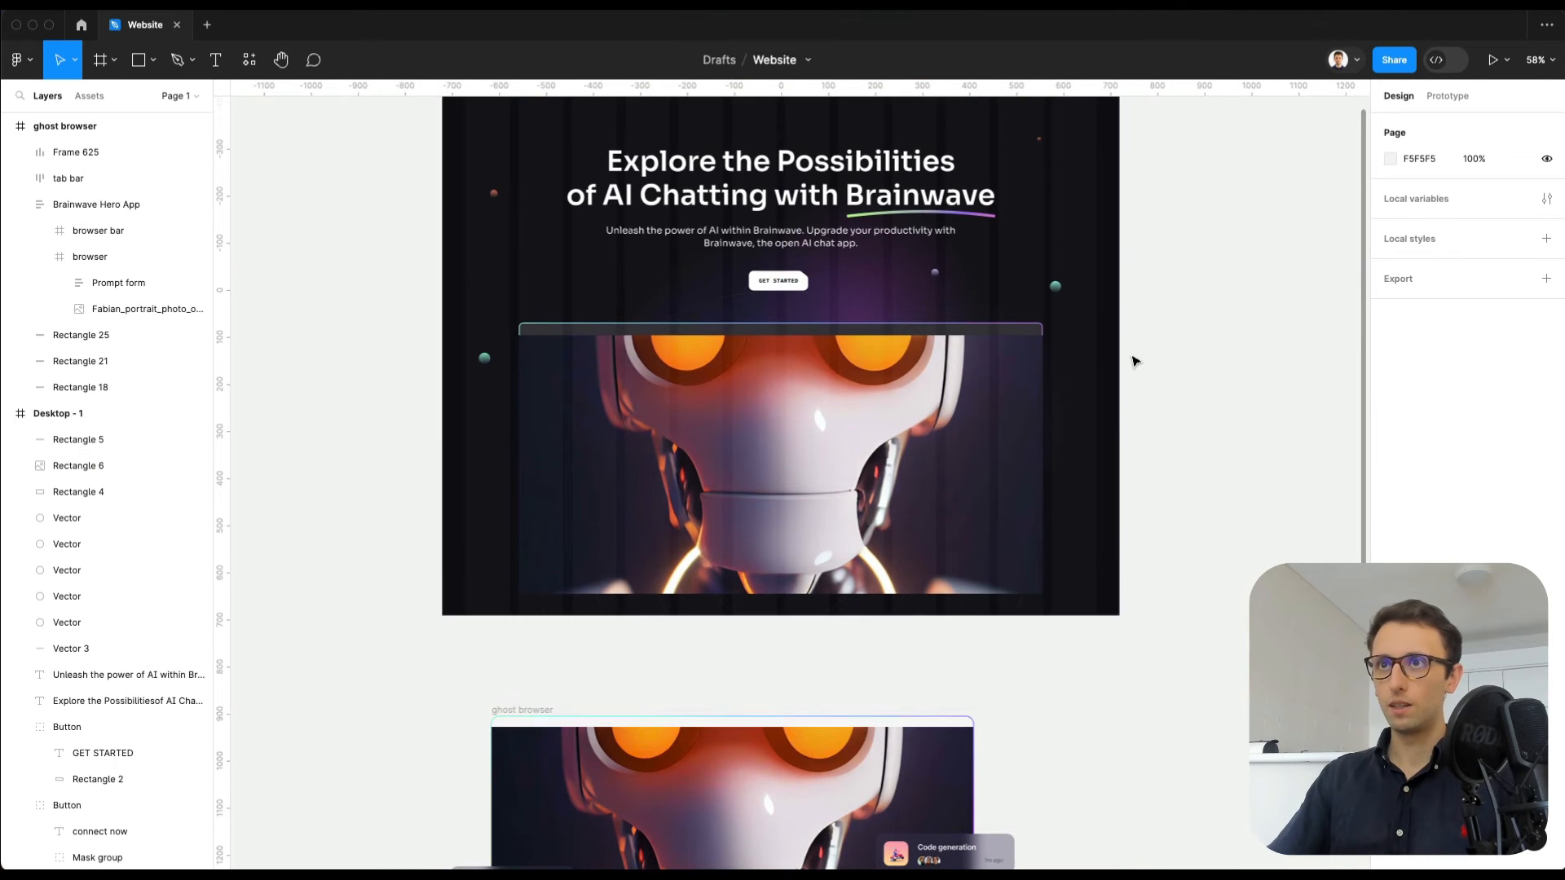
Step: Set the robot image rectangle's width to 1108 and move it to X 165, inside the gradient border
left_click(929, 399)
scroll(1032, 380, "up", 5)
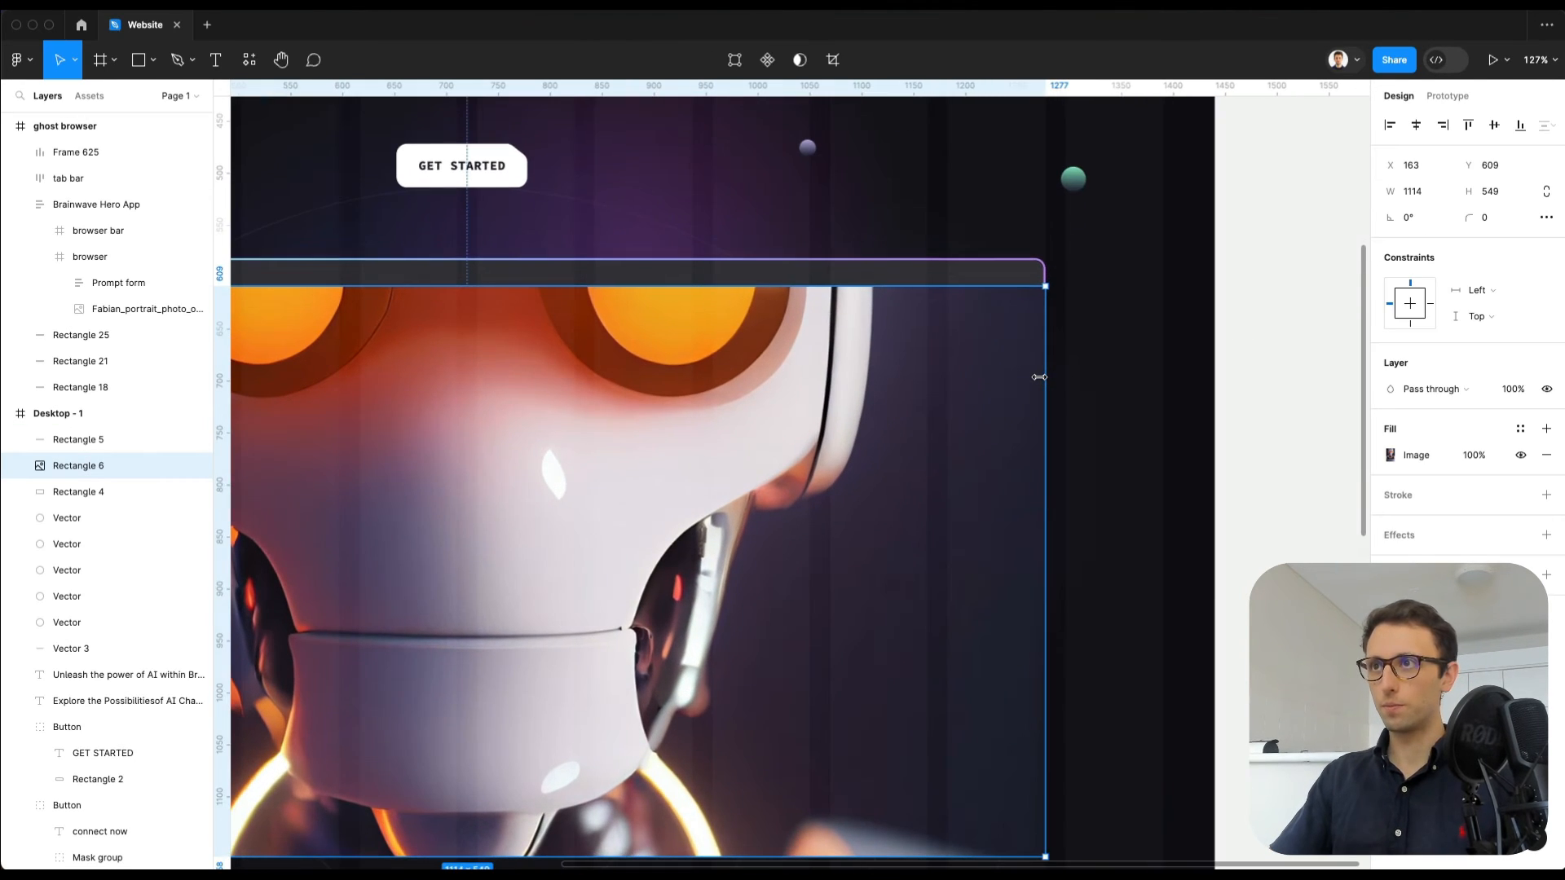
left_click(1414, 190)
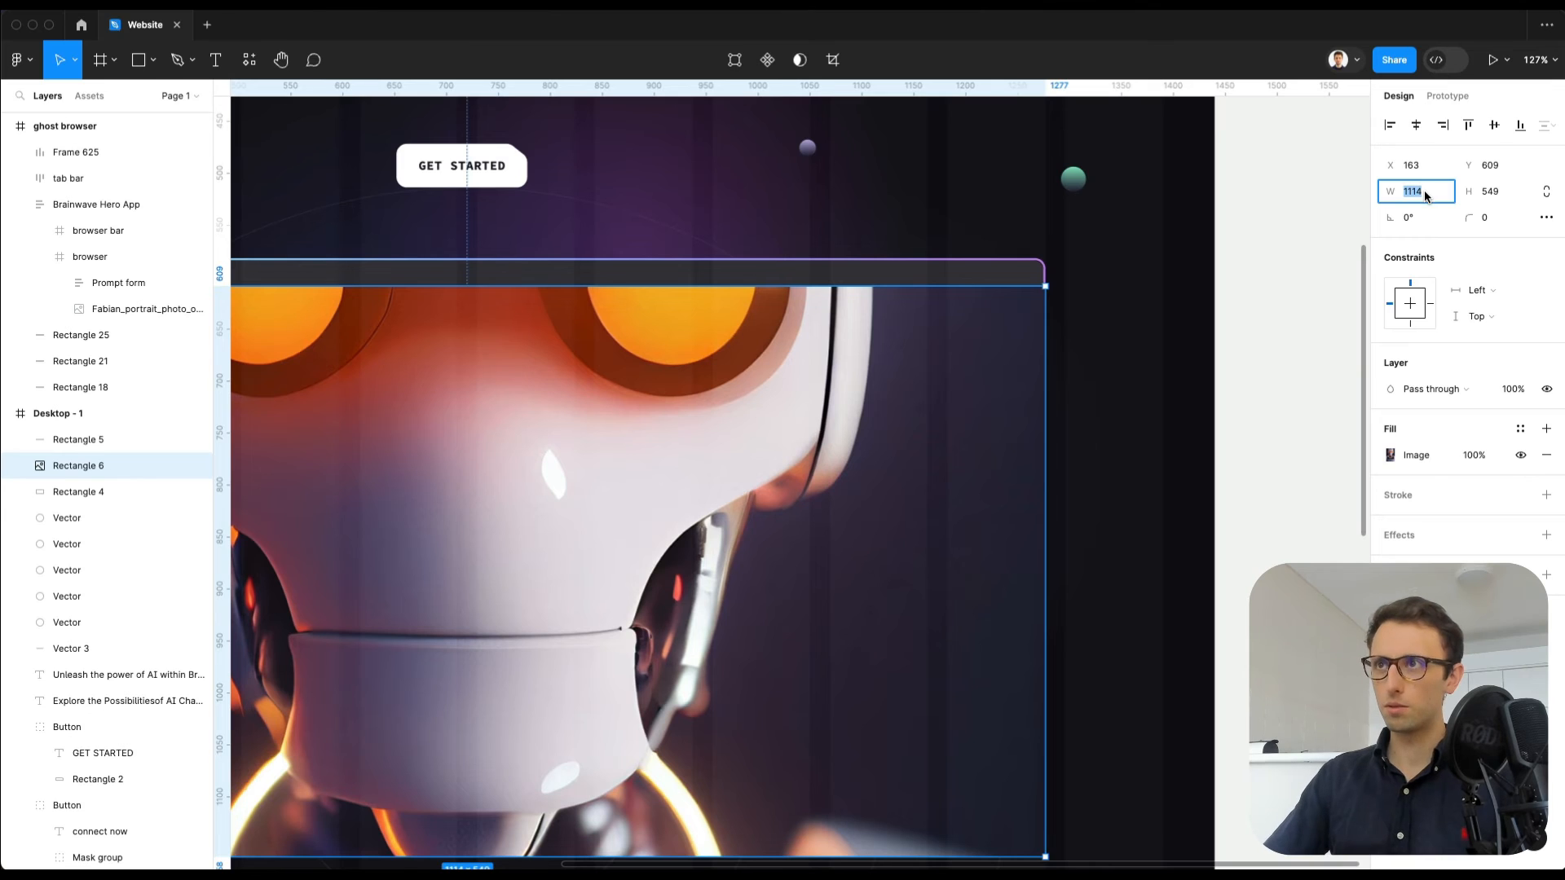
key("Down")
key("Down")
key("Down")
key("Down")
key("Down")
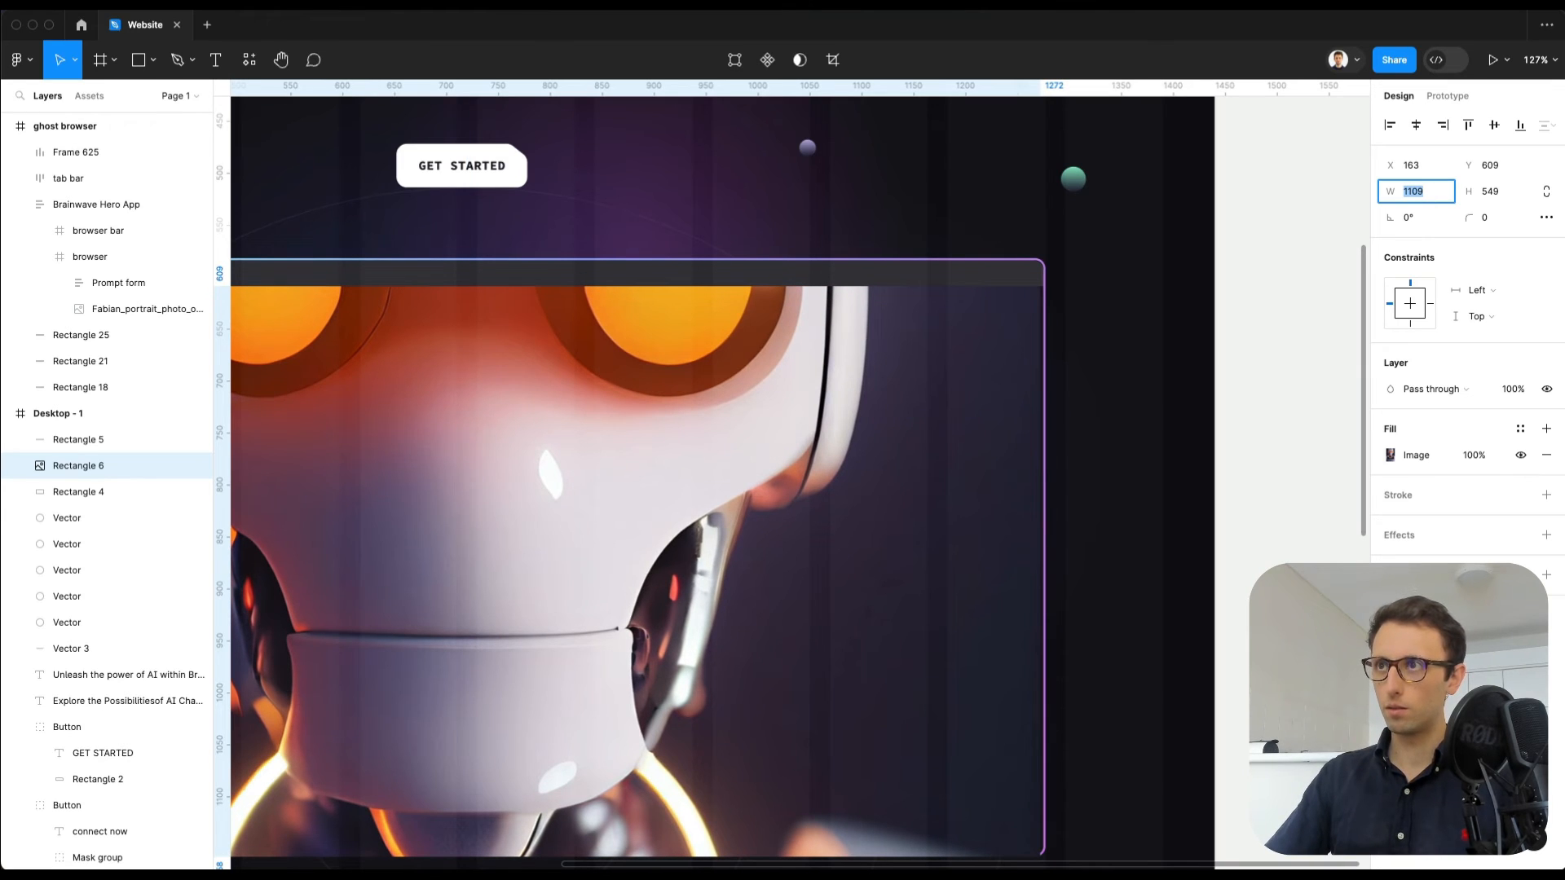
key("Down")
key("Return")
key("Right")
key("Right")
scroll(870, 382, "left", 6)
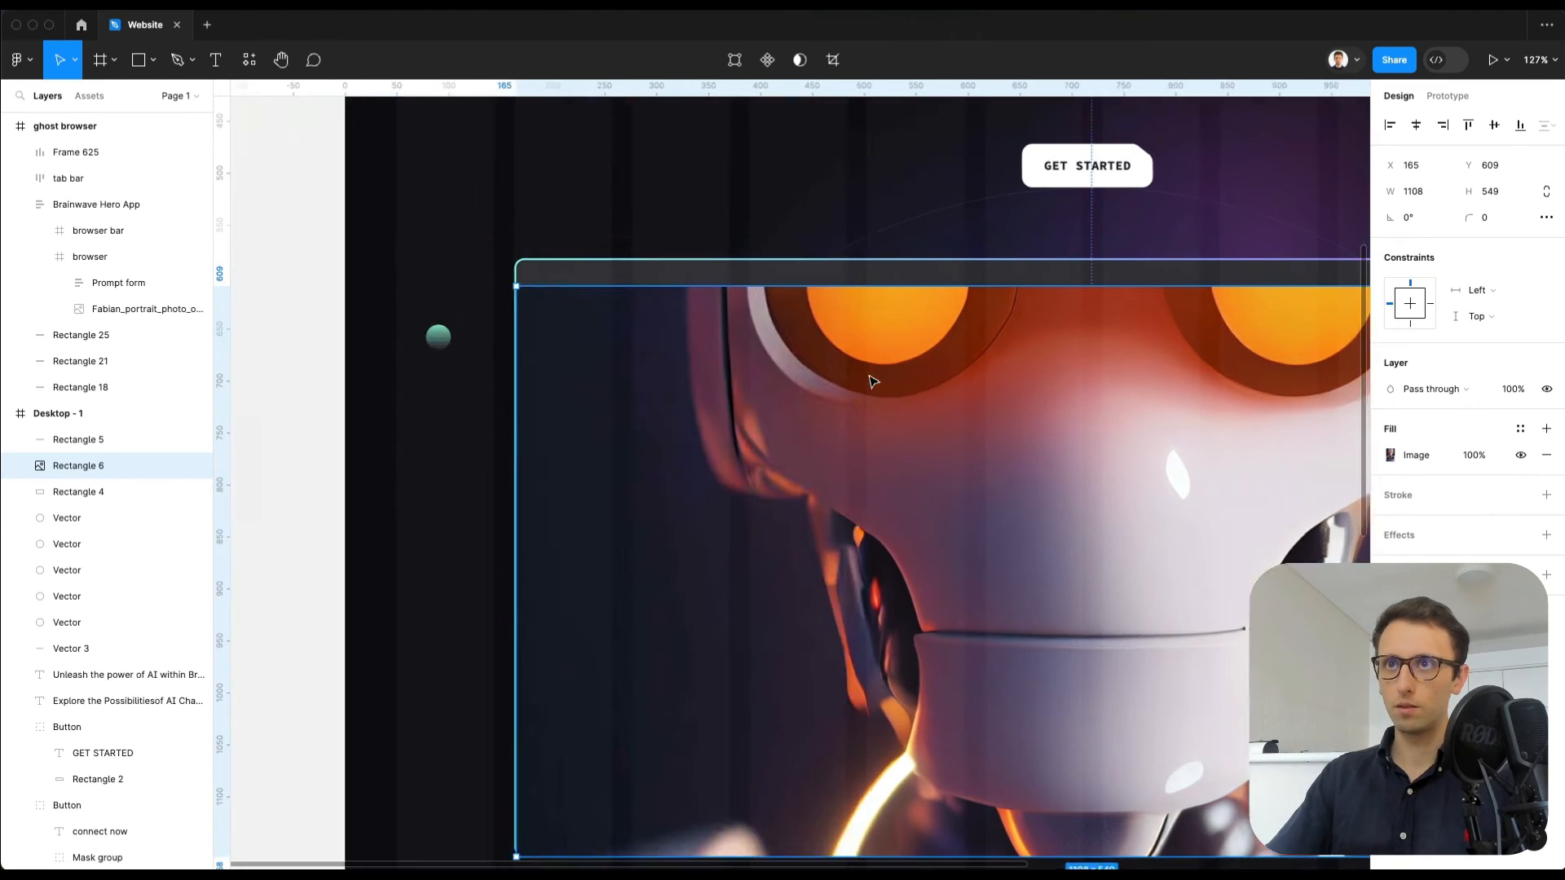
Step: Shorten the robot image rectangle slightly from its lower edge to uncover the gradient border's lower line
scroll(873, 381, "left", 5)
left_click(671, 374)
scroll(681, 363, "right", 5)
scroll(682, 364, "down", 5)
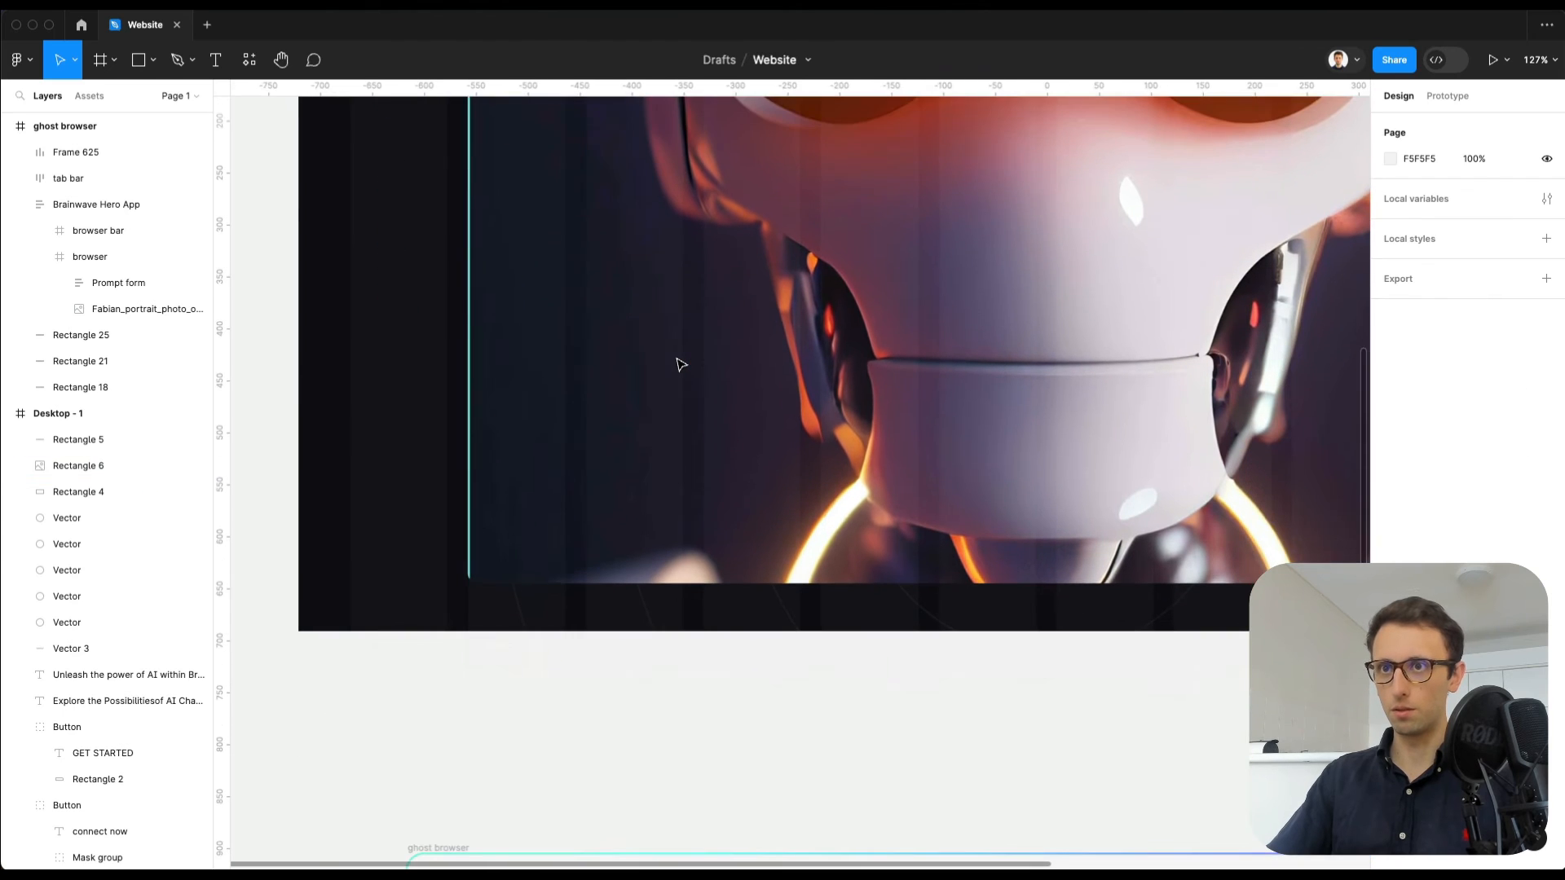
left_click(681, 365)
left_click_drag(814, 582, 812, 580)
left_click(817, 615)
scroll(818, 615, "down", 3, "ctrl")
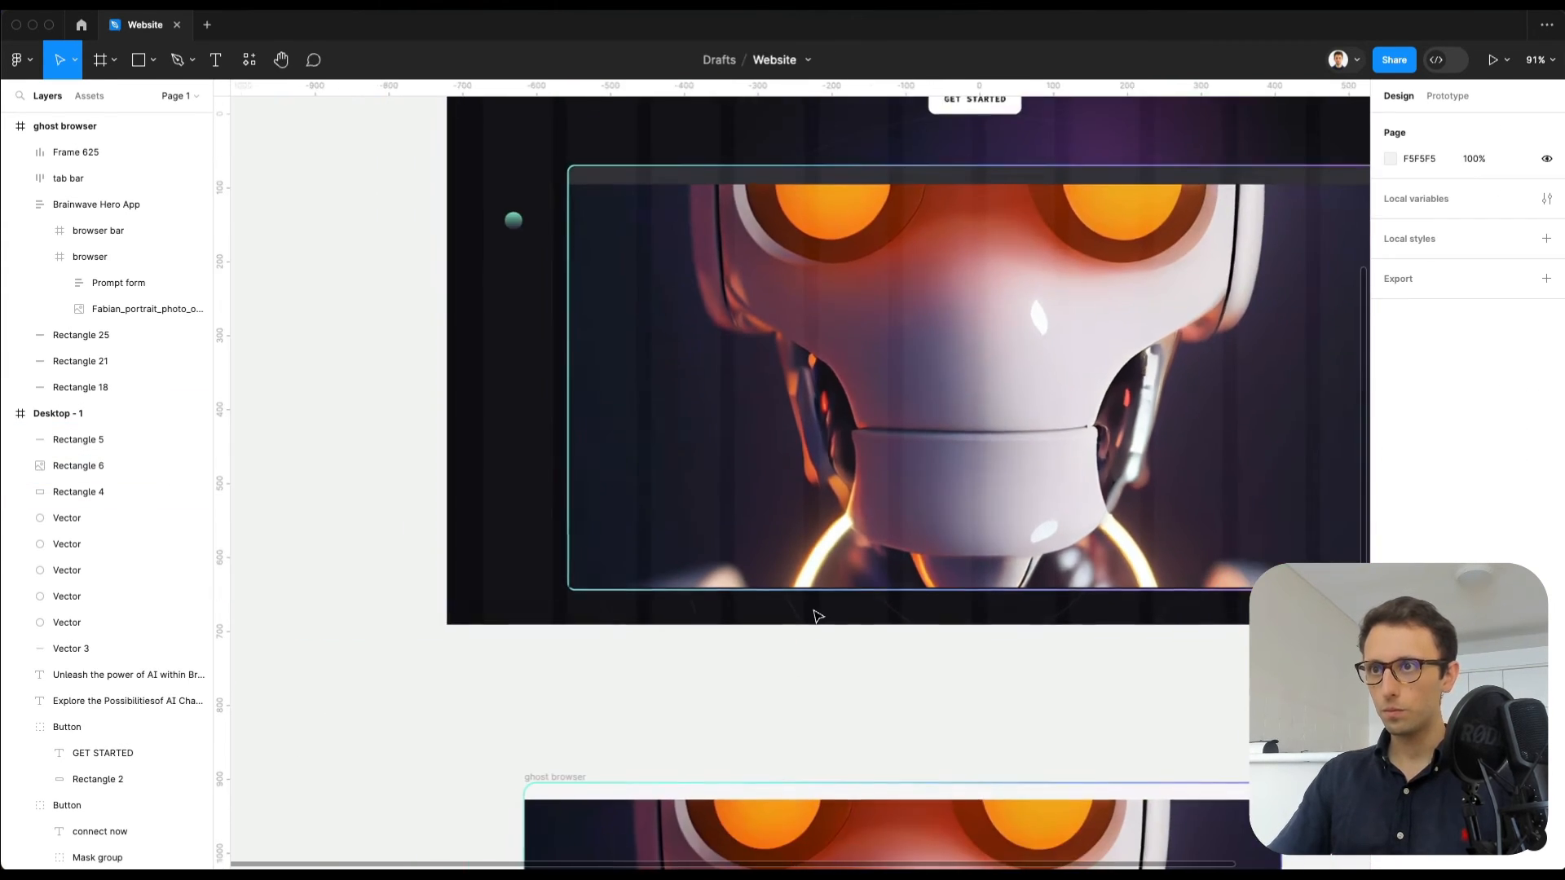
Step: Reduce the gradient border rectangle's height slightly so its lower line fits closer to the robot image
left_click(838, 590)
left_click(1503, 194)
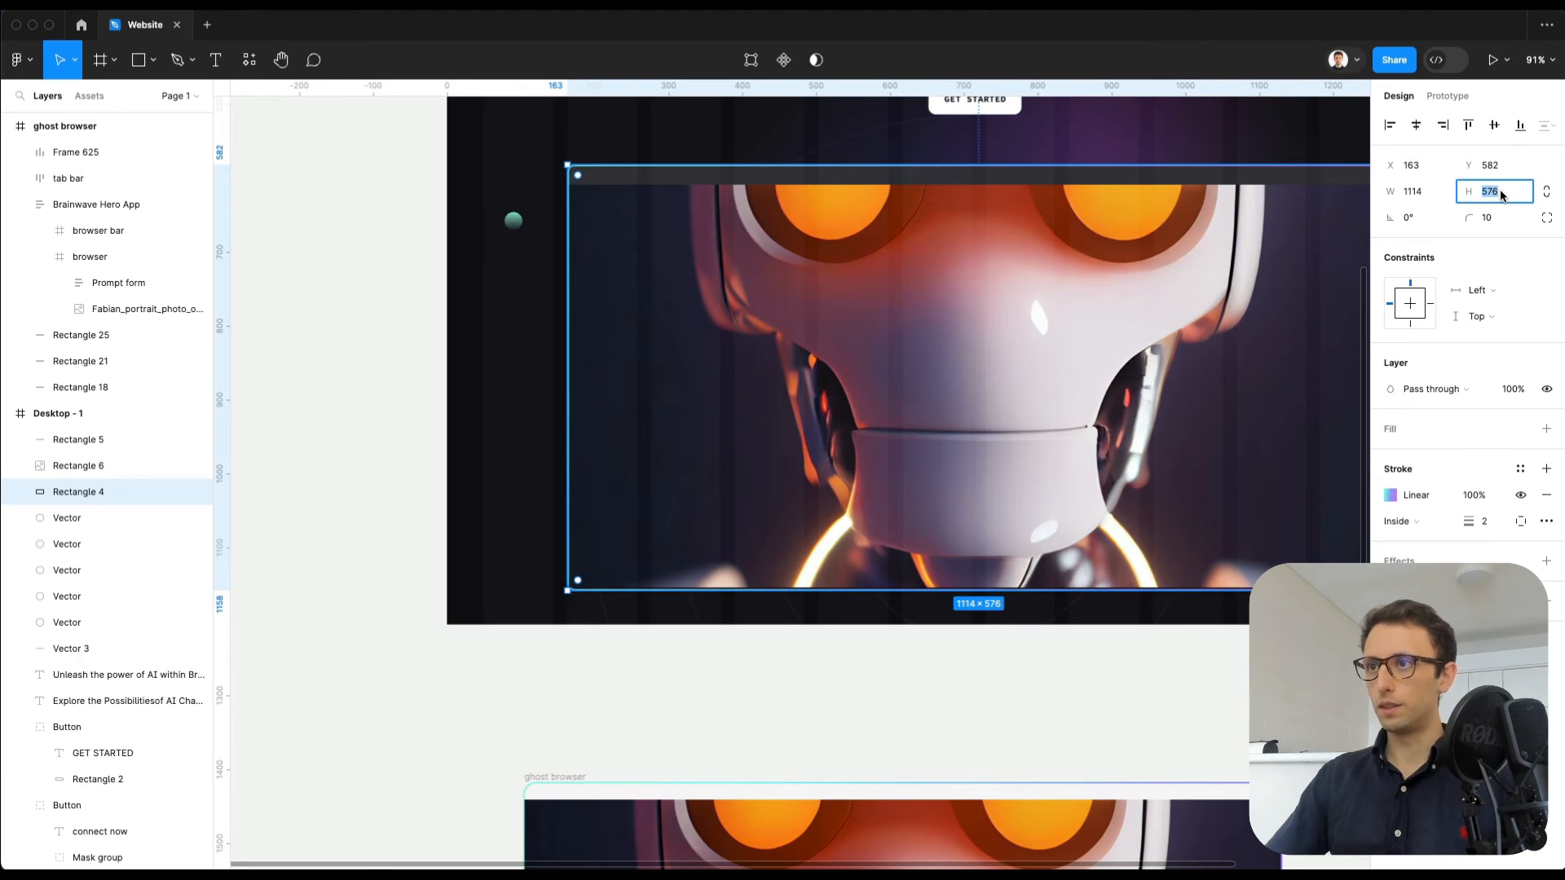
left_click(498, 337)
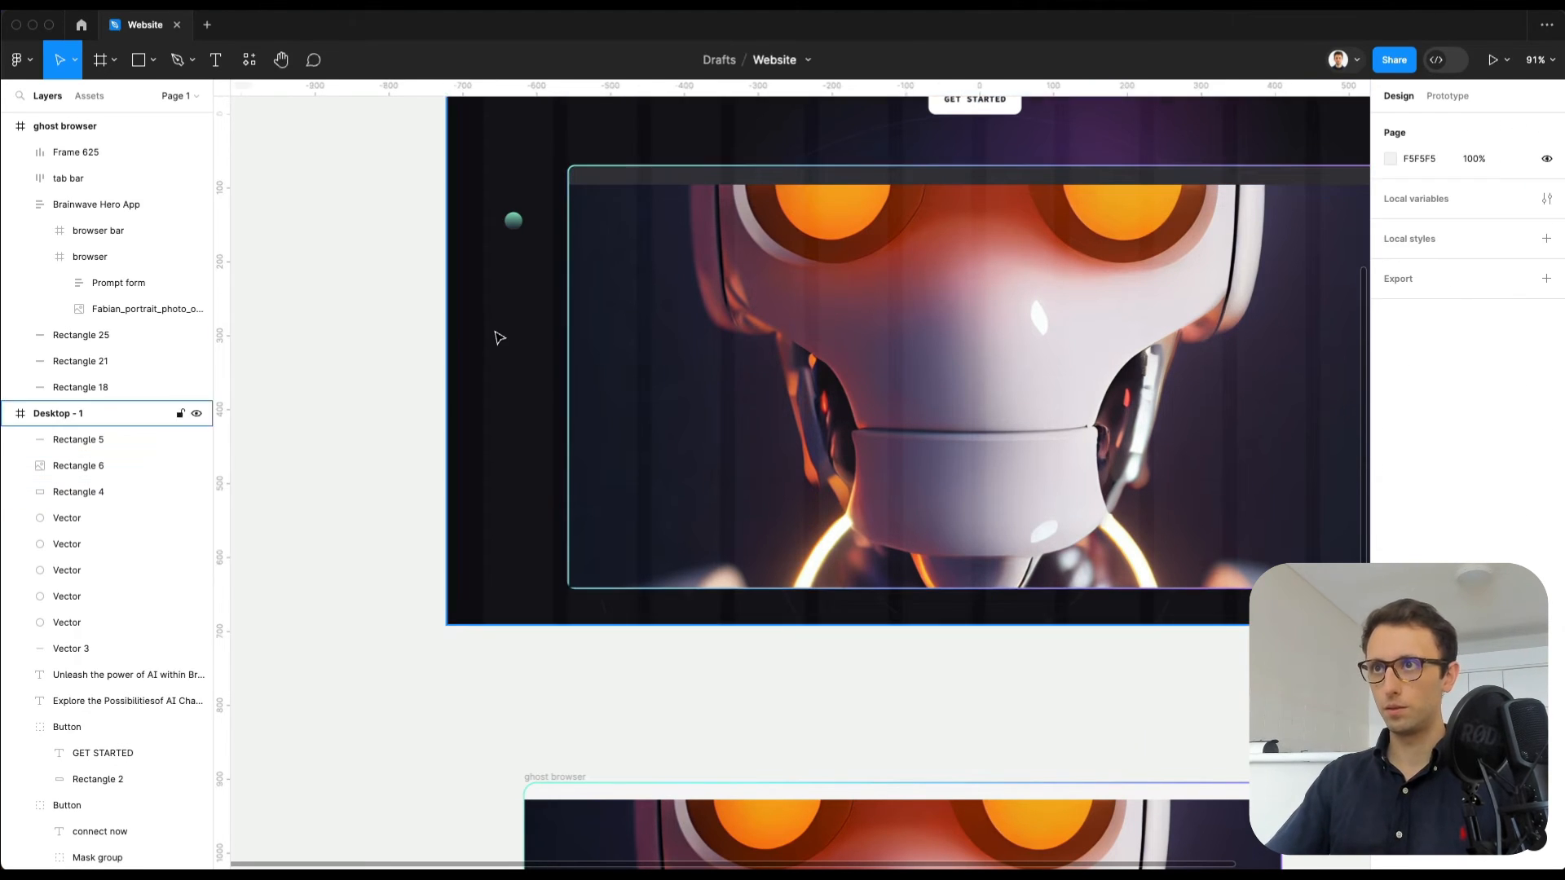
scroll(499, 338, "down", 3, "ctrl")
scroll(497, 332, "right", 3)
scroll(497, 332, "down", 3)
scroll(498, 331, "up", 3)
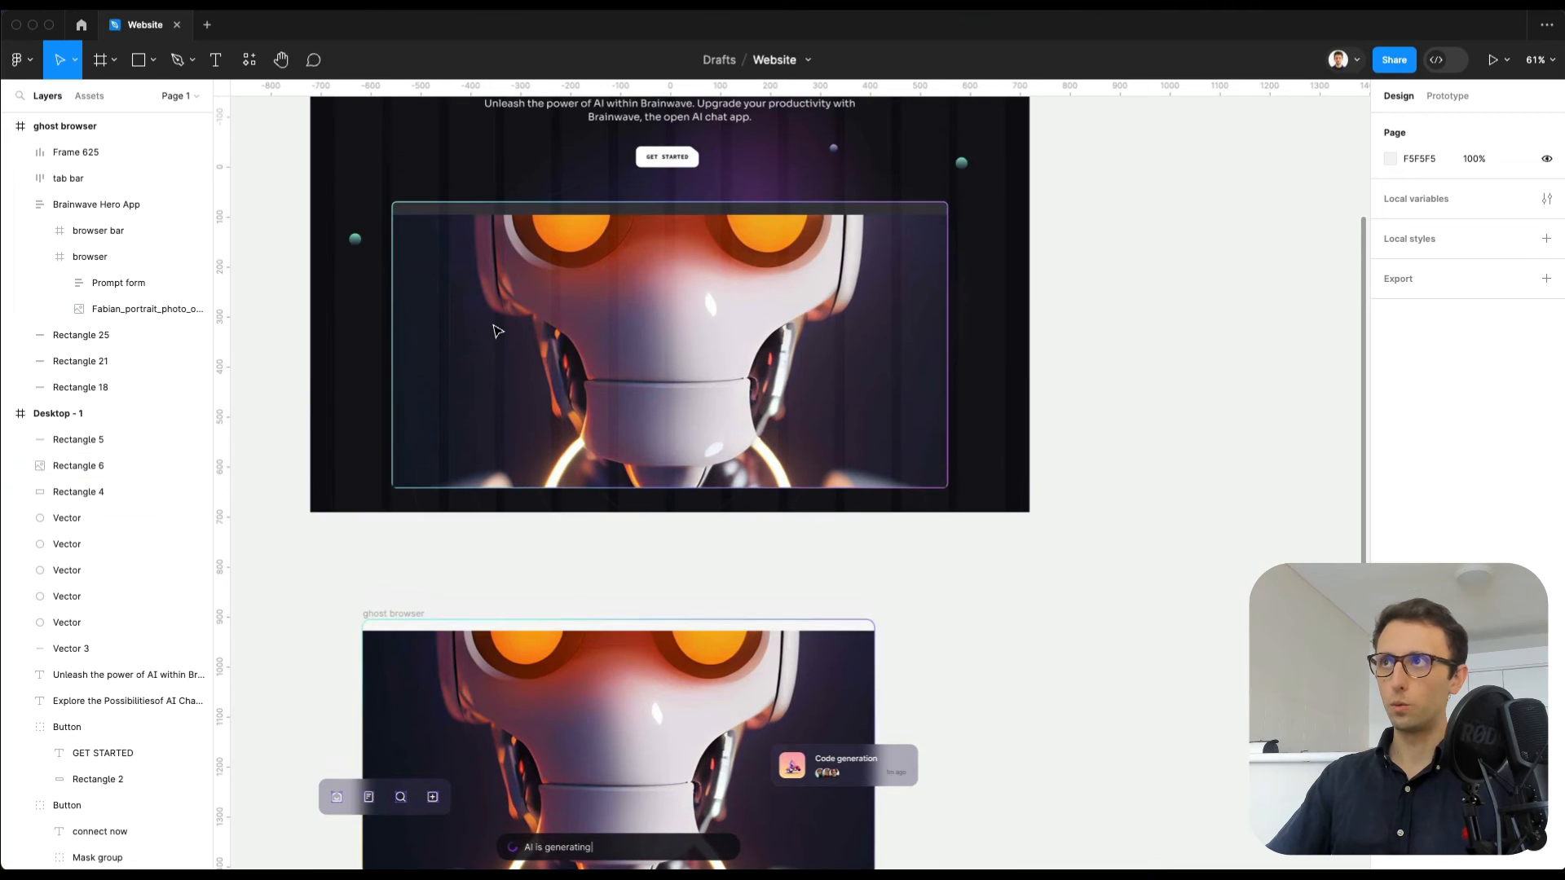
left_click(1078, 5)
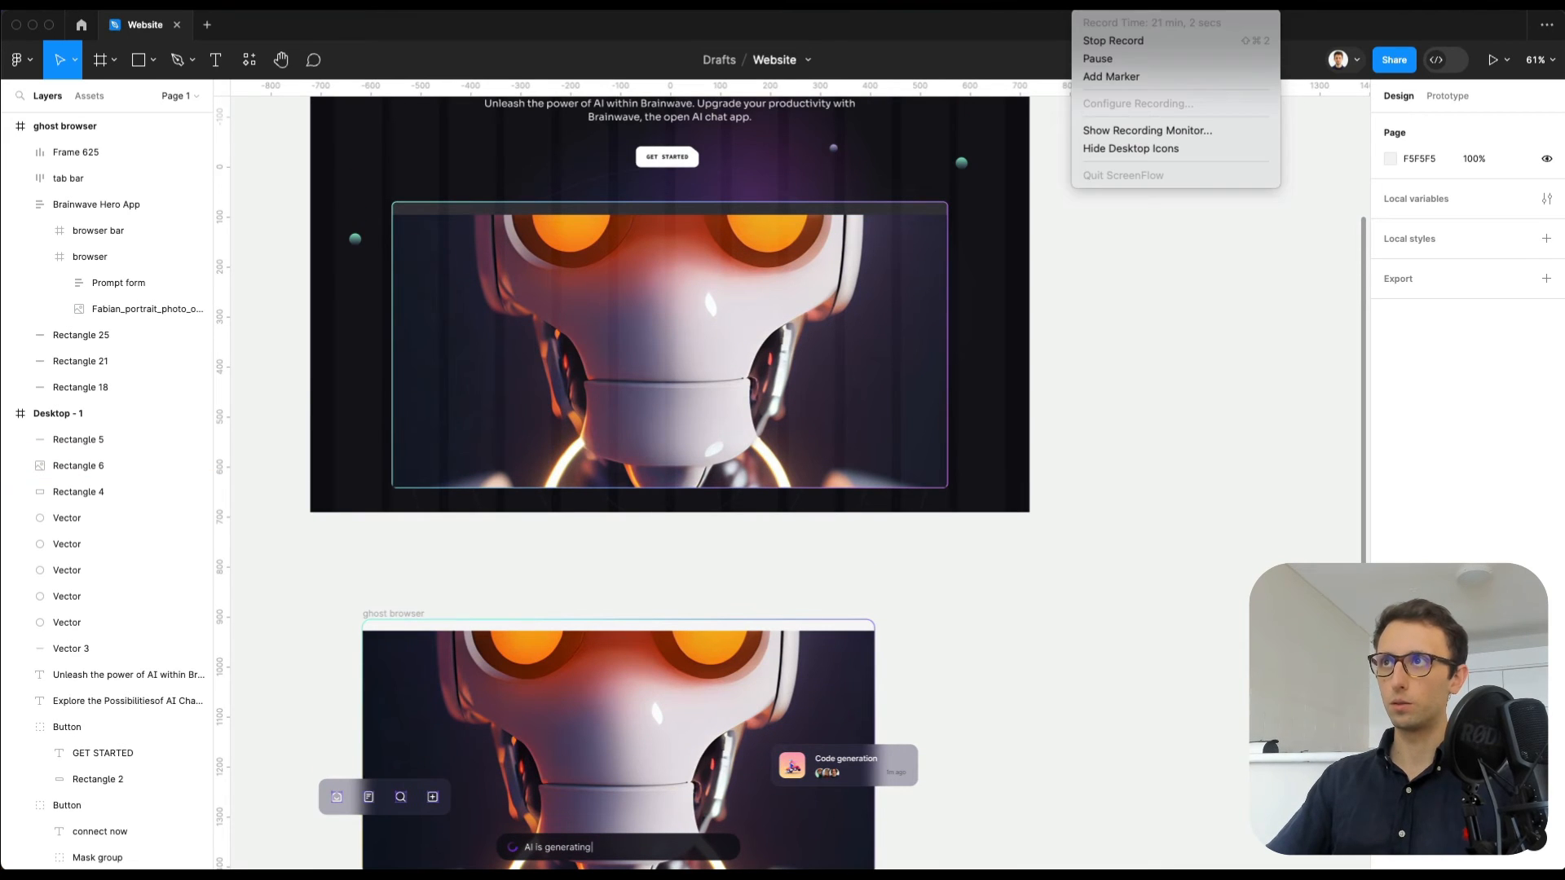
left_click(1098, 65)
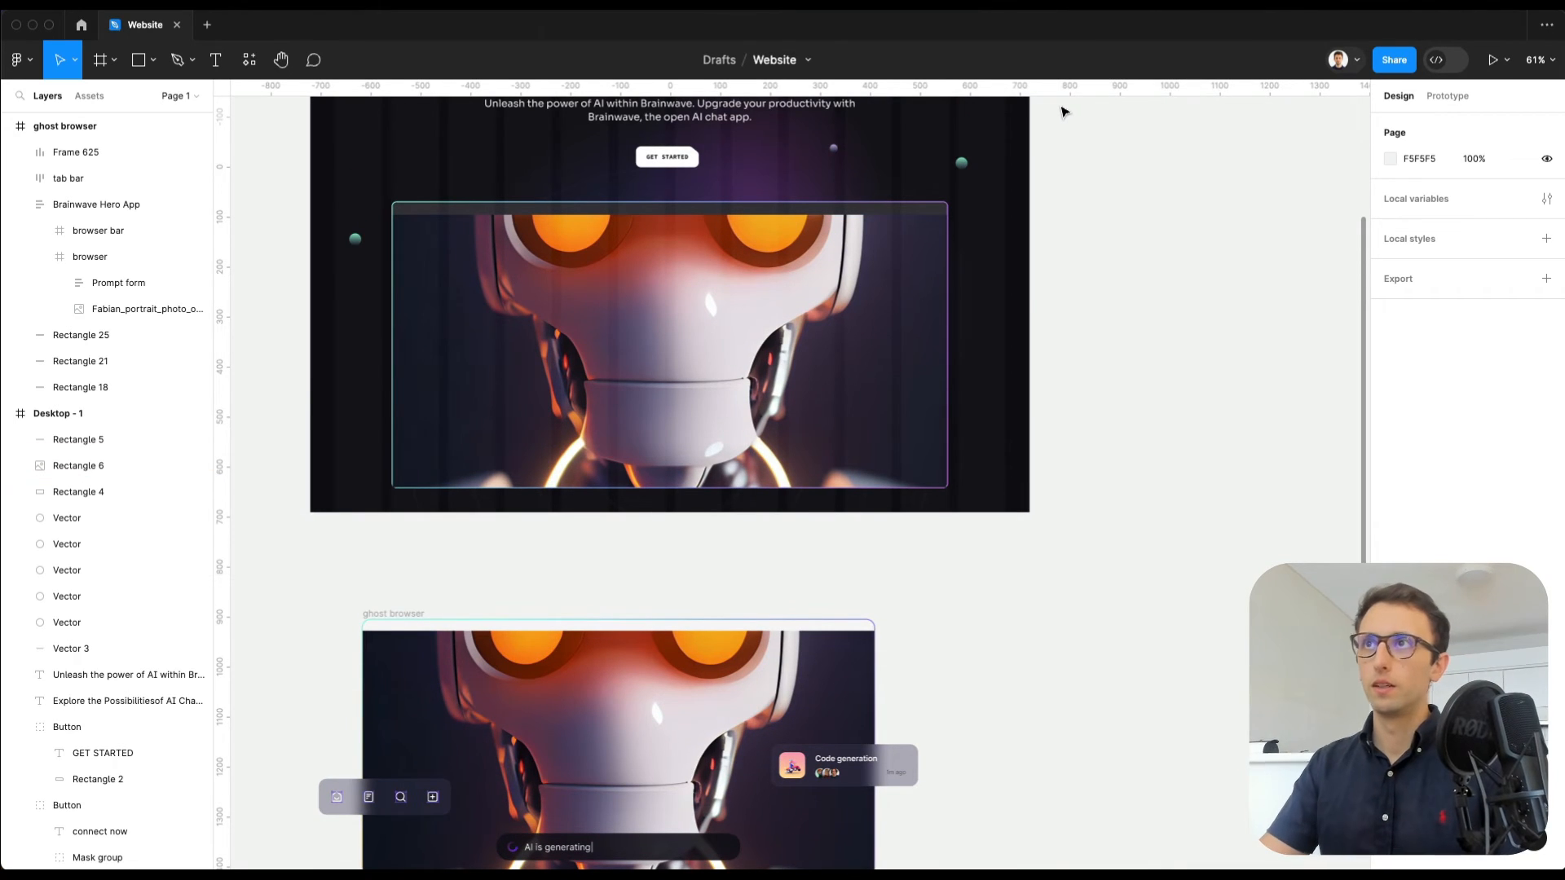
Step: Draw a rectangle about 281 × 91 for the icon bar and place it over the desktop frame's robot image at X 89, Y 954
scroll(1064, 111, "left", 5)
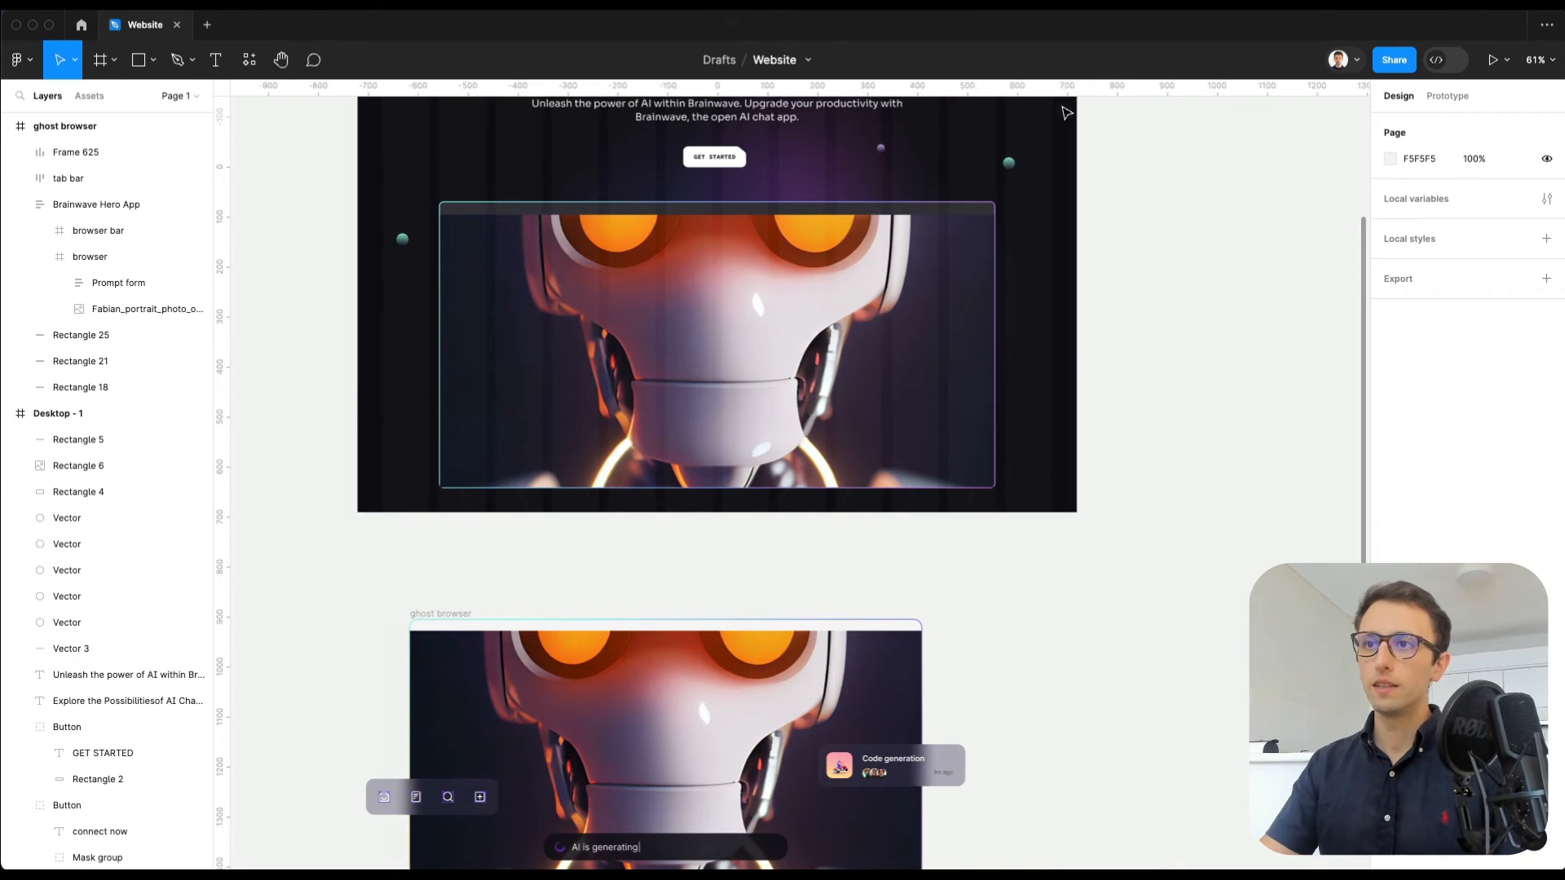
scroll(862, 226, "down", 3)
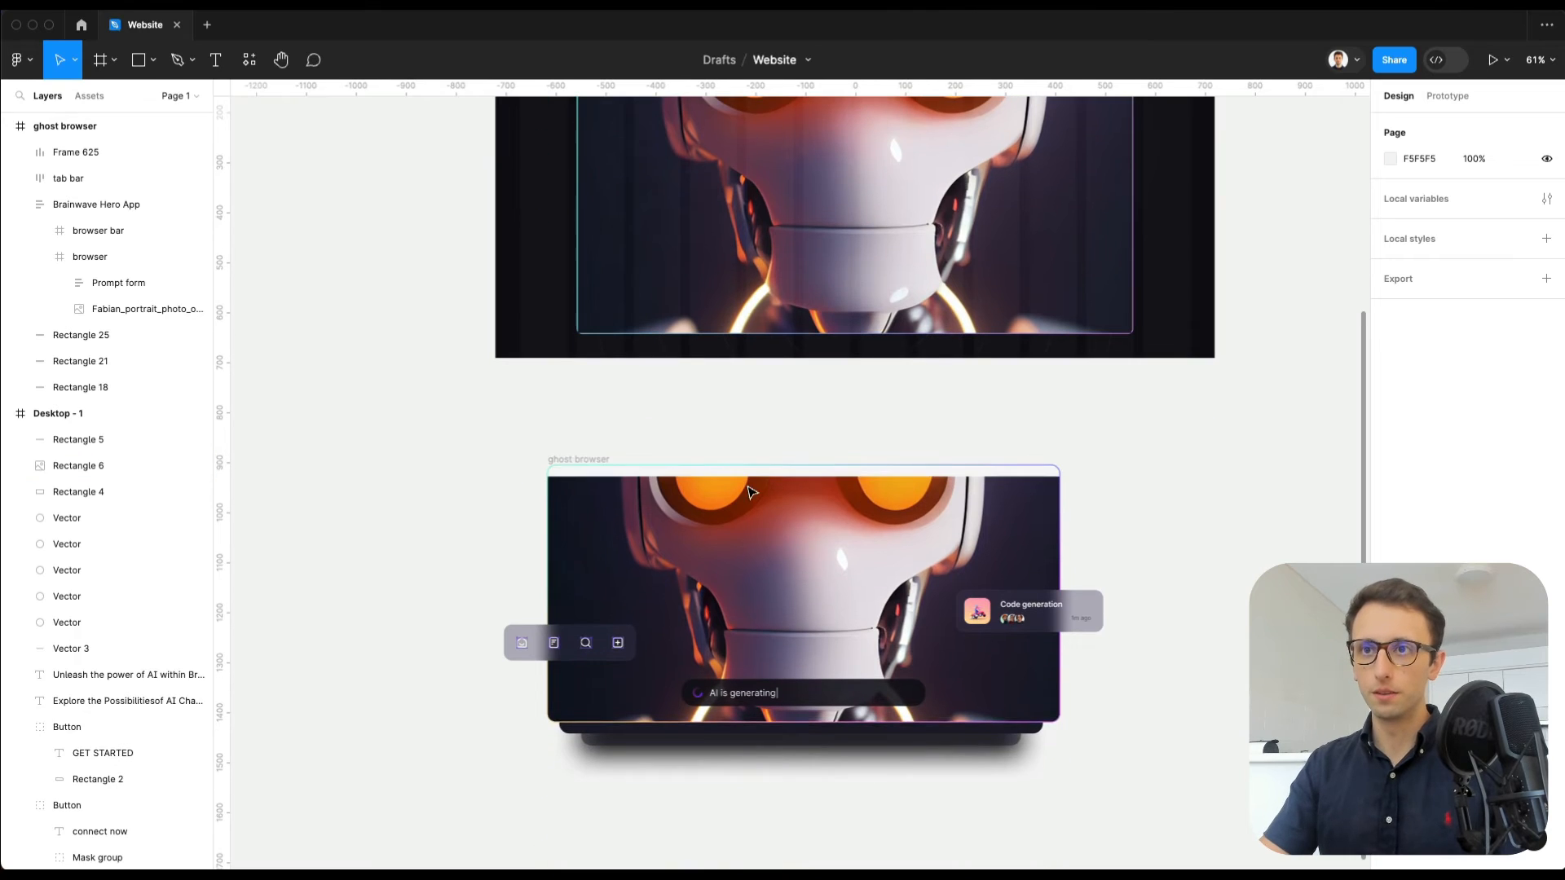
scroll(543, 667, "up", 5)
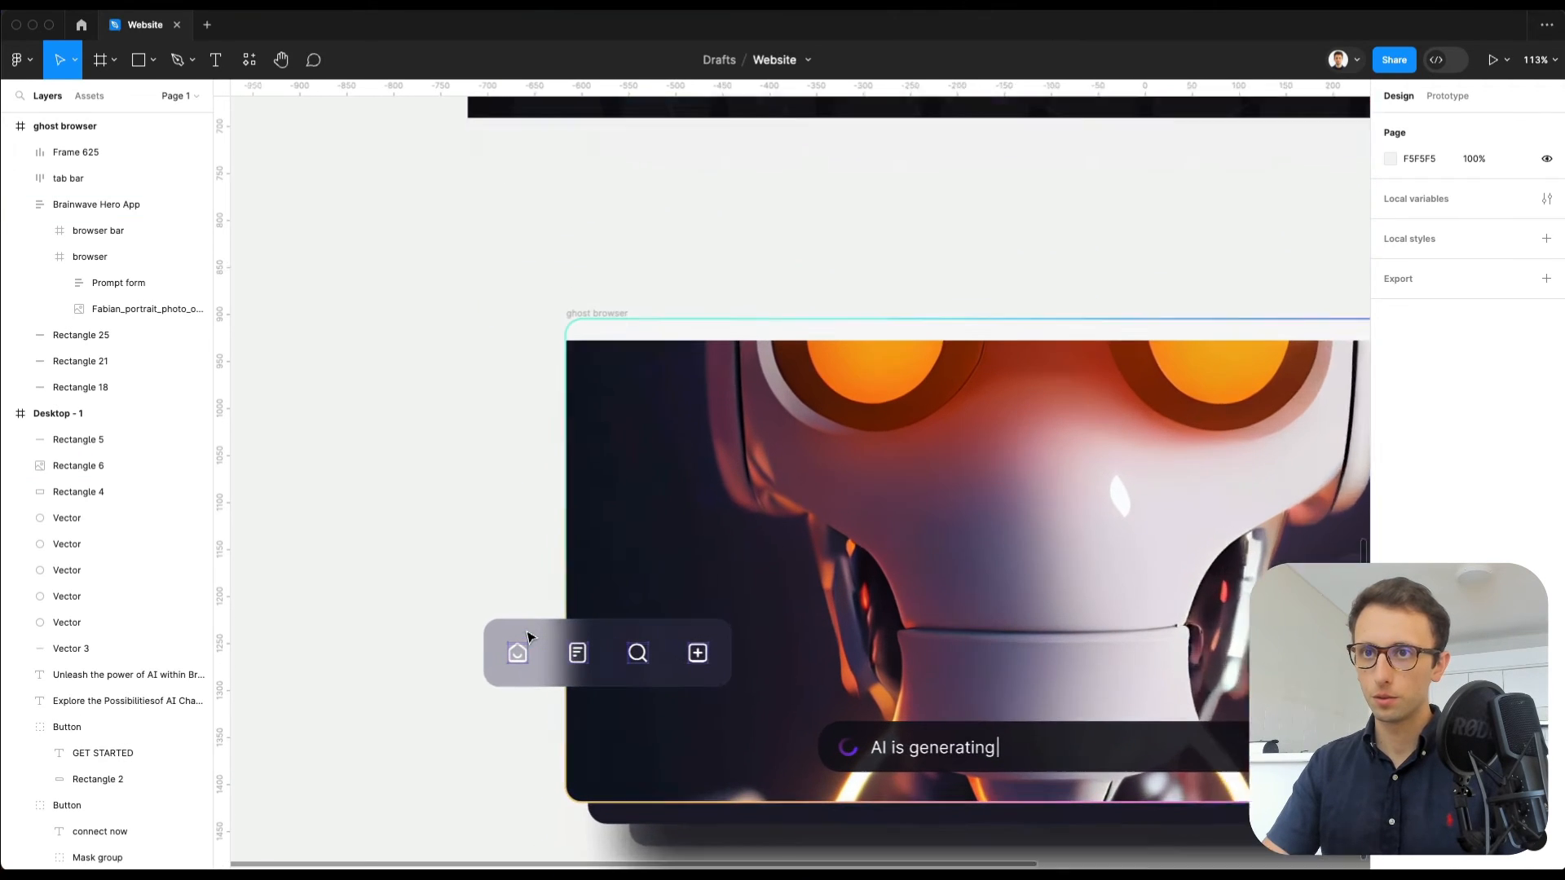
key("r")
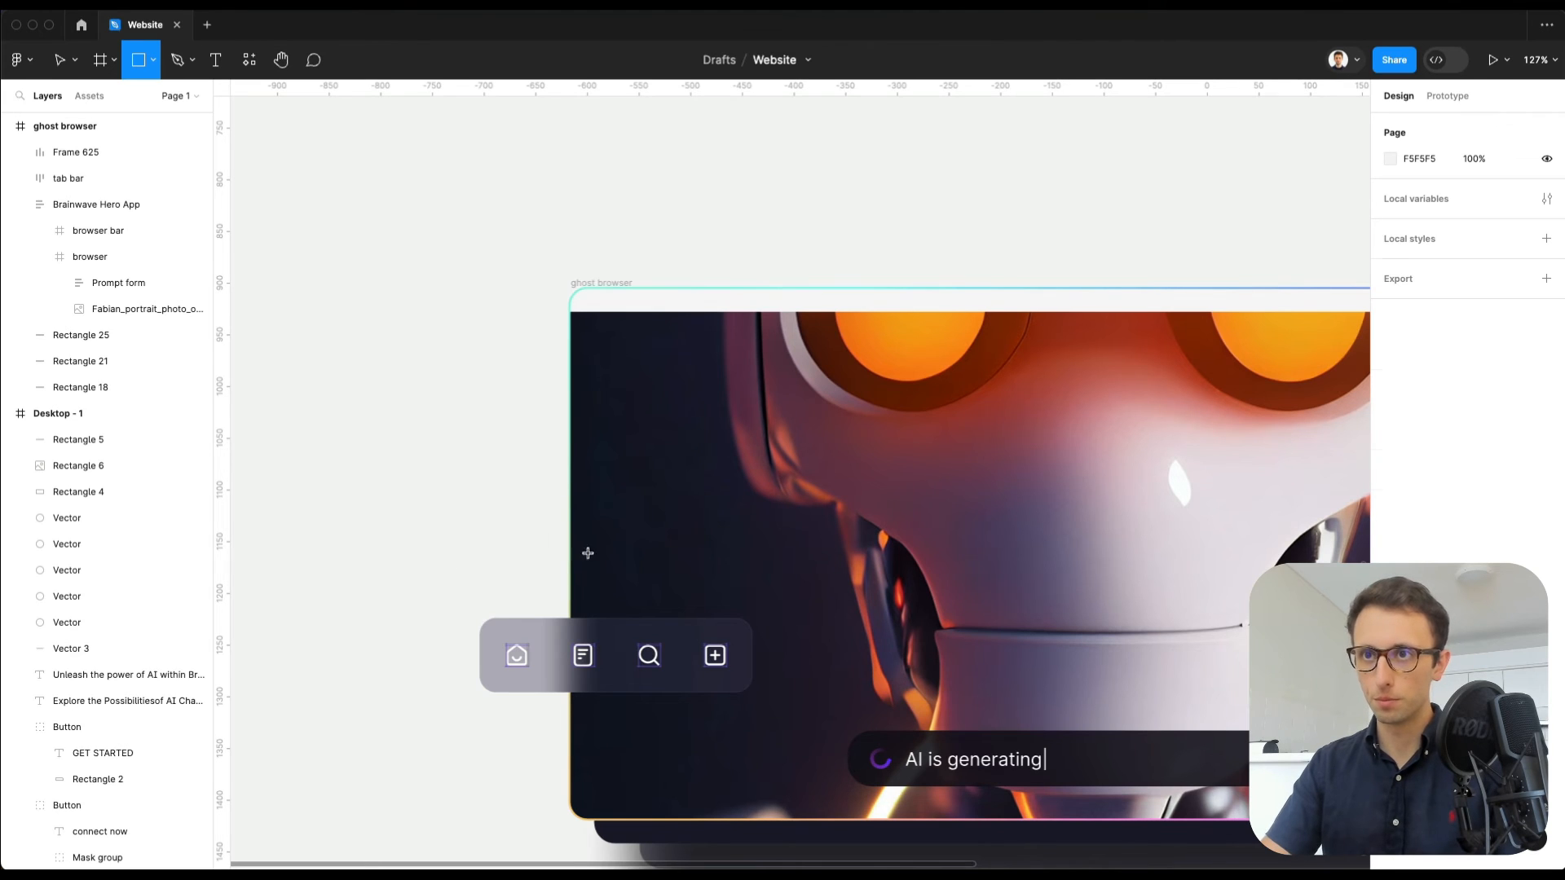
left_click_drag(462, 513, 751, 606)
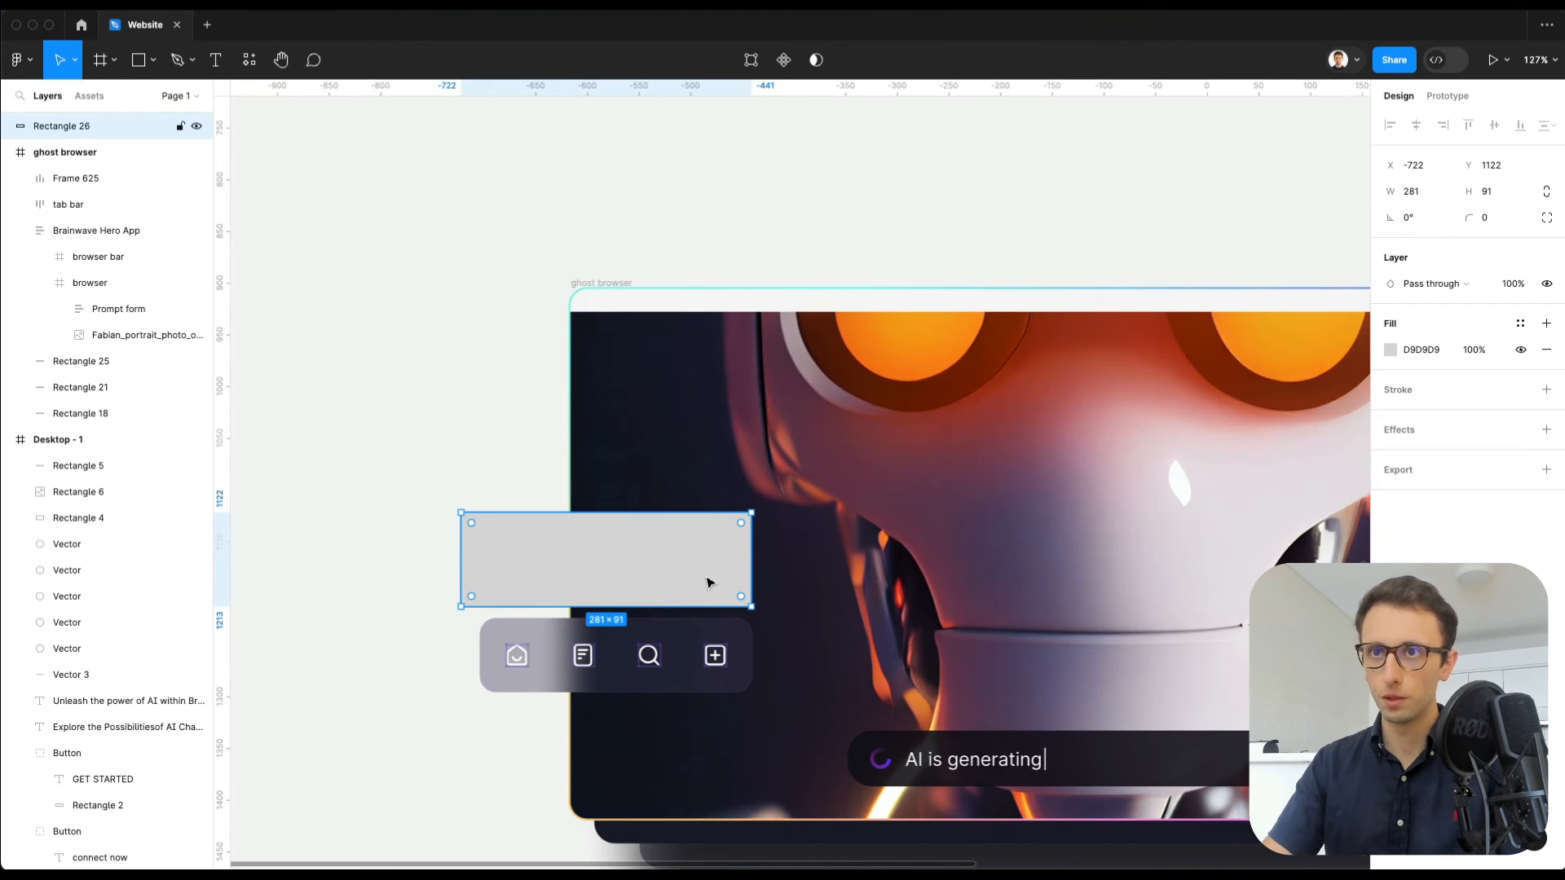
left_click_drag(642, 580, 741, 392)
Step: Fill the new rectangle with a dark colour sampled from the canvas, darkened to 020307
key("i")
left_click(662, 454)
left_click(1390, 455)
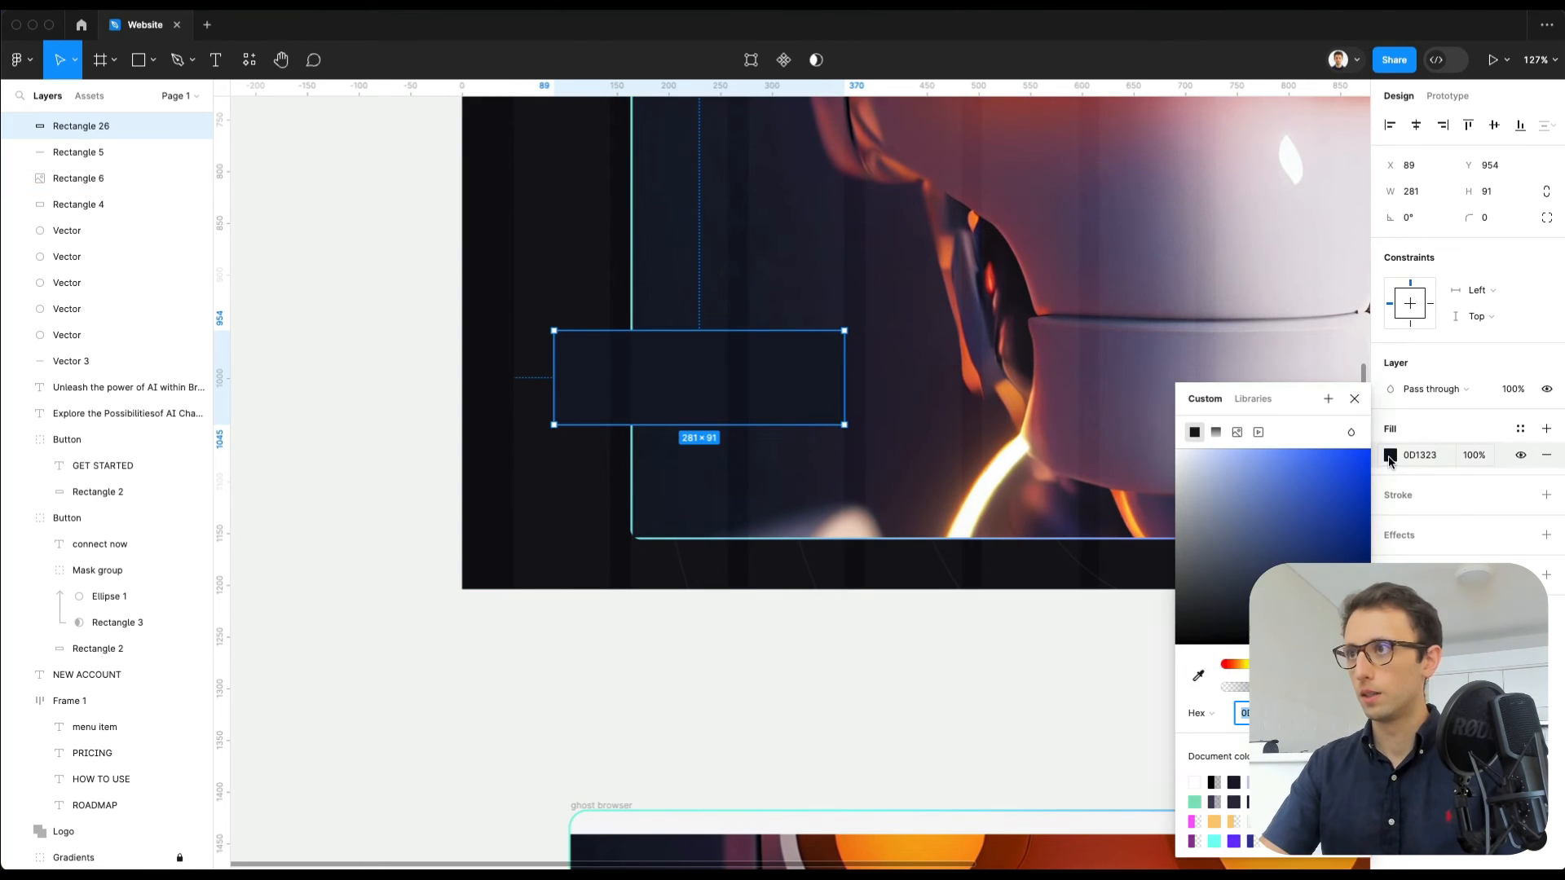
left_click_drag(1299, 618, 1322, 633)
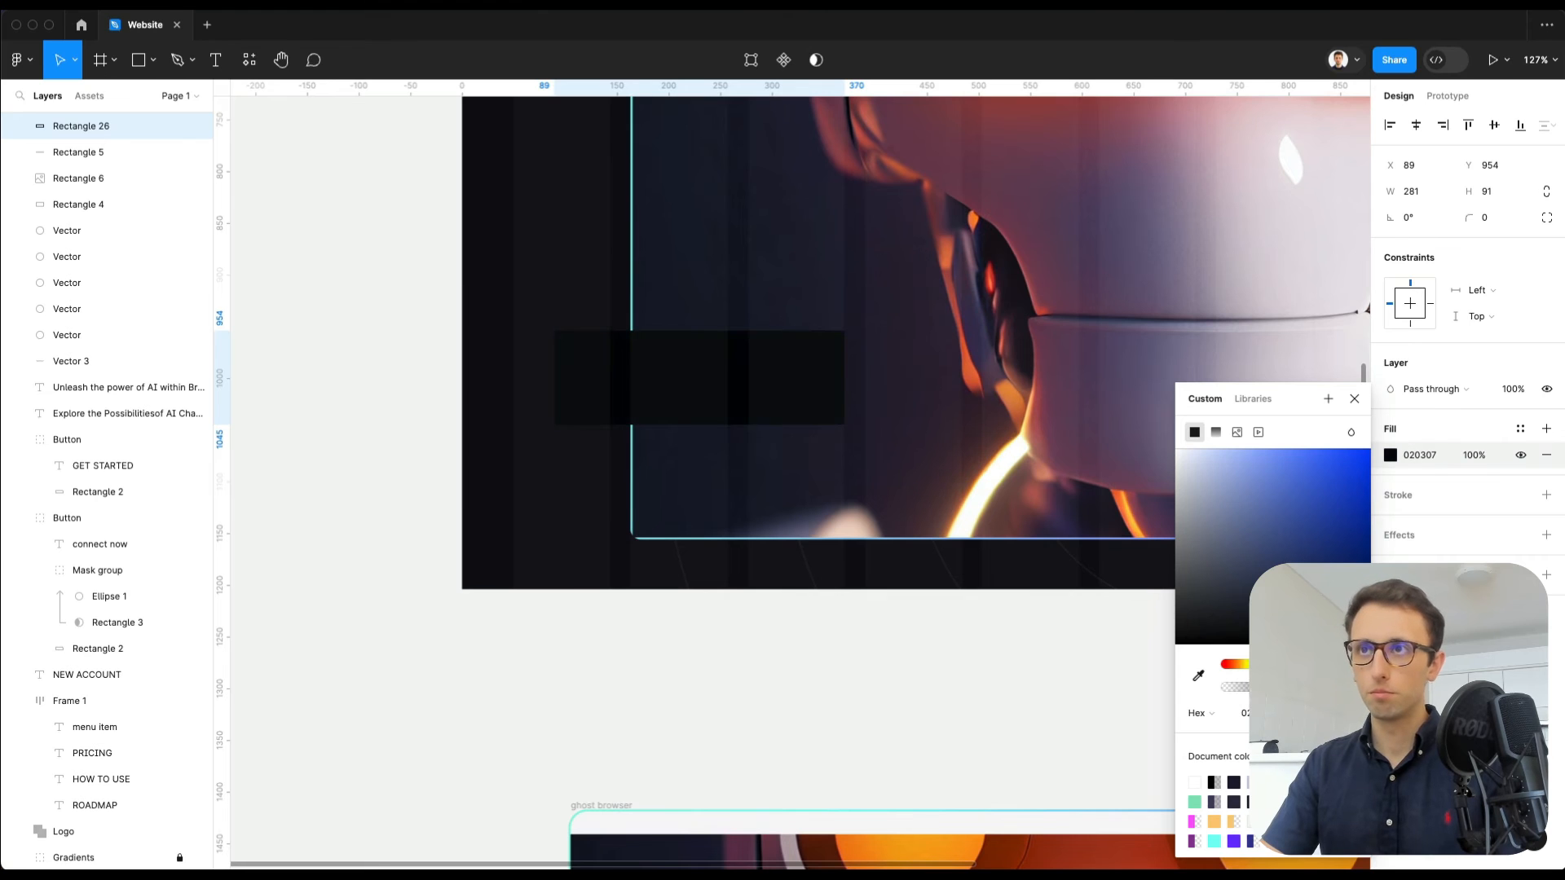
scroll(939, 423, "down", 1)
scroll(940, 423, "up", 3)
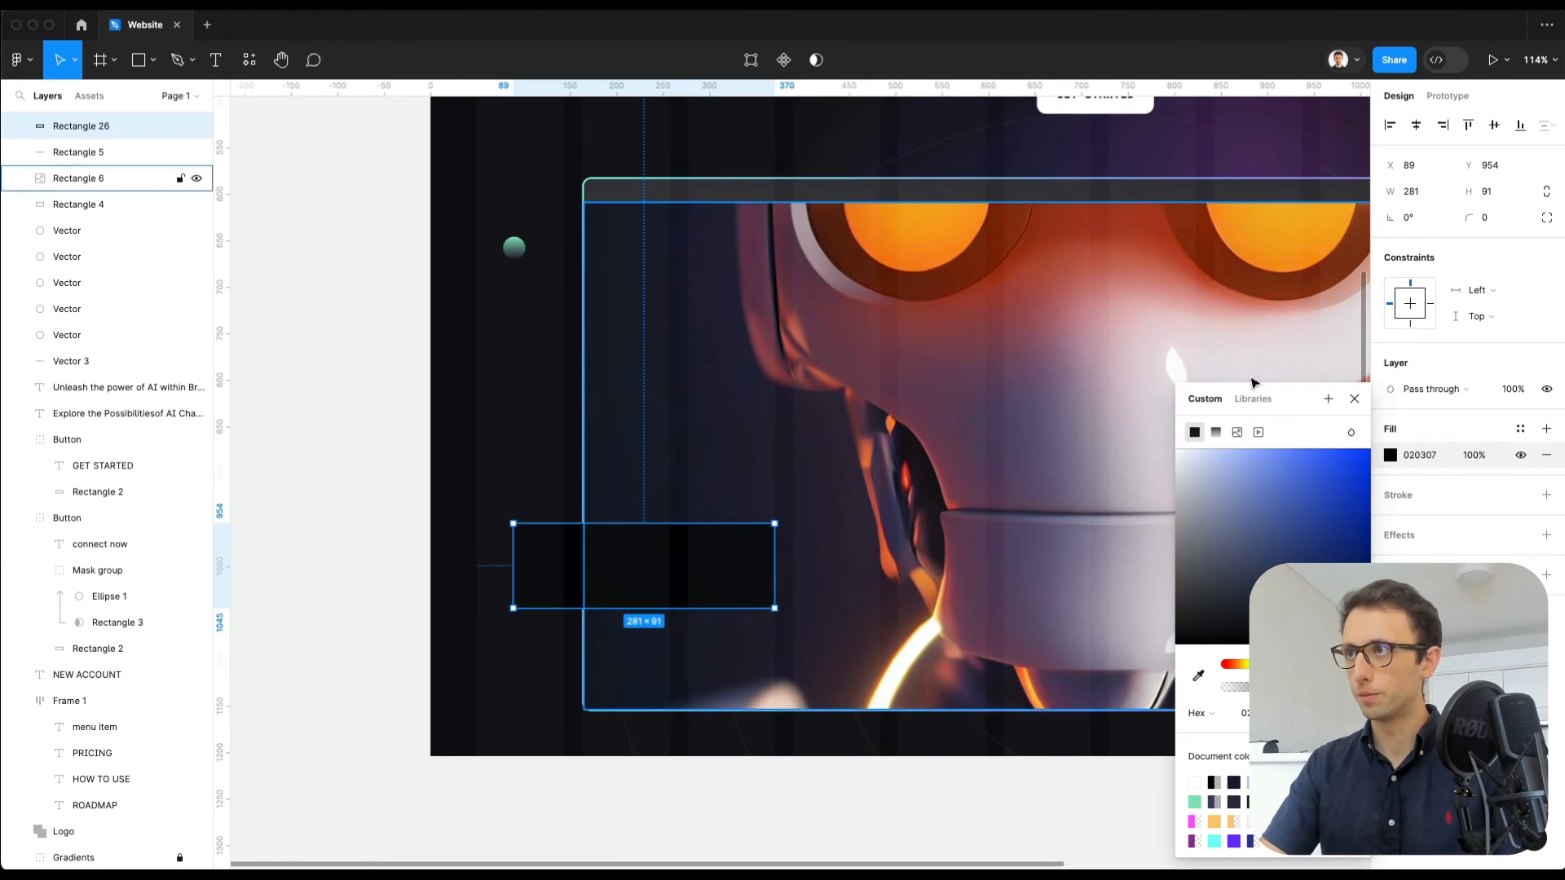
Step: Set the dark icon-bar rectangle's corner radius to 18
left_click(1487, 217)
type("18")
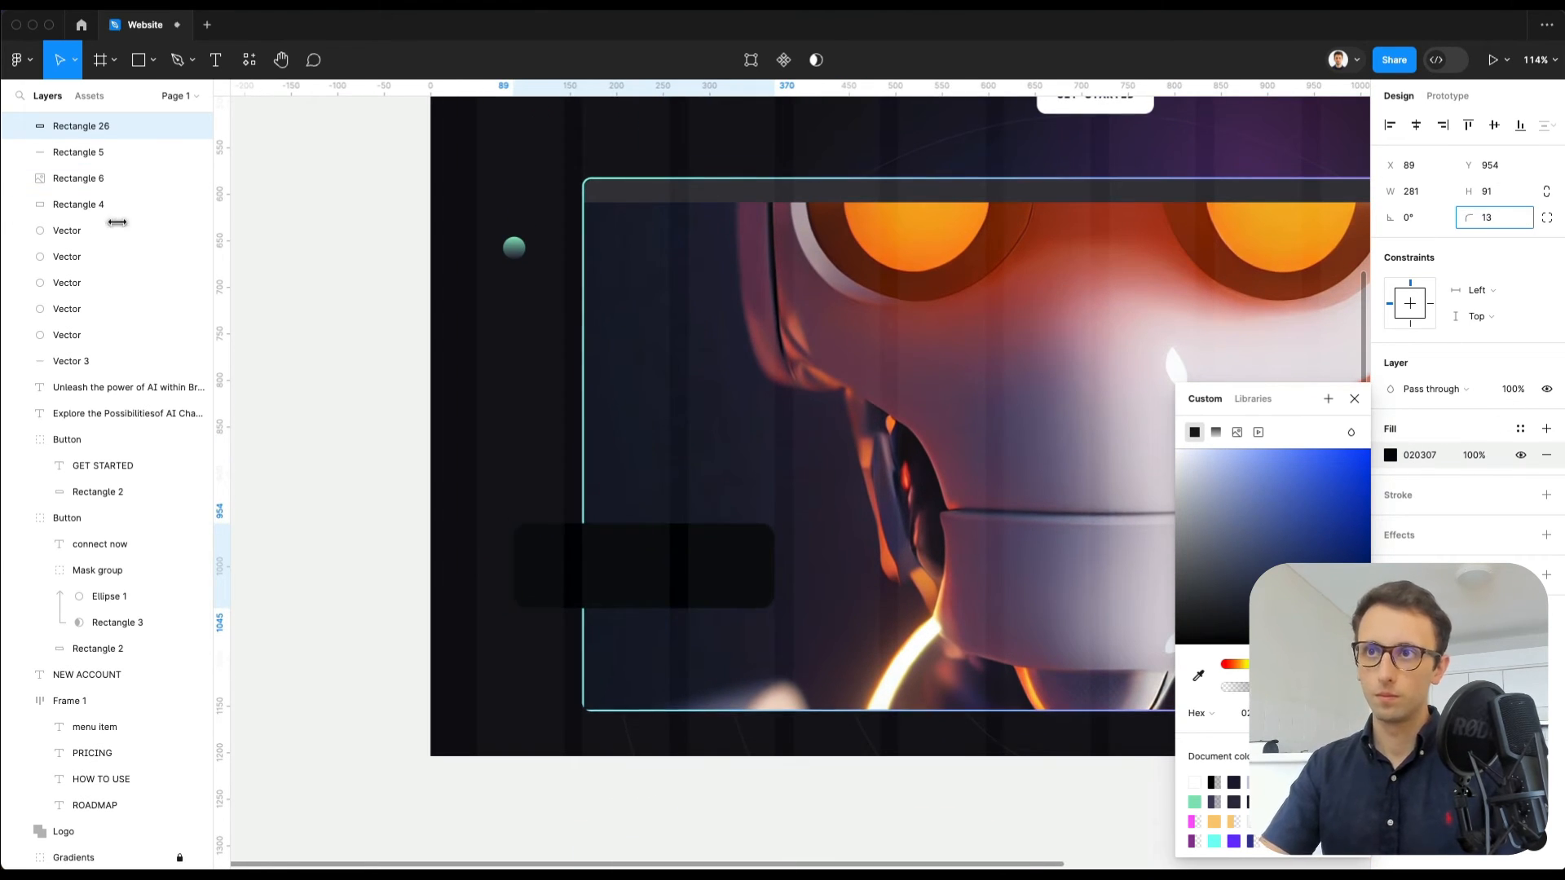
left_click(1385, 545)
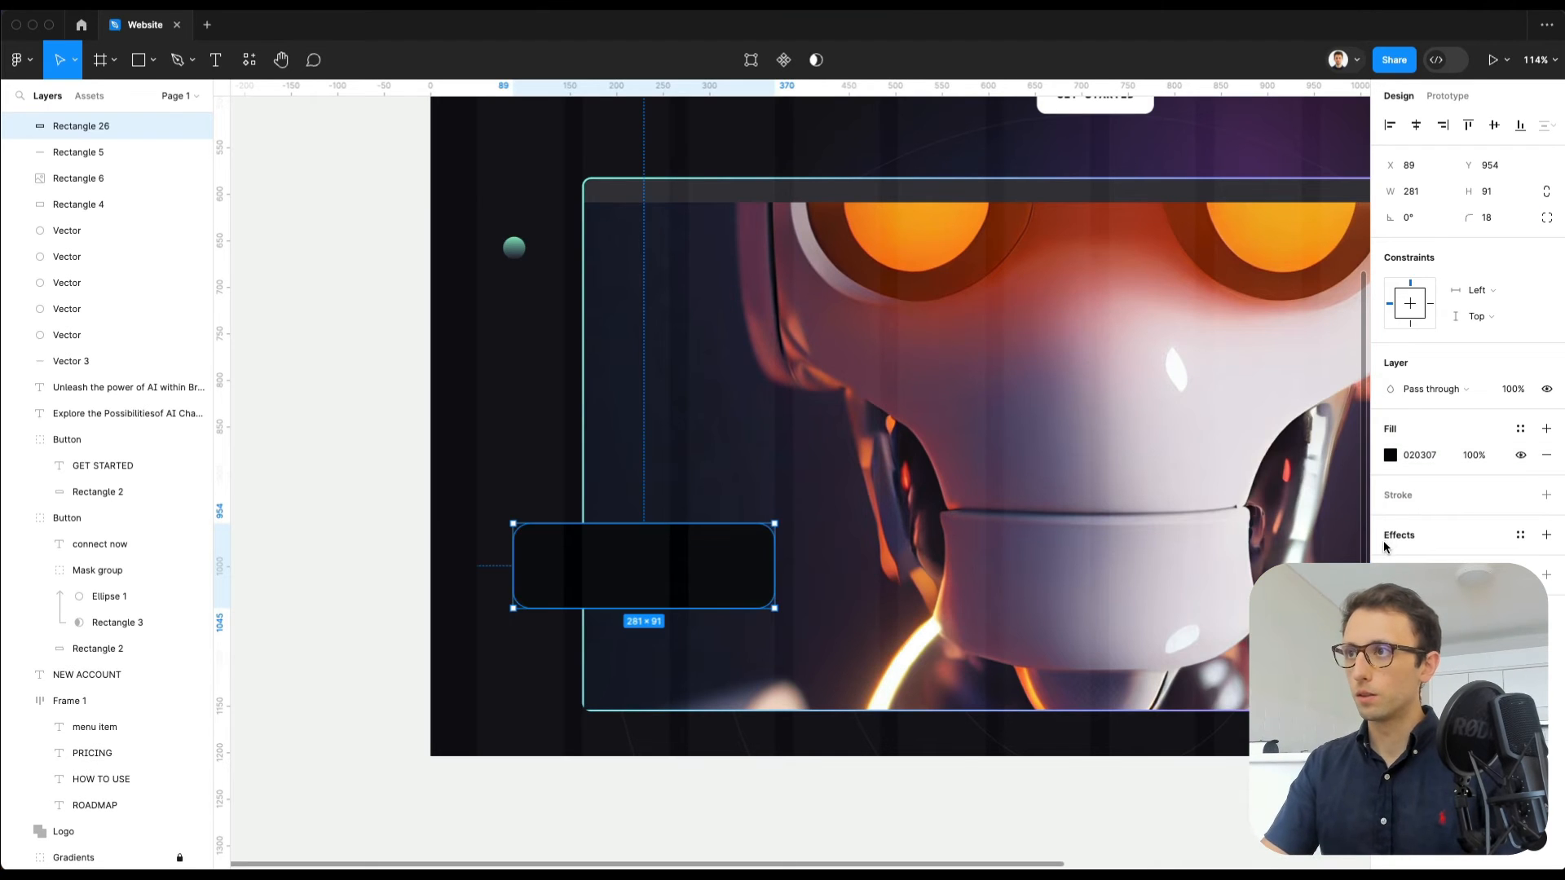
Step: Add a Background blur effect with a blur of 10 to the dark icon-bar rectangle
left_click(1397, 536)
left_click(1410, 560)
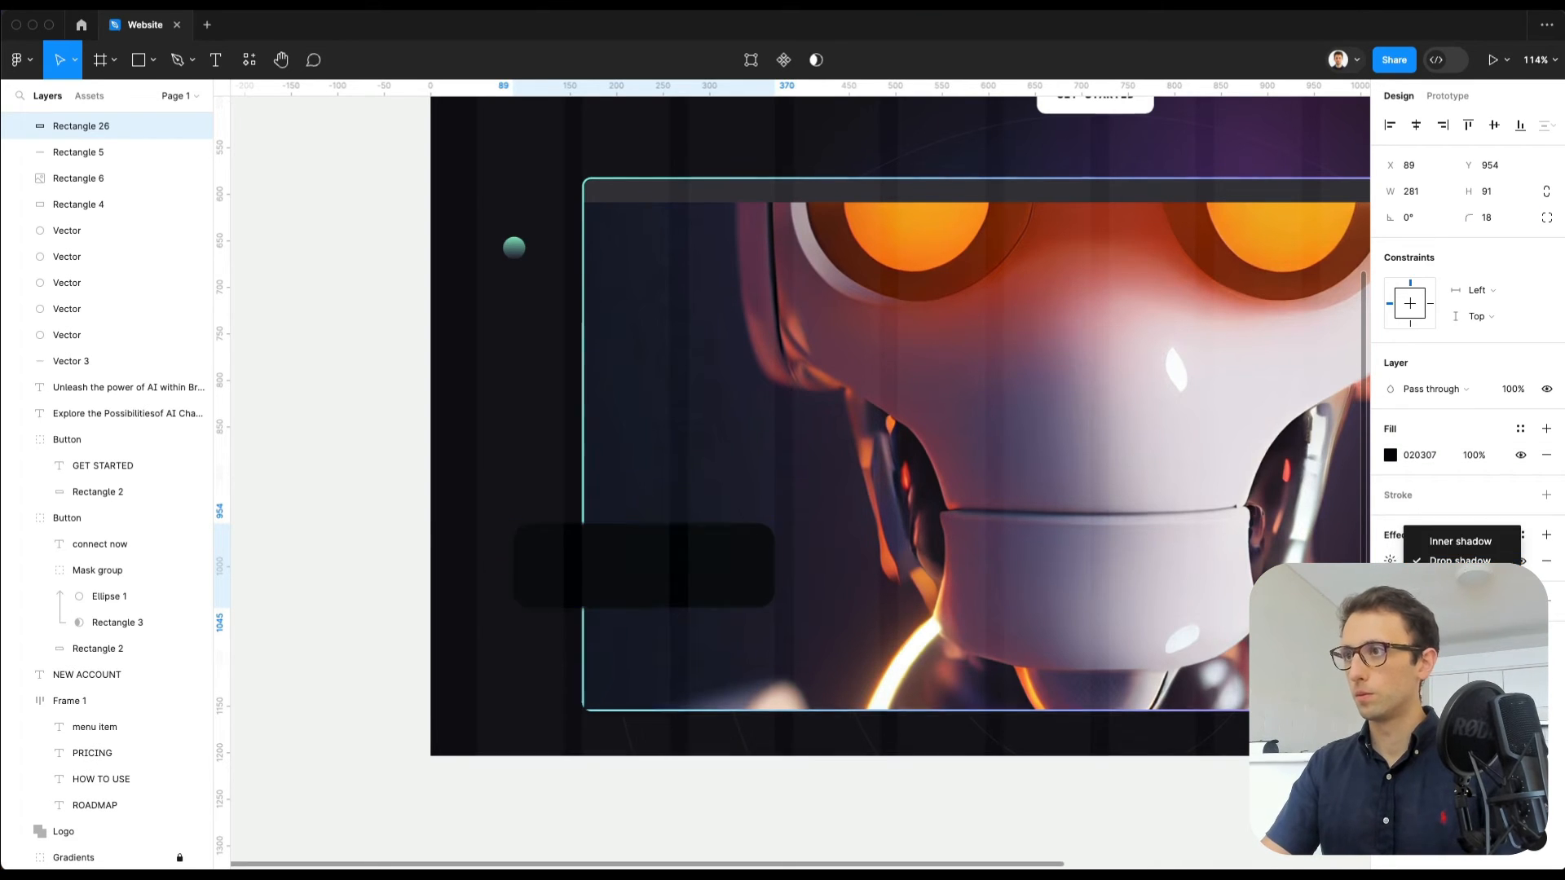
left_click(1434, 612)
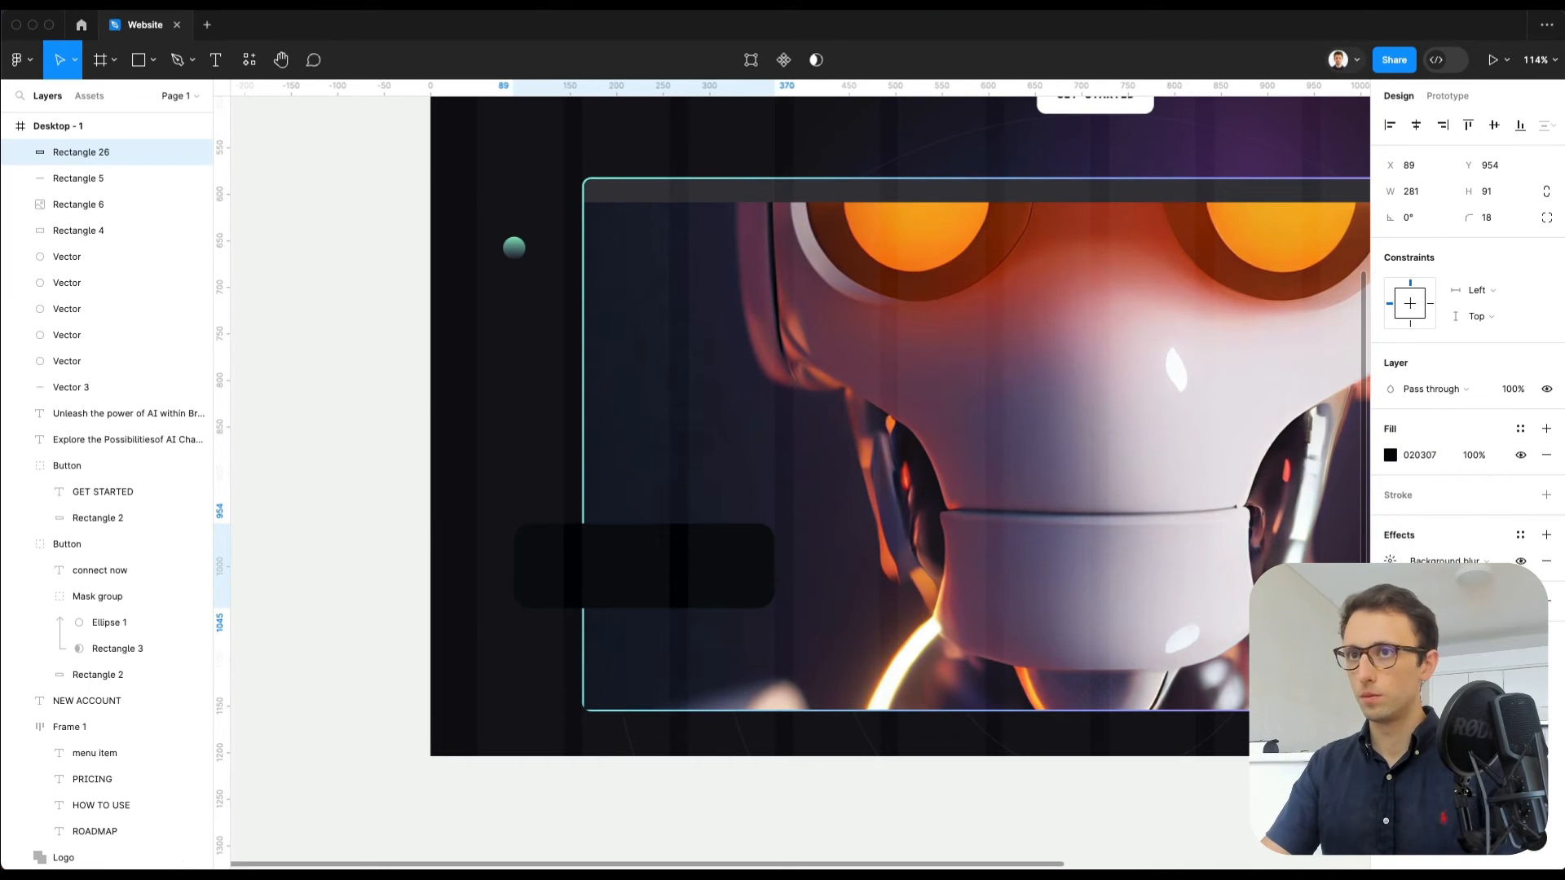
left_click(1389, 561)
key("Up")
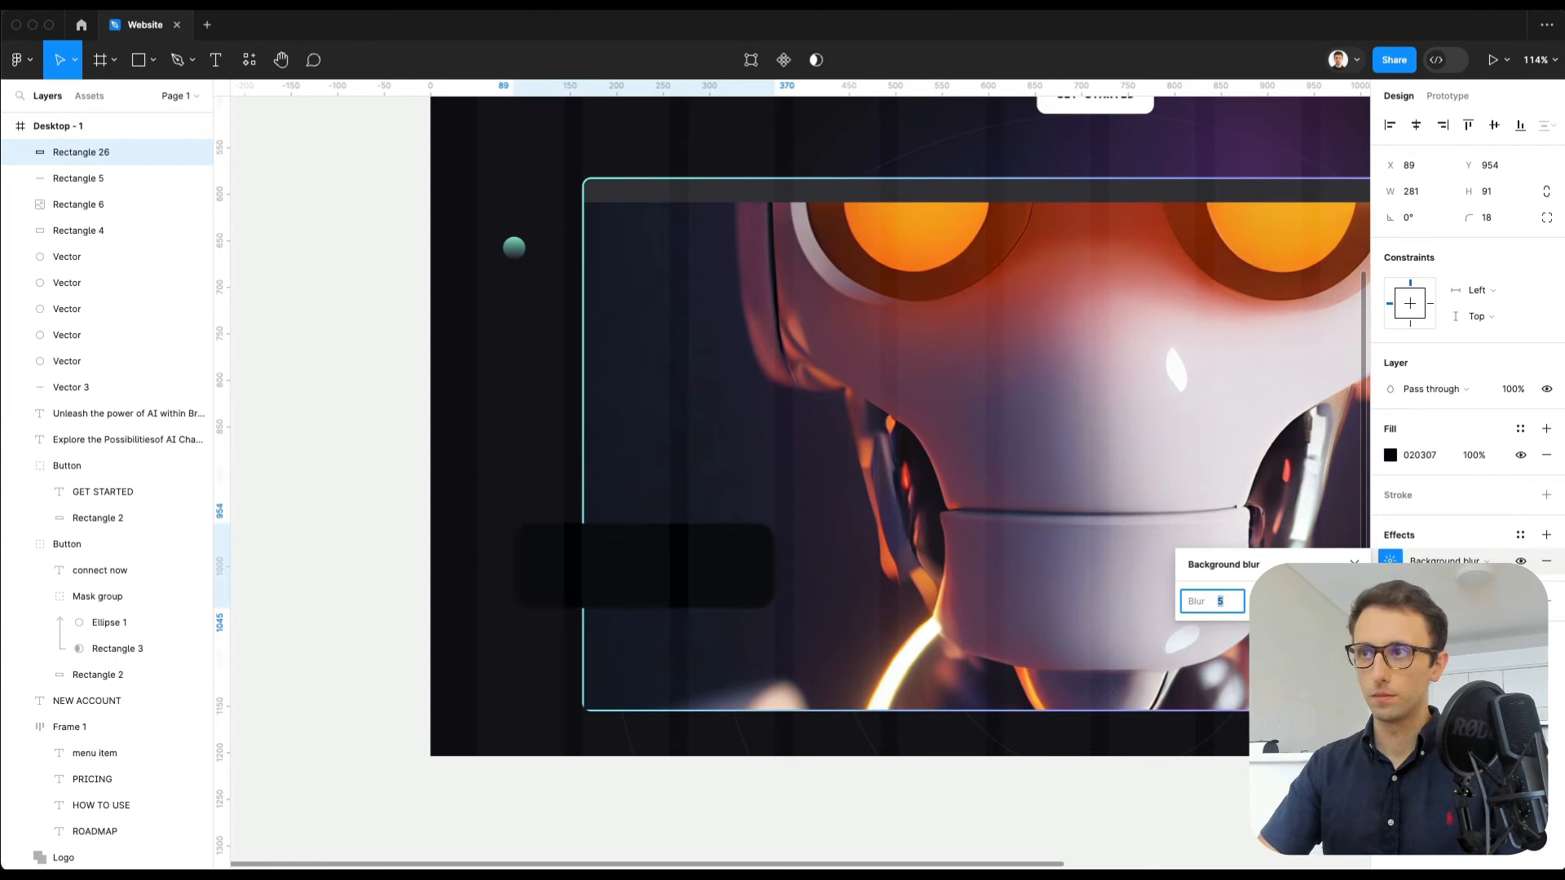
Step: Lower the icon-bar rectangle's fill opacity to 80% and raise its background blur to 30
left_click(1475, 457)
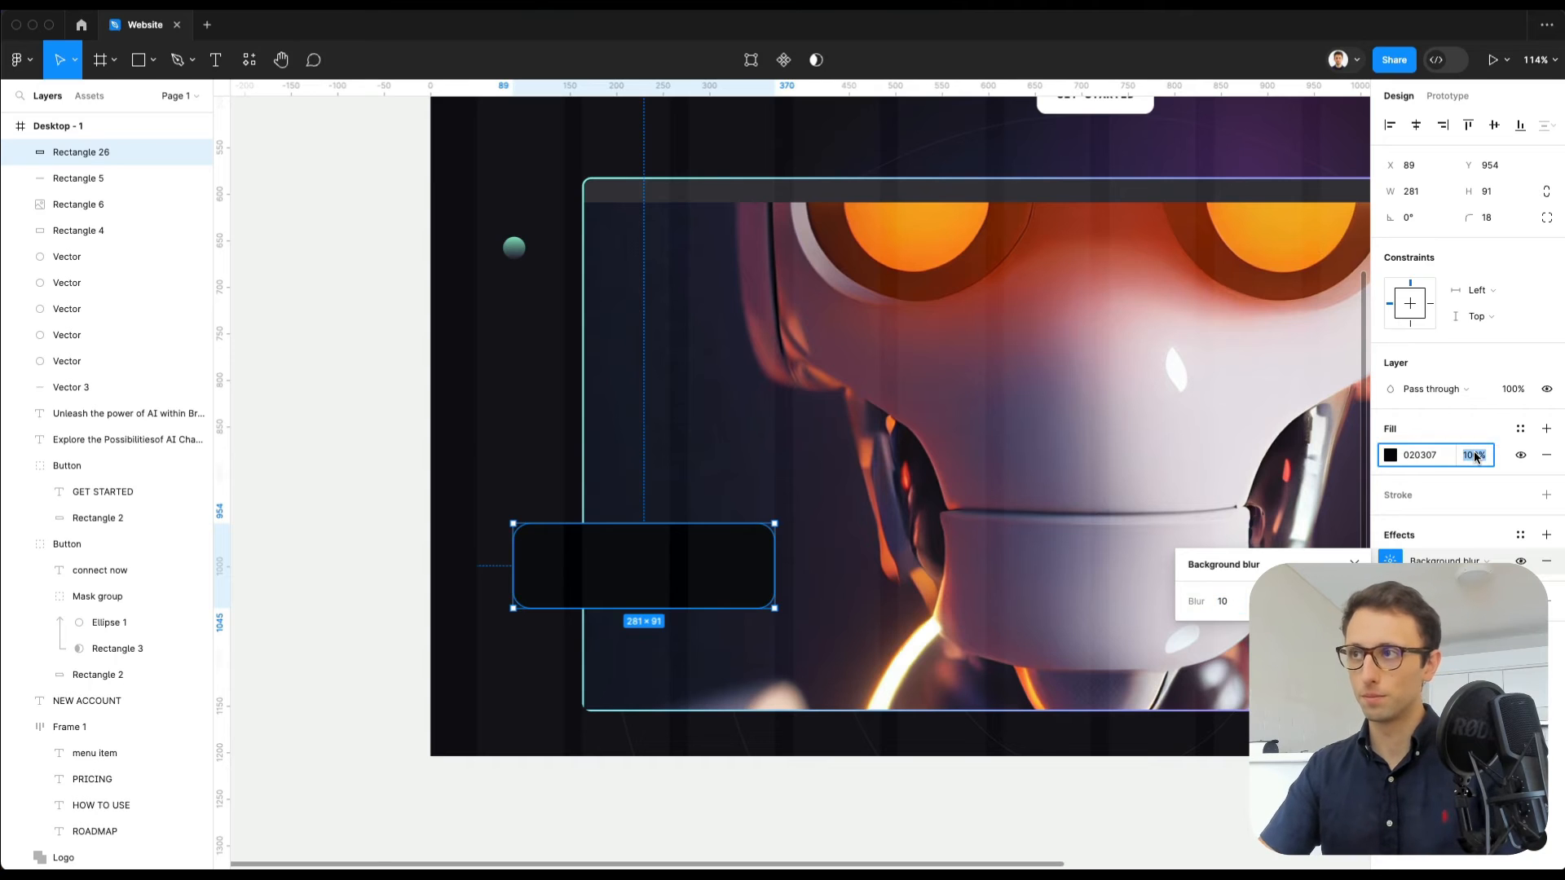
key("shift+Down")
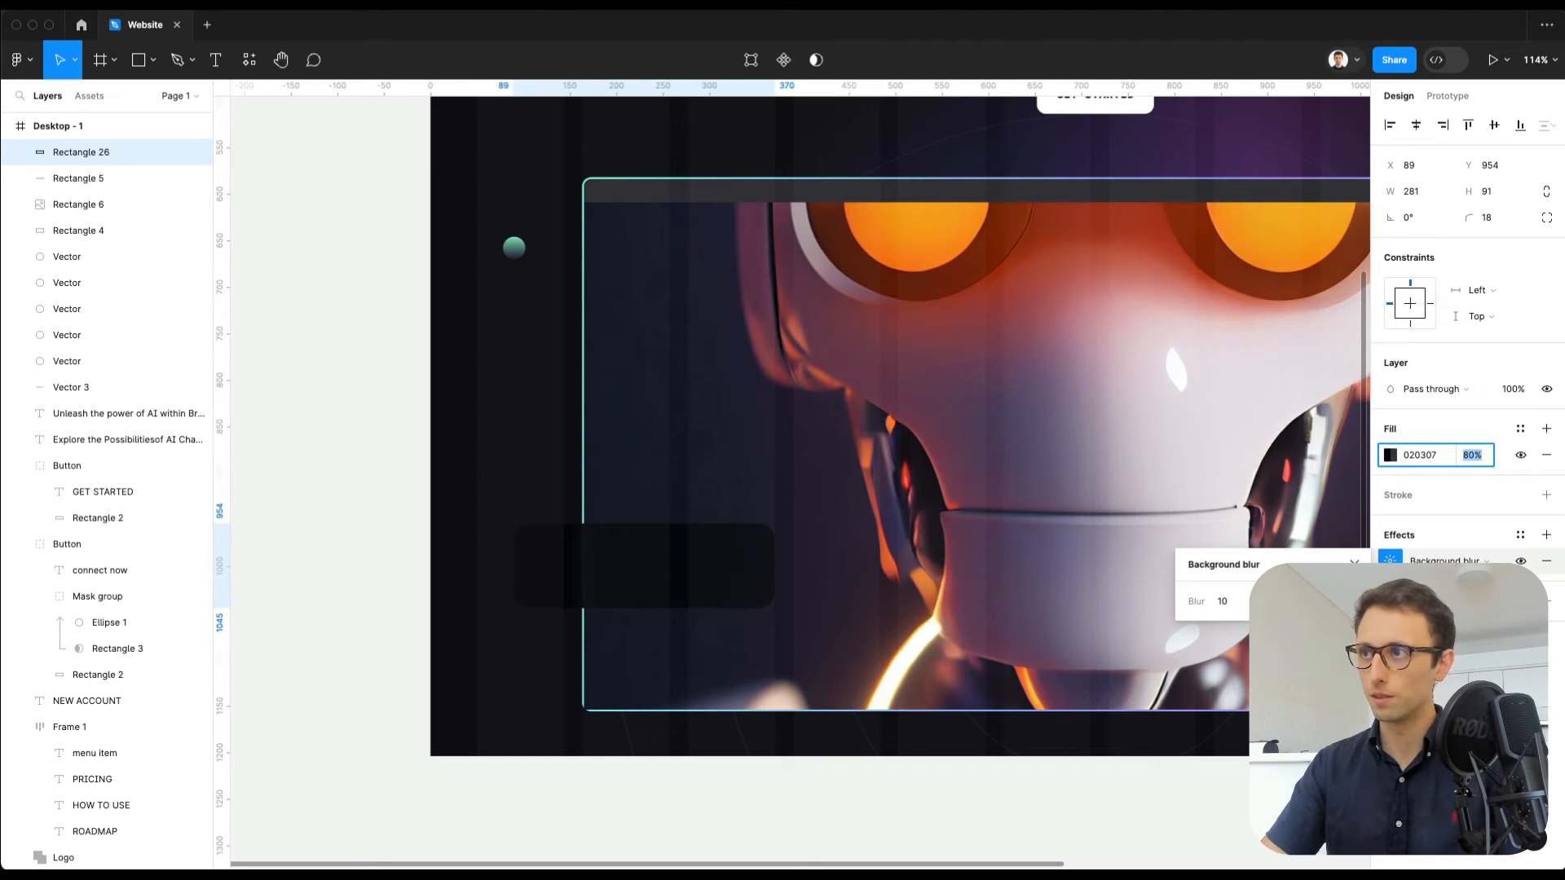
left_click(1240, 604)
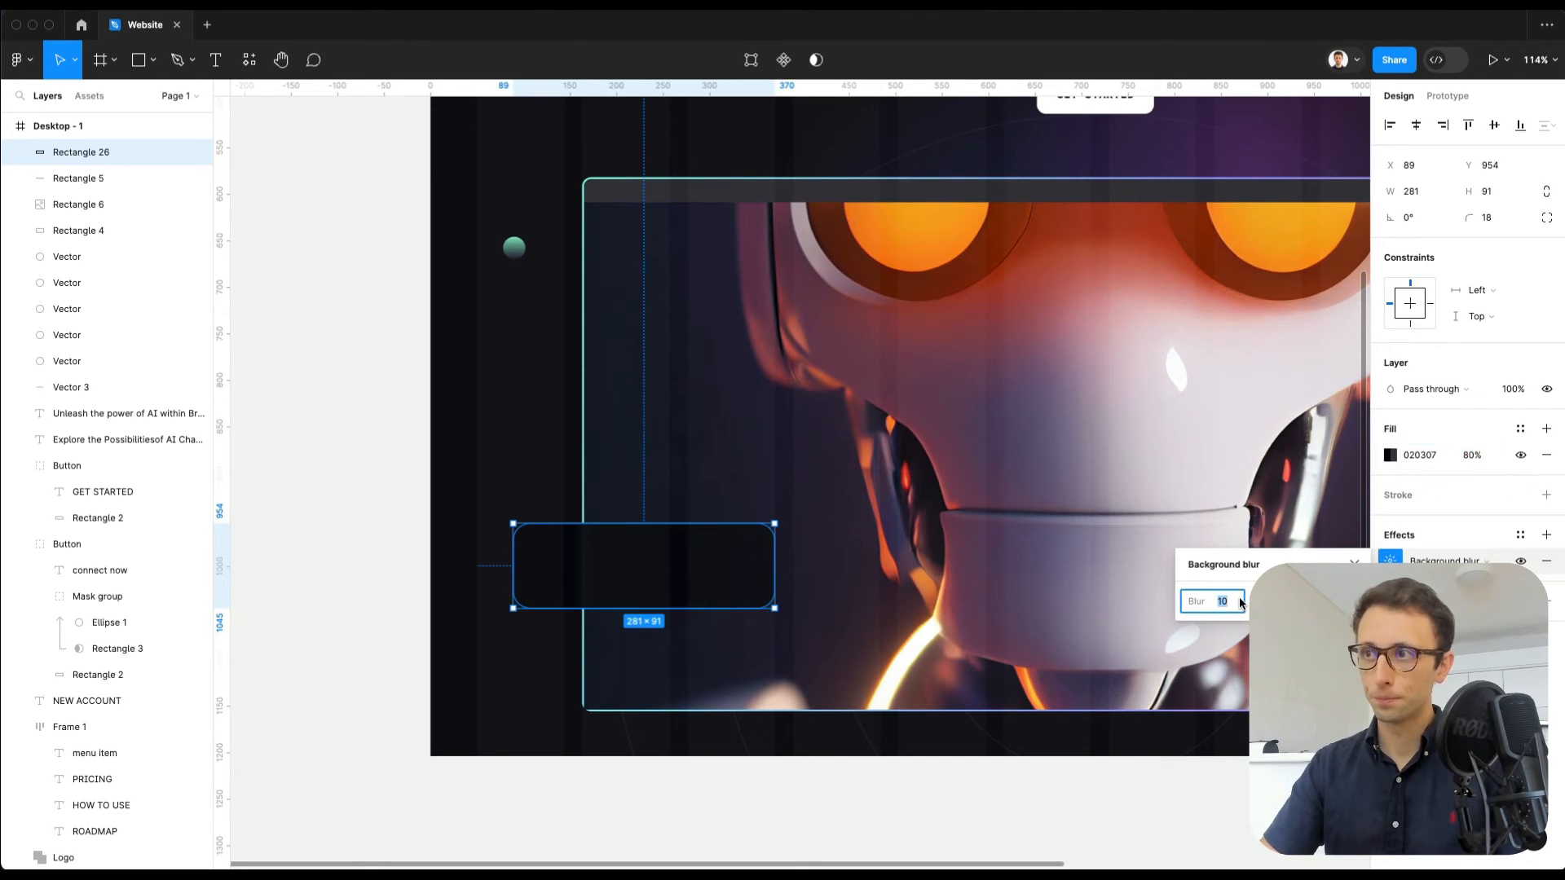
key("shift+Up")
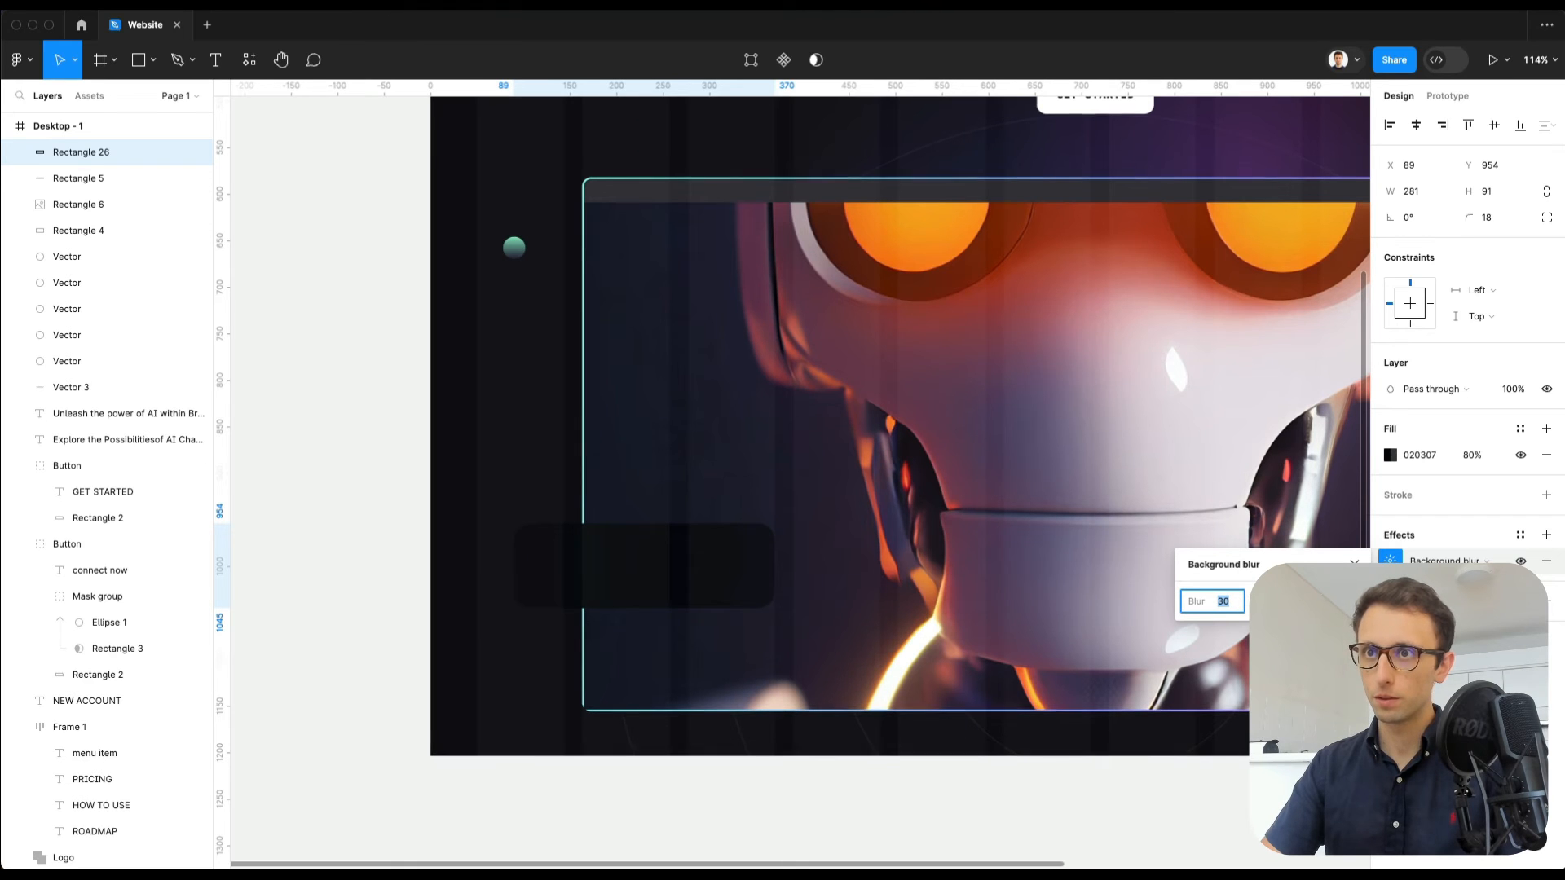
key("shift+Up")
scroll(740, 575, "up", 3)
scroll(739, 575, "up", 3)
scroll(739, 575, "left", 2)
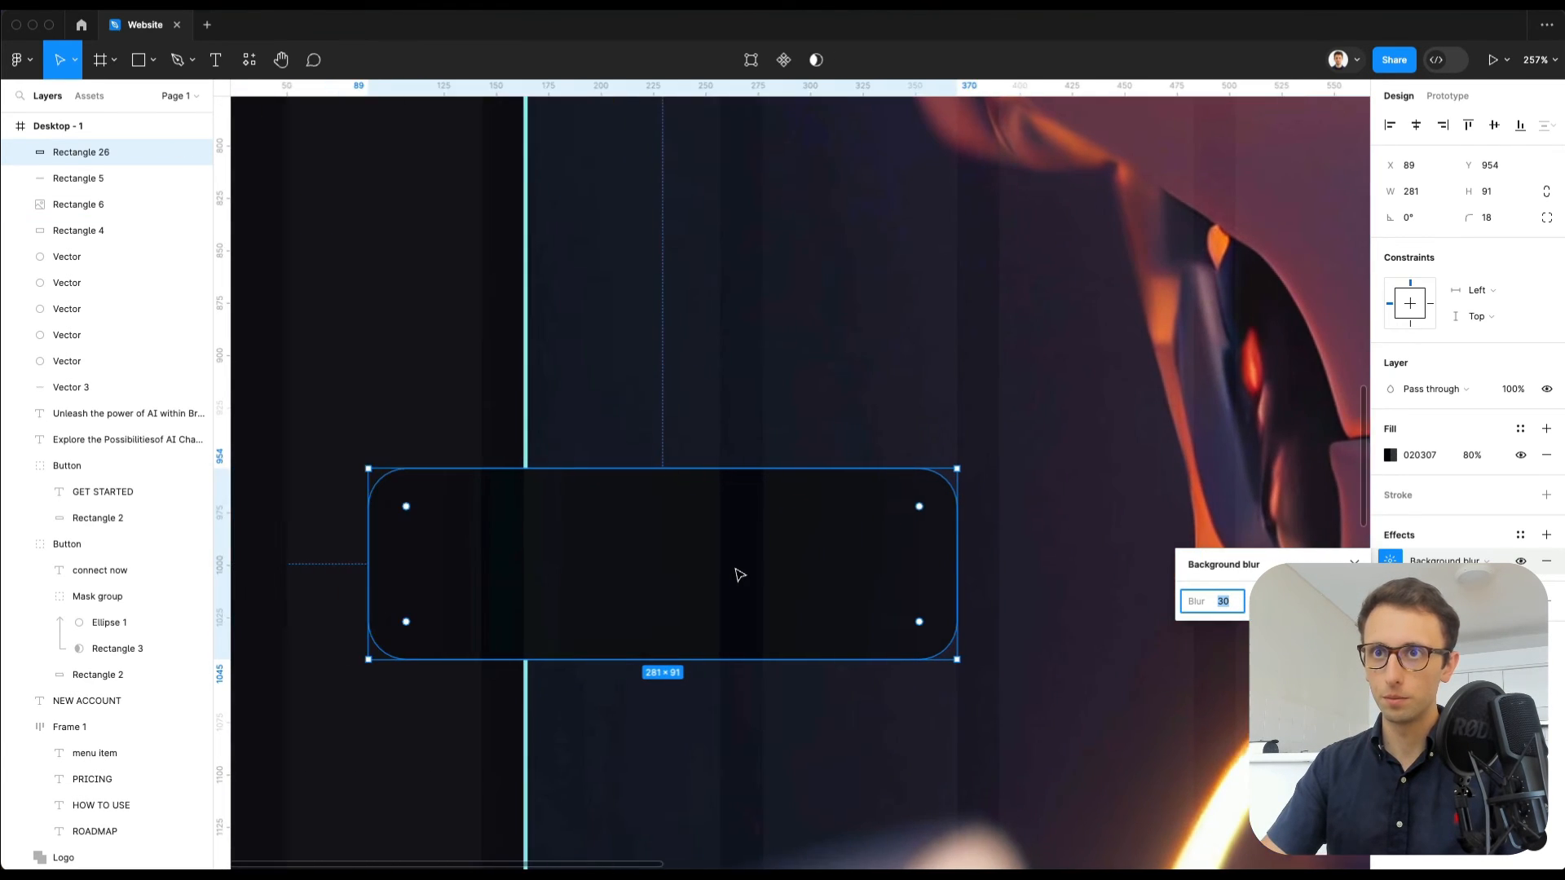
scroll(739, 575, "down", 4)
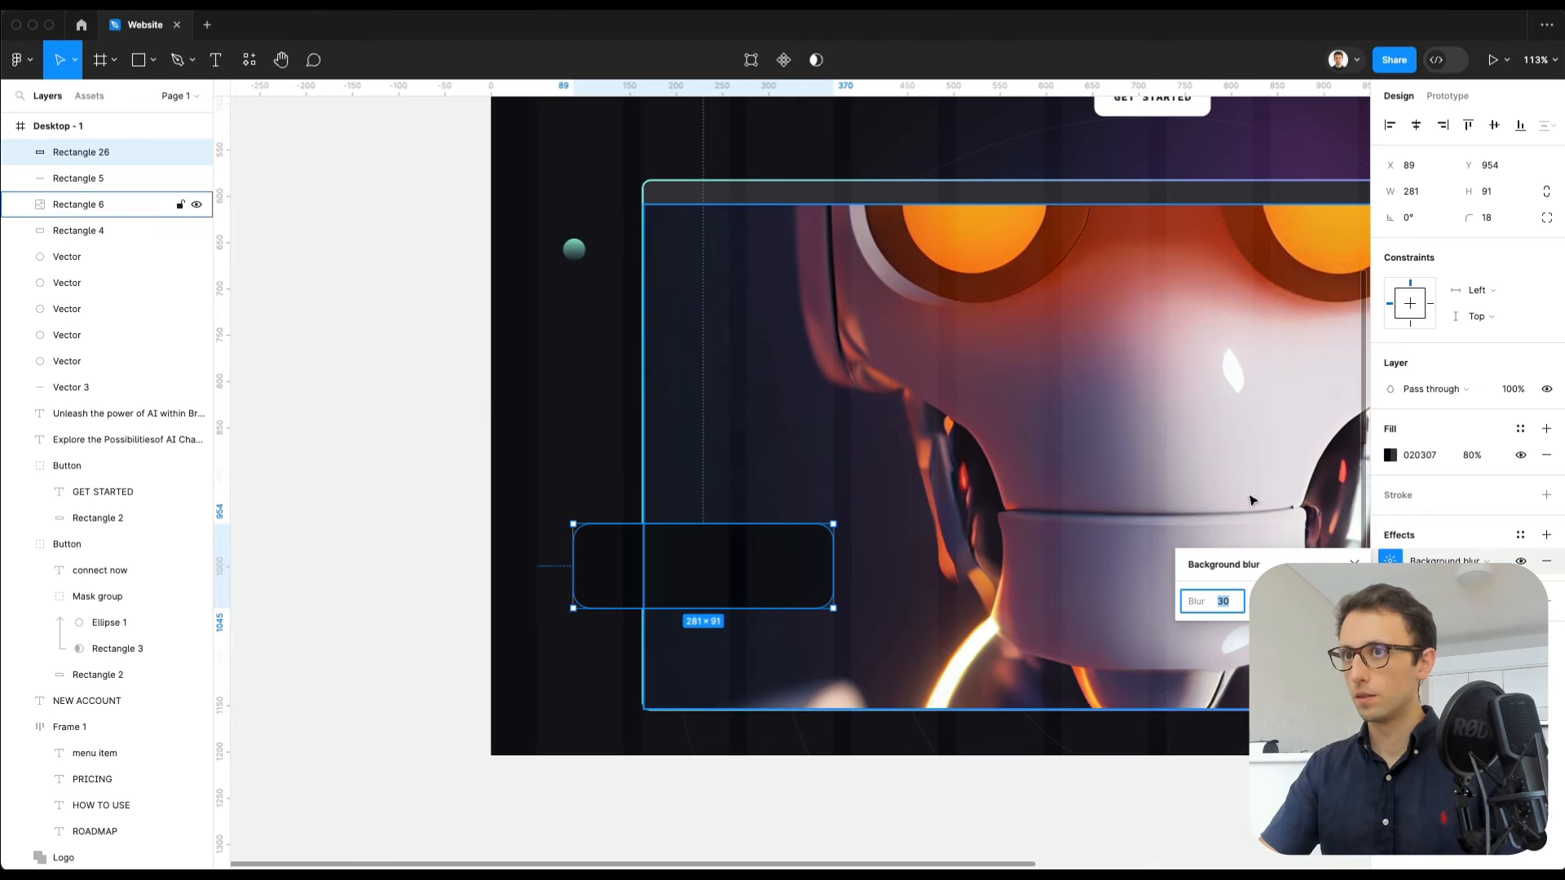
Step: Try lower fill opacities such as 30% on the icon-bar rectangle, then return it to 80%
left_click(1472, 456)
type("50")
key("Return")
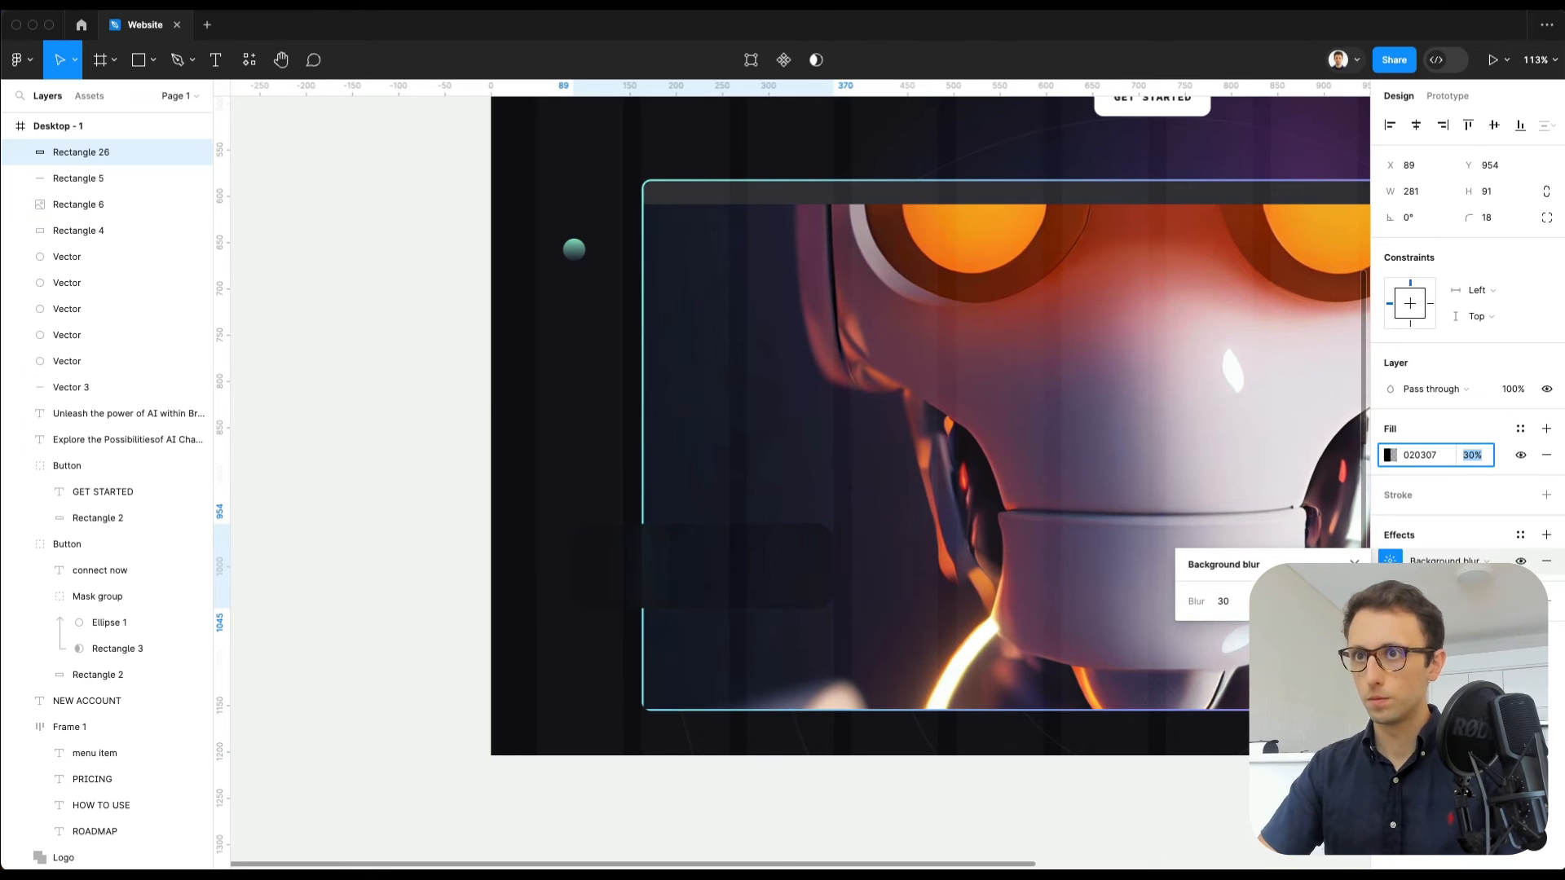
key("shift+Up")
key("shift+Up")
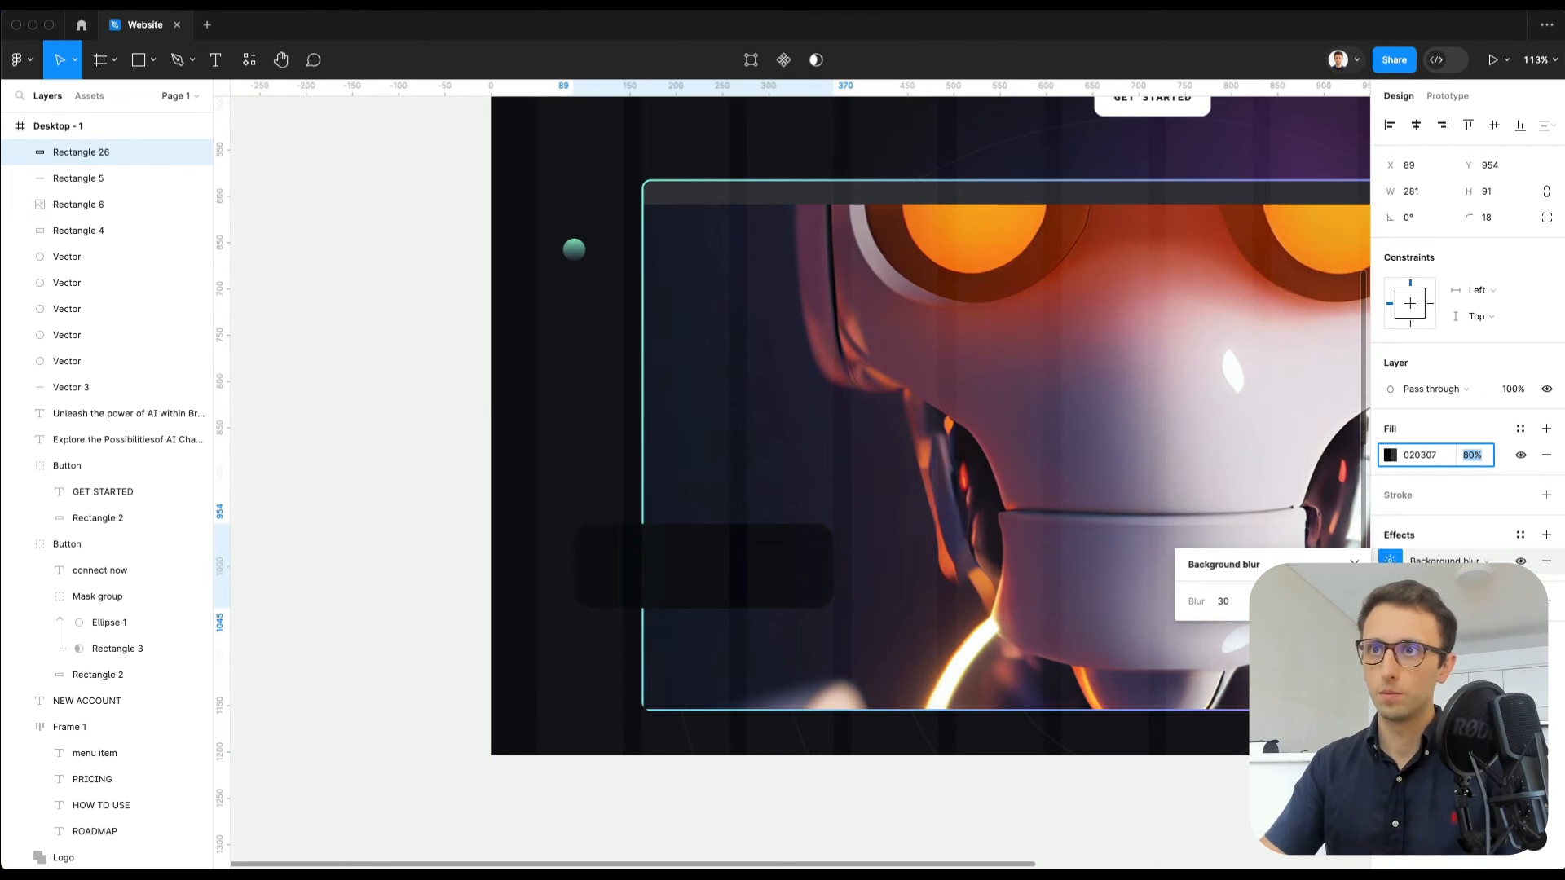
Step: Change the icon-bar rectangle's fill to the dark blue 242D48
scroll(1008, 450, "down", 5)
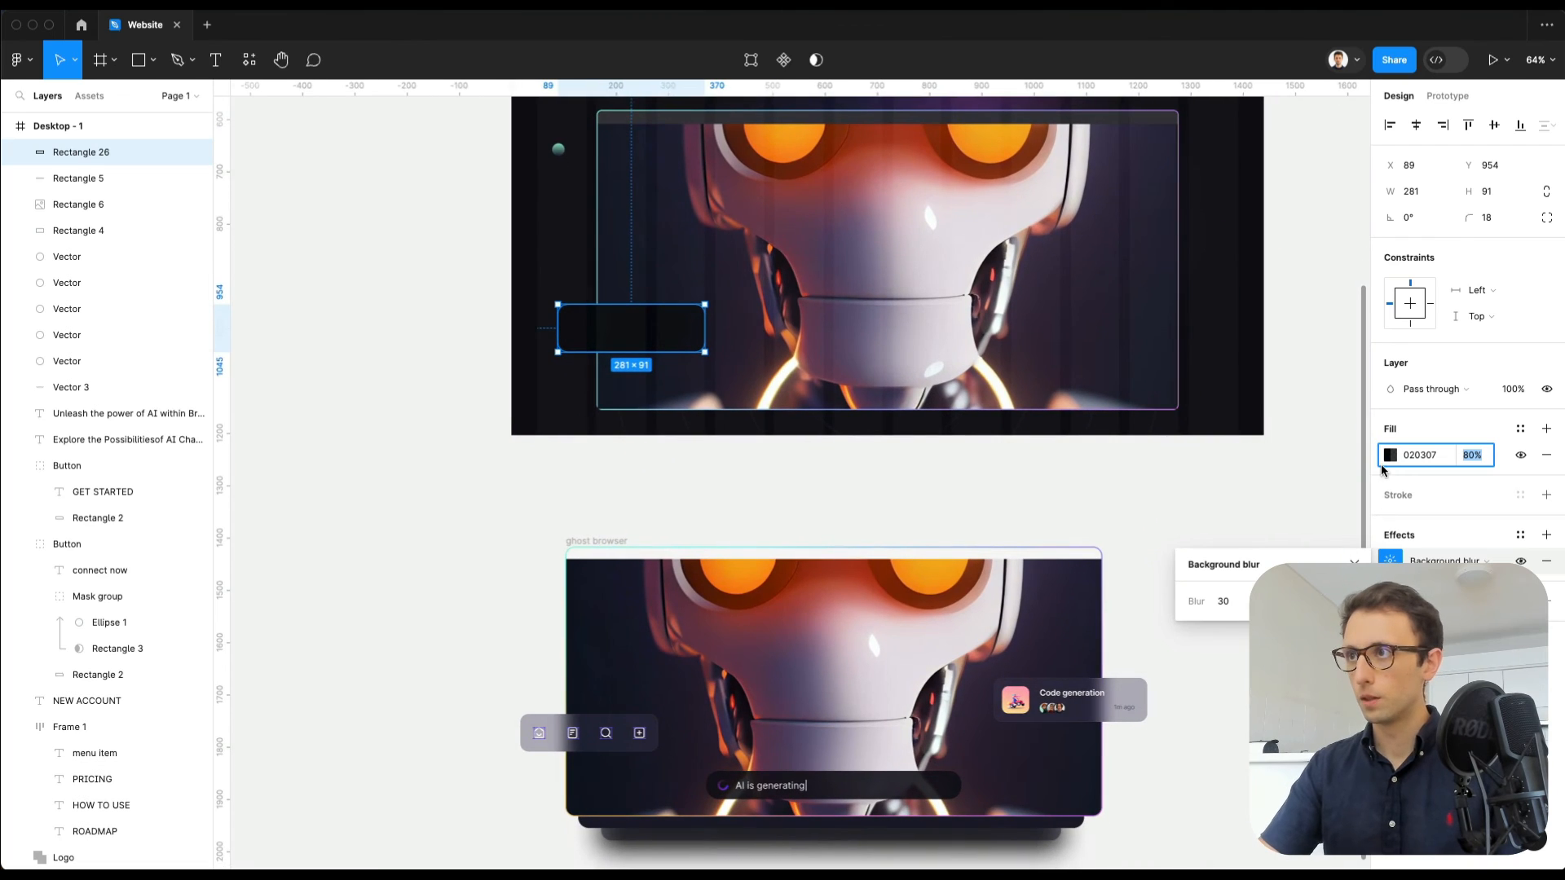
left_click(1390, 456)
type("252F4C")
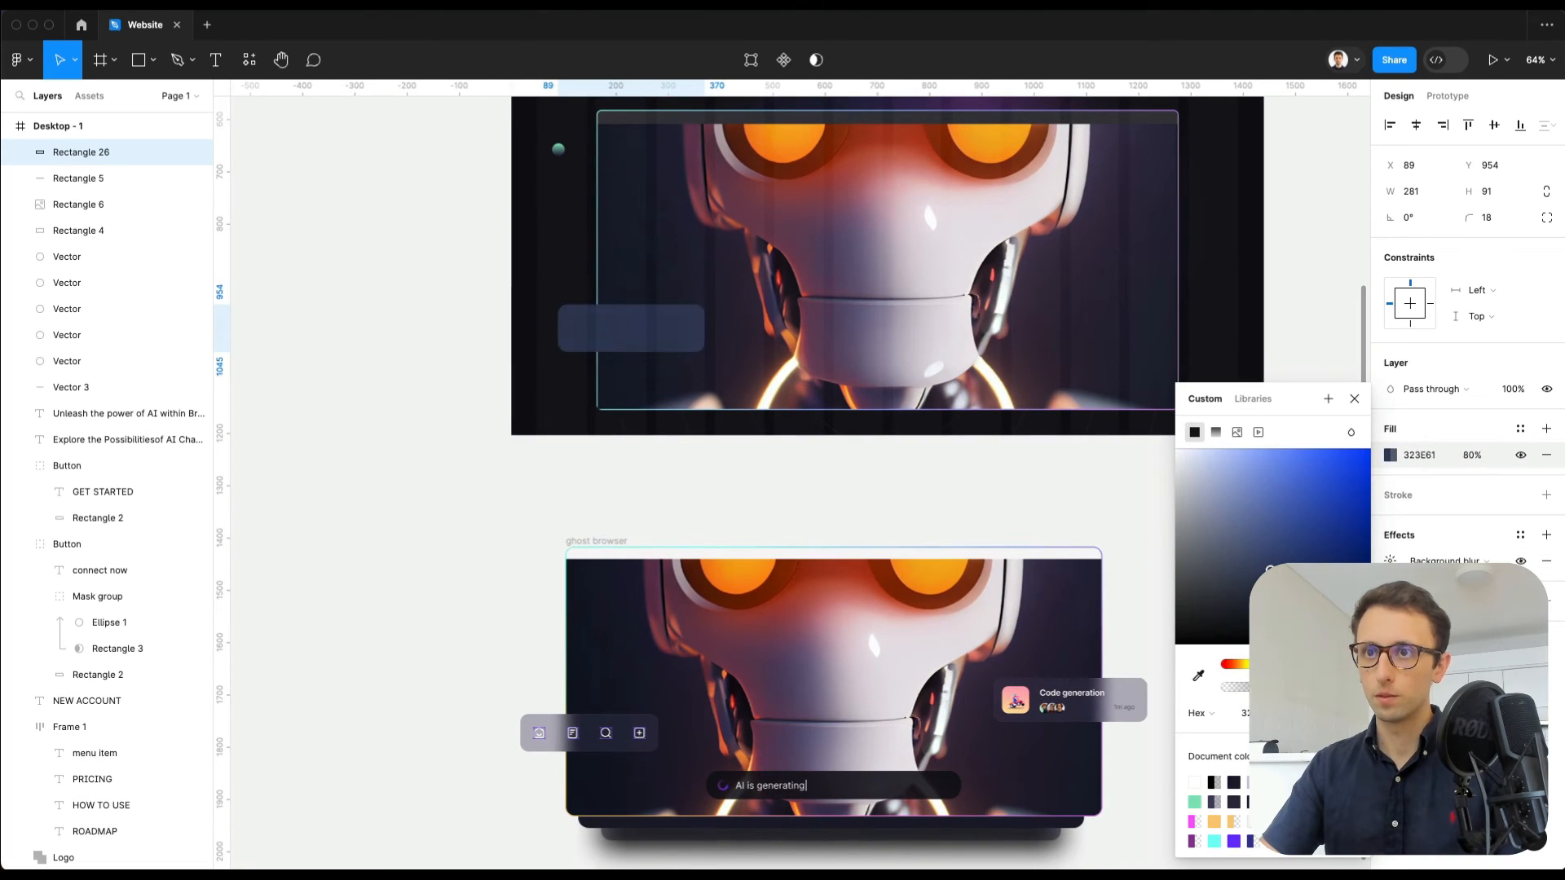
key("Return")
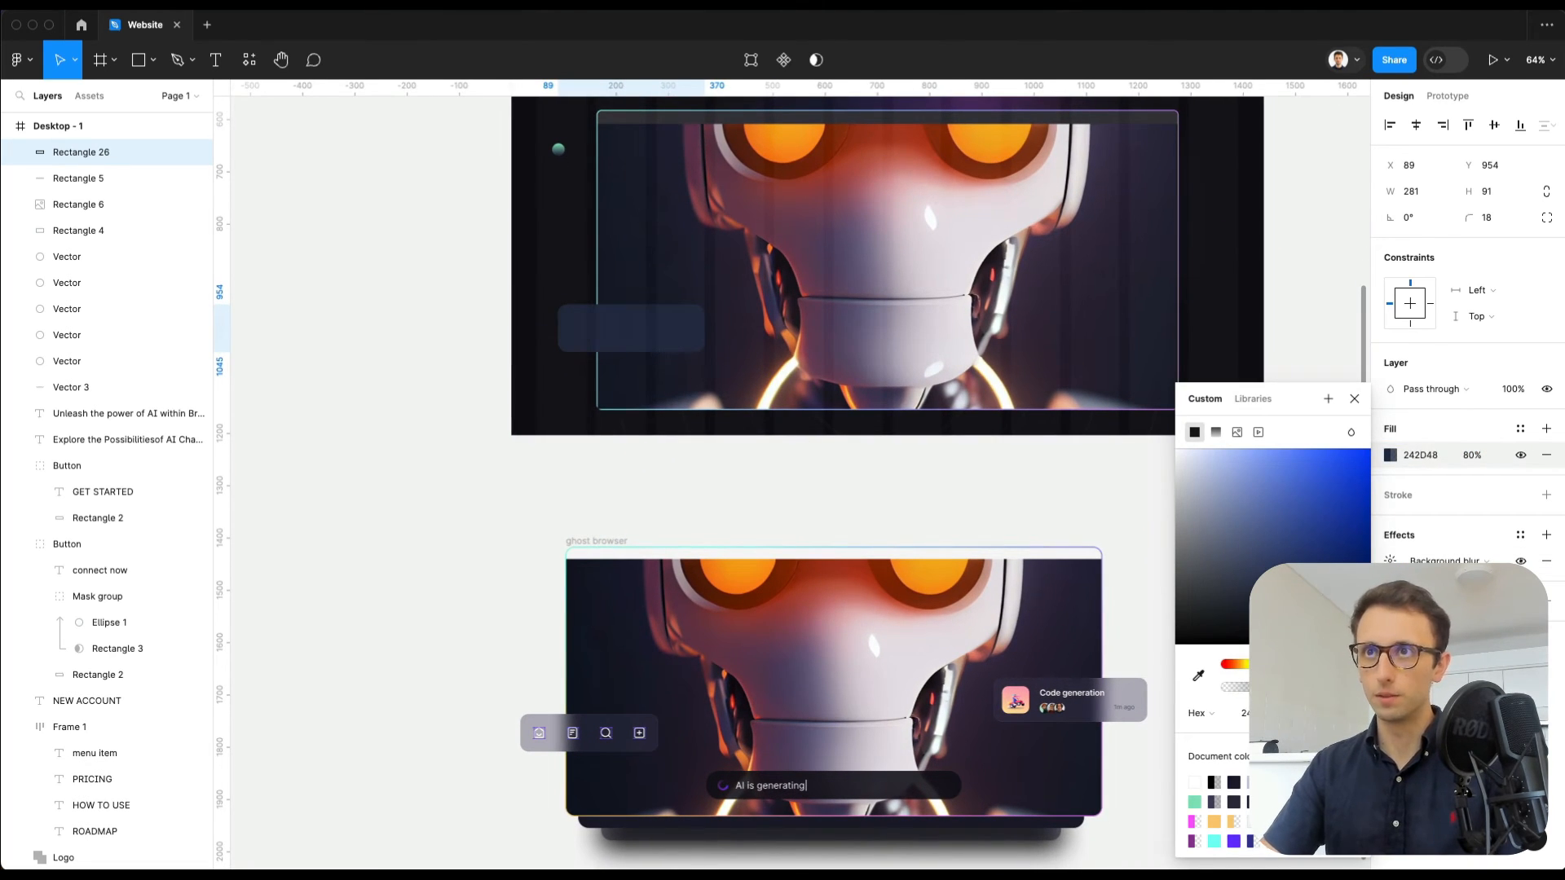
left_click(1148, 573)
Step: Copy the home, file, search and plus icons from the ghost browser's tab bar and place them centred on the icon-bar rectangle
scroll(539, 732, "up", 5)
double_click(559, 734)
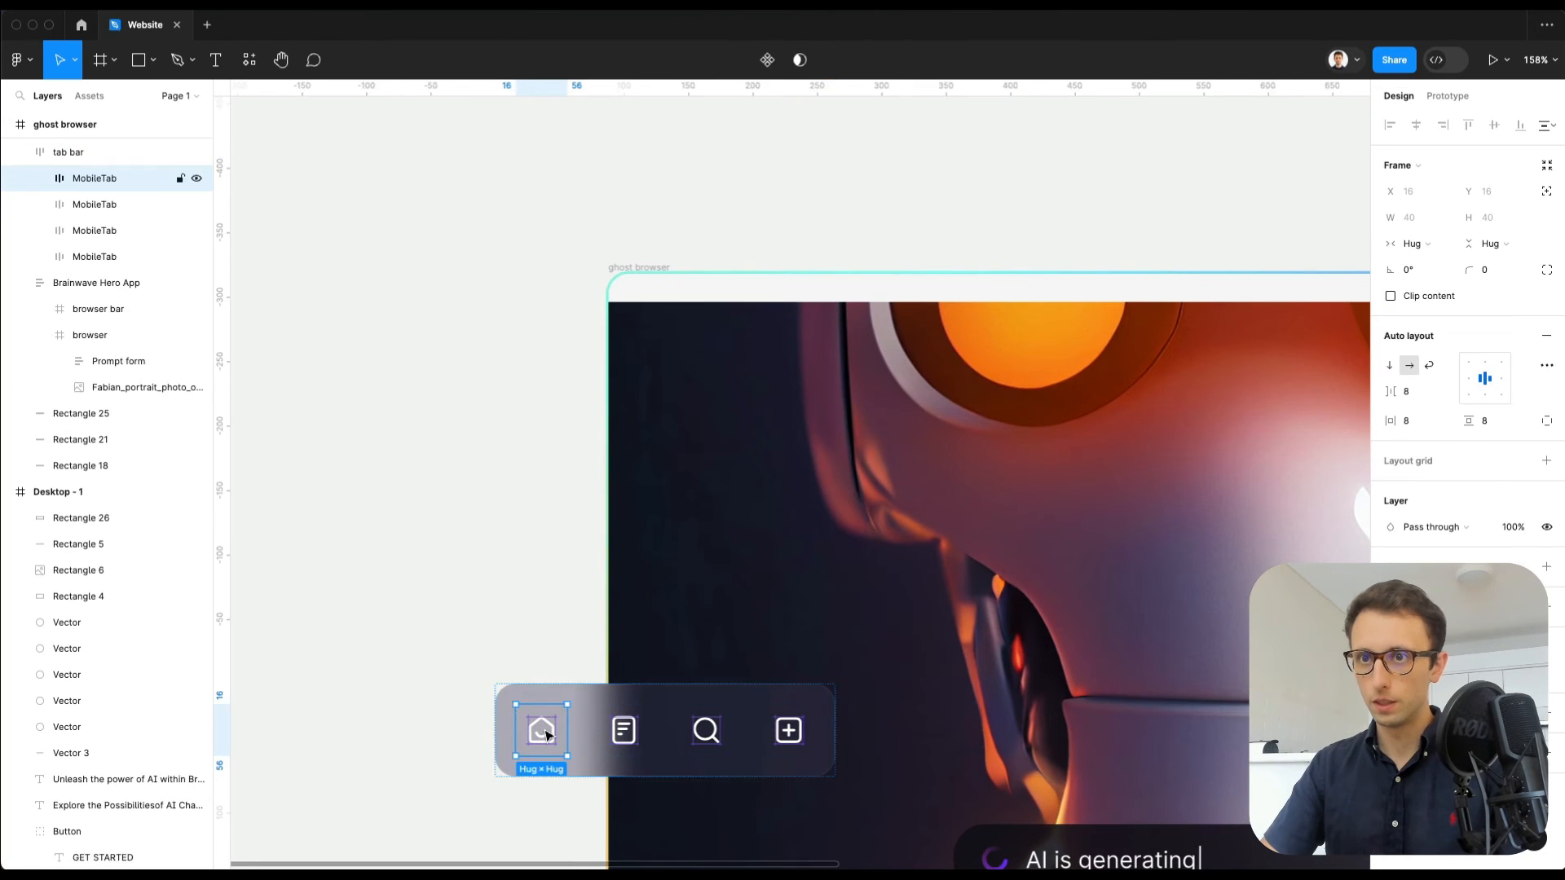
left_click(559, 734)
left_click(623, 730, "shift")
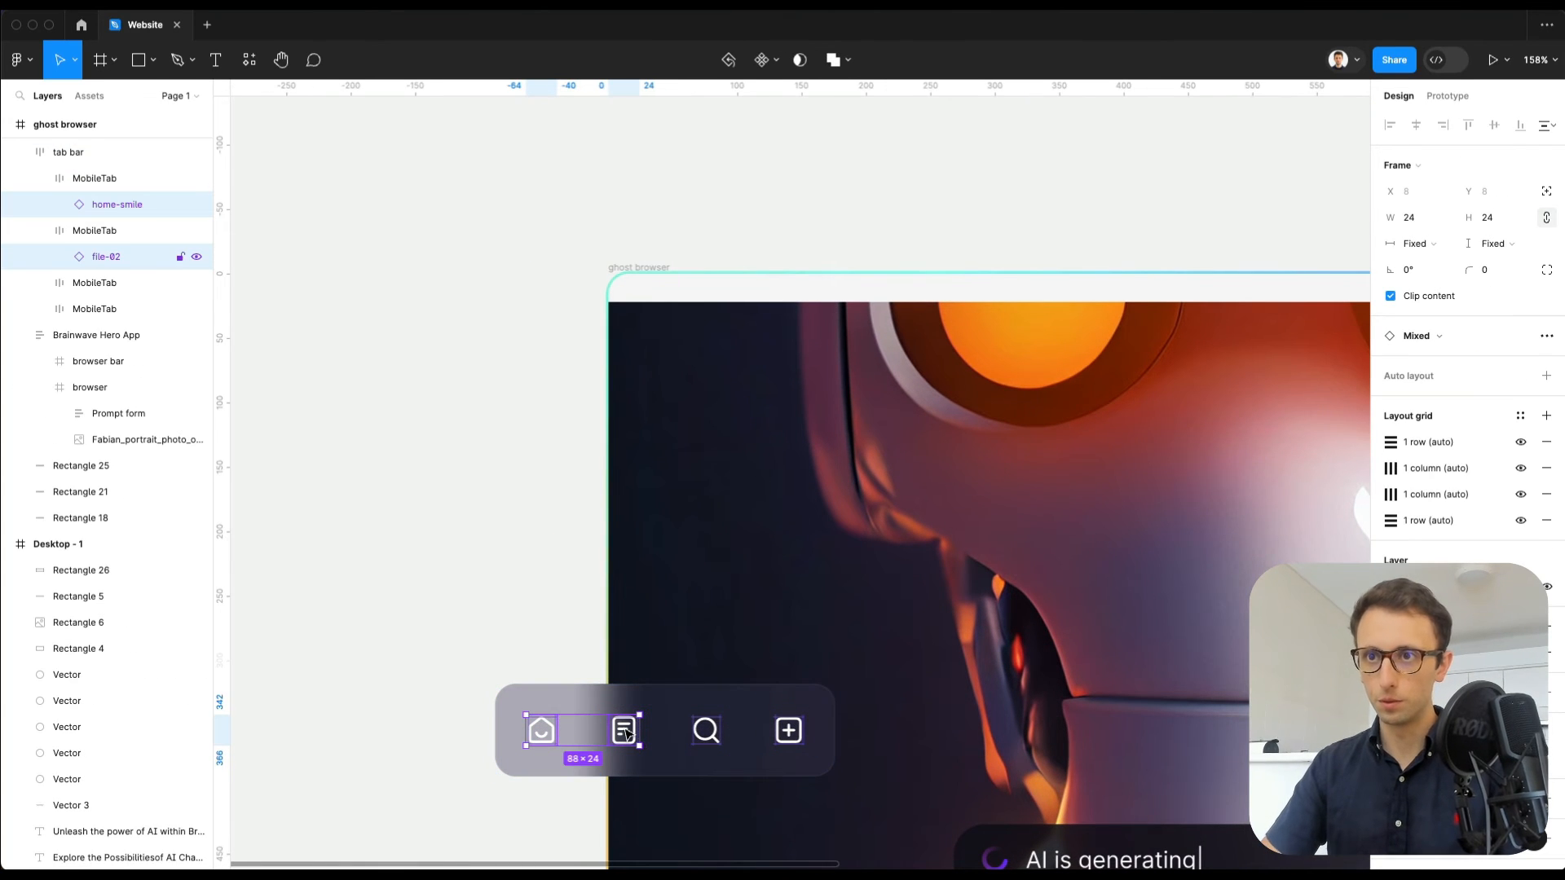
left_click(707, 732, "shift")
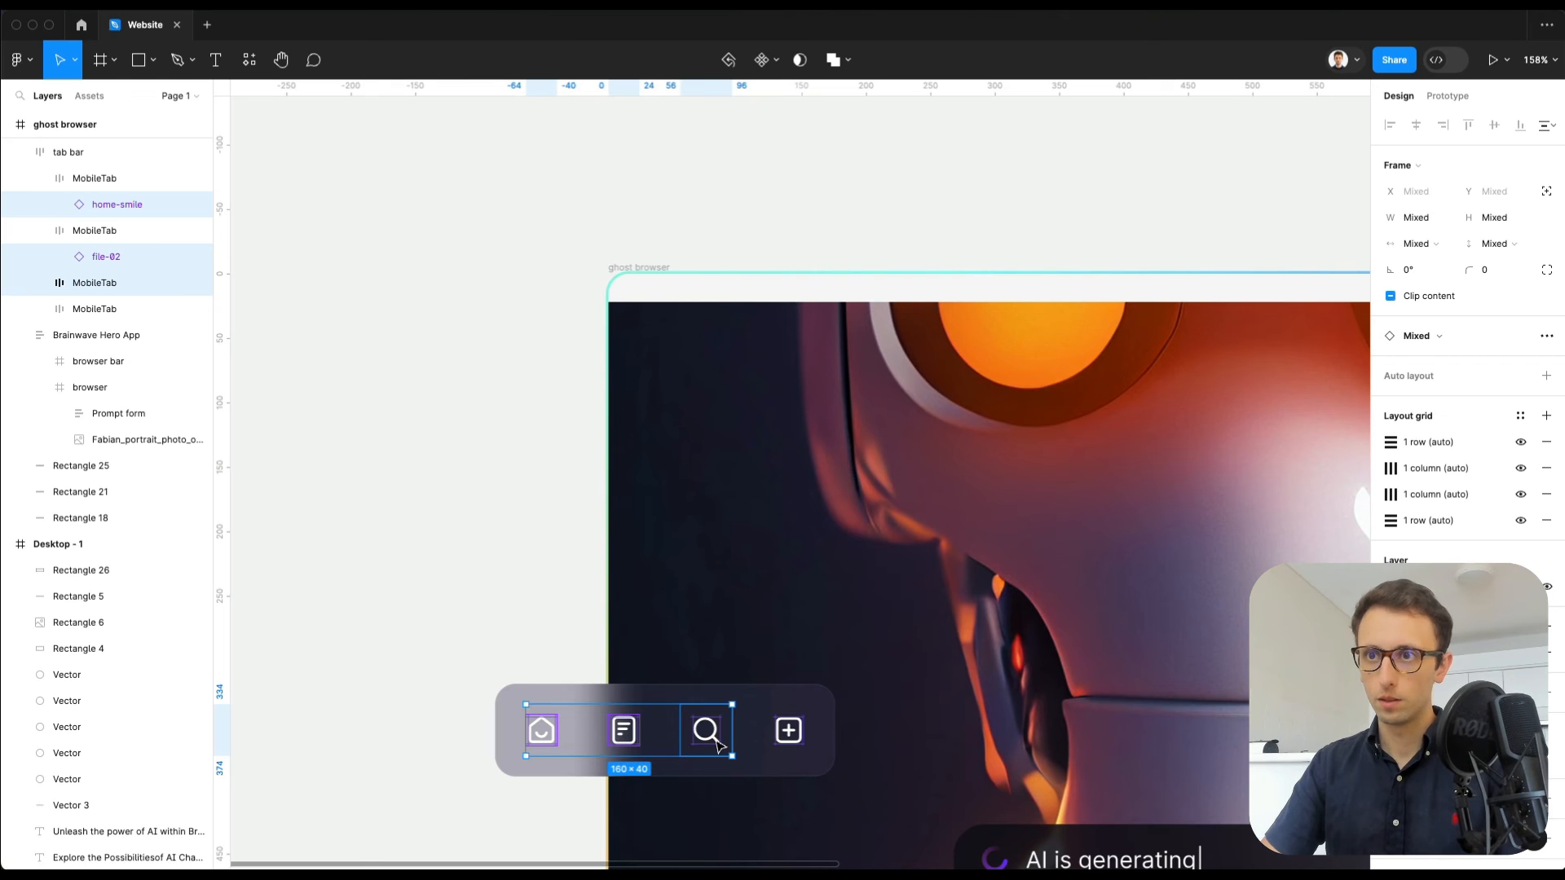
left_click(716, 738, "shift")
left_click(716, 738, "shift+super")
left_click(789, 732, "shift")
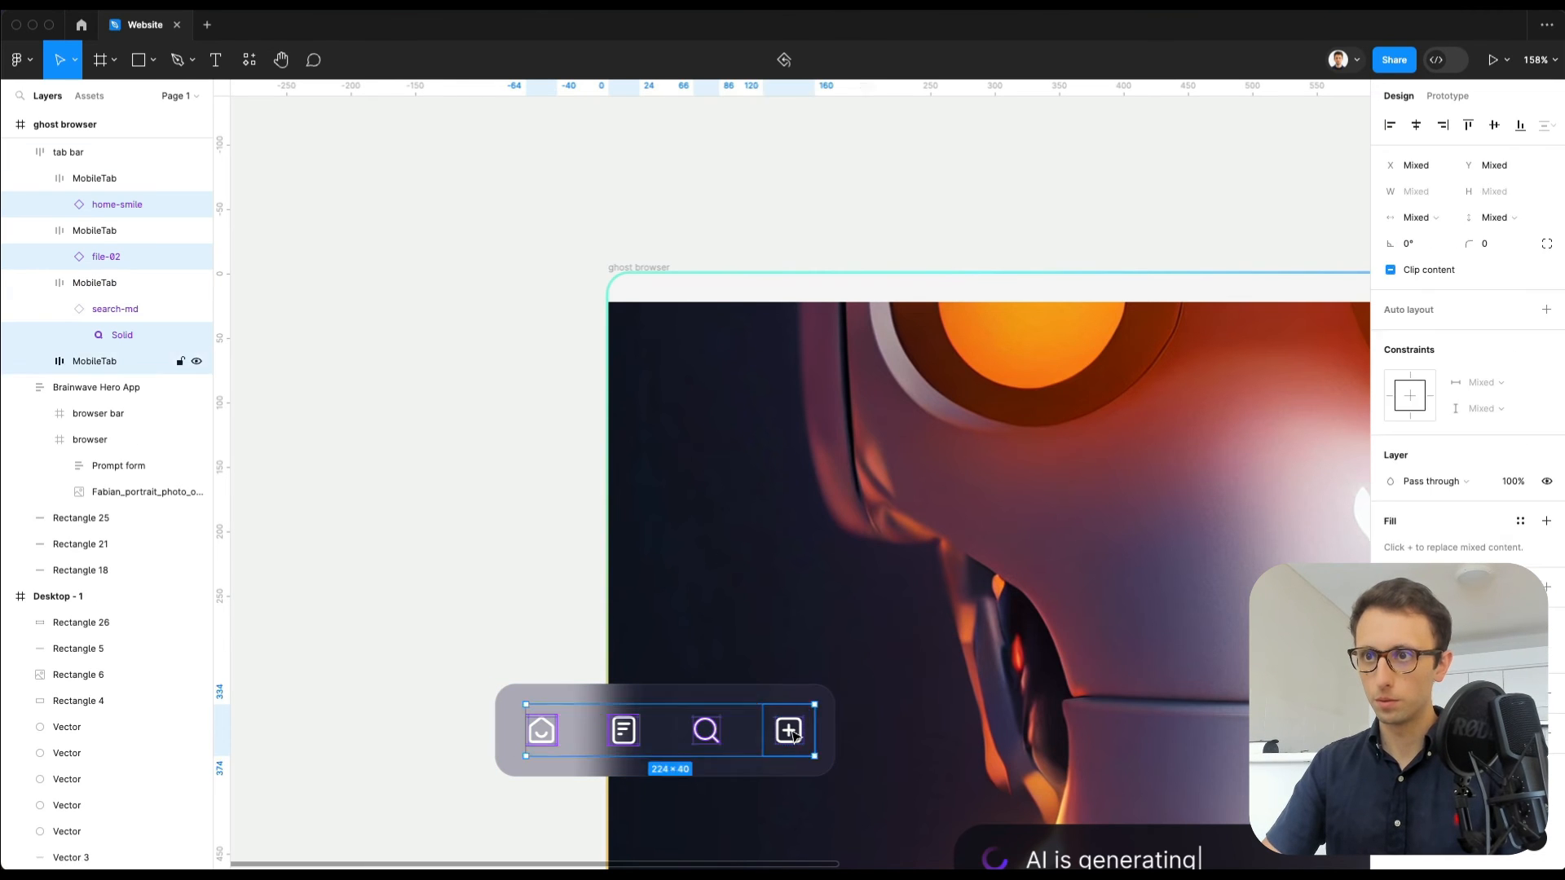
scroll(756, 511, "down", 3)
scroll(757, 511, "down", 12)
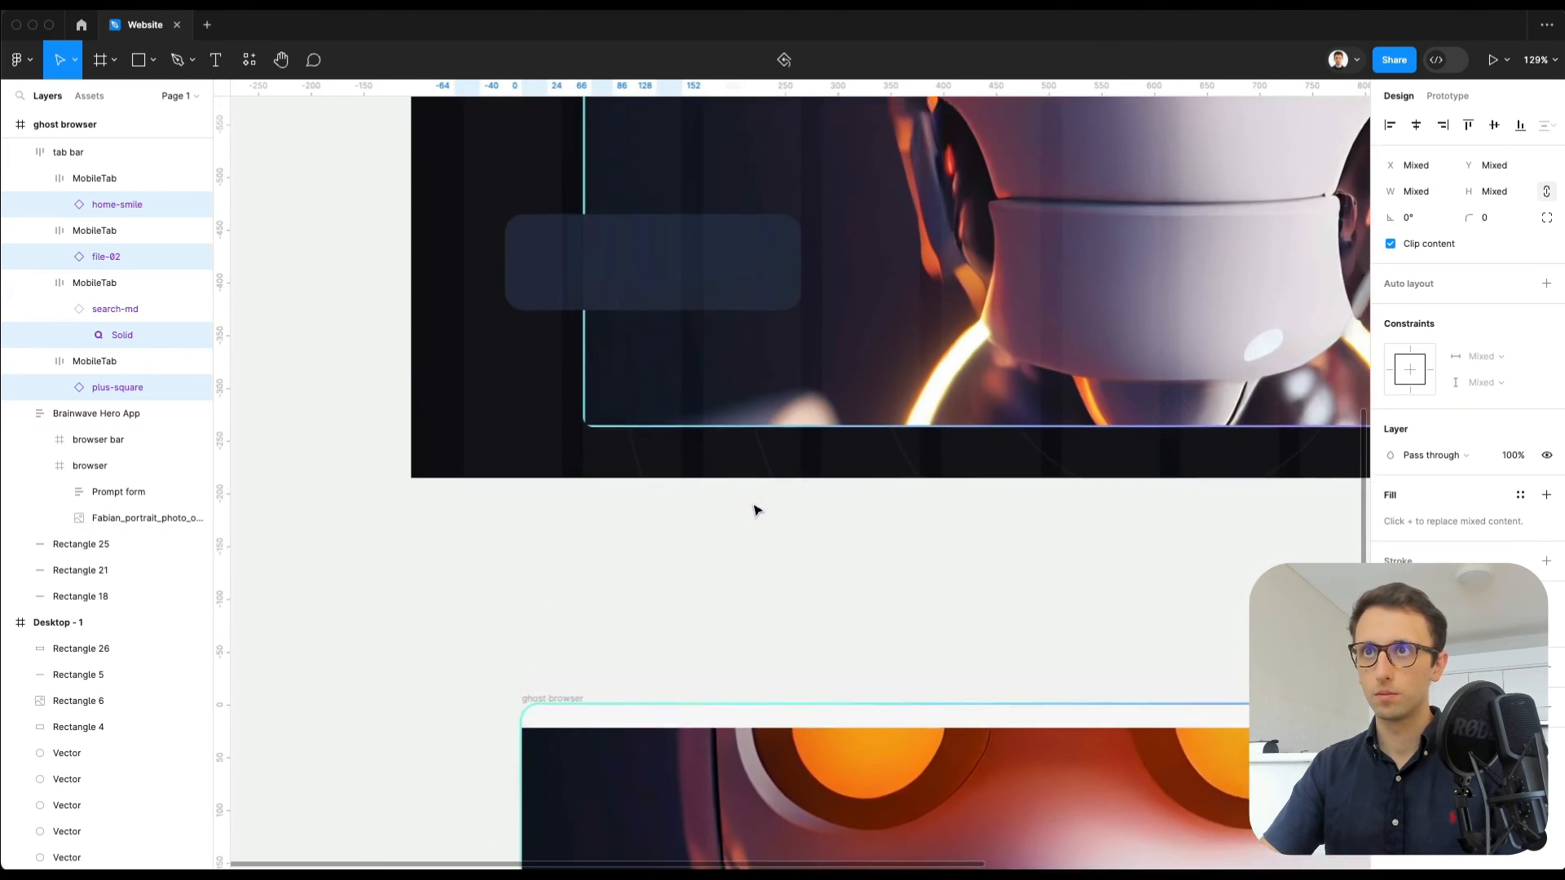
key("super+v")
left_click_drag(756, 475, 620, 528)
Step: Reduce the icon-bar rectangle's height to 73 and group it with its four icons
left_click(675, 490)
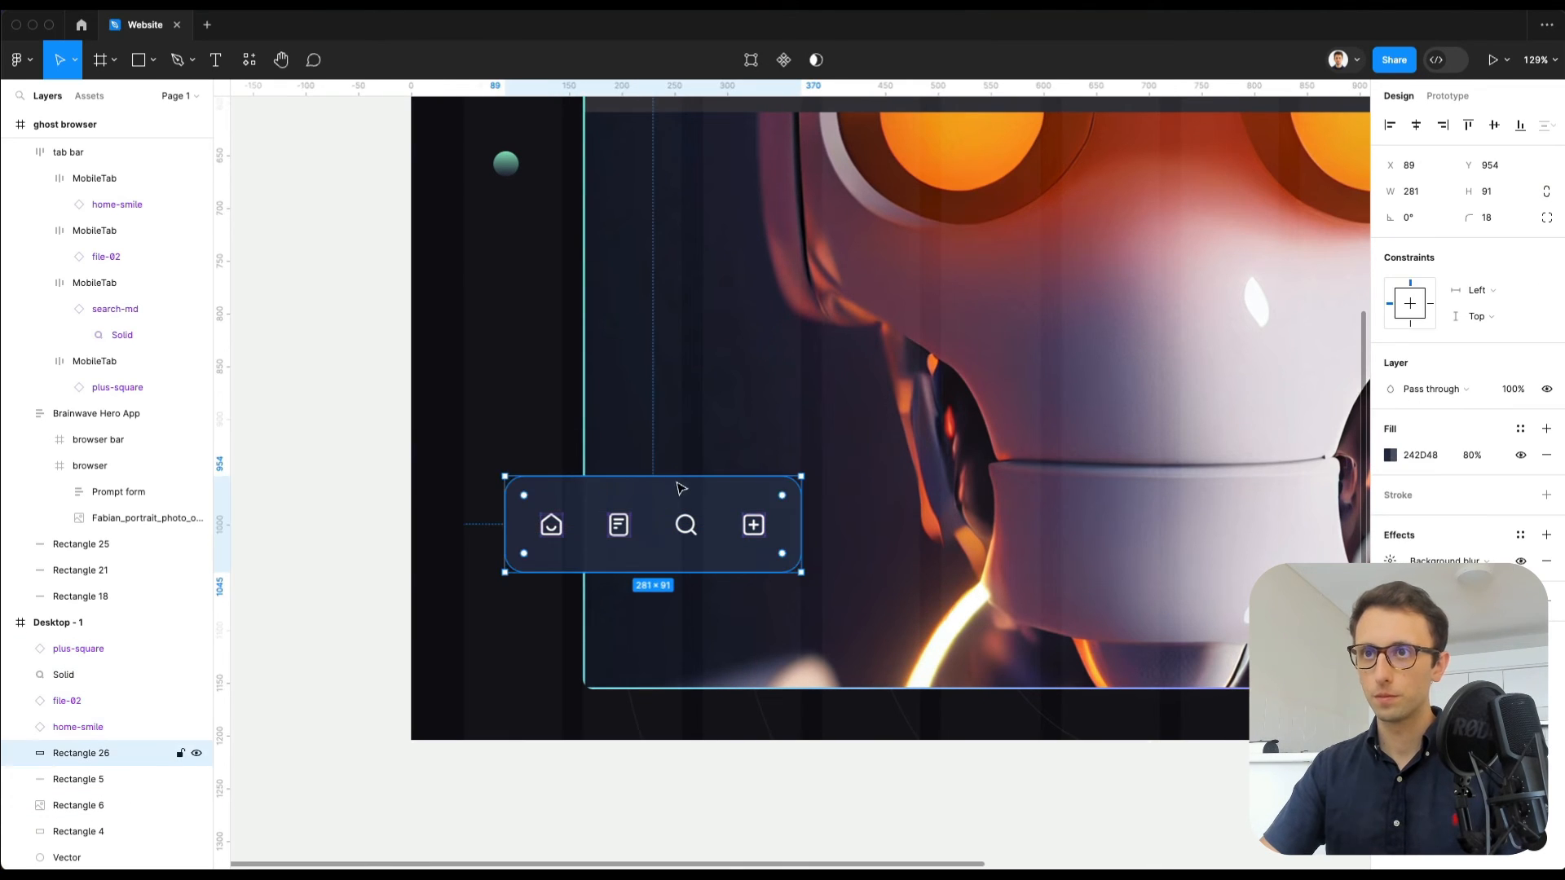
left_click(551, 525, "shift")
left_click(619, 525, "shift")
left_click(686, 525, "shift")
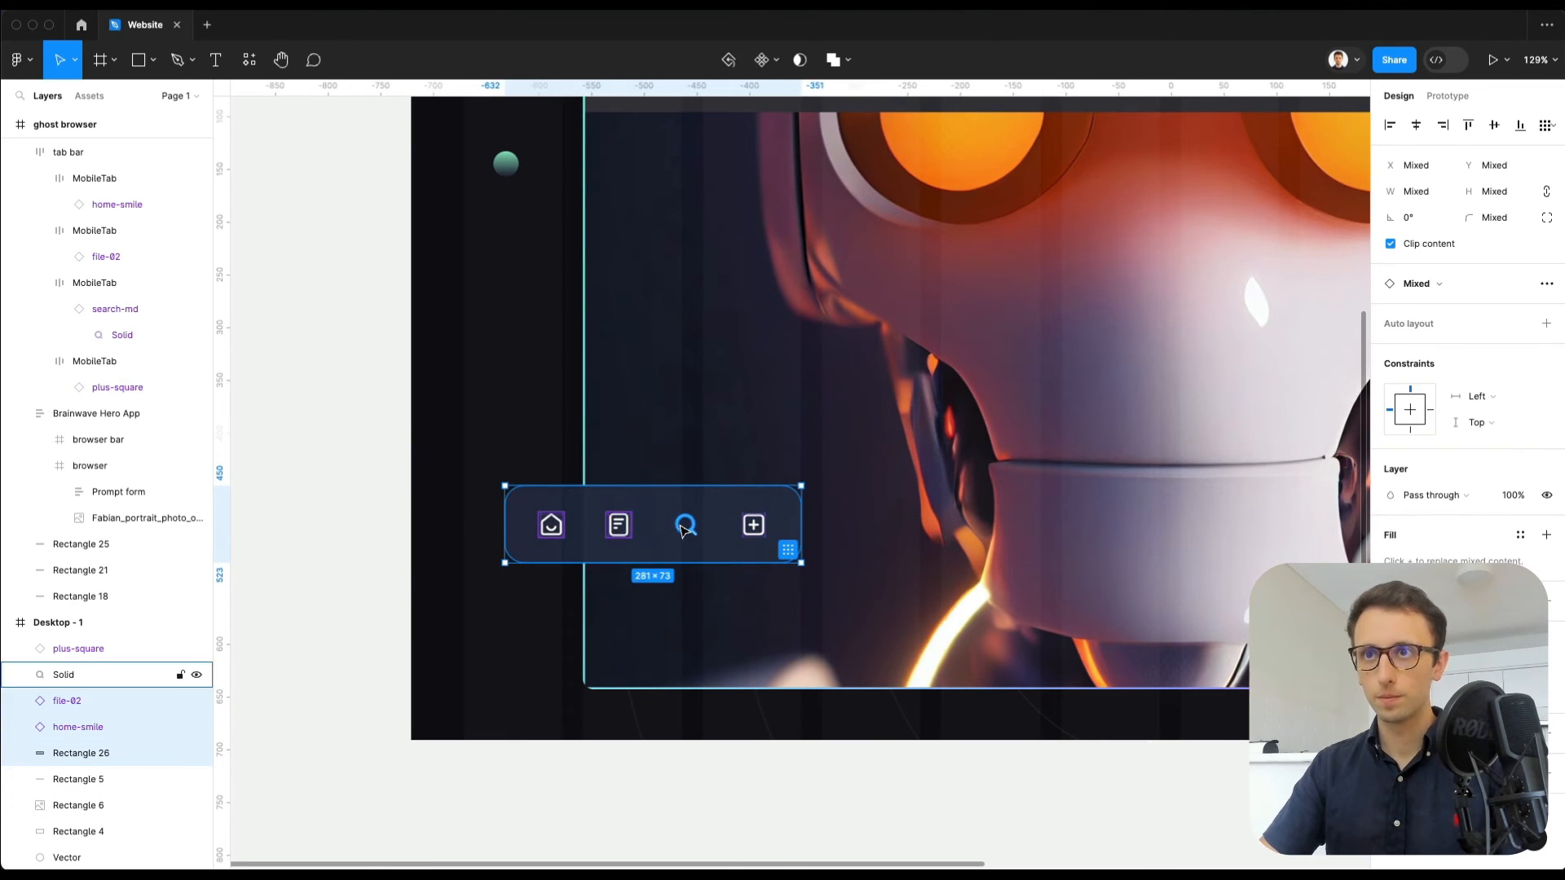
left_click(753, 525, "shift")
key("ctrl+g")
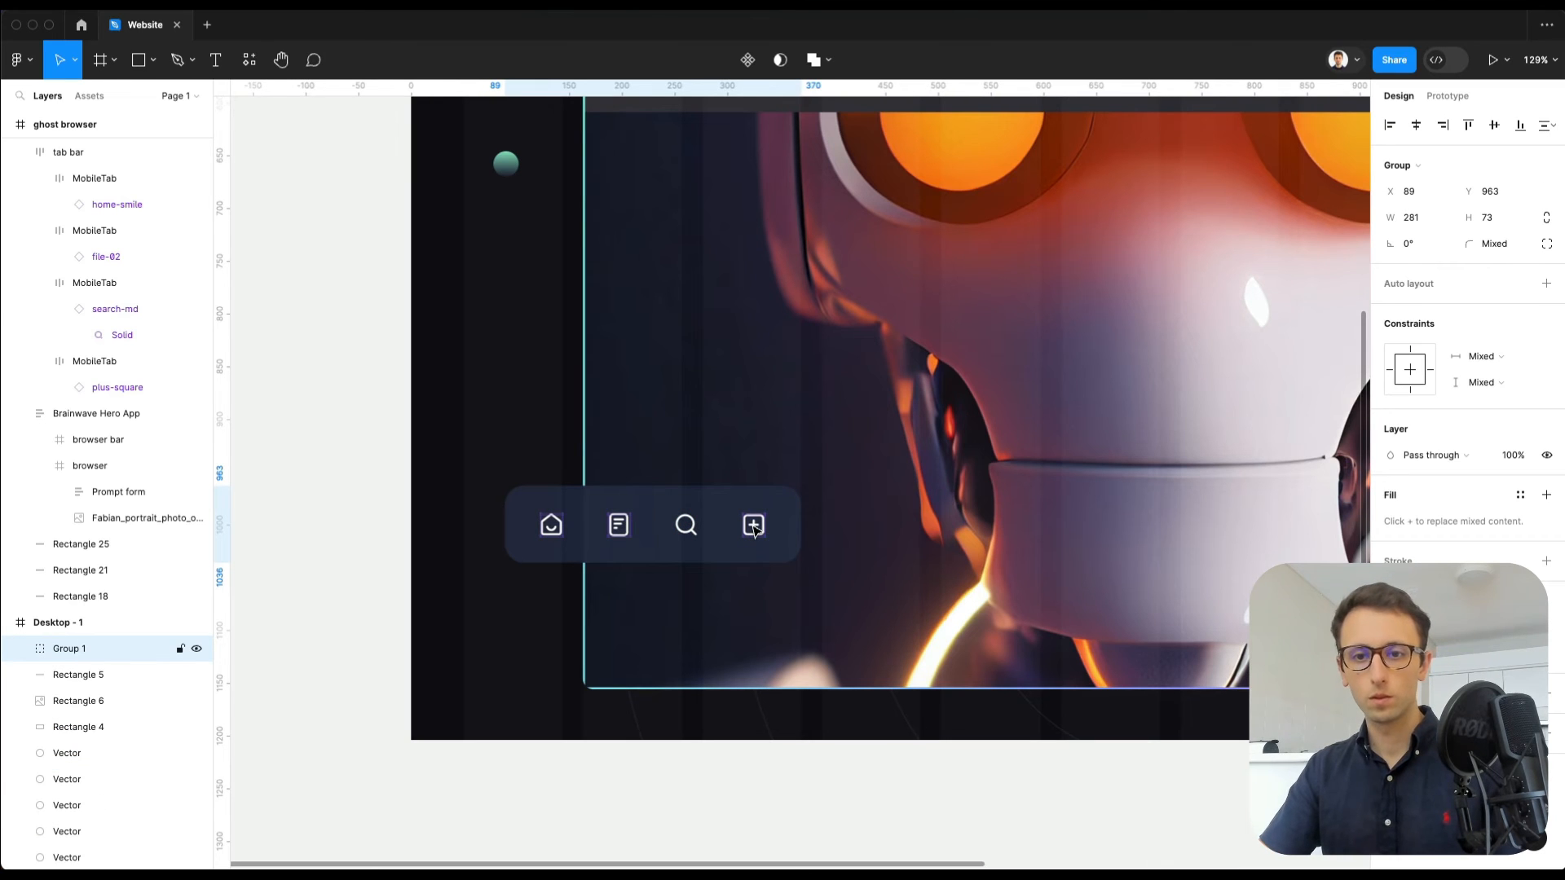
scroll(735, 481, "down", 4)
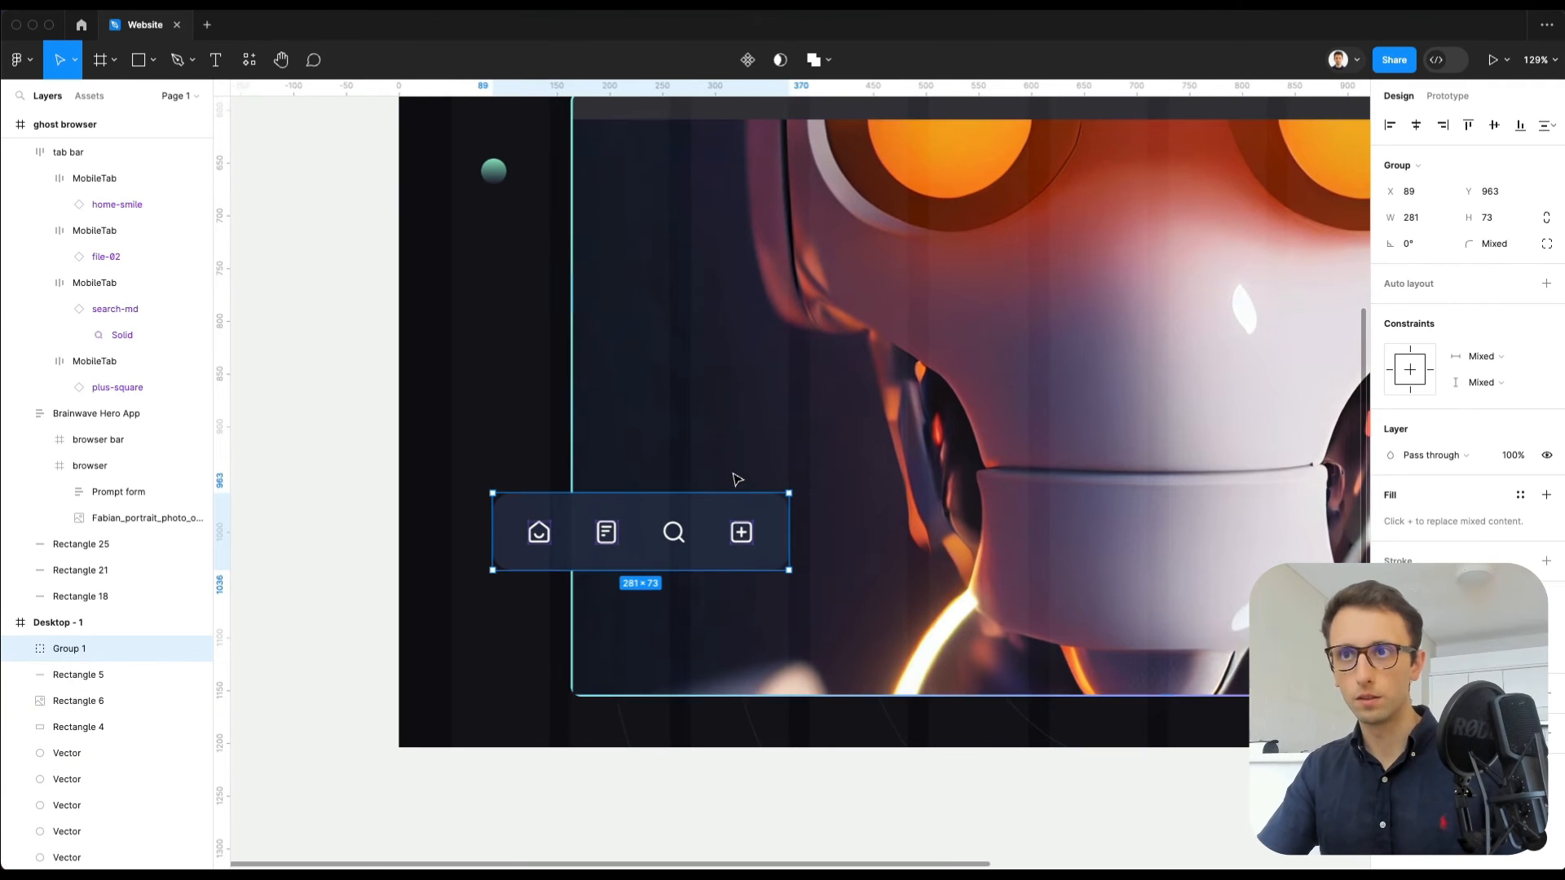
left_click(813, 726)
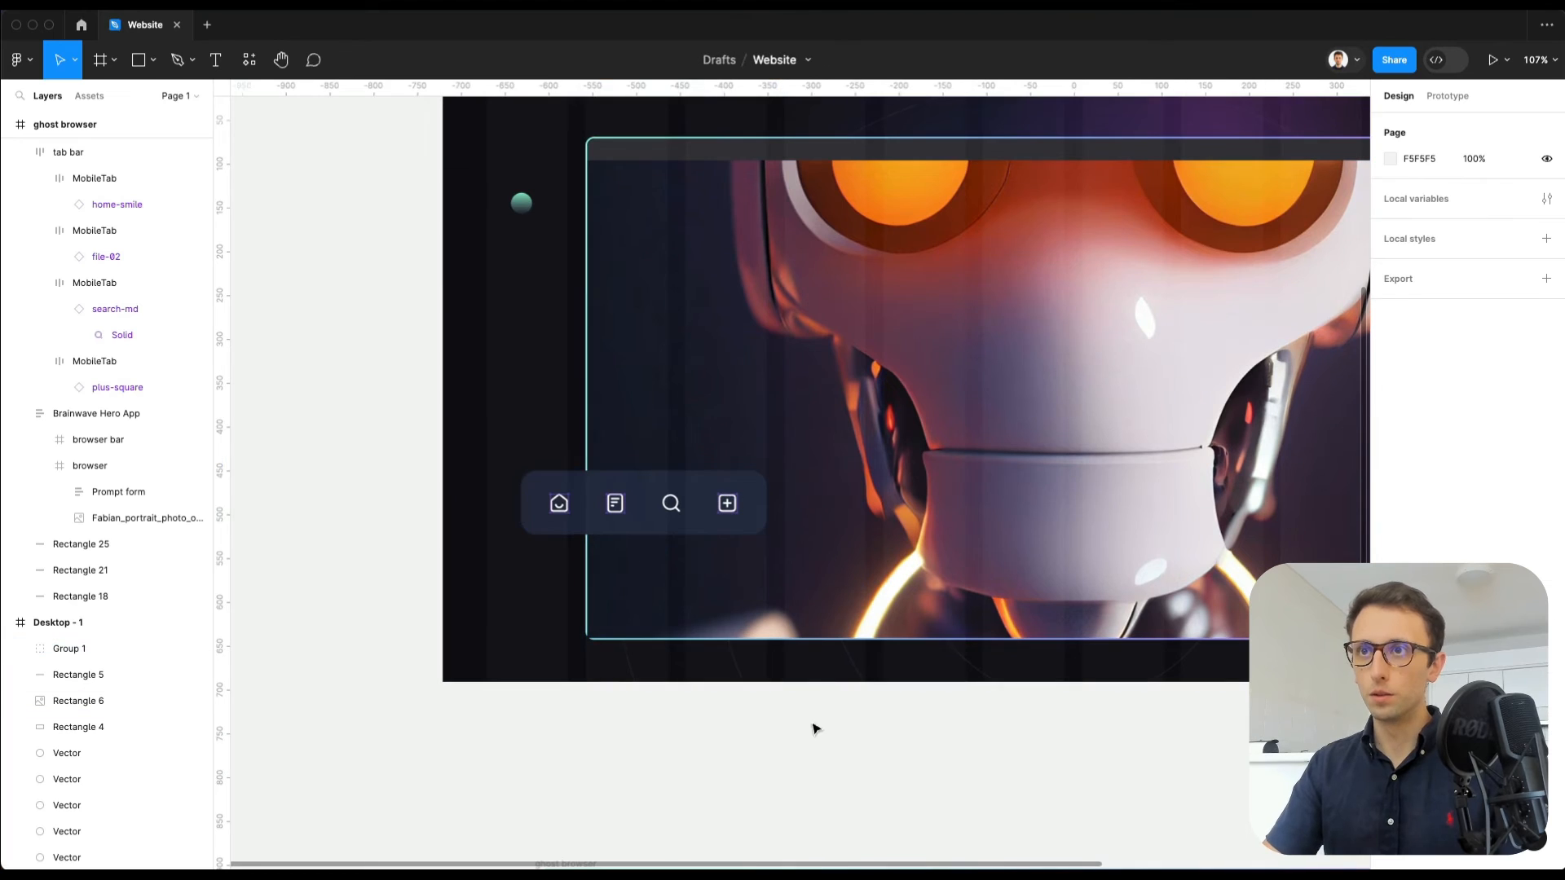
Step: Using the ghost browser's Code generation card as reference, duplicate the icon bar's background rectangle and move the copy to about X 836, Y 819
scroll(811, 724, "down", 5)
scroll(811, 715, "down", 1)
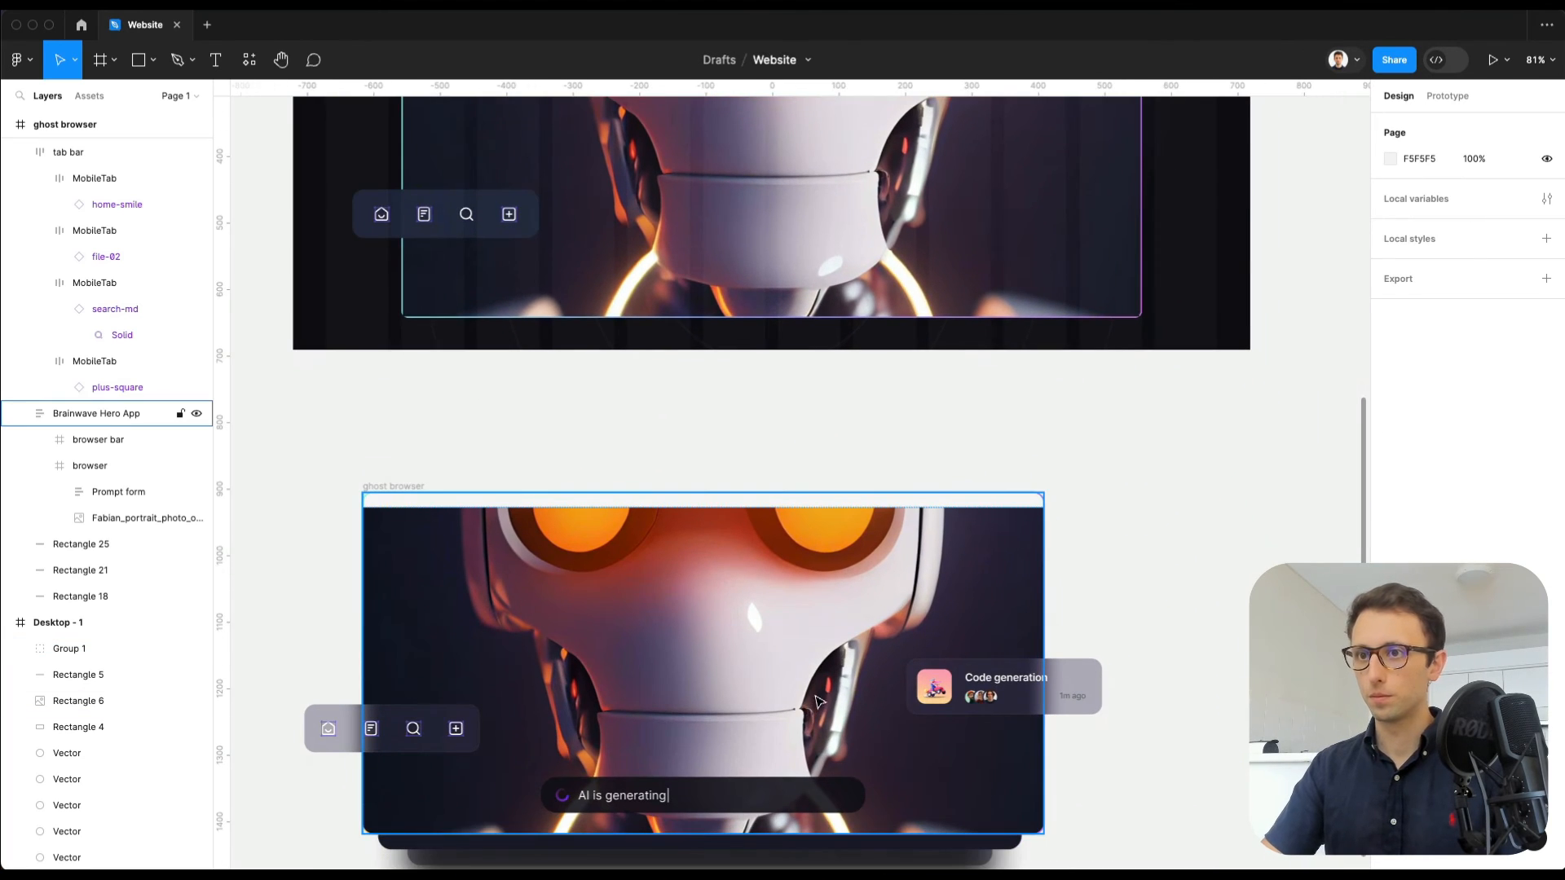
left_click(685, 811)
left_click(958, 664)
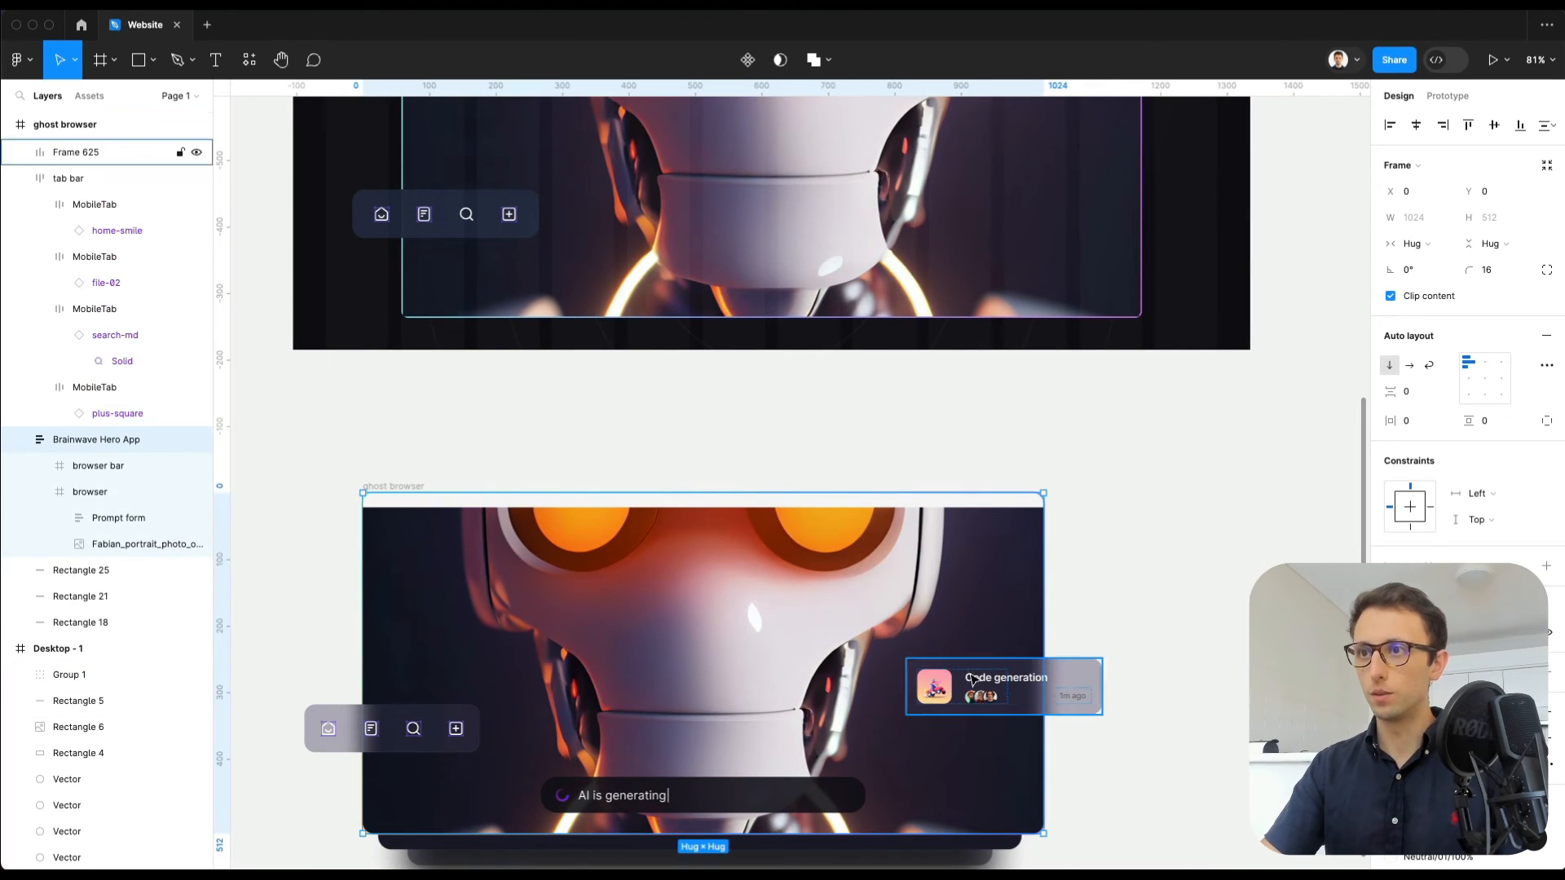
scroll(996, 663, "up", 2)
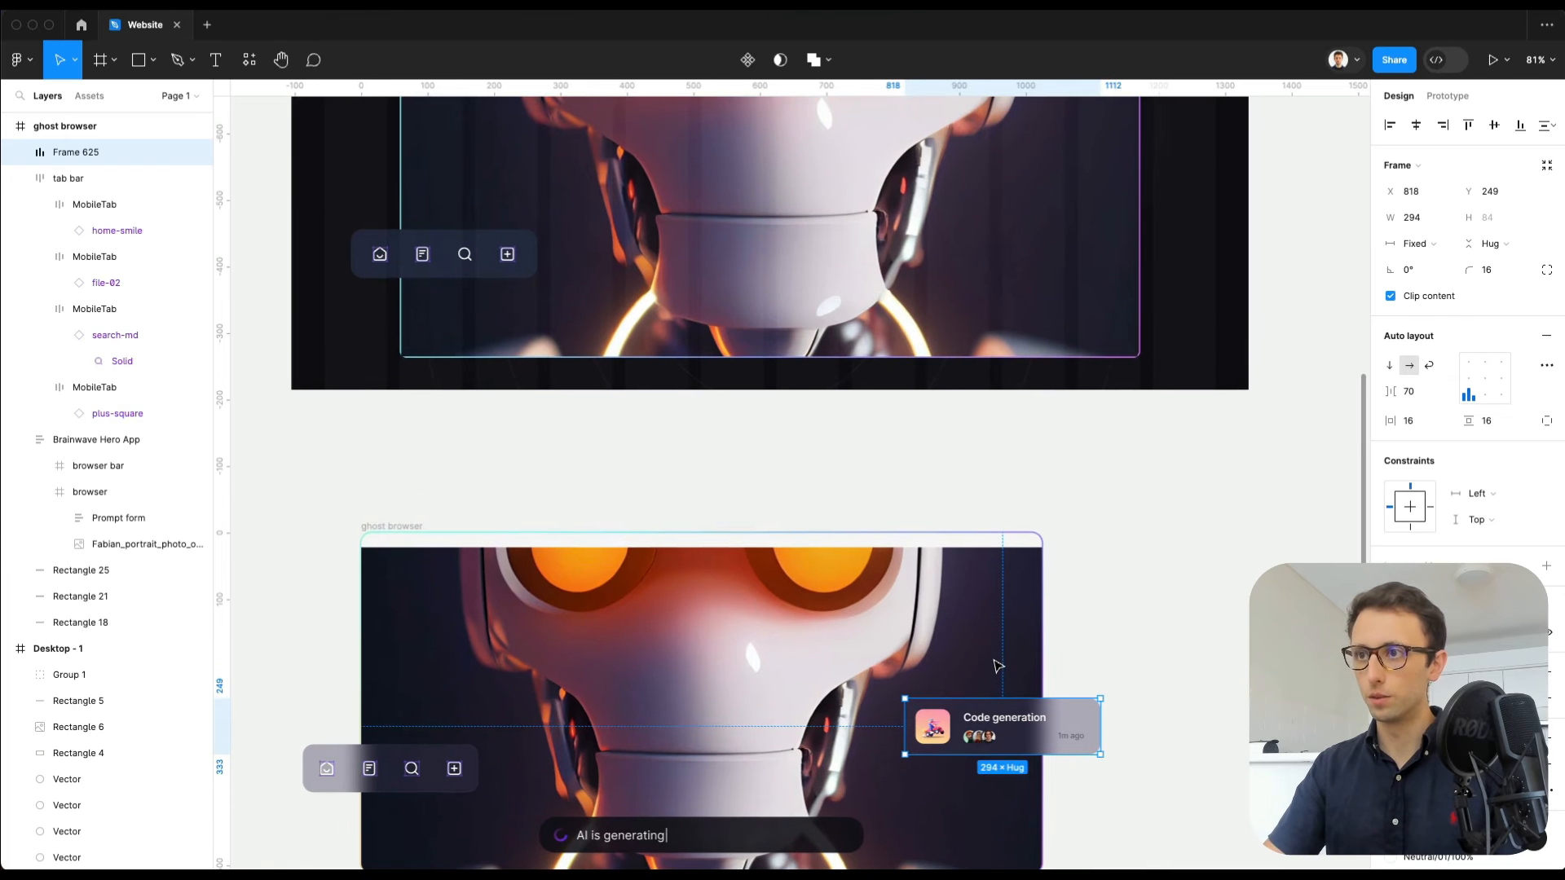
double_click(362, 254)
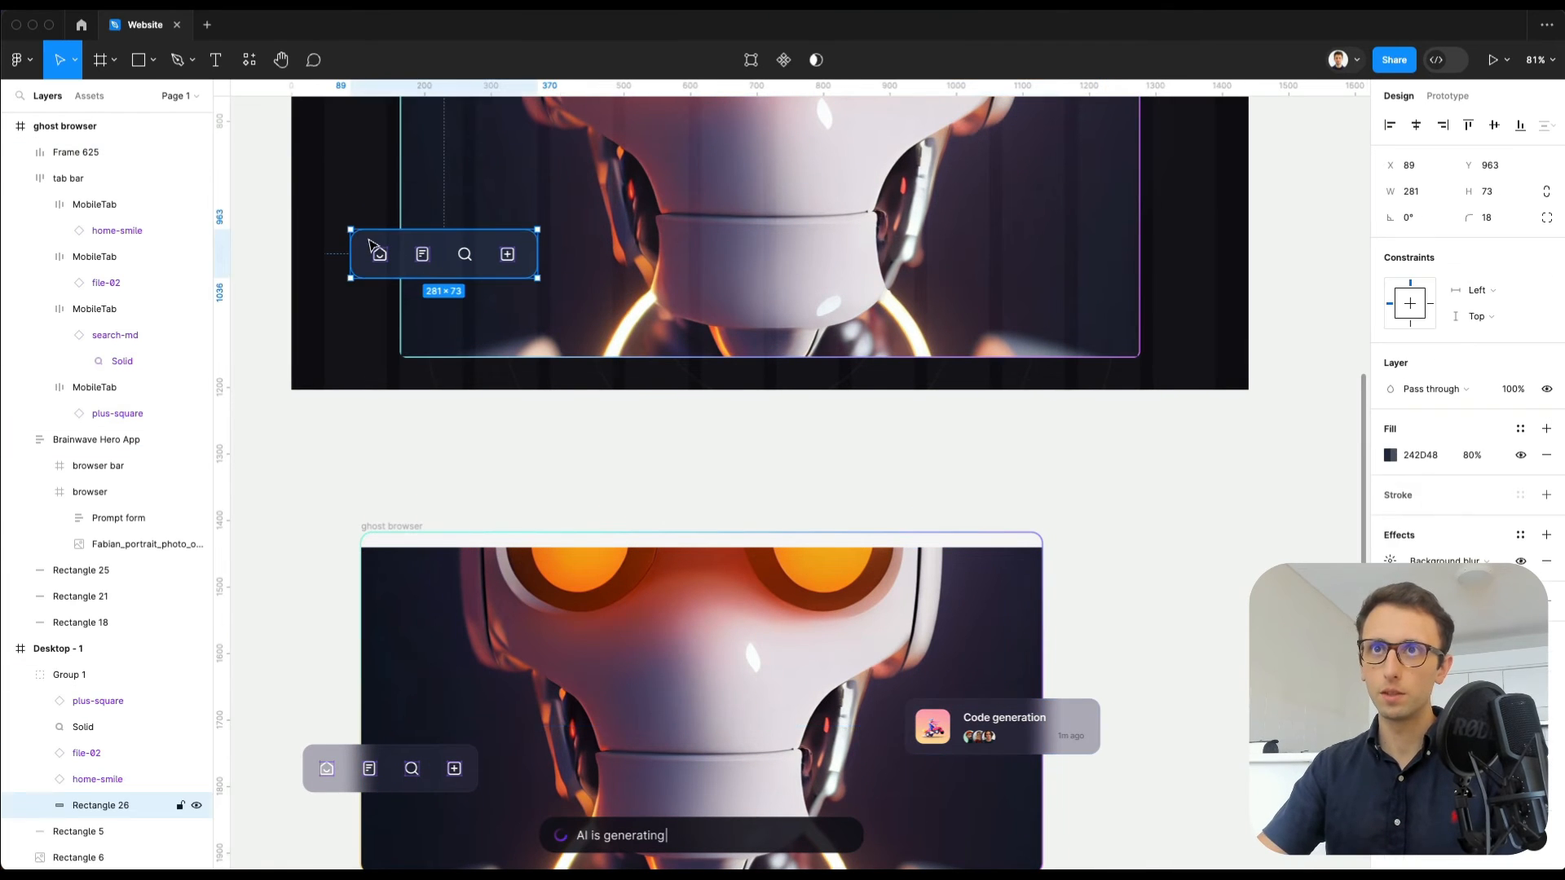
scroll(943, 492, "down", 2)
scroll(1017, 600, "up", 5)
scroll(1007, 601, "left", 5)
key("super+d")
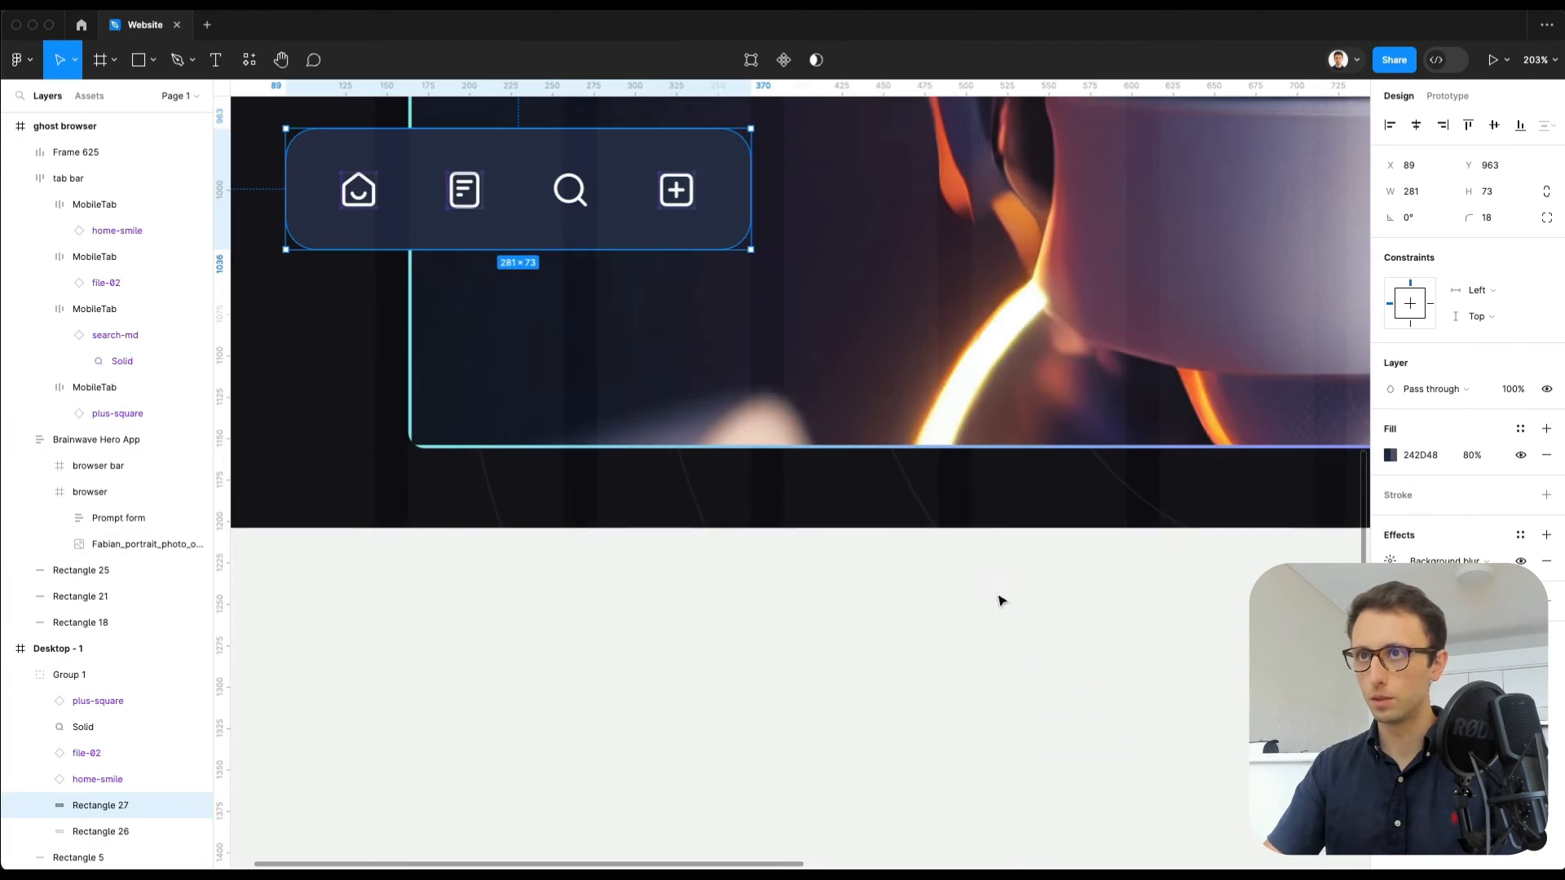
left_click_drag(424, 216, 1186, 323)
Step: Move the duplicated rectangle over the robot image's right edge at X 1040, Y 763 and stretch its height to 82
scroll(1186, 322, "down", 3)
scroll(1186, 326, "down", 6)
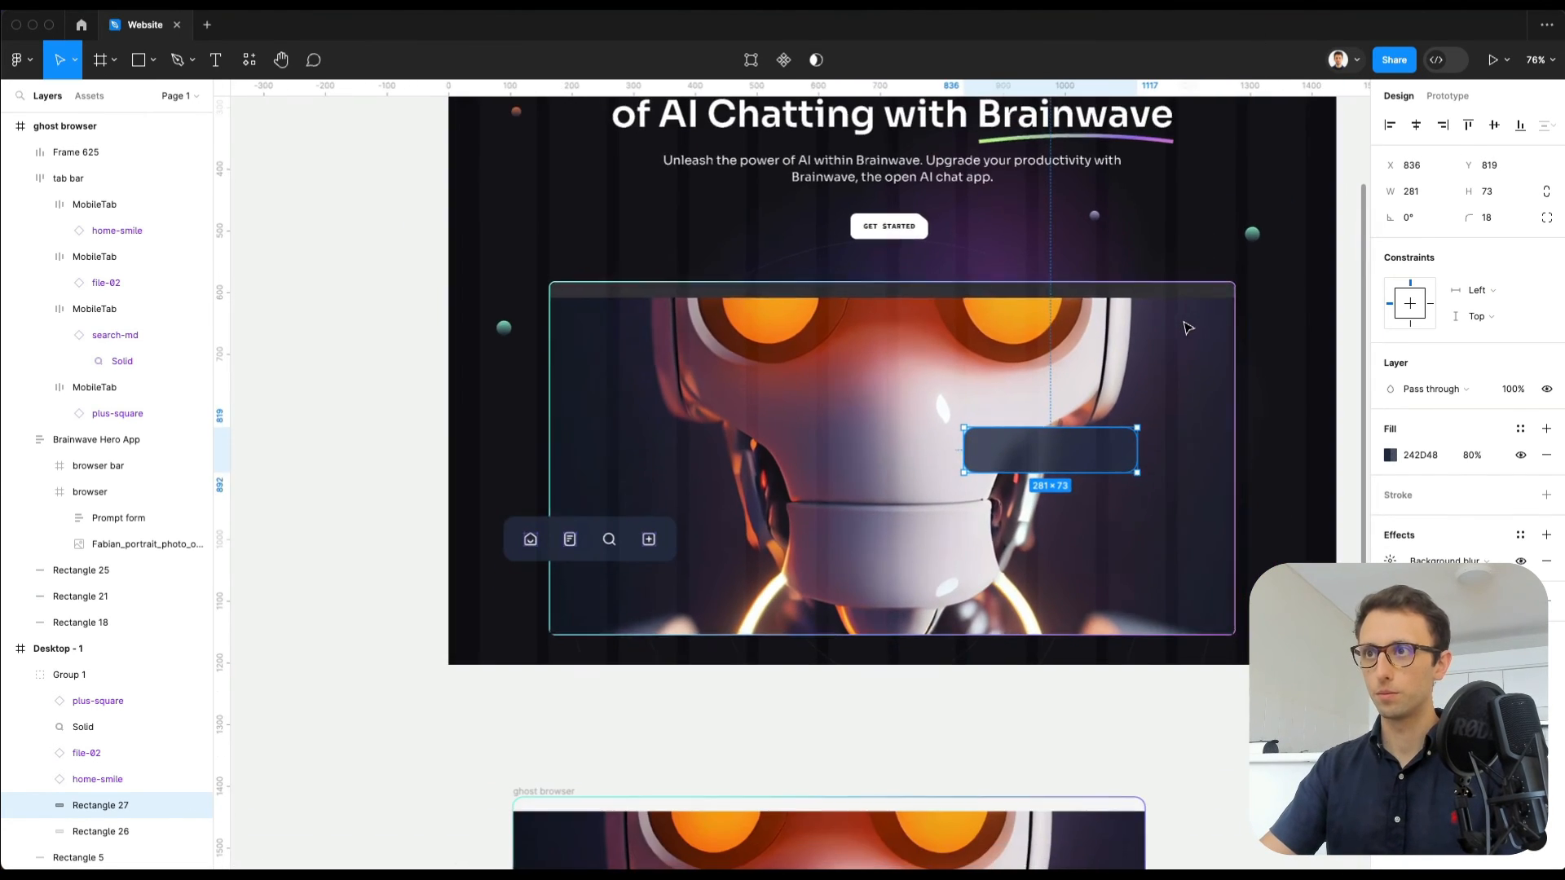
scroll(1164, 364, "down", 2)
scroll(1164, 364, "down", 1)
scroll(1164, 365, "right", 1)
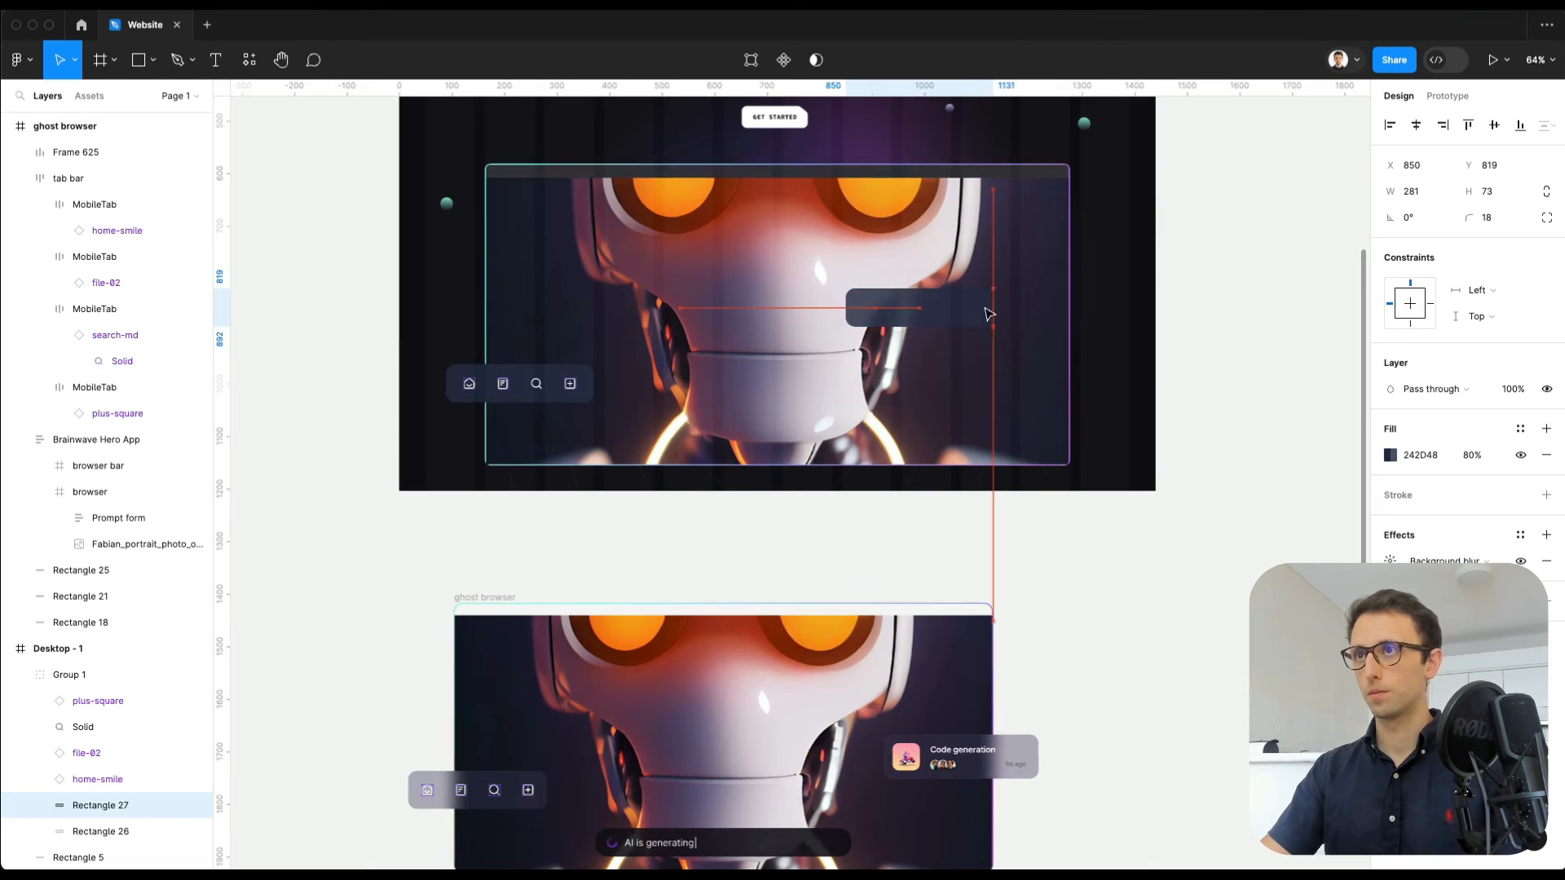
left_click_drag(931, 320, 1027, 303)
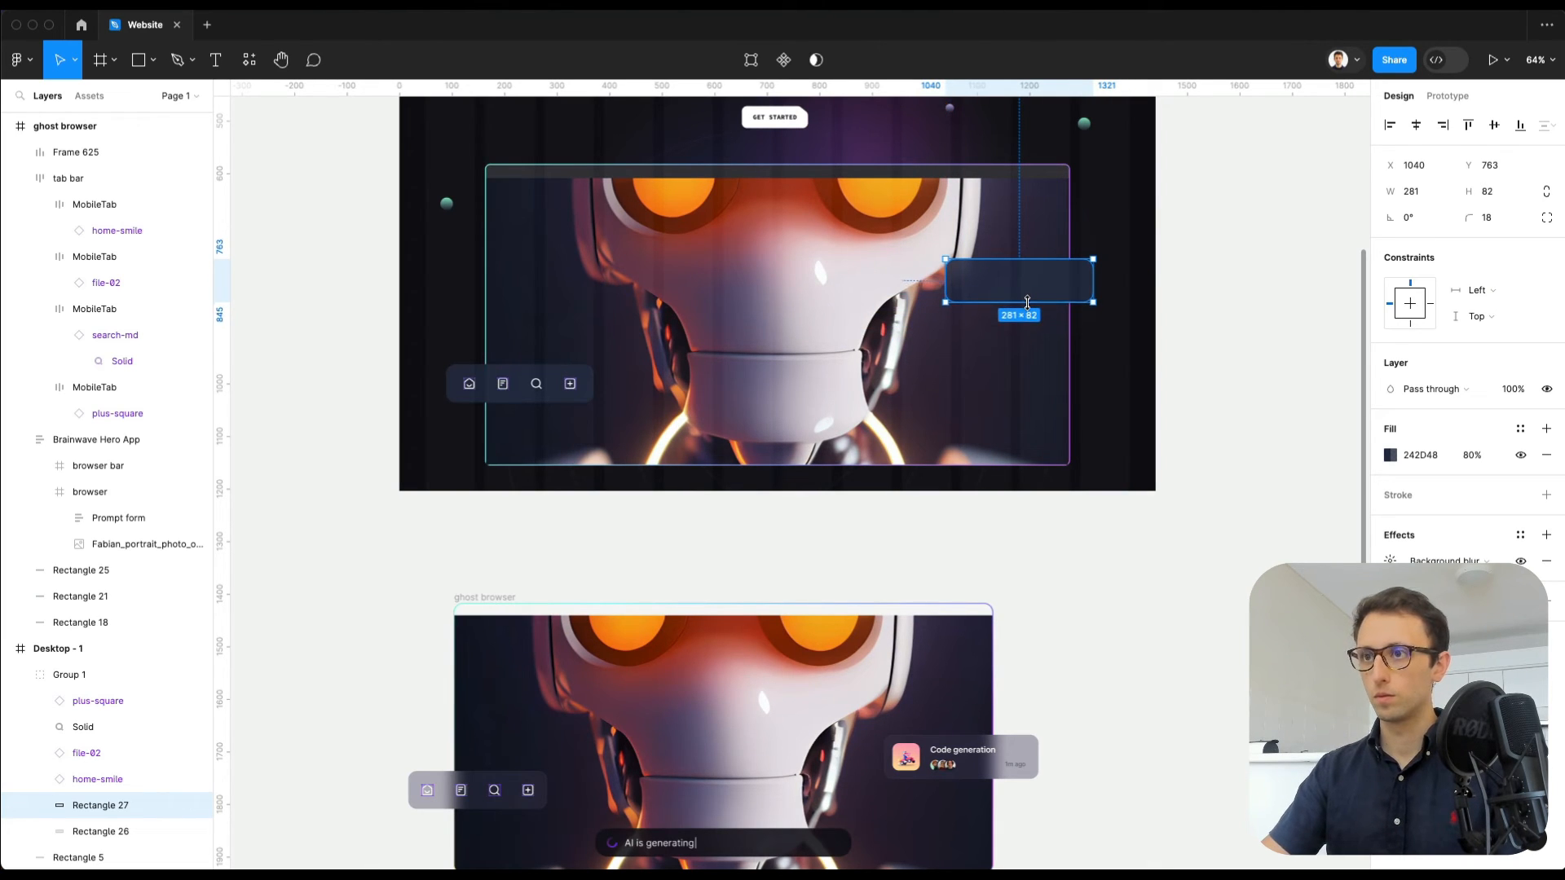
Step: Set the duplicated card rectangle's fill to the greyish blue 606986 at 60% opacity
left_click(1472, 456)
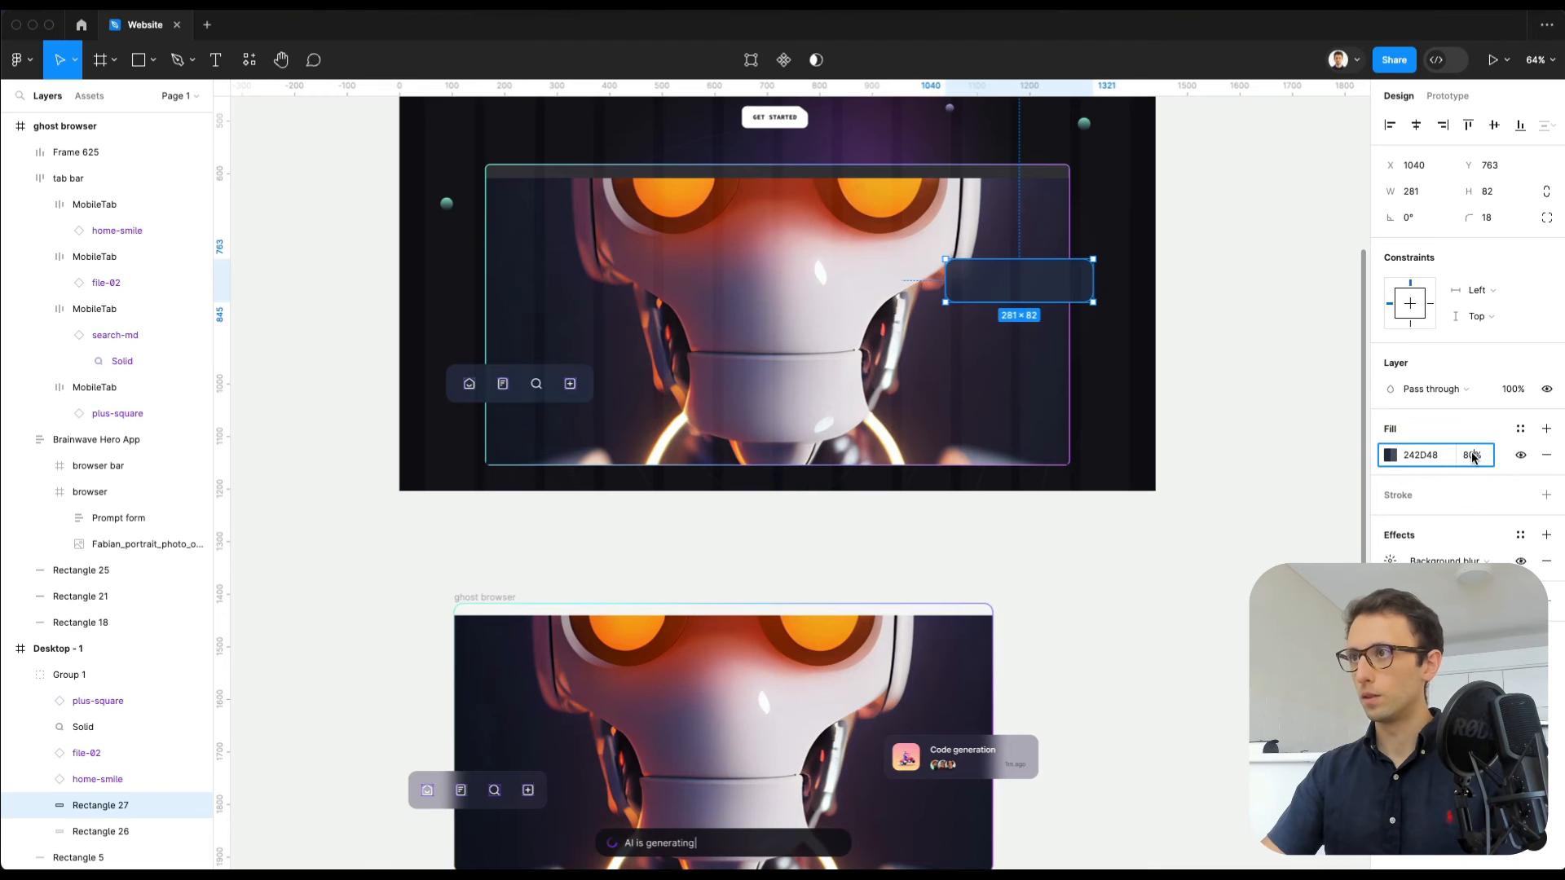
key("shift+Down")
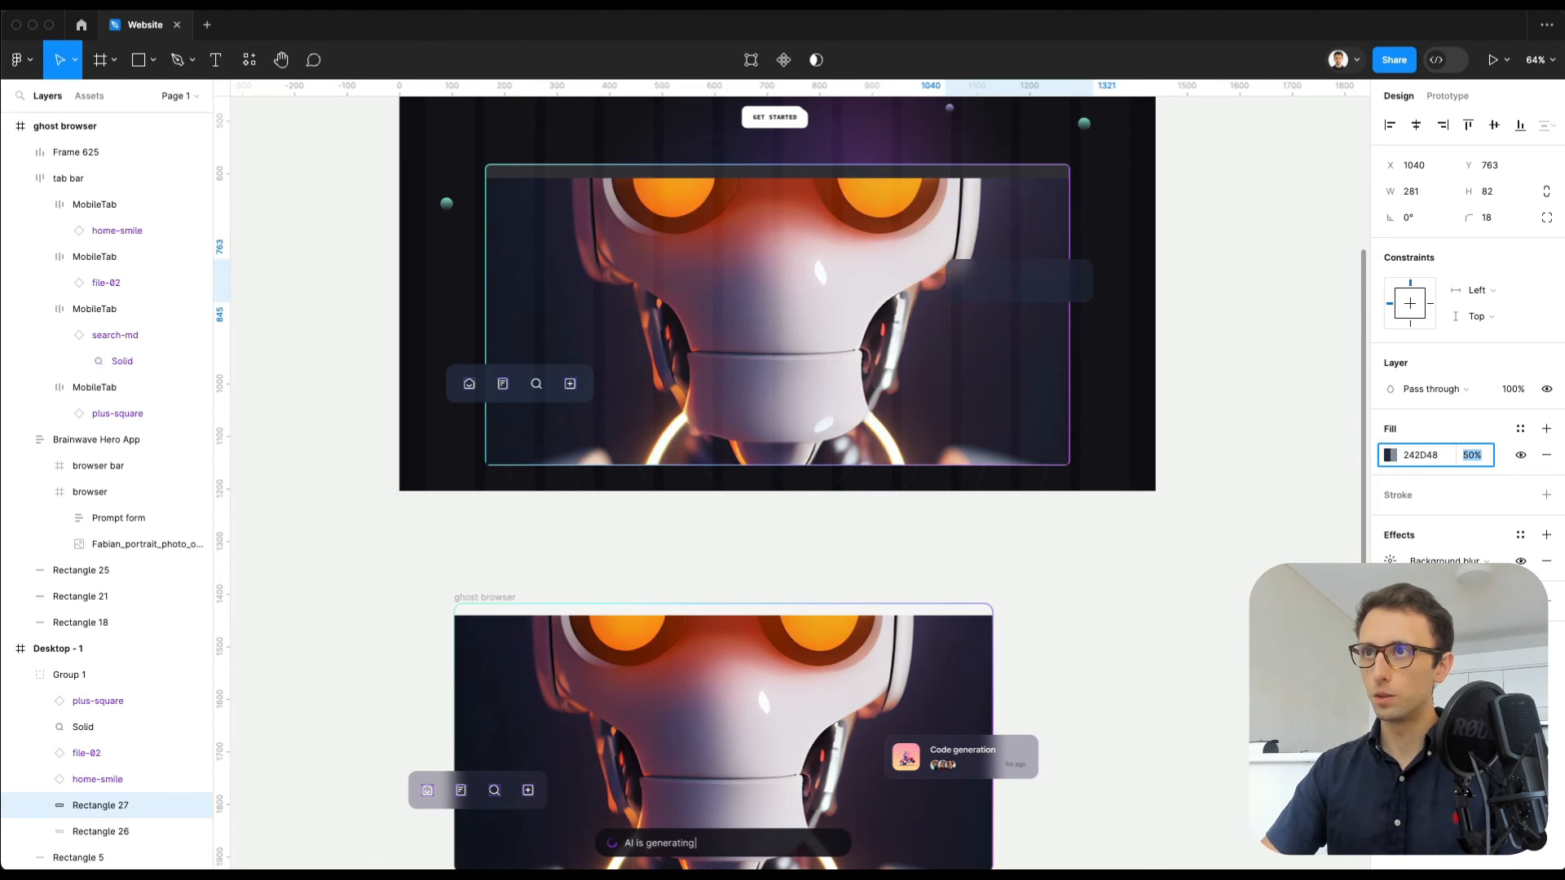
left_click(1390, 455)
left_click_drag(1260, 481, 1222, 540)
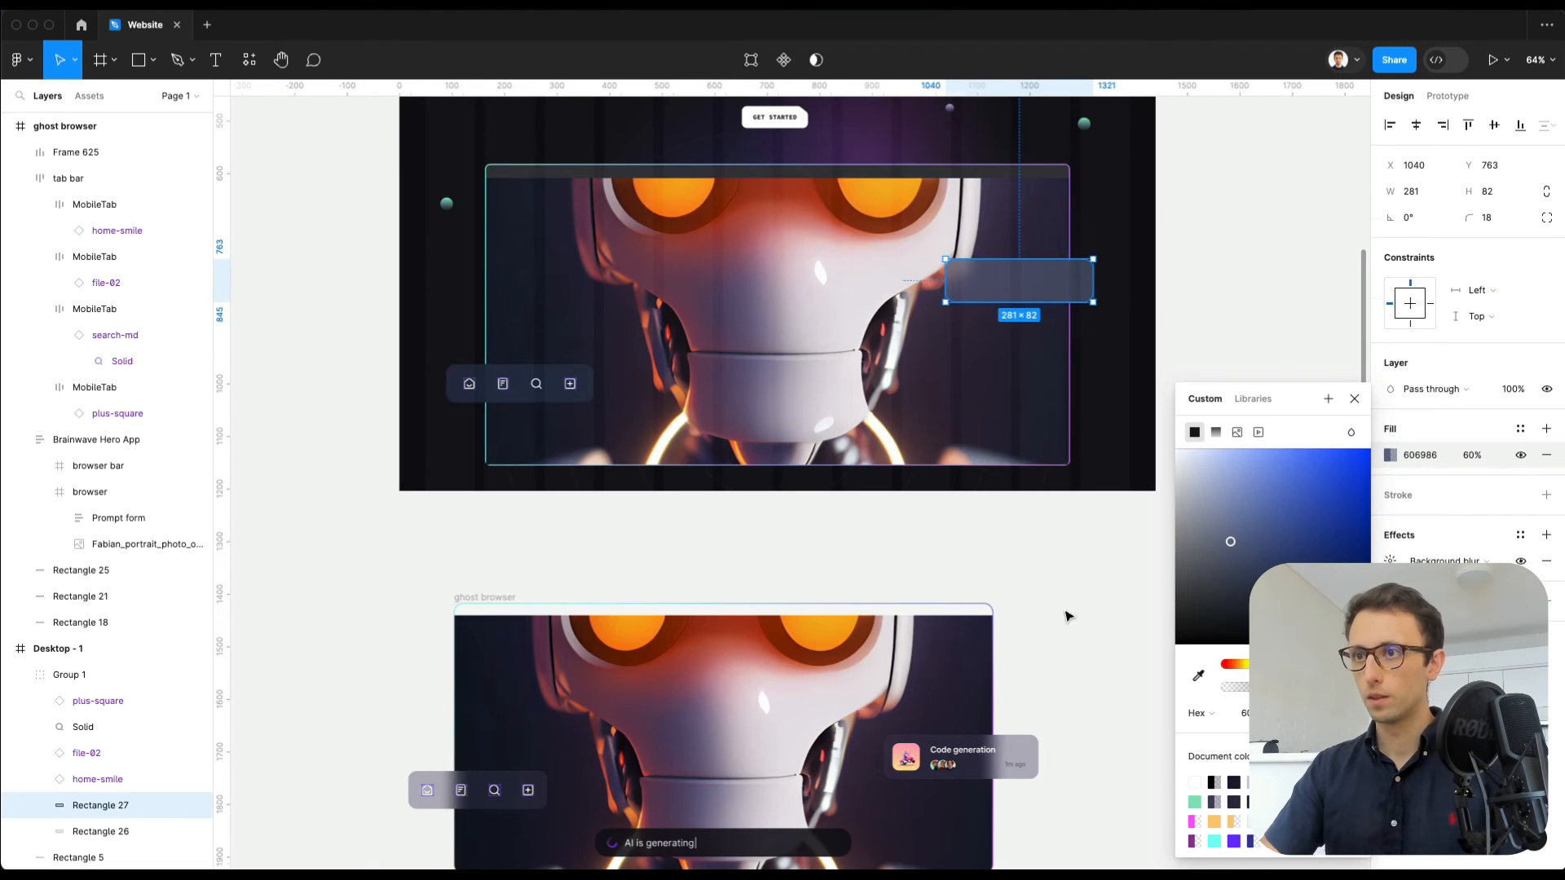
Step: Duplicate the notification card's rectangle and narrow the copy to a width of 79 from the card's left end
left_click(1065, 614)
left_click(1010, 293)
key("super+d")
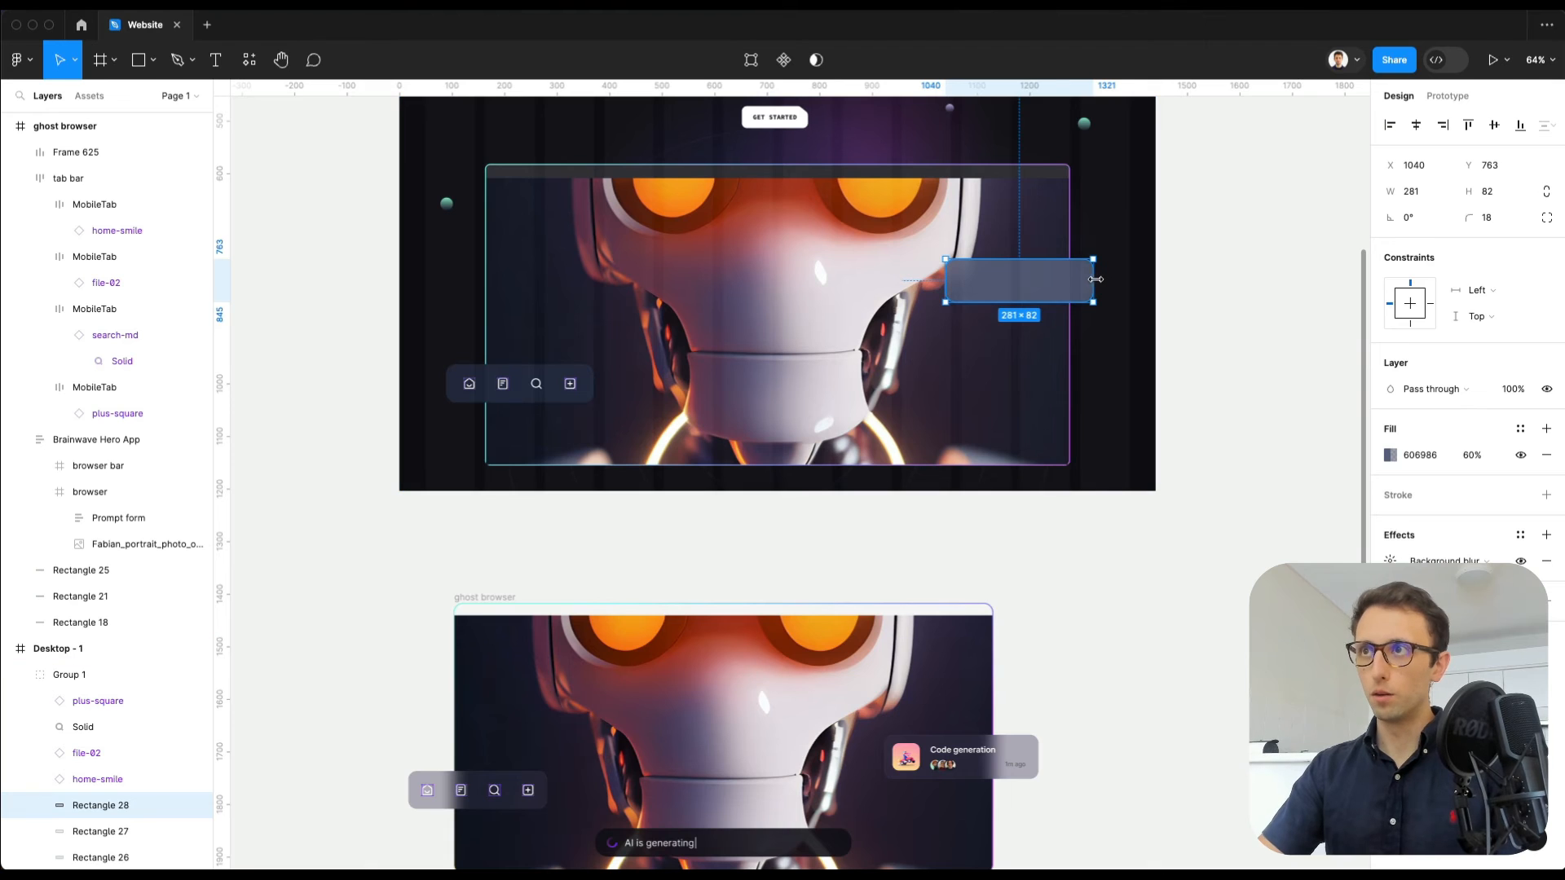
left_click_drag(1093, 281, 987, 280)
scroll(987, 280, "up", 5)
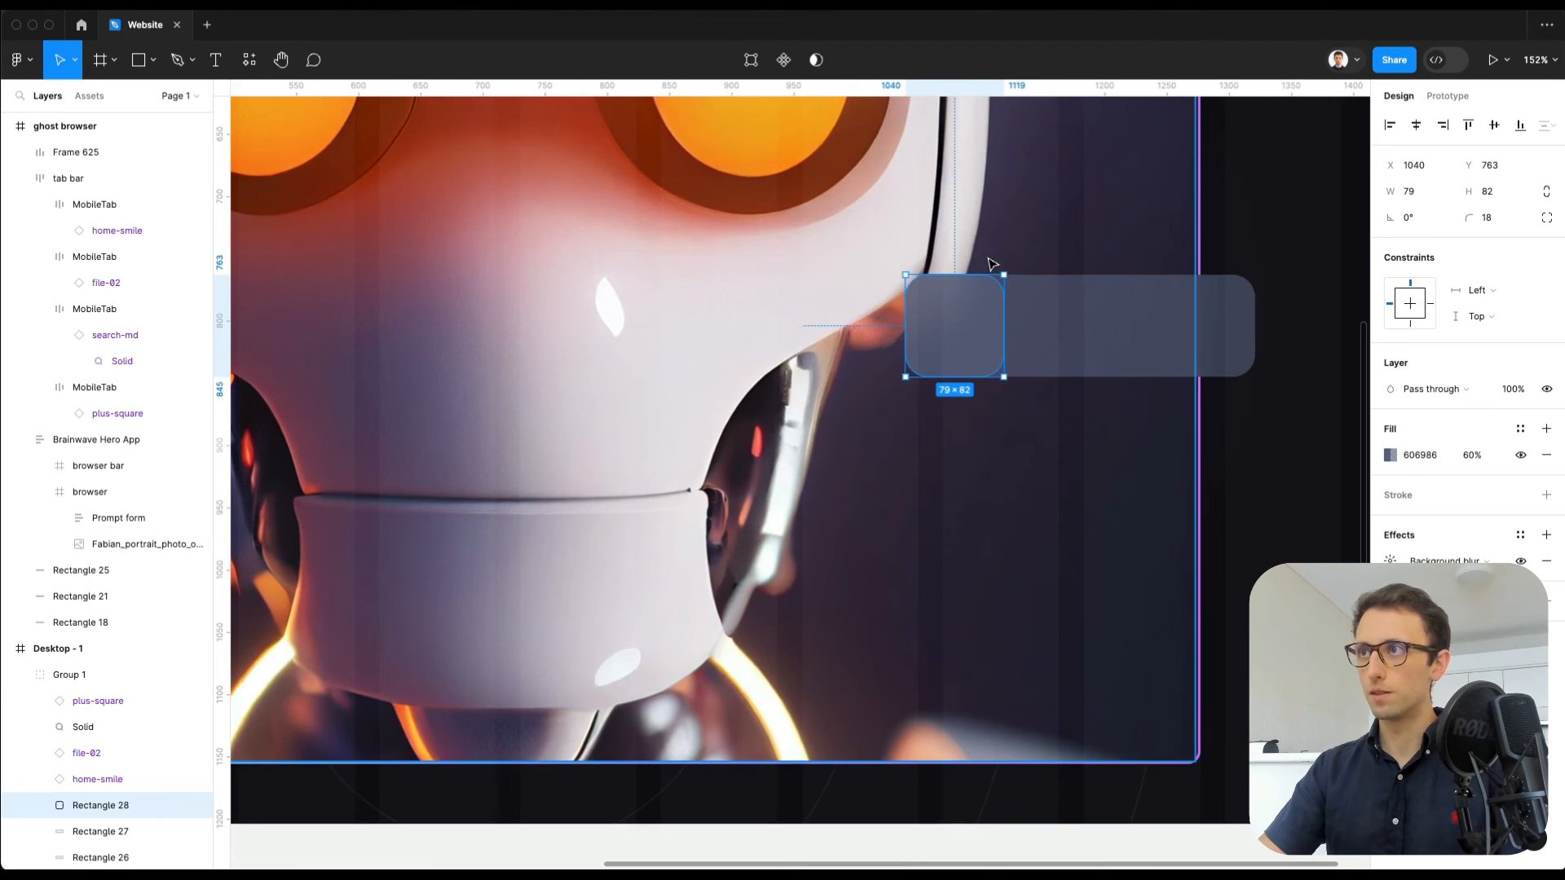
Step: Set the narrow rectangle's height to 72 and nudge it inside the card to X 1045, Y 769
left_click(1488, 190)
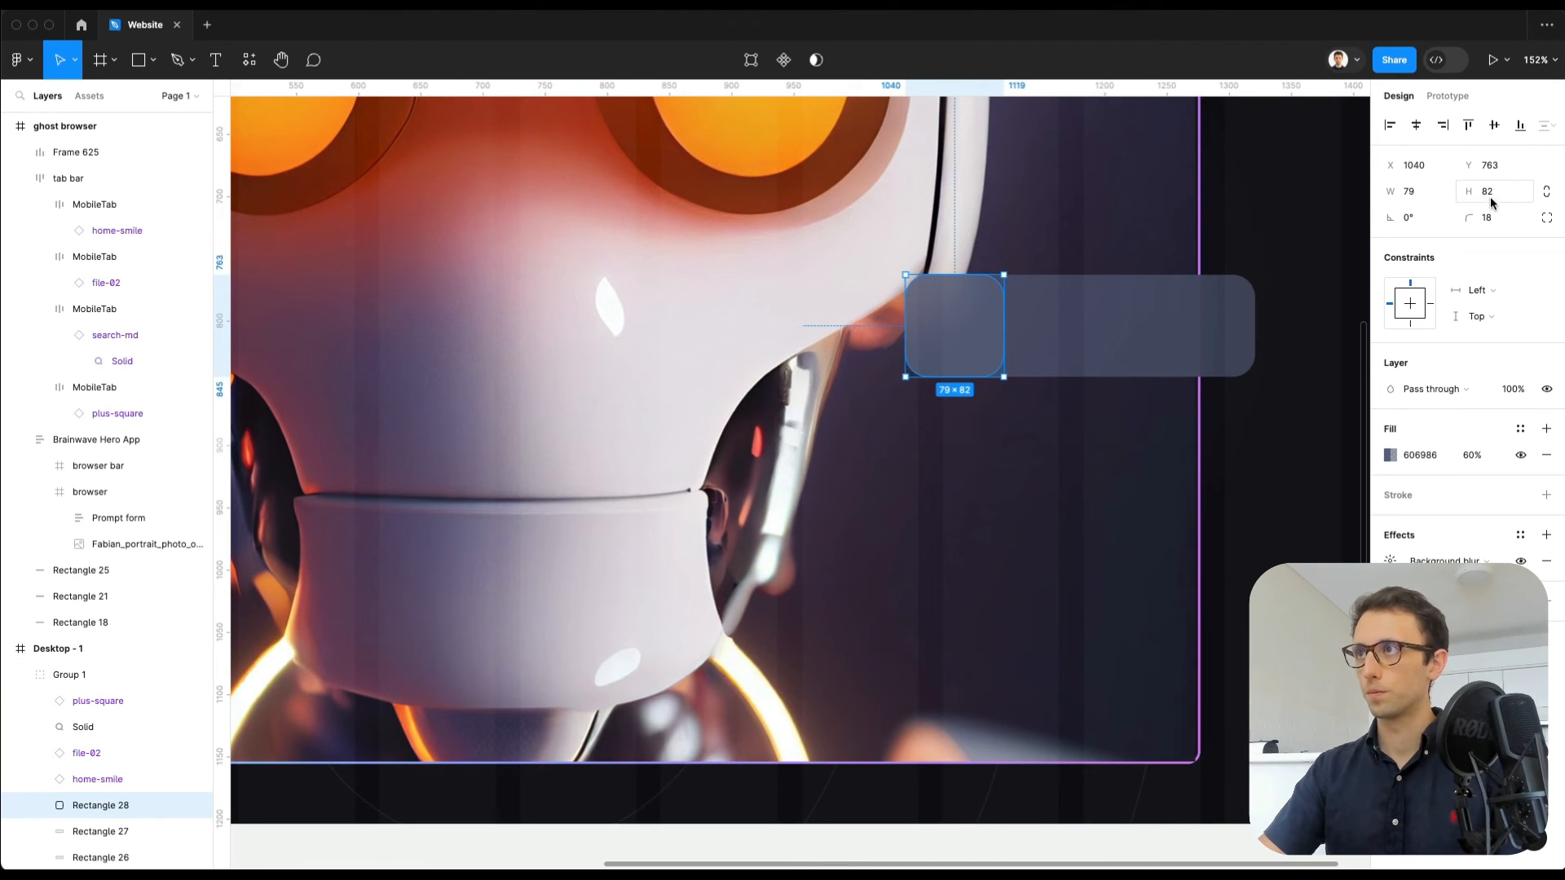
type("72")
key("Return")
key("shift+Down")
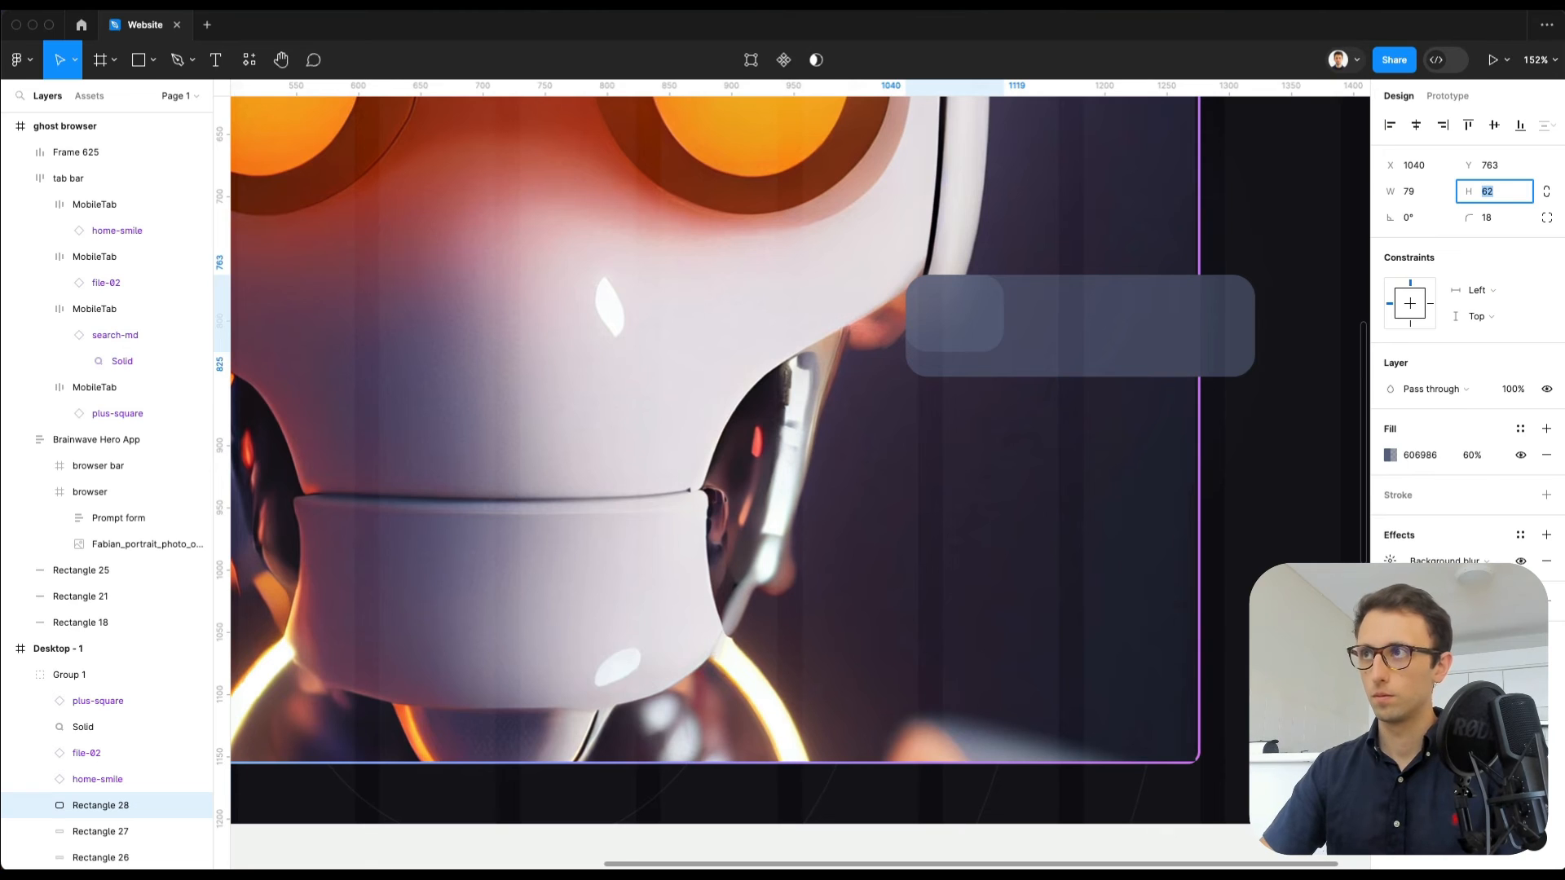
key("shift+Up")
key("Return")
key("shift+Right")
key("shift+Down")
key("Up")
key("Up")
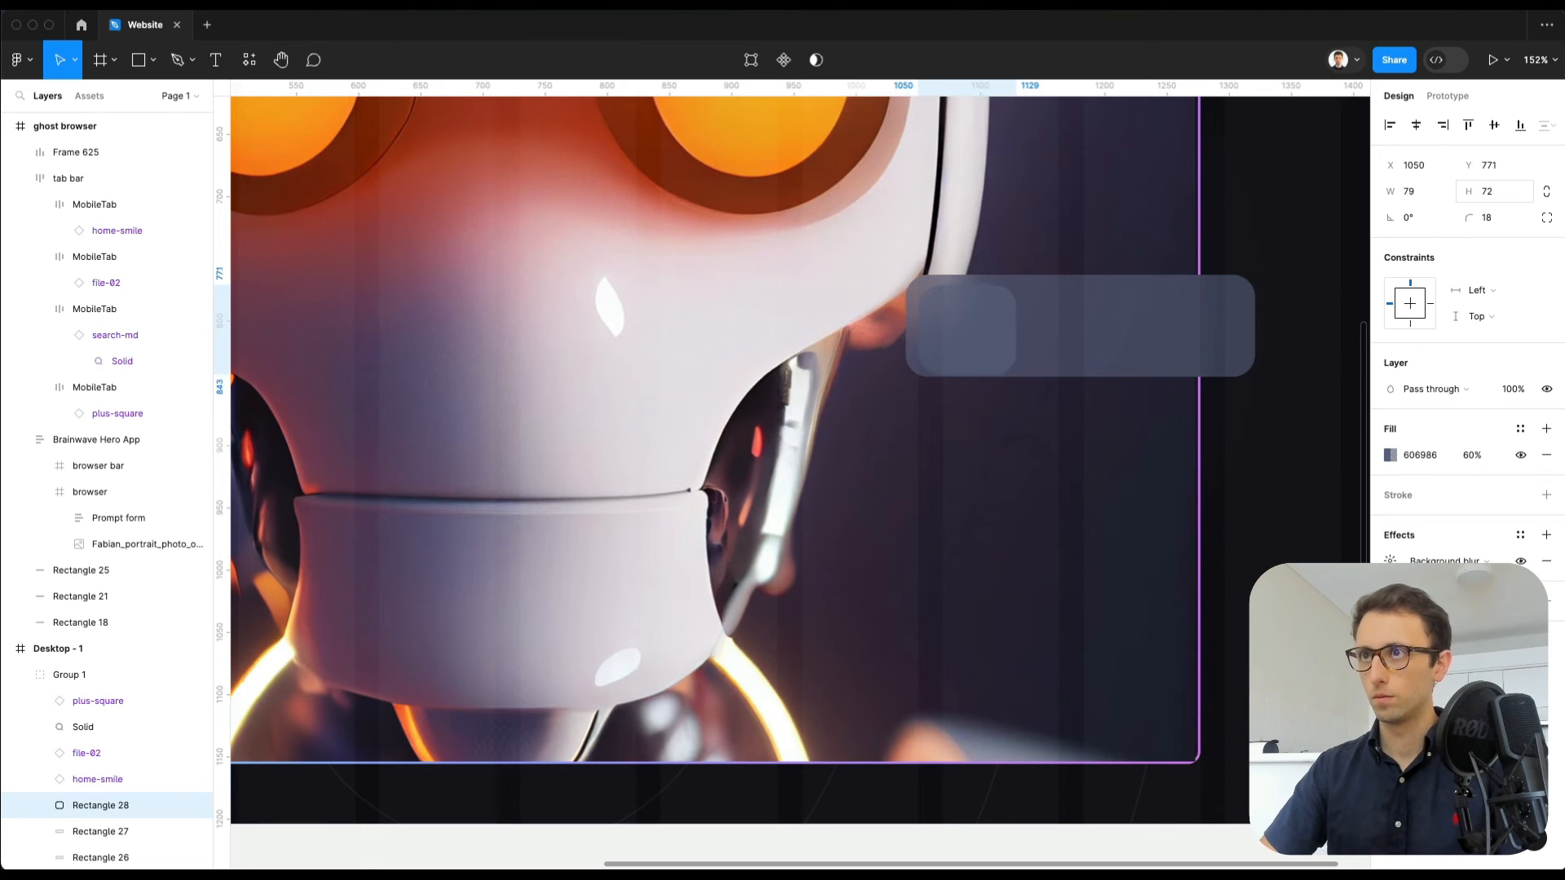
key("Left")
key("Left")
key("Left")
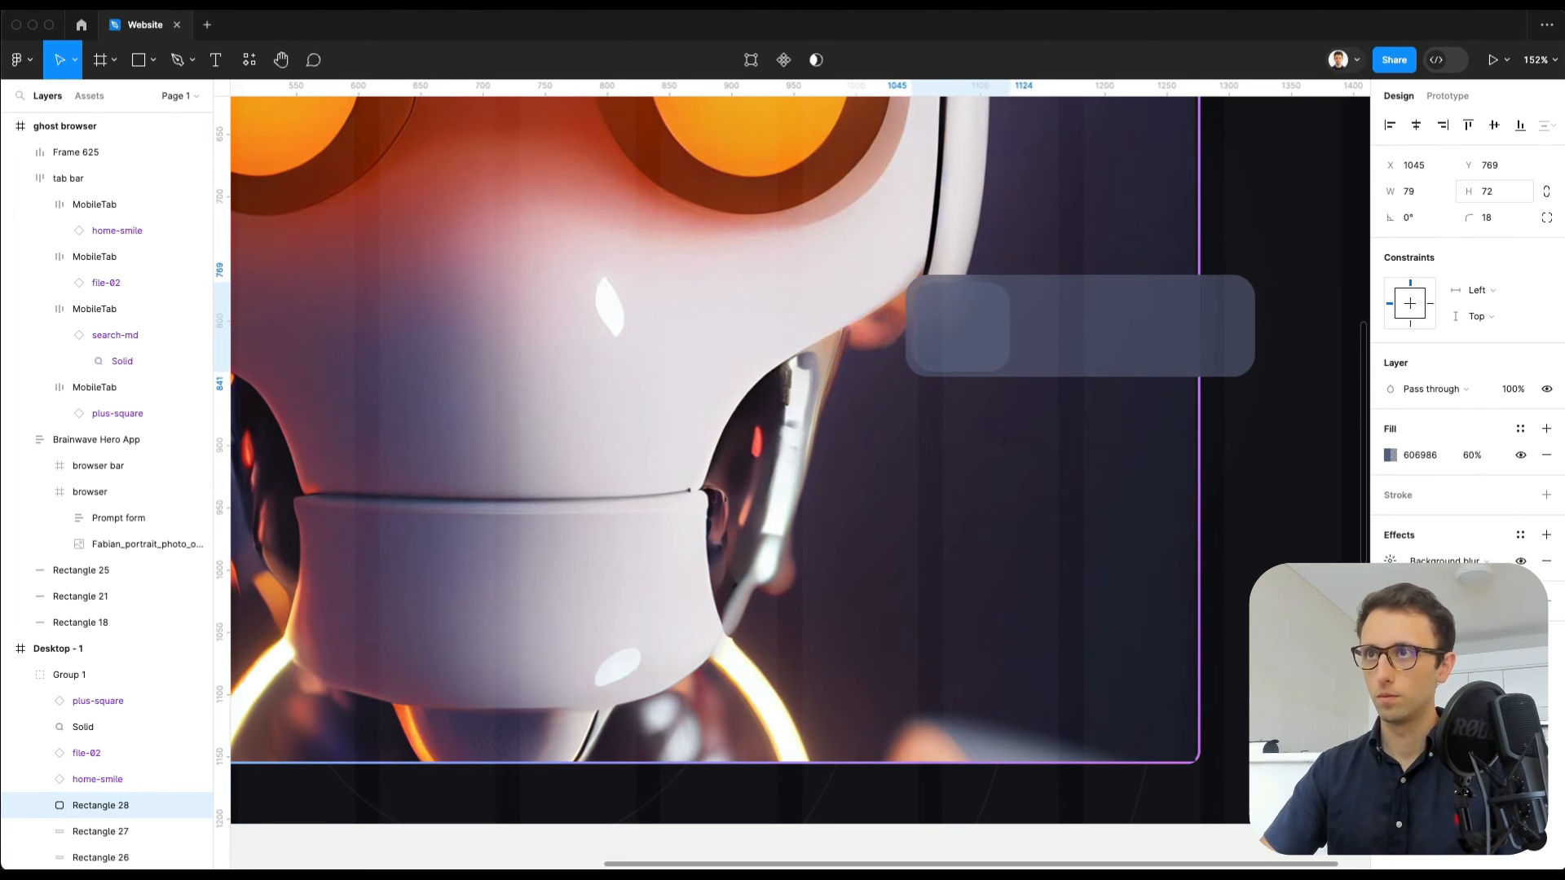
Step: Shrink the inner rectangle to 65 × 60 at X 1051, Y 775, leaving an even margin within the card
scroll(1048, 287, "up", 1)
left_click_drag(1008, 282, 999, 290)
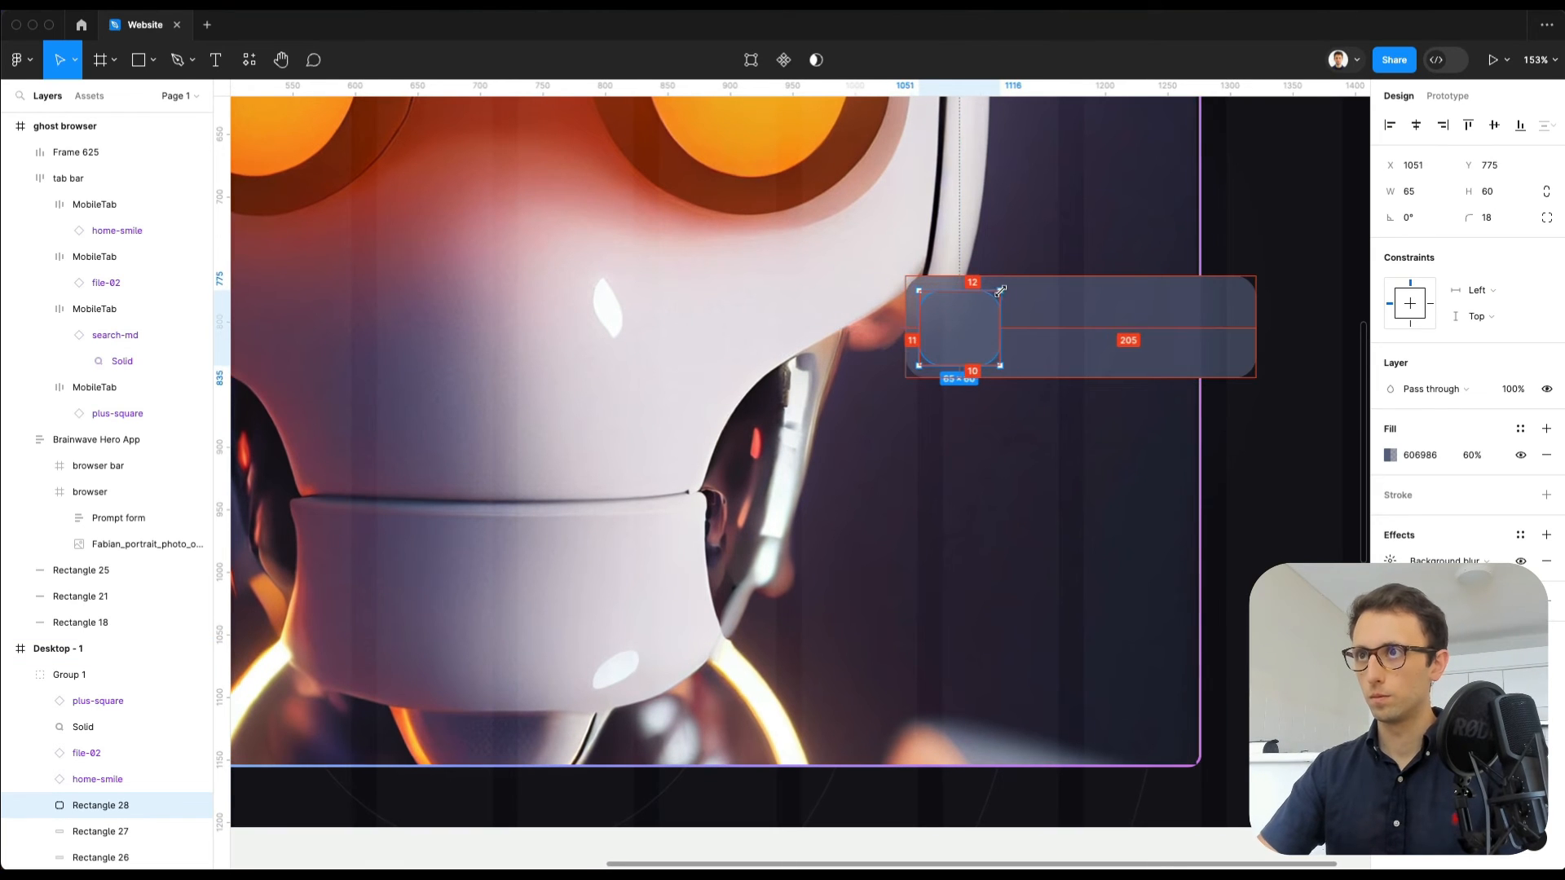
scroll(999, 316, "up", 3)
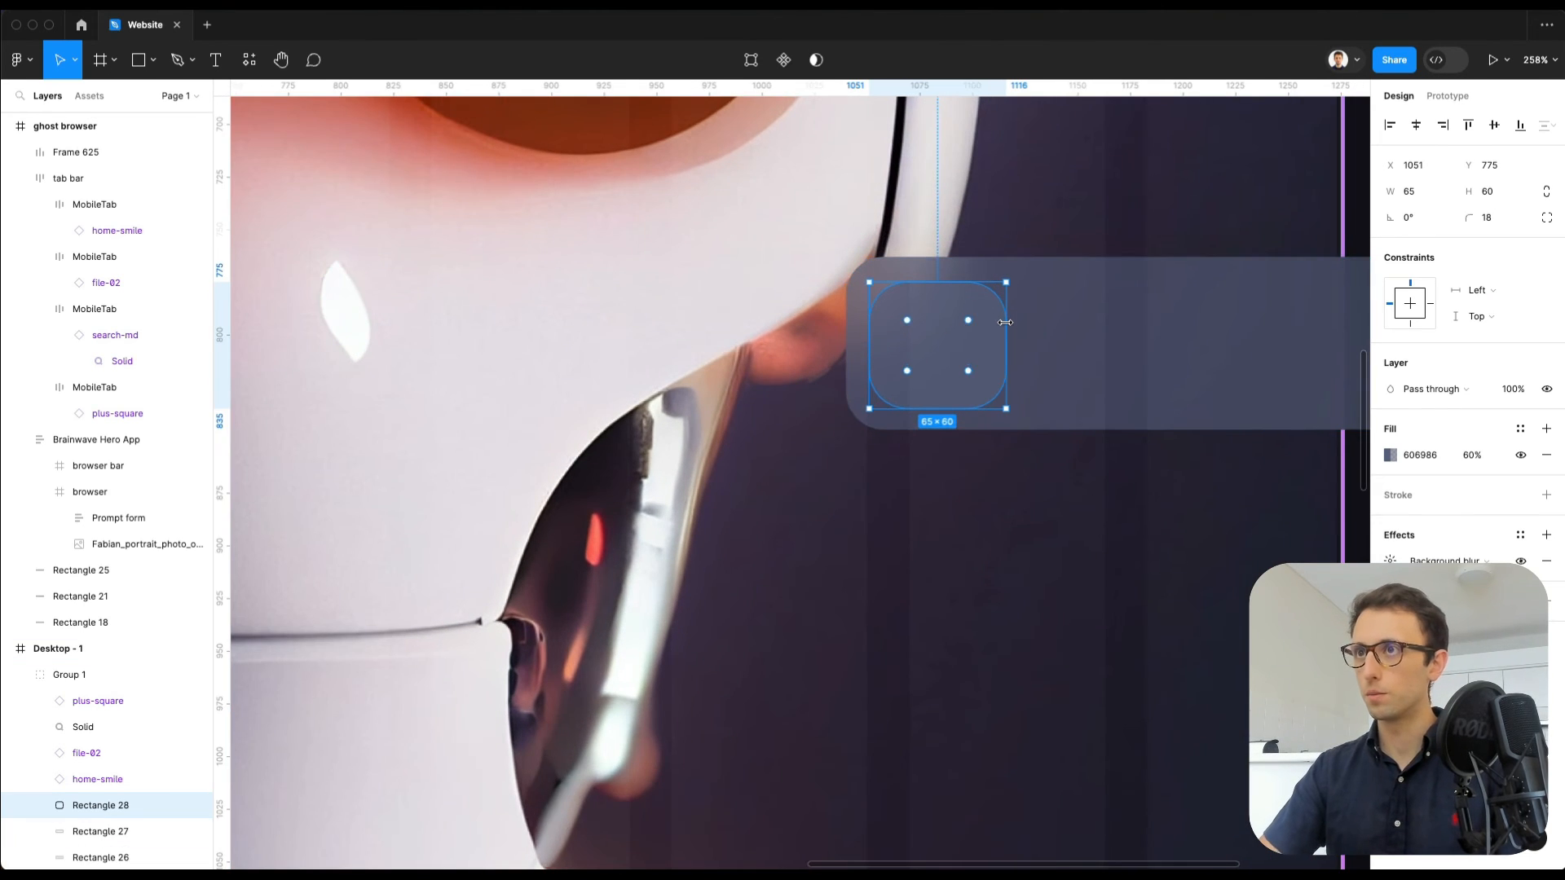
Step: Copy the scooter thumbnail's properties from the ghost browser card and apply them to the inner rectangle
scroll(1005, 322, "down", 5)
scroll(902, 791, "down", 5)
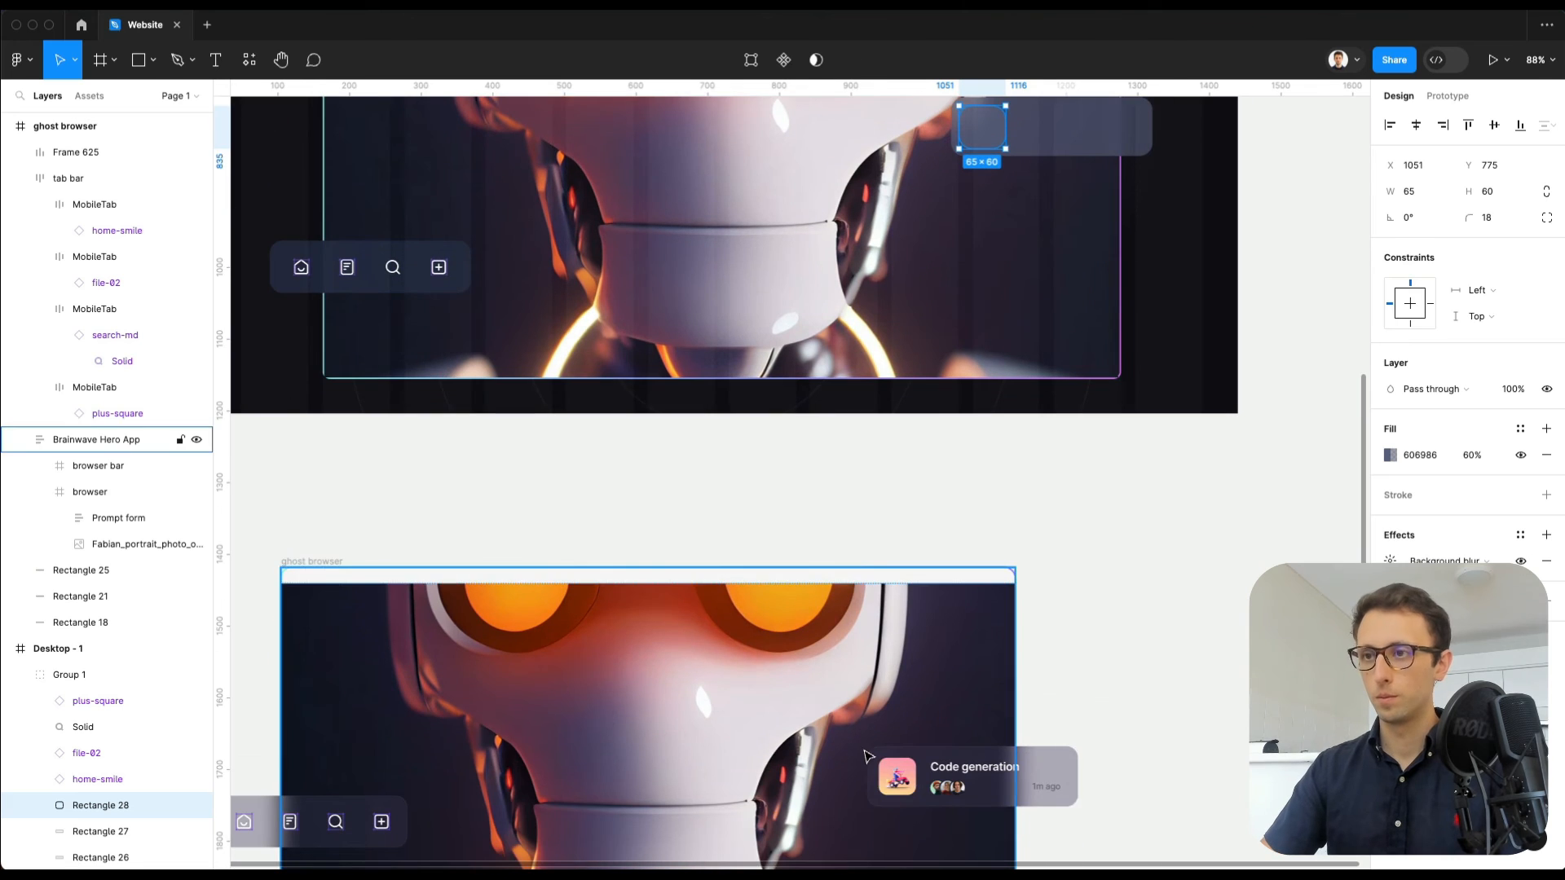
left_click(903, 790)
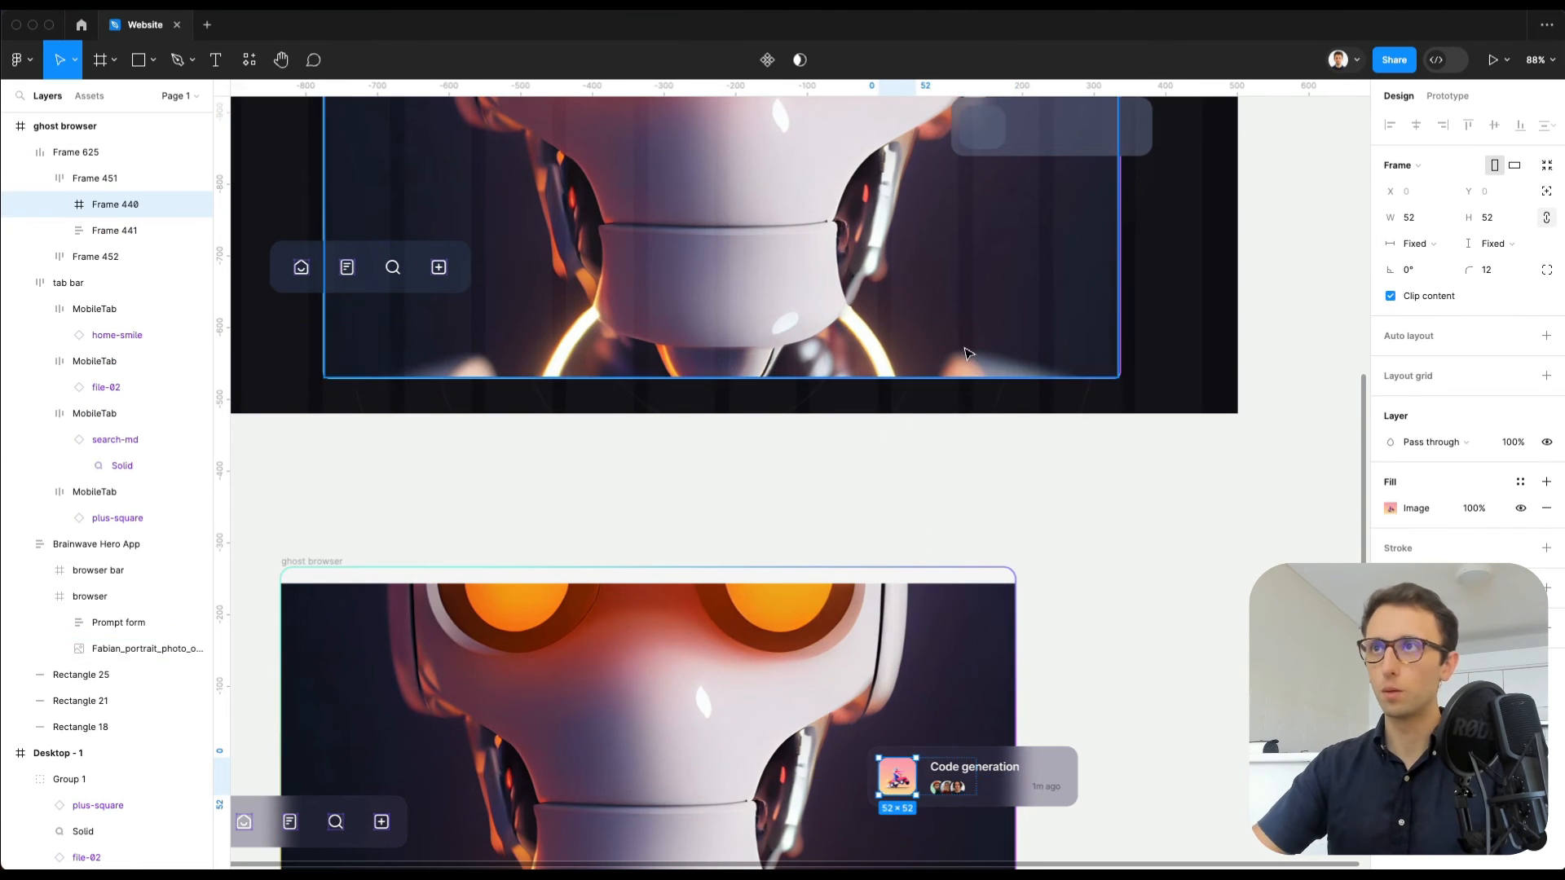
scroll(937, 529, "up", 4)
left_click(986, 292)
key("super+alt+v")
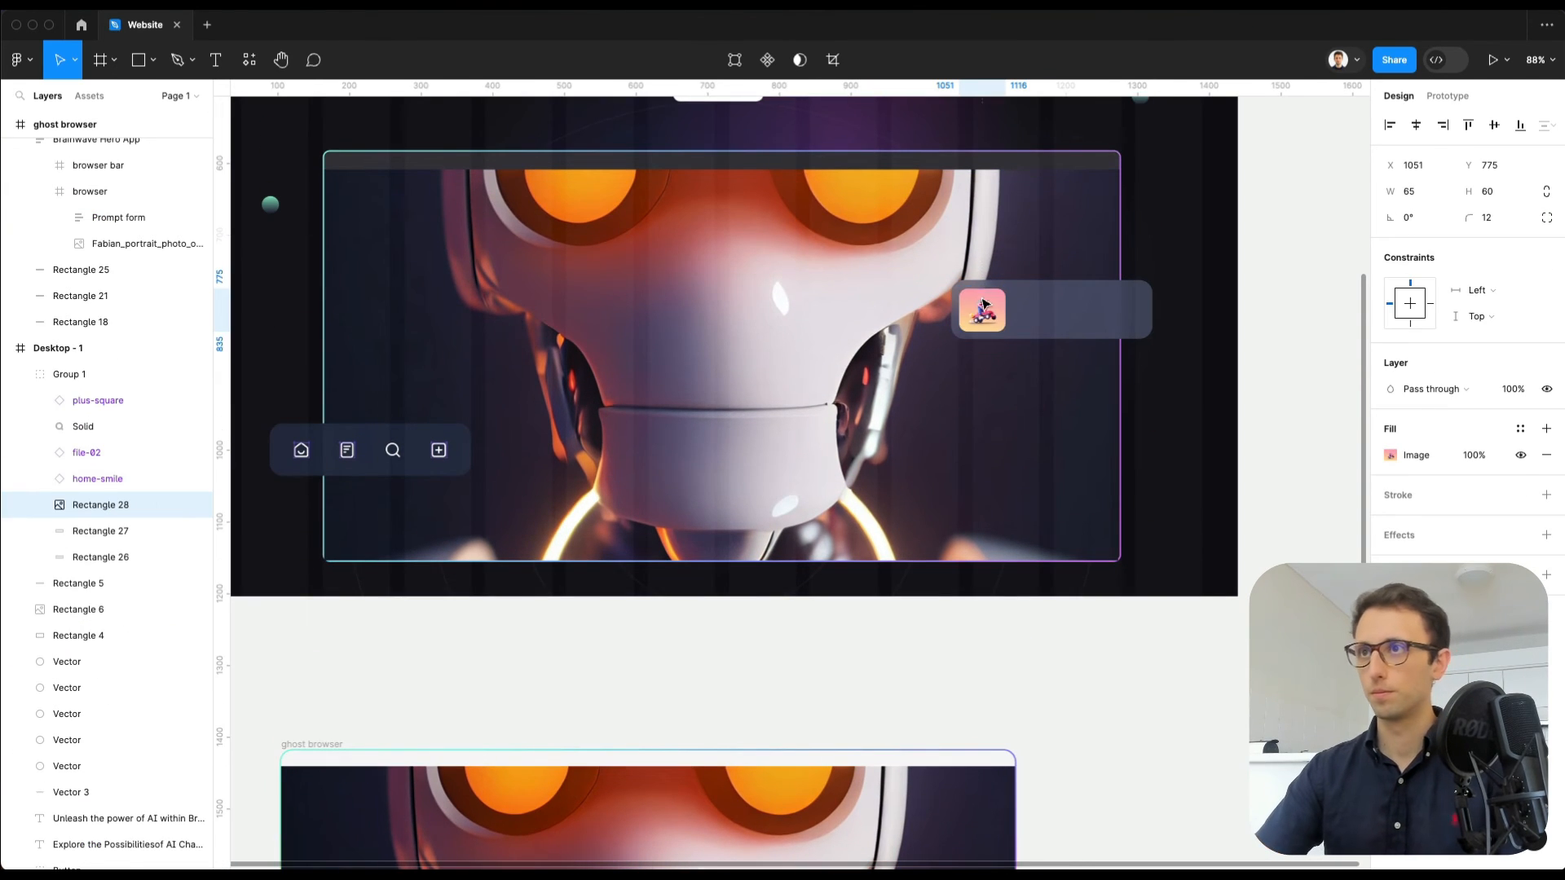
Step: Copy the Code generation title and avatar row from the ghost browser into the new card, beside the thumbnail at X 1129
scroll(1033, 377, "down", 5)
left_click(964, 573, "super")
left_click(946, 586, "shift")
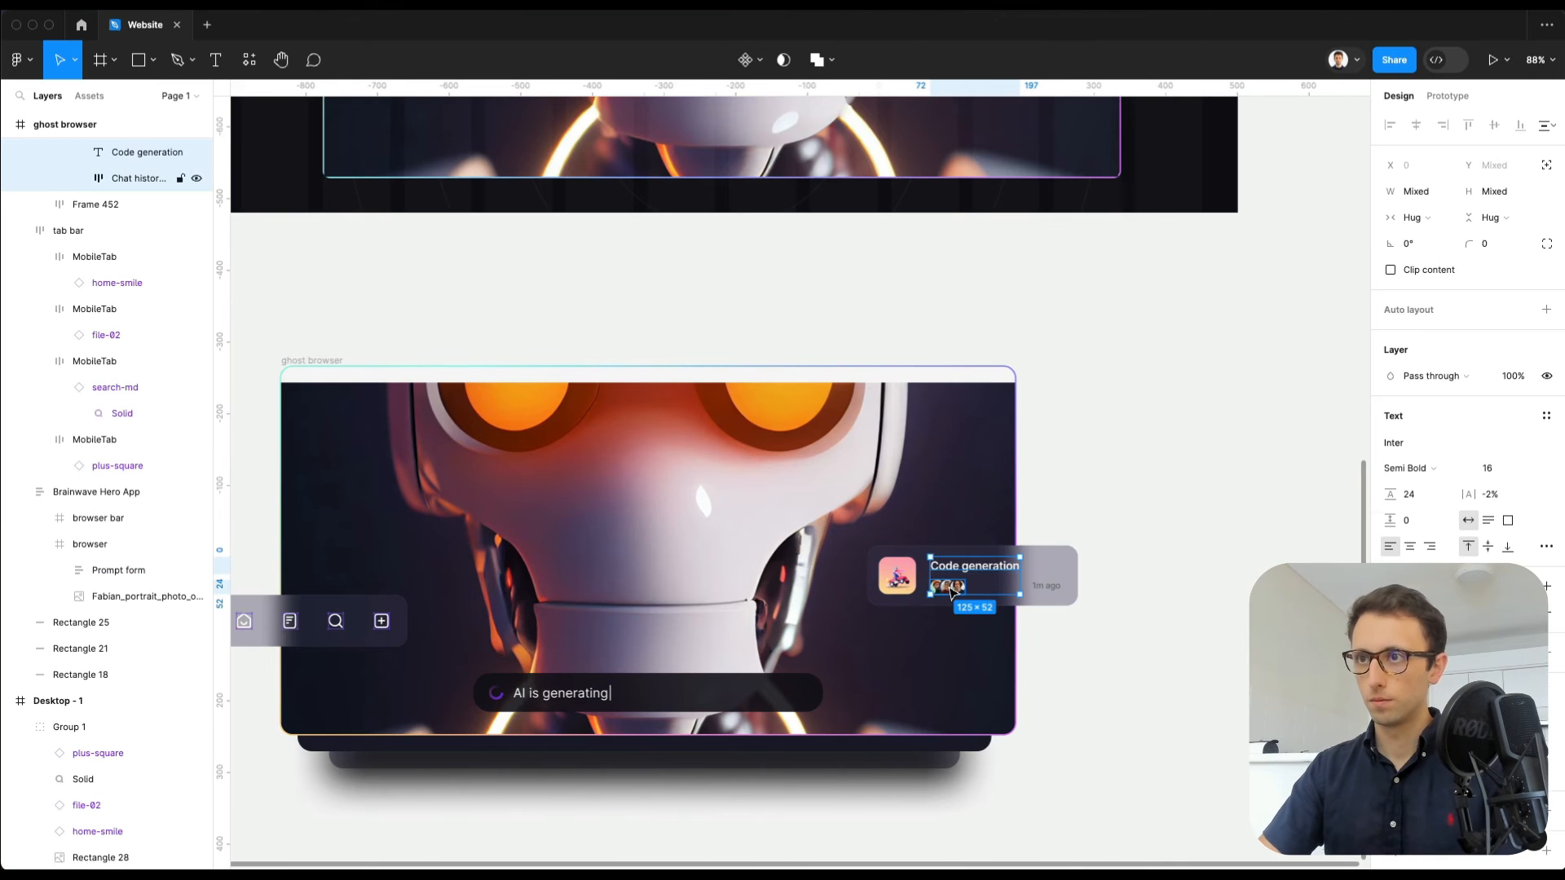
scroll(1002, 536, "up", 1)
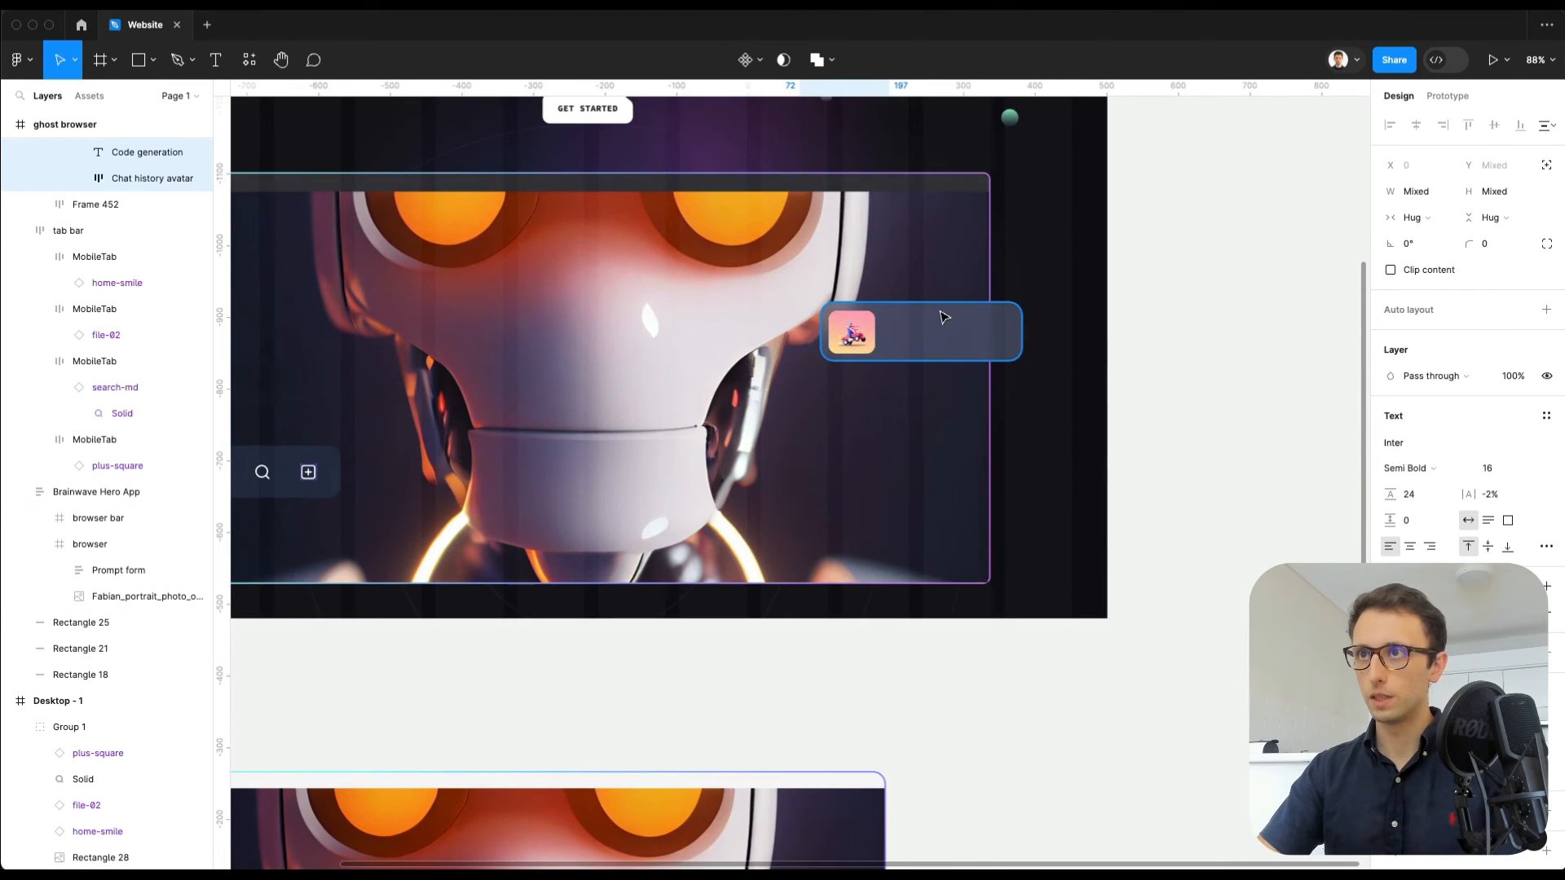
left_click(942, 318, "super")
scroll(941, 318, "up", 5)
key("super+v")
left_click_drag(777, 480, 890, 375)
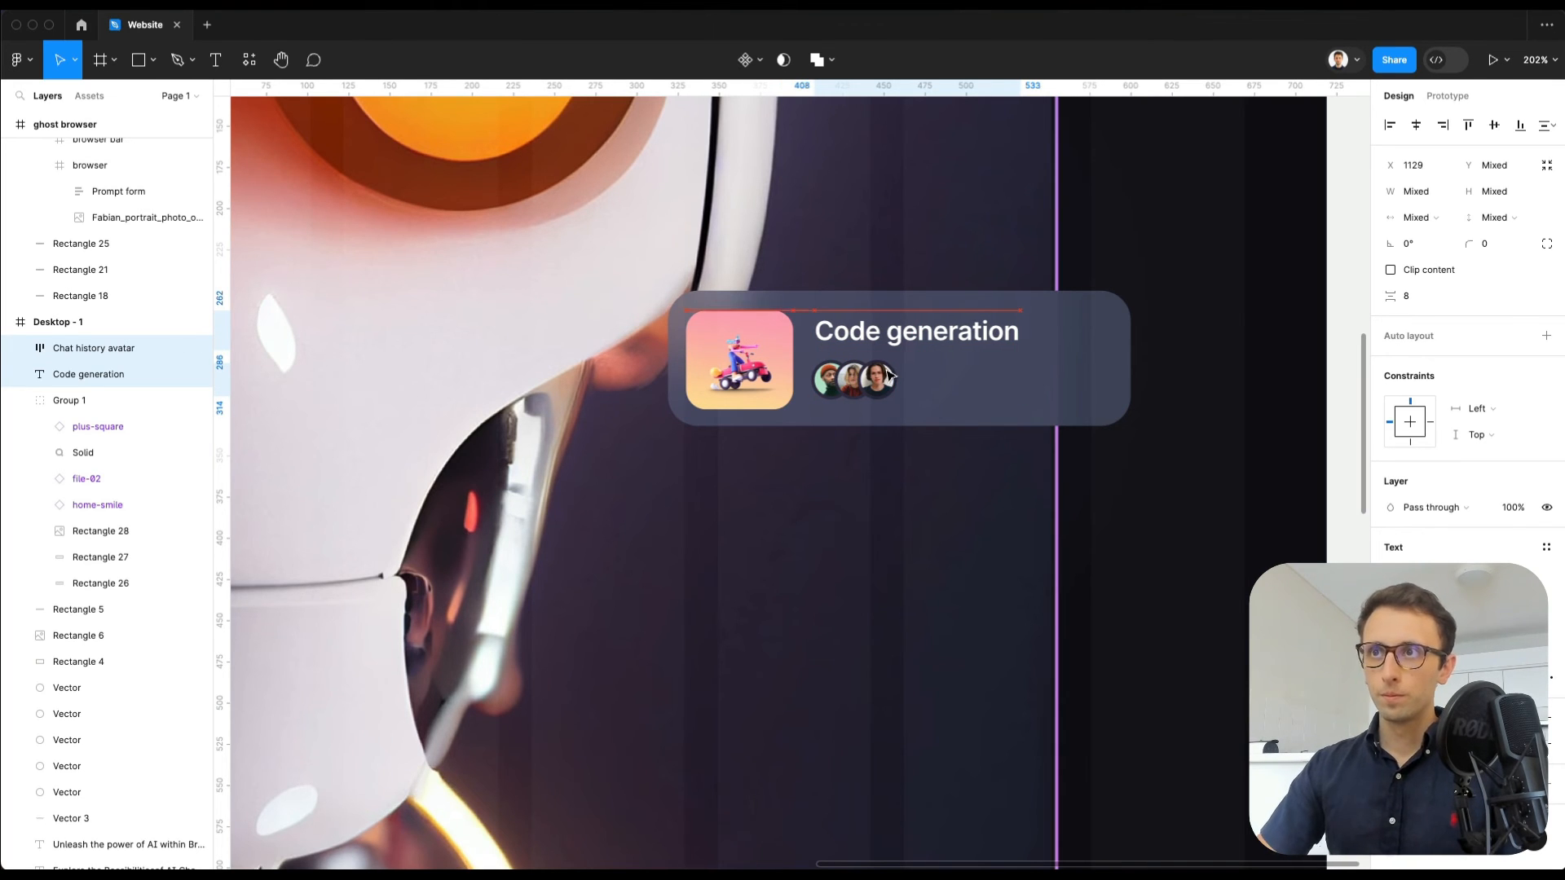
Step: Match the rightmost avatar's stroke to the card by sampling the card's background colour
left_click(889, 380)
scroll(872, 380, "up", 6)
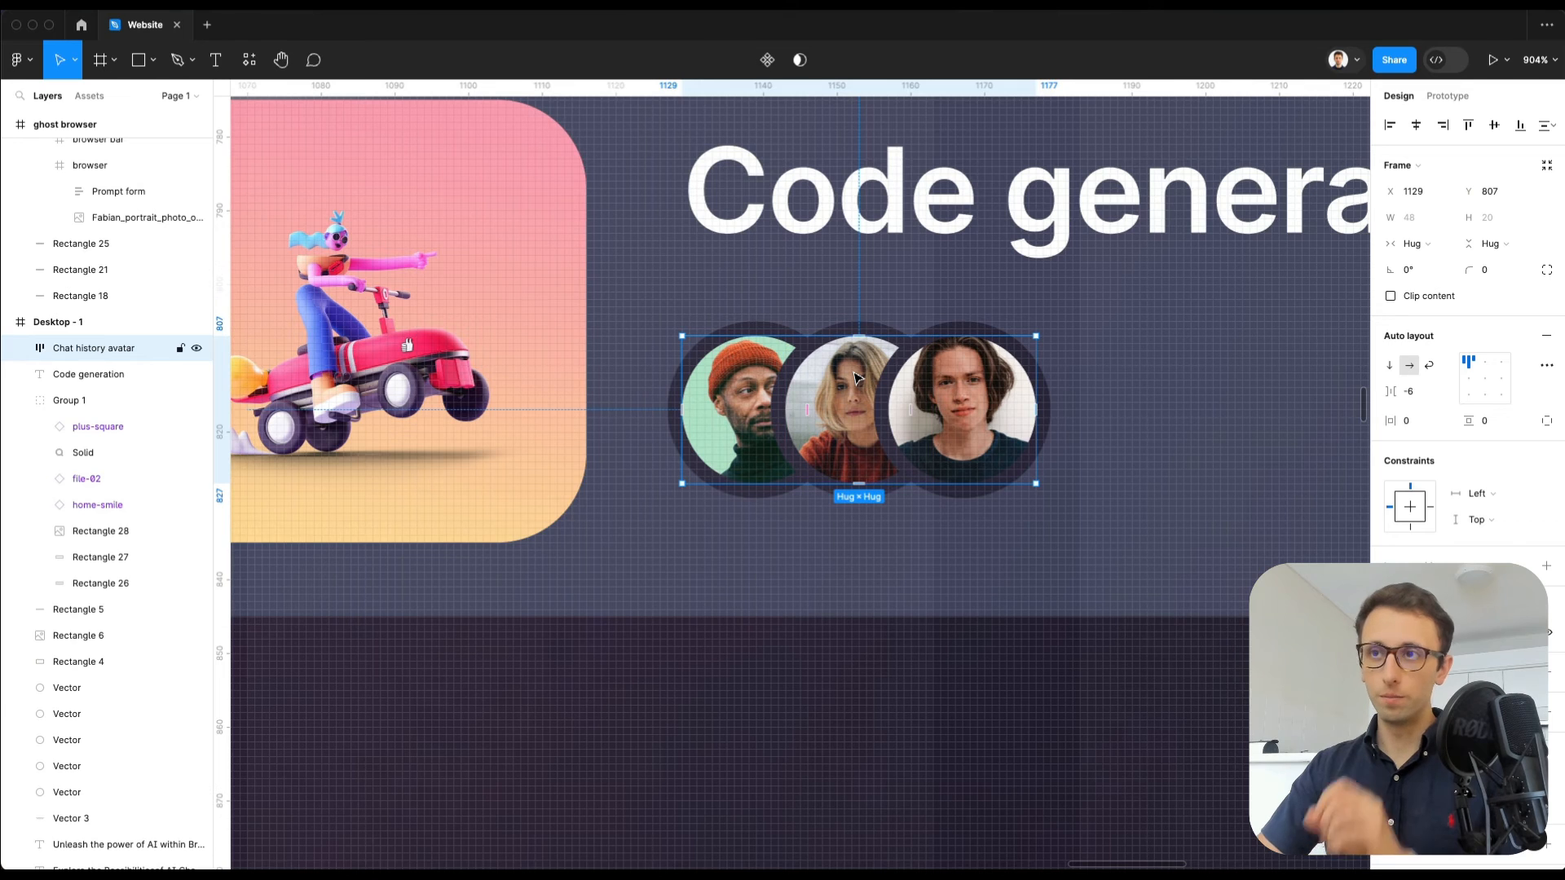
scroll(858, 378, "up", 2)
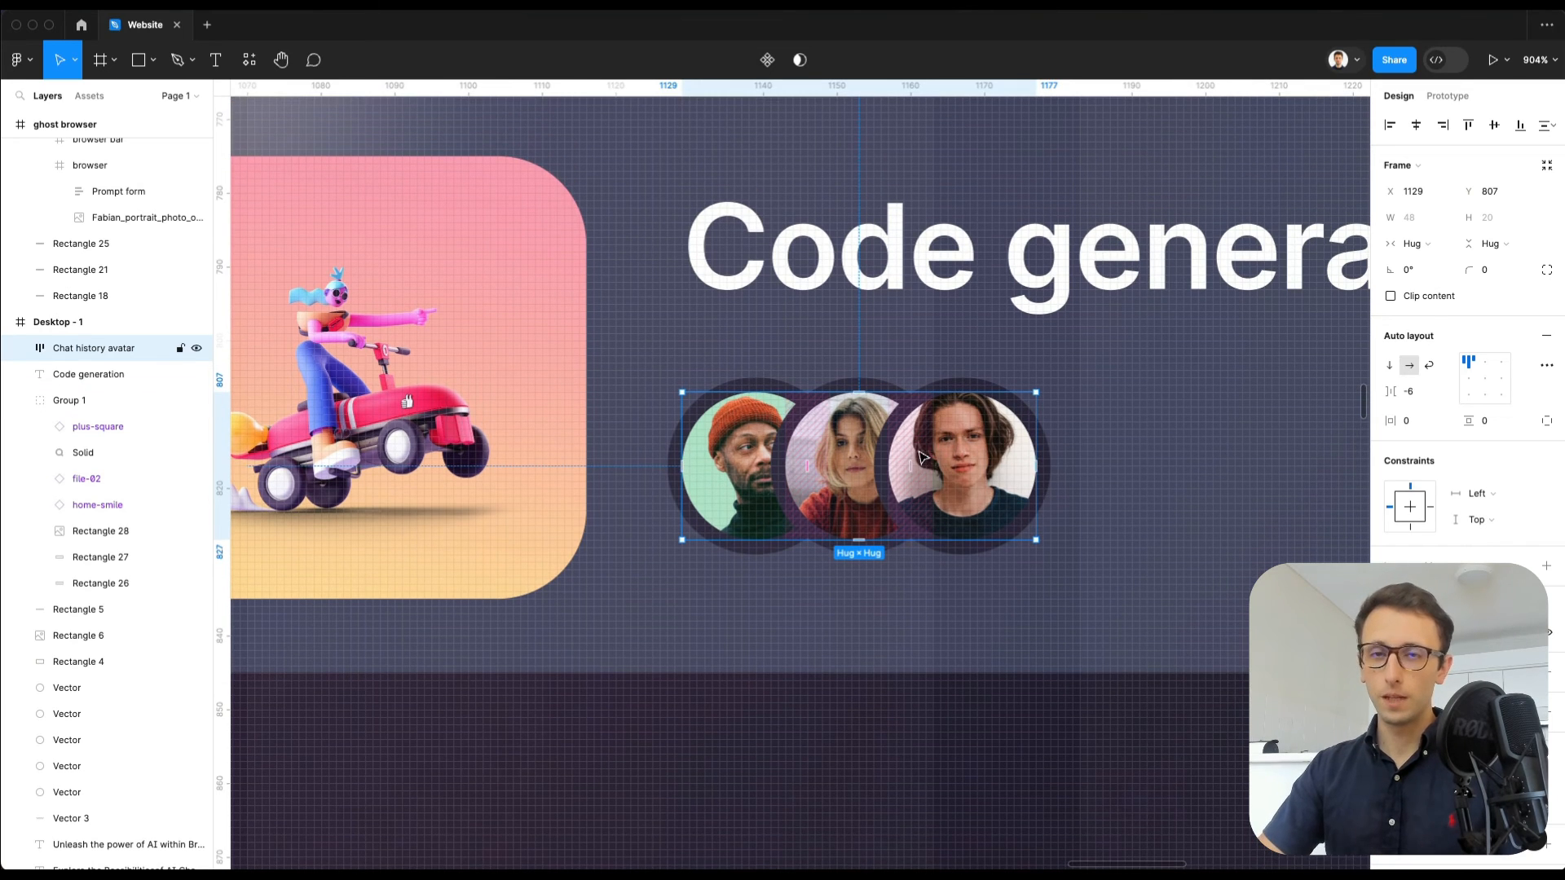
mouse_move(810, 465)
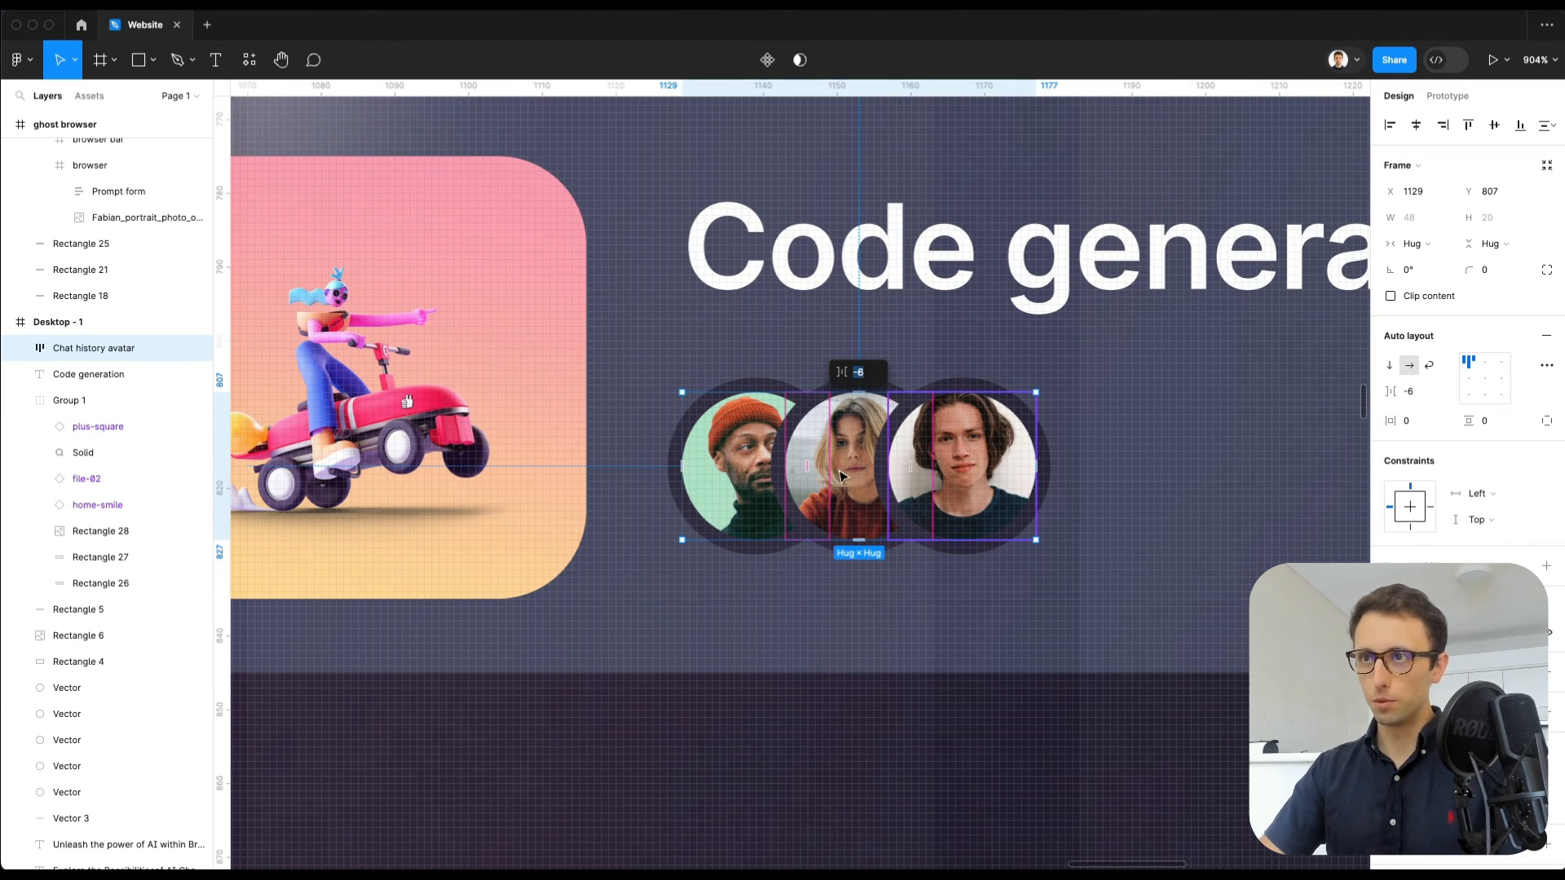
left_click(744, 467, "super")
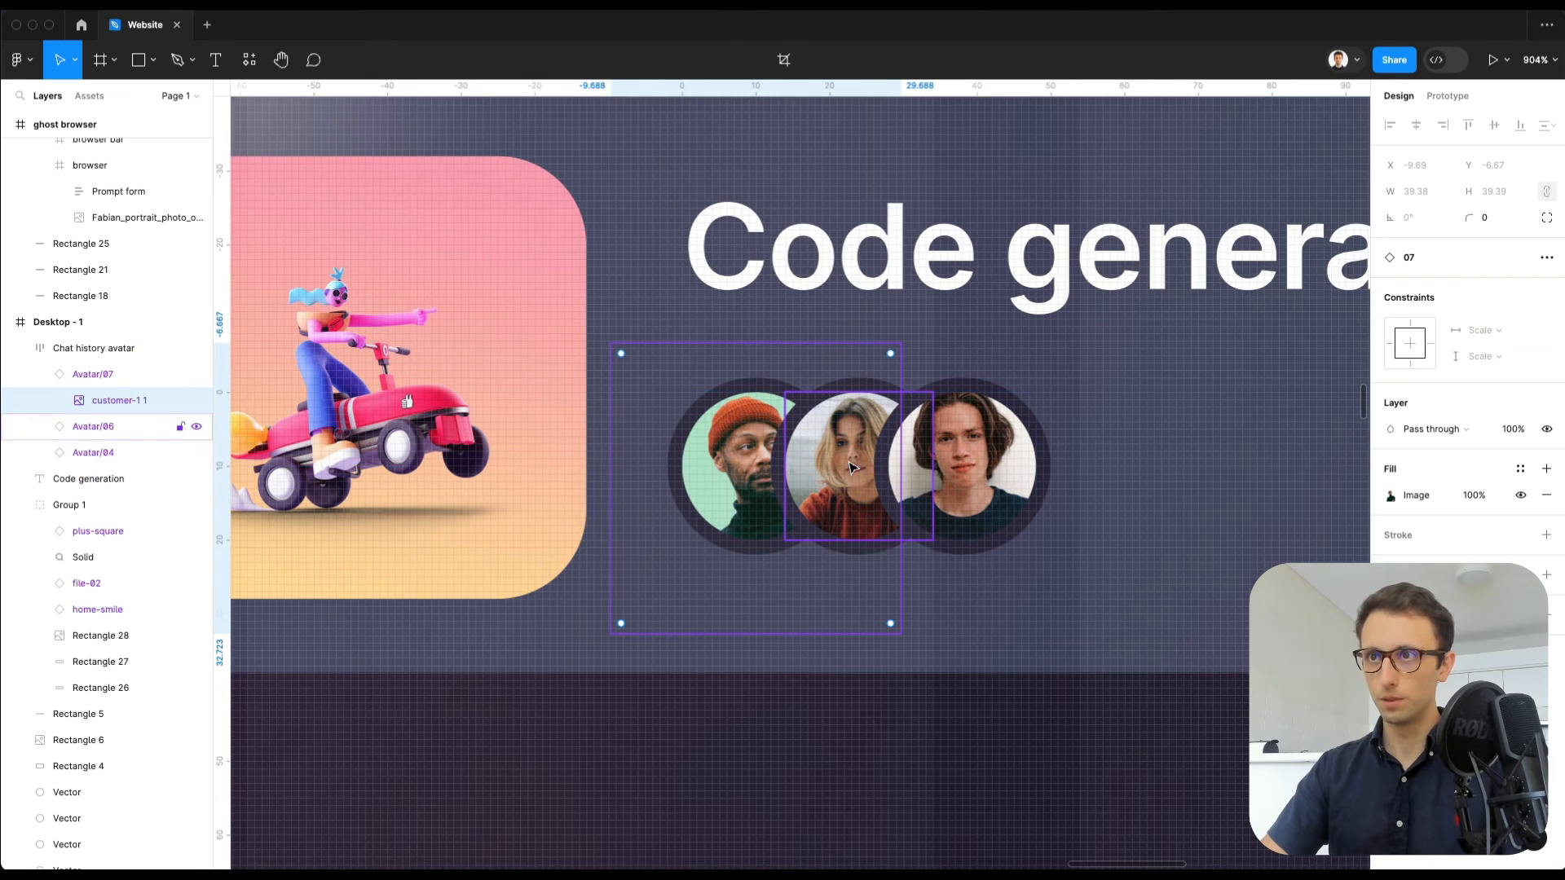
left_click(986, 461)
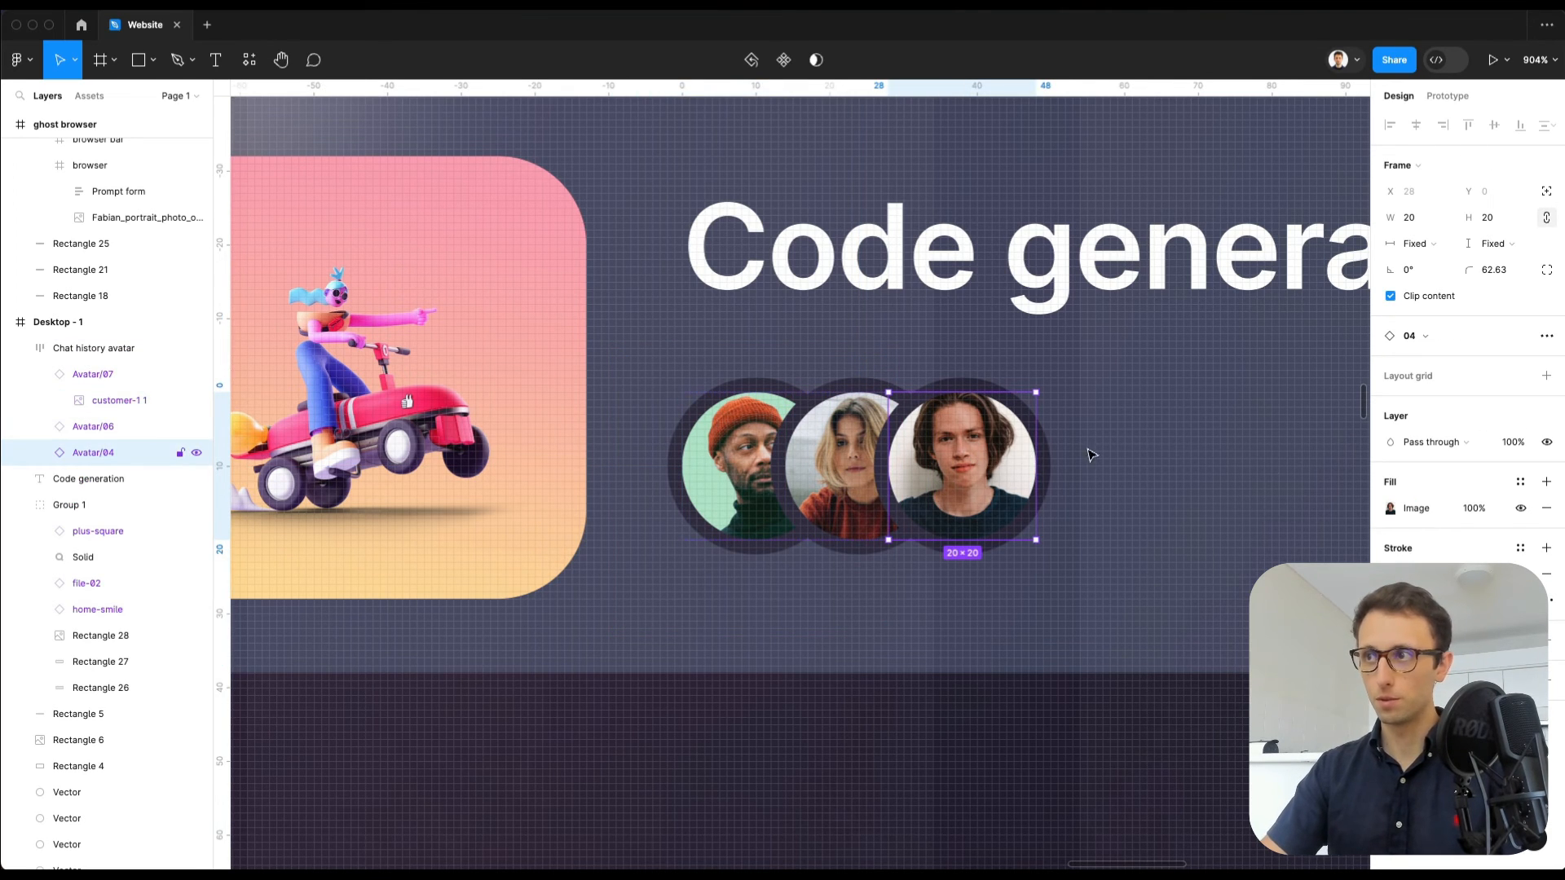
left_click(1390, 573)
key("i")
left_click(1064, 378)
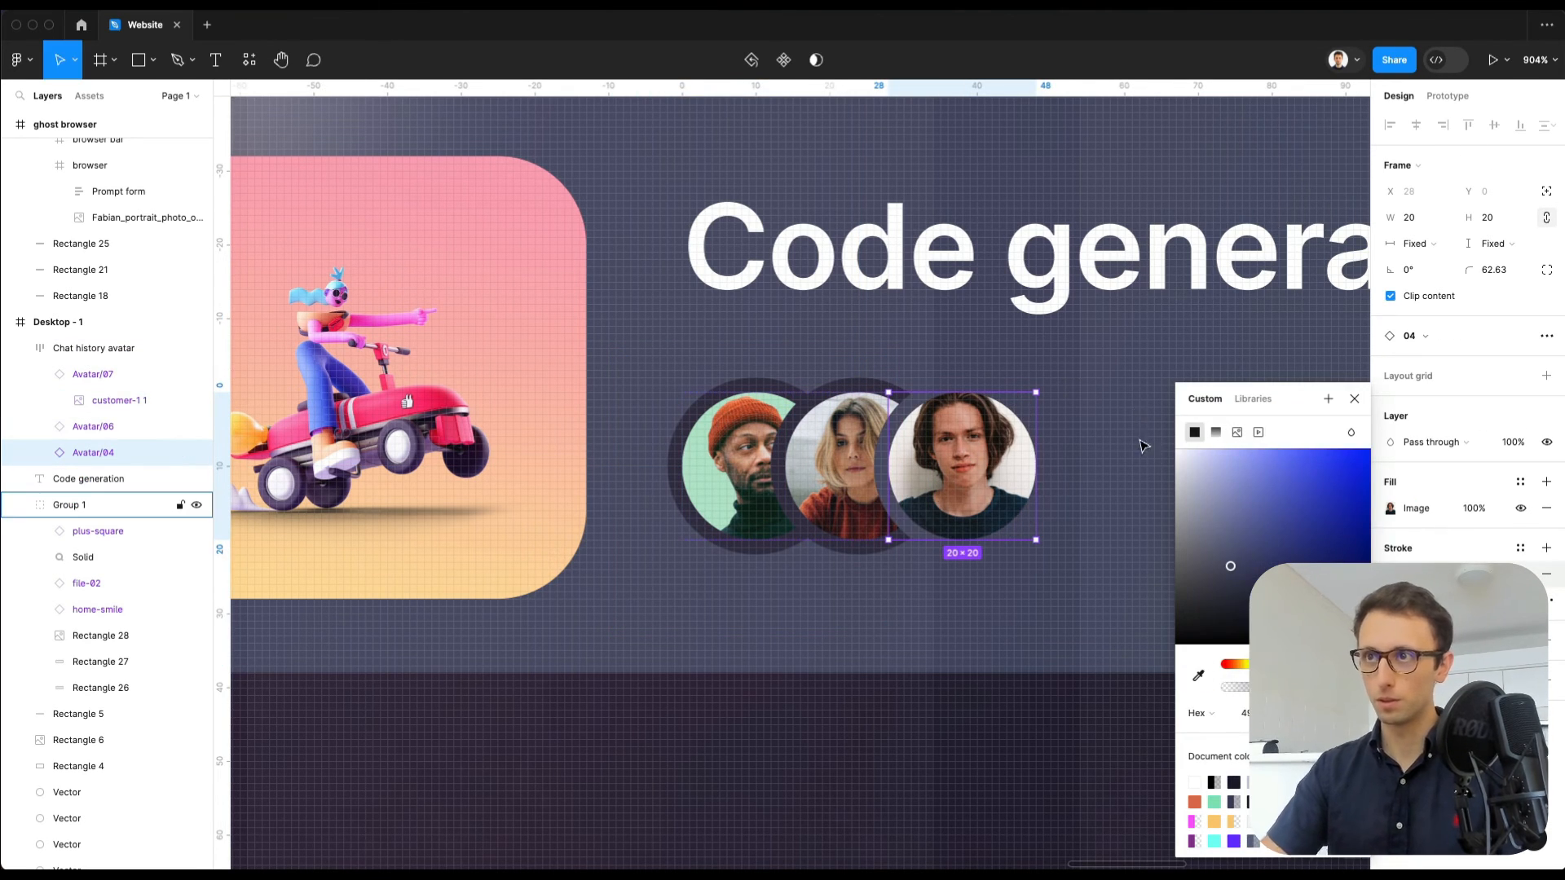
Step: Recolour the middle avatar's stroke with the sampled card background colour
left_click(93, 426)
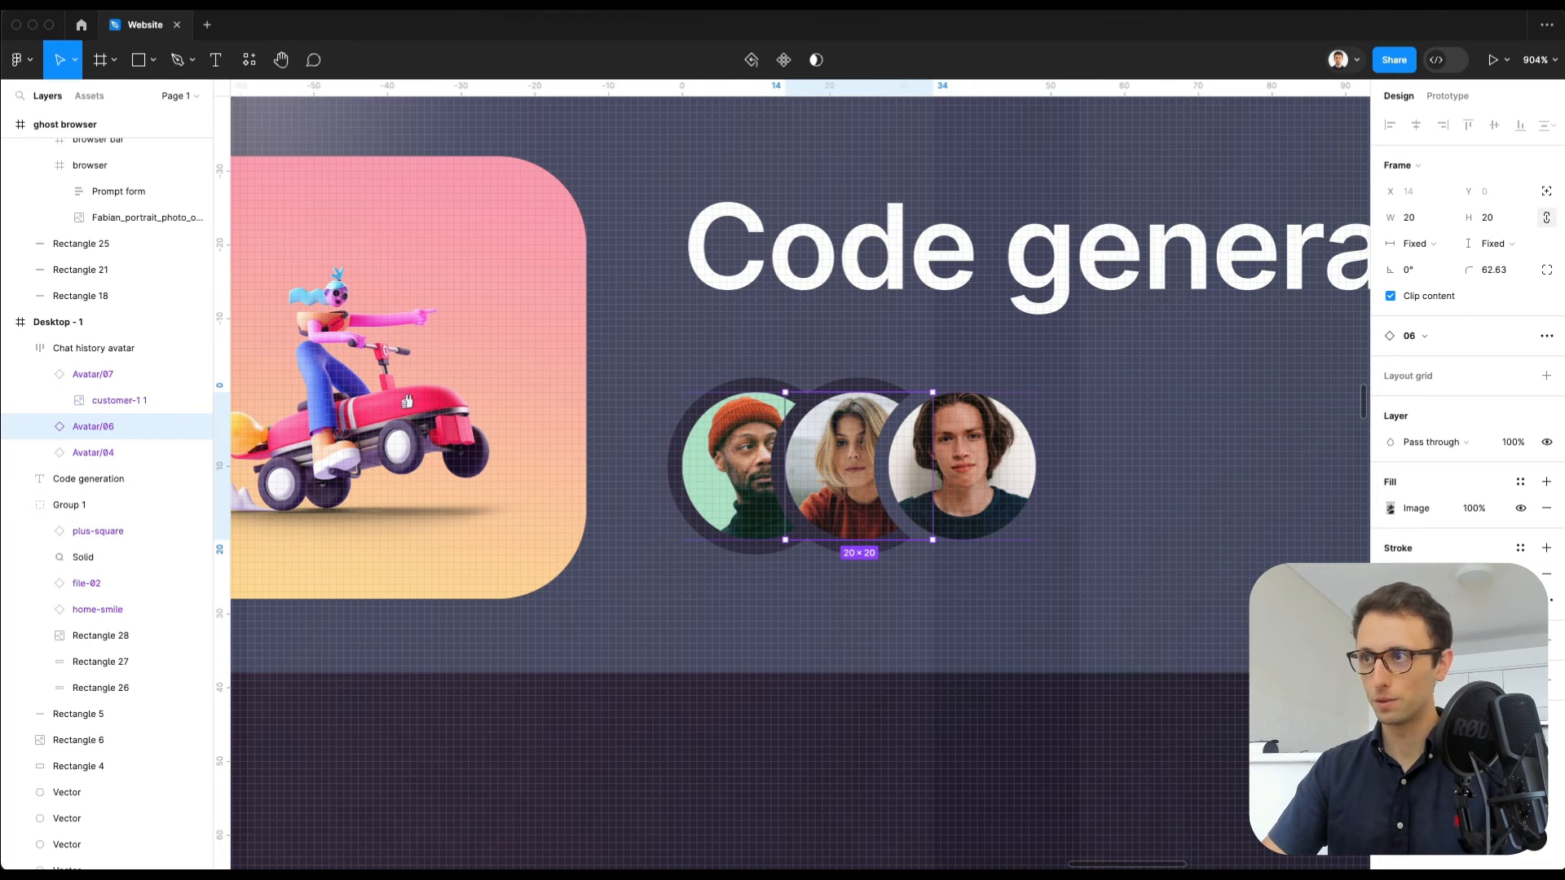
left_click(1390, 574)
key("i")
left_click(1034, 345)
Step: Recolour the leftmost avatar's stroke with the sampled card background colour and deselect it
left_click(742, 407, "super")
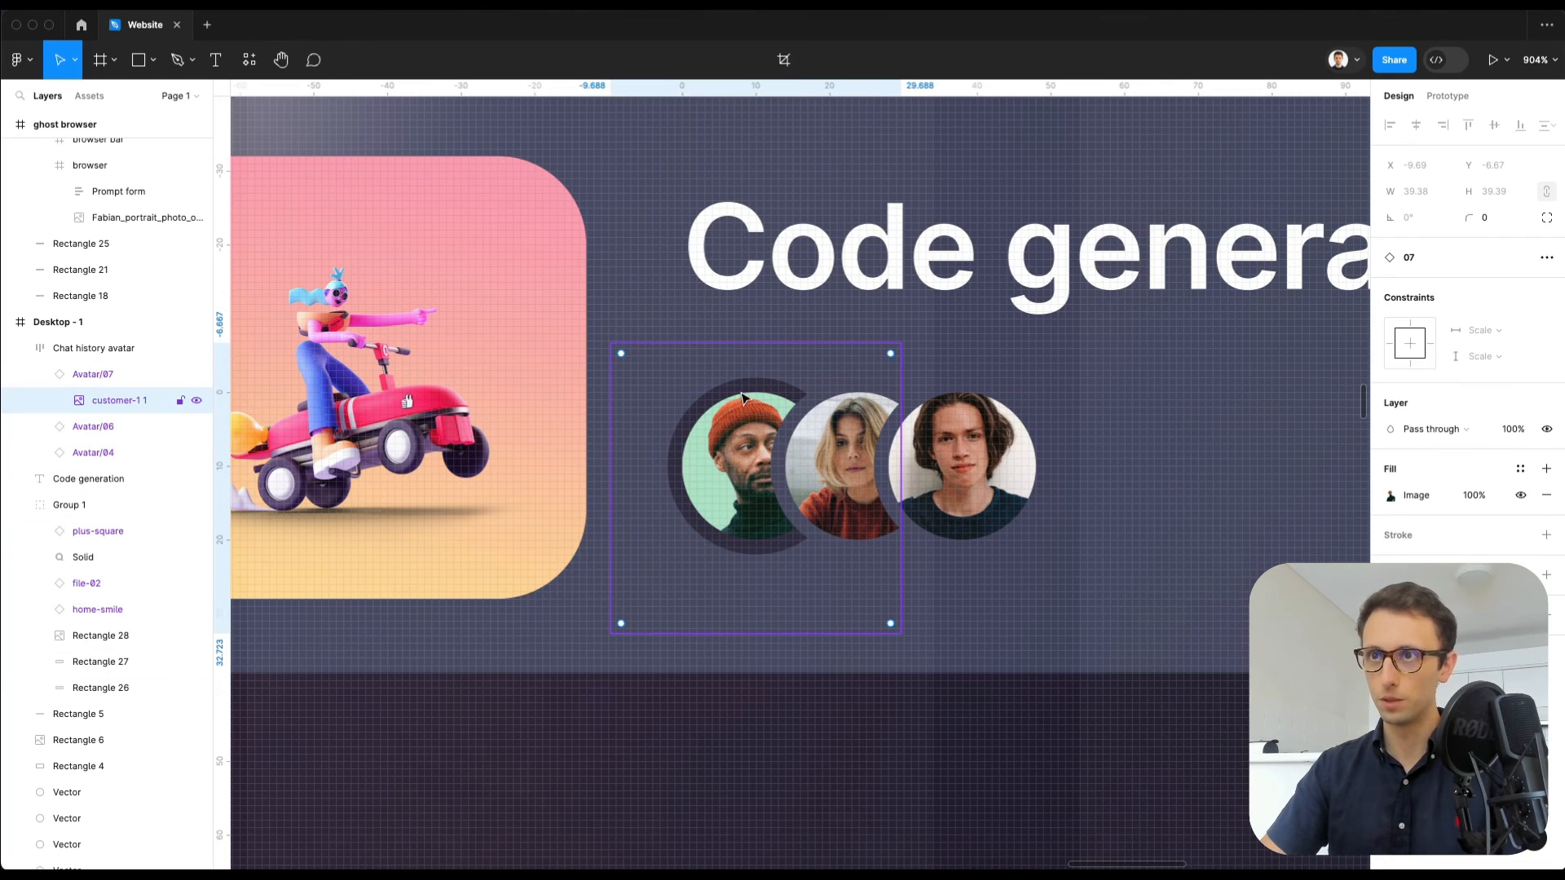
left_click(742, 397)
left_click(1391, 574)
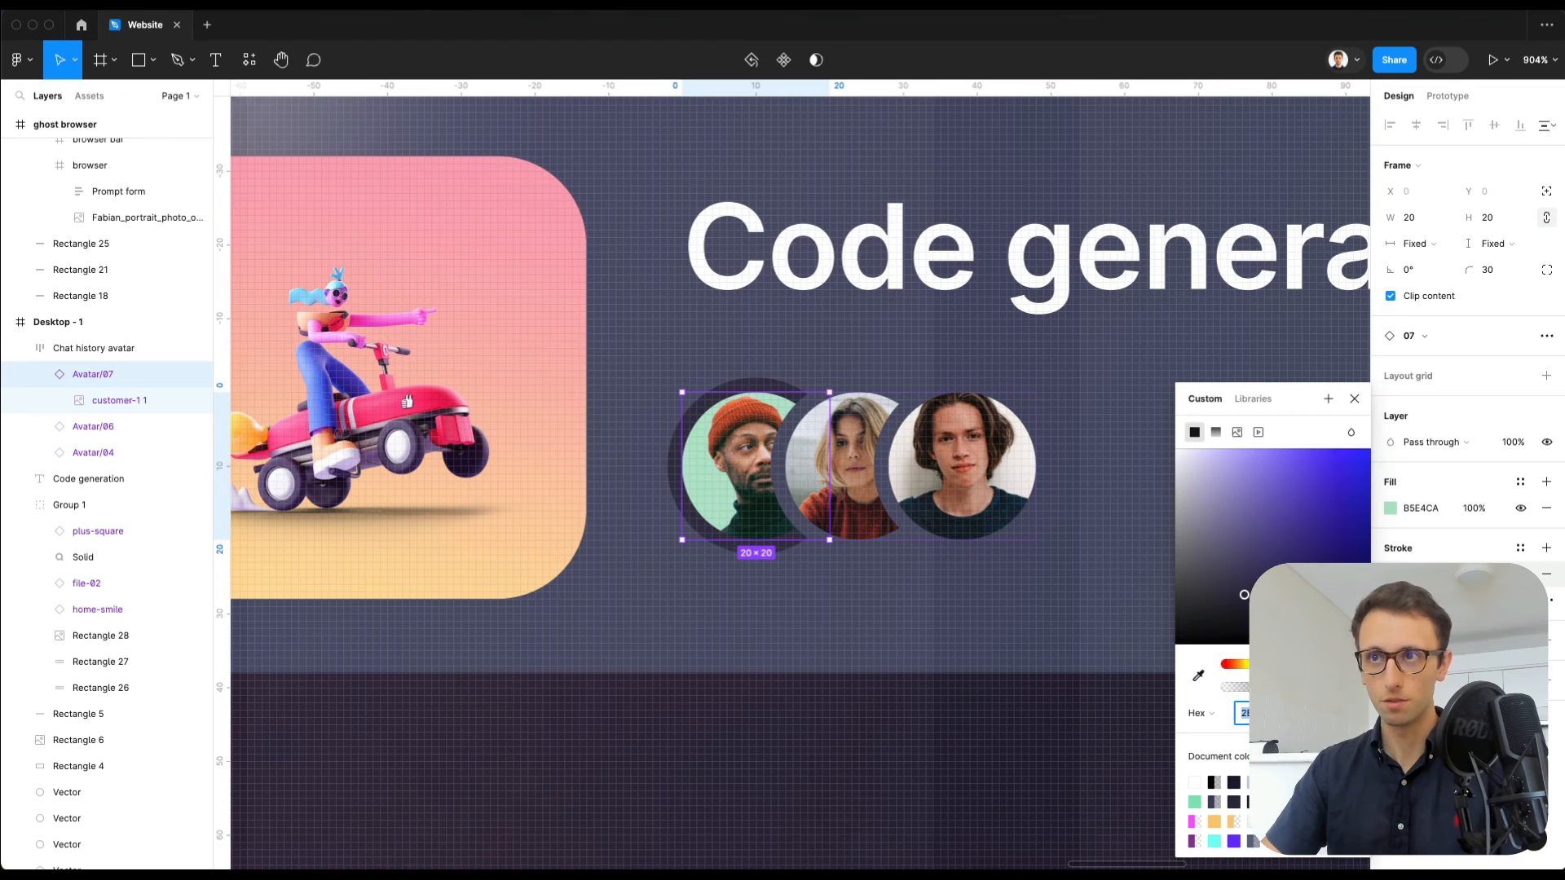
key("i")
left_click(1027, 353)
scroll(1028, 358, "down", 4)
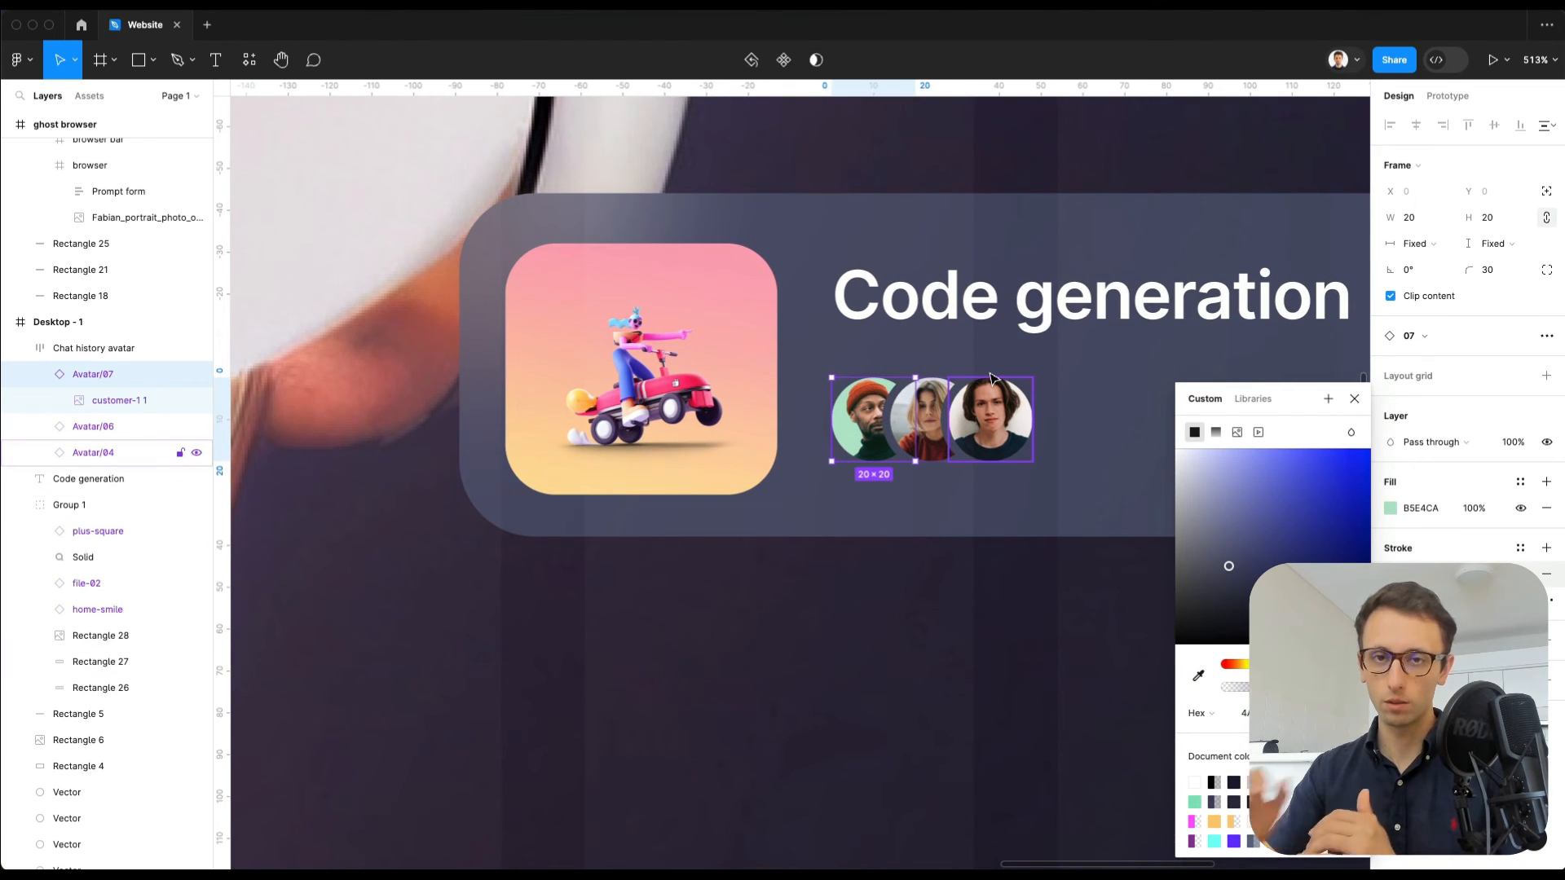
scroll(990, 377, "down", 10)
key("Escape")
key("Escape")
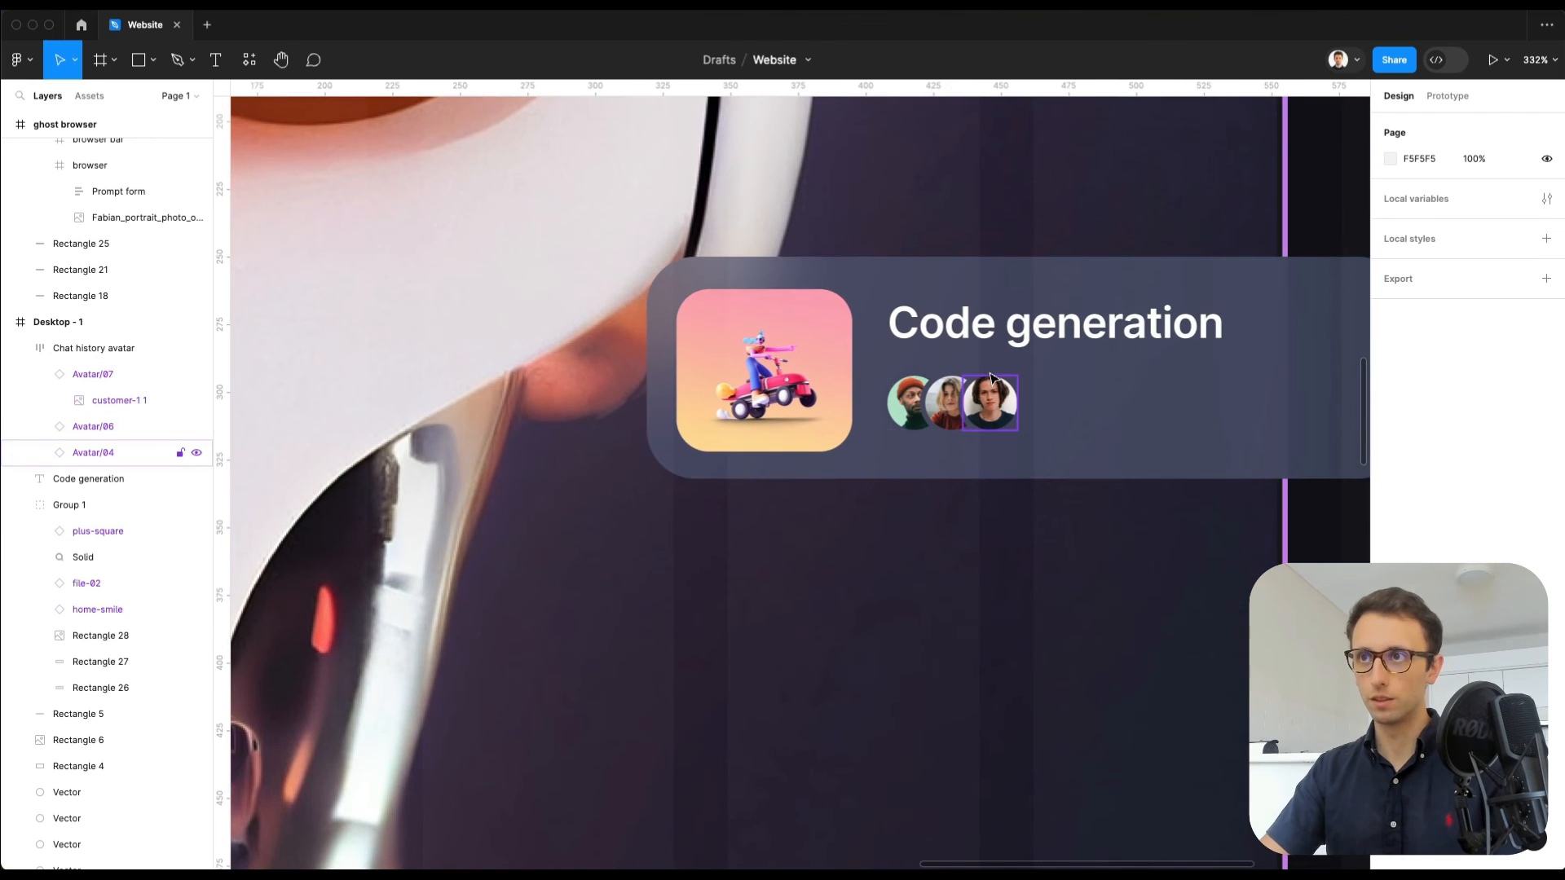
Step: Copy the "1m ago" text from the ghost browser card into the new card and place it beside the avatars at X 1183, Y 807
scroll(992, 377, "up", 10)
scroll(992, 378, "down", 5)
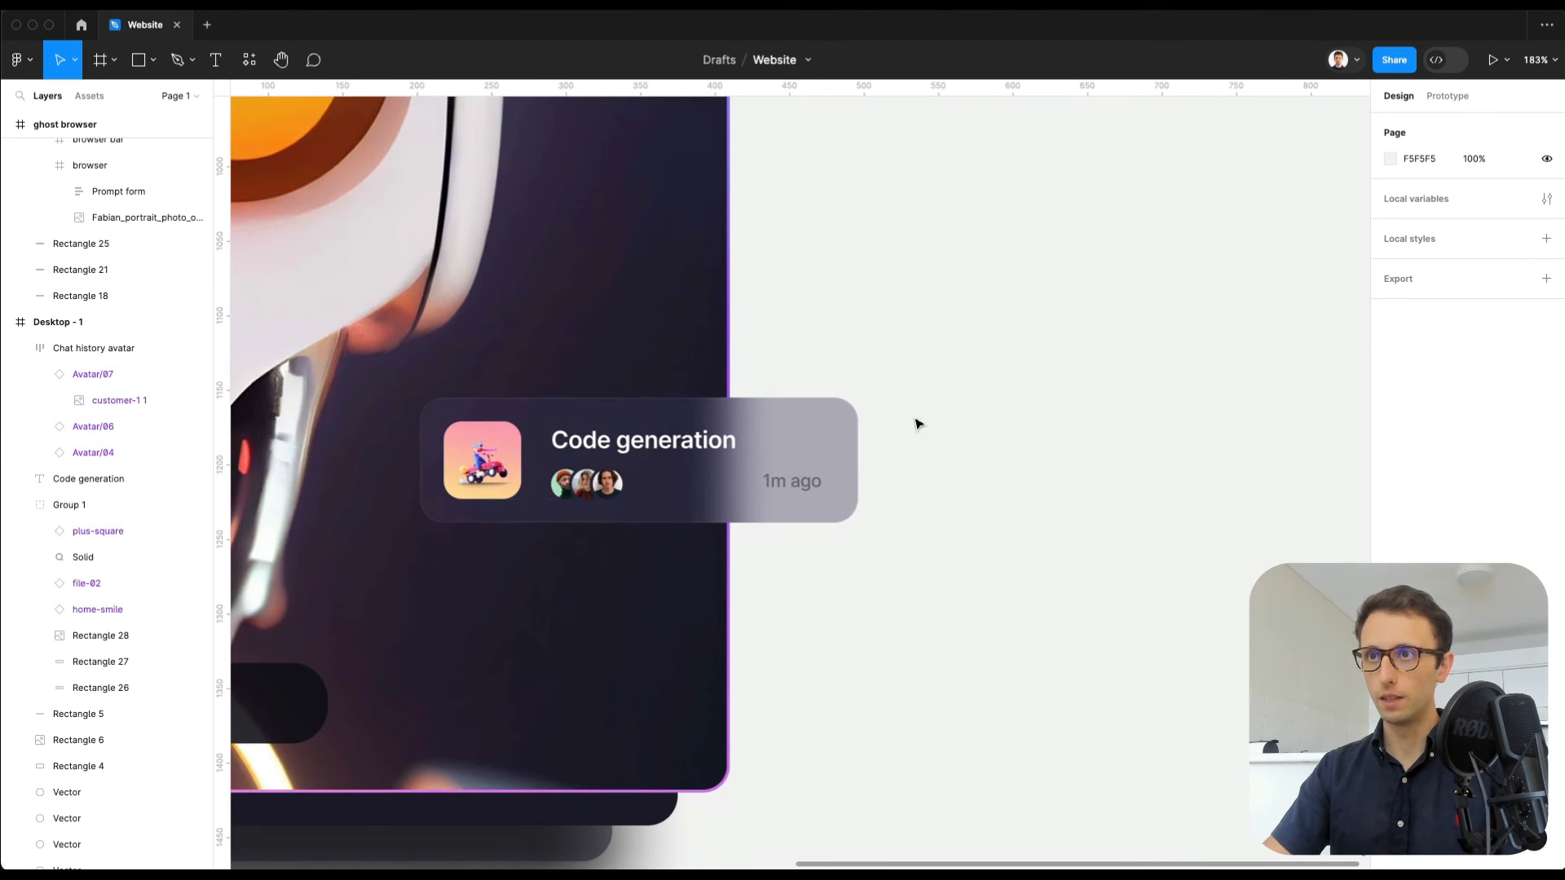
left_click(799, 488)
scroll(799, 487, "up", 15)
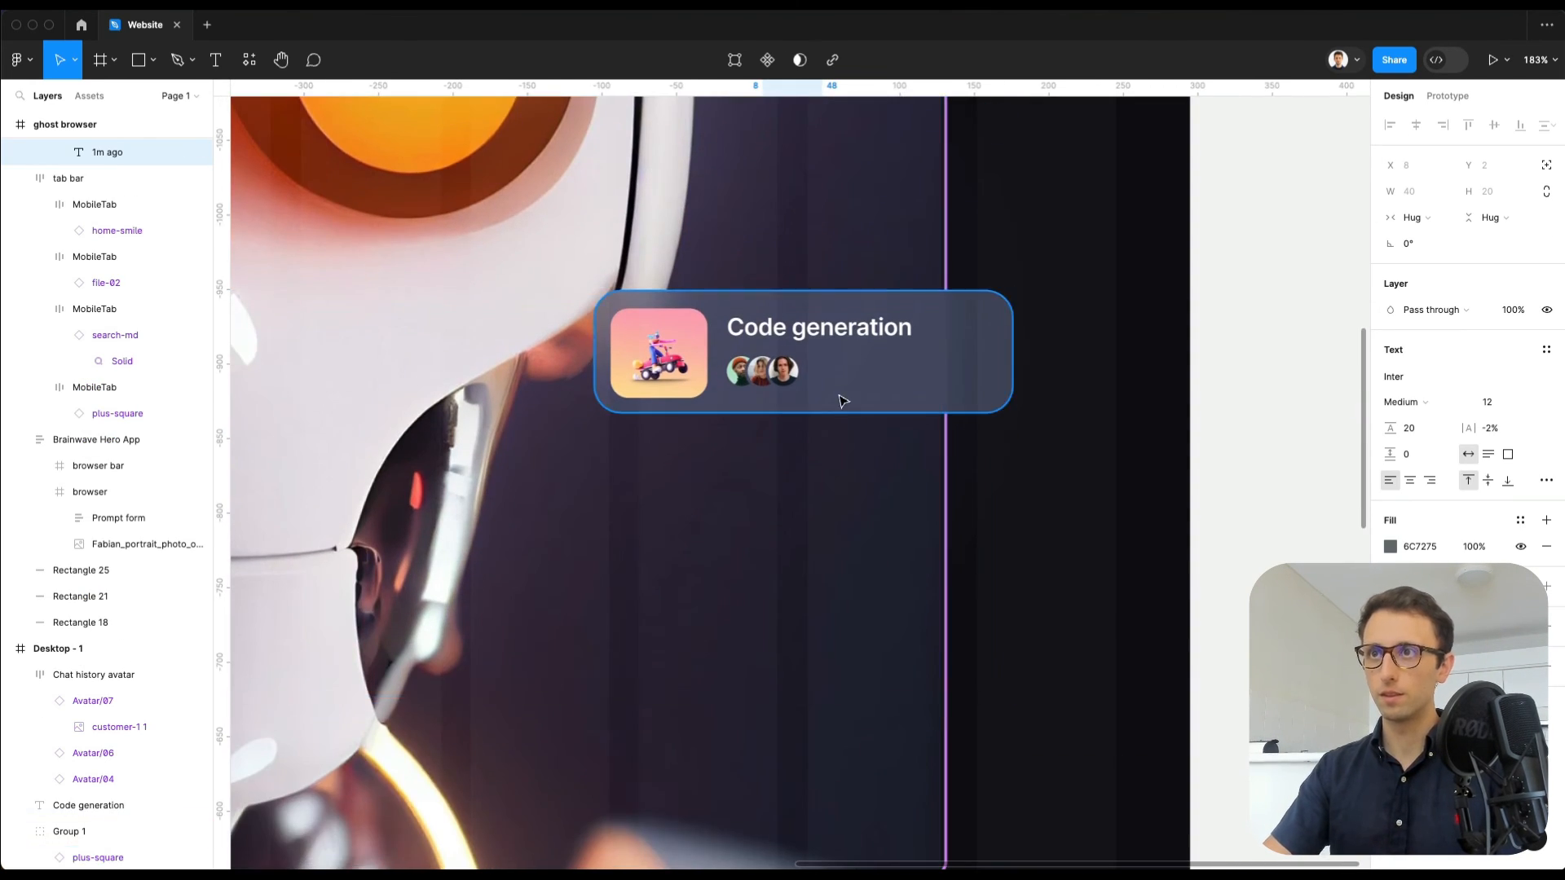
left_click(848, 349)
key("ctrl+v")
scroll(849, 340, "up", 5)
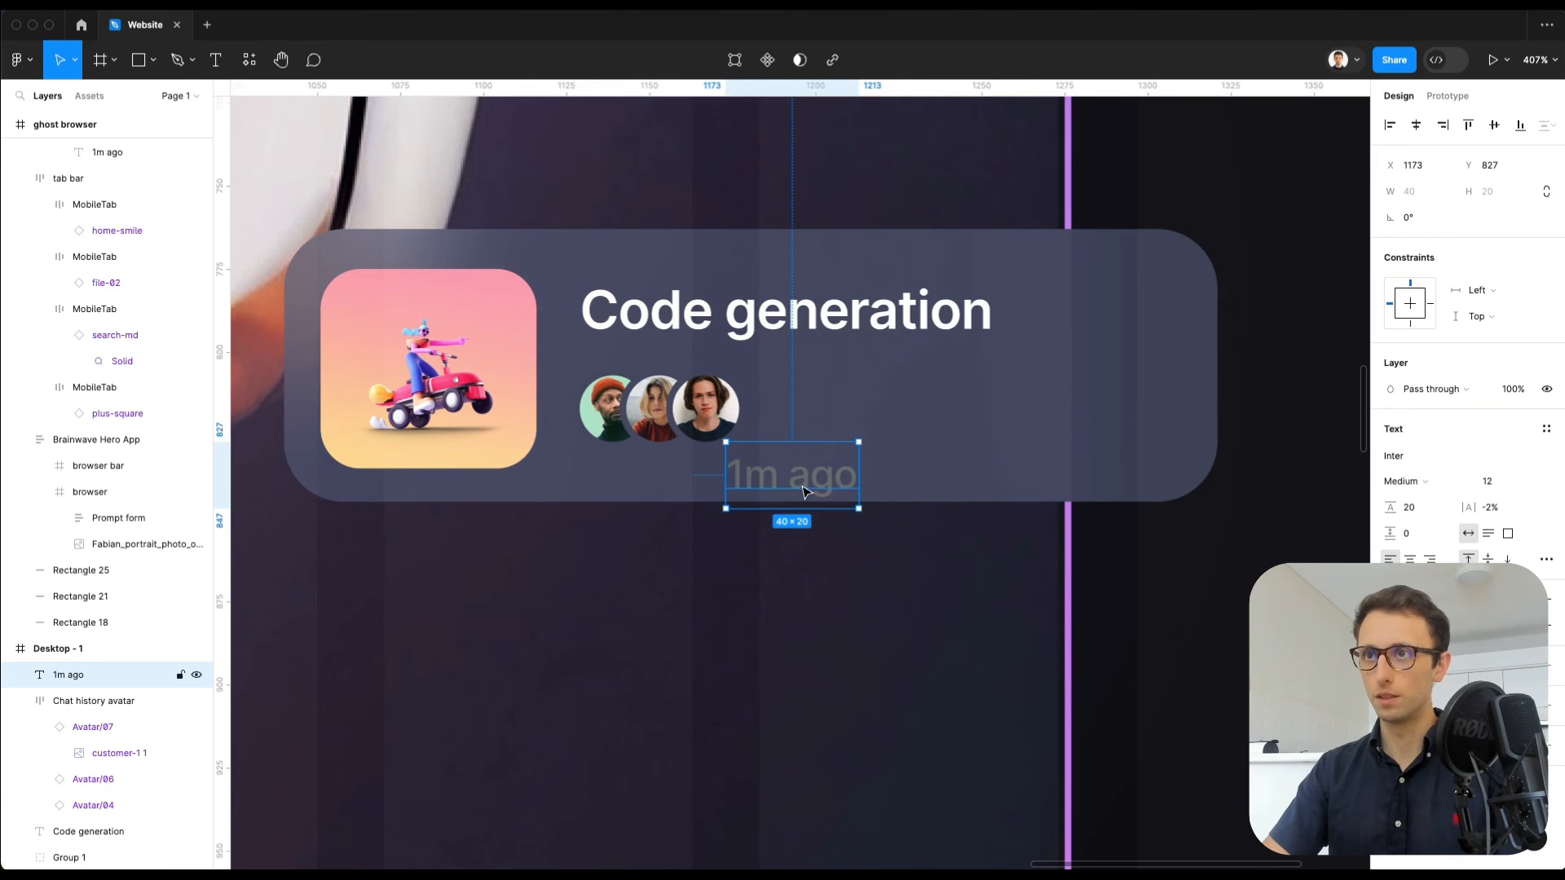
left_click_drag(800, 489, 837, 423)
Step: Give the "1m ago" text the title's sampled white and move it to the card's right end at X 1261, Y 807
key("i")
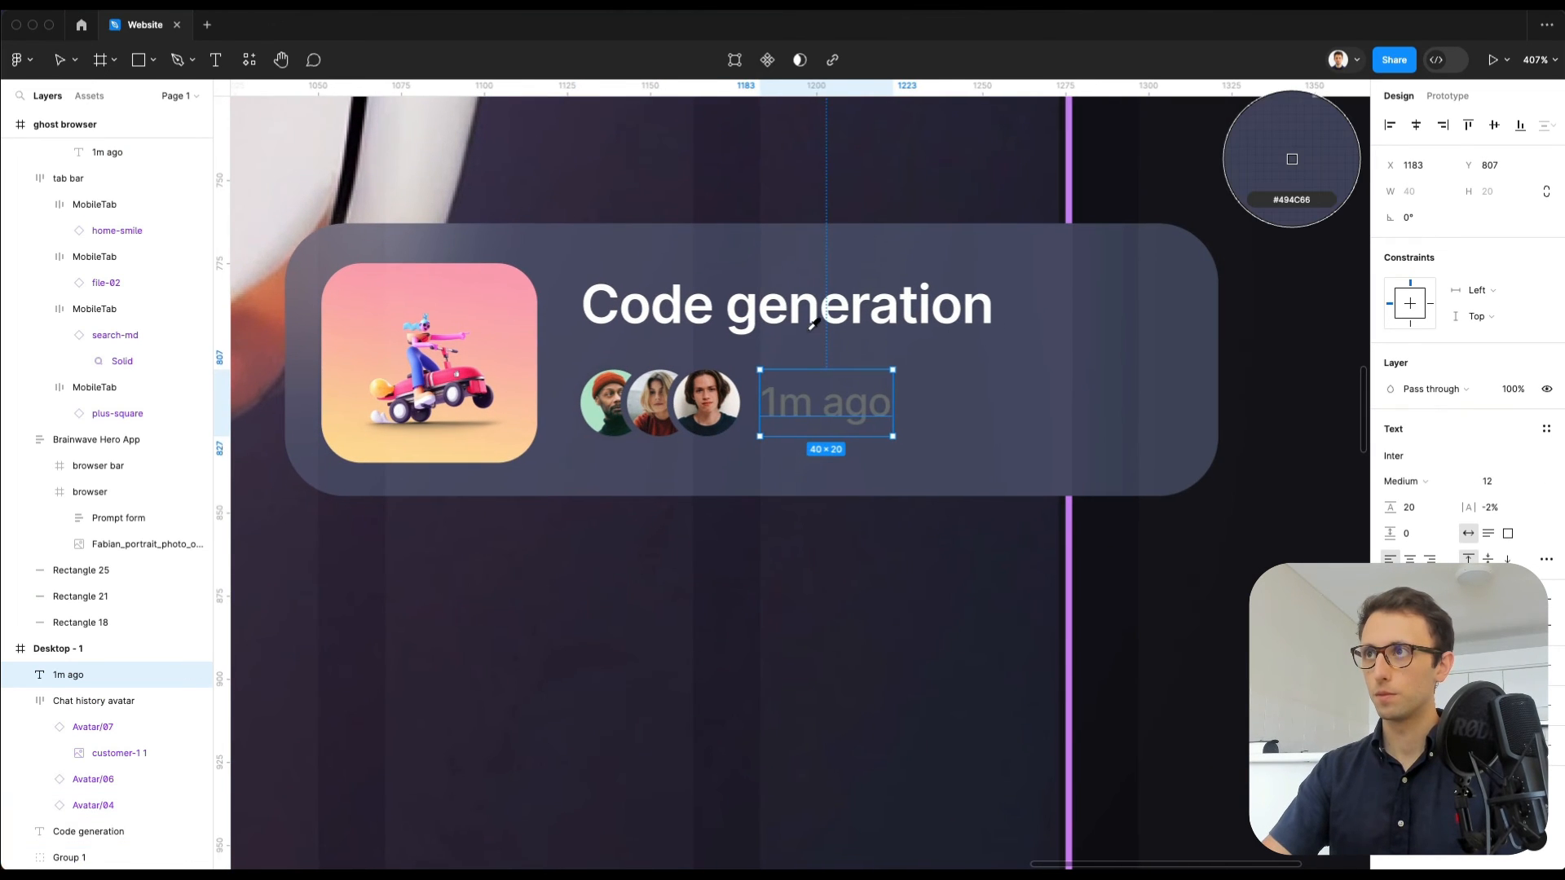
left_click(793, 310)
left_click_drag(834, 421, 1099, 421)
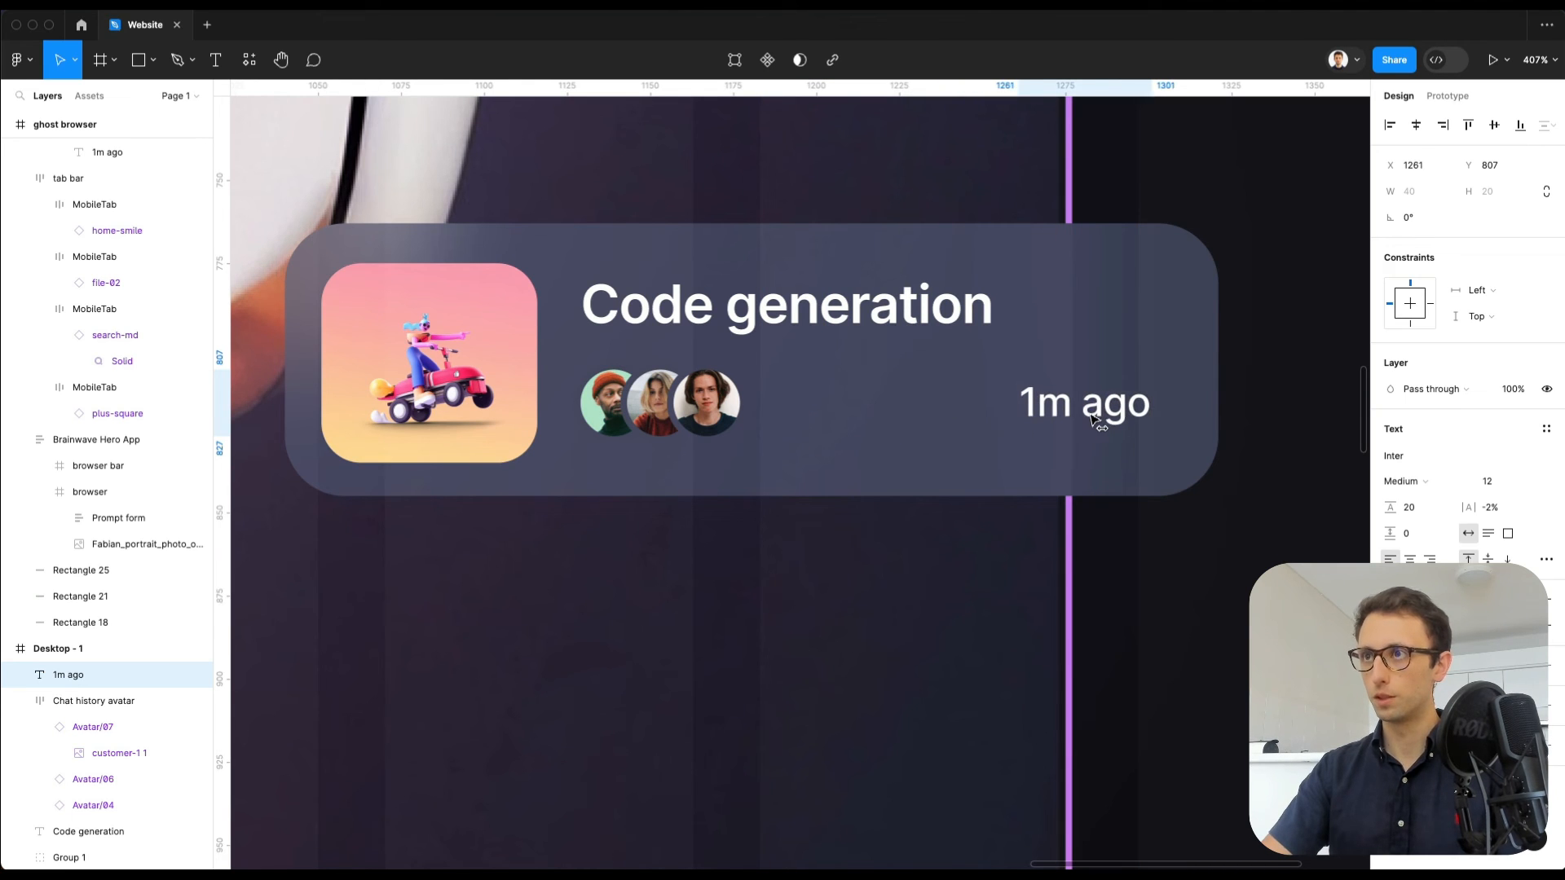
scroll(1099, 422, "down", 5)
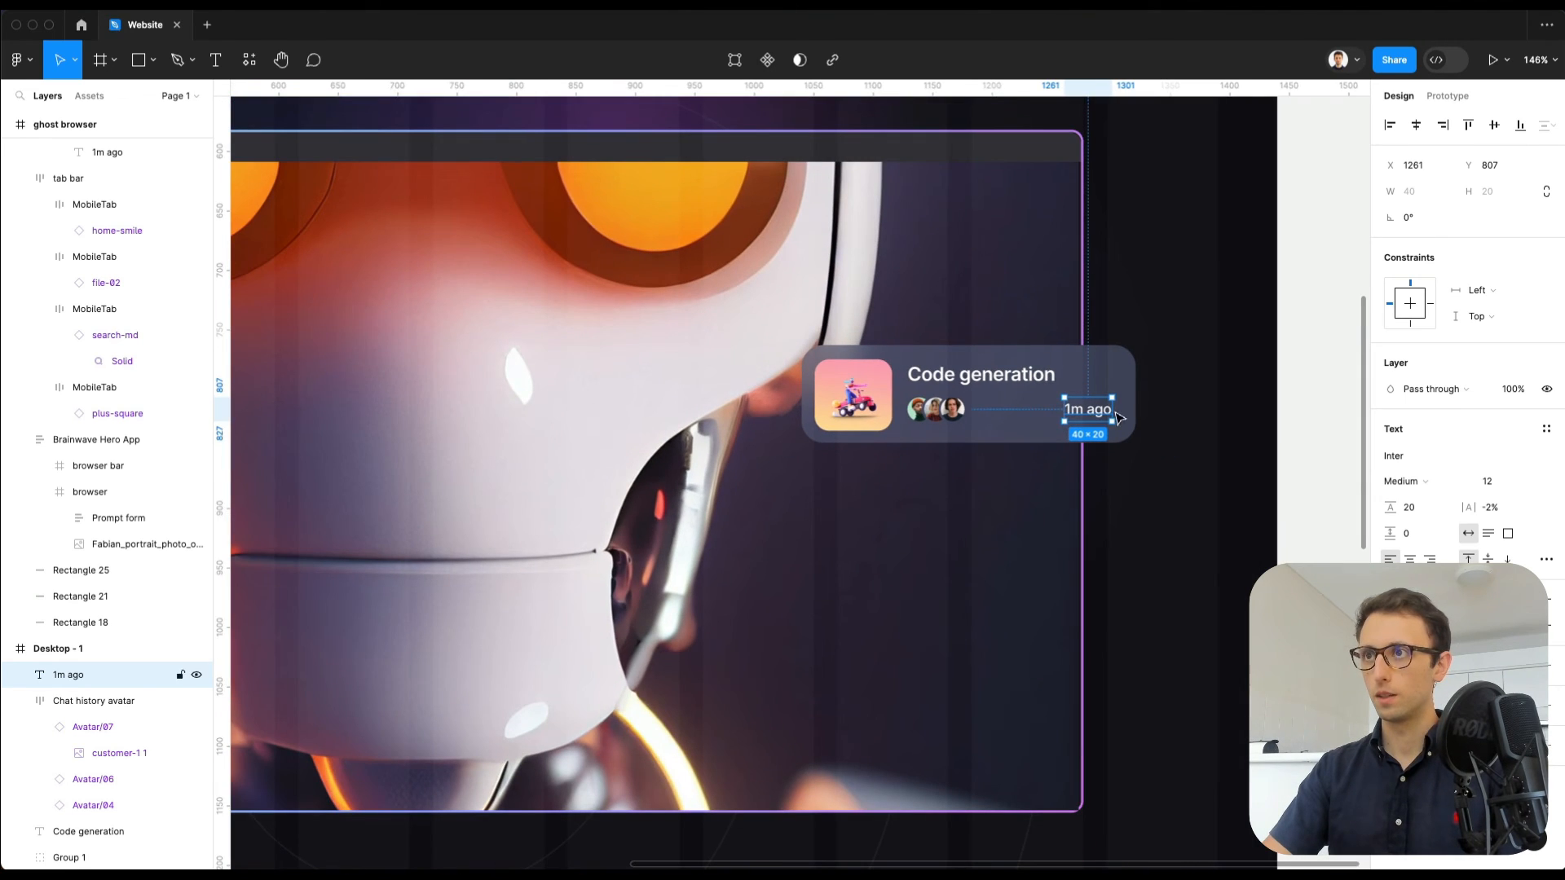
left_click(1306, 437)
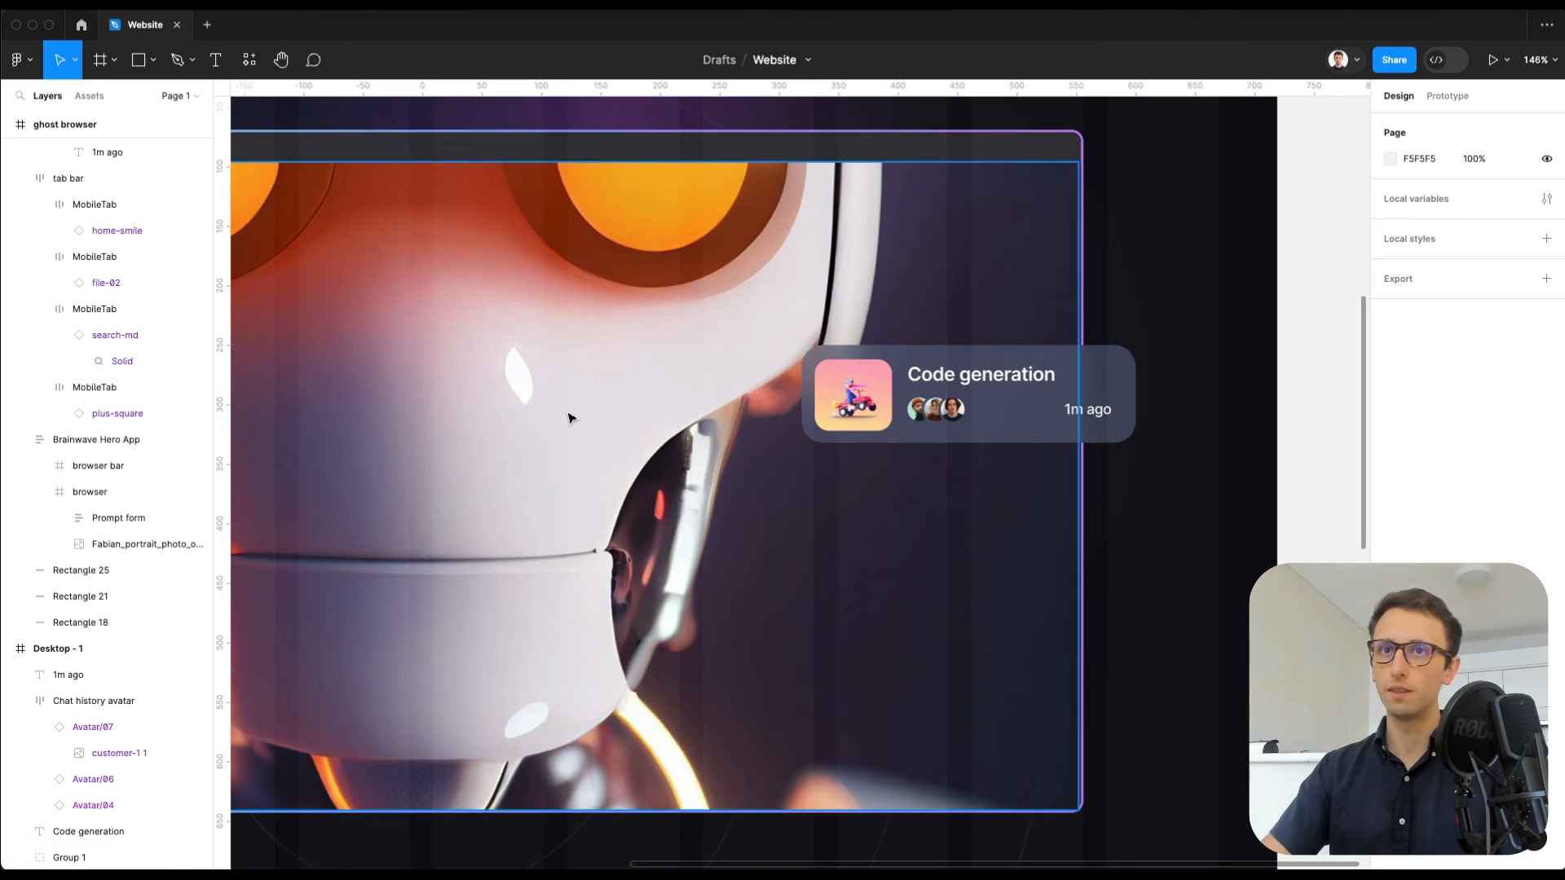
Step: Select the card's background, switch to the Nucleo app and search its icon library for "time", uncovering the card
mouse_move(10, 461)
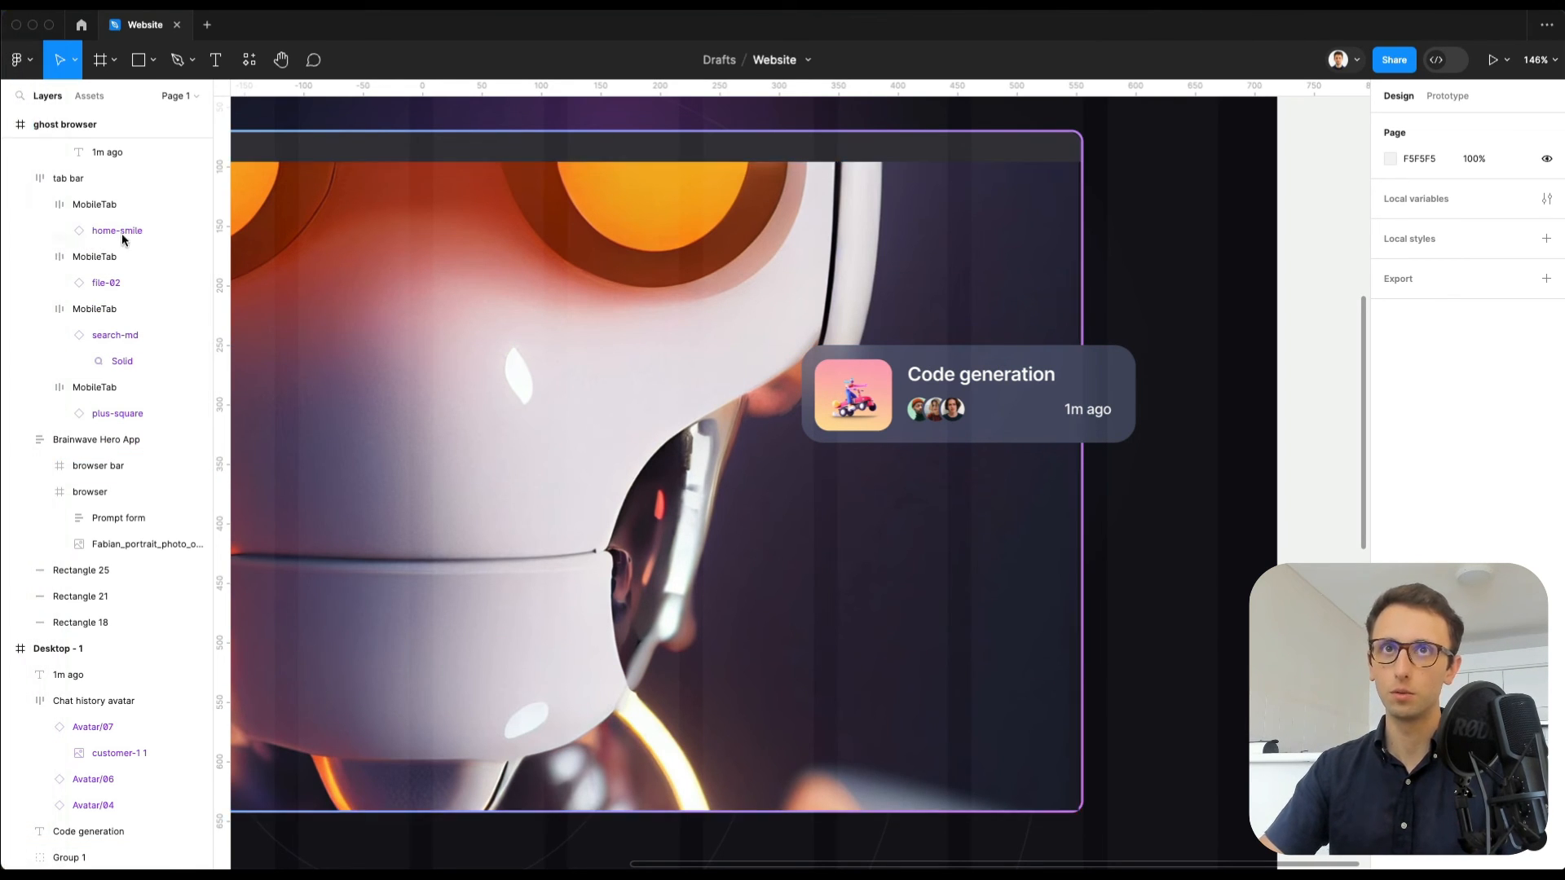
scroll(123, 175, "down", 1)
left_click(530, 220)
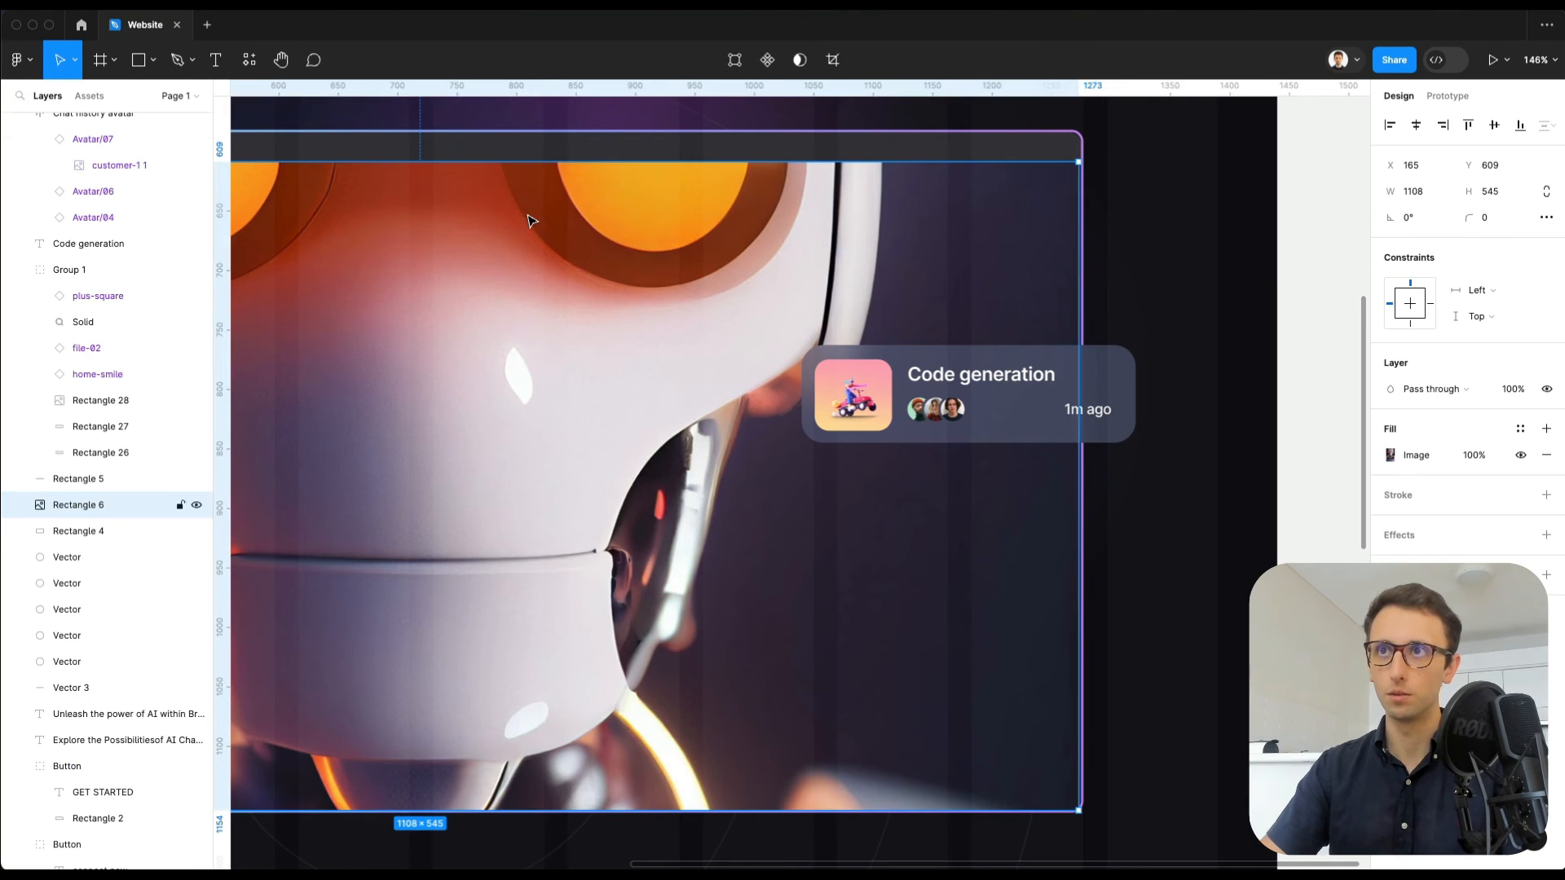
left_click(975, 401, "super")
key("super+space")
type("nuc")
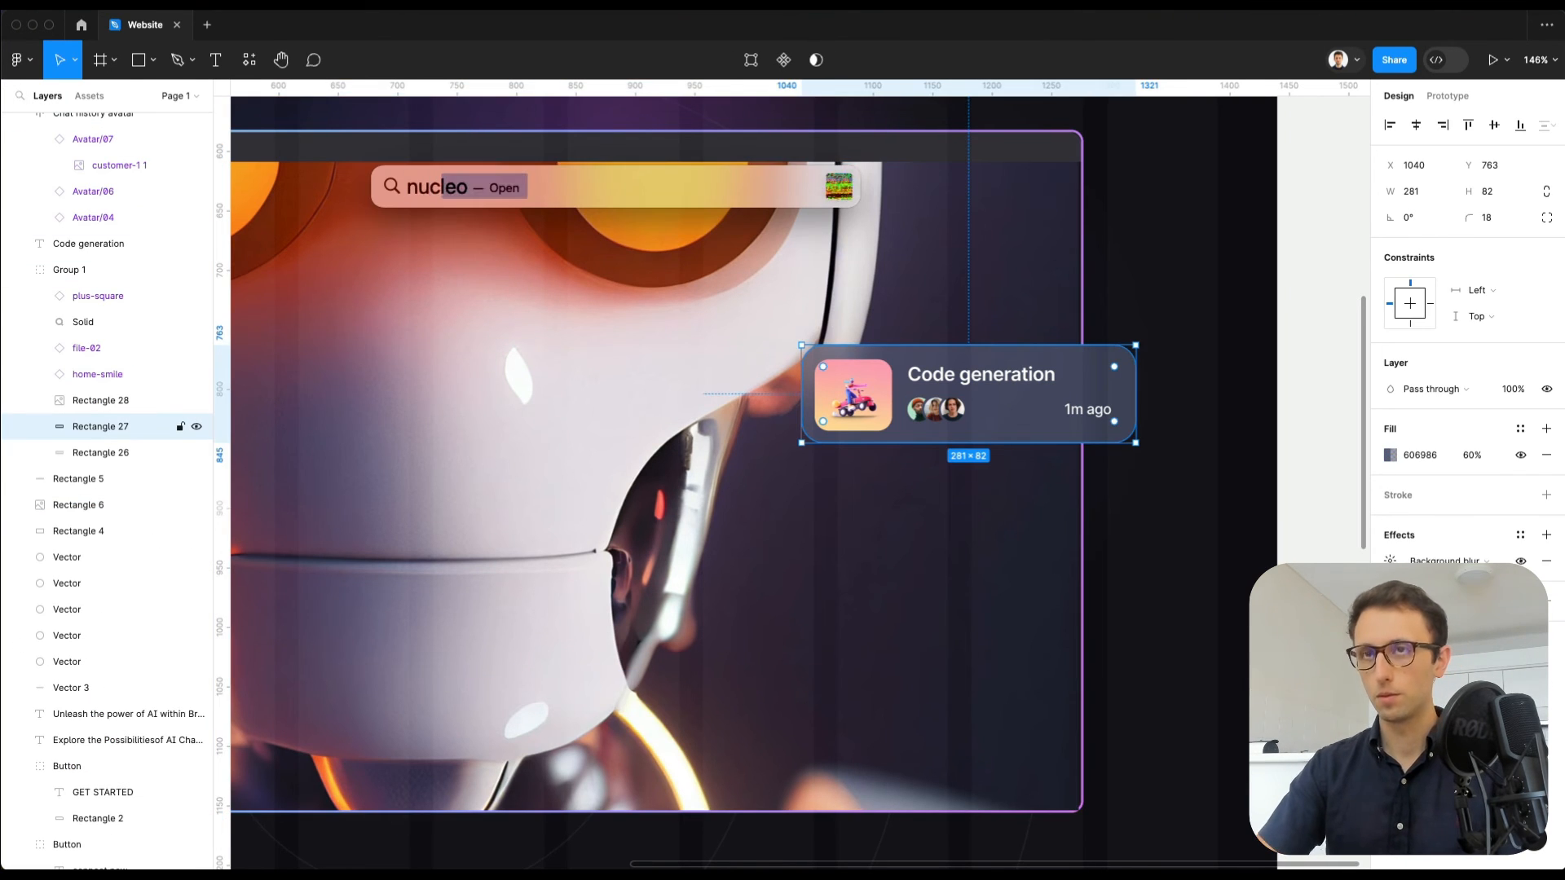
key("Return")
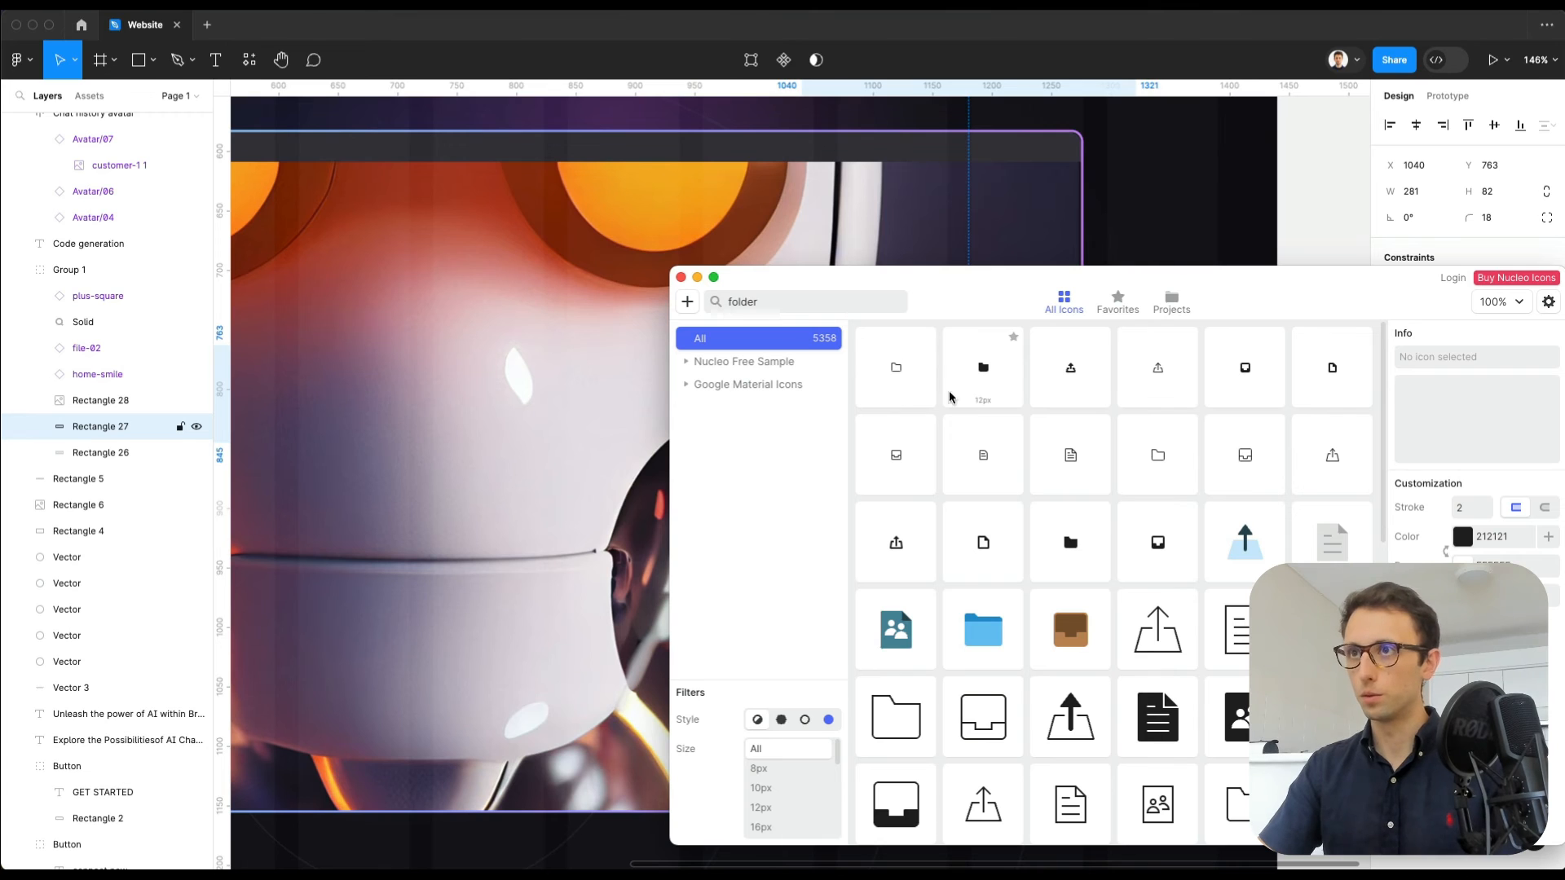
left_click(810, 304)
type("time")
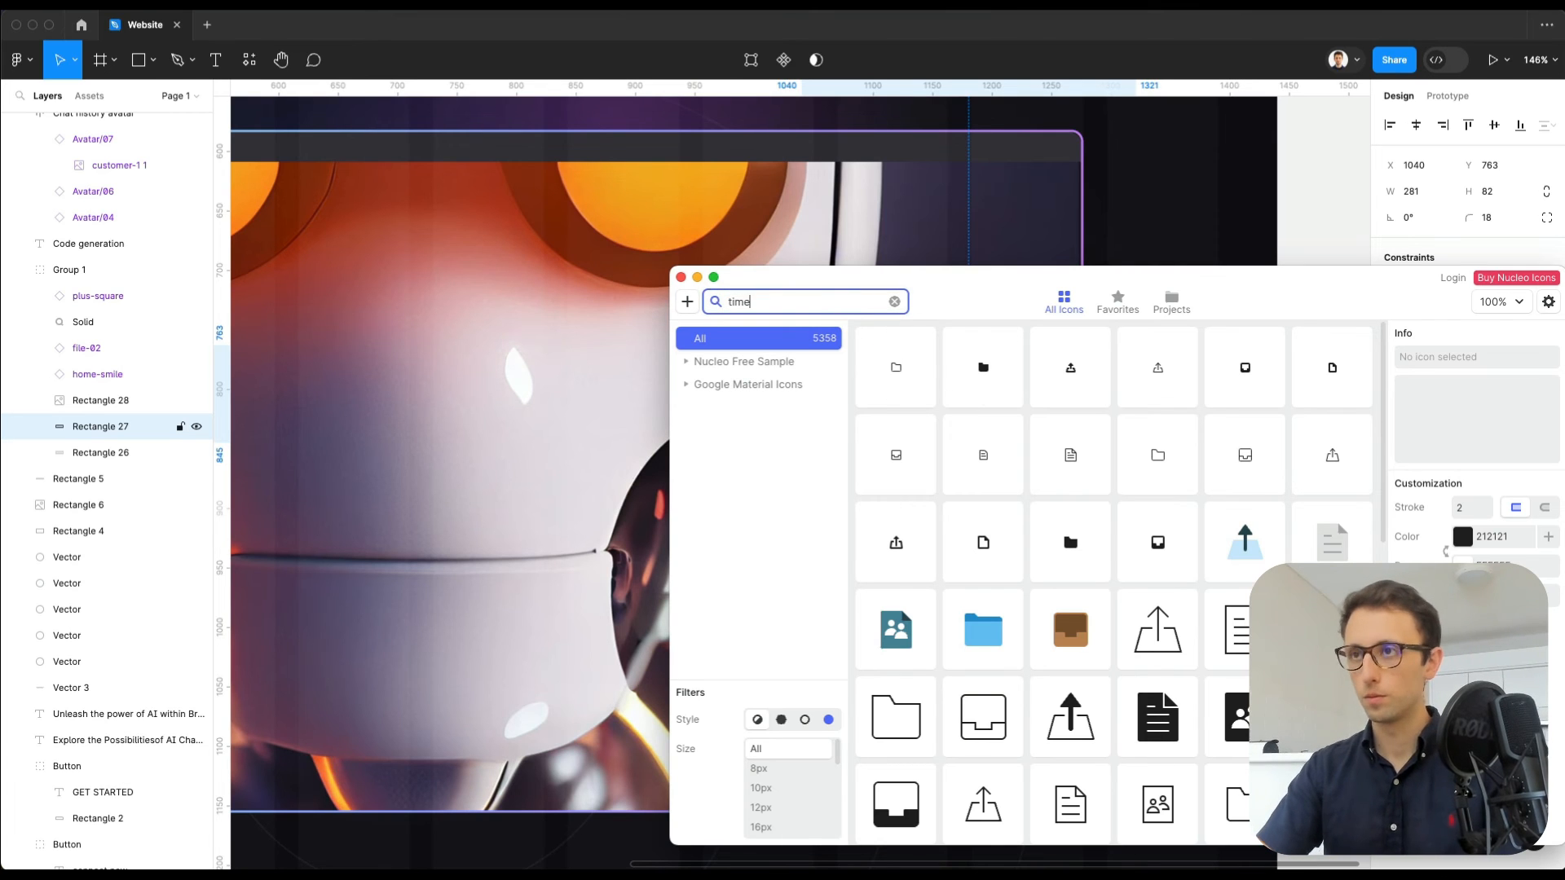
left_click_drag(1077, 285, 425, 222)
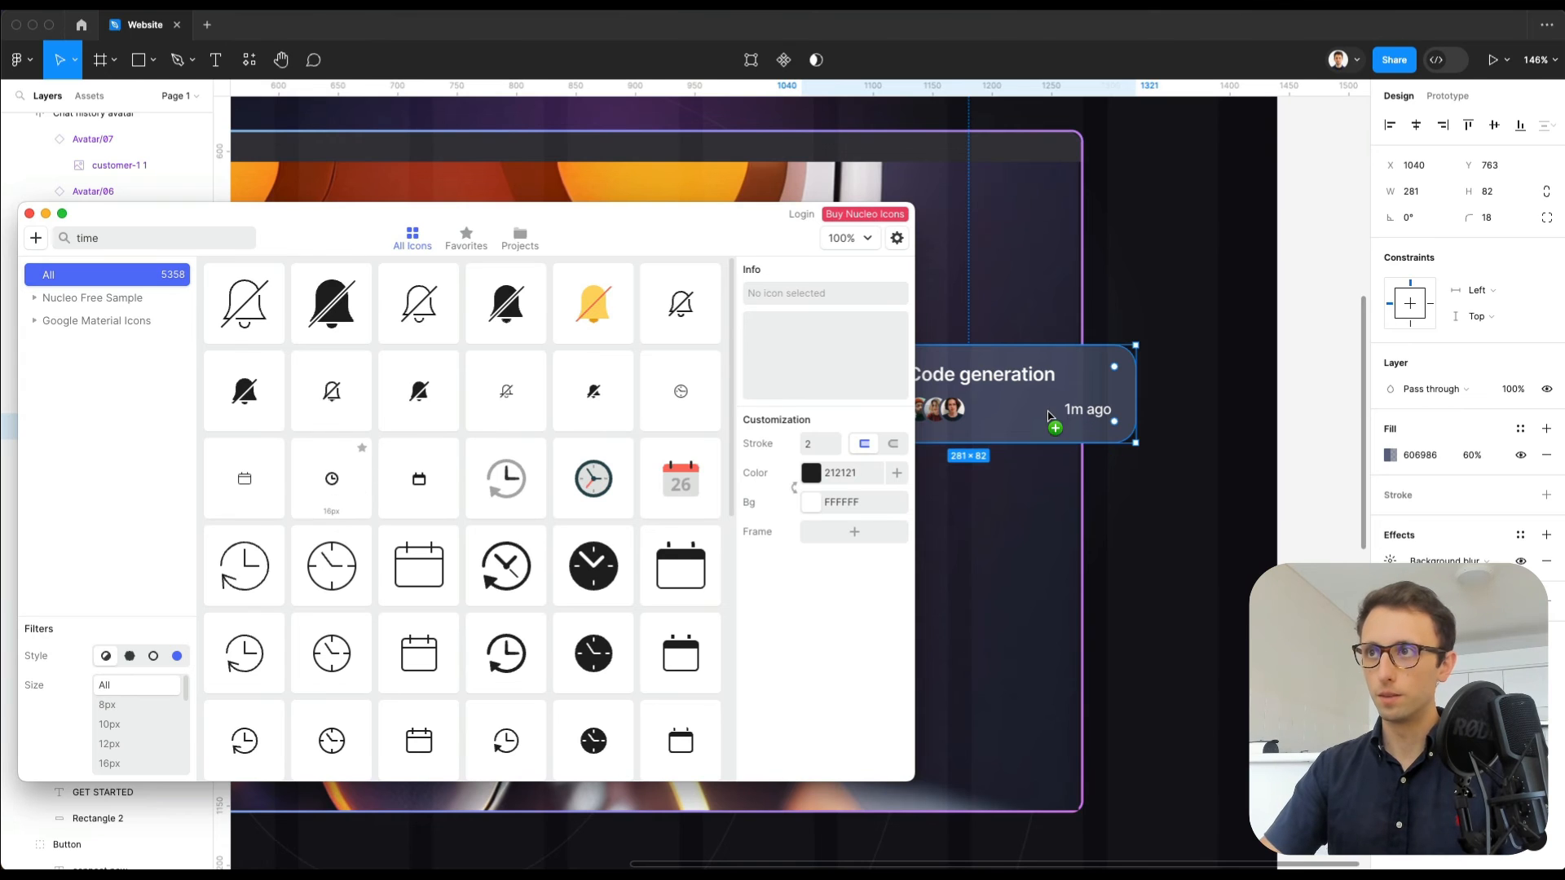
Step: Add the 16 px time-clock icon just before the card's "1m ago" text, ungroup its frame and fill it with the text's sampled white
left_click_drag(1049, 415, 1049, 411)
scroll(1059, 399, "up", 5)
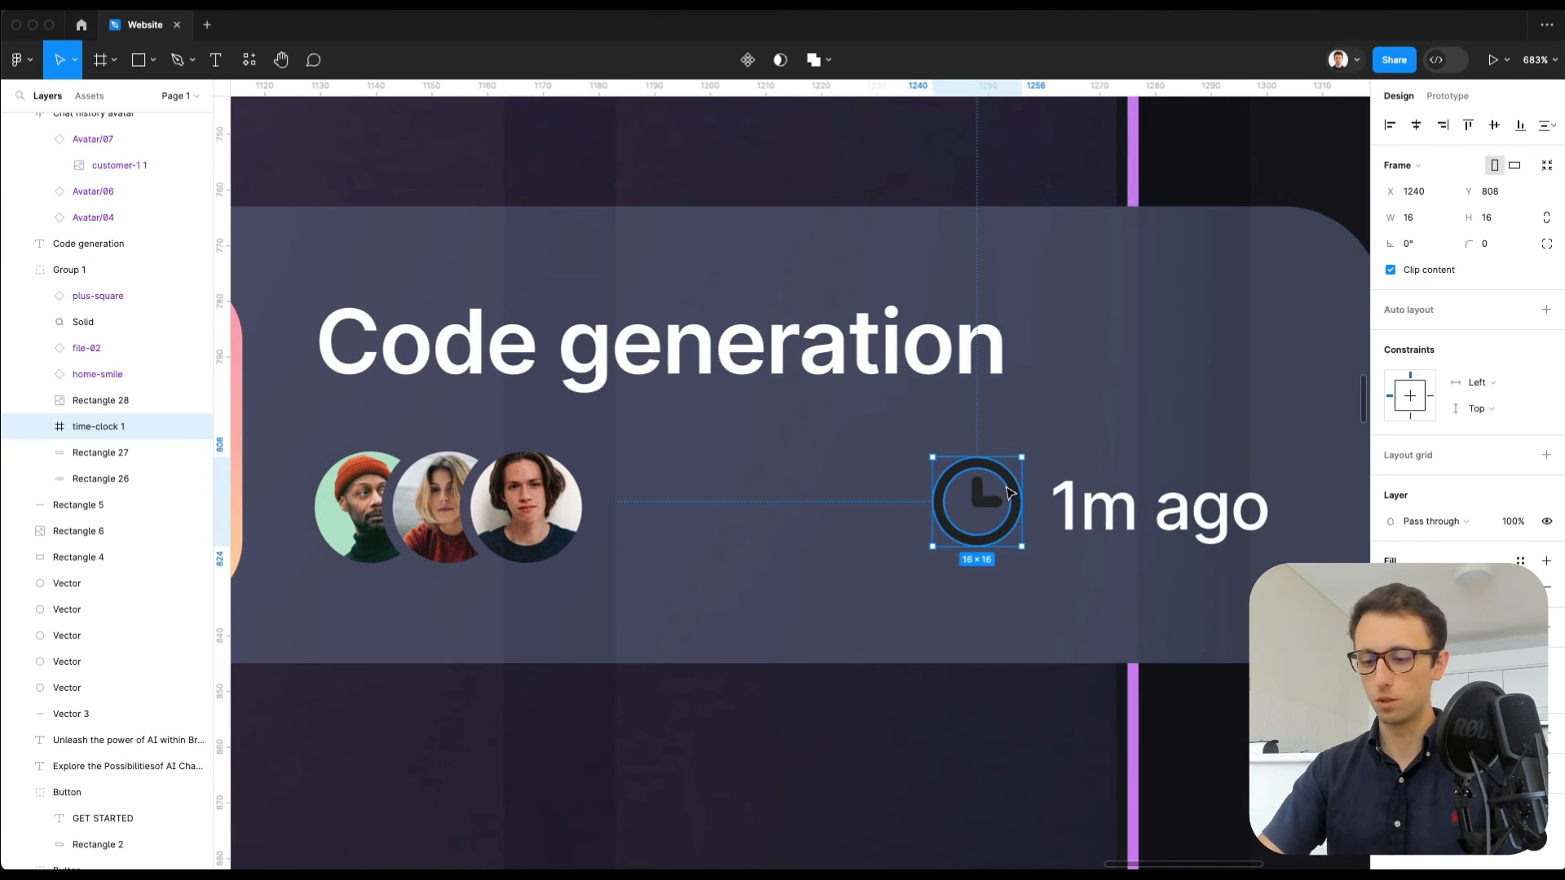
key("super+shift+g")
key("i")
left_click(1067, 489)
scroll(1067, 492, "down", 2)
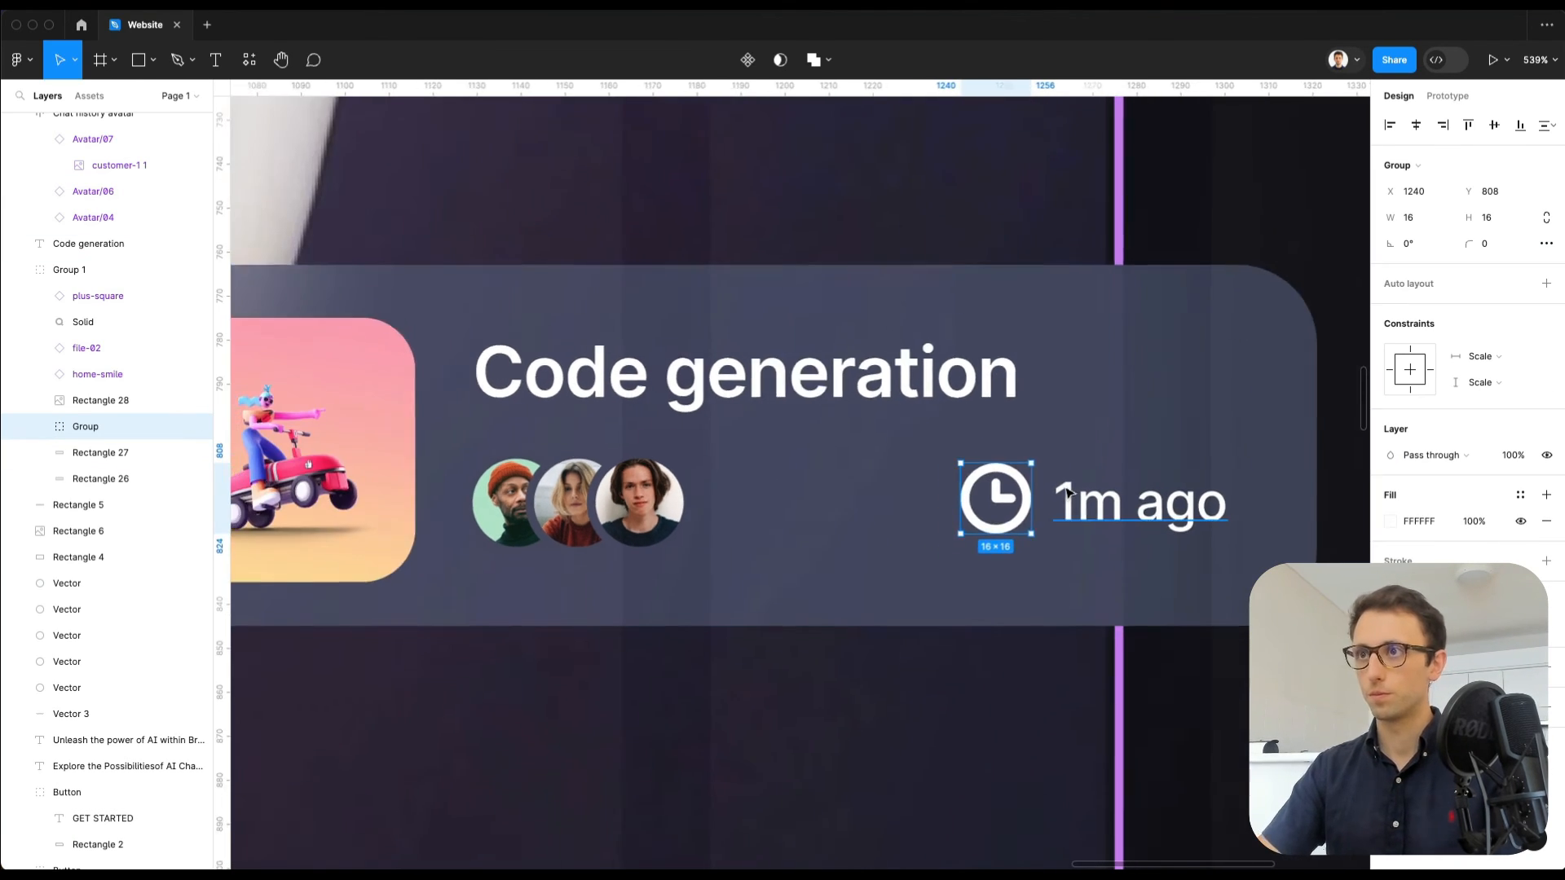
Step: Nudge the clock icon to X 1238, Y 809, set its opacity to 50% and deselect it
scroll(1067, 493, "down", 3)
key("Left")
key("Left")
key("Left")
key("Down")
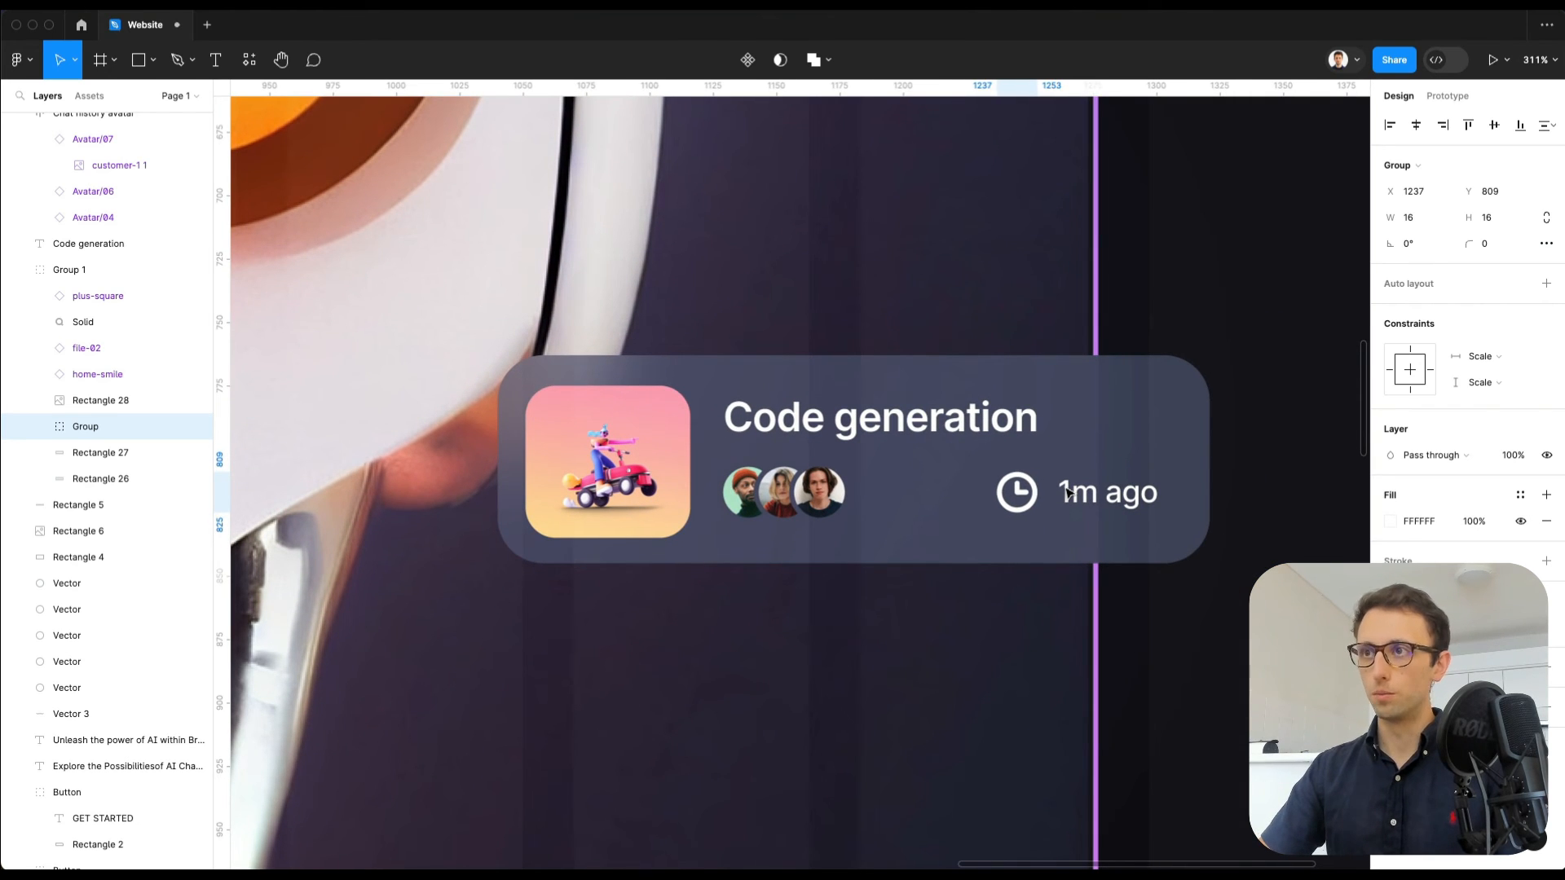
key("Right")
key("5")
scroll(1067, 493, "down", 6)
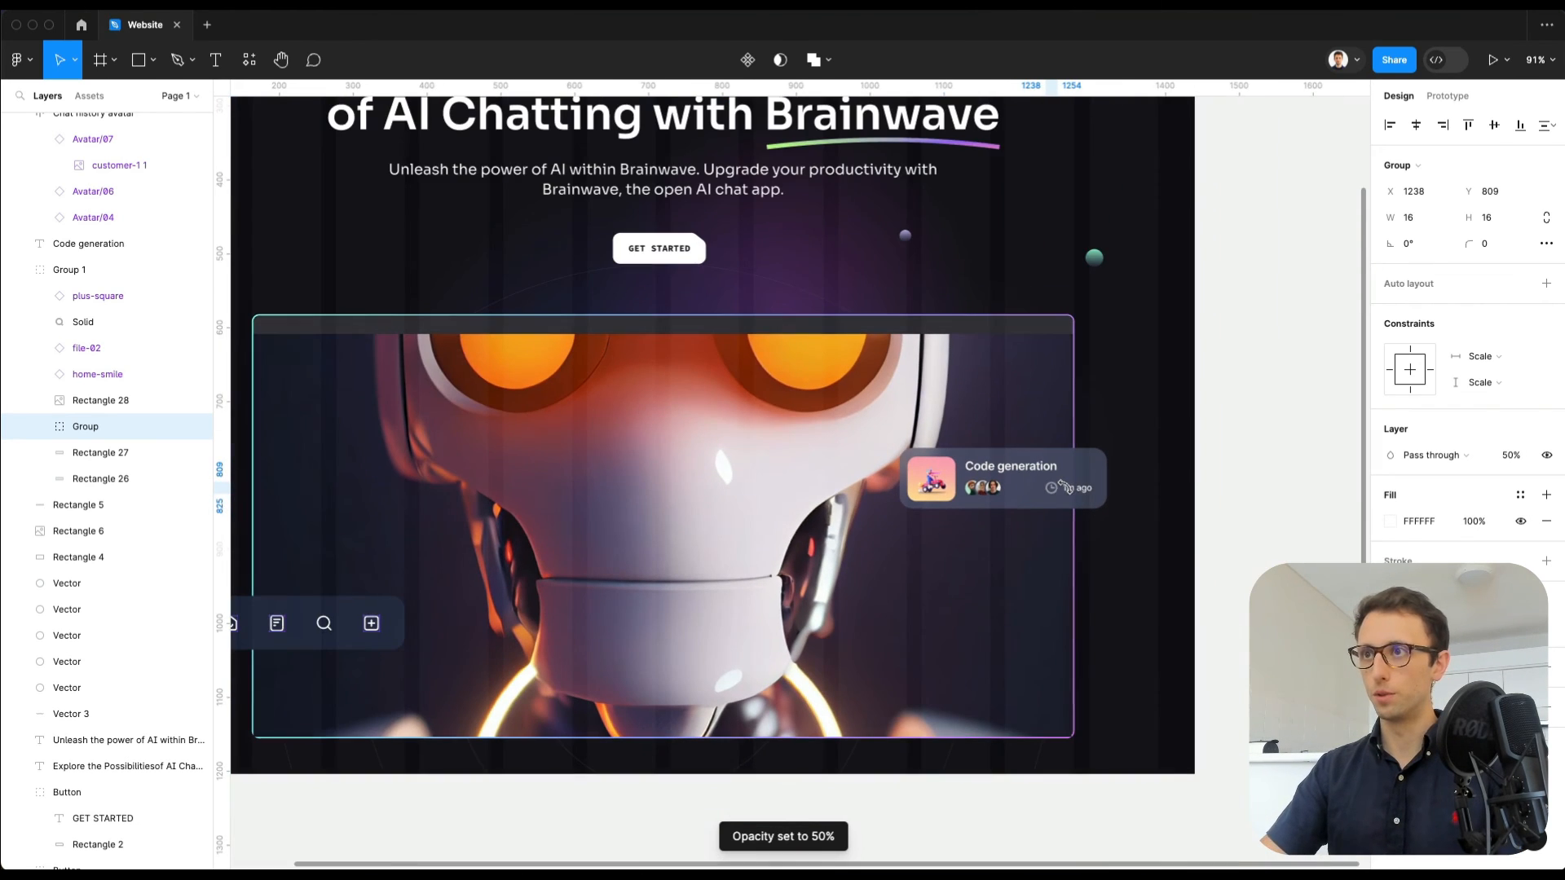
left_click(1220, 485)
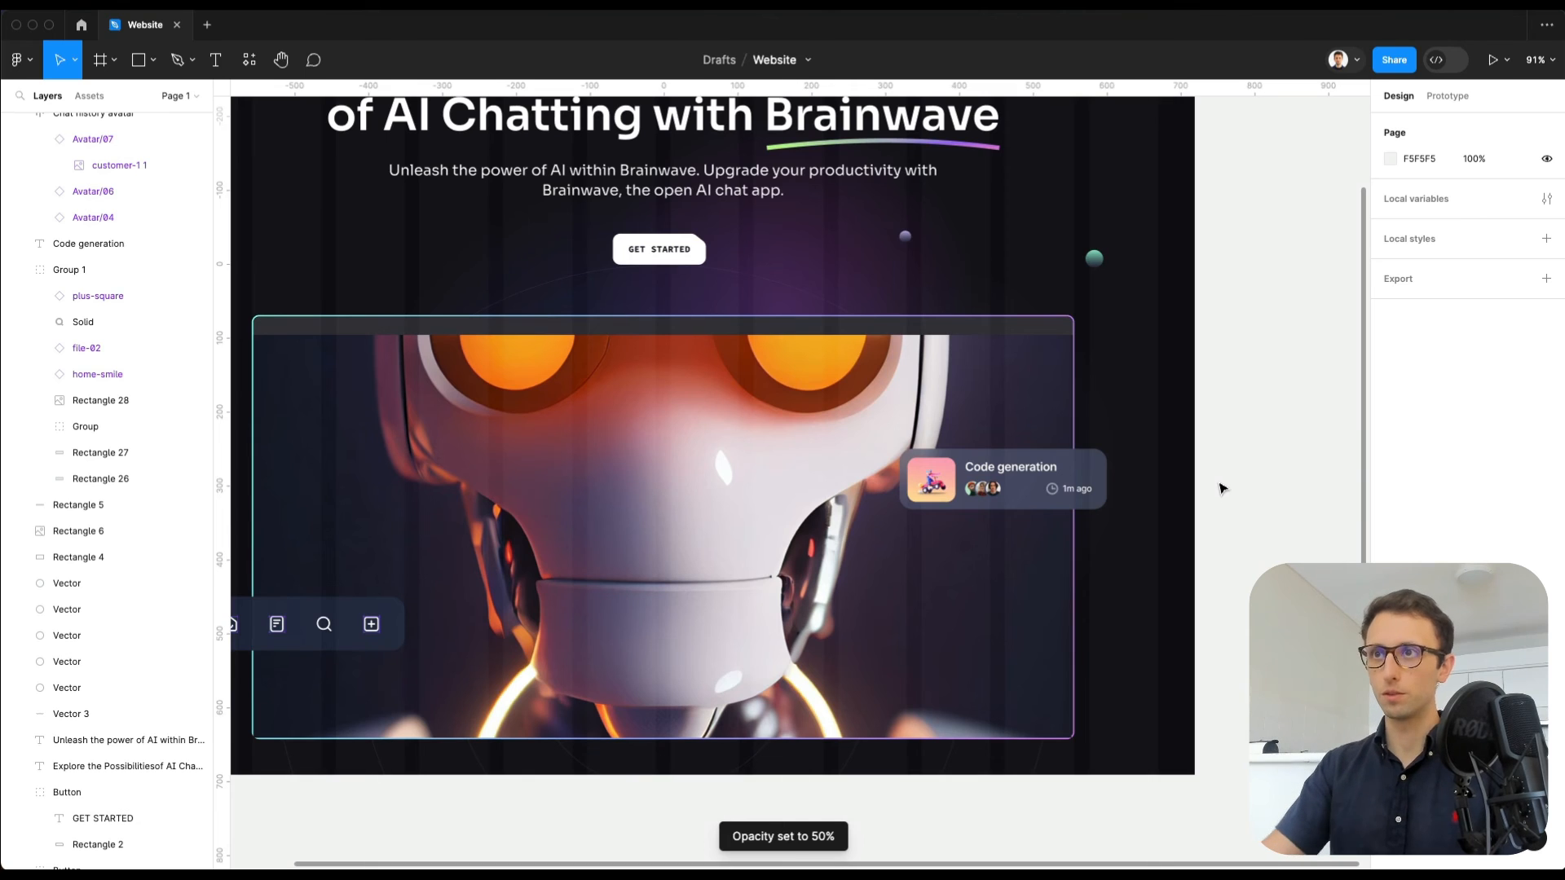
Step: Copy the "AI is generating" prompt form from the ghost browser into the desktop frame and centre it over the robot's neck at X 476, Y 1069
scroll(1222, 485, "down", 2)
scroll(1220, 482, "down", 10)
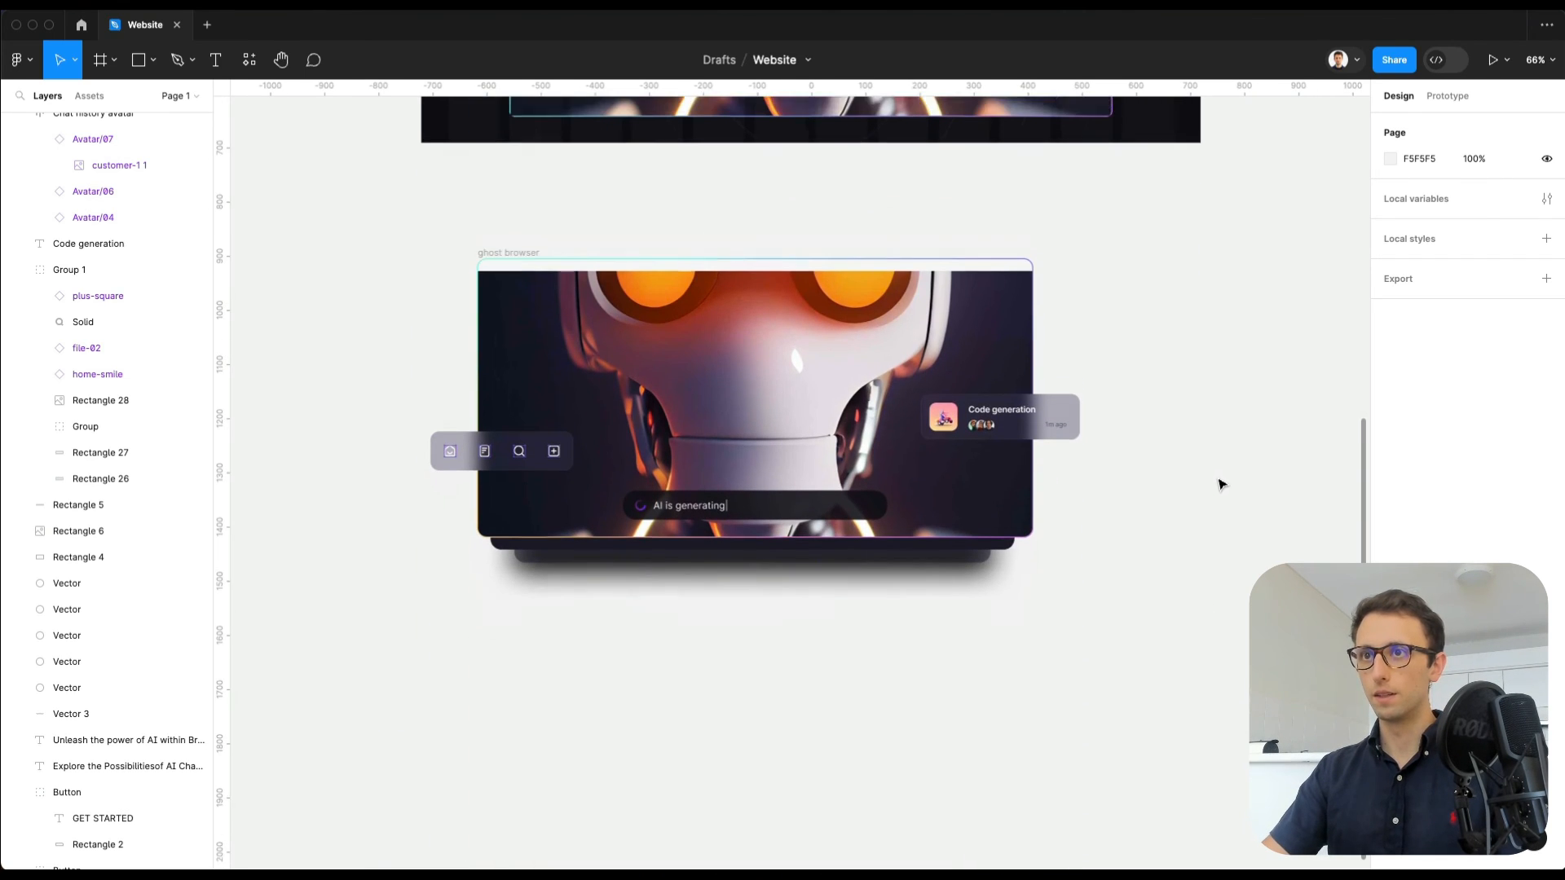
scroll(728, 568, "up", 1)
scroll(728, 568, "up", 6)
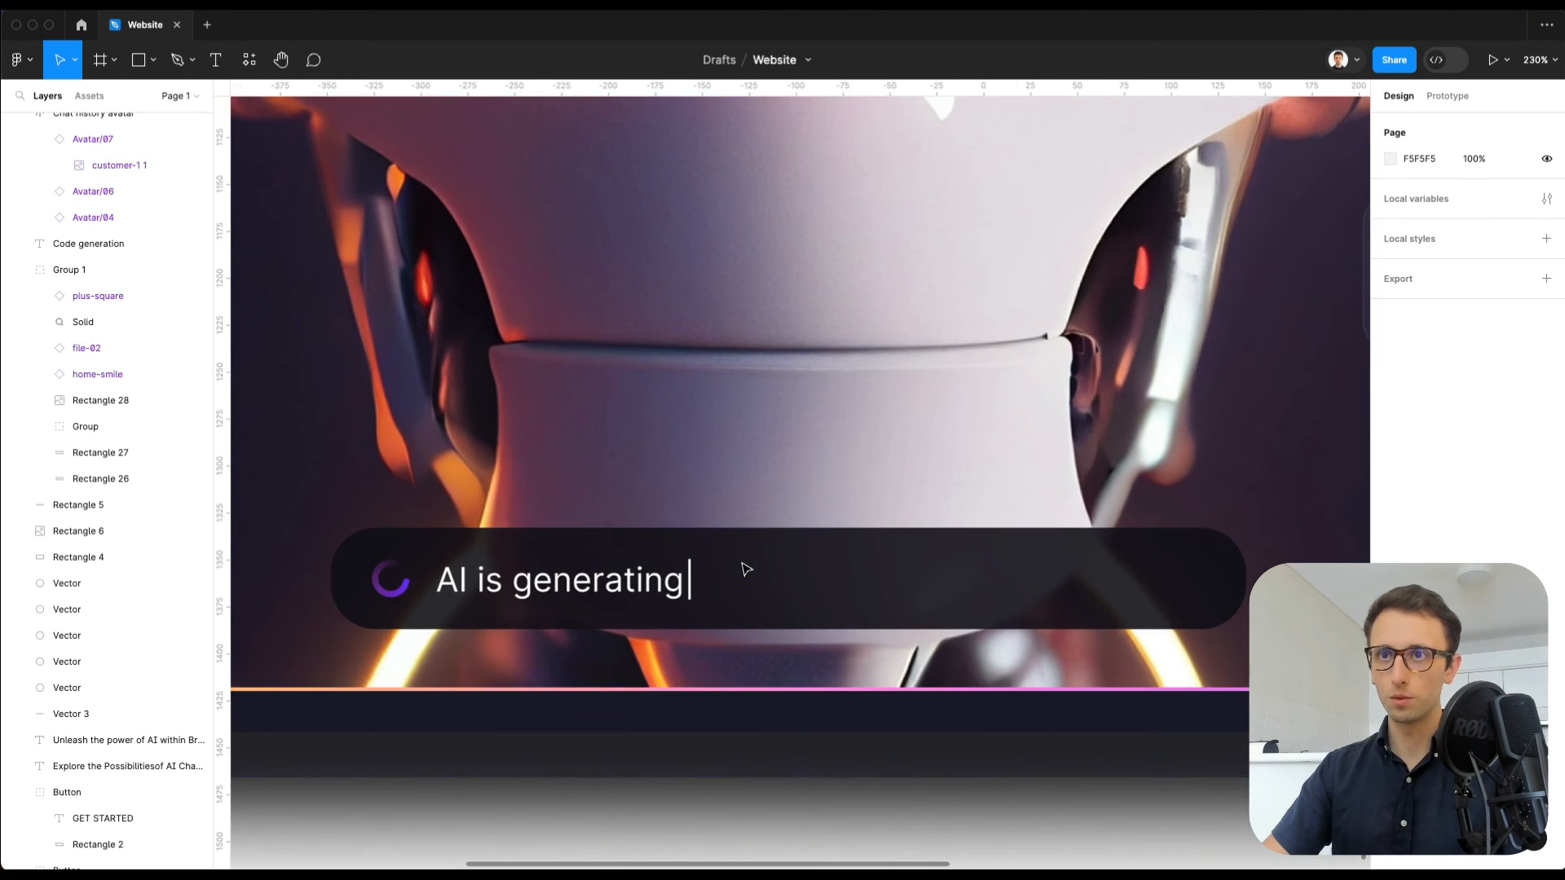
left_click(746, 569)
left_click(746, 569)
scroll(745, 567, "down", 3)
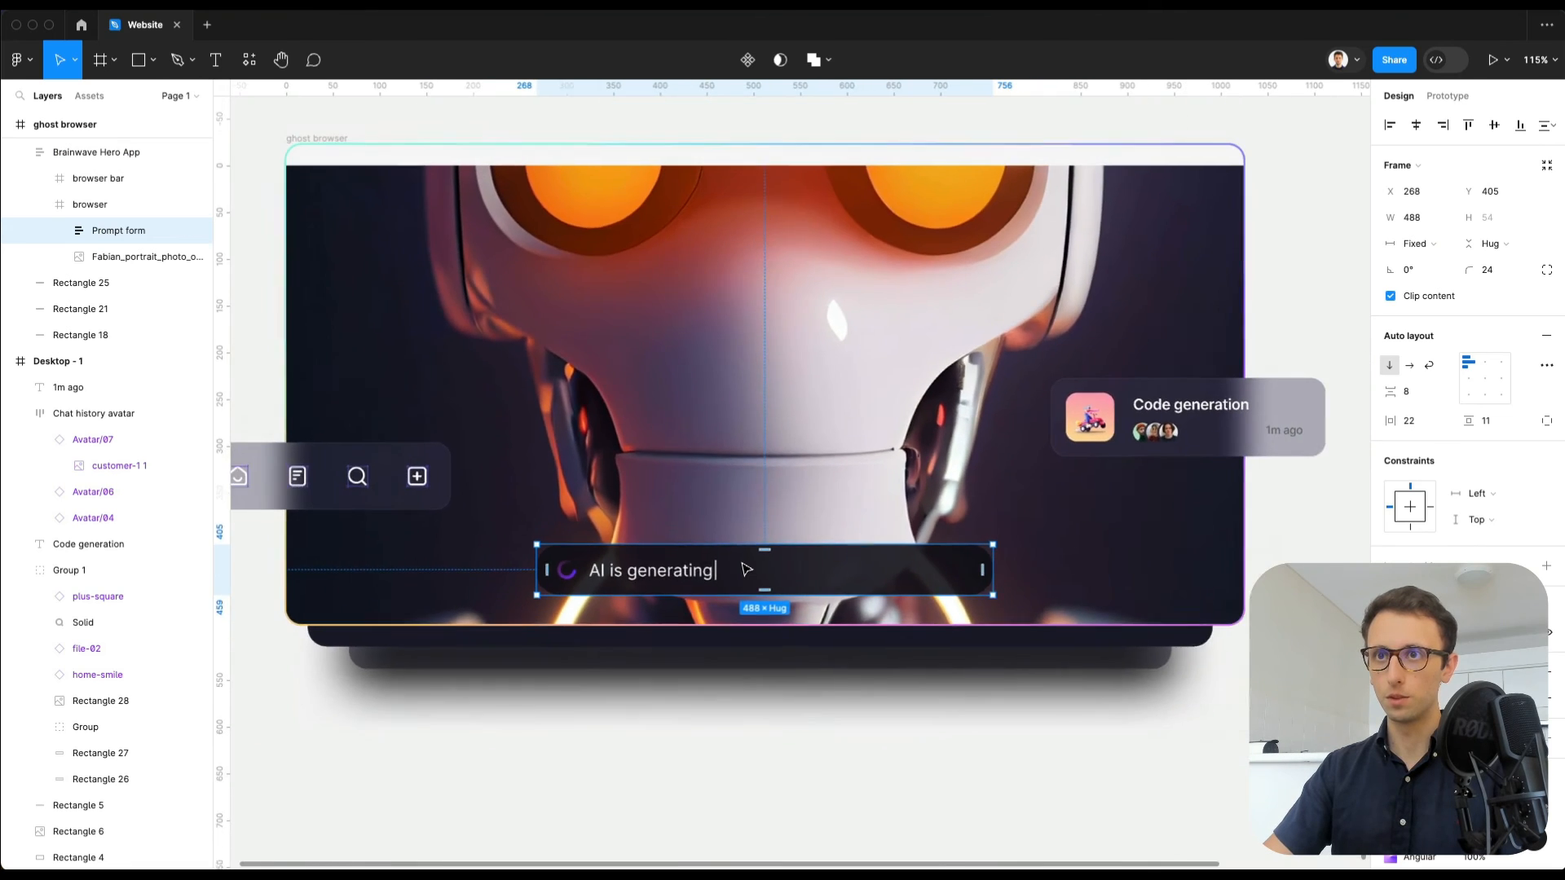
scroll(745, 567, "up", 10)
left_click(807, 551)
key("super+v")
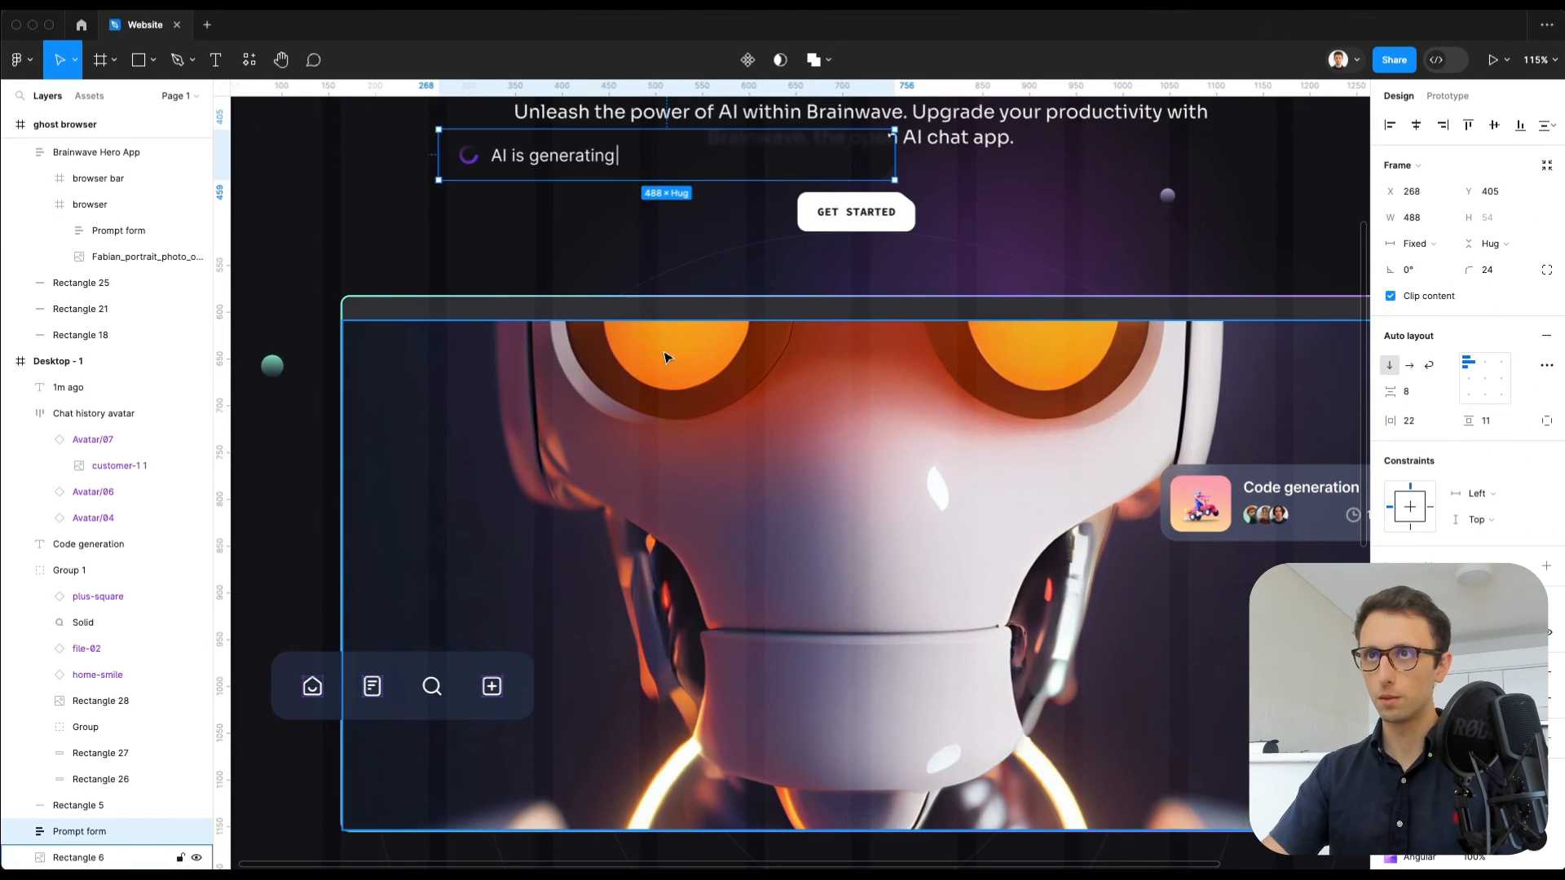
left_click_drag(603, 171, 856, 652)
left_click(1416, 125)
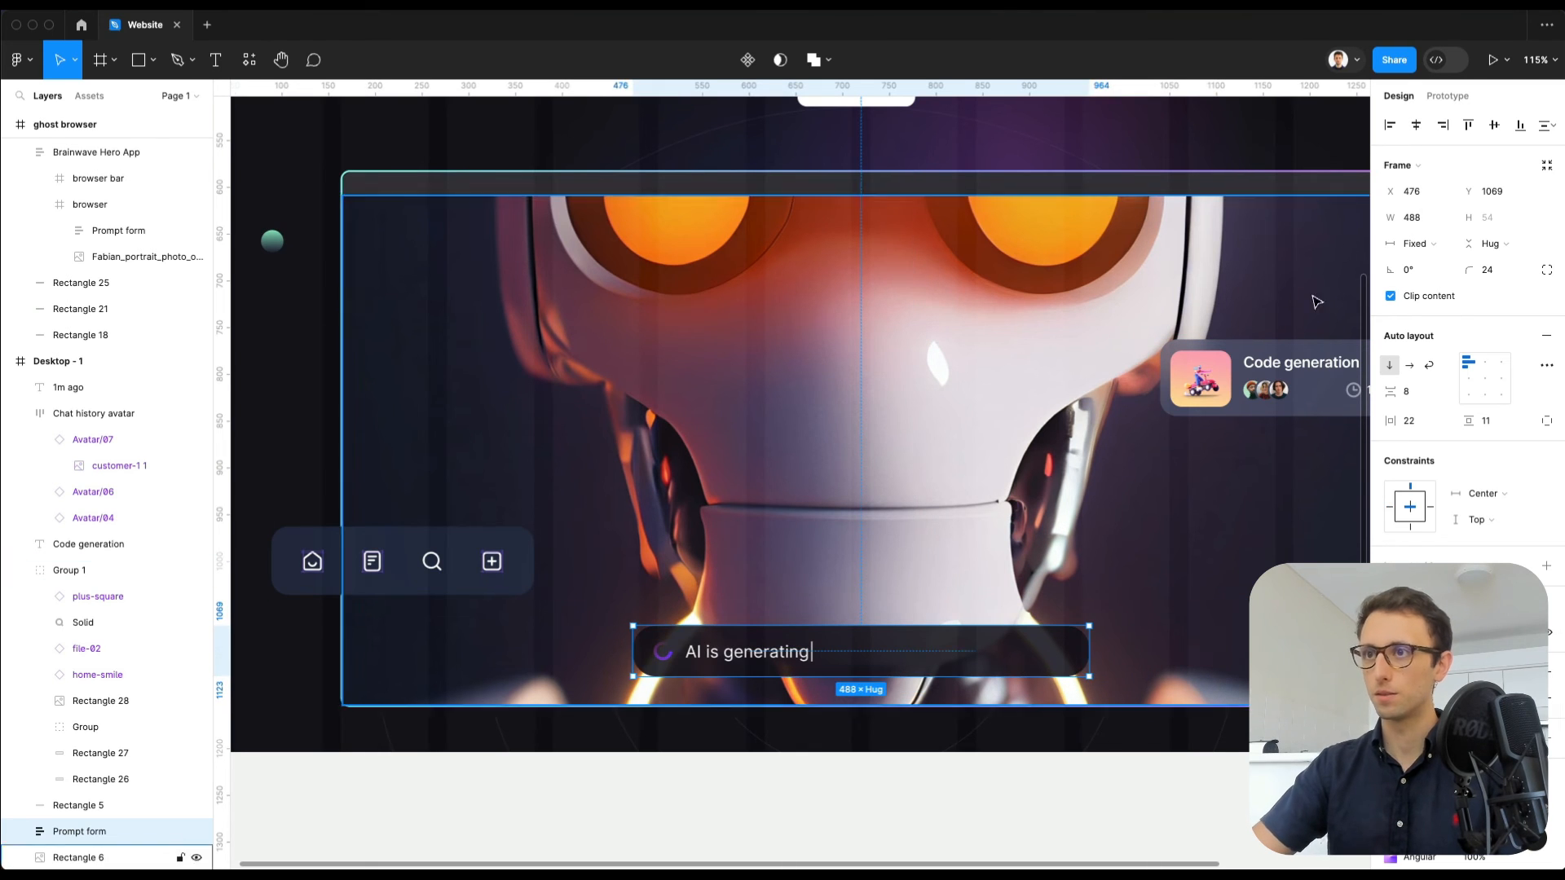
Step: Draw a rectangle about 196 × 43 above the prompt form, with corner radius 67 and the form's sampled dark fill 1E1B28
scroll(789, 650, "up", 5)
scroll(789, 650, "up", 2)
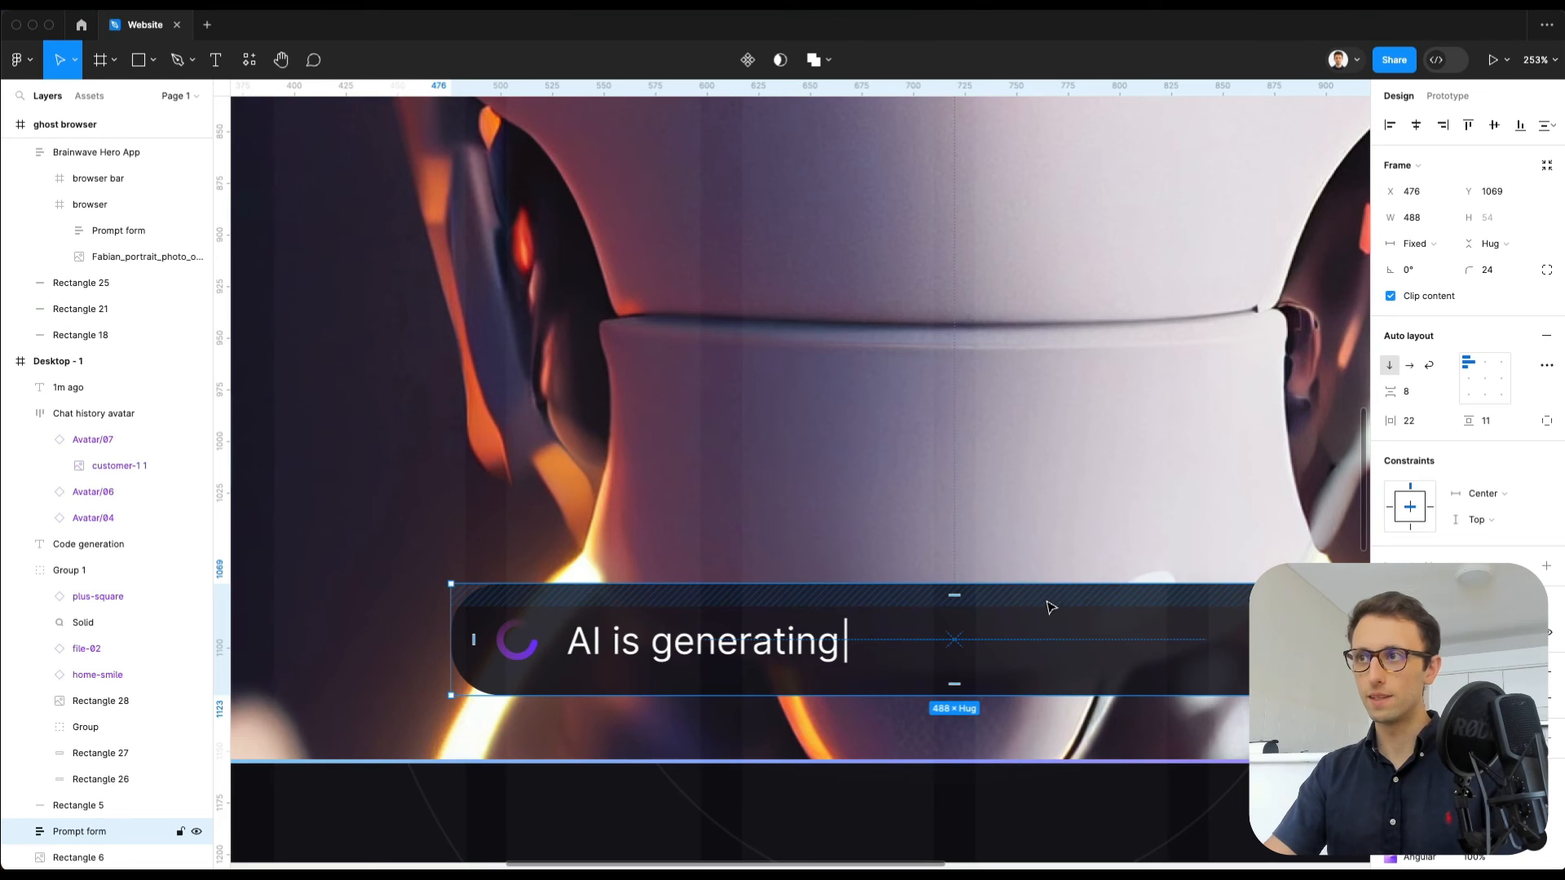
scroll(1047, 597, "down", 2)
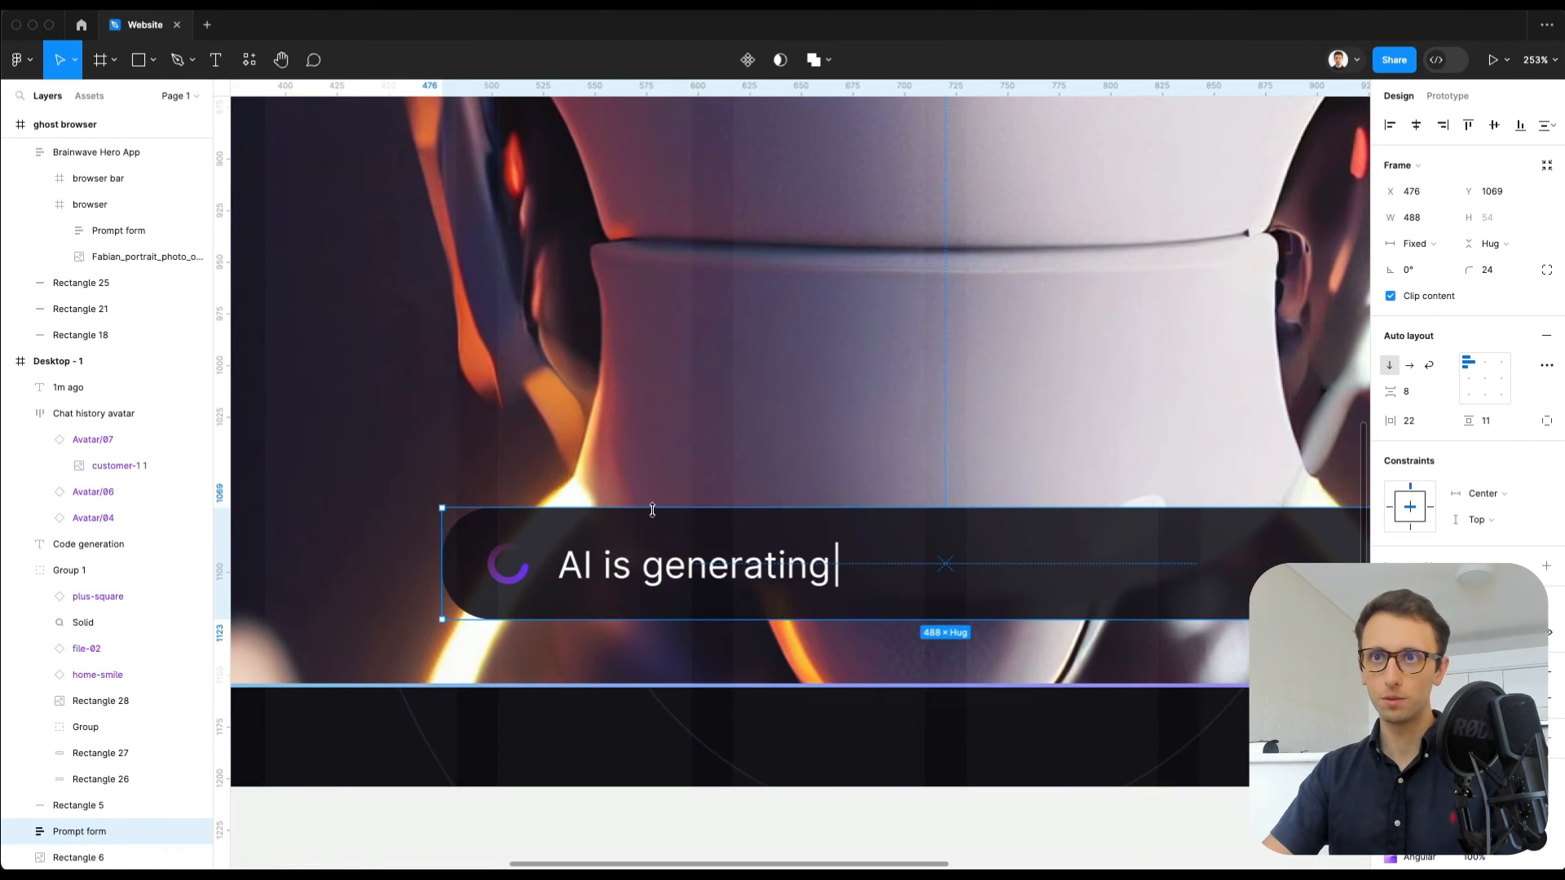
key("r")
left_click_drag(456, 401, 861, 489)
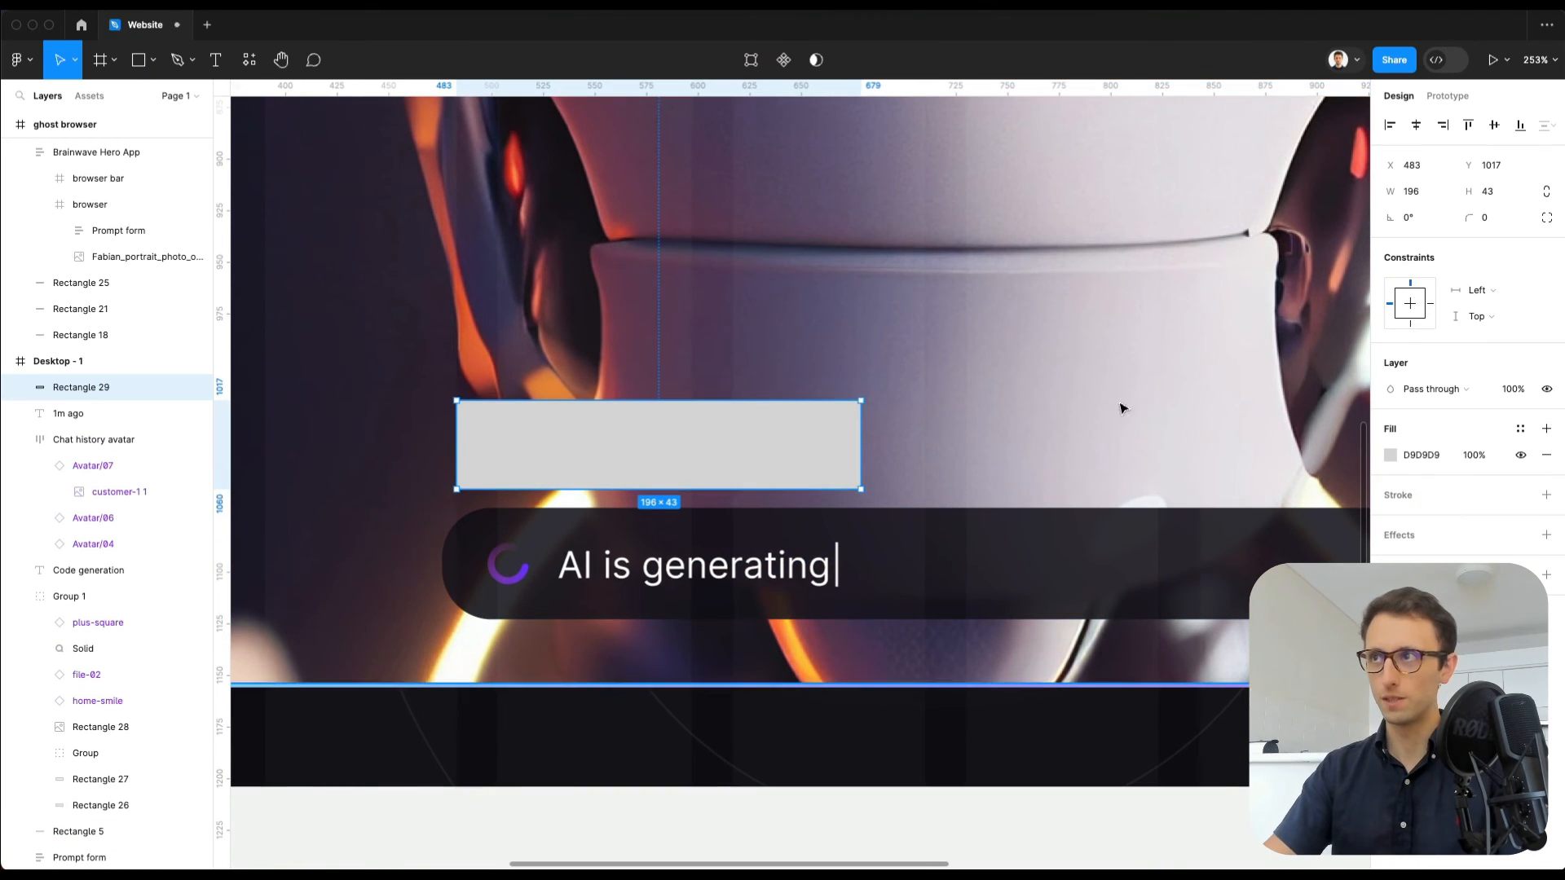
left_click_drag(1473, 217, 940, 280)
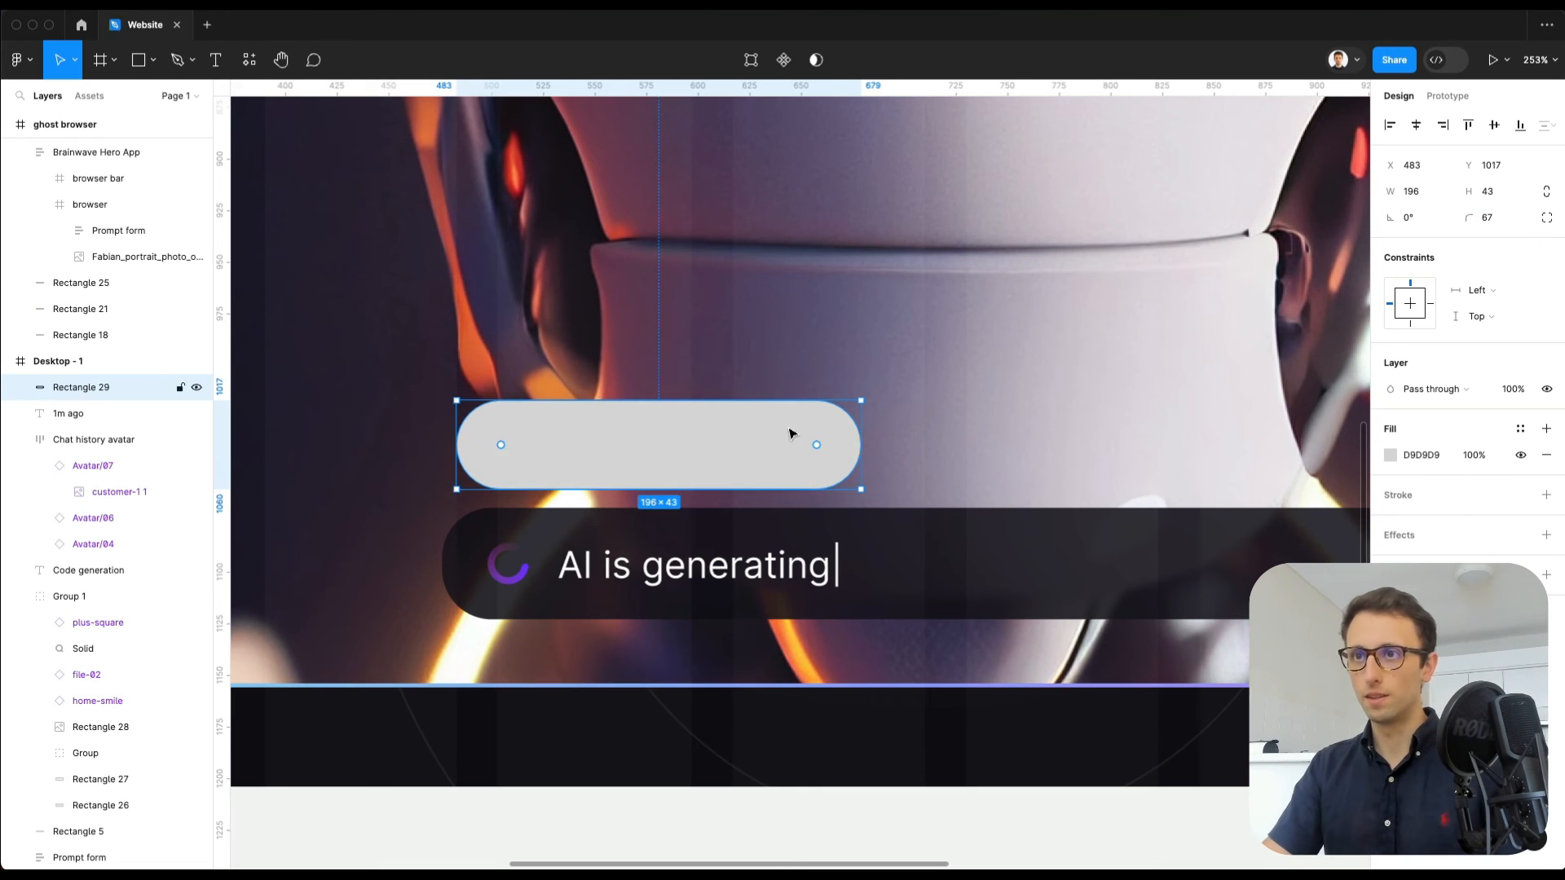
key("i")
left_click(885, 534)
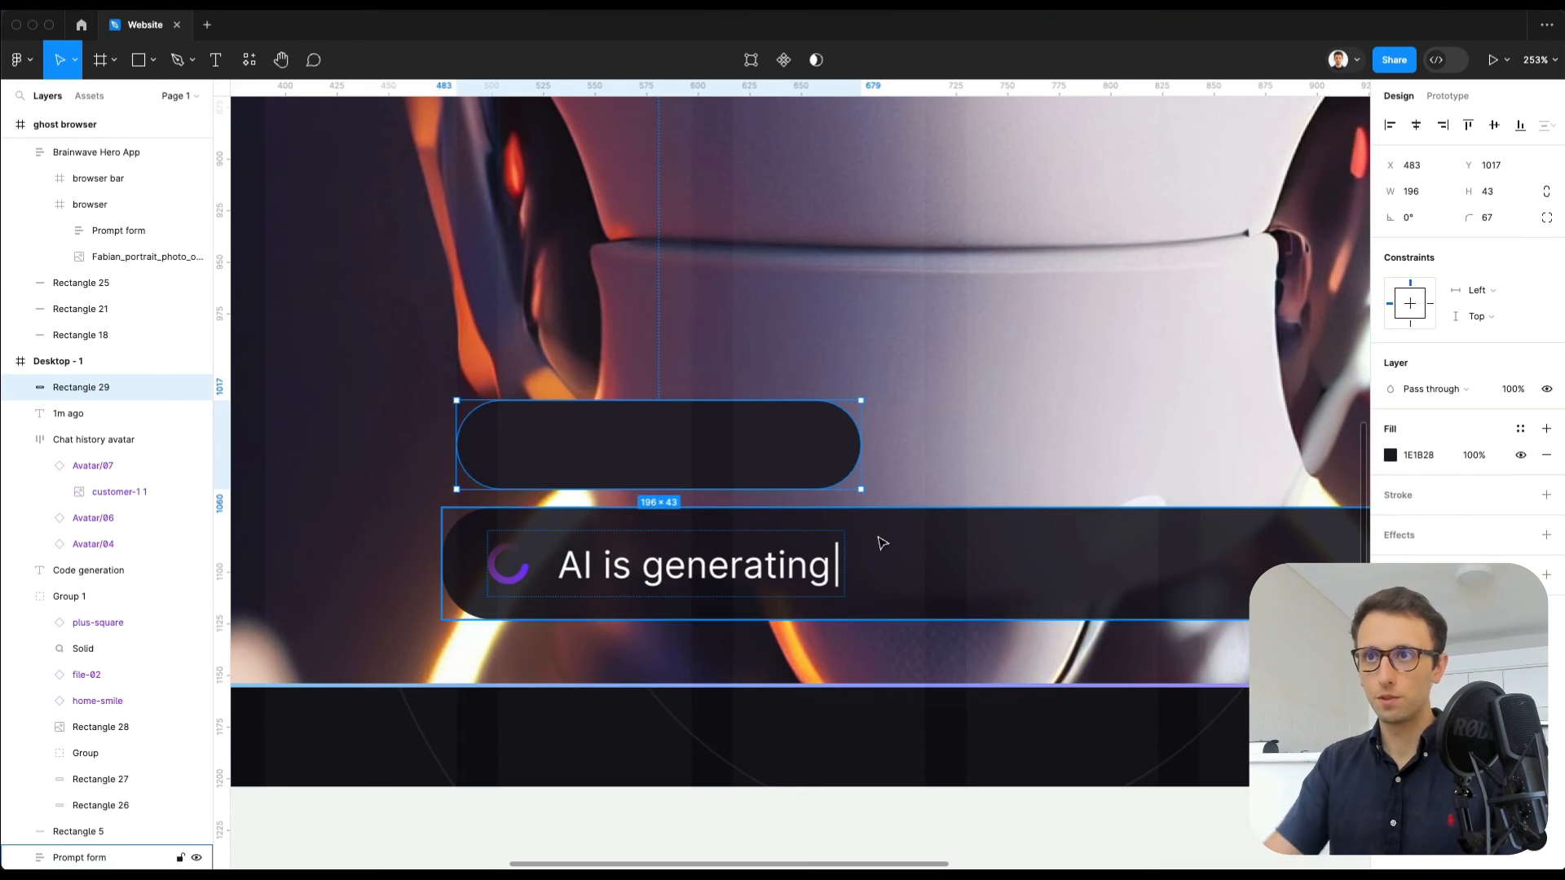
Step: Draw a 26 × 26 circle inside the new pill, shape it into an open ring with ratio 73.81%, and round its ends with radius 80
left_click(519, 574)
scroll(537, 466, "up", 5)
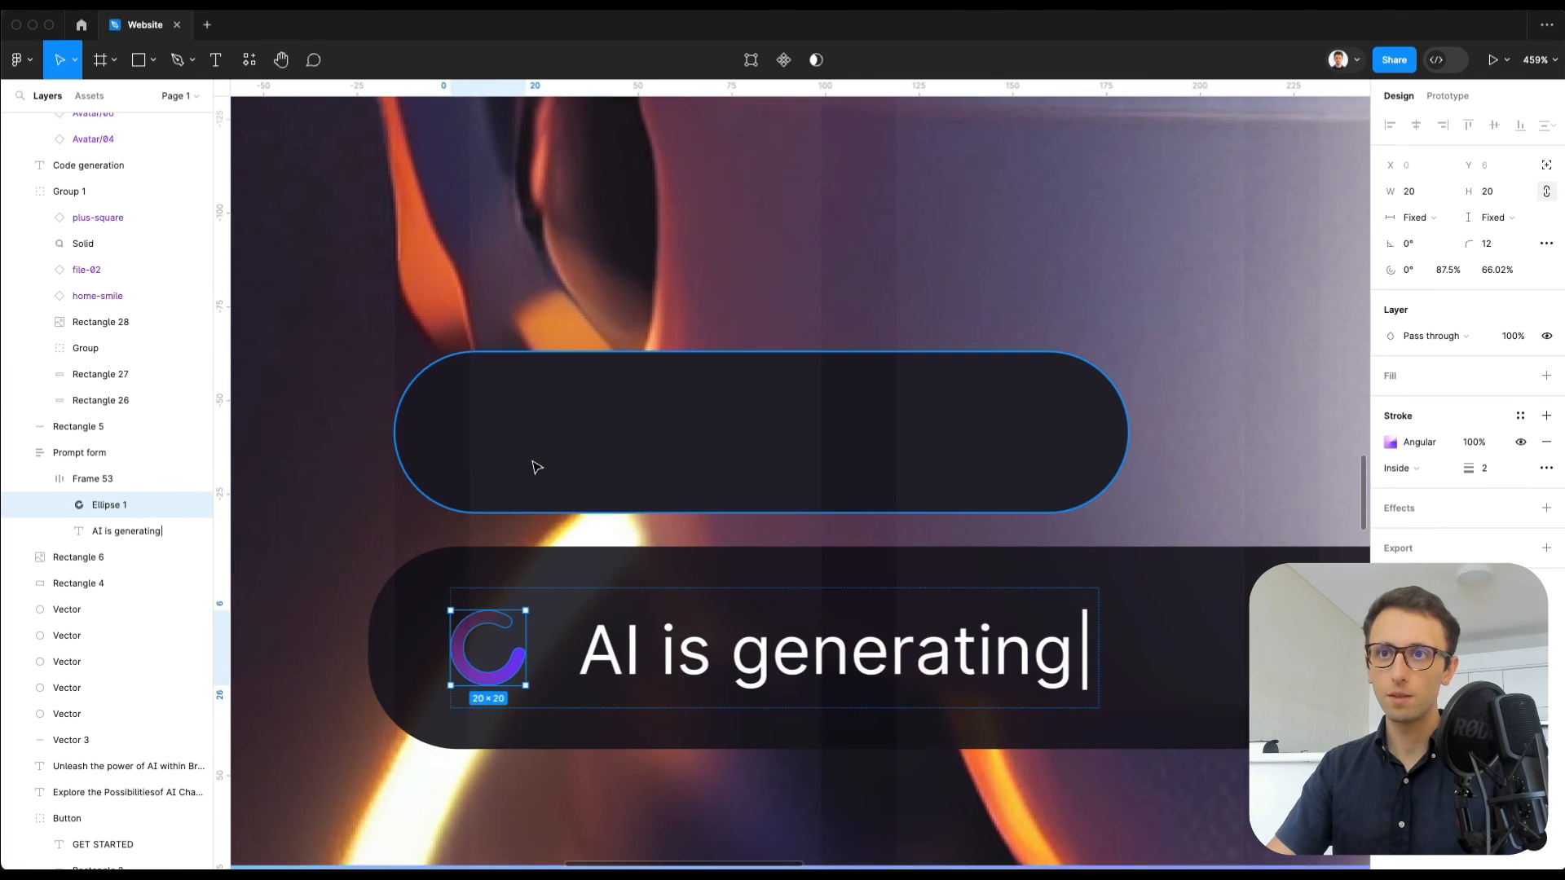
scroll(536, 466, "up", 1)
key("o")
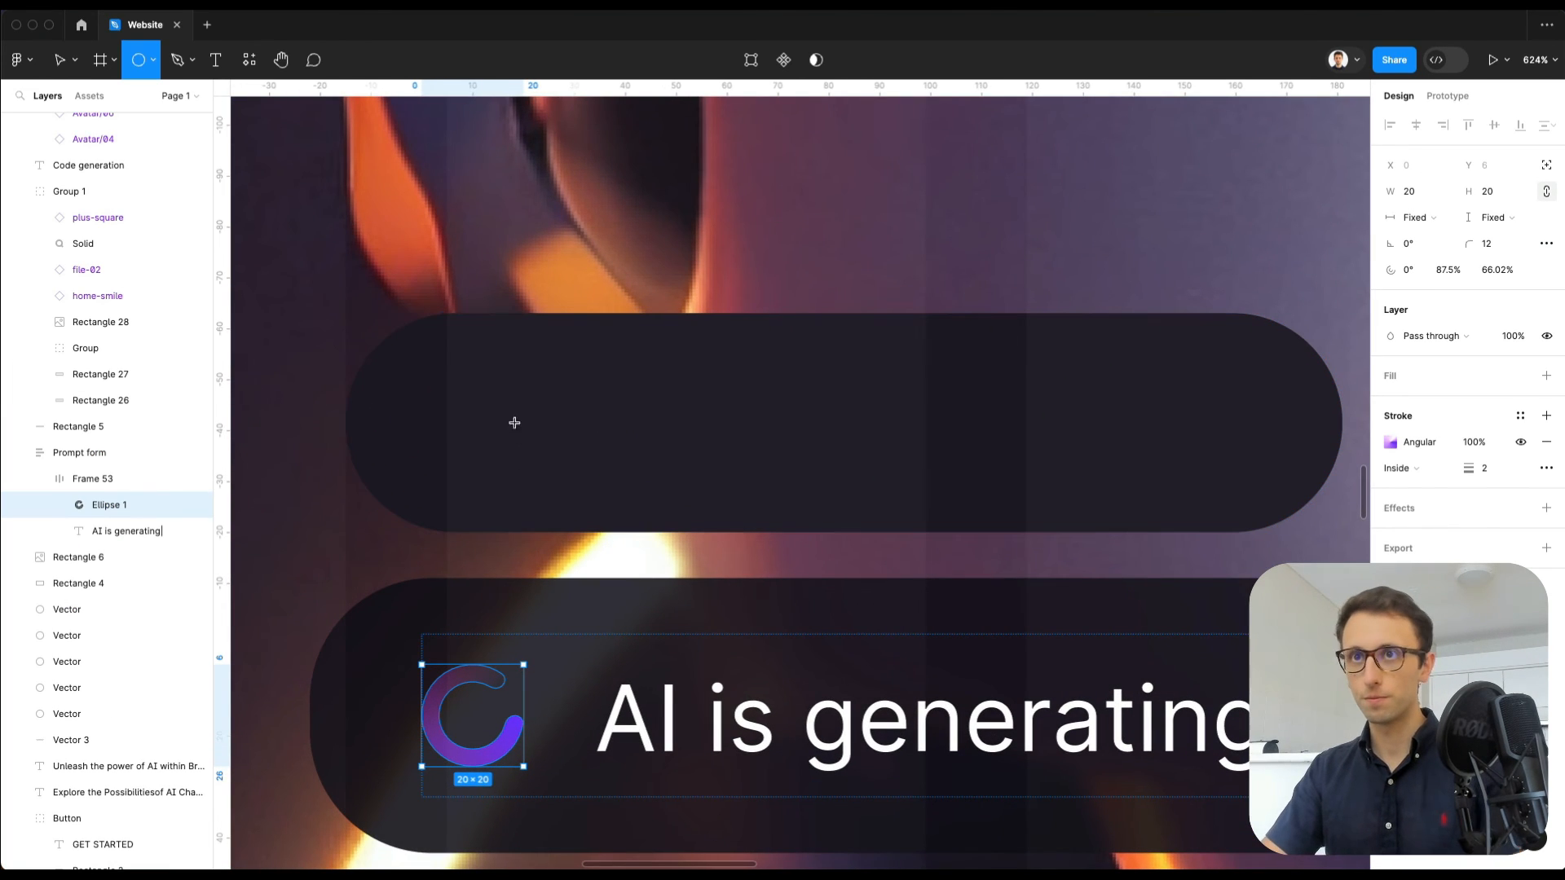
mouse_move(472, 421)
left_mouse_down()
mouse_move(550, 498)
mouse_move(538, 487)
left_mouse_up()
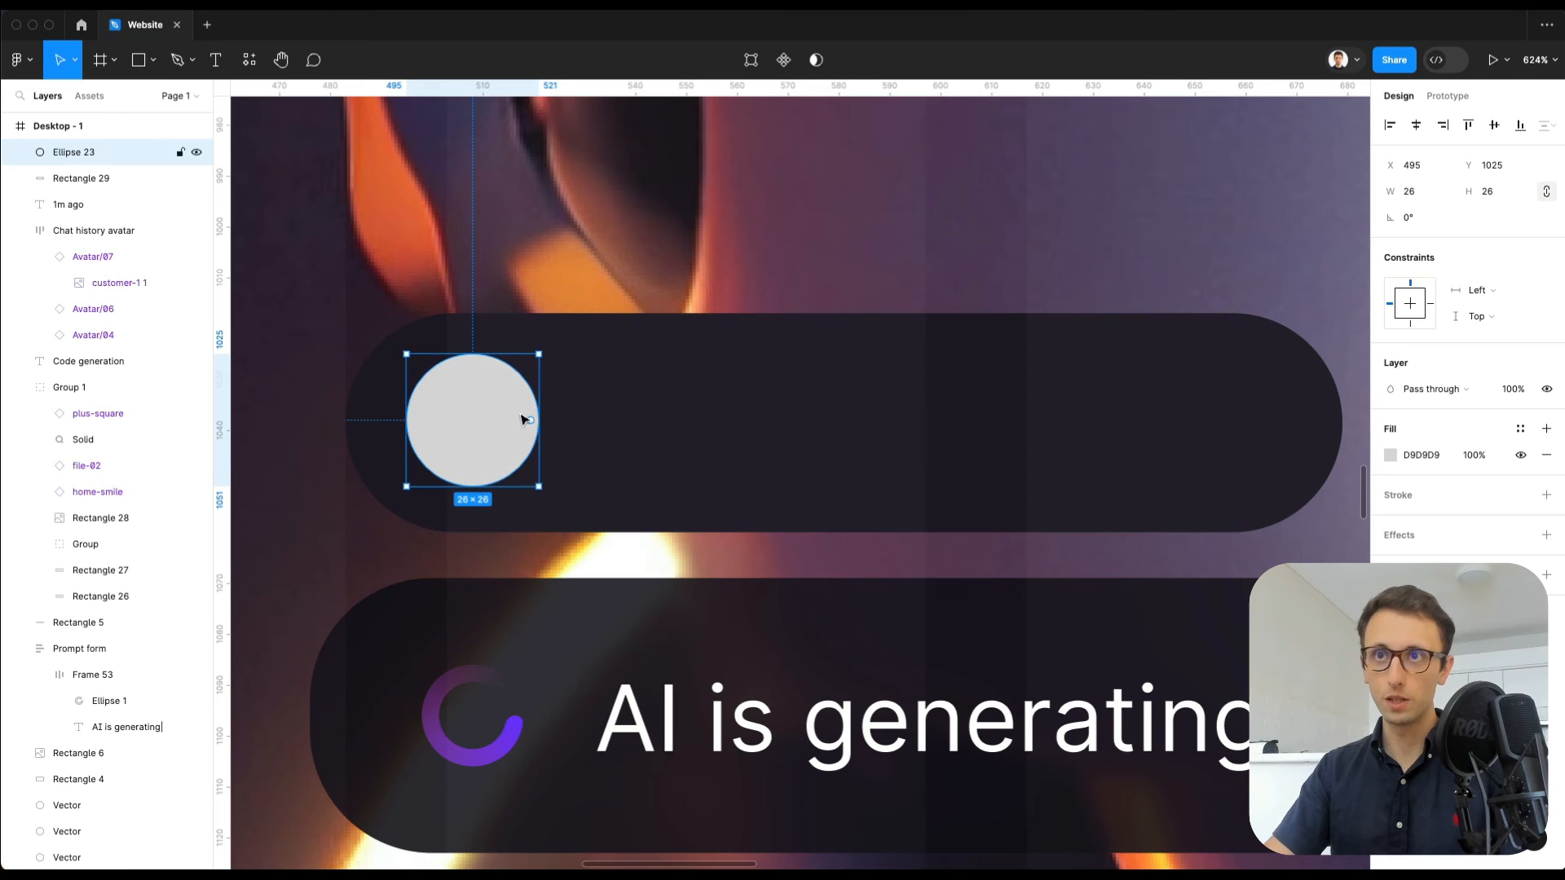
left_click_drag(533, 422, 429, 419)
scroll(429, 419, "right", 1)
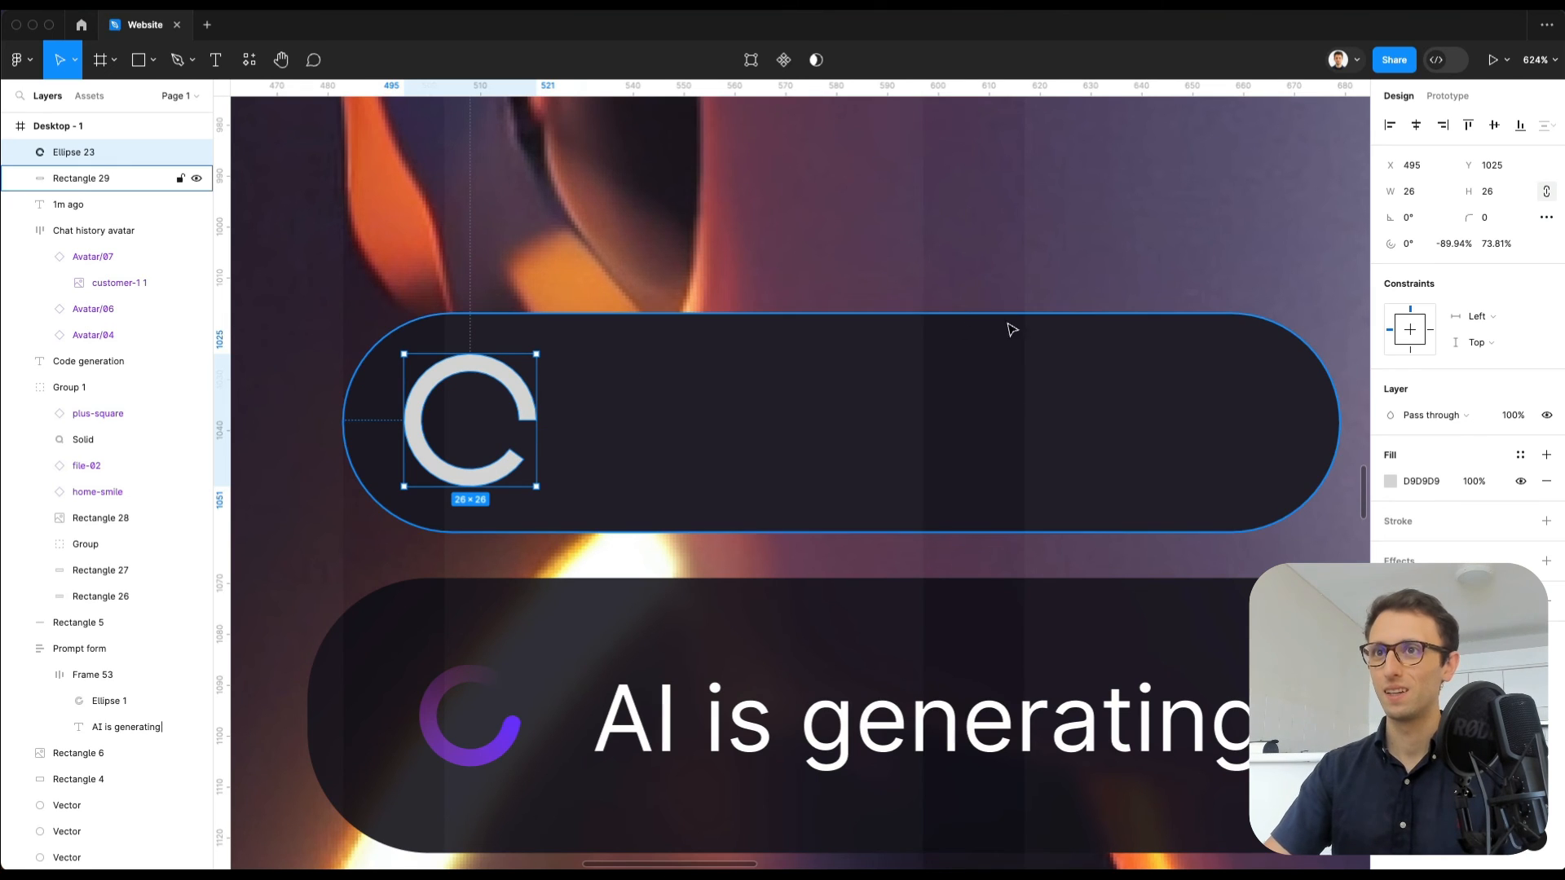
left_click_drag(1469, 218, 1181, 291)
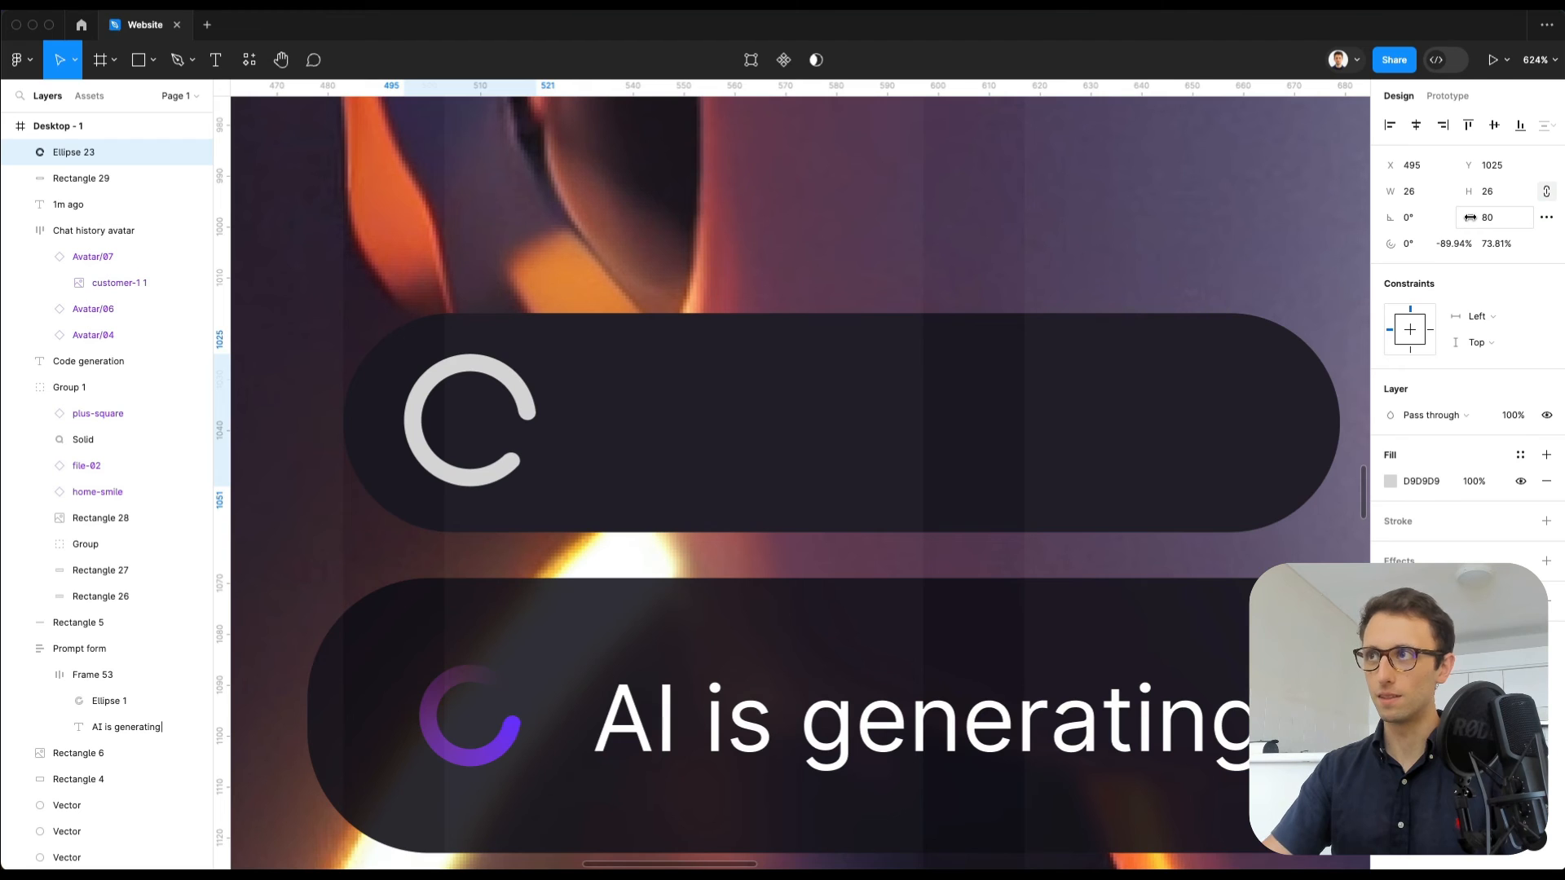
Step: Give the ring a linear gradient fill, angled from solid grey near its lower opening to transparent at its upper end
left_click(1390, 482)
left_click(1216, 432)
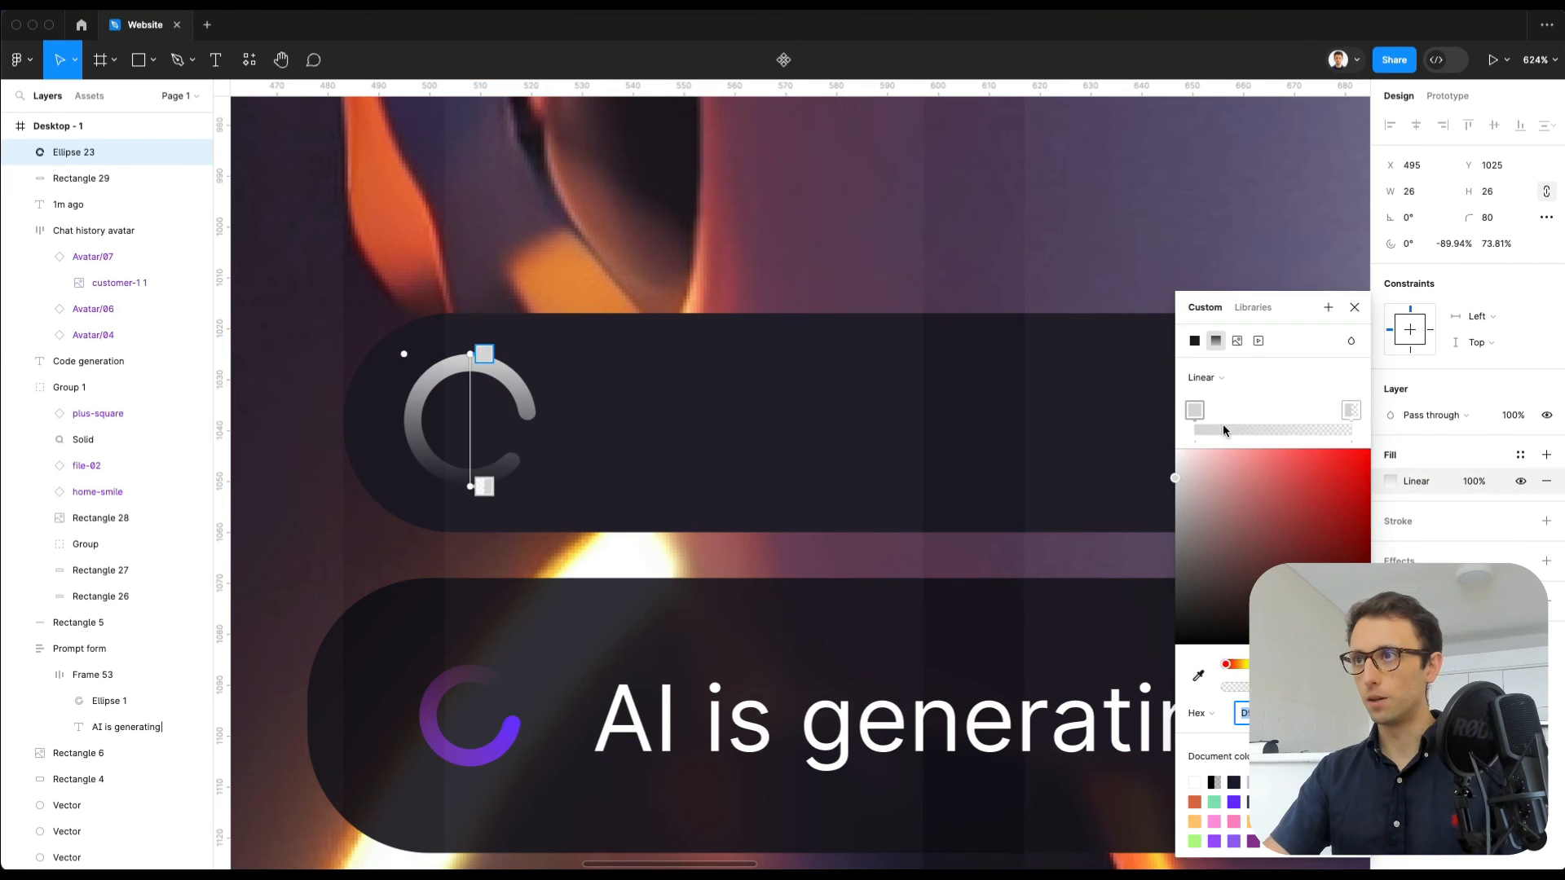
left_click(1207, 372)
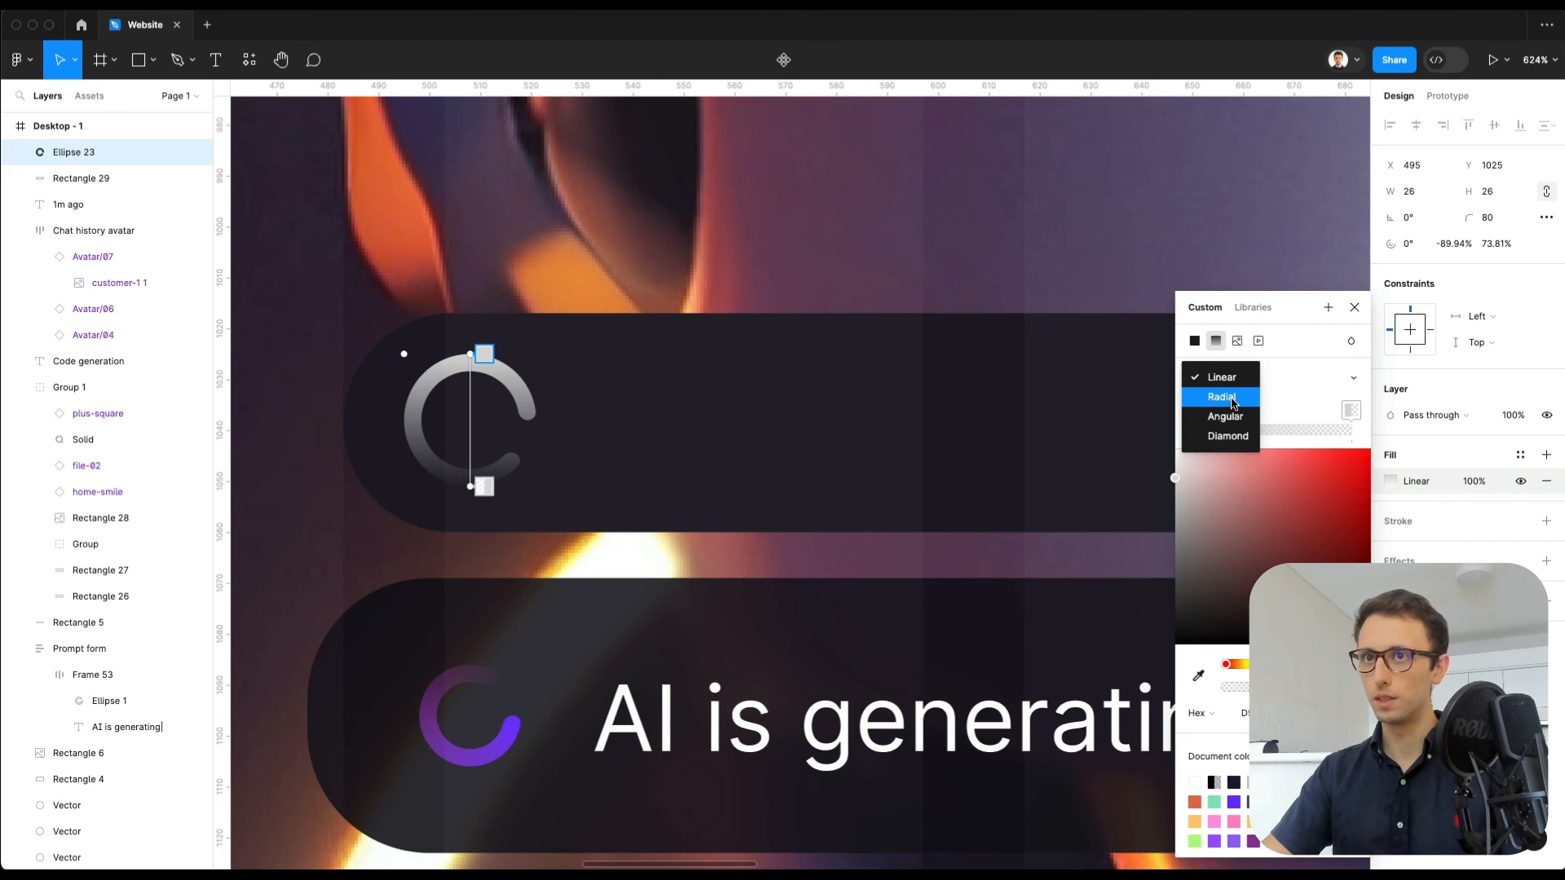
left_click(1232, 399)
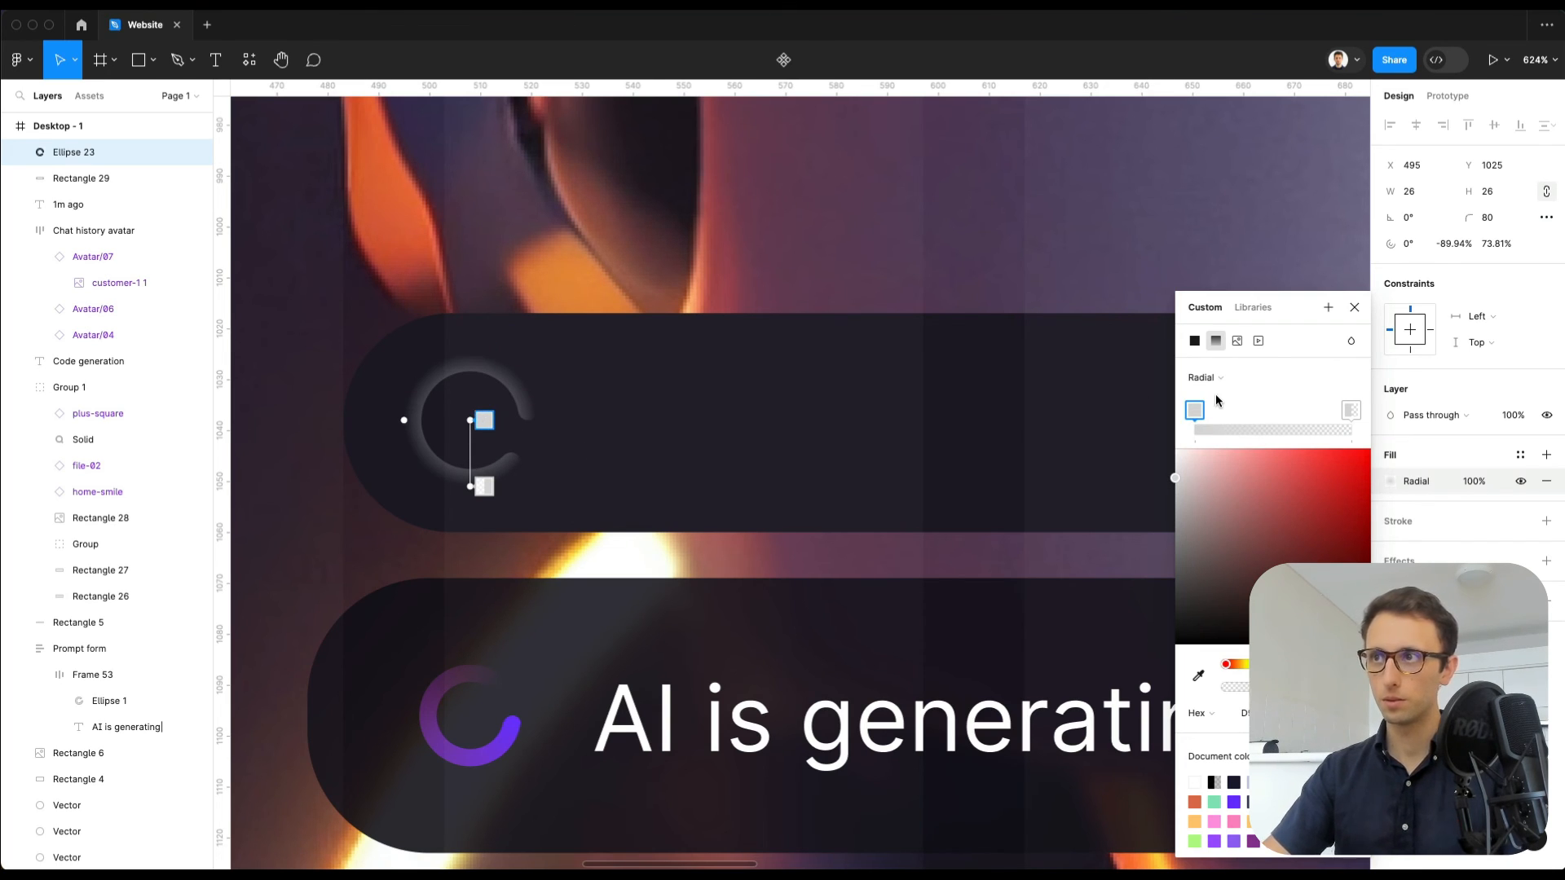
key("super+z")
left_click_drag(467, 348, 504, 364)
left_click_drag(510, 492, 489, 469)
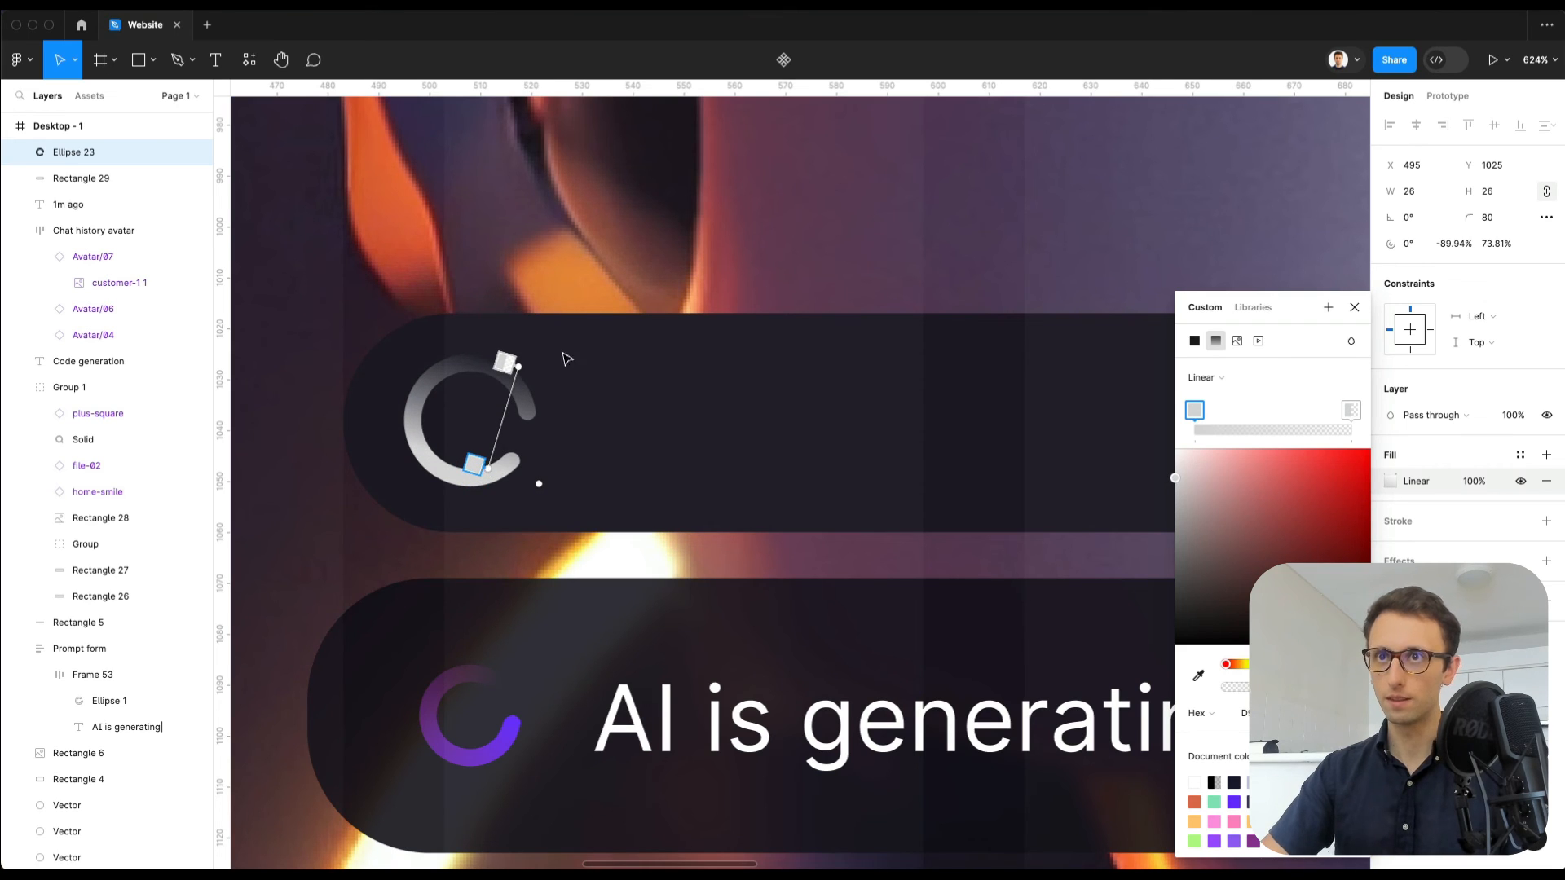
Step: Add a middle stop to the ring's gradient, adjust that stop's opacity and deselect the ring
left_click(507, 401)
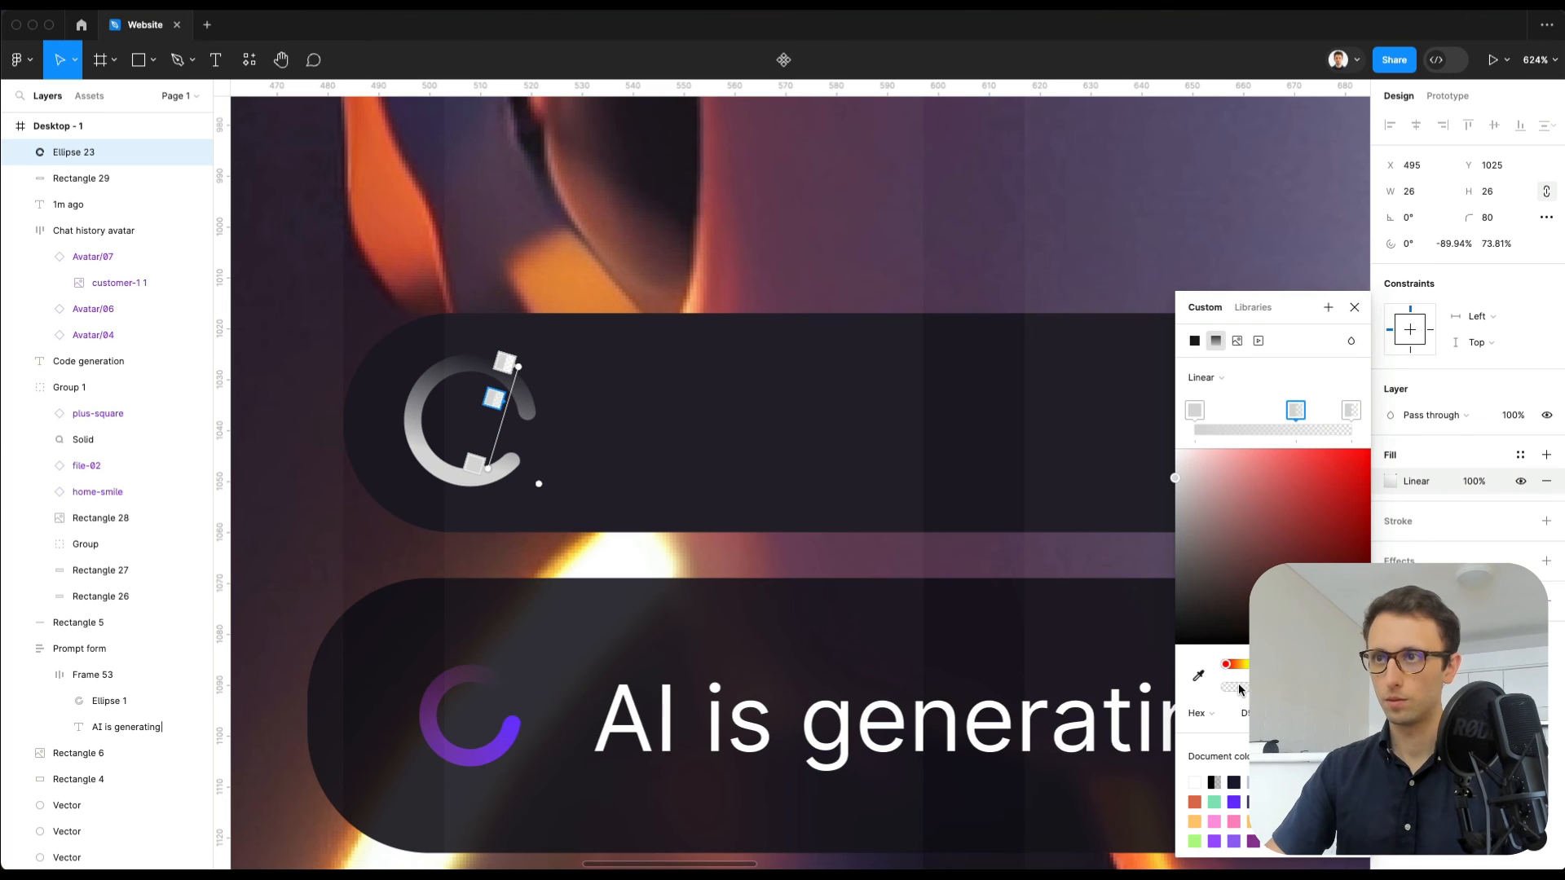
mouse_move(1239, 684)
left_mouse_down()
mouse_move(1203, 687)
mouse_move(1248, 680)
left_mouse_up()
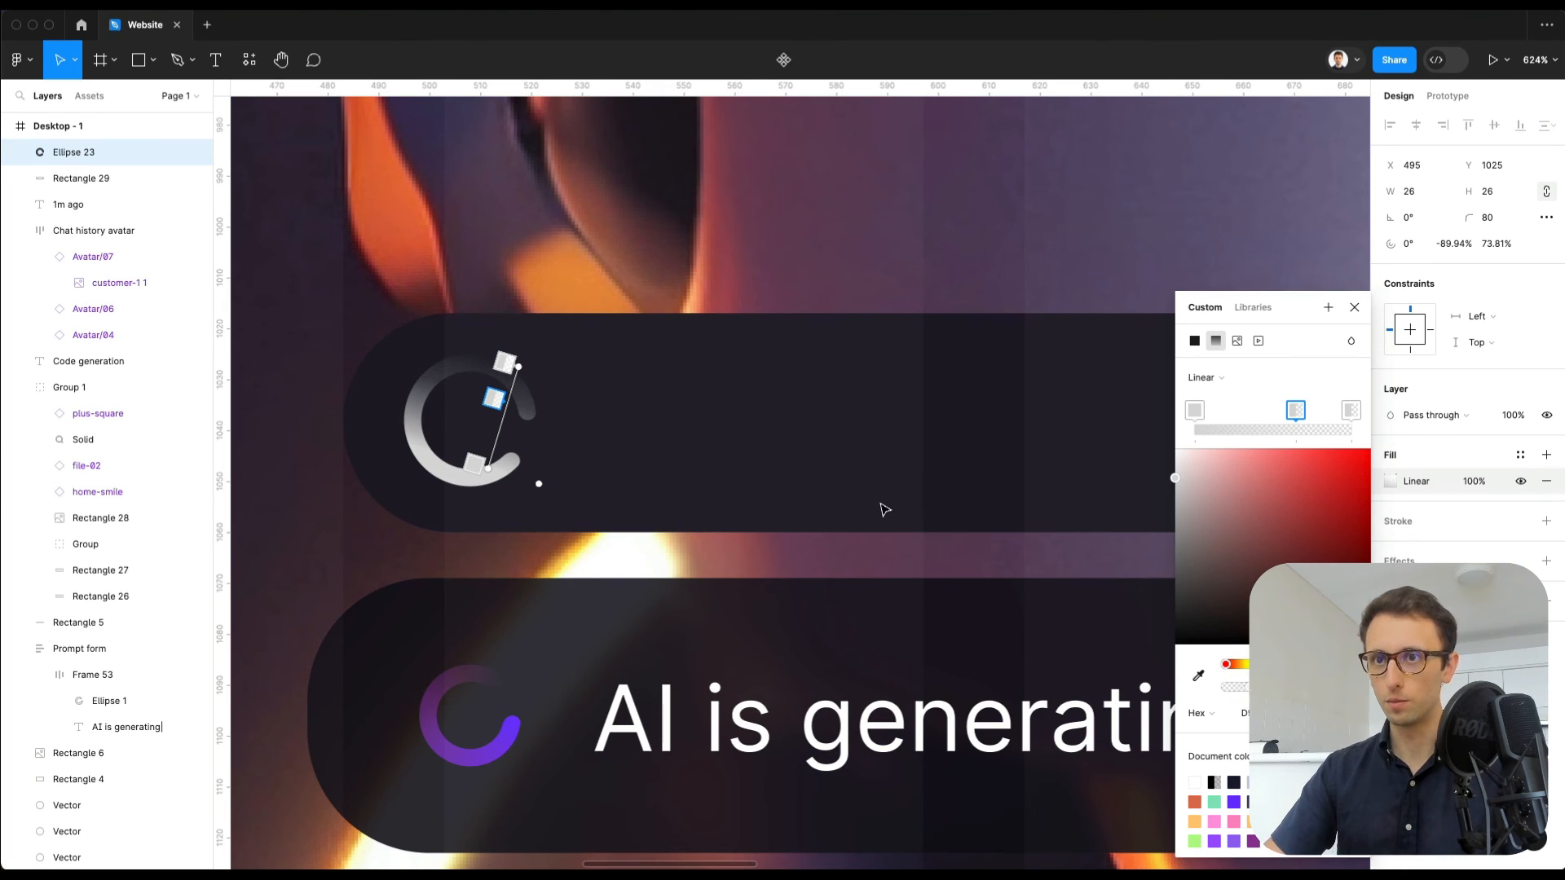
key("Escape")
key("Escape")
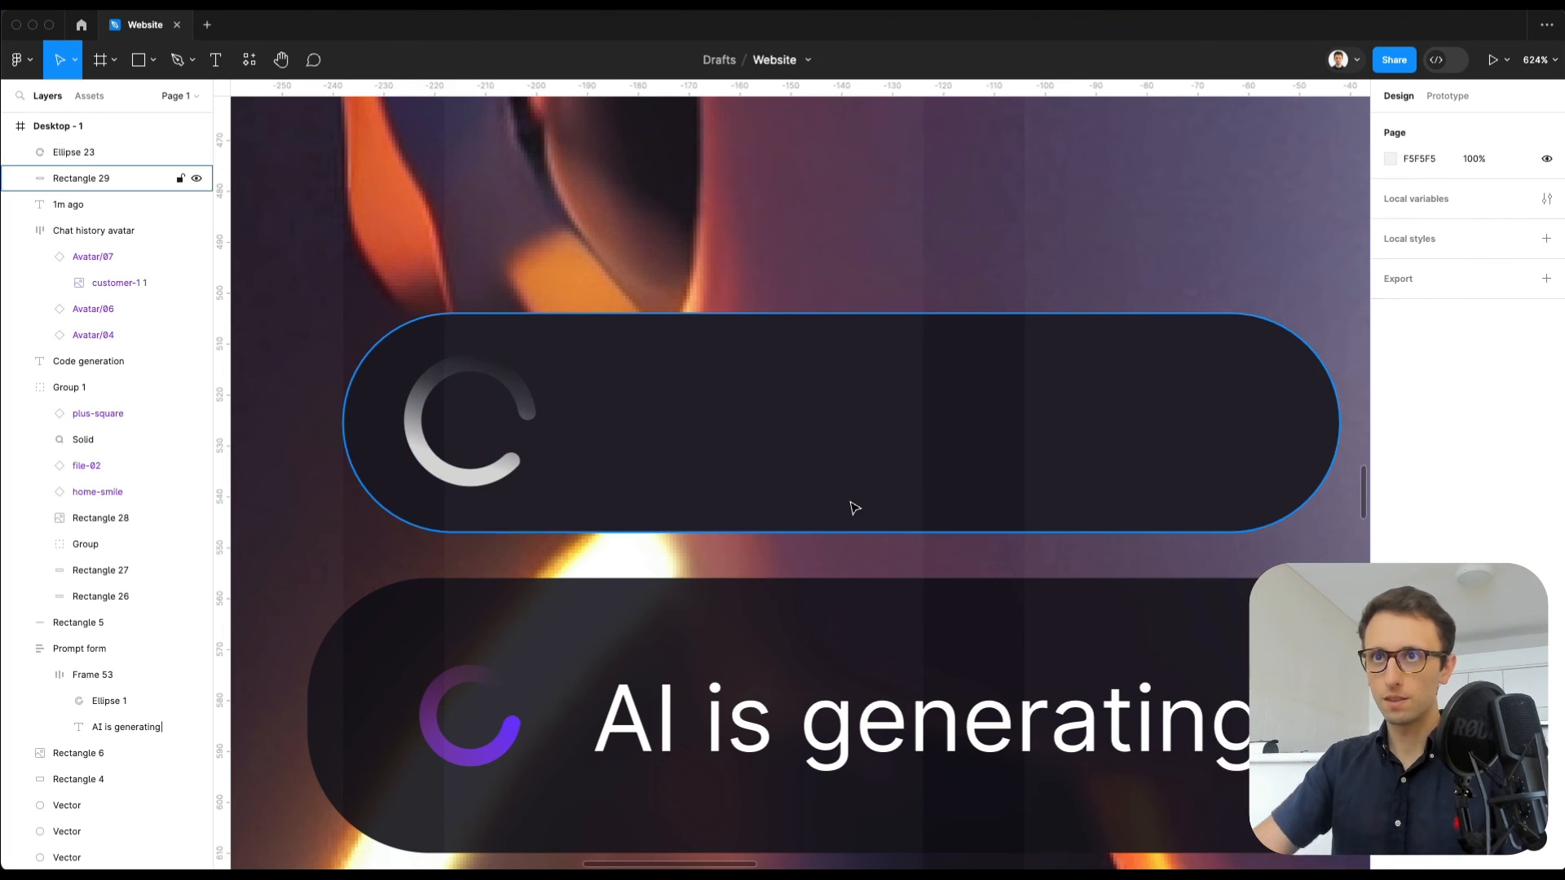
Step: Delete the gradient ring from the new pill
left_click(520, 397)
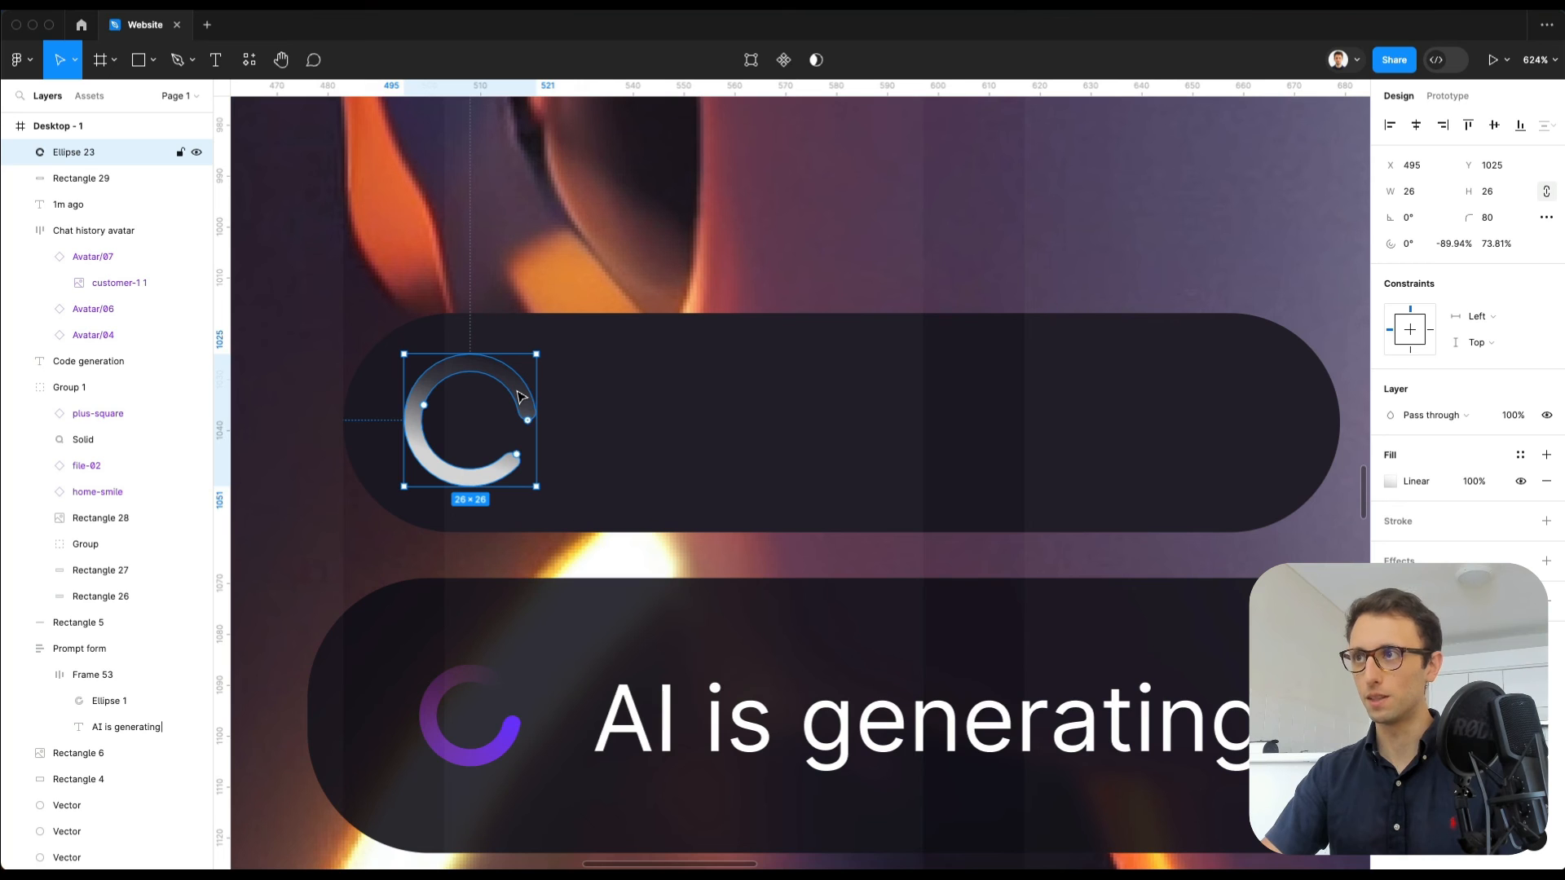
key("Delete")
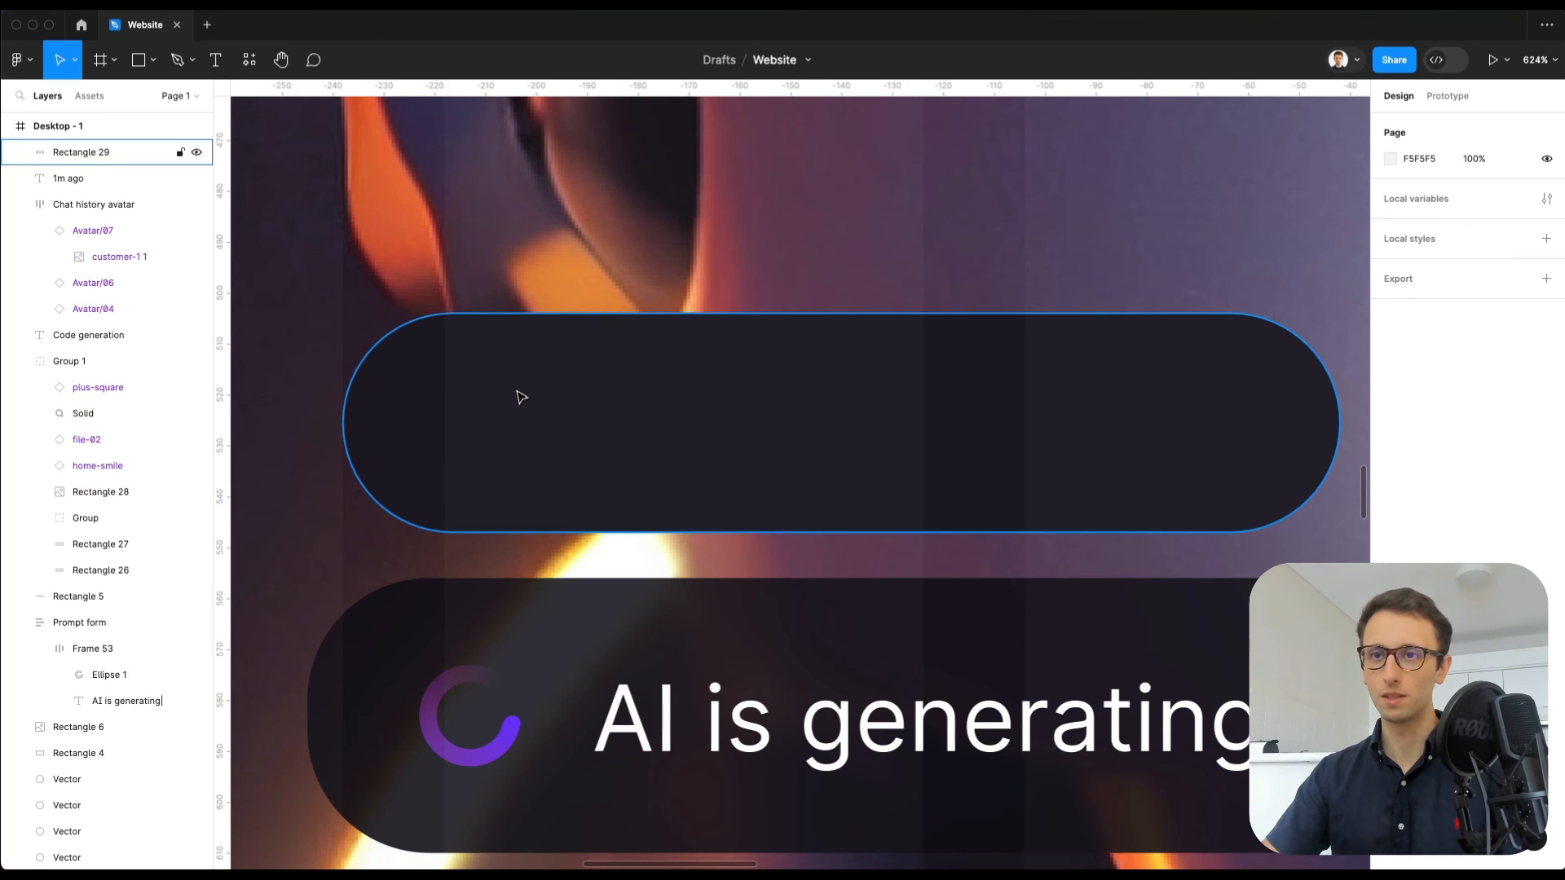
Step: Try filling the restored ring in the empty pill with the purple 7333F0 sampled from the finished loader ring
key("super+z")
key("i")
left_click(511, 727)
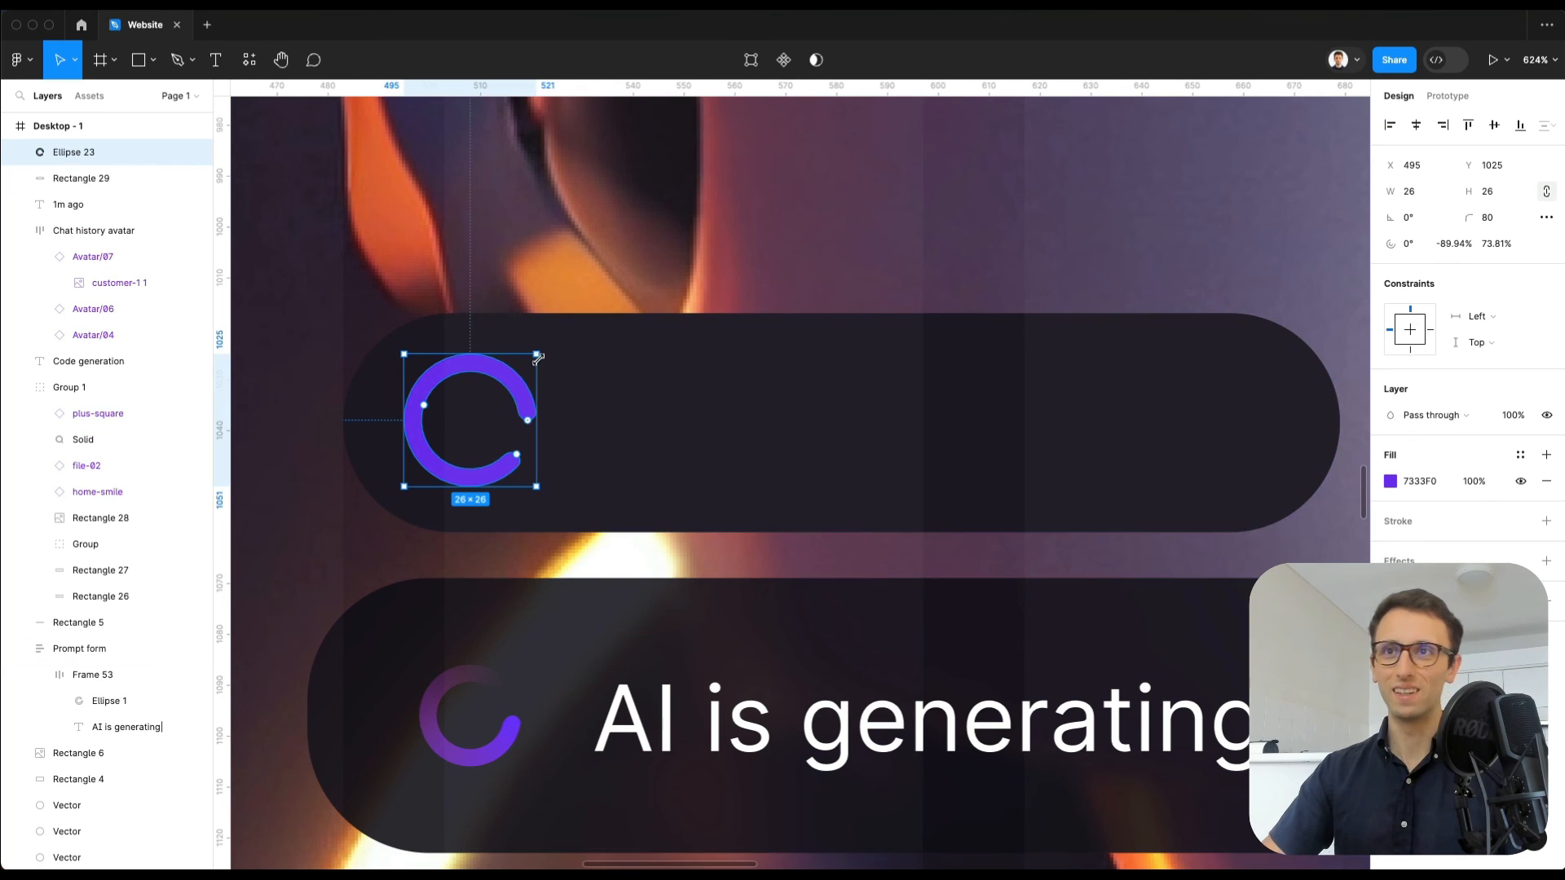
scroll(537, 356, "down", 3)
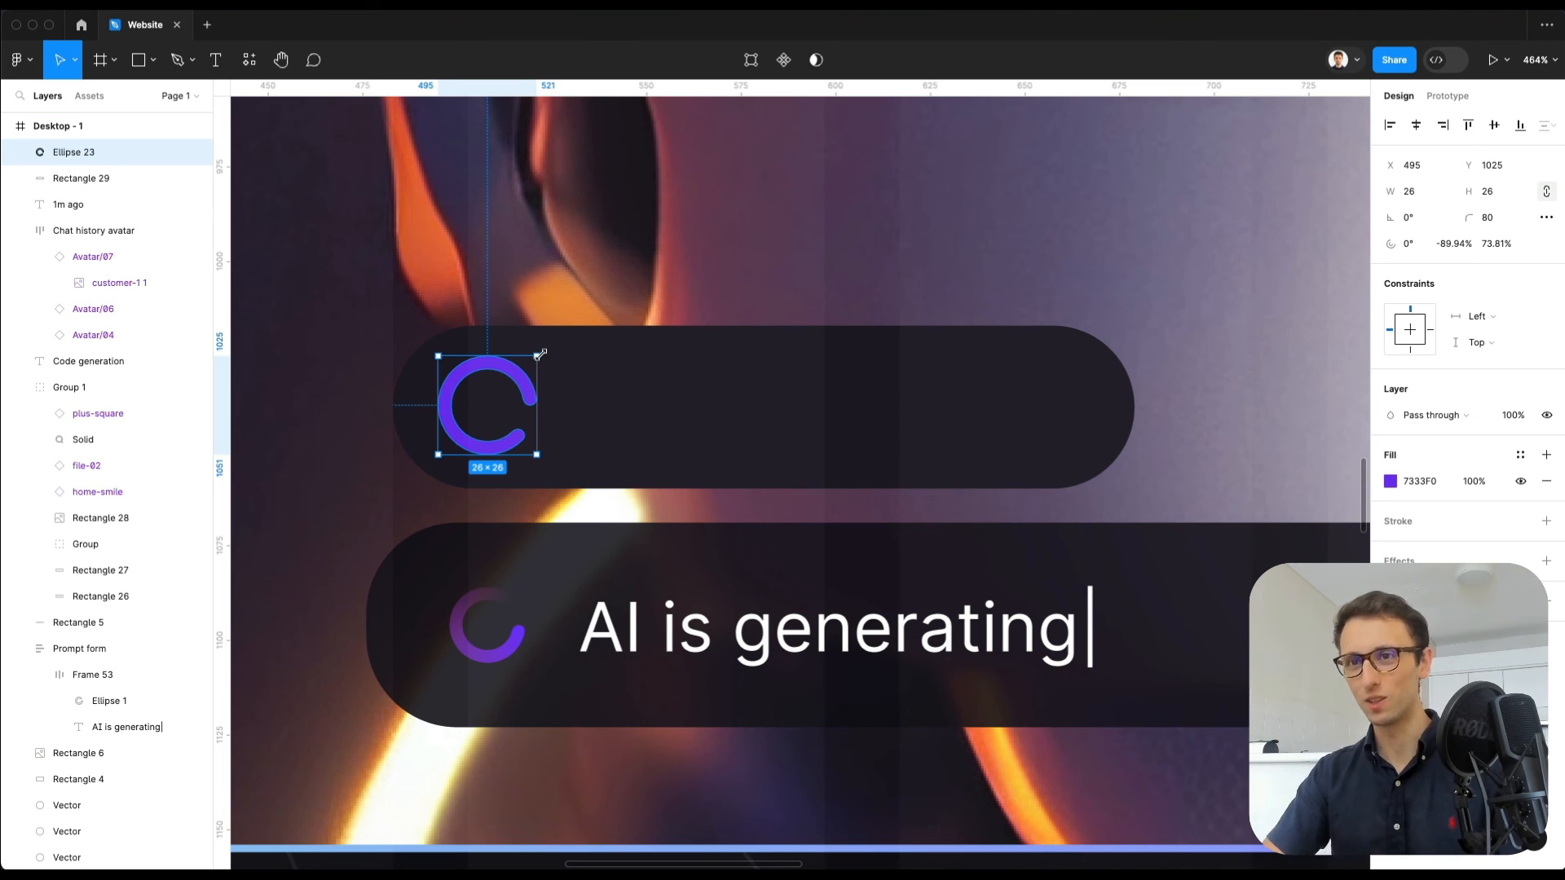
scroll(535, 356, "down", 2)
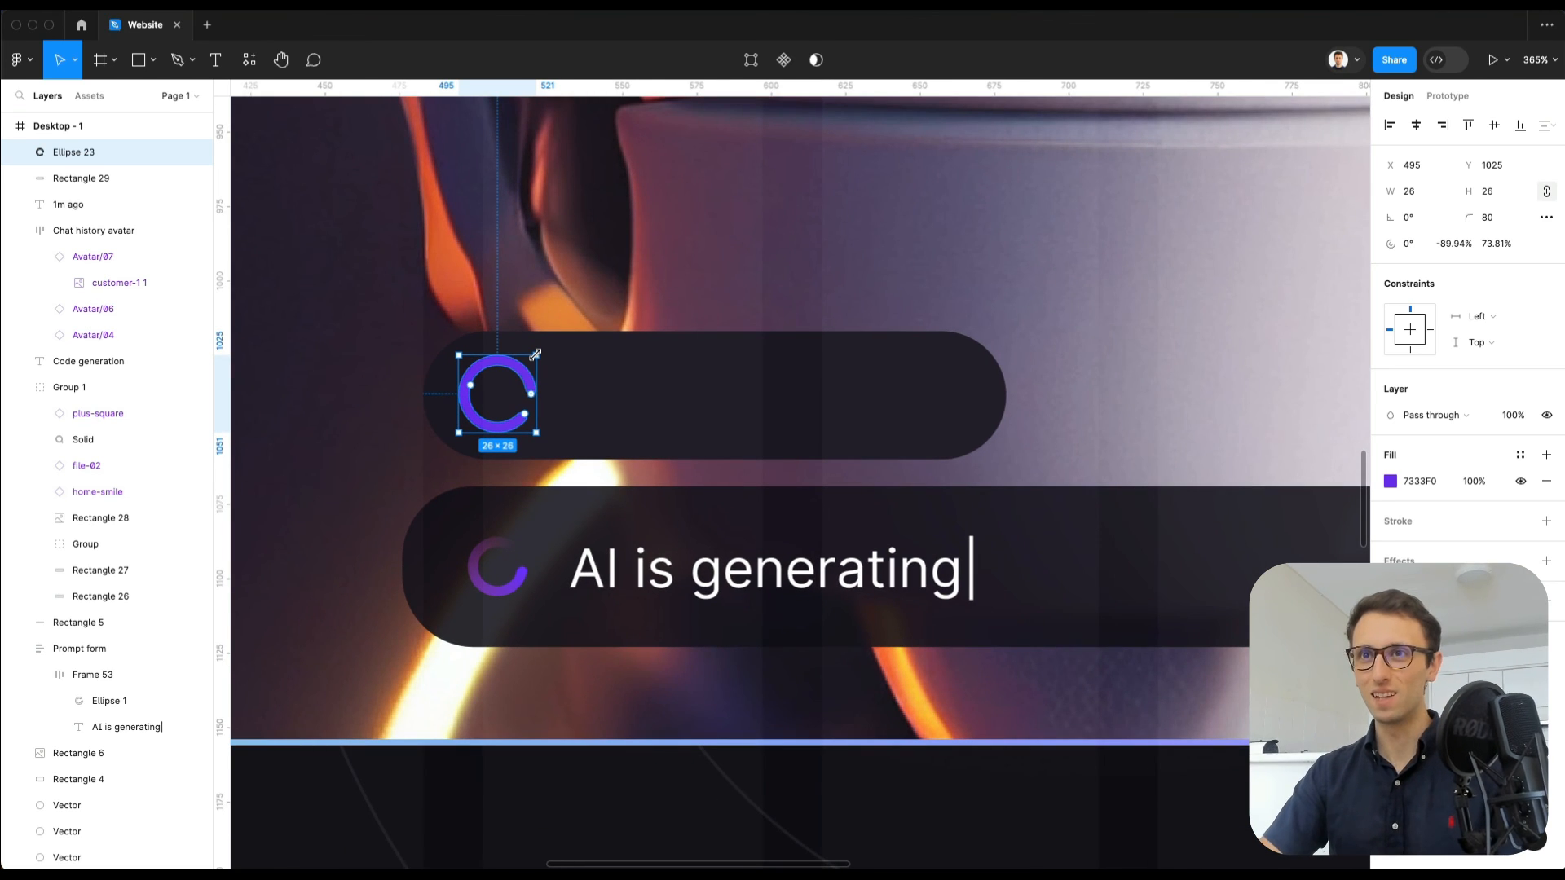
key("Delete")
Step: Examine the angular gradient stroke of the loader ring in the prompt form
scroll(519, 538, "up", 6)
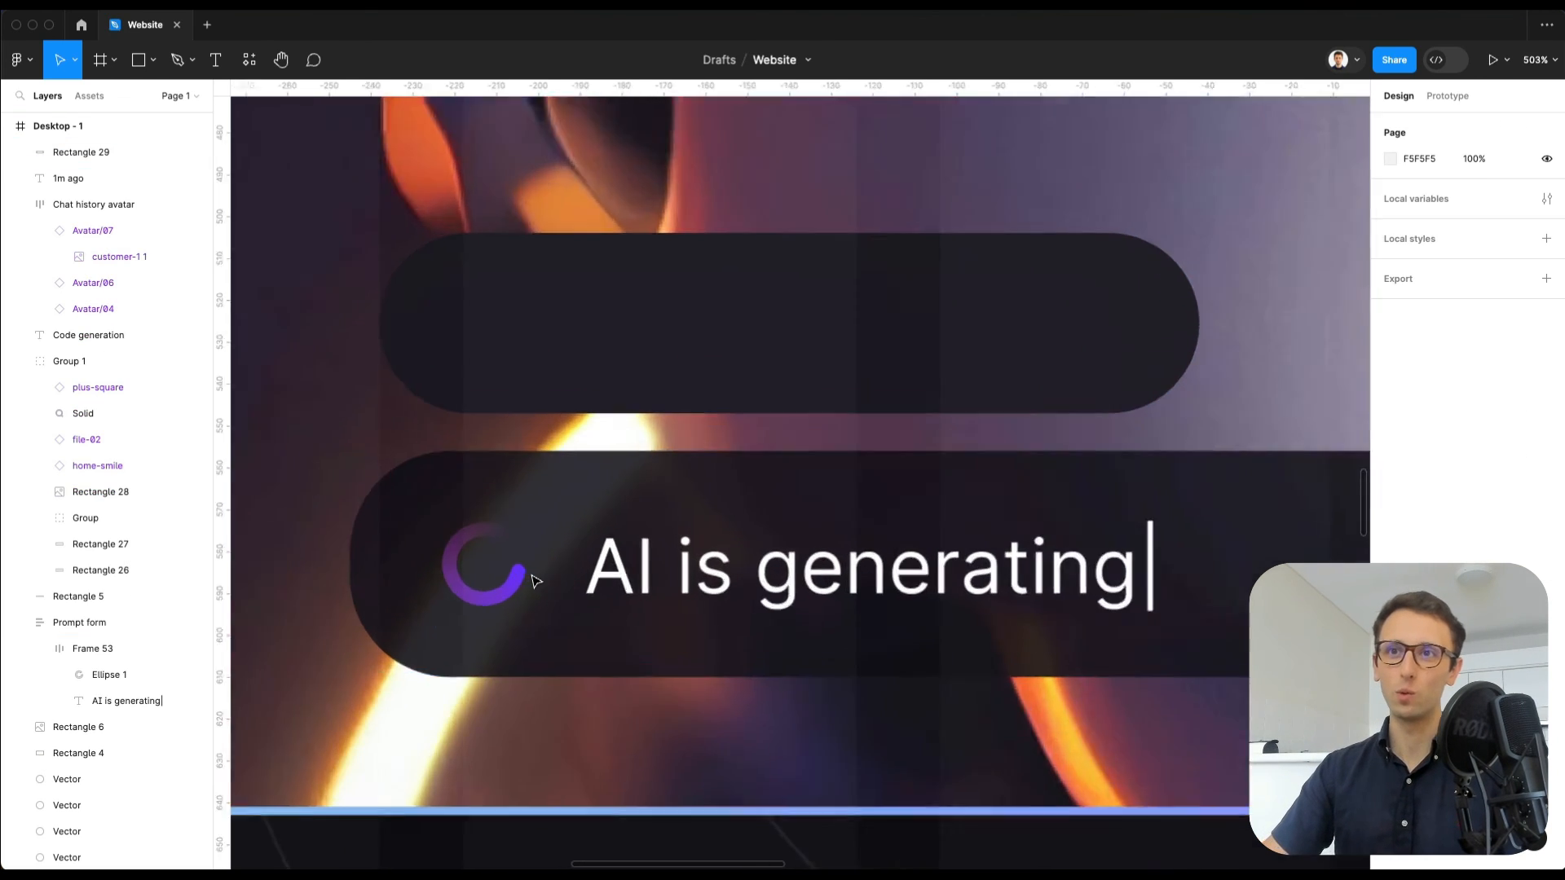
left_click(438, 522)
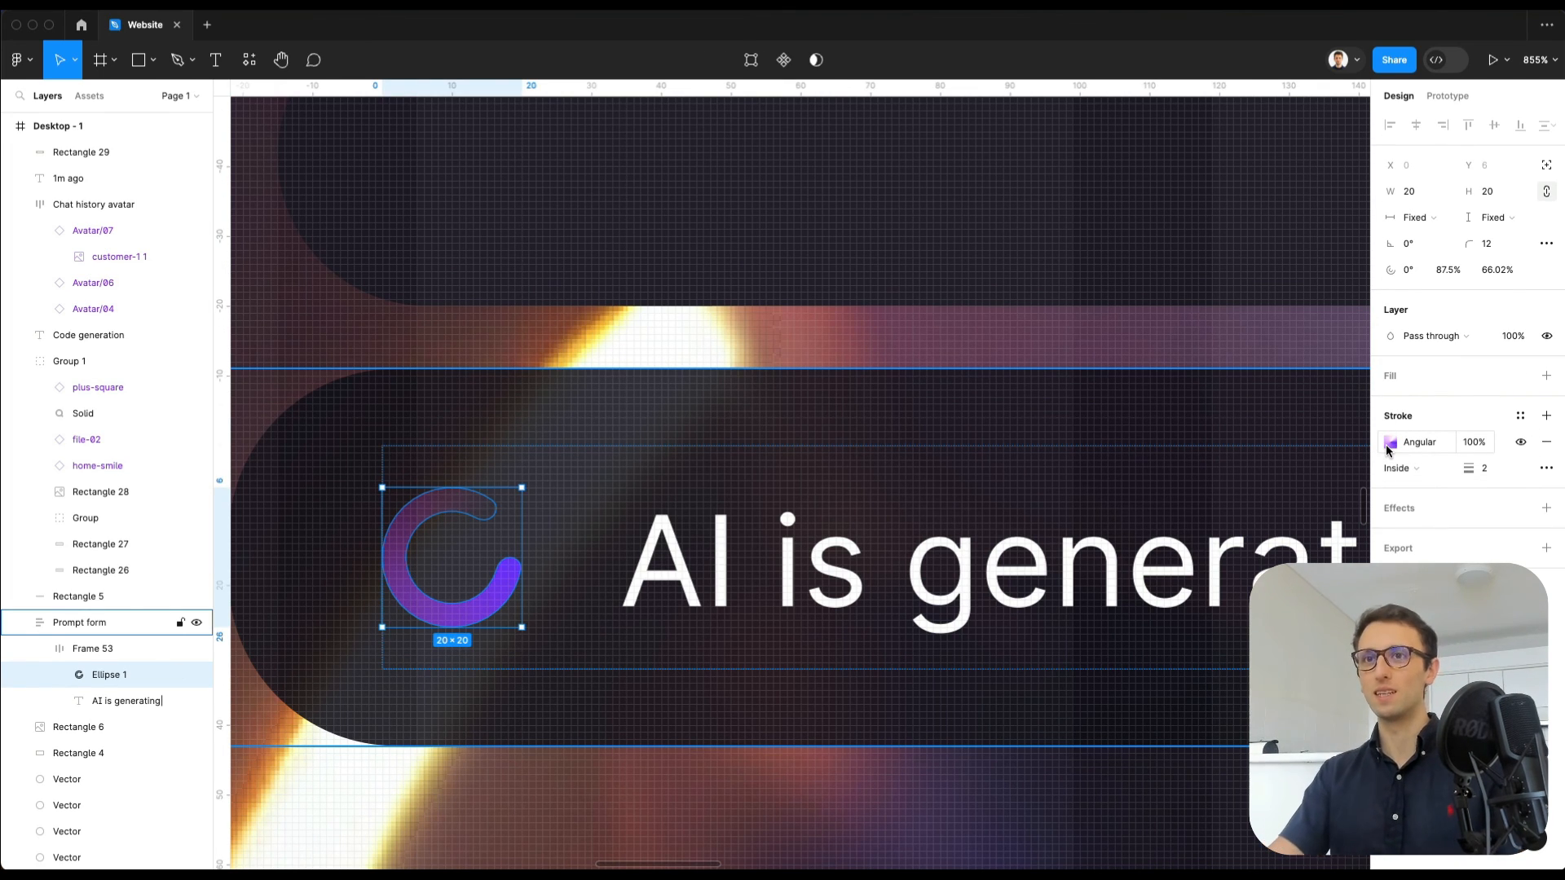
left_click(1390, 443)
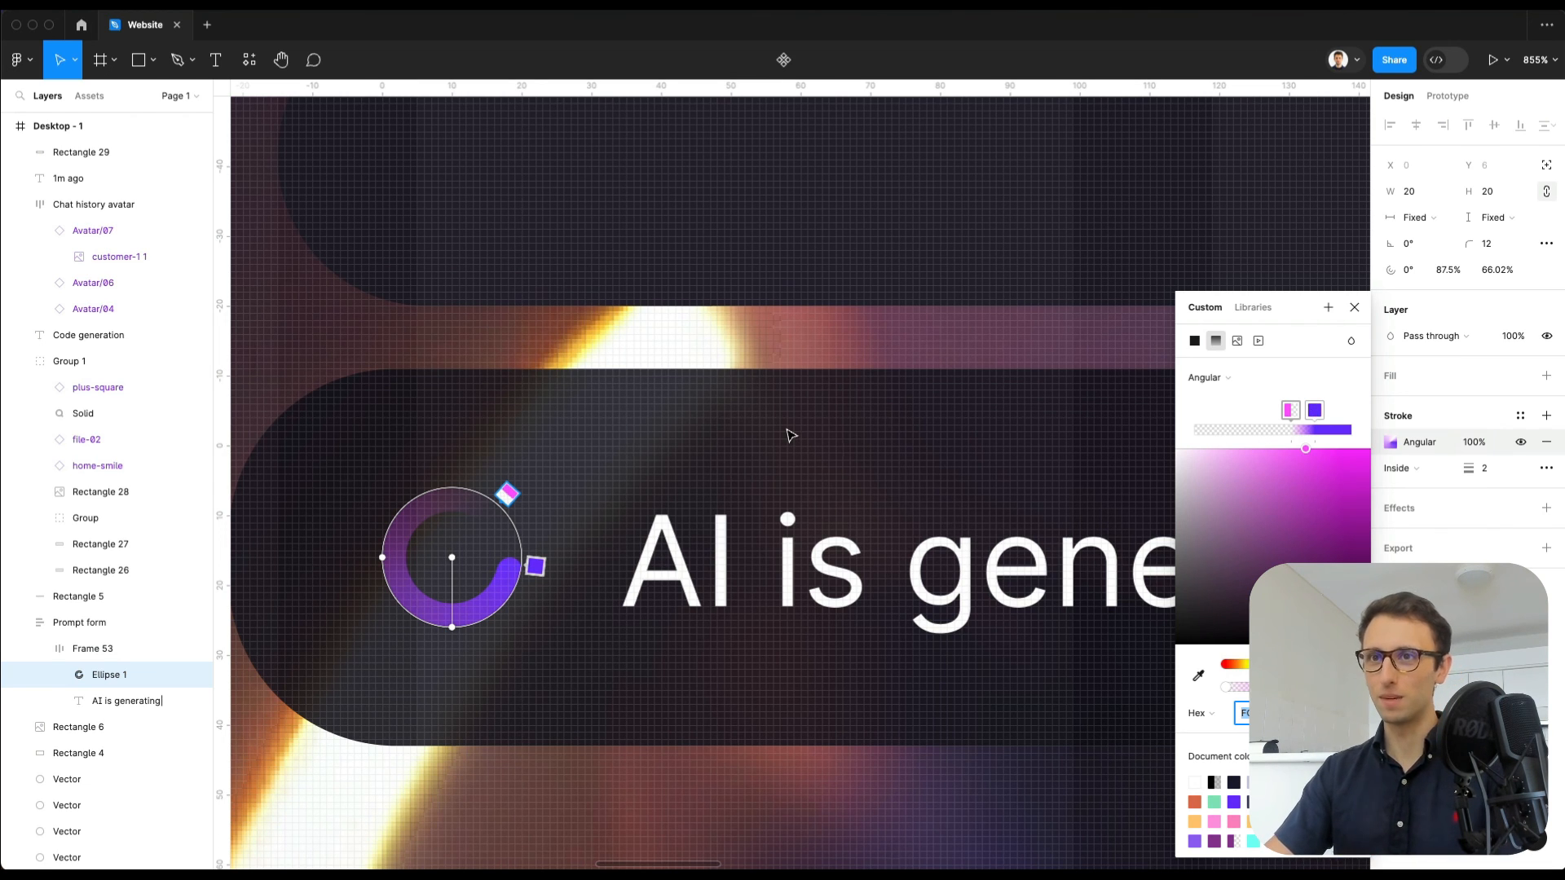
key("Escape")
scroll(786, 432, "down", 5)
scroll(787, 433, "down", 2)
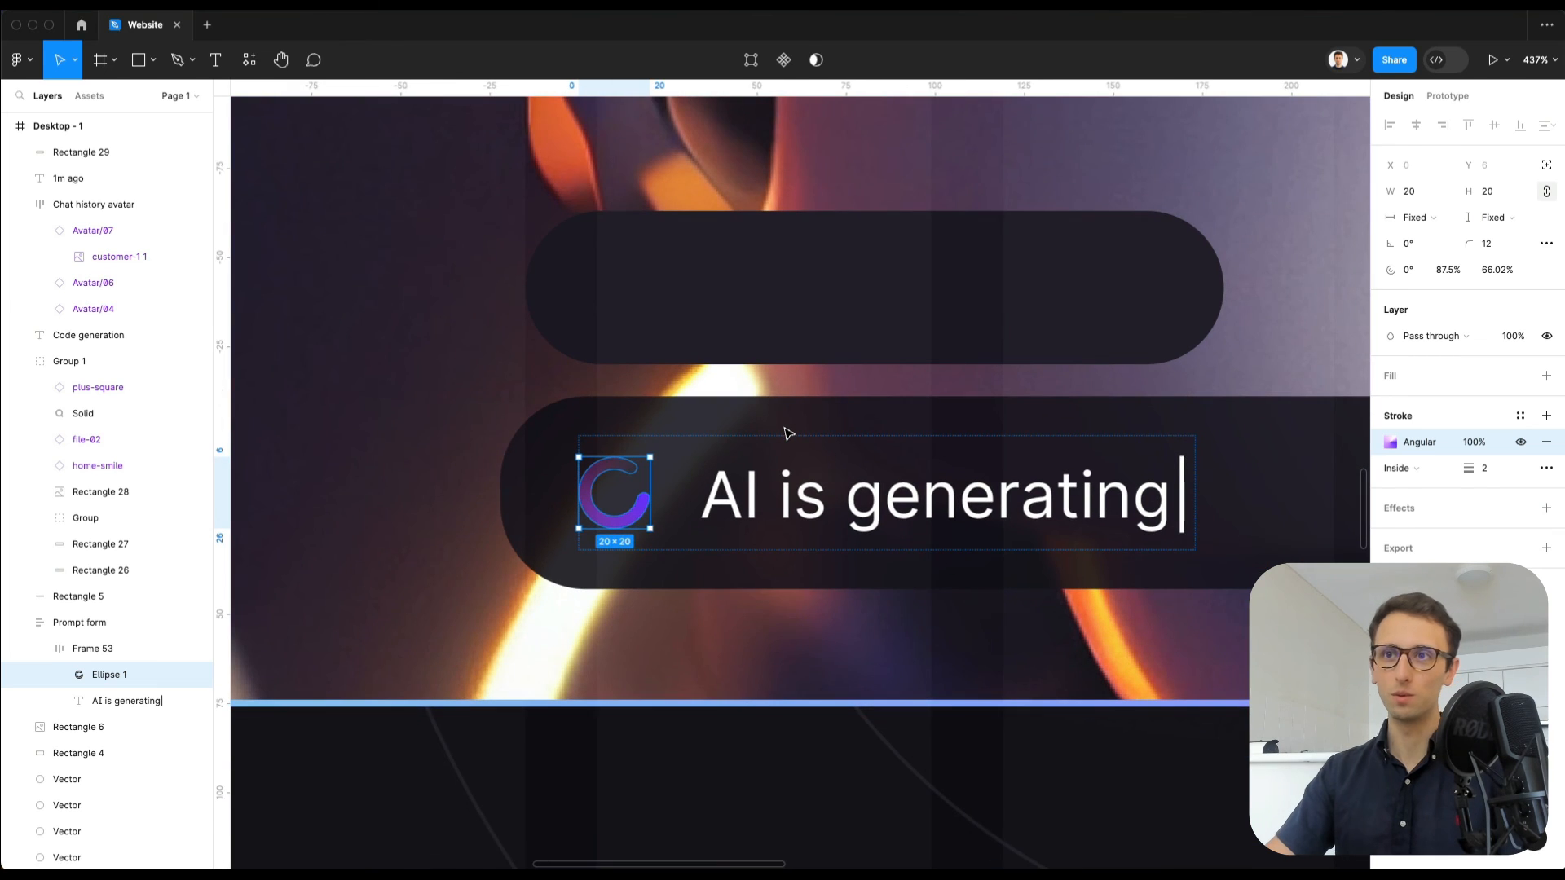
Step: Delete the empty pill above the prompt form
scroll(614, 520, "down", 7)
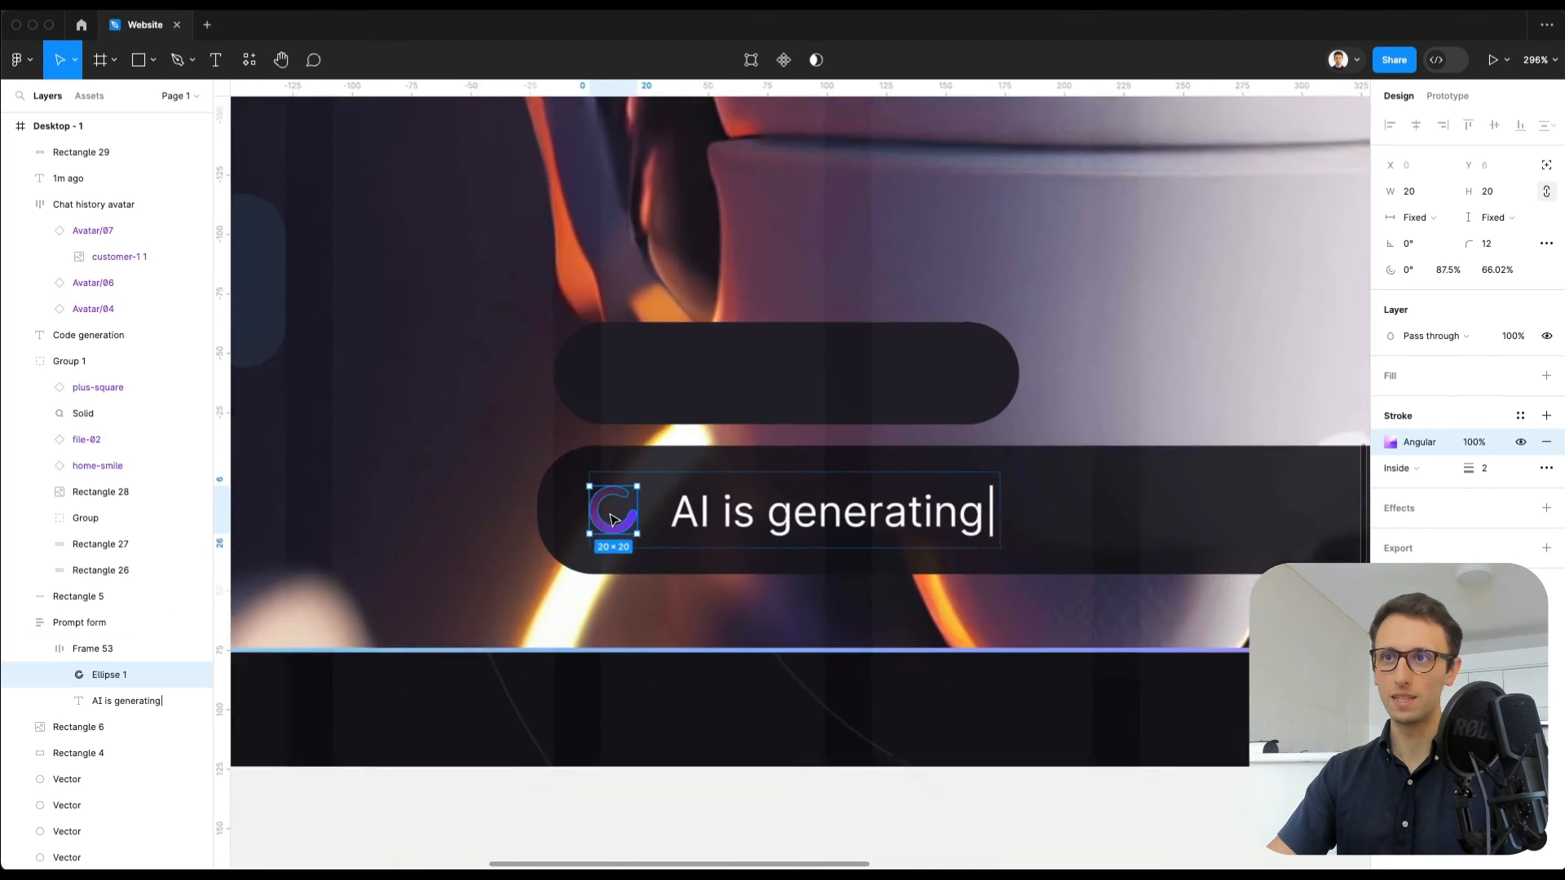
left_click(761, 408)
key("Delete")
Step: Examine the vertical-bar cursor character at the end of the "AI is generating" text in the prompt form
scroll(891, 477, "up", 8)
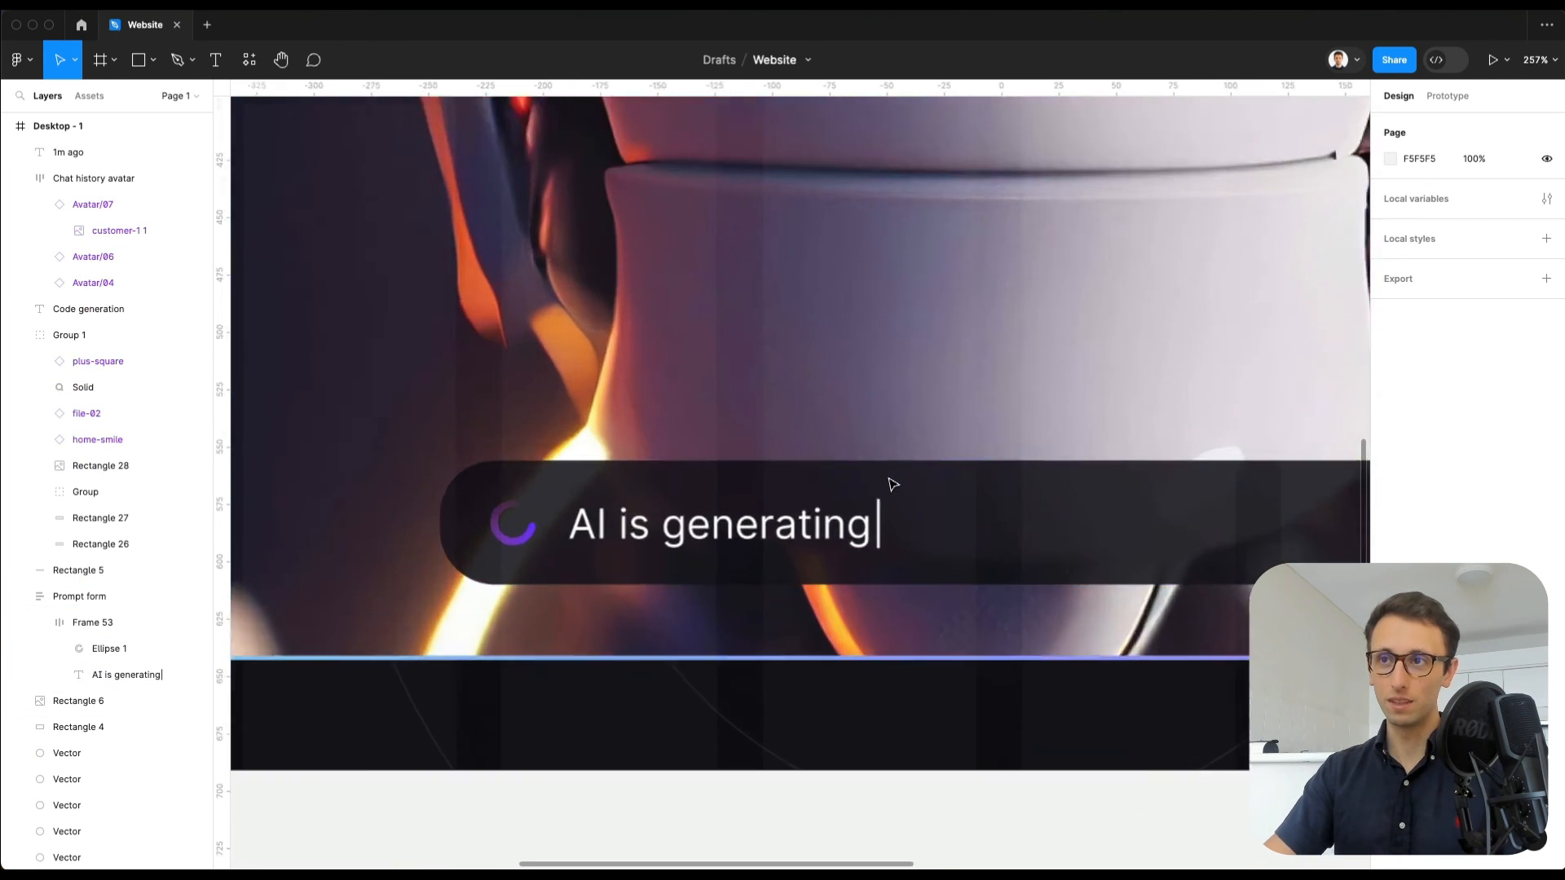
left_click(877, 534, "super")
double_click(877, 534)
left_click_drag(873, 528, 900, 528)
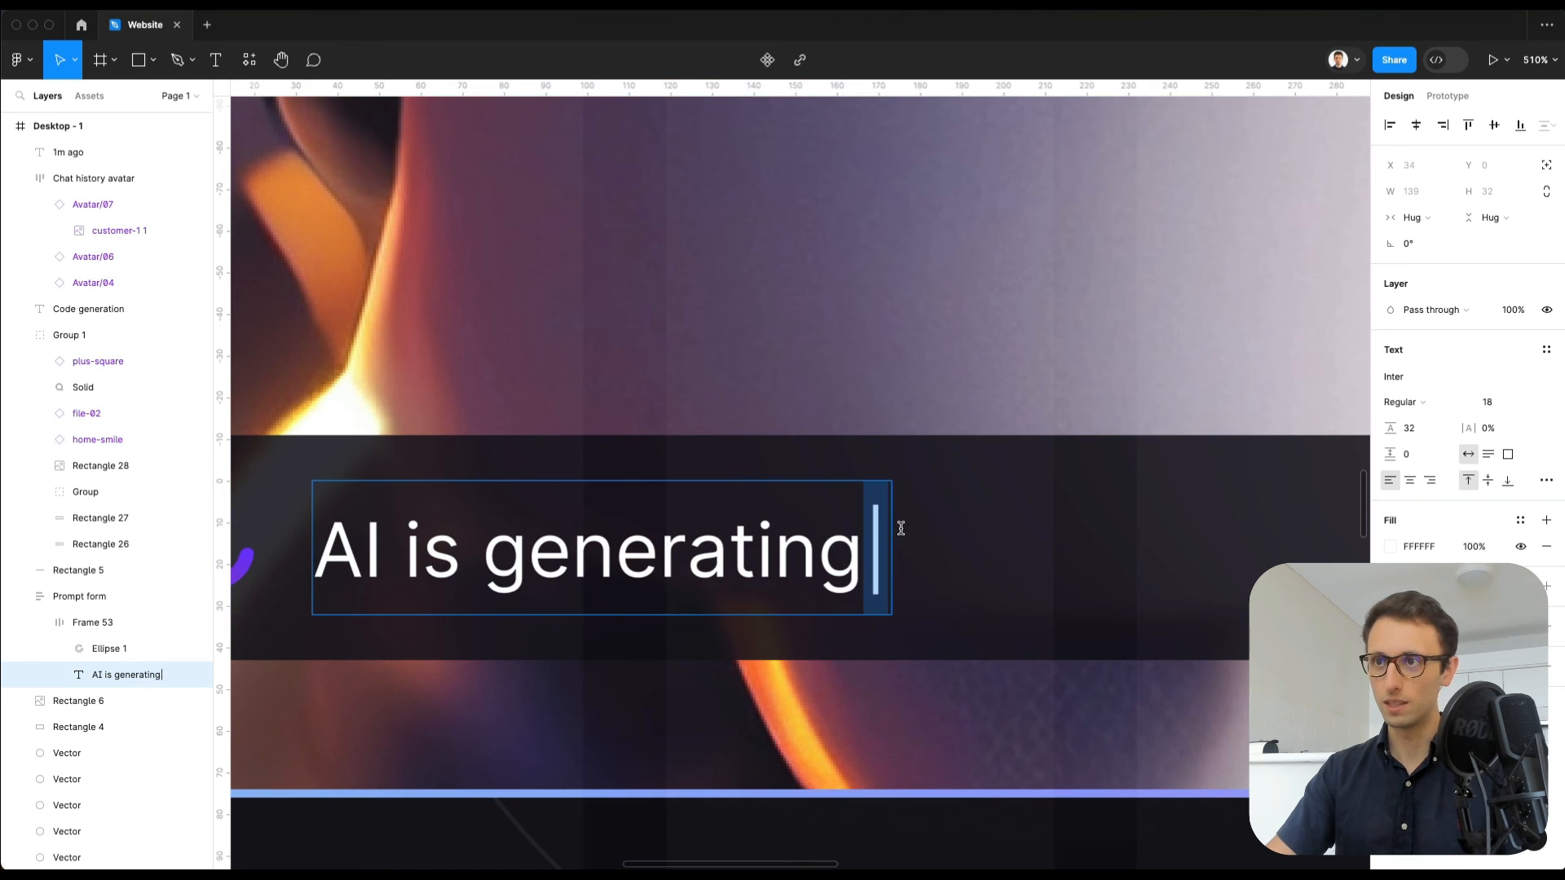
scroll(848, 380, "right", 1)
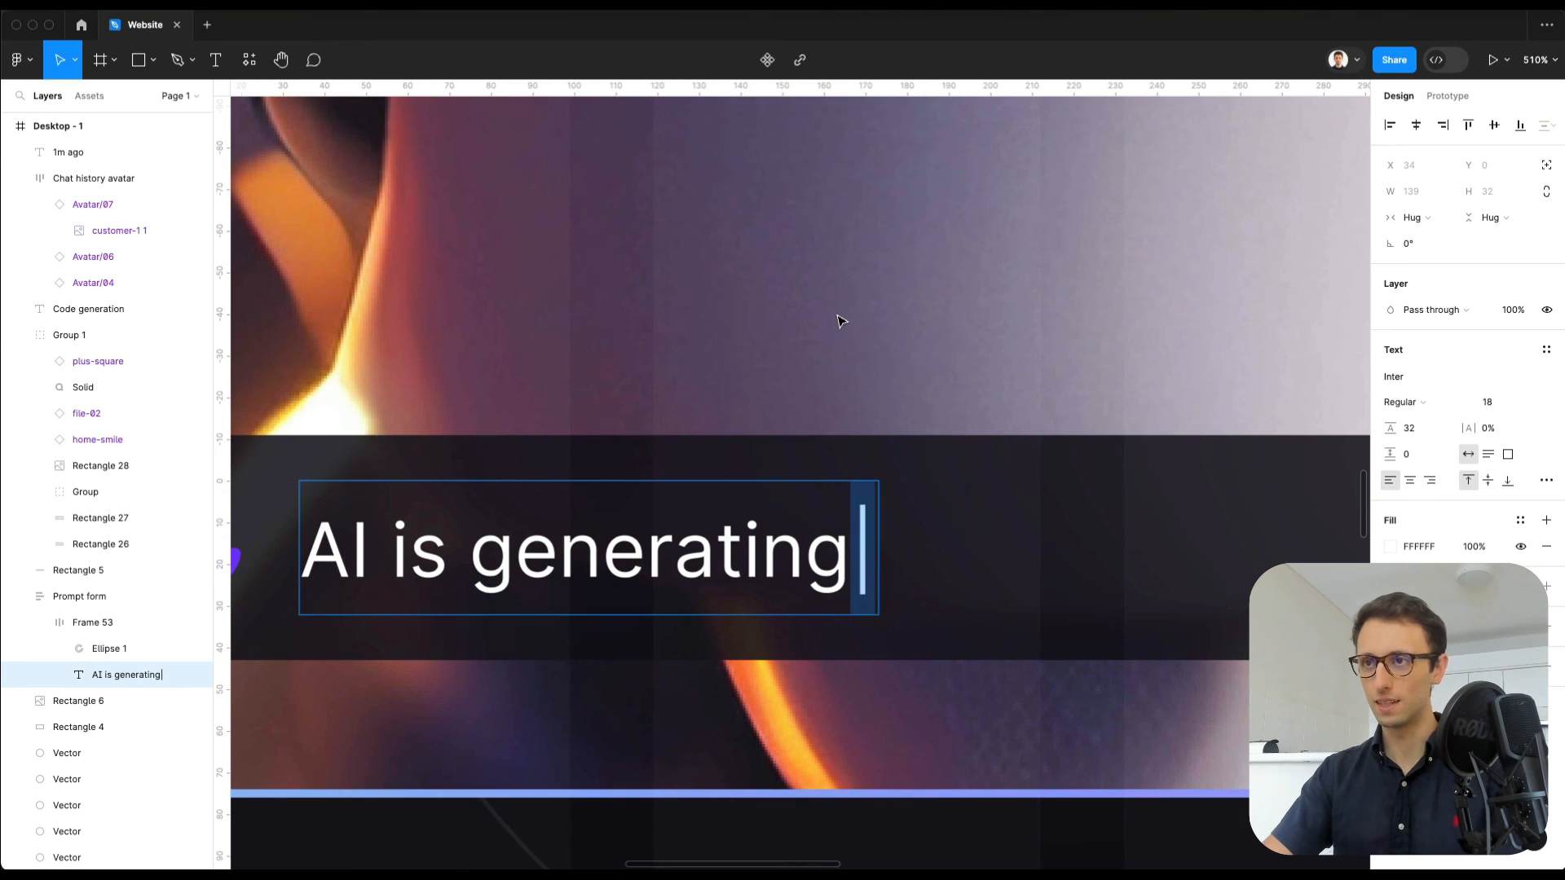
left_click(856, 342)
scroll(856, 342, "down", 5)
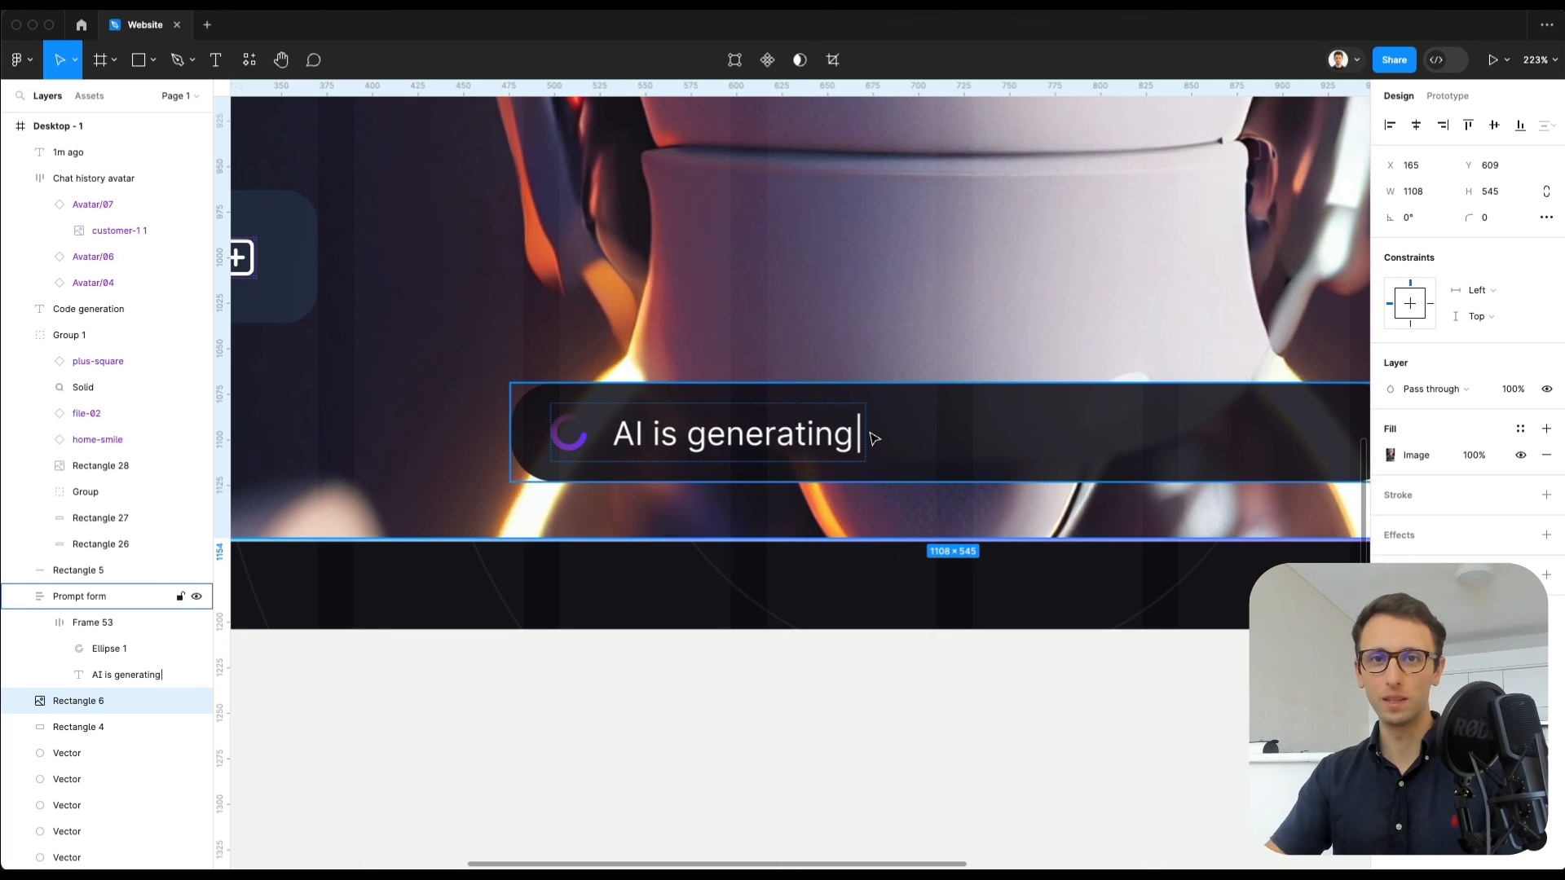
scroll(874, 440, "down", 2)
left_click(894, 671)
Step: Extend the Desktop - 1 frame downward to a height of 1386
scroll(905, 620, "down", 3)
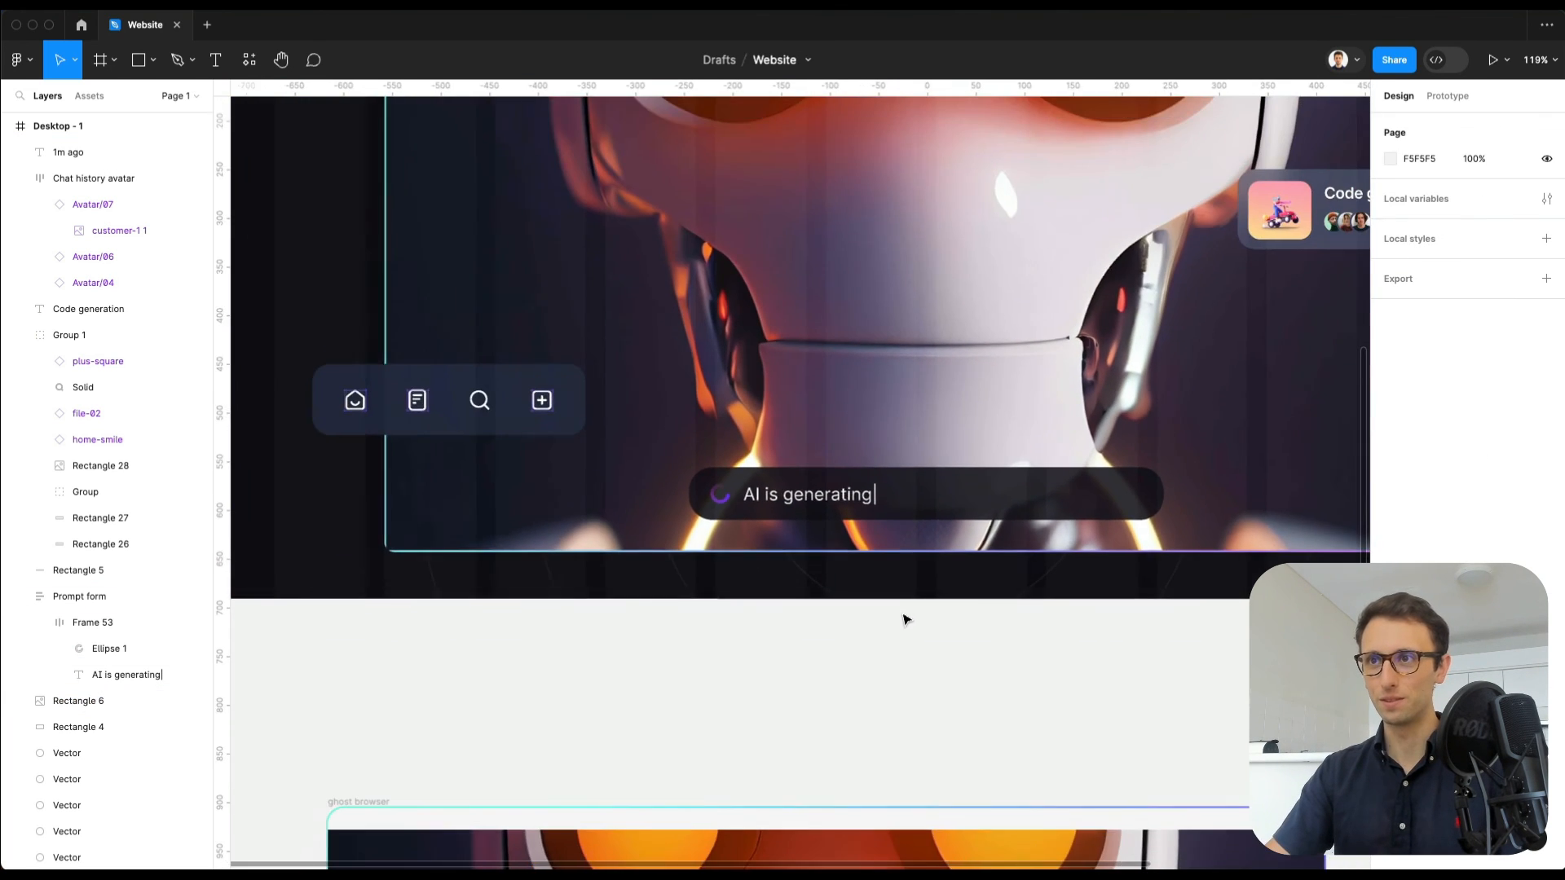
scroll(912, 612, "up", 1)
scroll(912, 610, "down", 2)
scroll(911, 609, "down", 3)
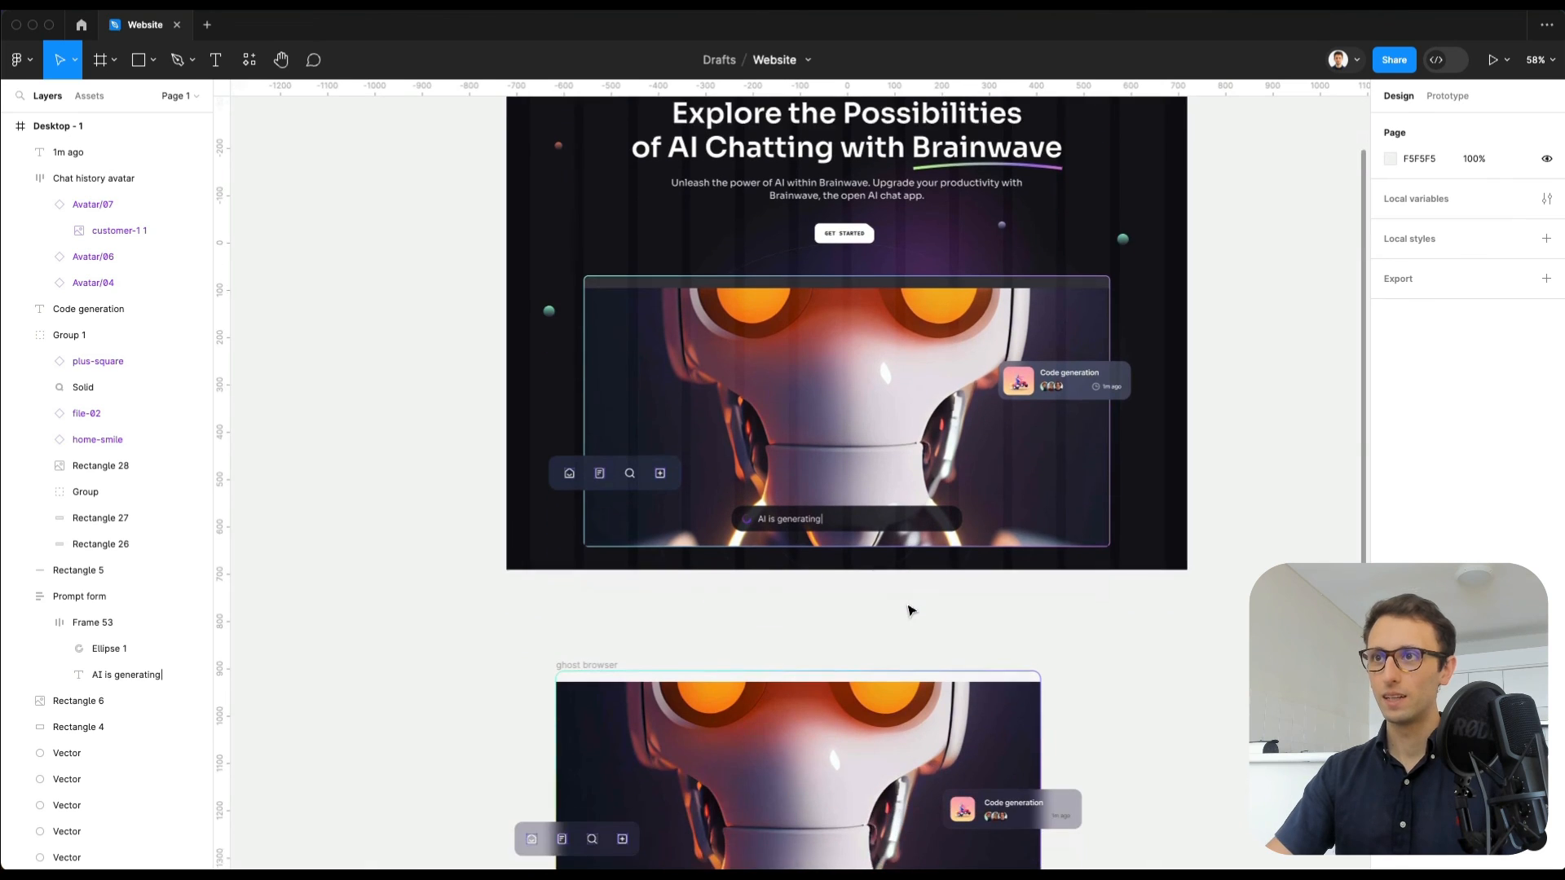
scroll(910, 610, "up", 3)
left_click(534, 120)
scroll(826, 487, "down", 3)
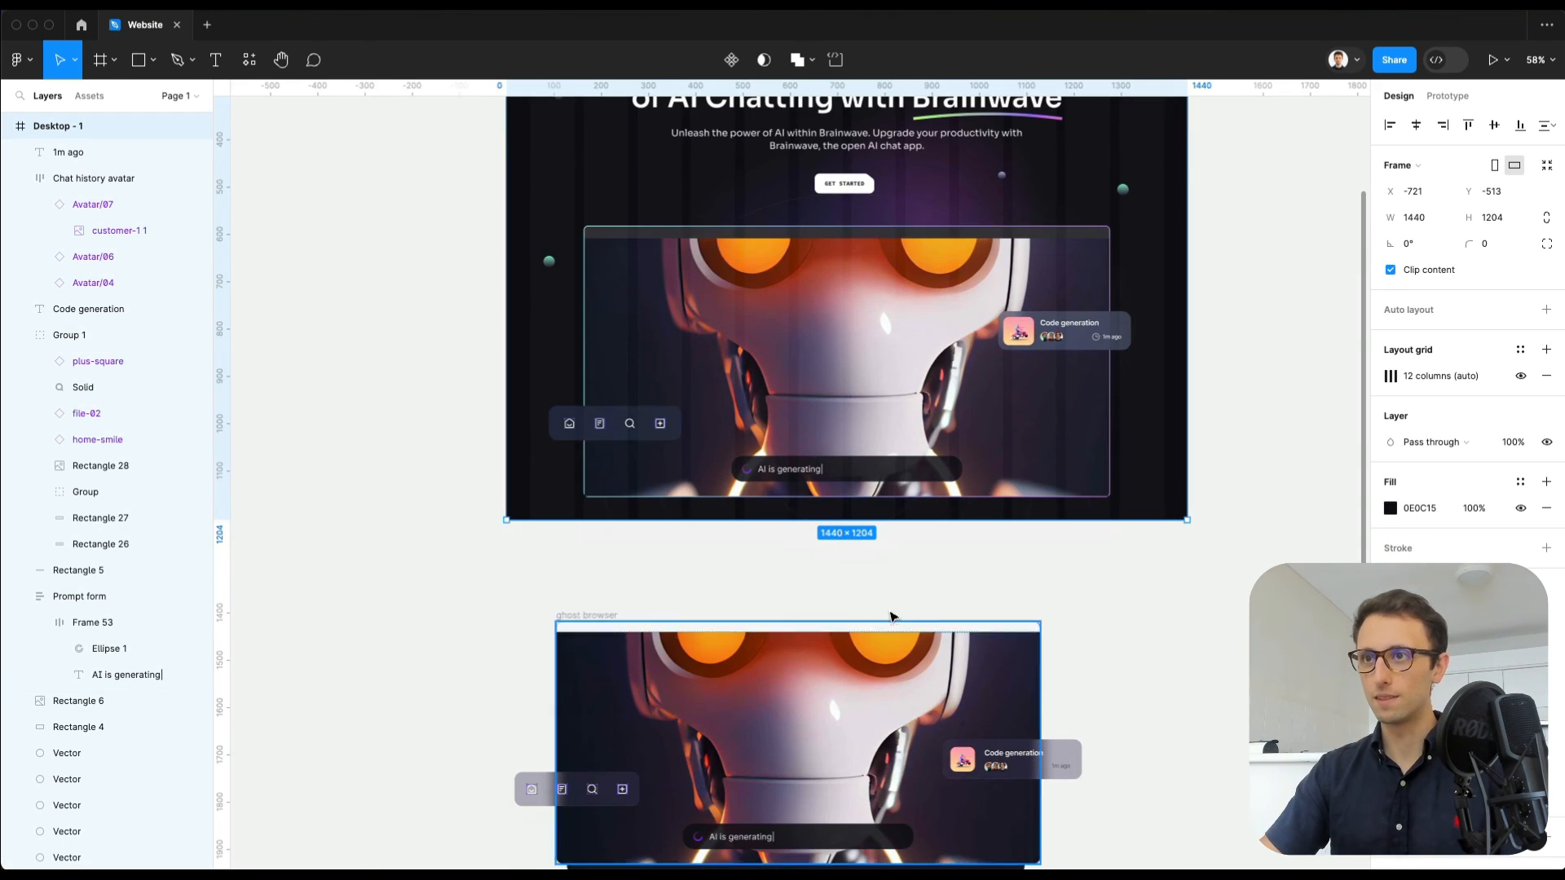
left_click_drag(883, 522, 886, 609)
Step: Delete the ghost browser reference mockup below the desktop frame, including its contents and the empty frame
scroll(888, 611, "down", 3)
scroll(889, 613, "down", 2)
left_click_drag(454, 433, 1124, 710)
key("Delete")
scroll(929, 497, "up", 3)
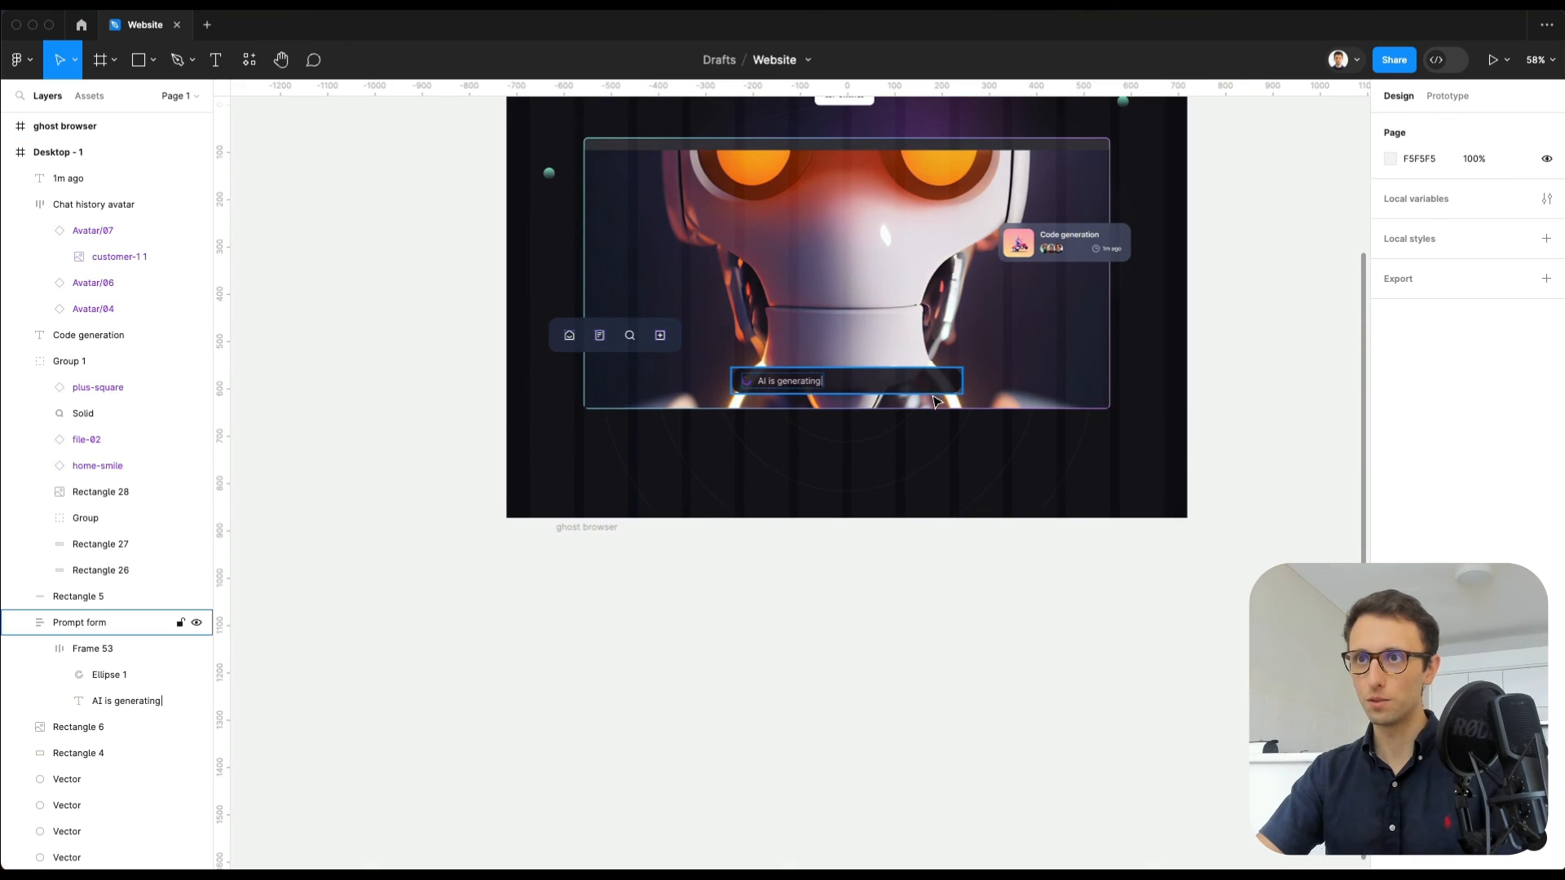
left_click(580, 532)
key("Delete")
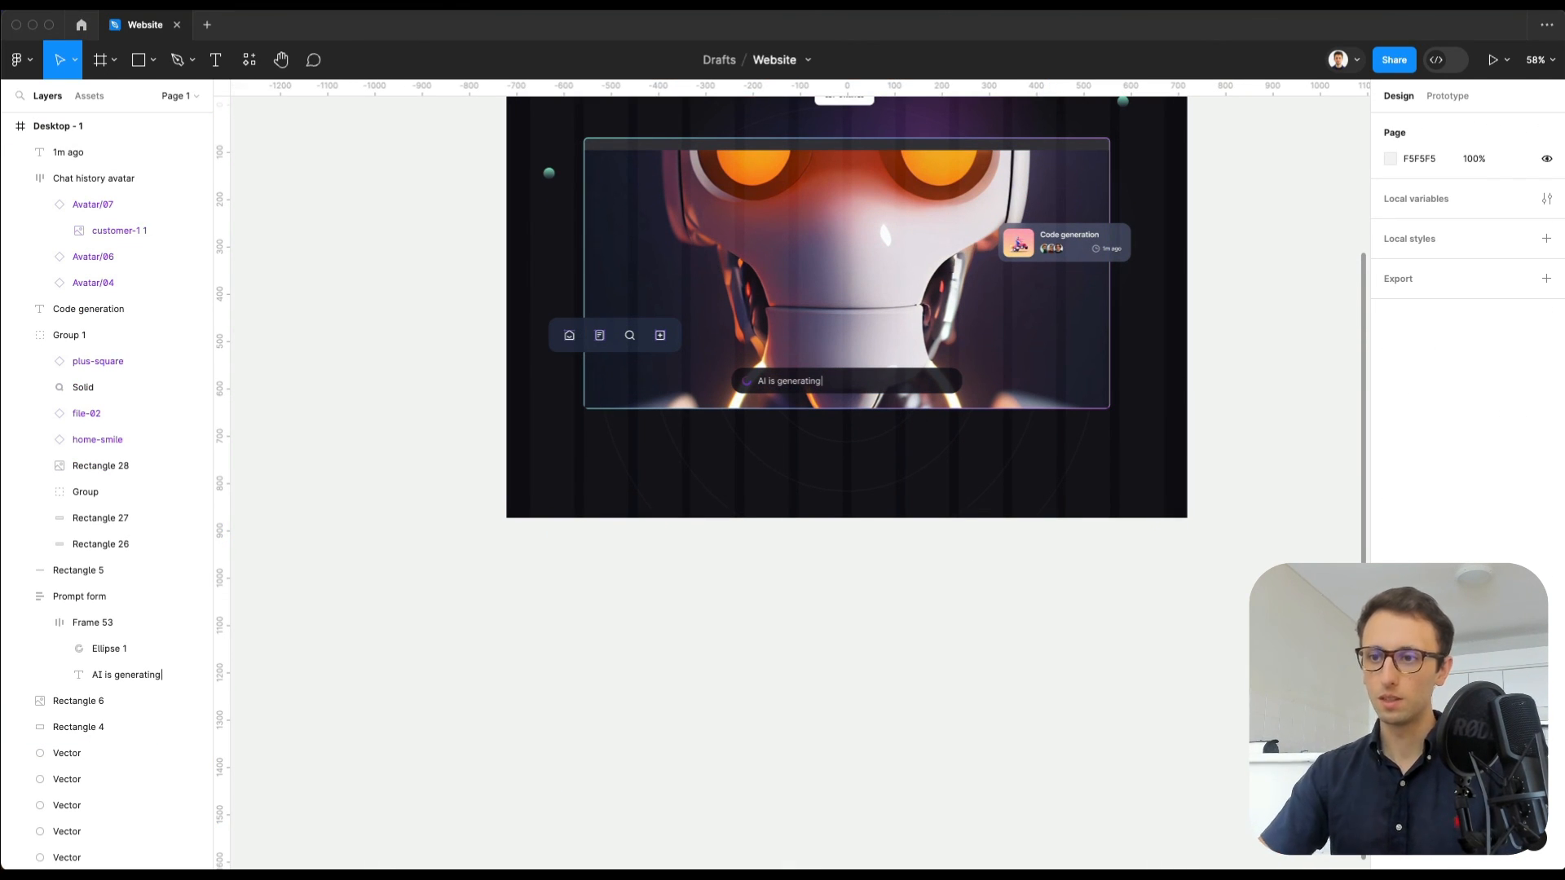
Step: Extend the Desktop - 1 frame further downward to a height of 1512
left_click(727, 482)
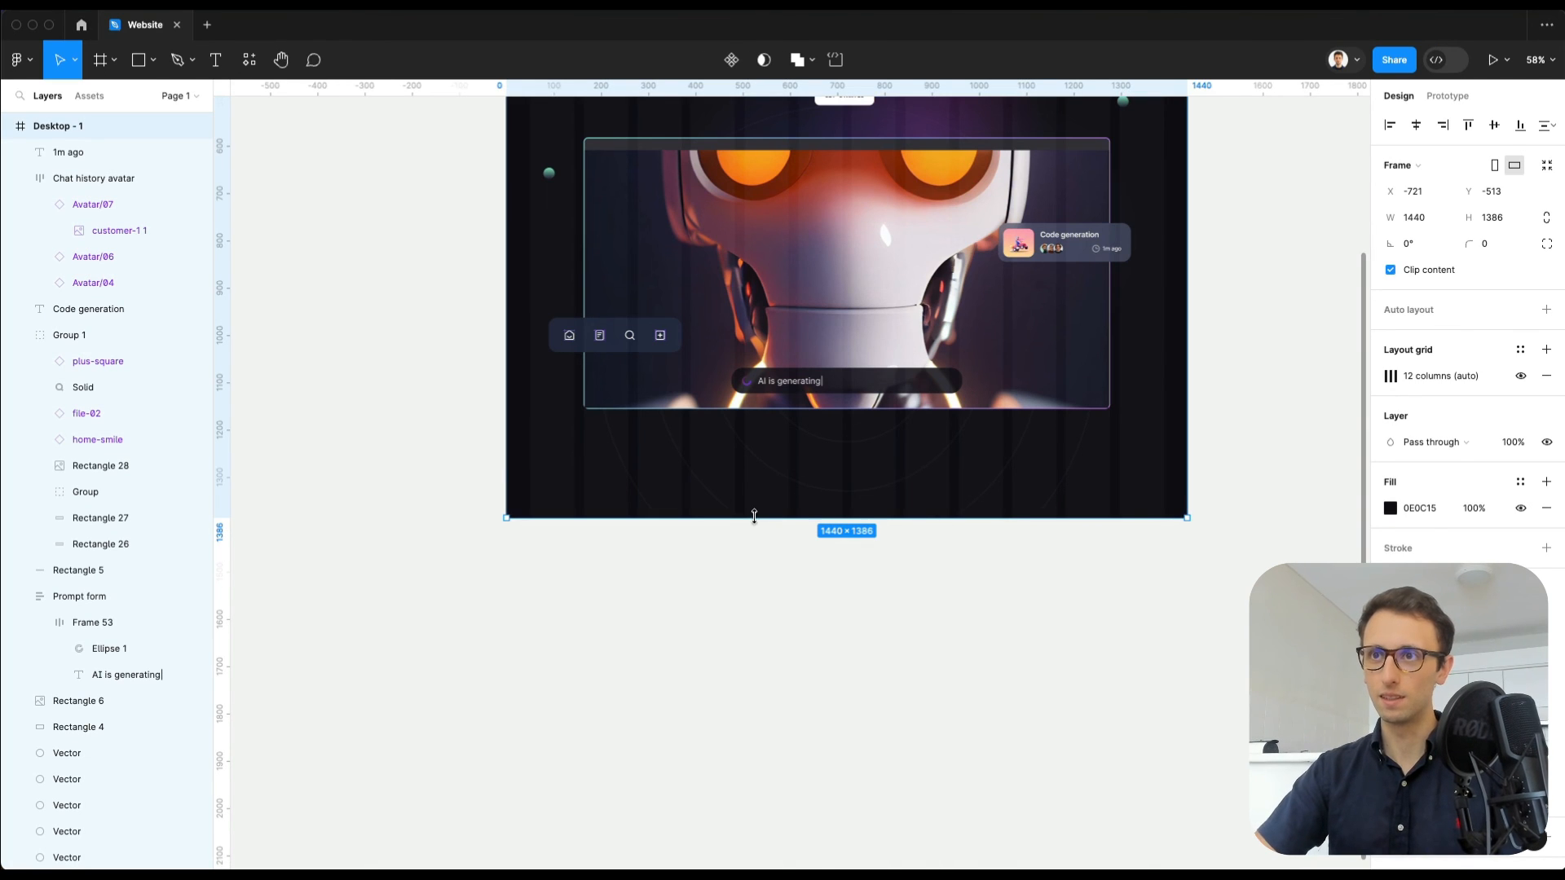
left_click_drag(753, 515, 754, 577)
left_click(885, 655)
Step: Paste the copied Logos/1440 component below the robot mockup and centre it horizontally in the desktop frame
right_click(818, 530)
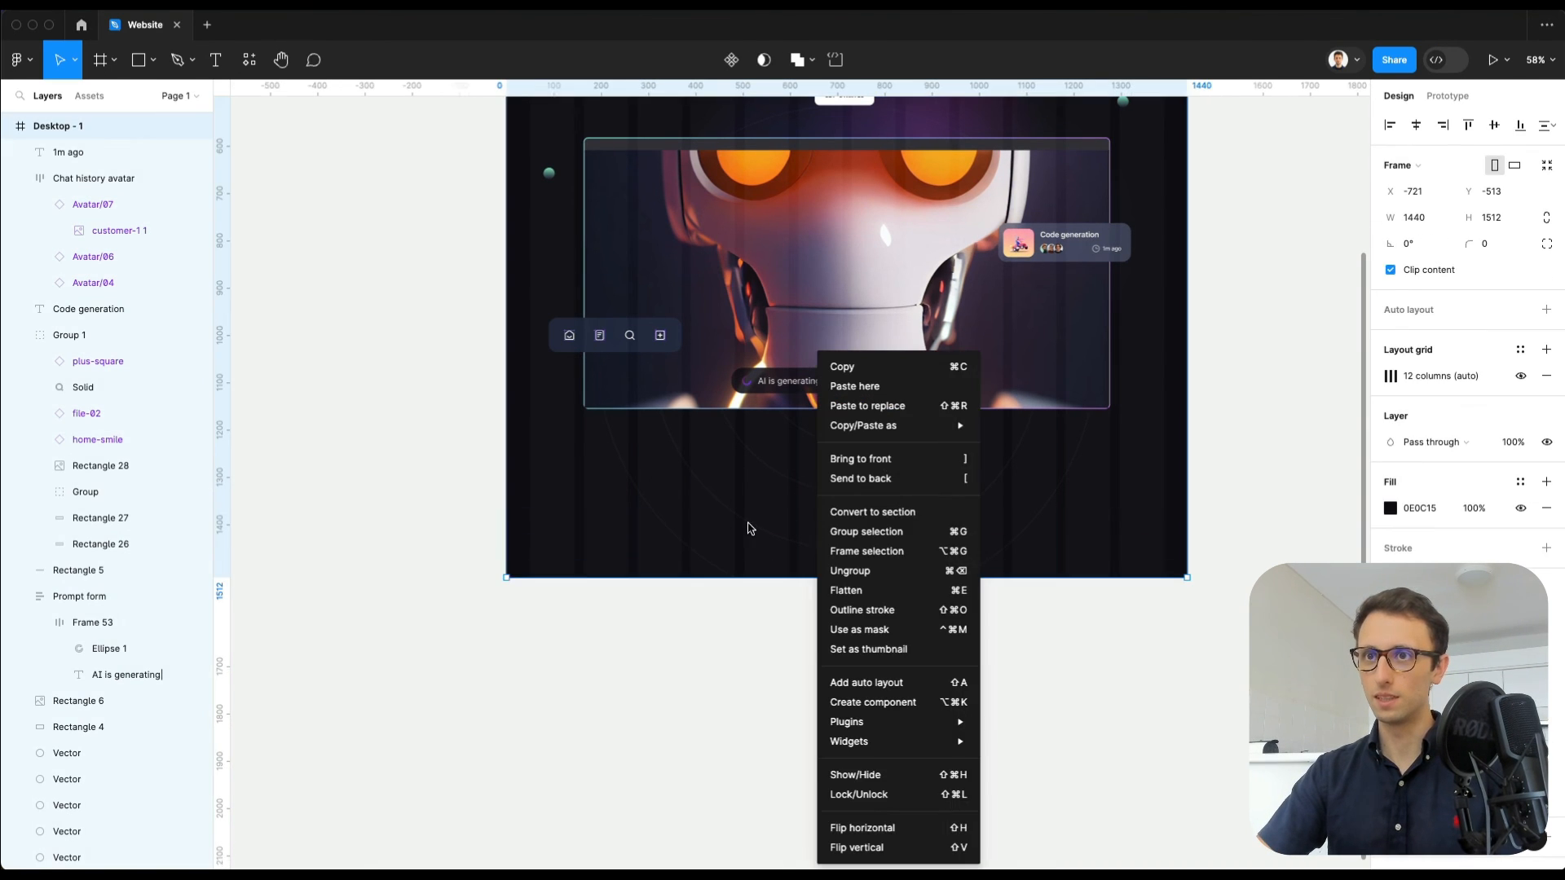
key("Escape")
key("super+v")
left_click_drag(814, 520, 890, 500)
left_click(1415, 125)
left_click(931, 601)
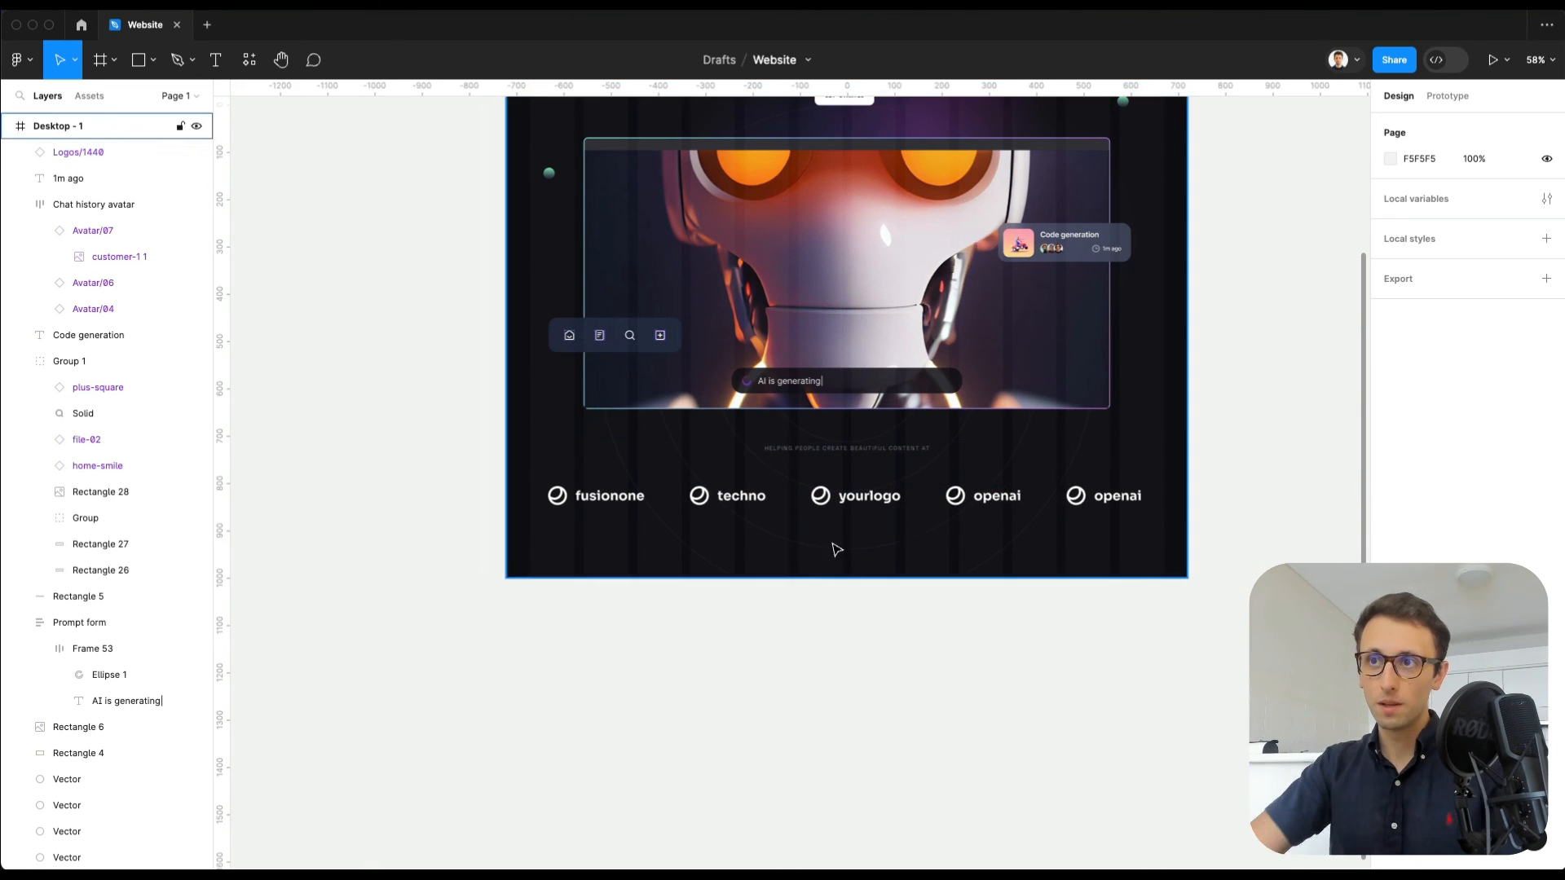
scroll(836, 549, "up", 5)
left_click(776, 482)
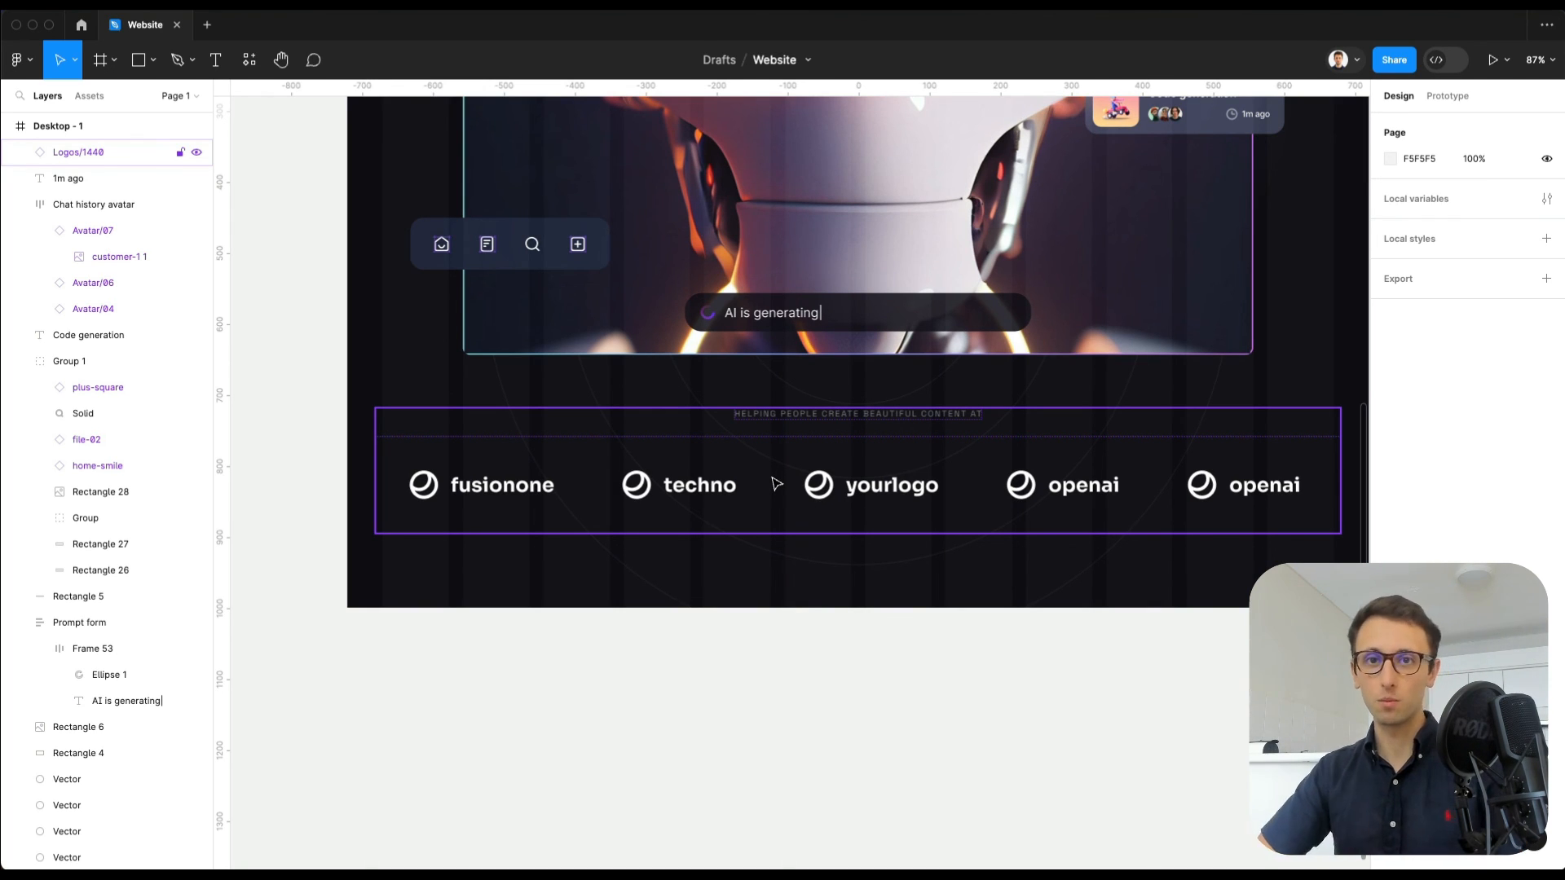
Step: Go to the Figma Community through the account's profile and search its resources for "logos"
left_click(81, 24)
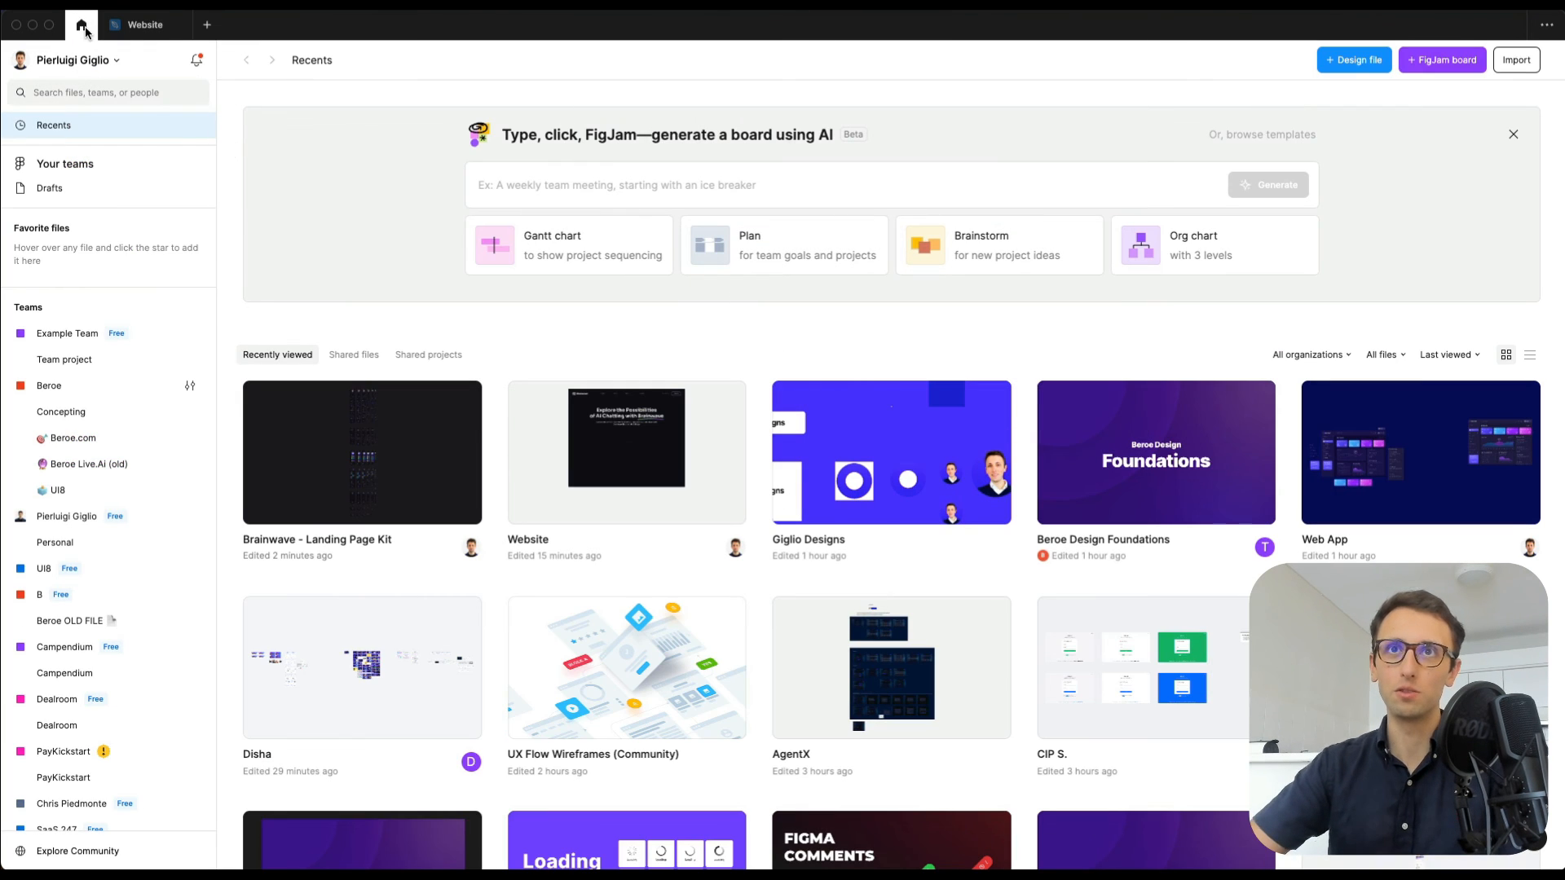
left_click(92, 57)
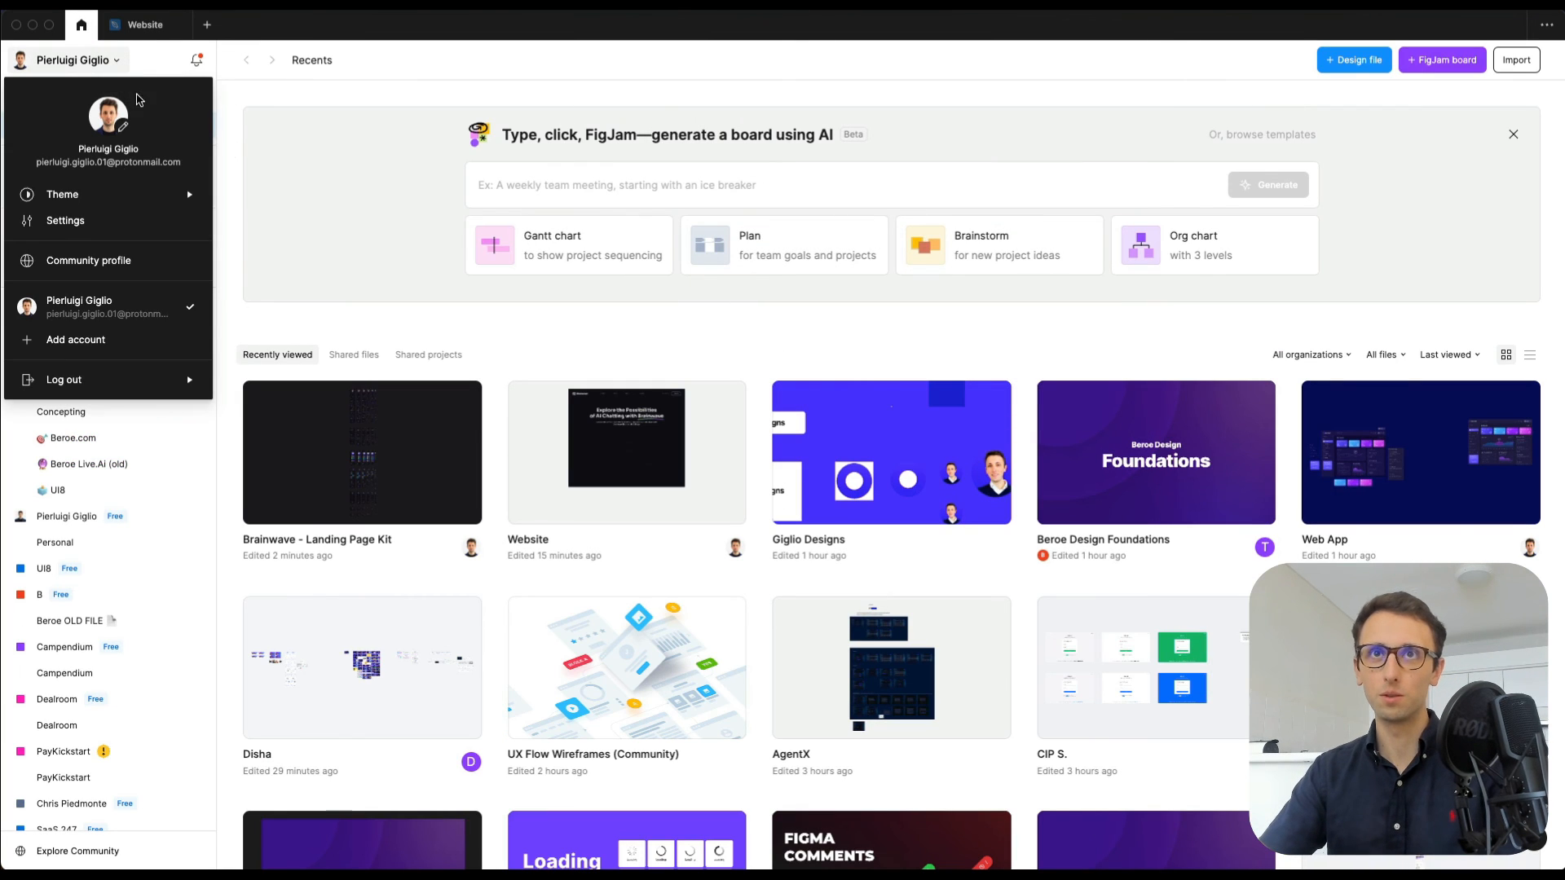
left_click(104, 266)
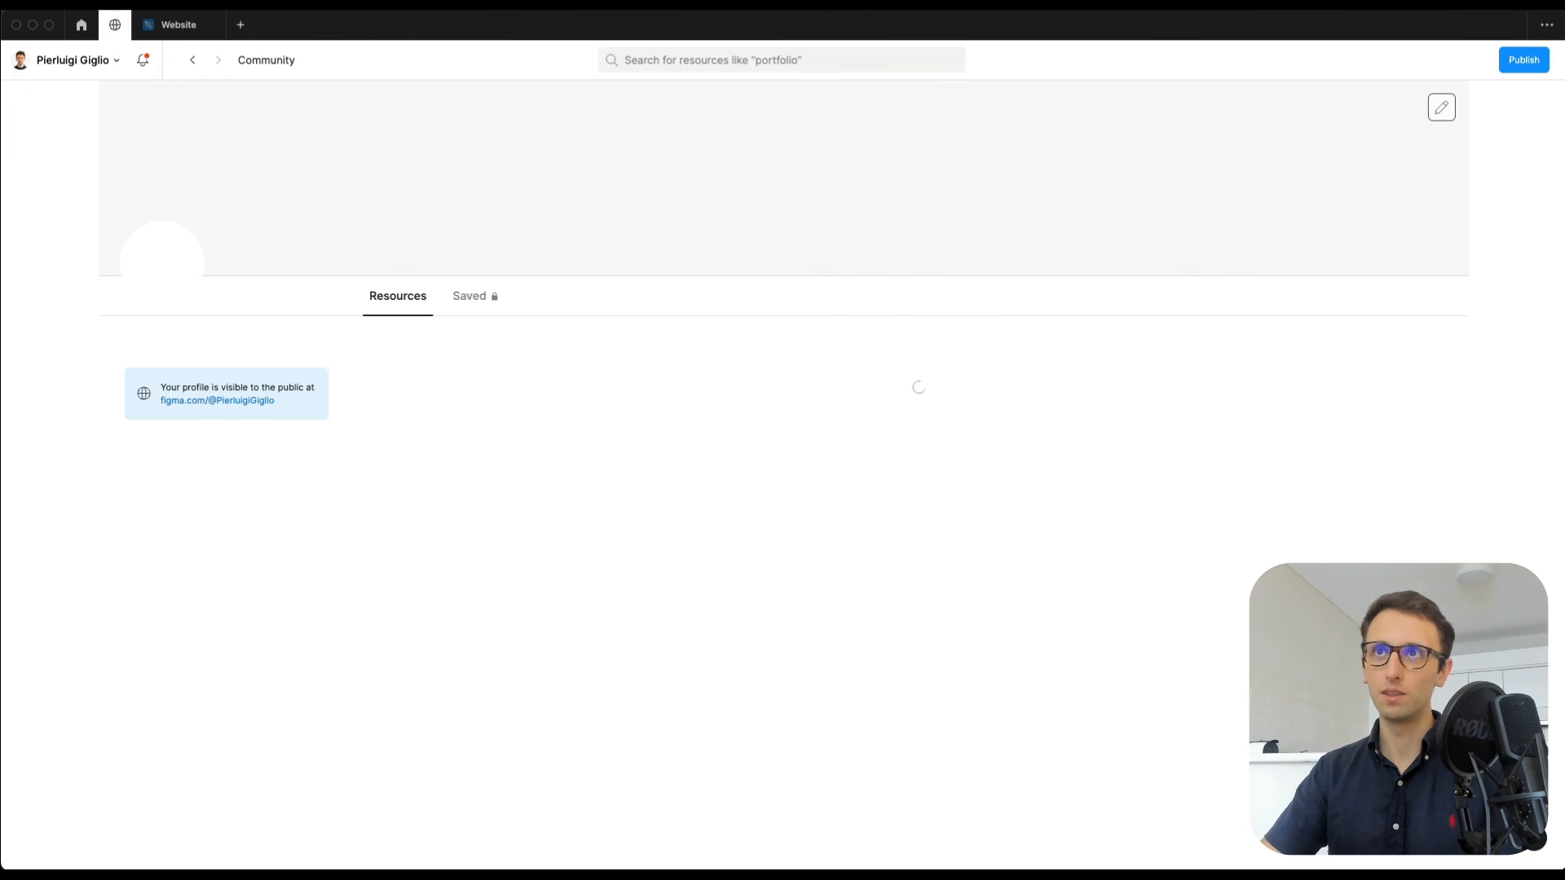
left_click(643, 64)
type("logos")
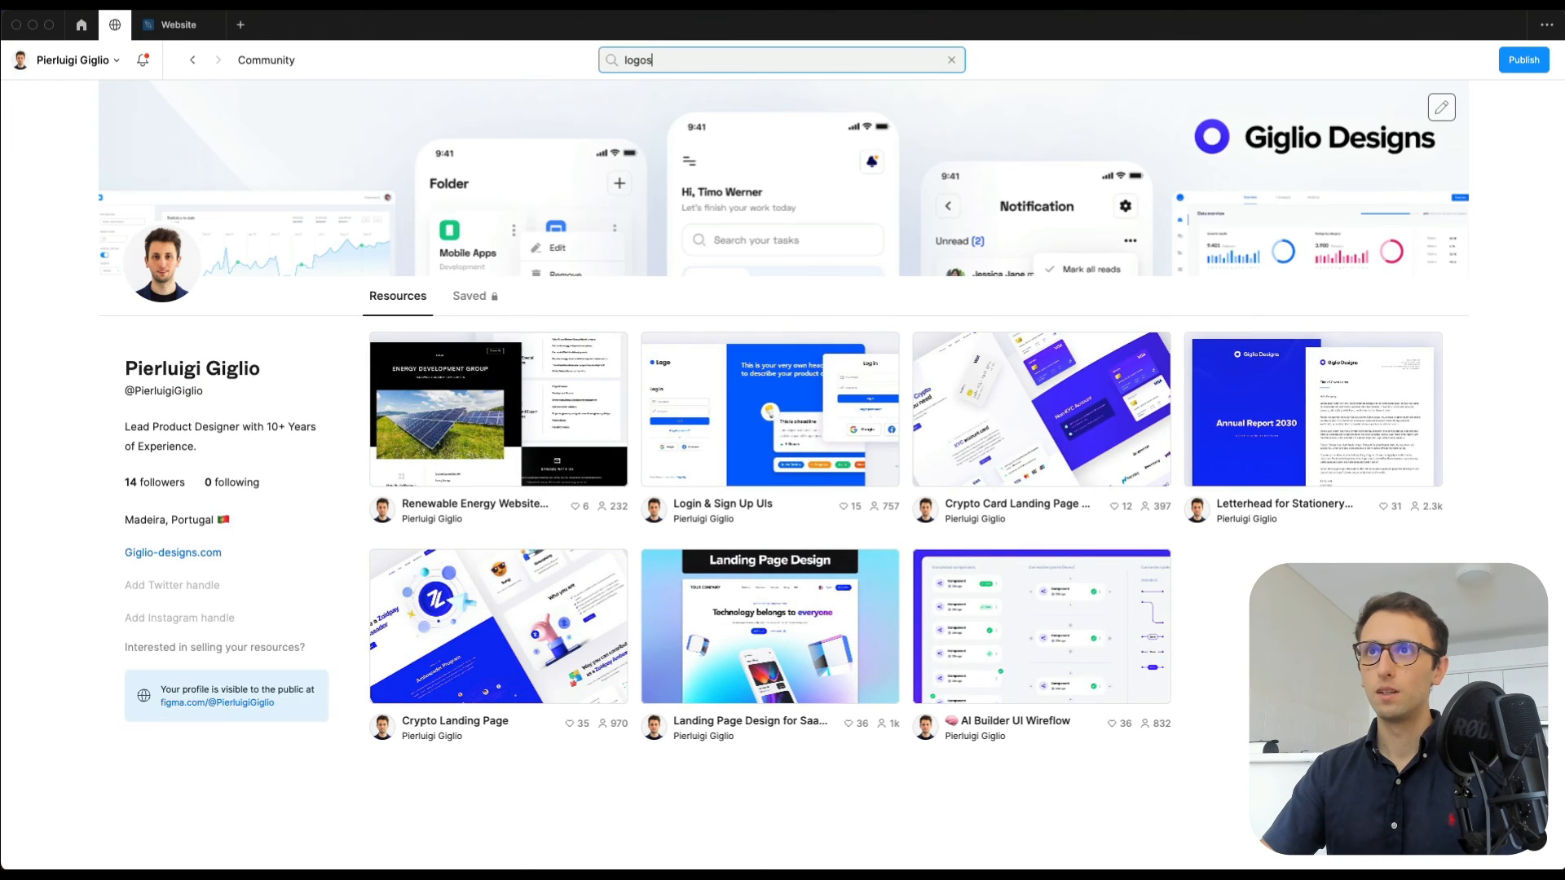
key("Return")
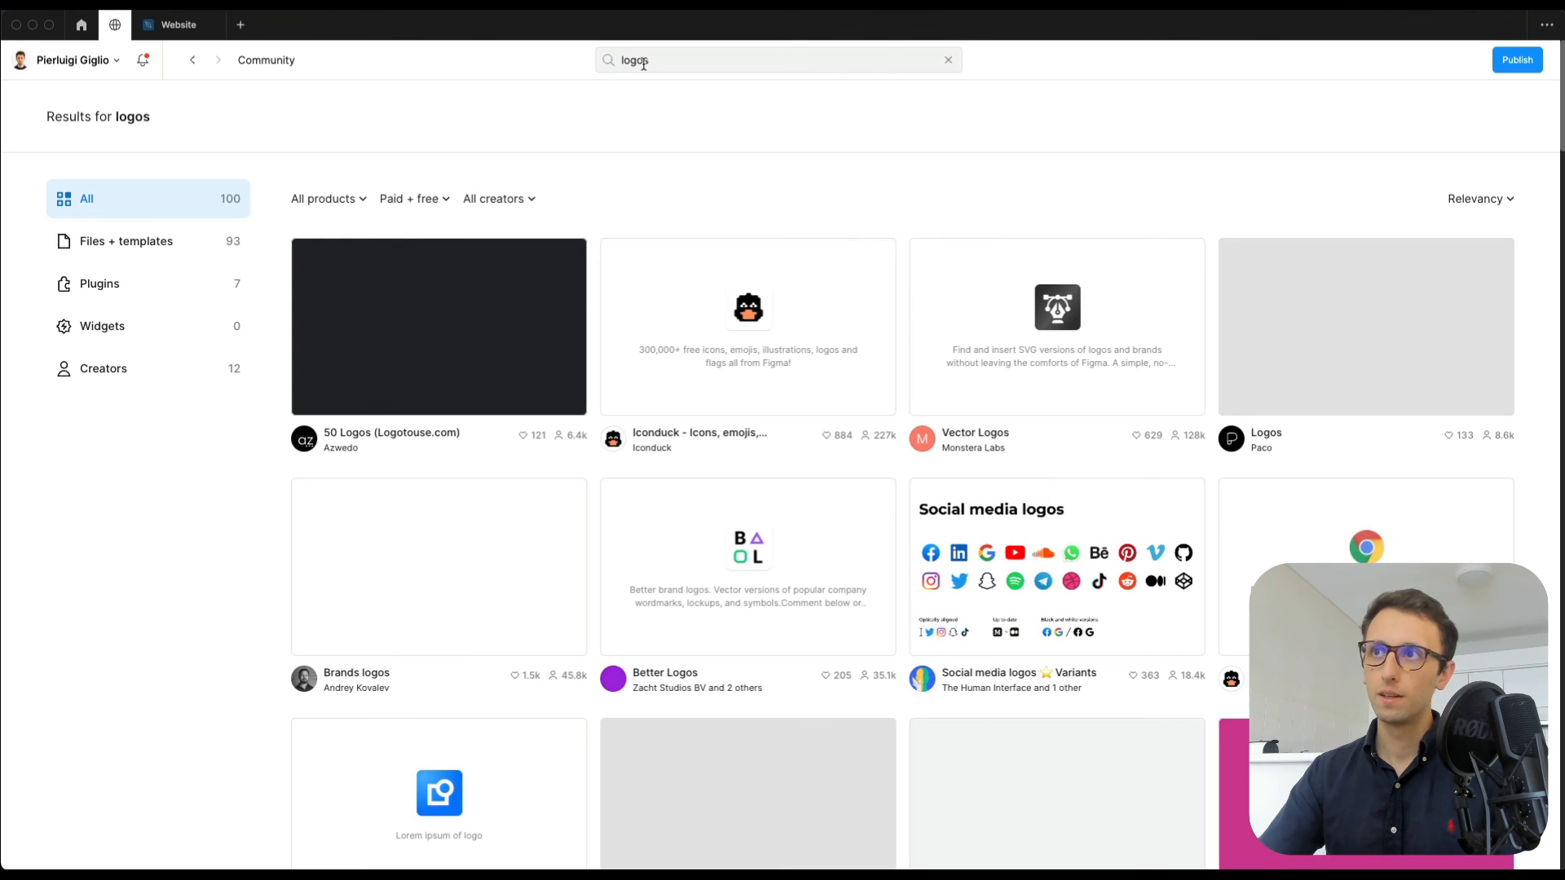
Step: Browse the logo resources and open the Free Placeholder Logos | BRIX Templates page
scroll(786, 290, "down", 4)
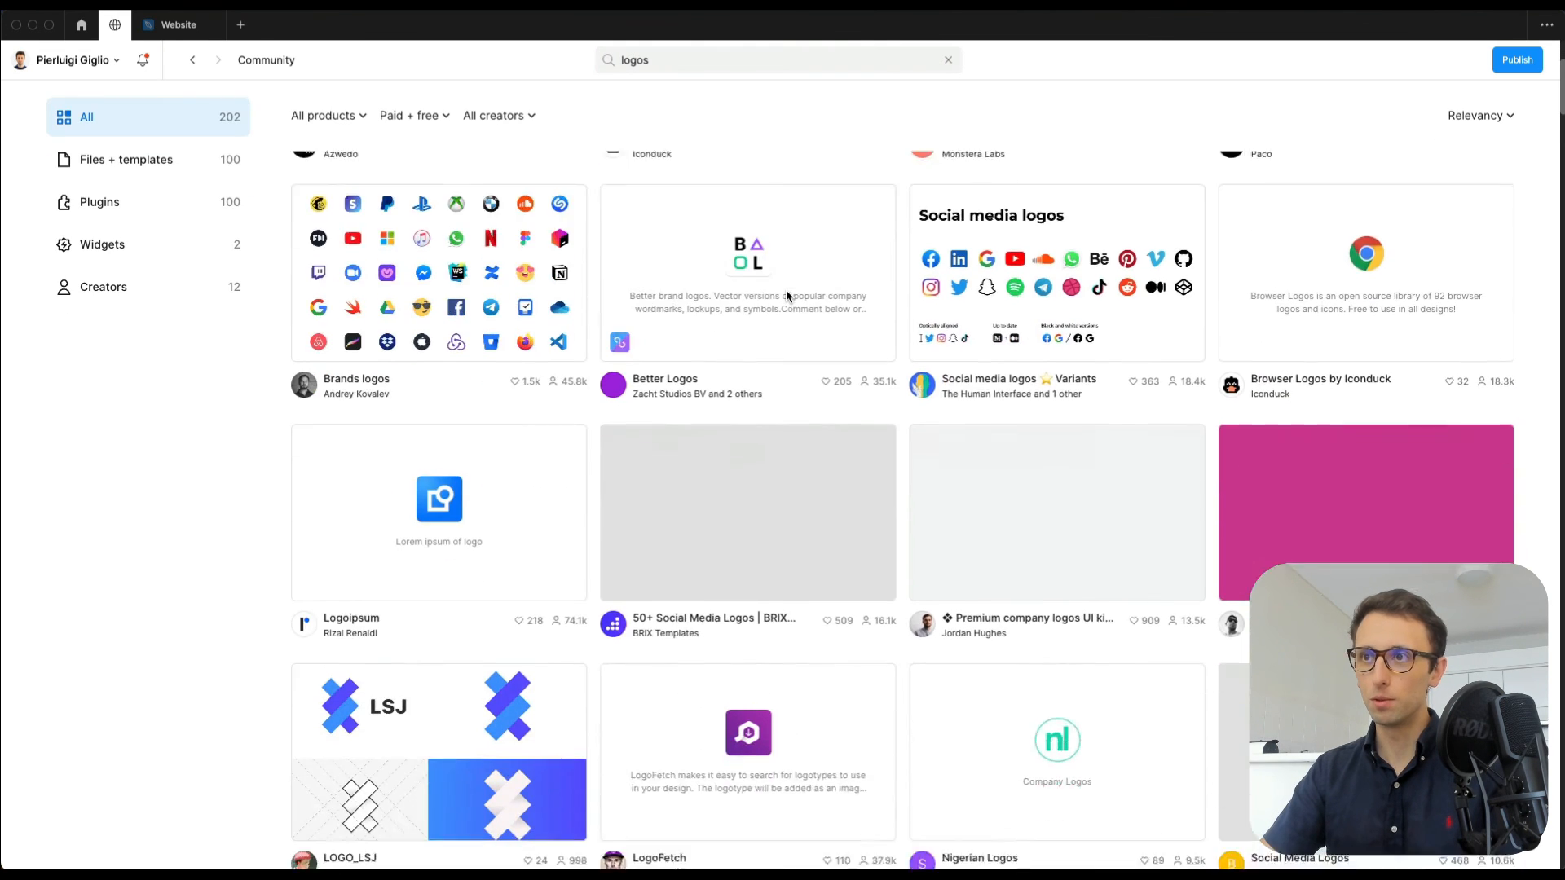
scroll(786, 290, "down", 8)
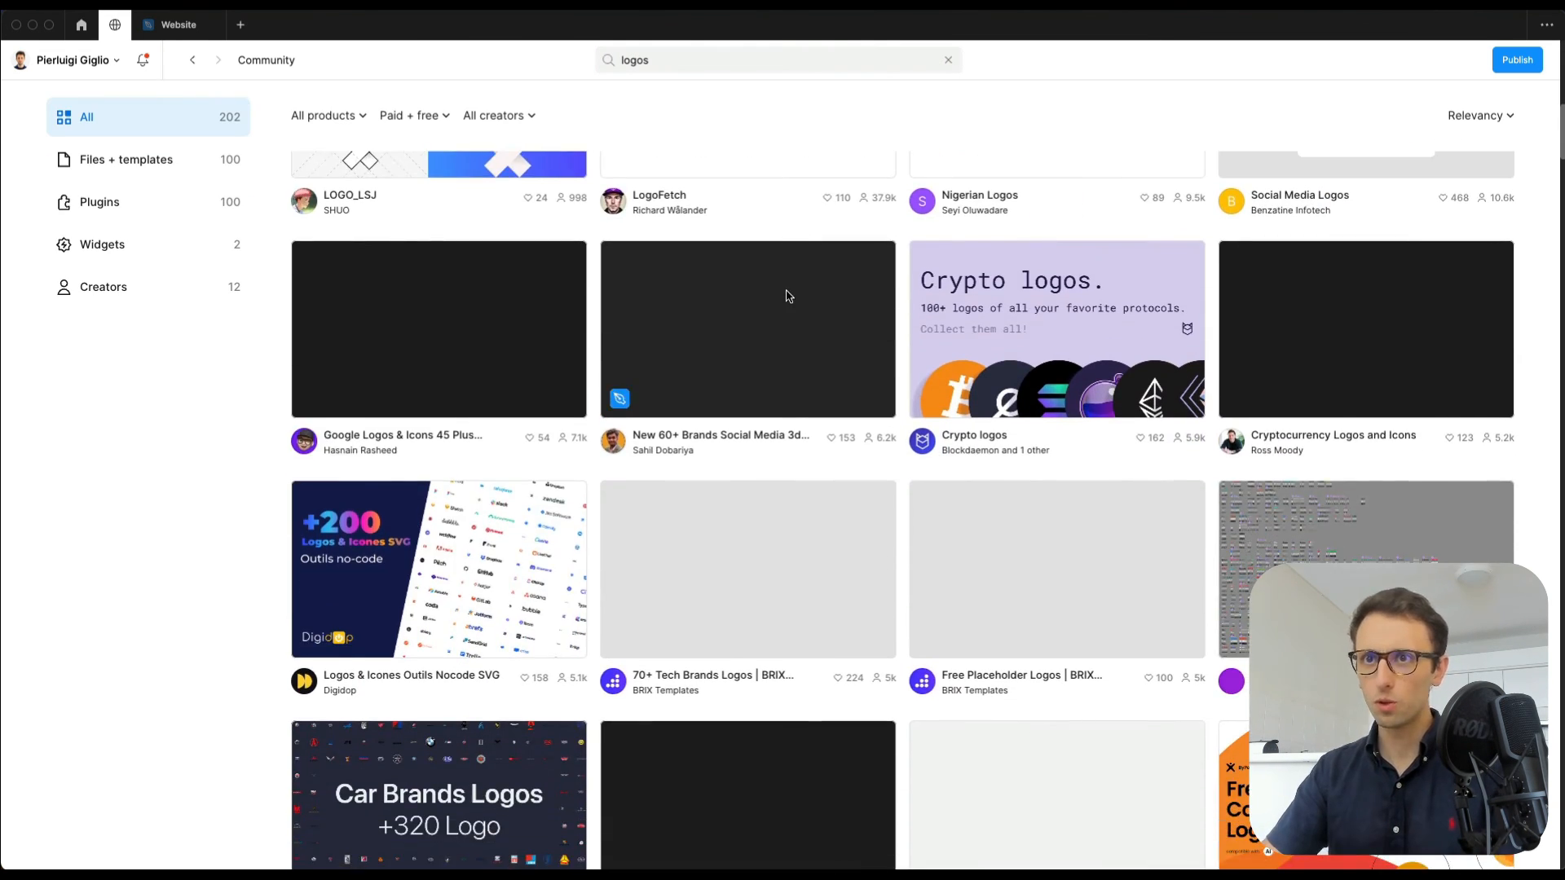
scroll(786, 291, "down", 3)
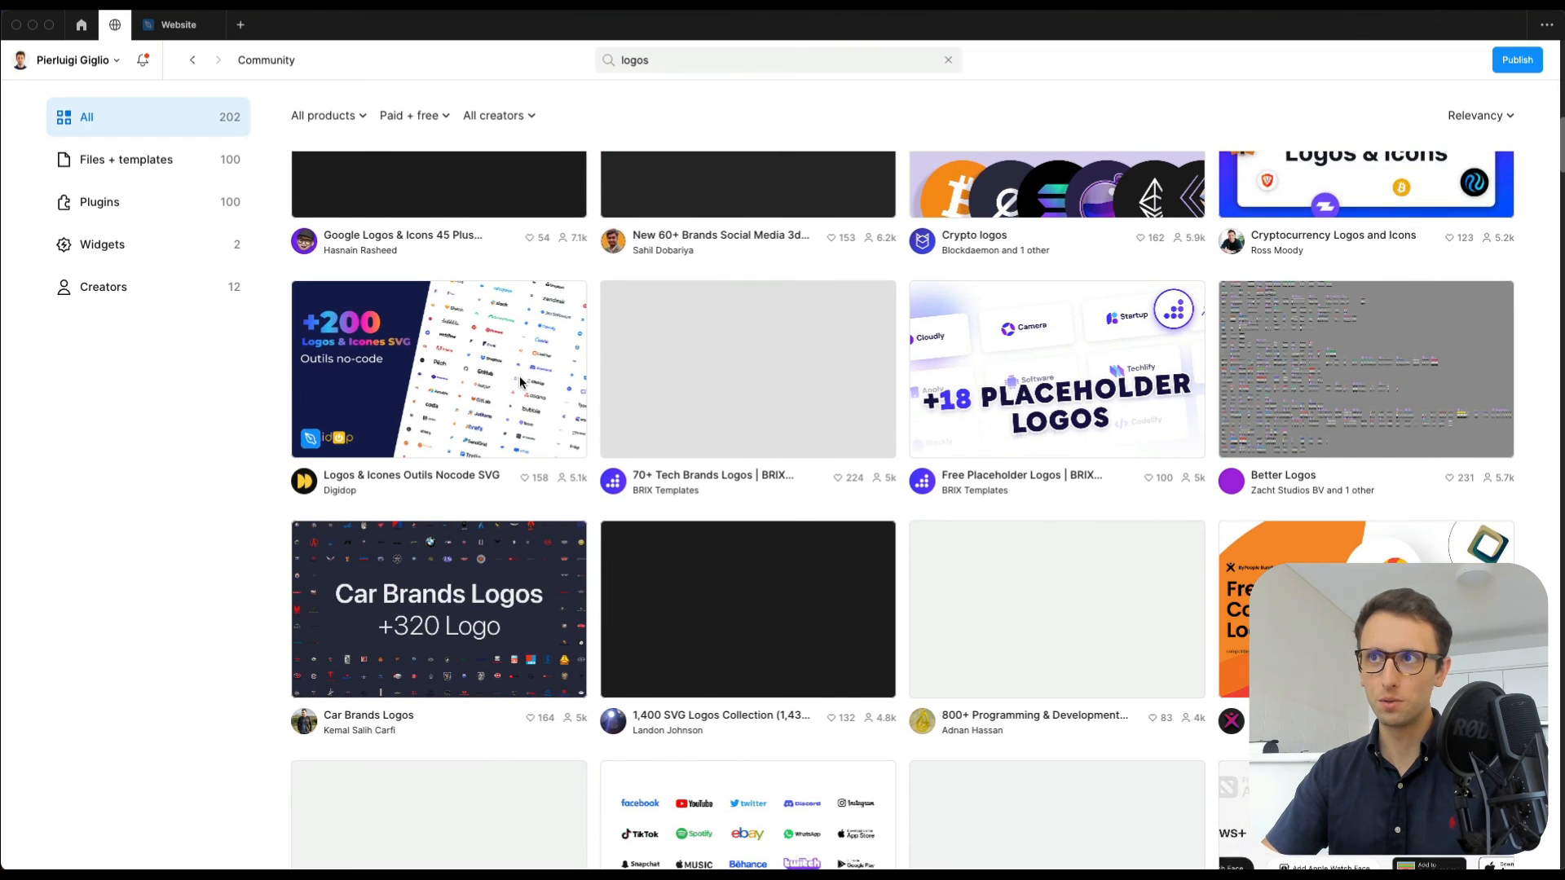
scroll(520, 380, "down", 2)
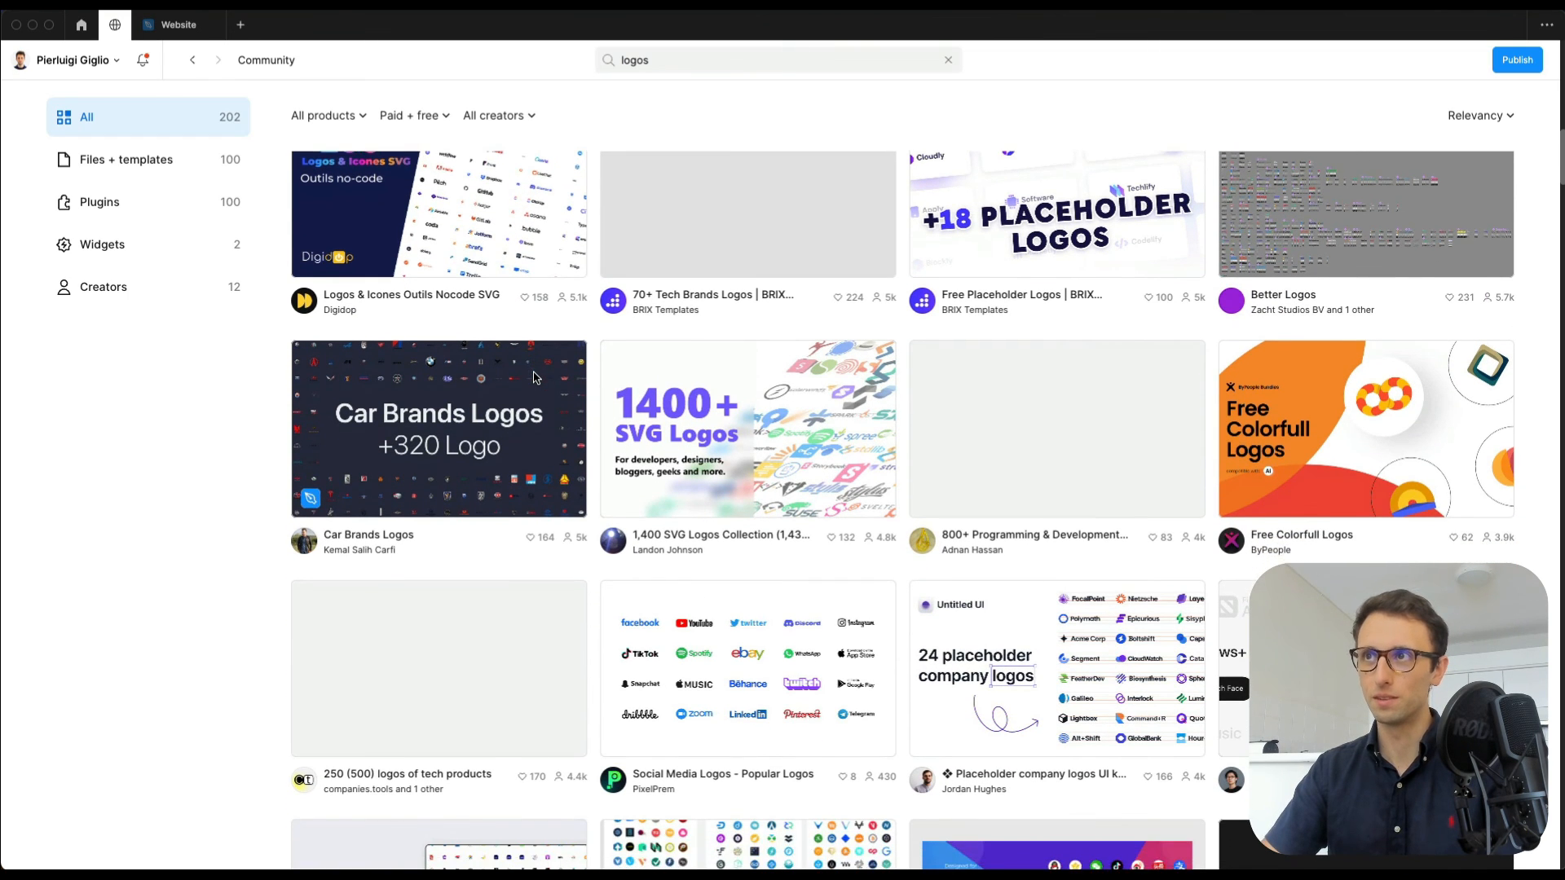
scroll(534, 370, "up", 3)
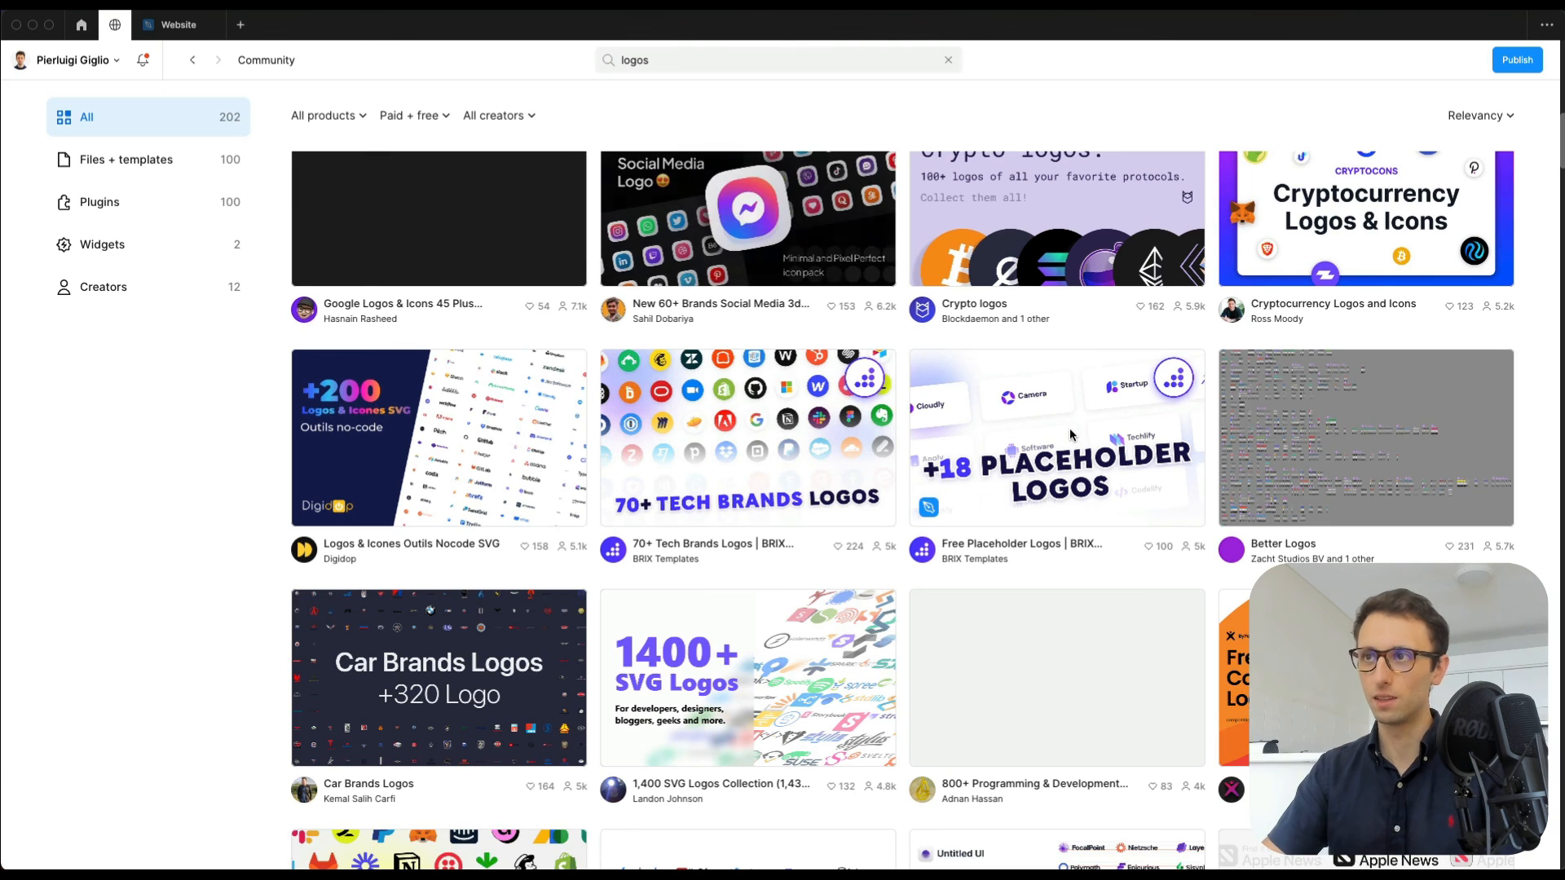
left_click(1069, 428)
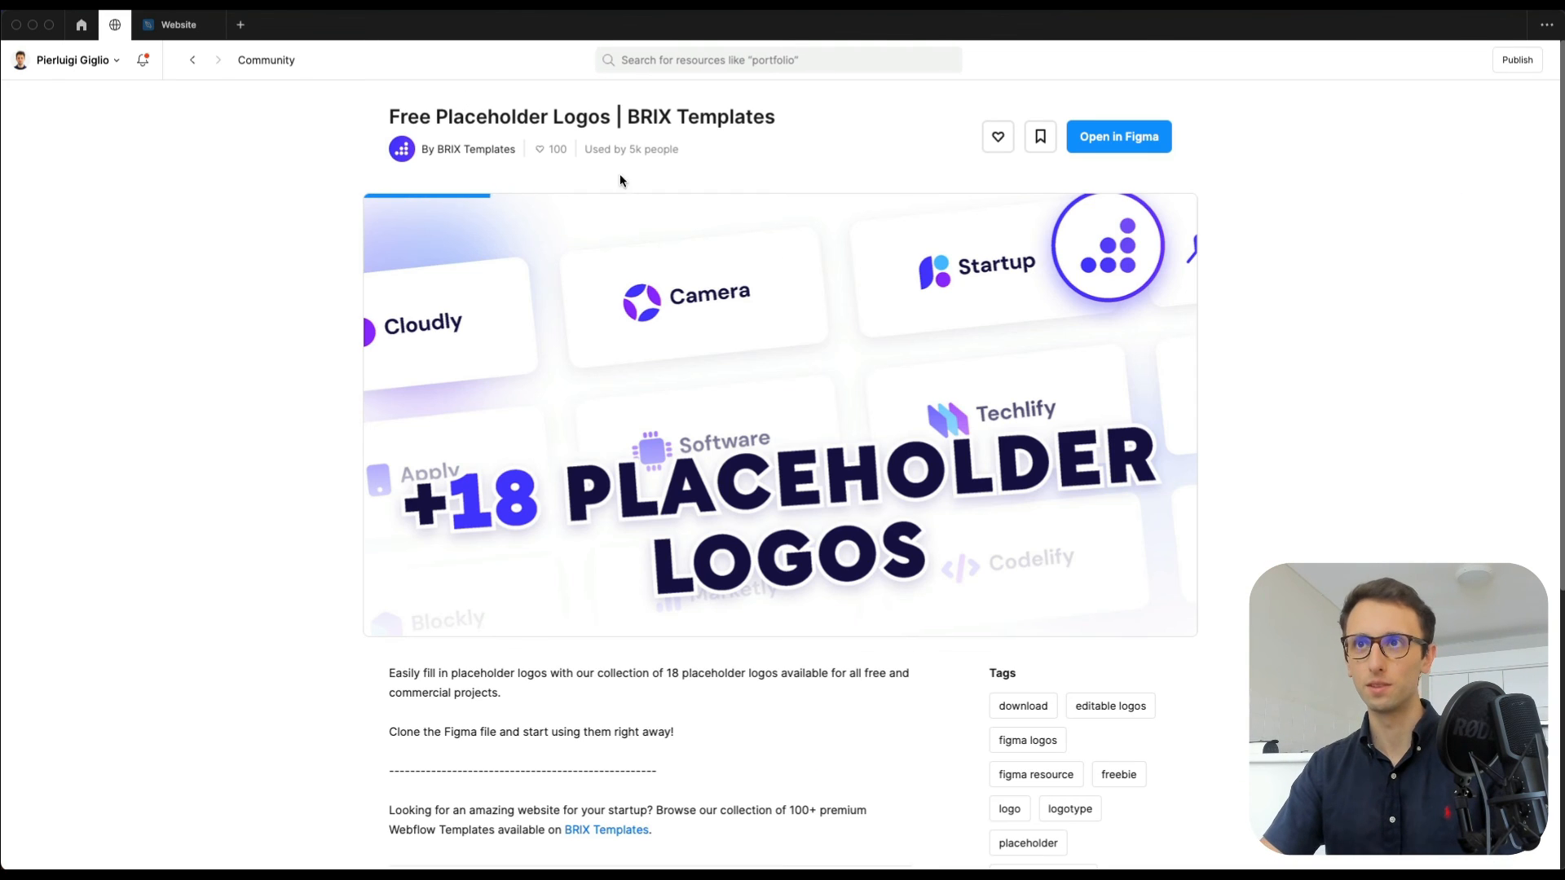
Step: Return to the Website file and move the logos row slightly lower beneath the robot mockup
left_click(170, 27)
scroll(946, 355, "down", 5)
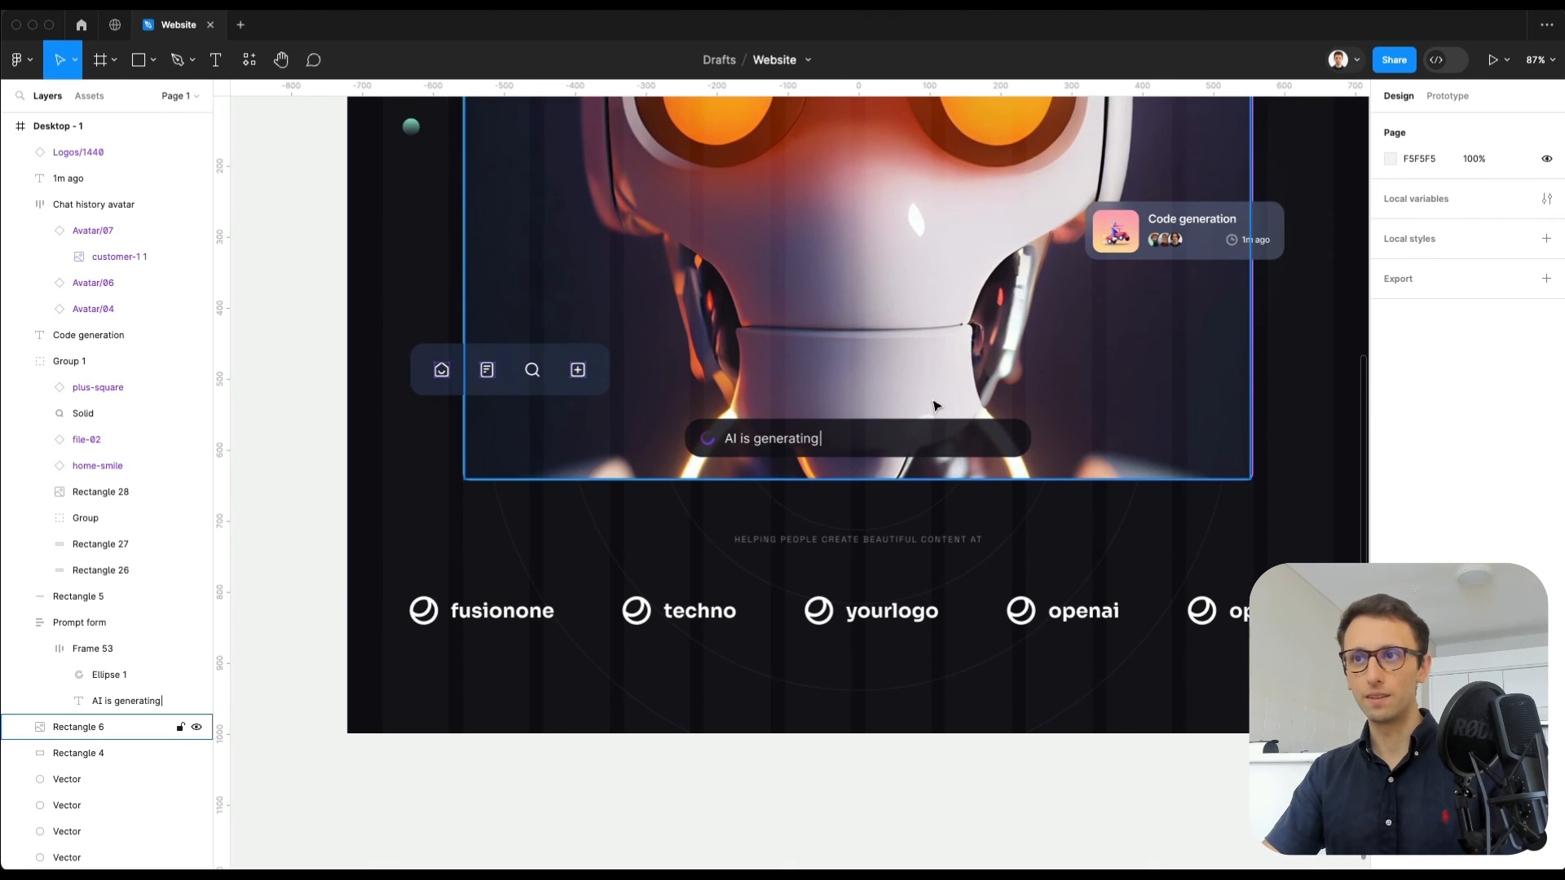
left_click_drag(927, 538, 924, 524)
left_click(844, 696)
Step: Hide the 12-column layout grid on the Desktop - 1 frame and deselect the frame
scroll(844, 697, "down", 3)
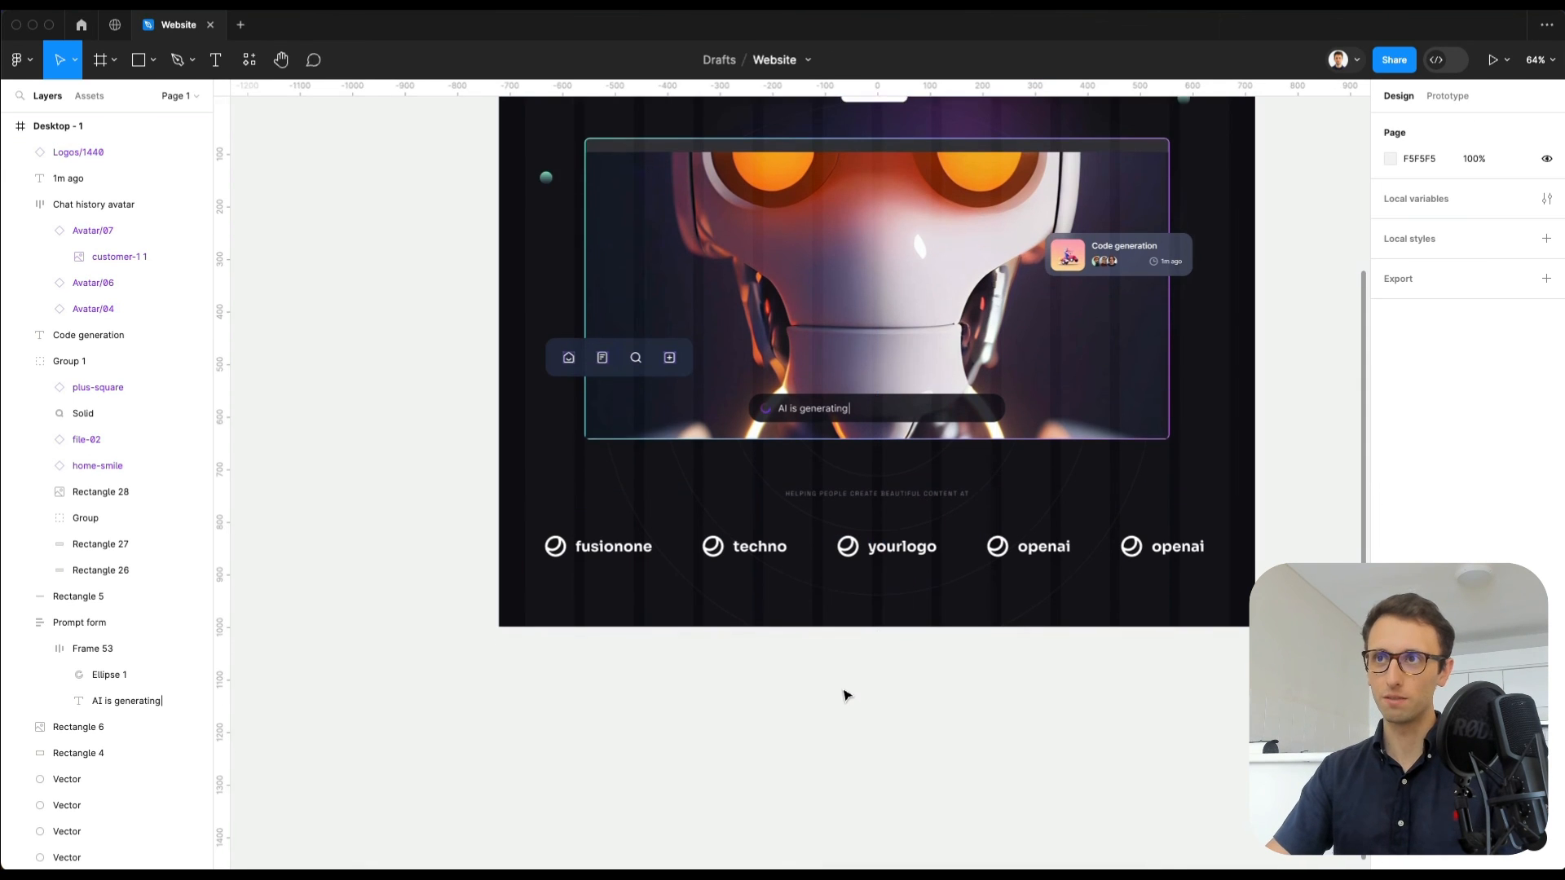
scroll(835, 638, "up", 4)
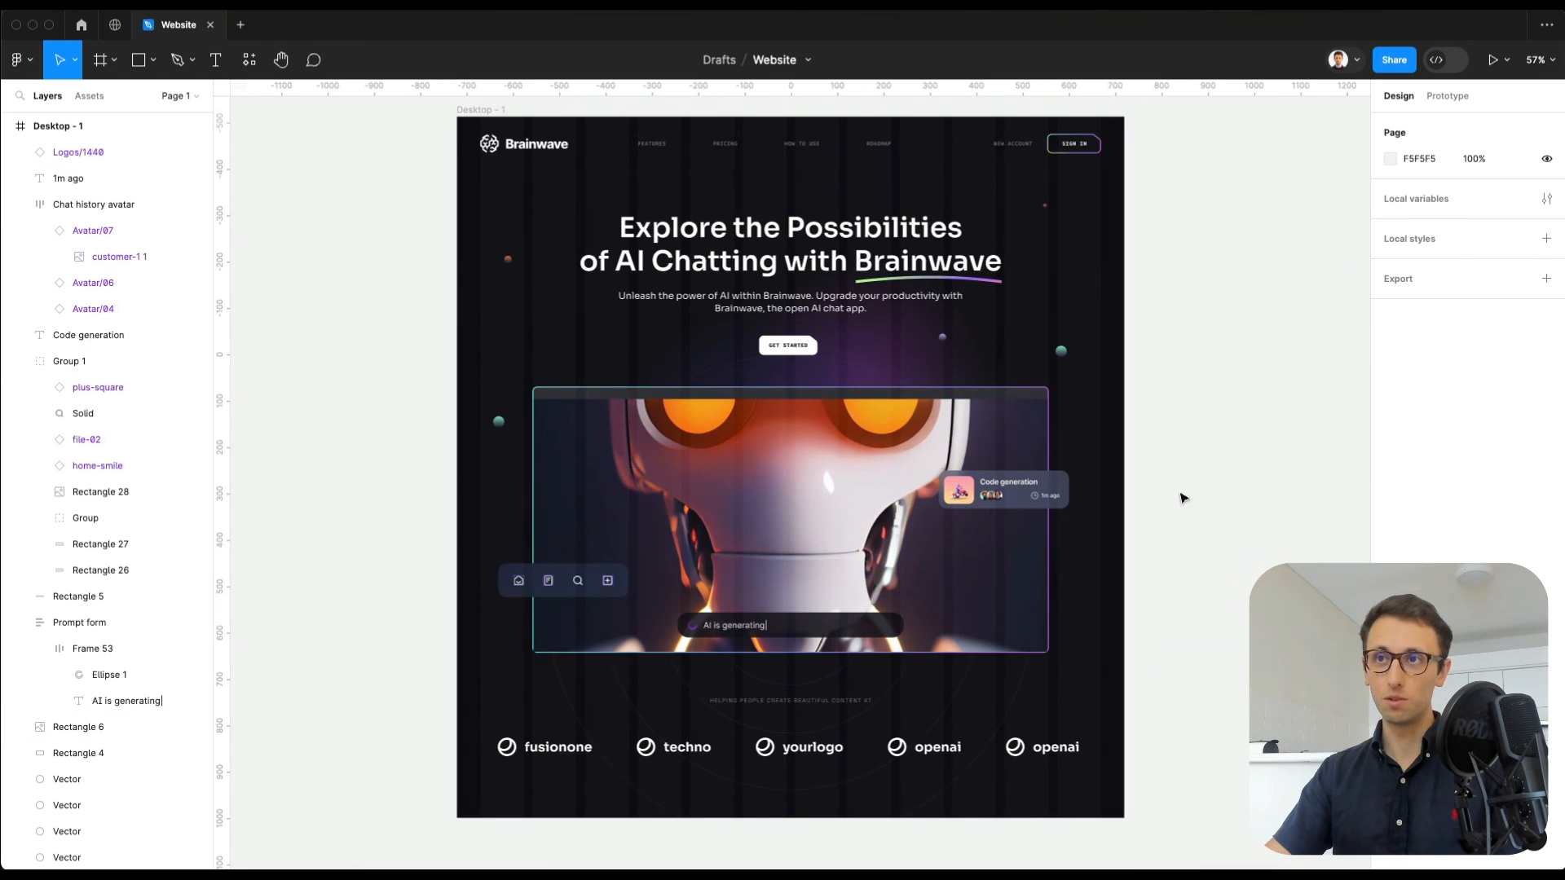
left_click(485, 113)
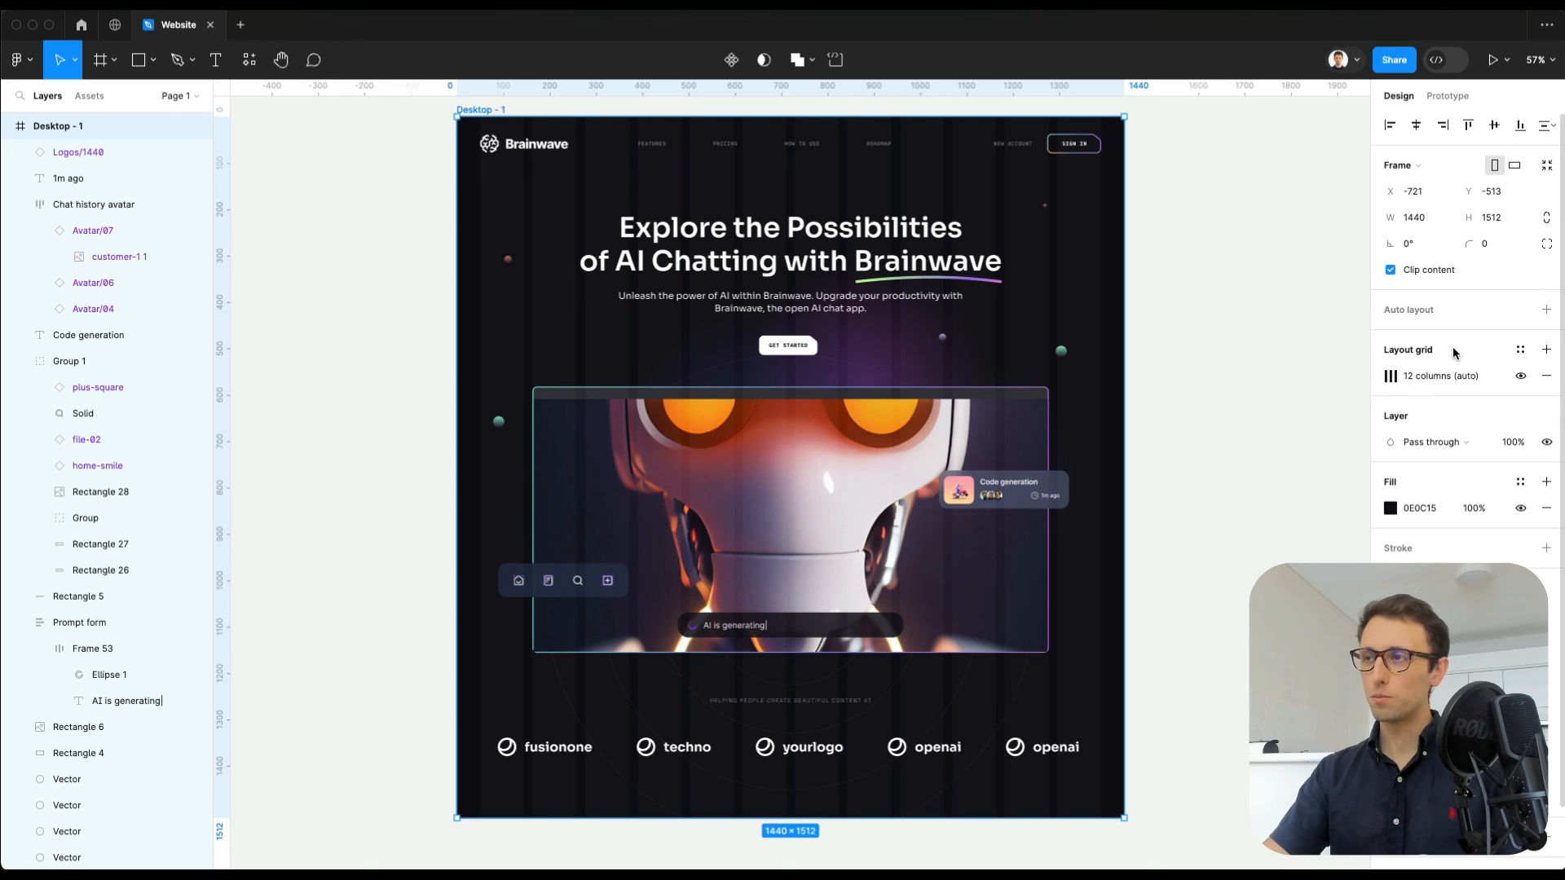
left_click(1521, 375)
left_click(1218, 399)
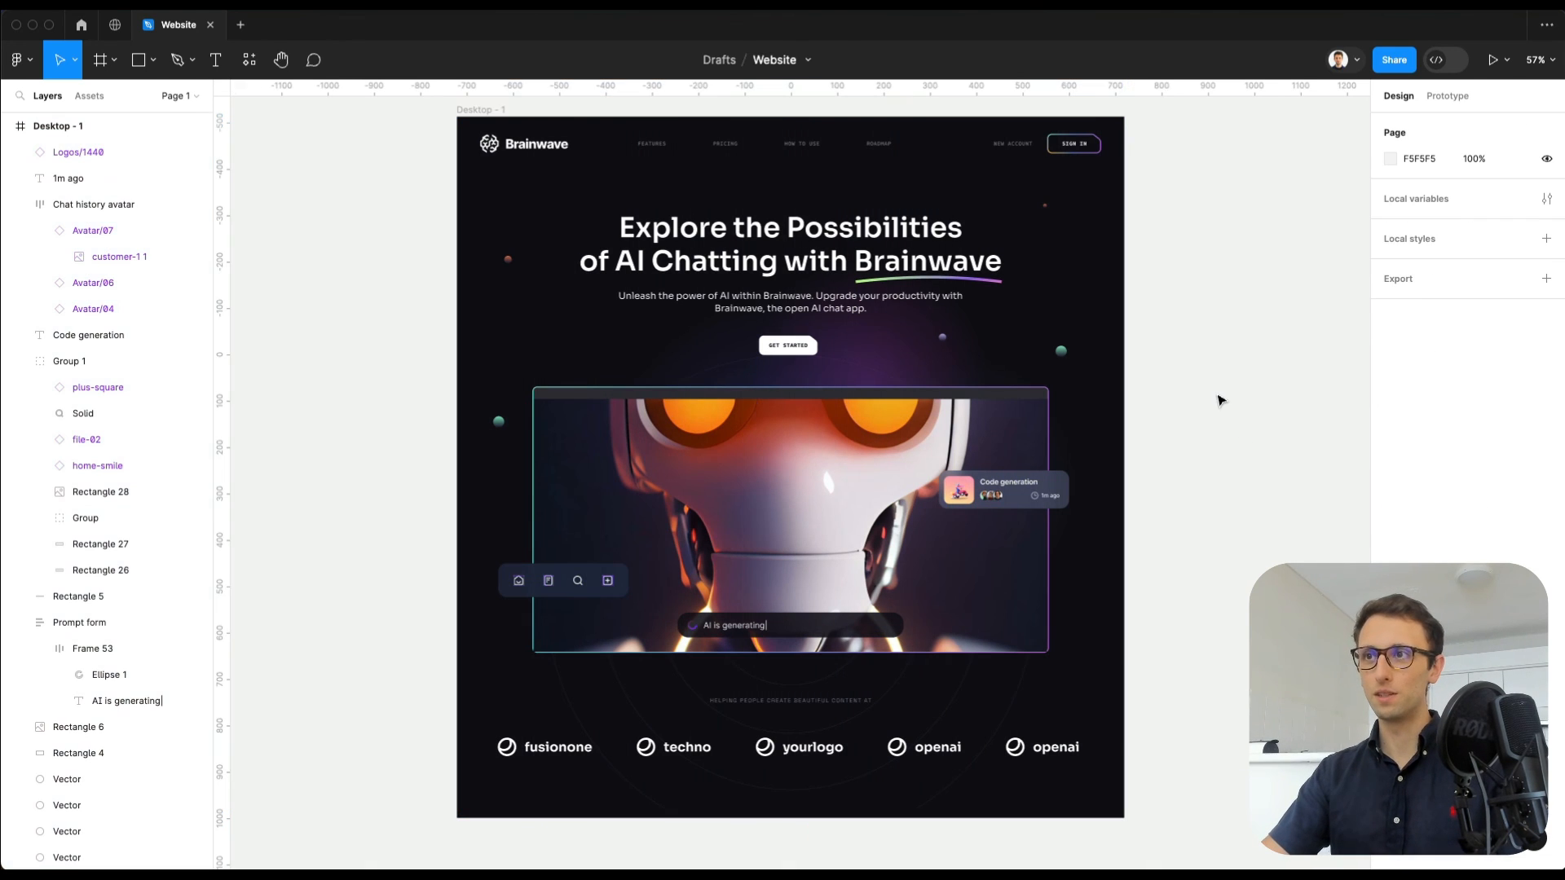